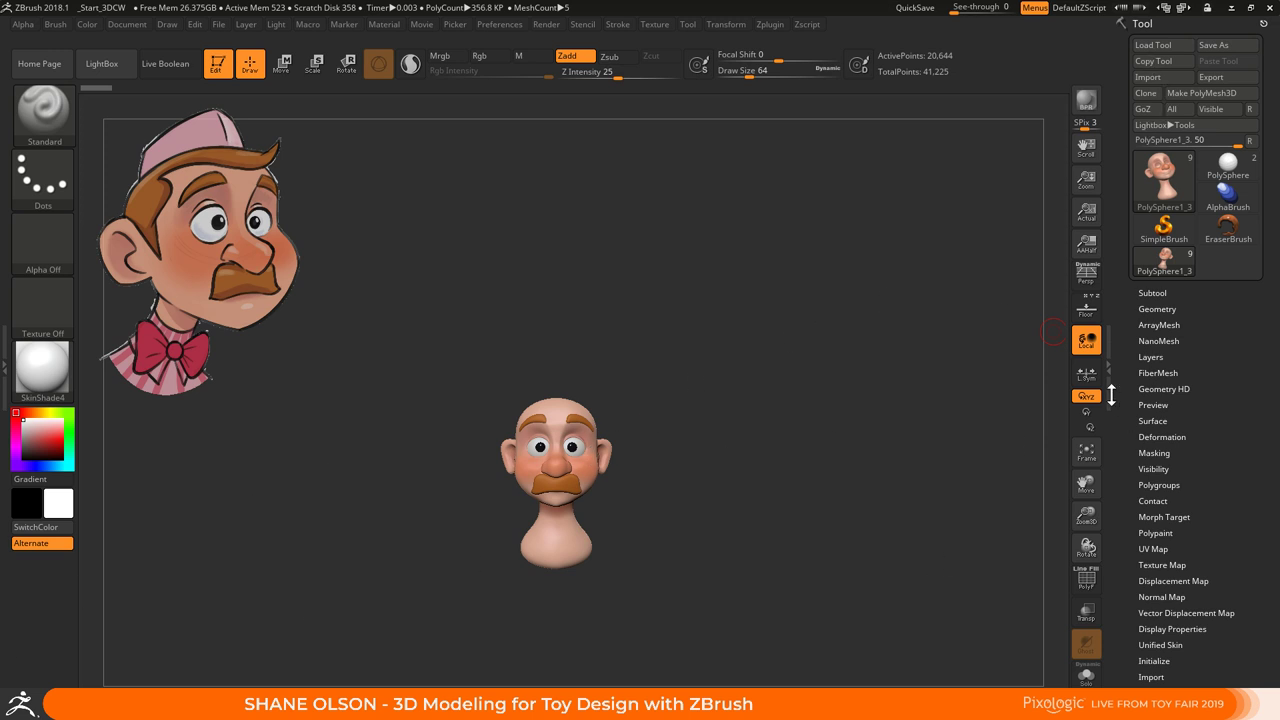
Select the PolySphere blockout head subtool and hide the PolySphere1_3, PolySphere1_5, PolySphere1_4, PolySphere1 and PolySphere2 subtools
left_click(1152, 292)
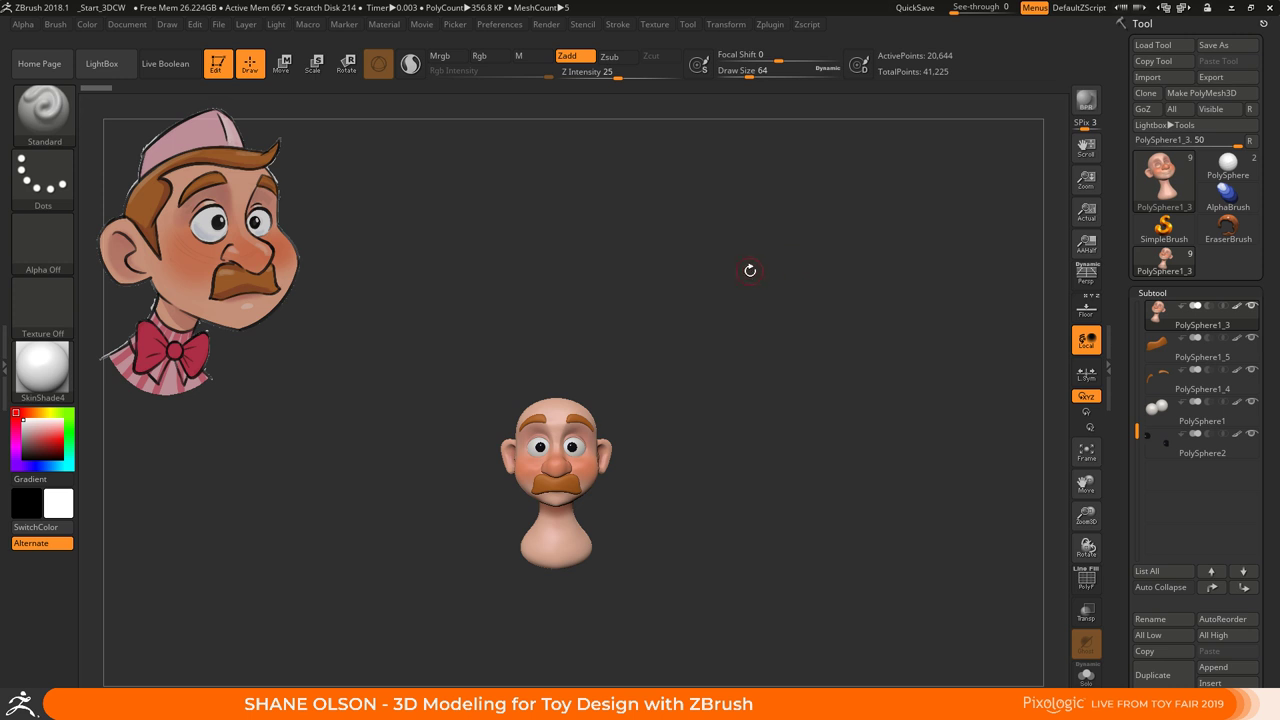
left_click_drag(750, 270, 765, 278)
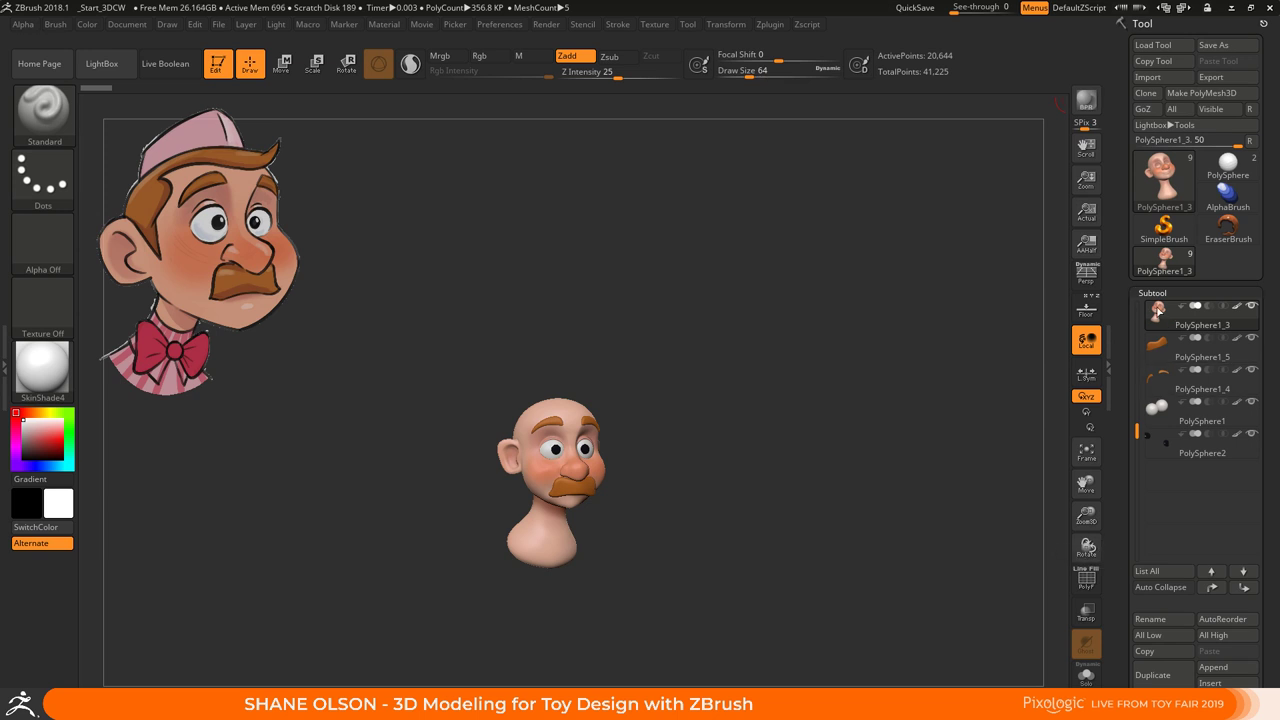
scroll(1156, 410, "up", 3)
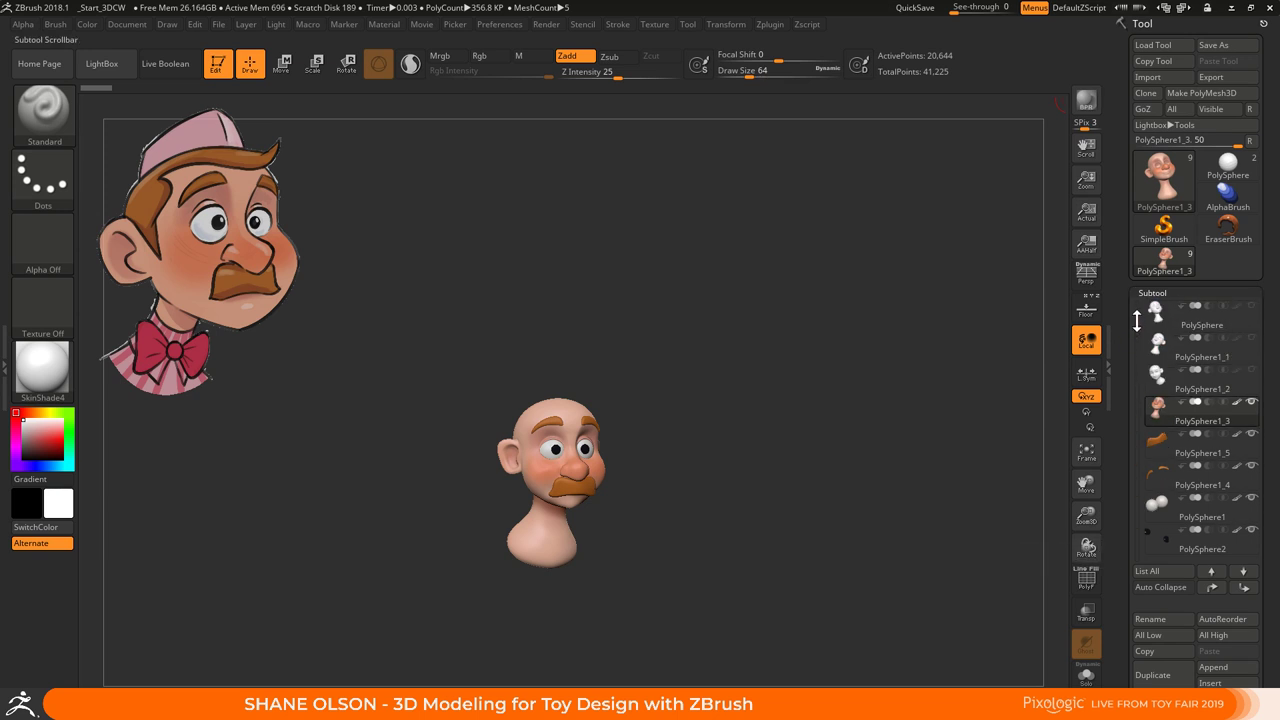
left_click(1156, 314)
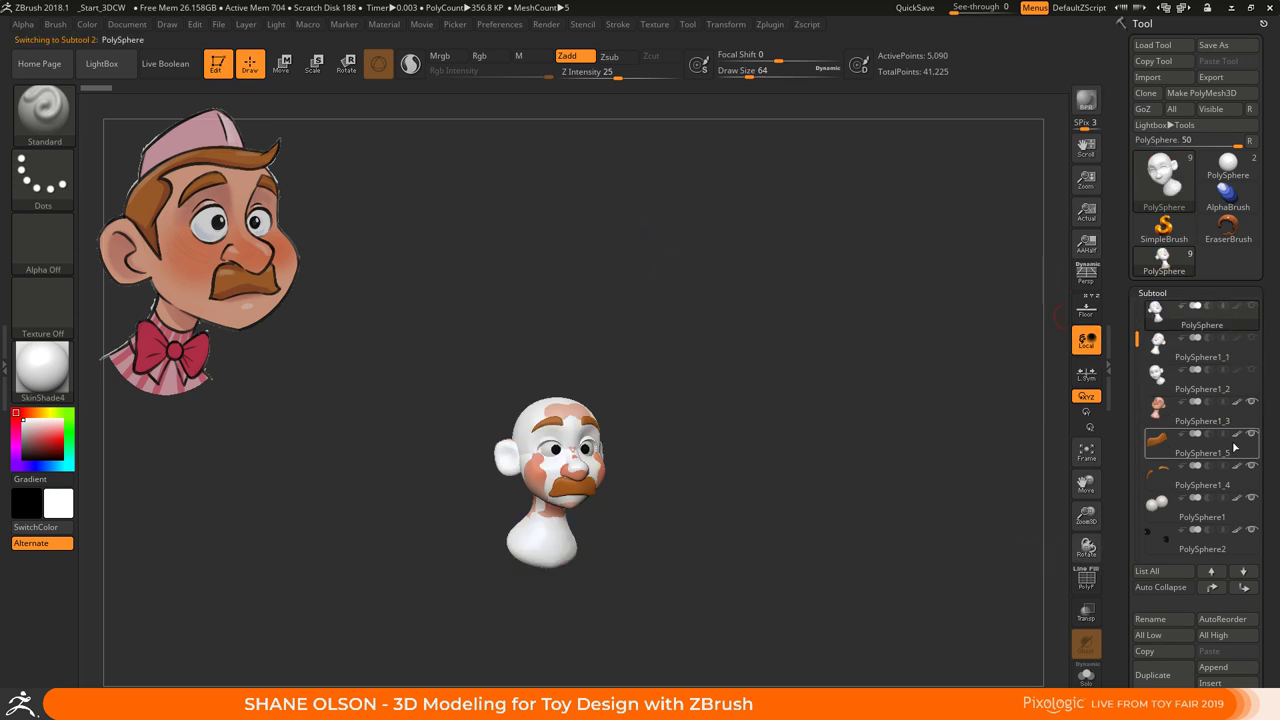
left_click(1252, 402)
left_click(1252, 434)
left_click(1252, 466)
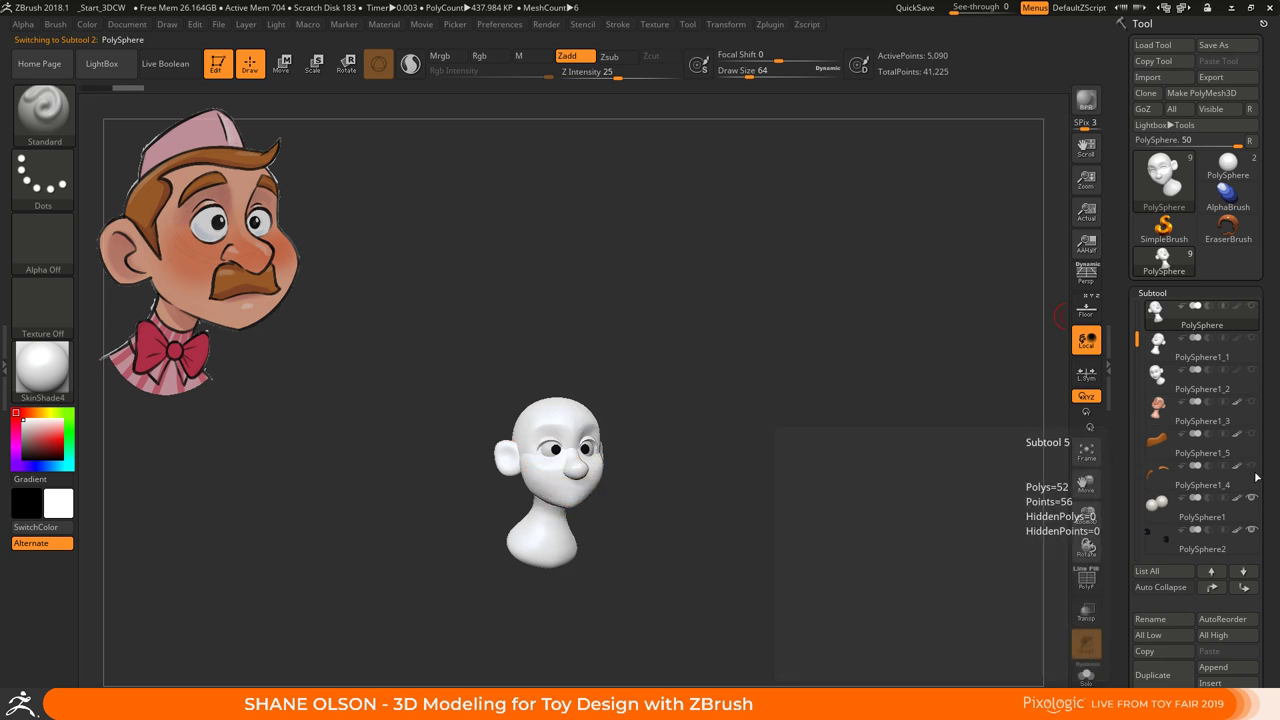
left_click(1251, 501)
left_click(1253, 533)
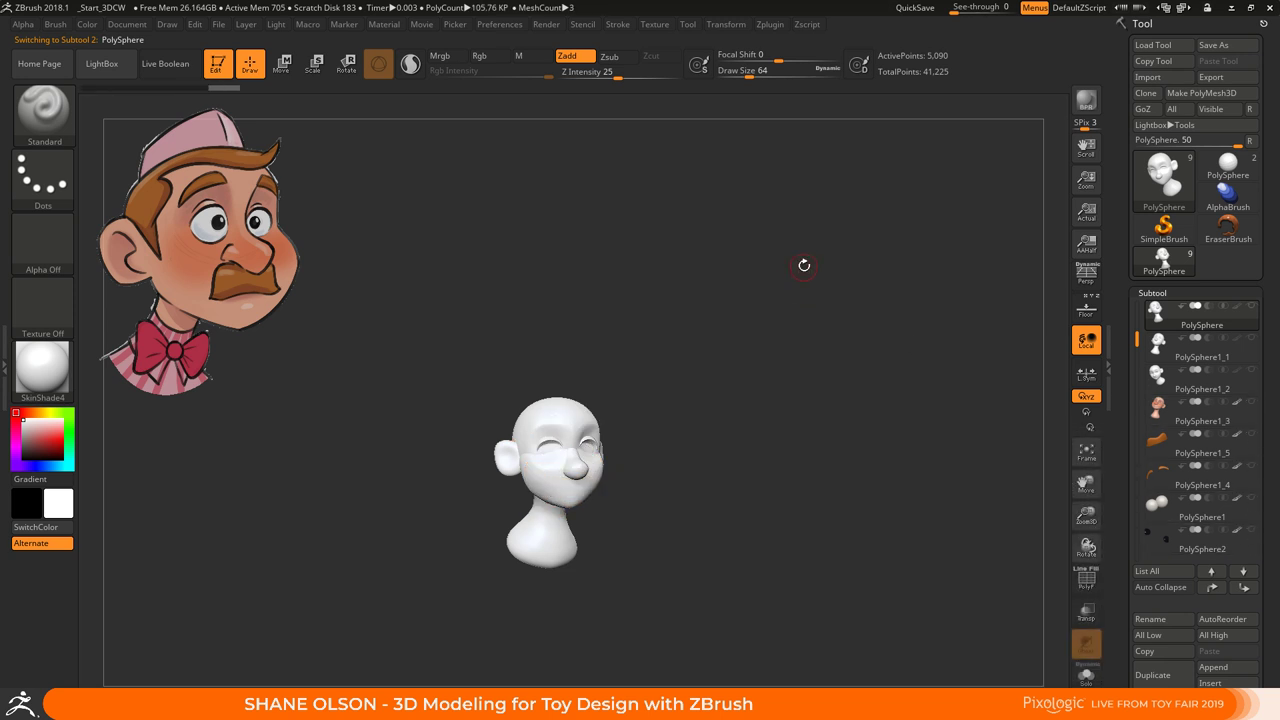
Show the PolyFrame wireframe and polygroup colours on the blockout head and examine its mesh up close
key("shift+f")
left_click_drag(796, 260, 888, 308, "alt")
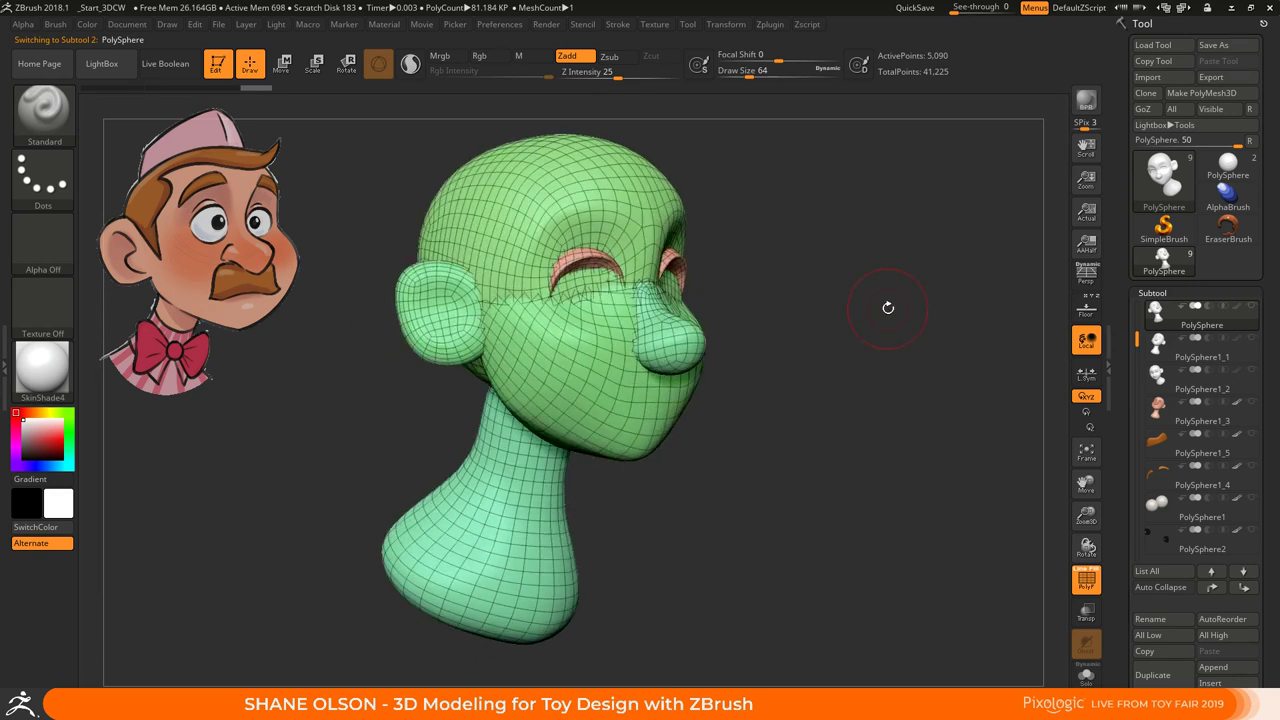
left_click_drag(874, 246, 897, 260)
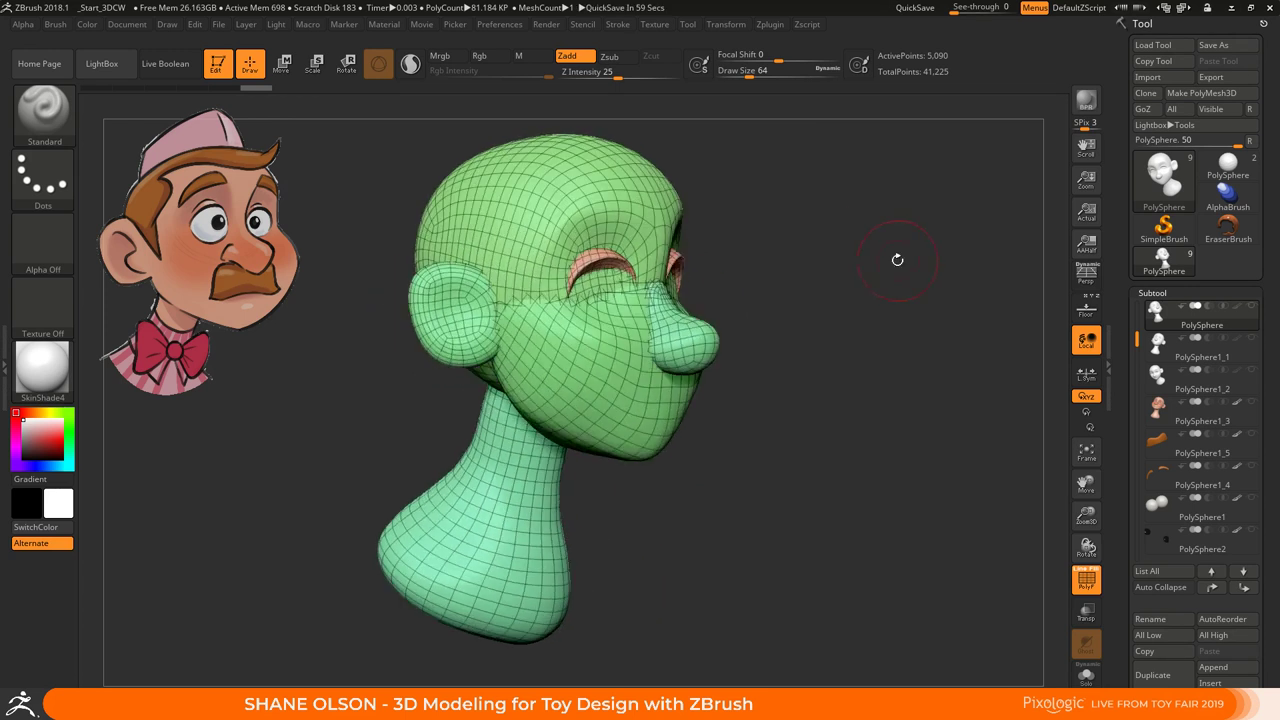
Switch to the separate PolySphere tool with the ruler and hide its SO_20CM_Ruler subtool, leaving the sphere shown
left_click(1230, 167)
left_click_drag(802, 274, 854, 483, "alt")
left_click_drag(800, 468, 803, 441, "alt")
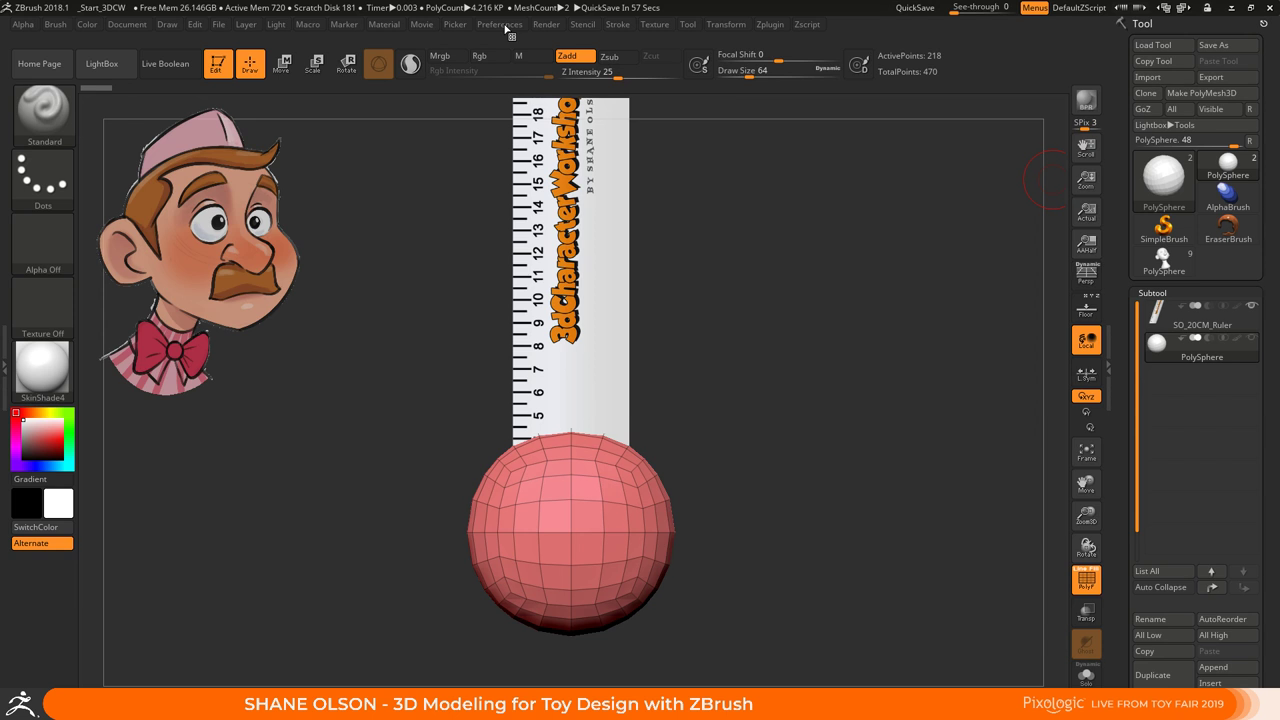
left_click_drag(705, 438, 685, 381, "alt")
left_click_drag(732, 397, 717, 354, "alt")
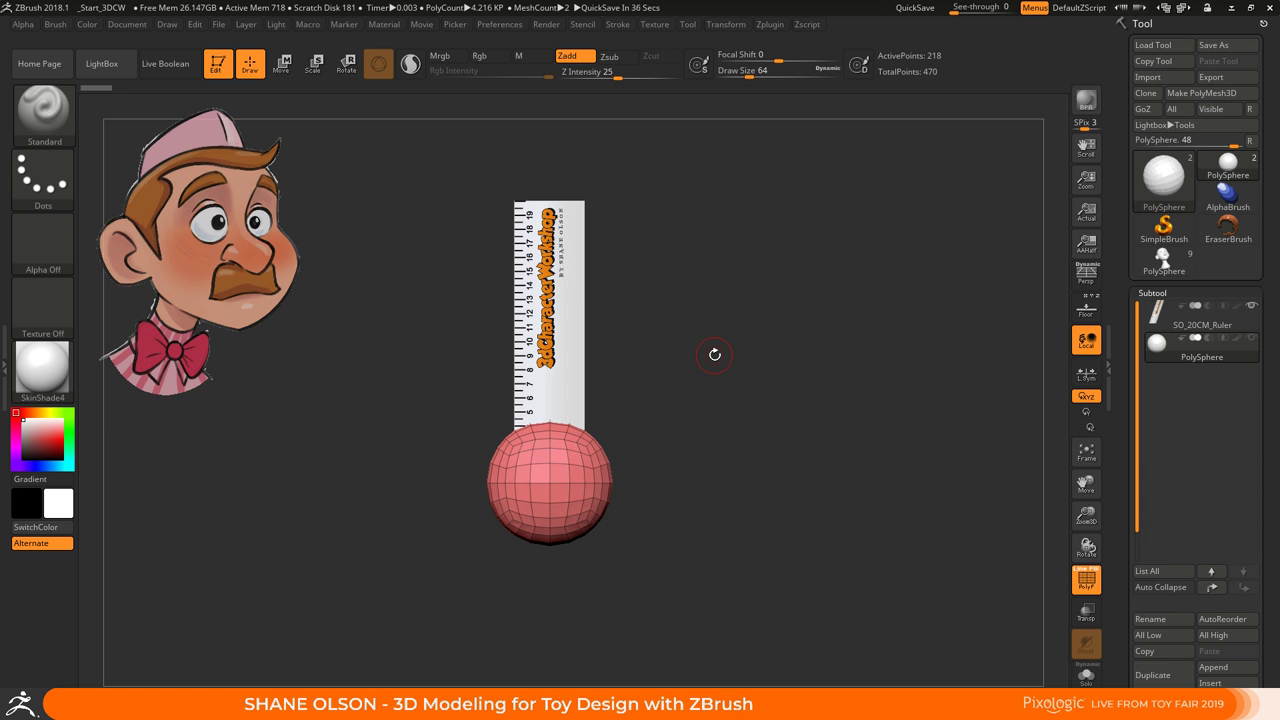
left_click(1152, 348)
left_click(1251, 309)
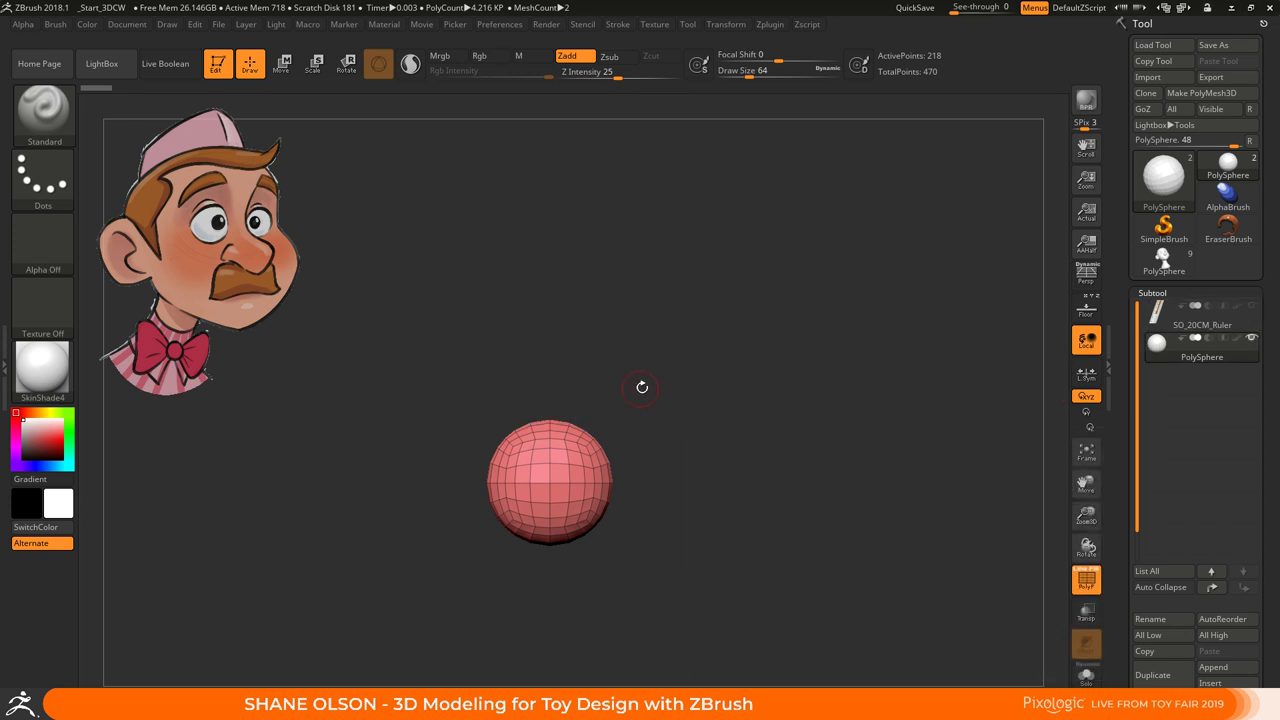
Subdivide the sphere once and delete its lower subdivision level
left_click_drag(678, 360, 700, 462, "alt")
left_click_drag(880, 429, 863, 348, "alt")
mouse_move(762, 383)
left_mouse_down("alt")
mouse_move(774, 322)
mouse_move(786, 329)
mouse_move(752, 289)
mouse_move(762, 300)
left_mouse_up("alt")
key("ctrl+d")
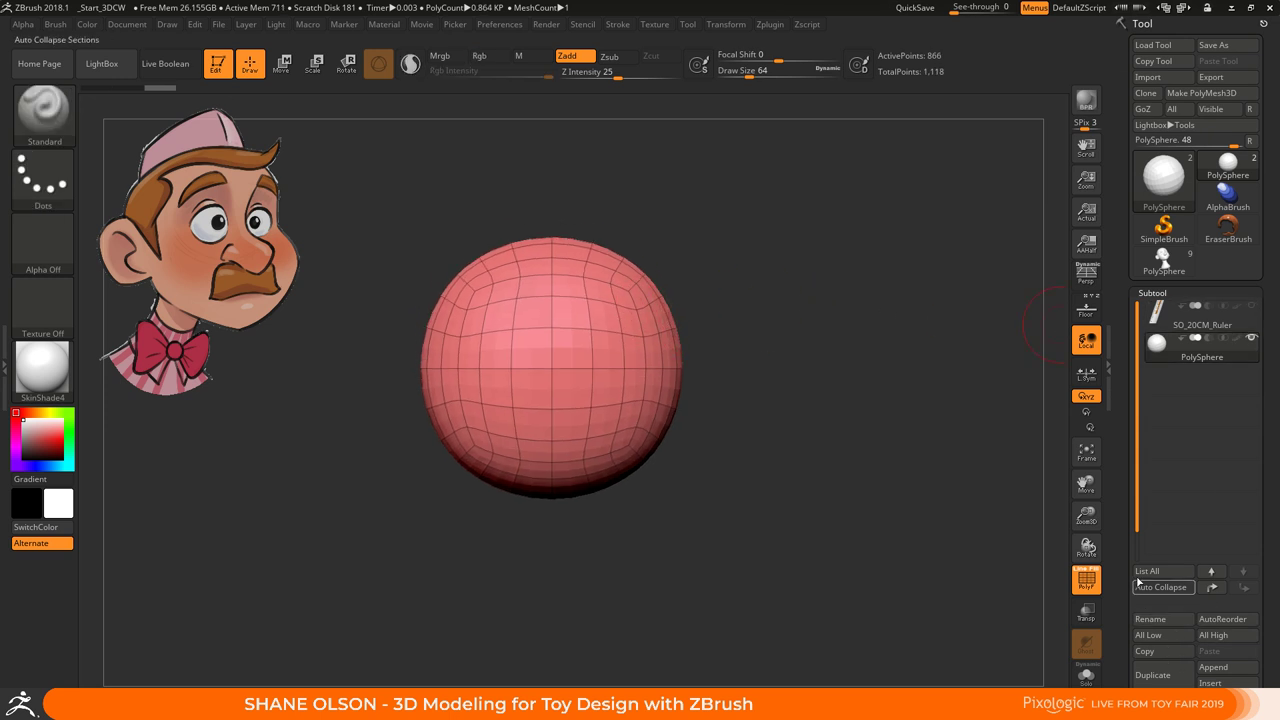
left_click(1125, 547)
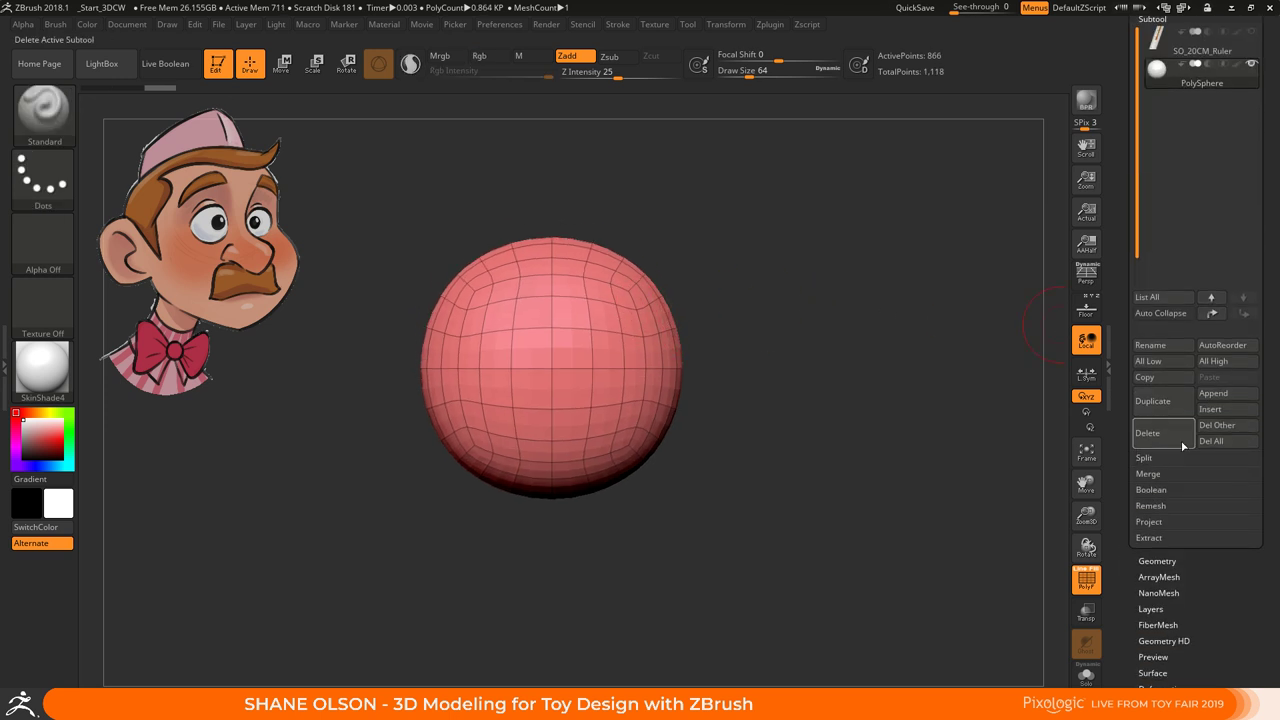
left_click(1169, 563)
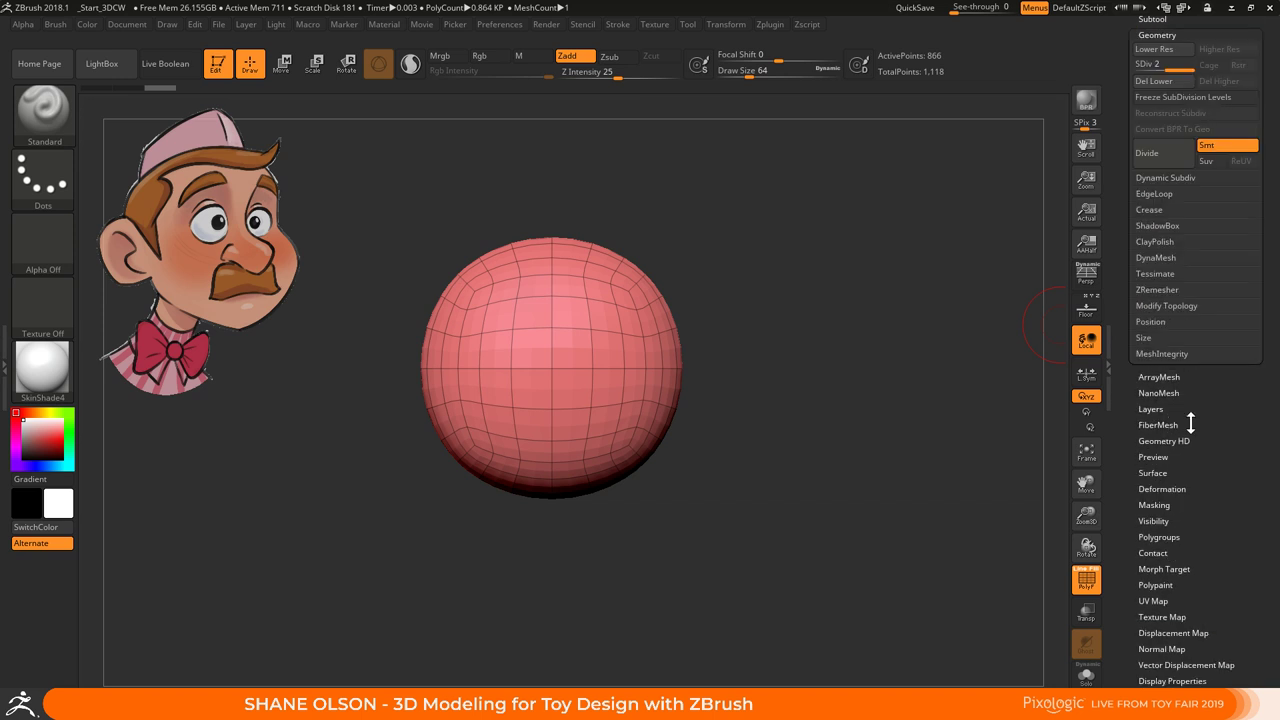
left_click(1154, 81)
left_click_drag(799, 391, 796, 359, "alt")
left_click_drag(796, 359, 796, 381, "alt")
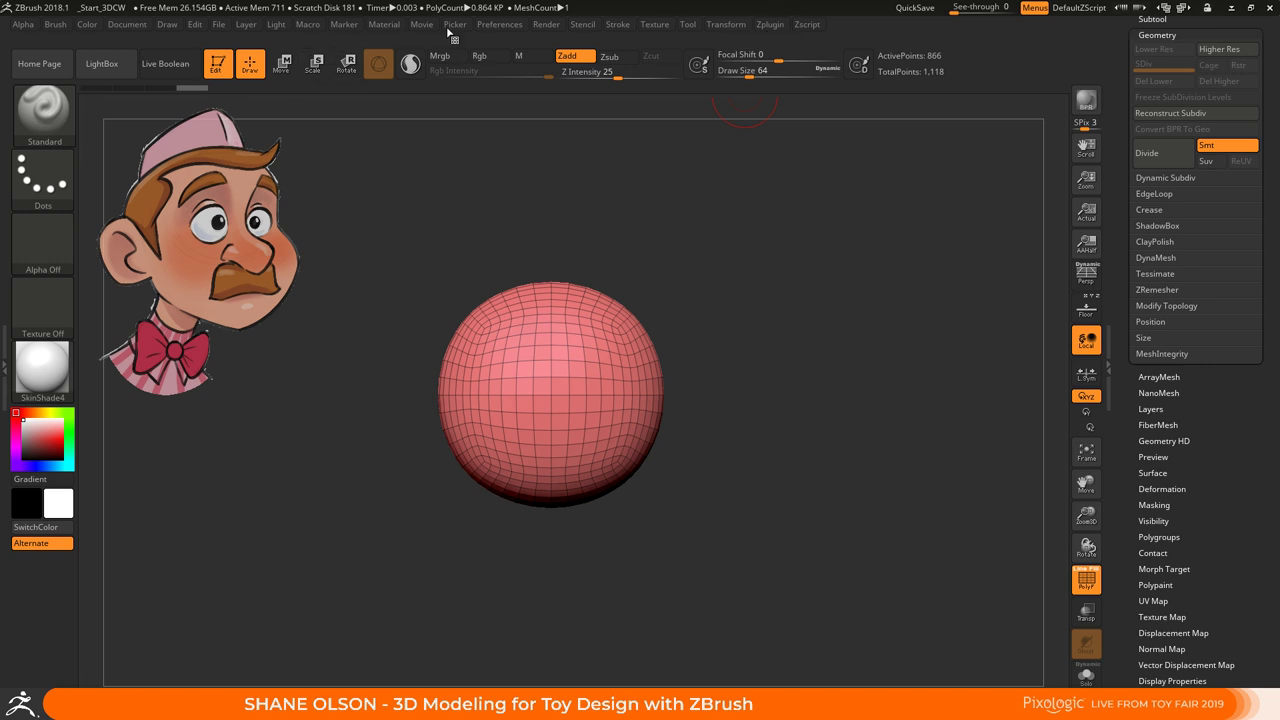
Start loading a user interface configuration and browse to Program Files > Pixologic > ZBrush 2018 on the C: drive
left_click(492, 26)
left_click(515, 73)
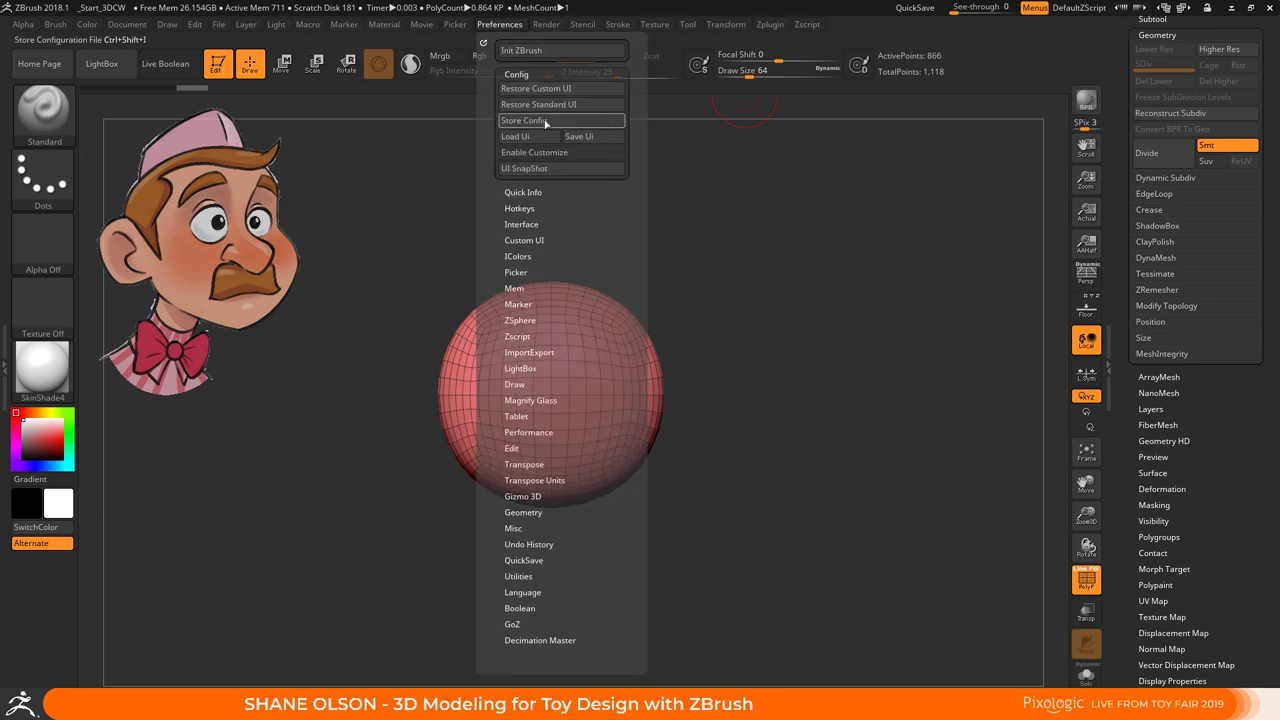
left_click(518, 137)
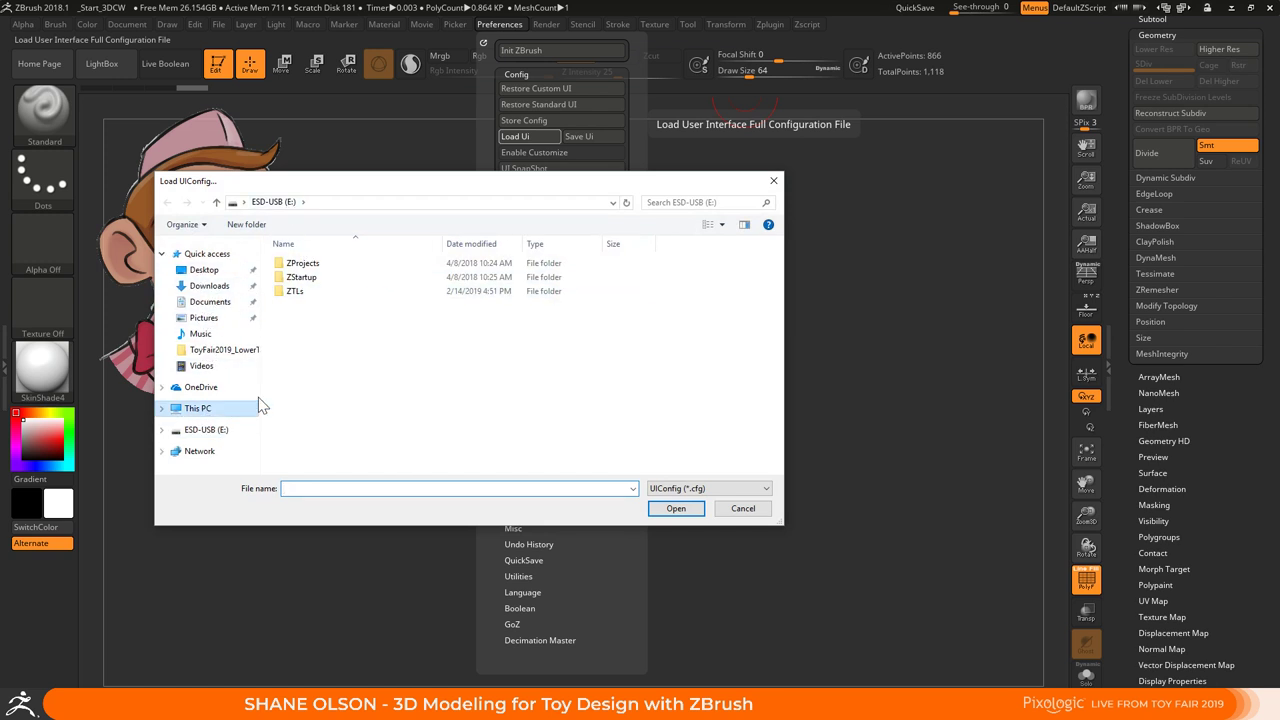
double_click(214, 408)
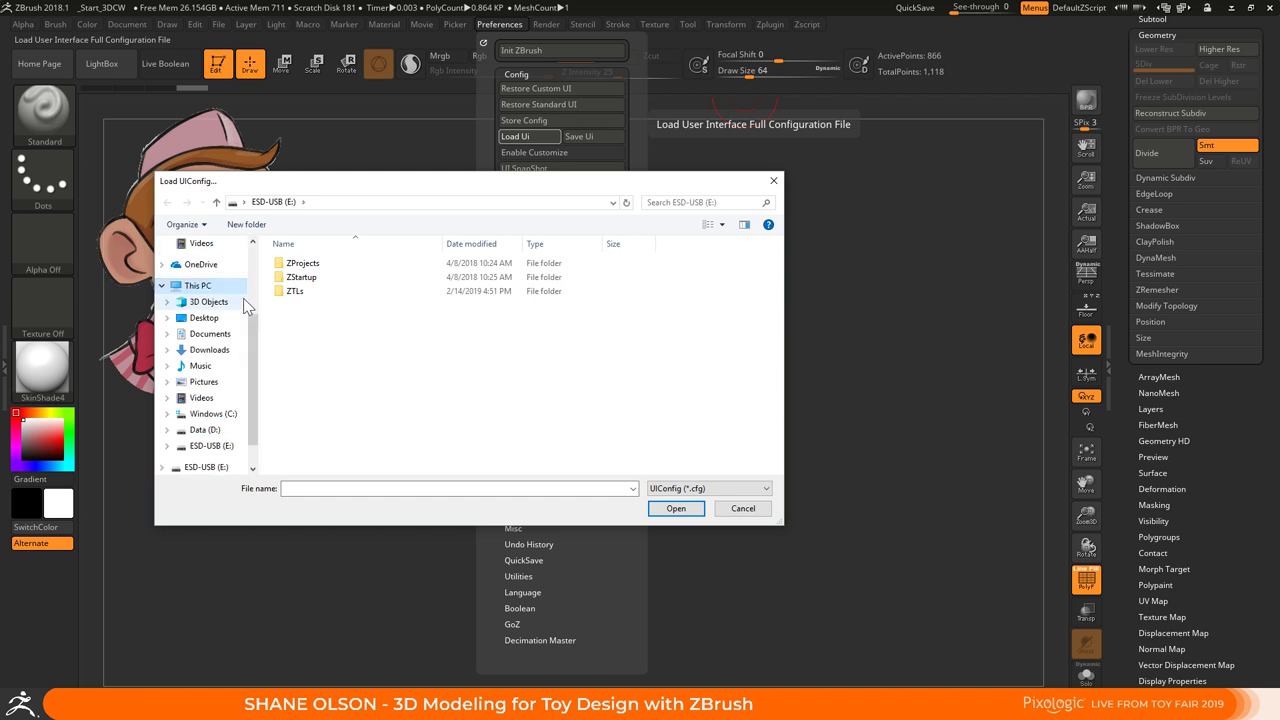
left_click(213, 413)
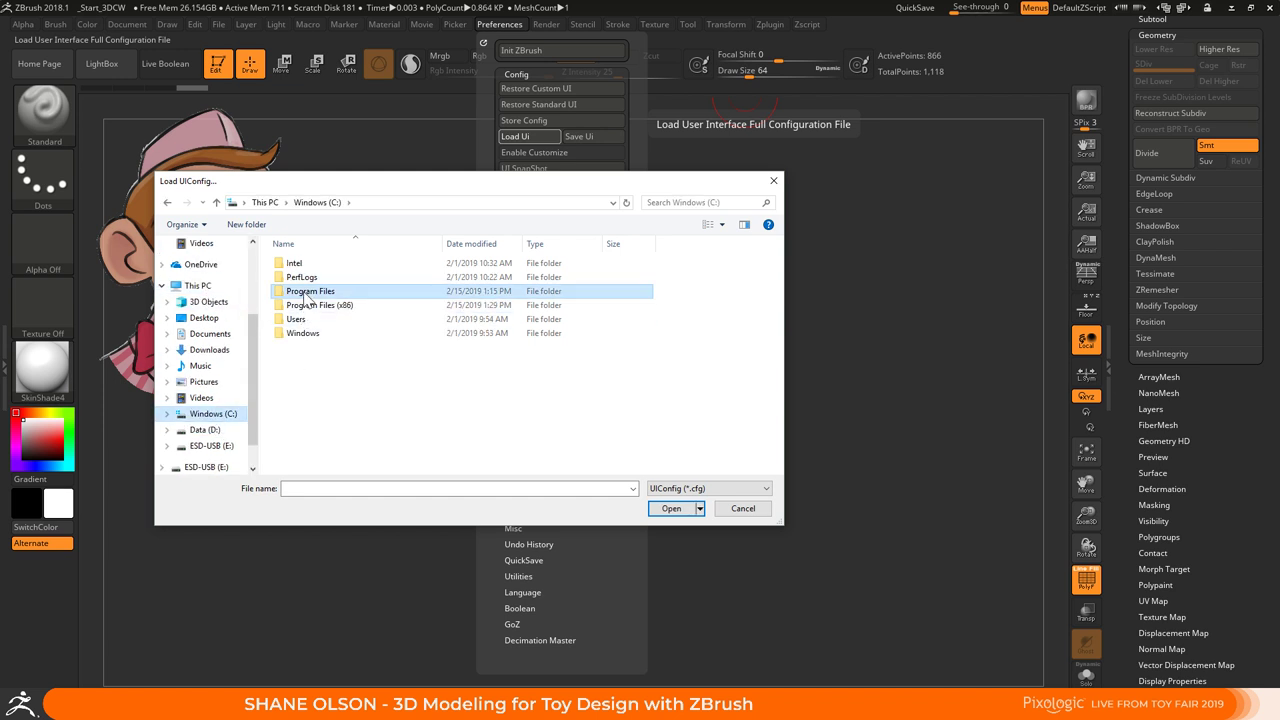
double_click(308, 291)
scroll(302, 340, "down", 3)
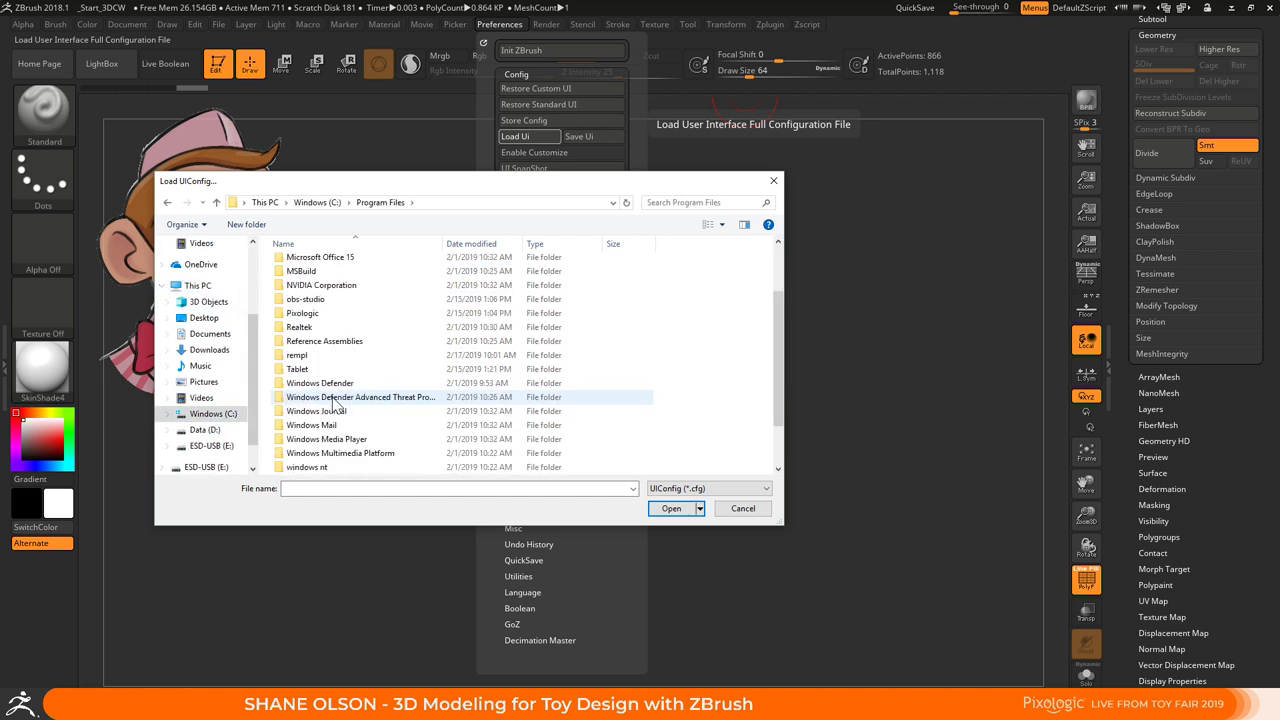
double_click(318, 313)
left_click(312, 266)
double_click(312, 266)
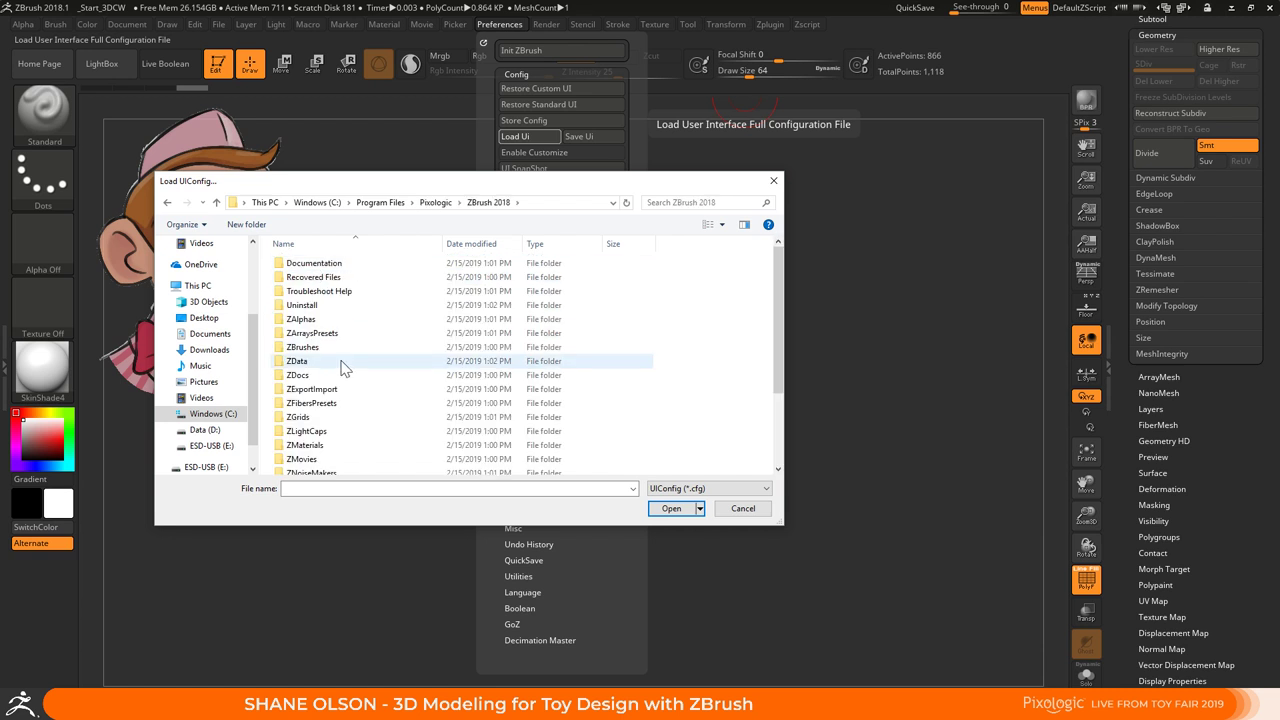
Load the 3DCW_2018.cfg interface layout from the ZStartup > UserInterfaceLayouts folder
scroll(325, 366, "down", 3)
double_click(312, 428)
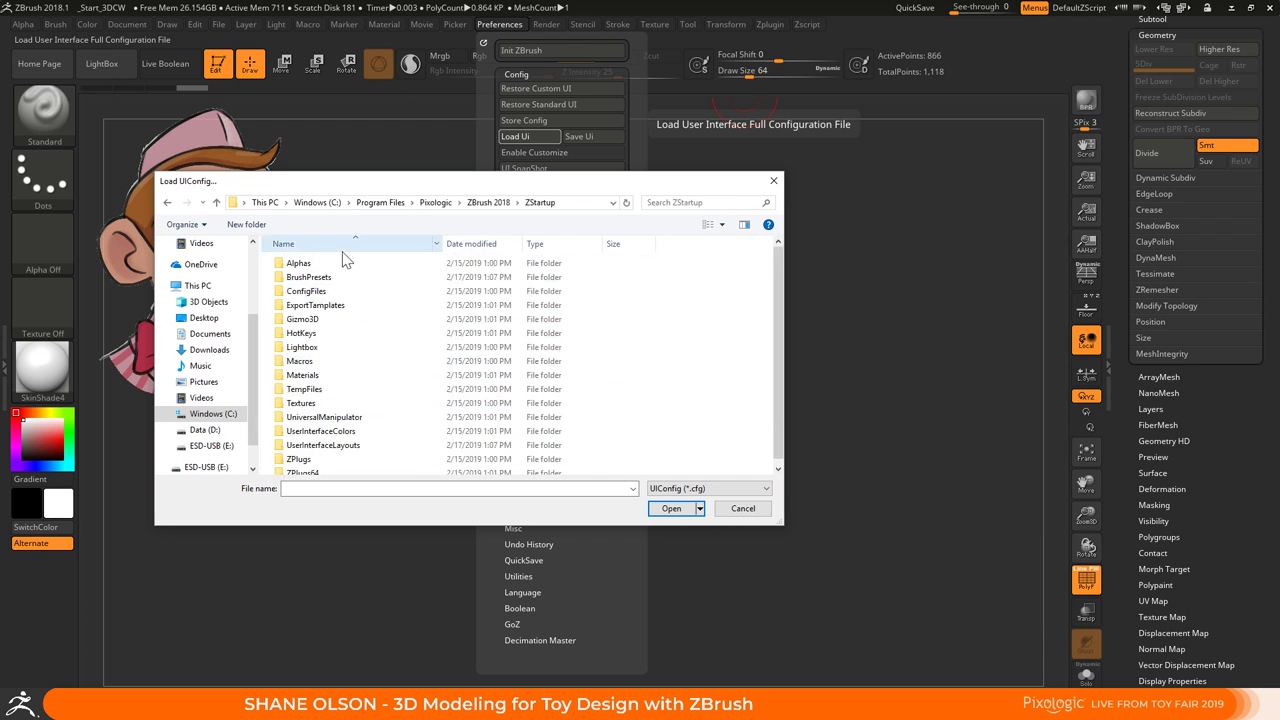
left_click(337, 441)
double_click(337, 441)
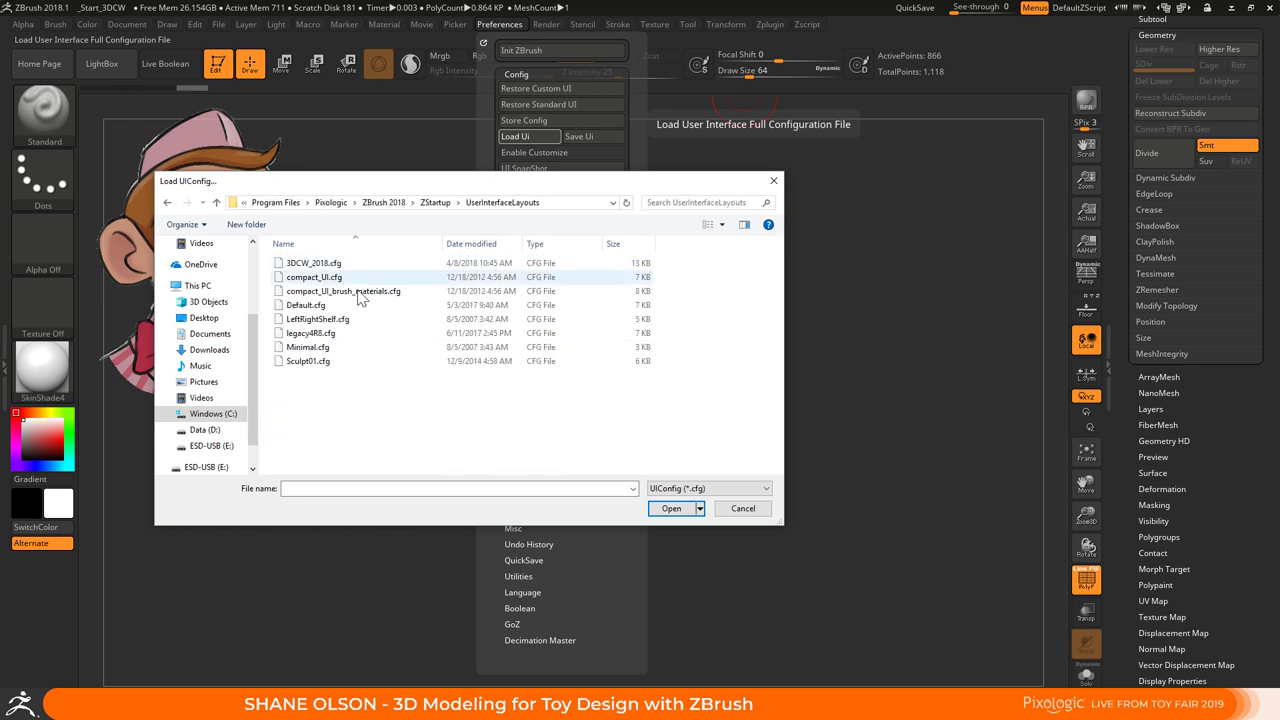
left_click(330, 264)
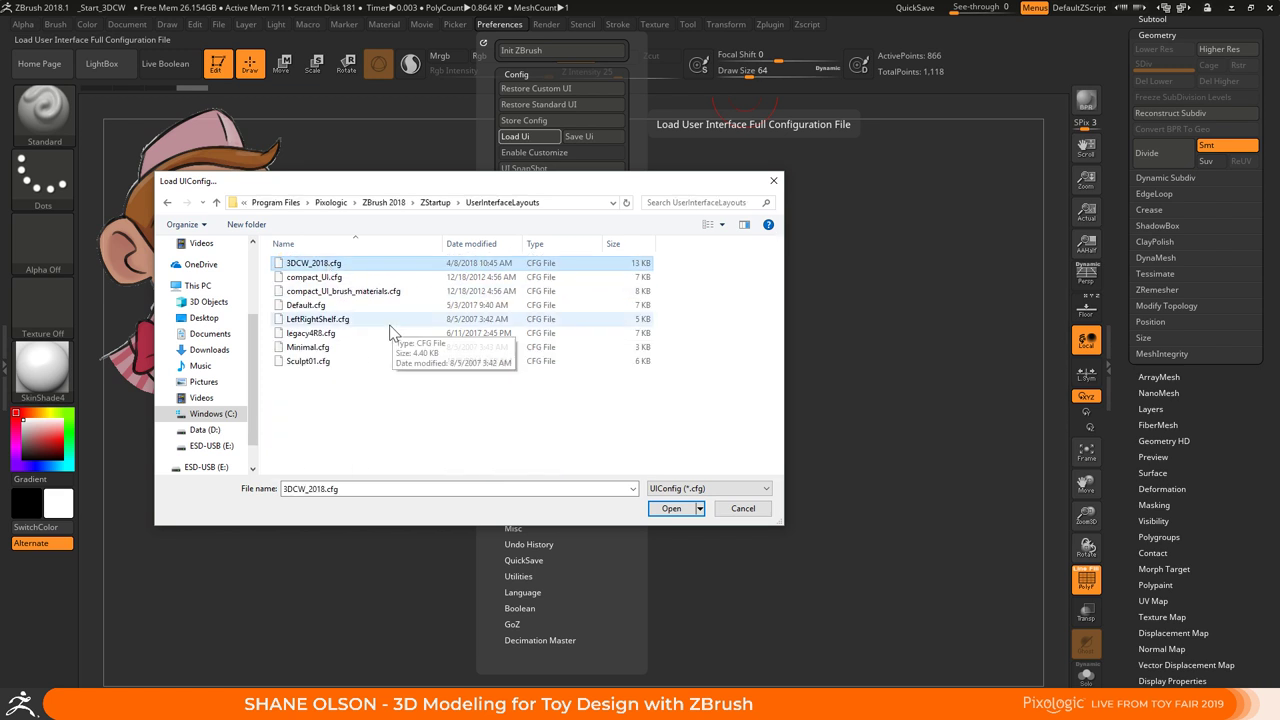
left_click(671, 508)
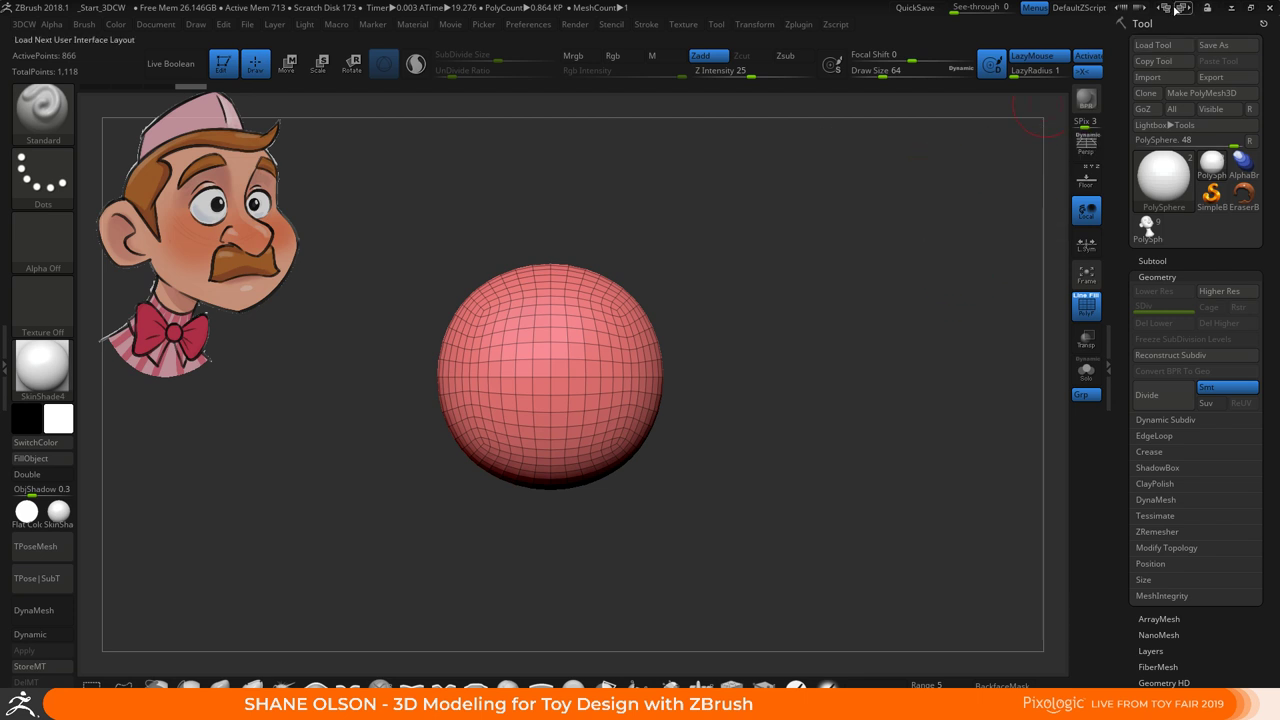
Start loading a tool file and browse to the ZTLs folder on the ESD-USB (E:) drive
left_click(1153, 45)
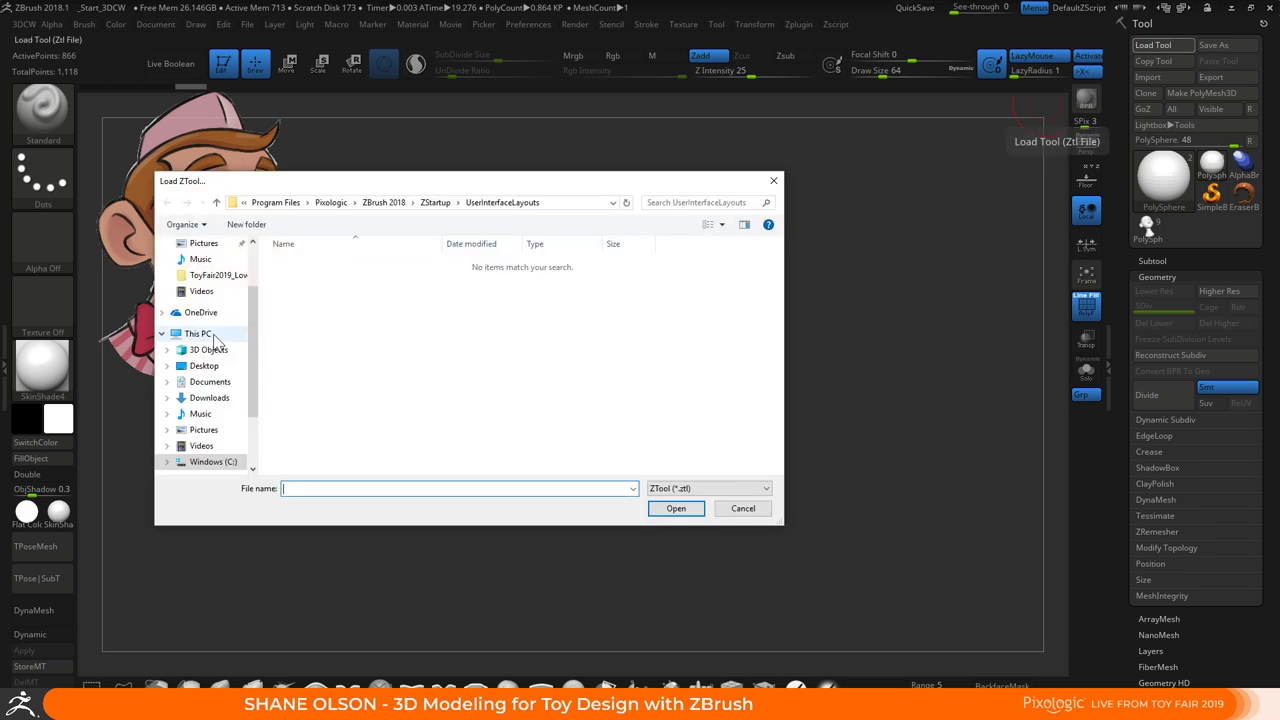
scroll(242, 370, "down", 2)
left_click(211, 408)
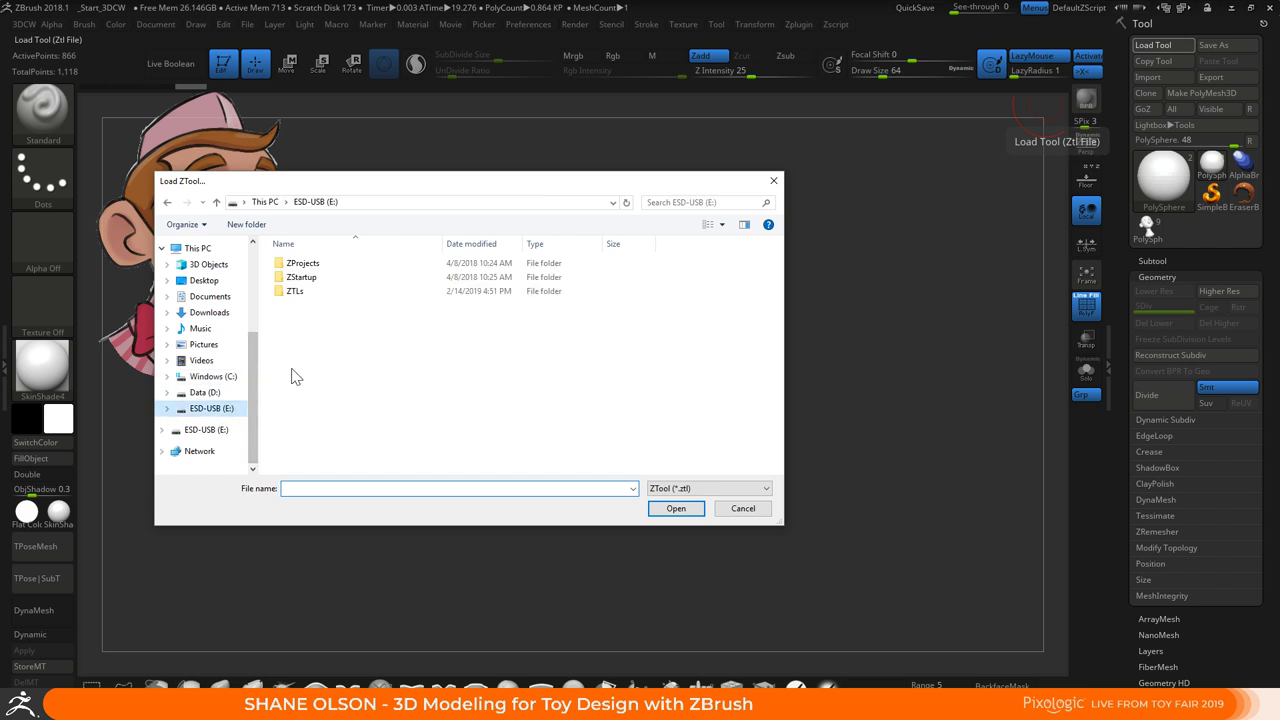
left_click(345, 291)
double_click(345, 291)
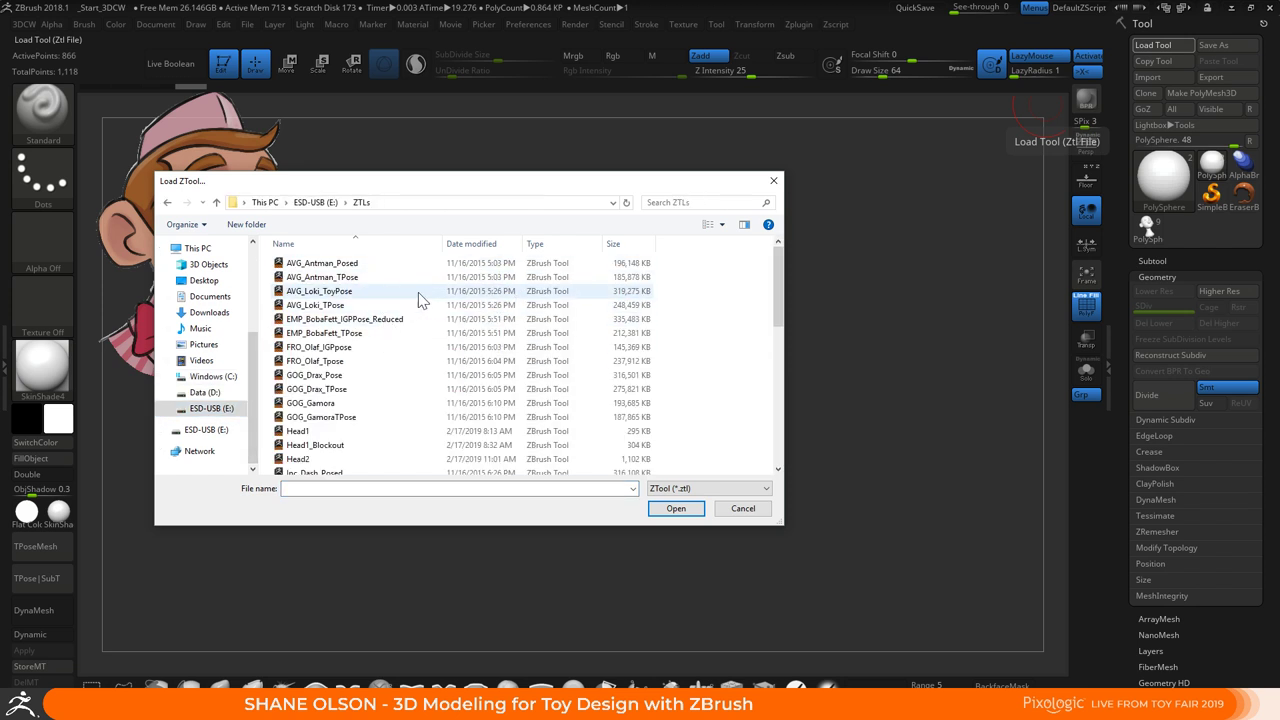
Clear the read-only attribute of the EMP_BobaFett_IGPPose_Reduced file in its properties and load it as a tool
left_click(371, 320)
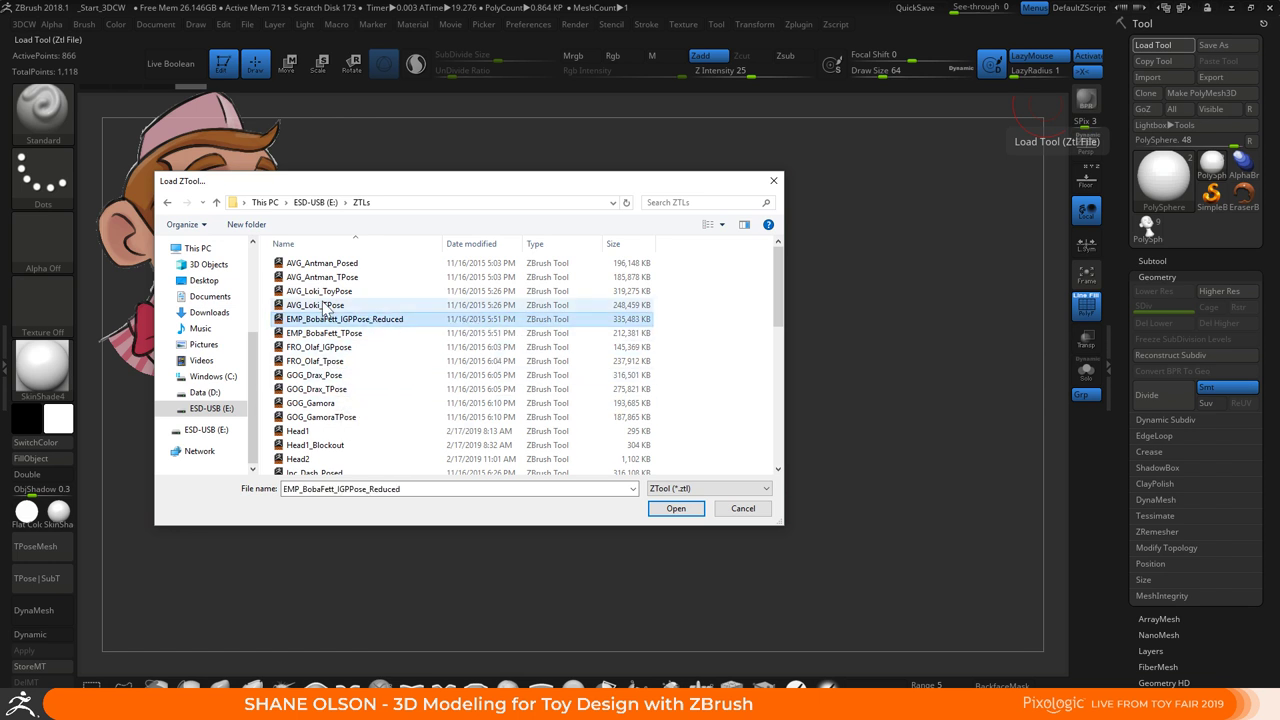
right_click(364, 325)
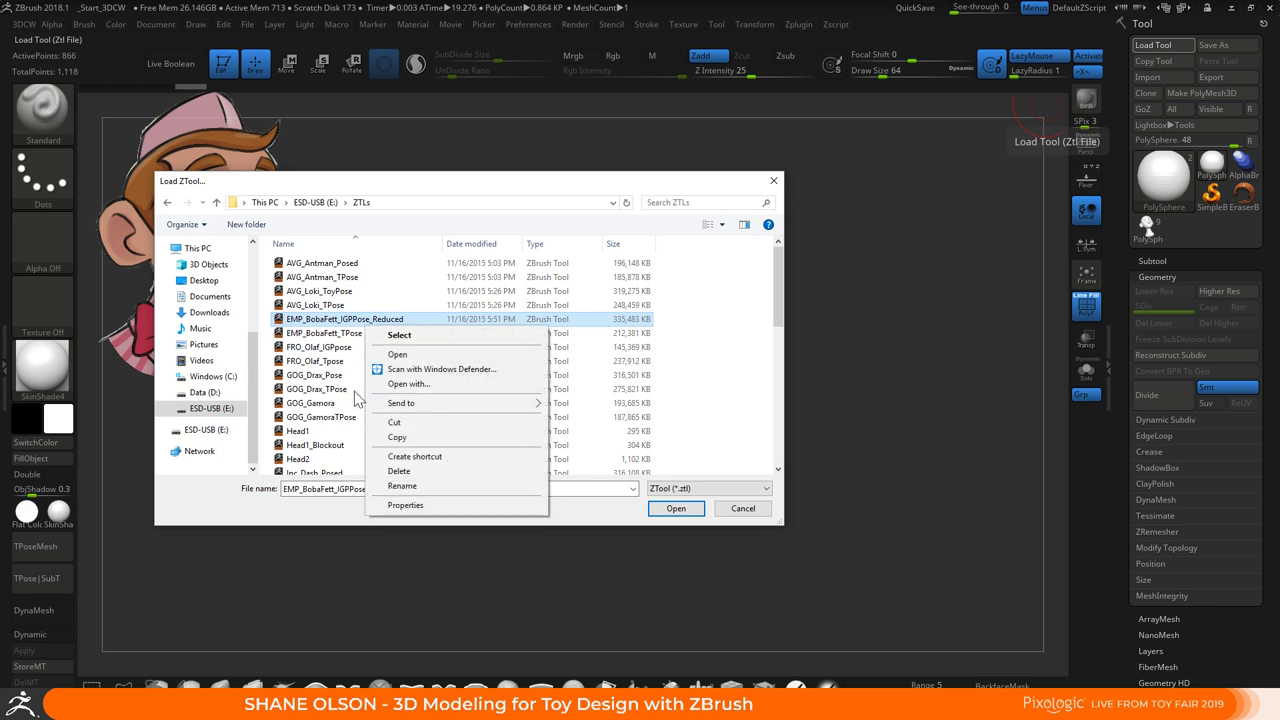
left_click(410, 505)
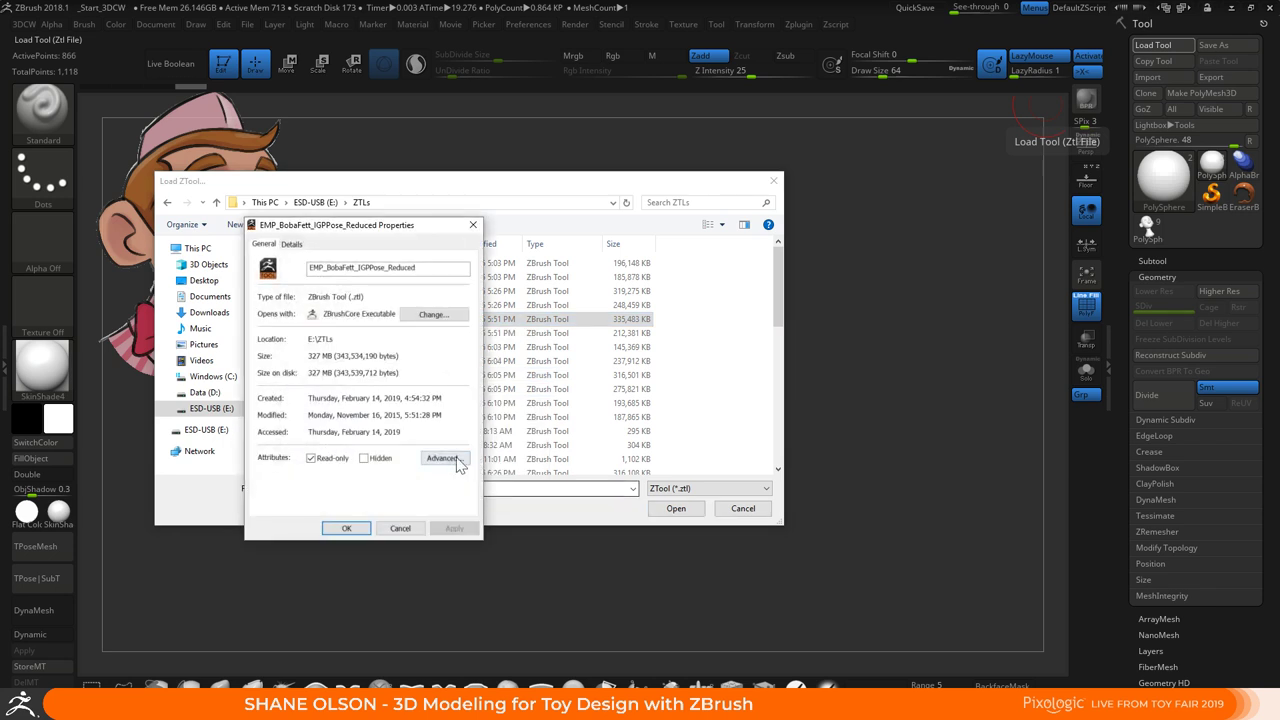
left_click(311, 458)
left_click(346, 528)
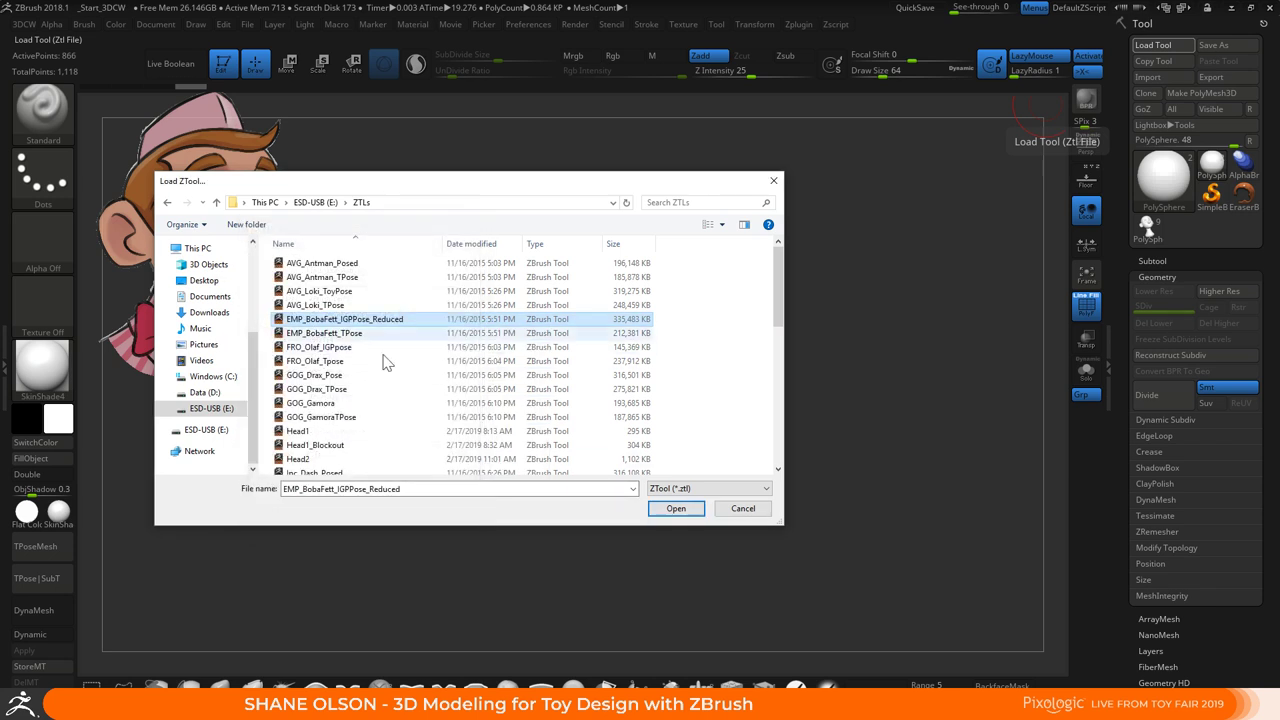
left_click(676, 508)
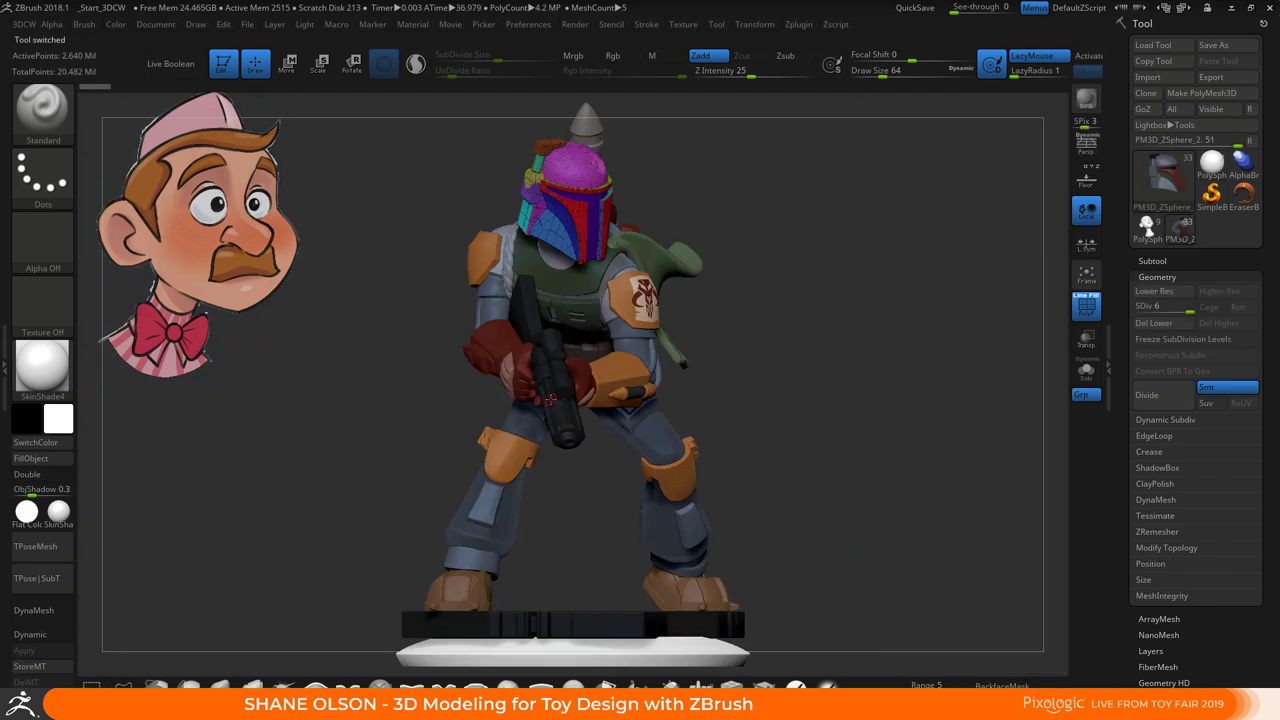
Hide the PolyFrame wireframe and the reference illustration to present the Boba Fett figure from different angles
key("shift+f")
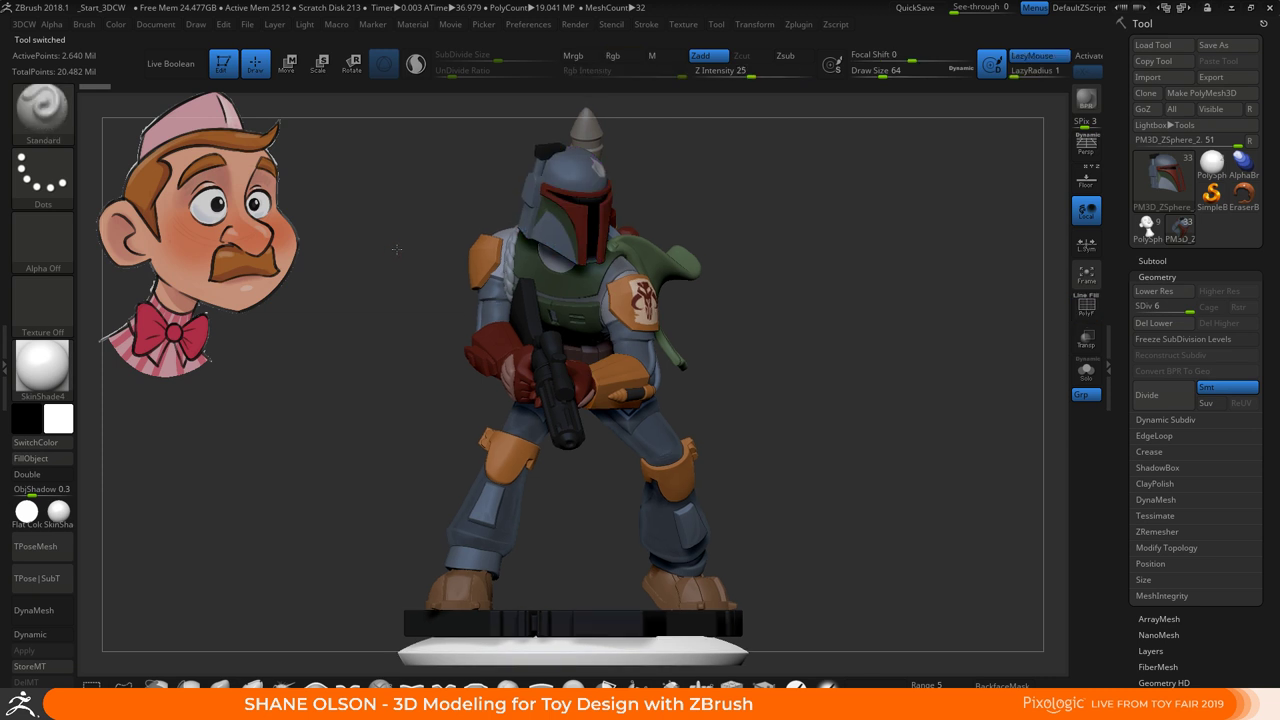
left_click_drag(397, 250, 363, 266)
key("shift+z")
left_click_drag(463, 280, 831, 346)
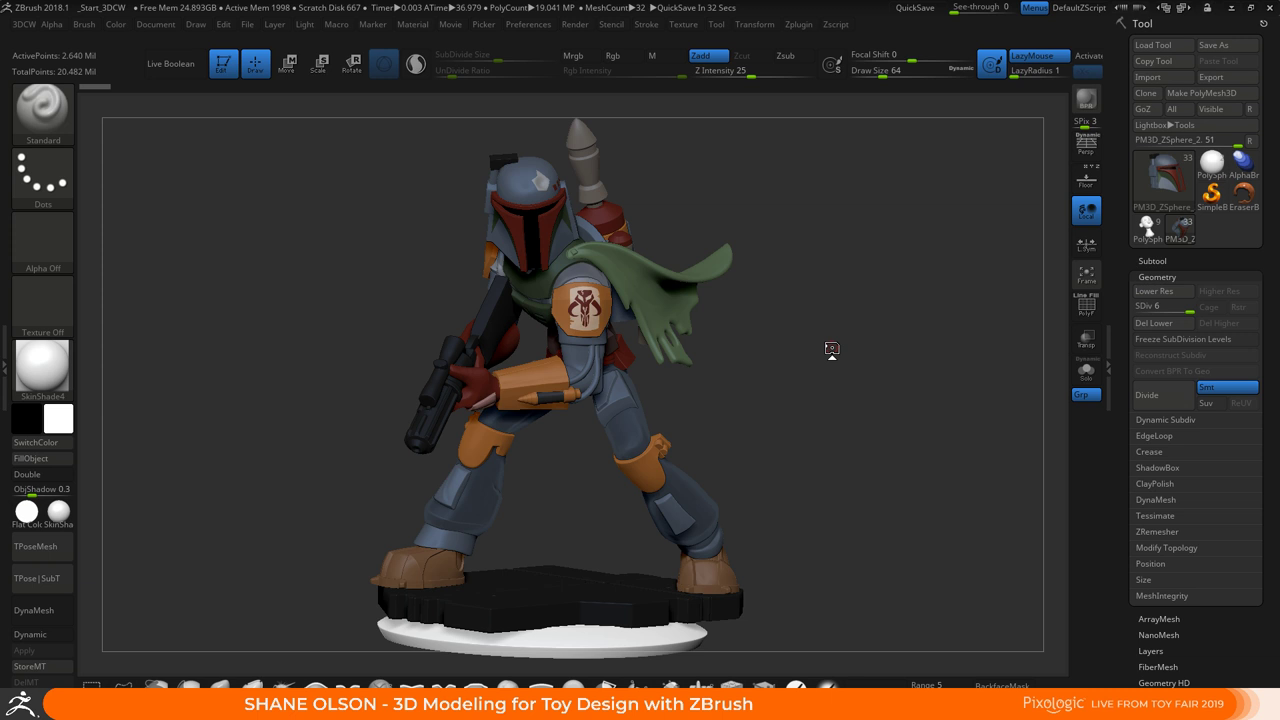
Load the REB_Hera_F1_TattooTreatments tool from the ZTLs folder
left_click_drag(857, 339, 768, 342)
left_click_drag(886, 299, 768, 282)
left_click(1150, 45)
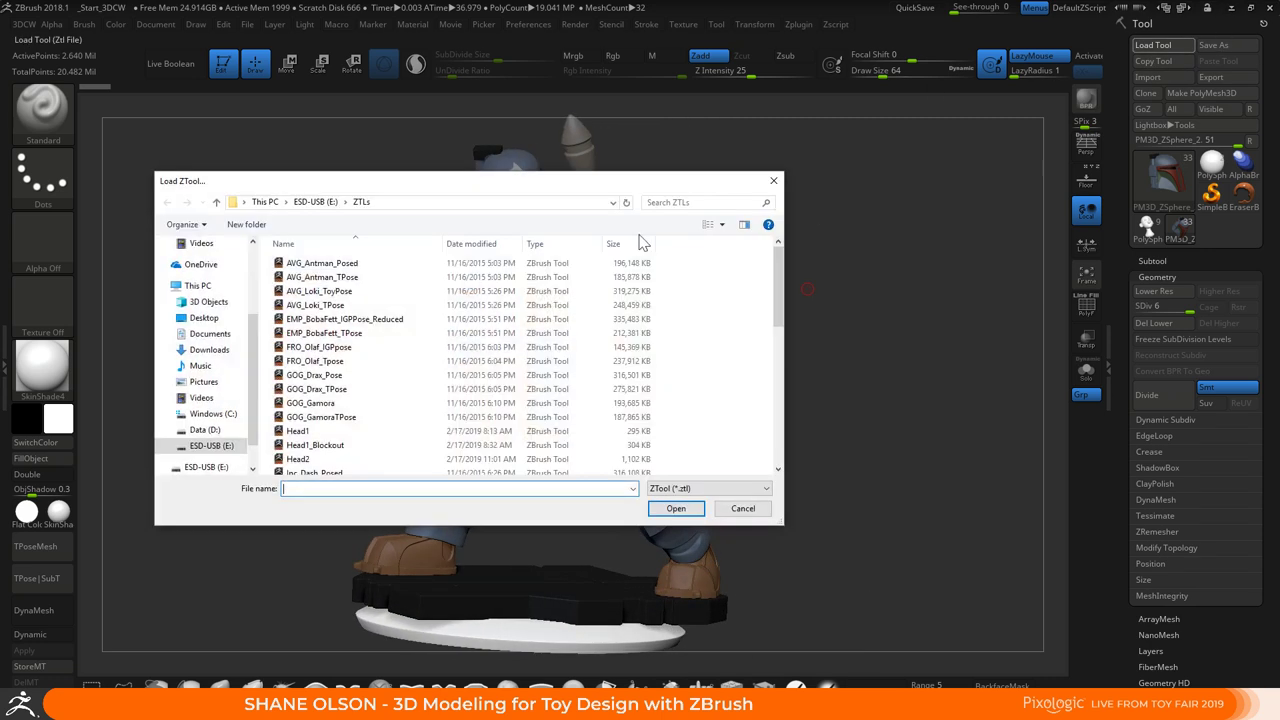
scroll(340, 340, "down", 3)
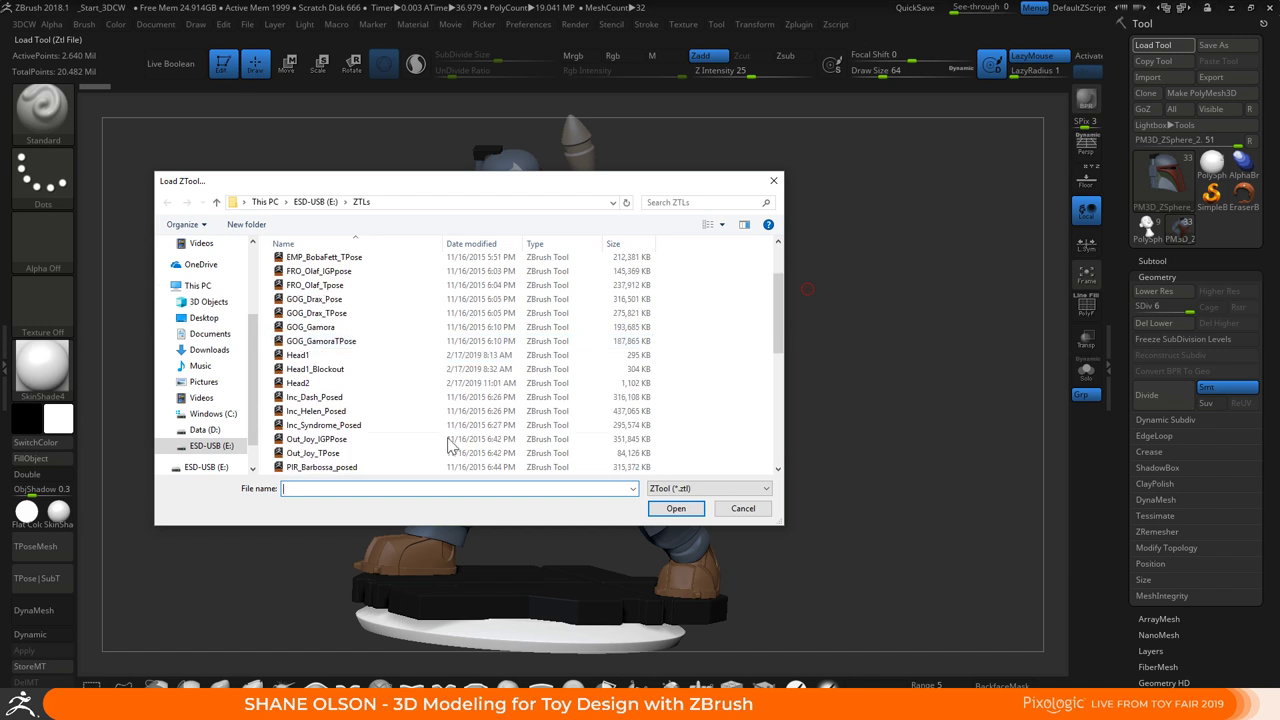
scroll(405, 394, "down", 3)
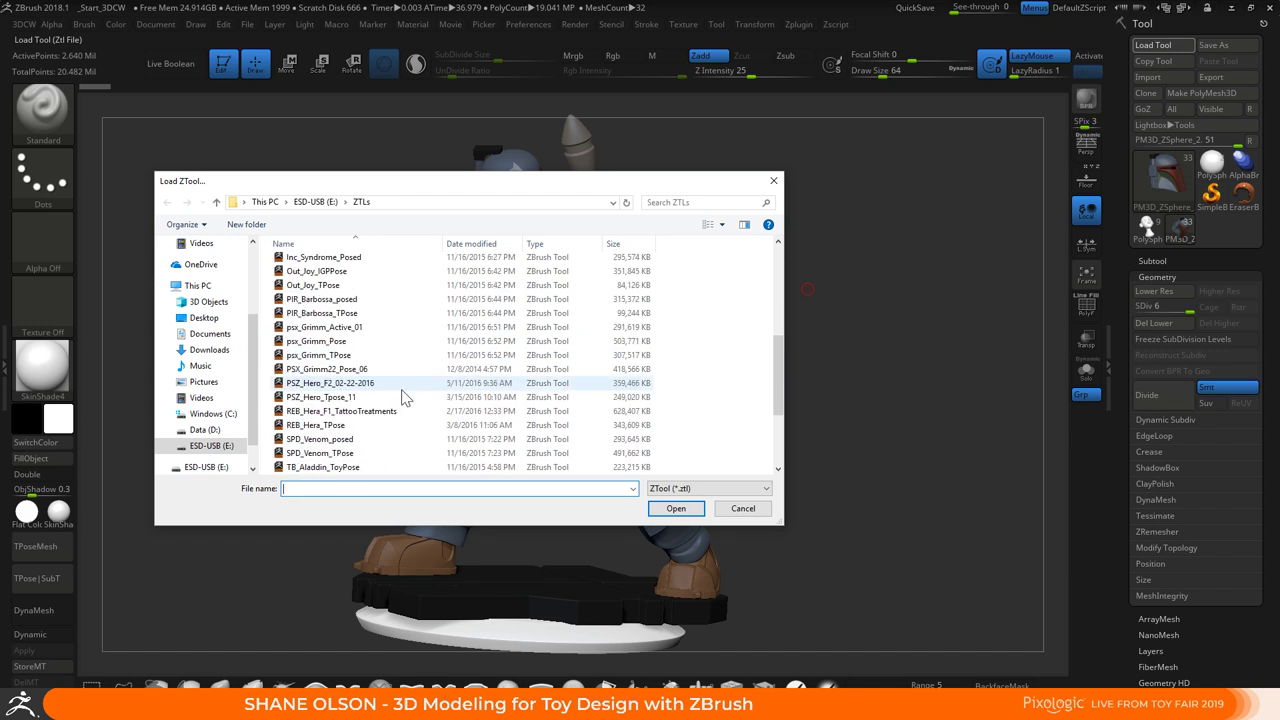
scroll(408, 400, "down", 1)
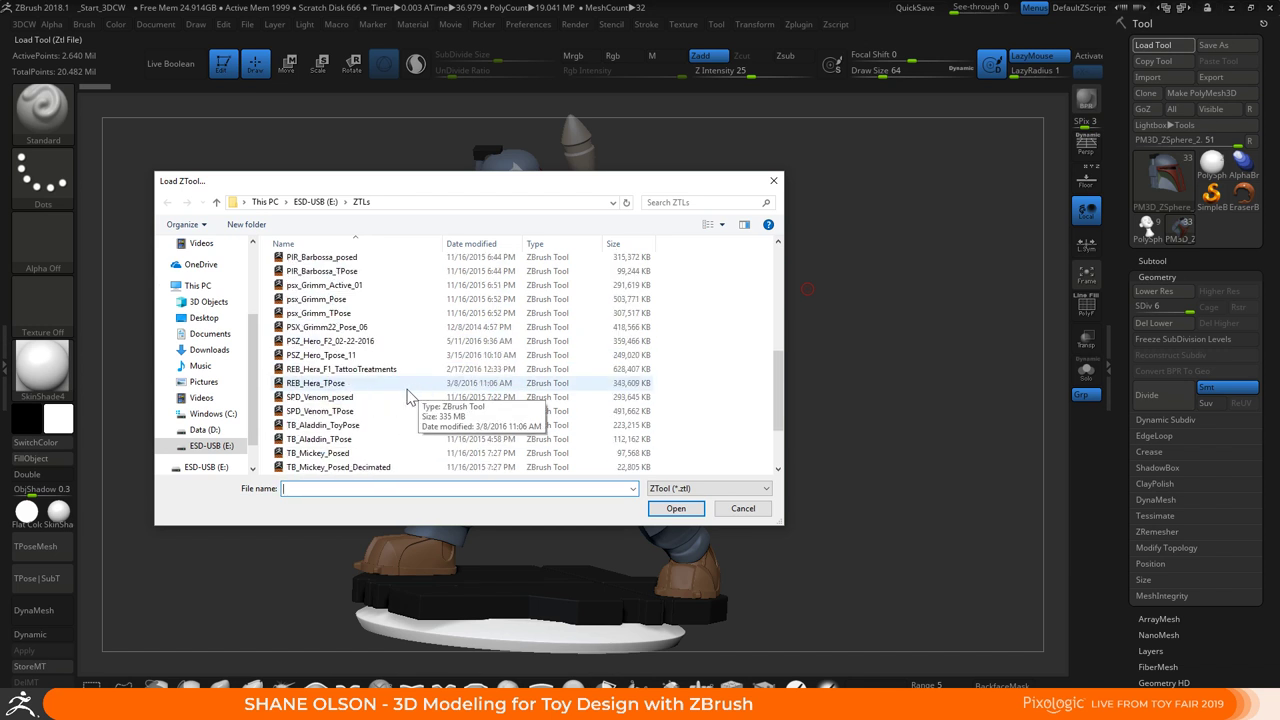
left_click(375, 369)
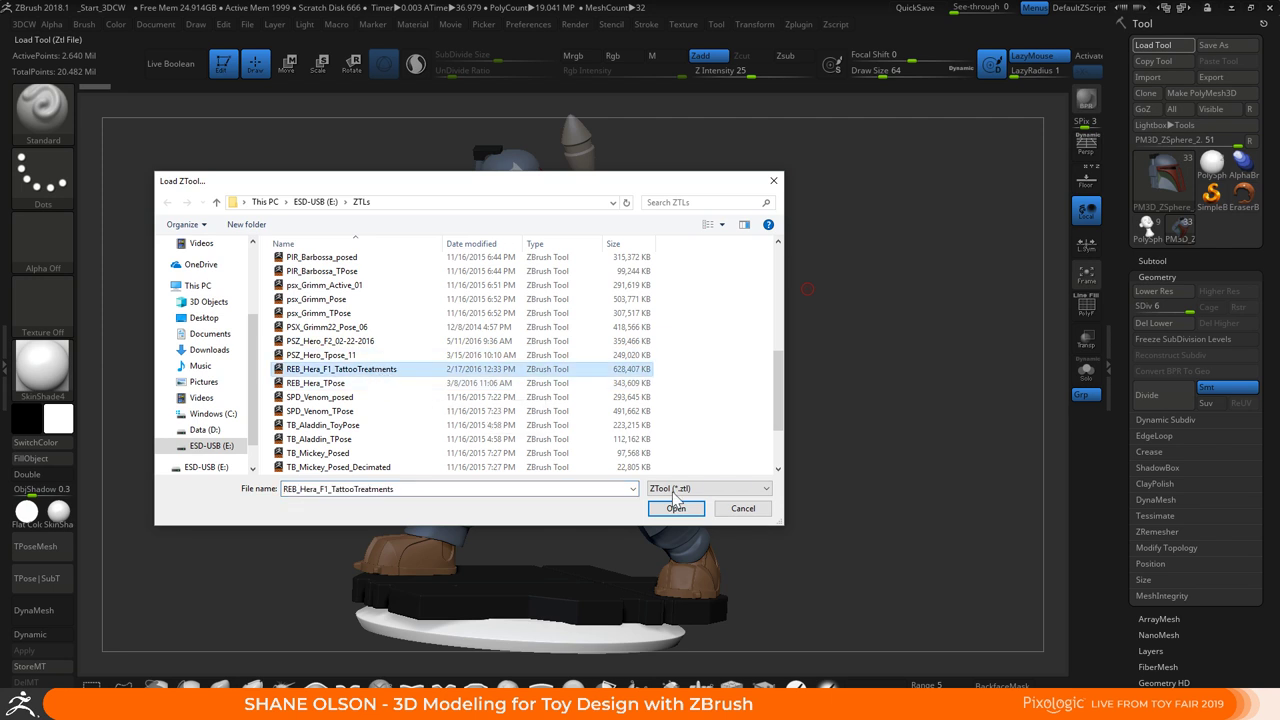
left_click(677, 510)
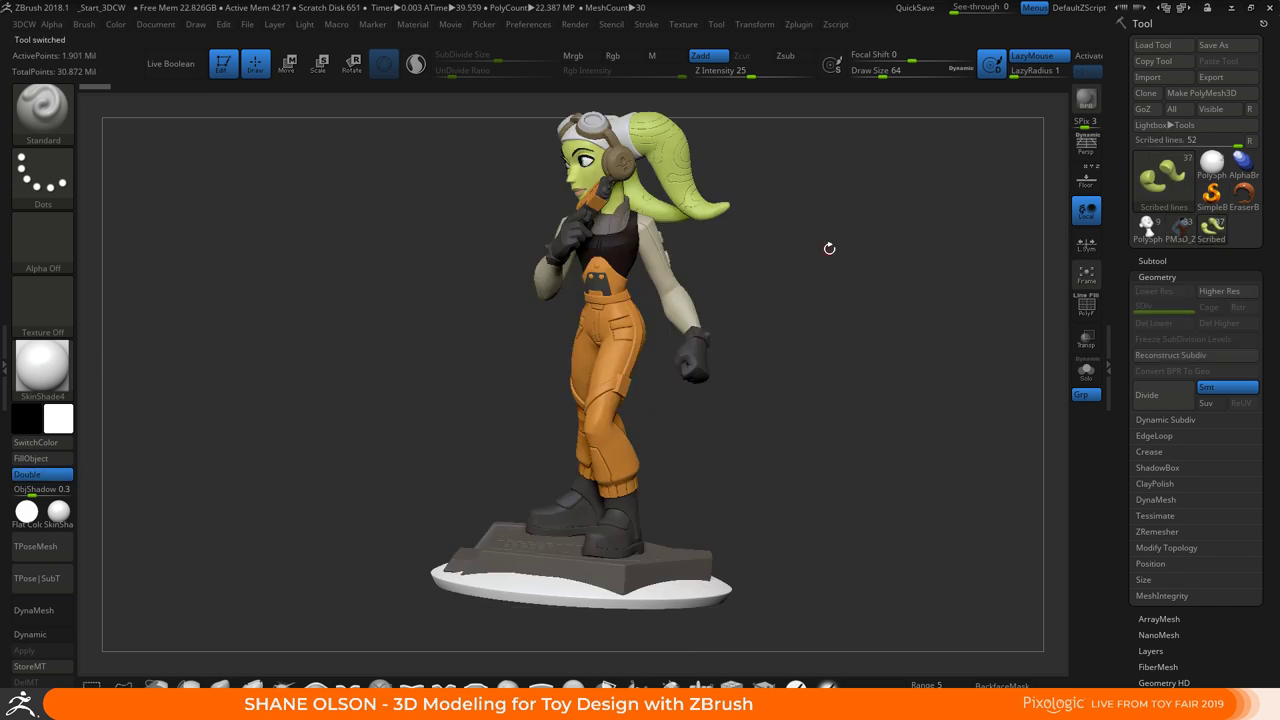
Examine the Hera figure's upper body and scribed head tails up close from the front, side and back
left_click_drag(808, 197, 834, 406, "alt")
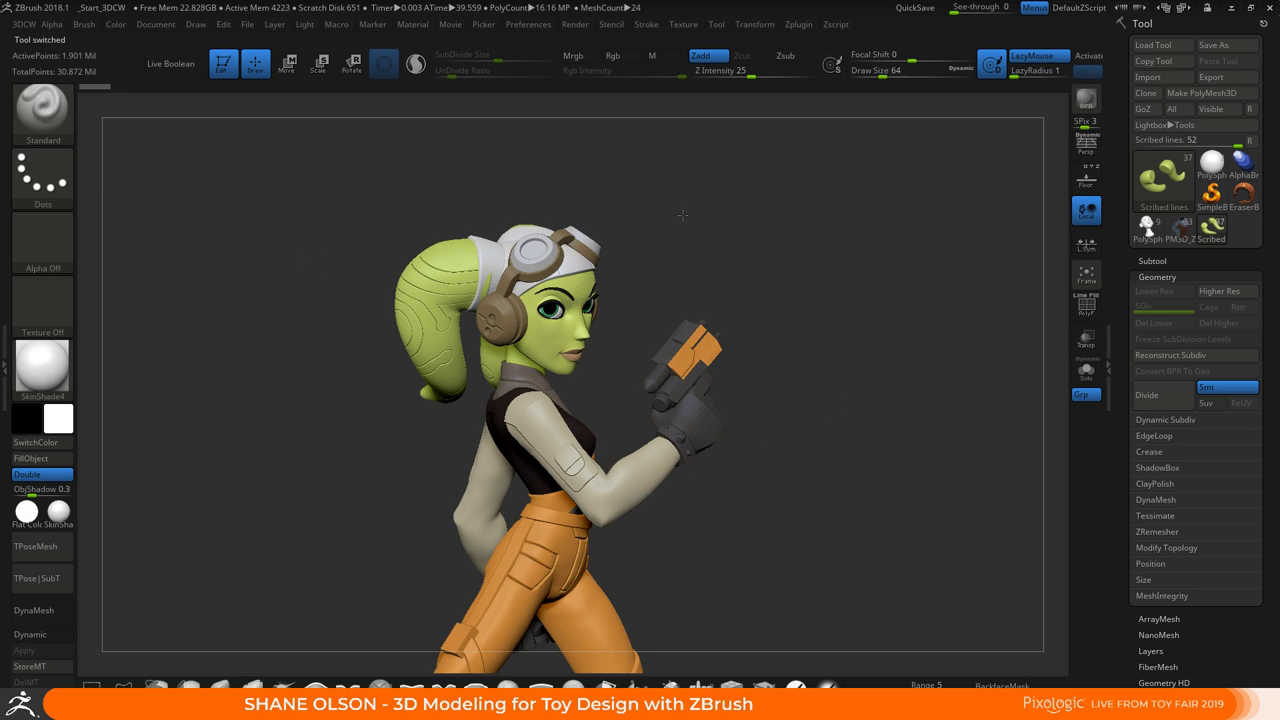
left_click_drag(682, 215, 677, 126, "alt")
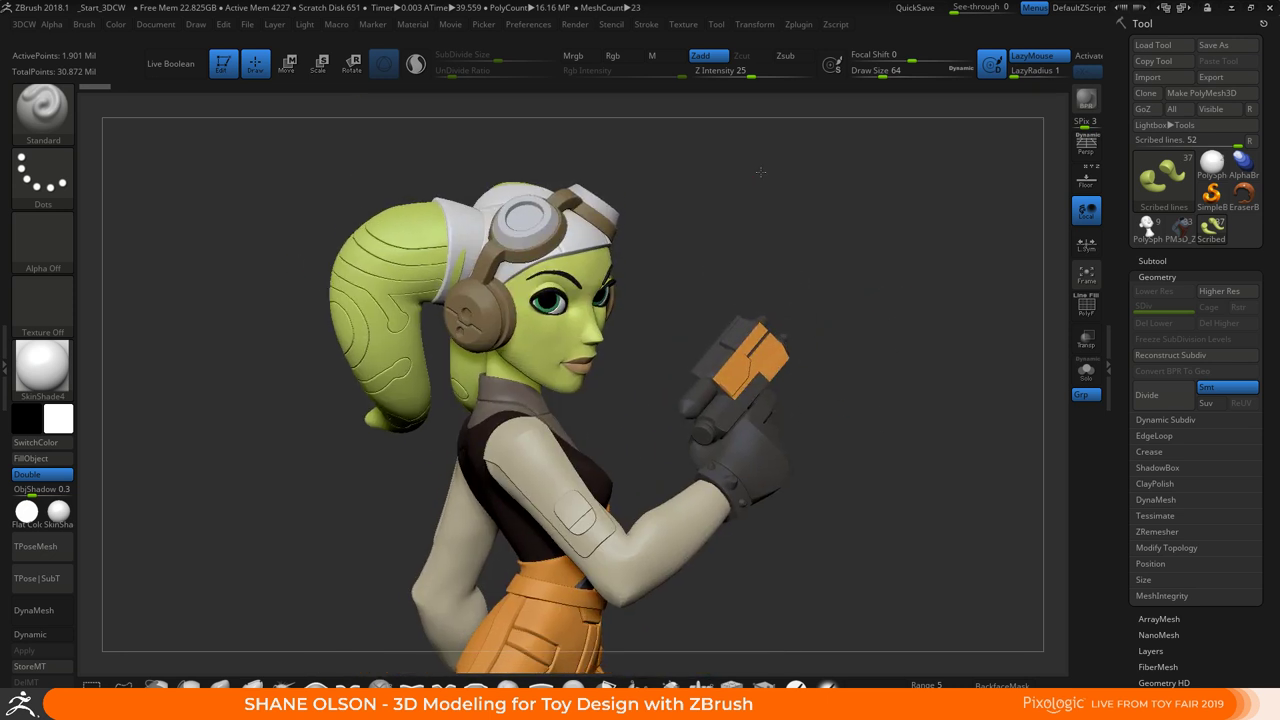
left_click_drag(760, 172, 243, 289)
left_click_drag(823, 297, 440, 275)
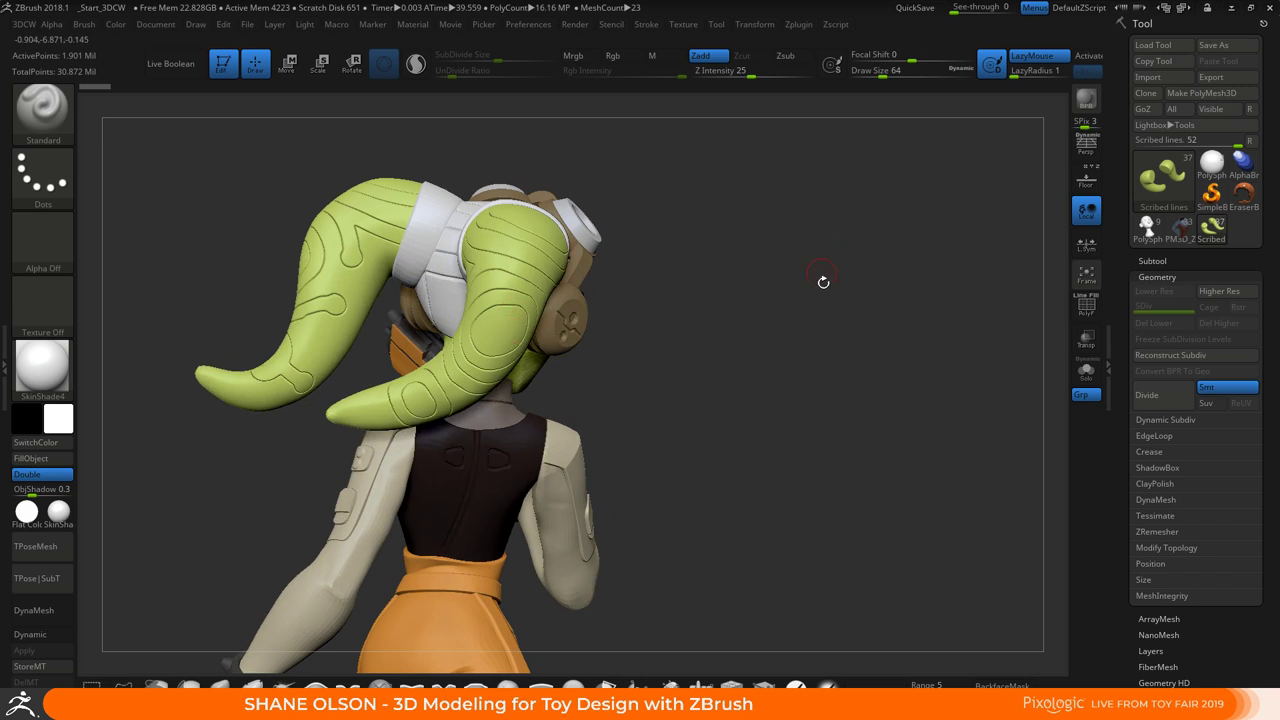
left_click_drag(823, 282, 794, 275)
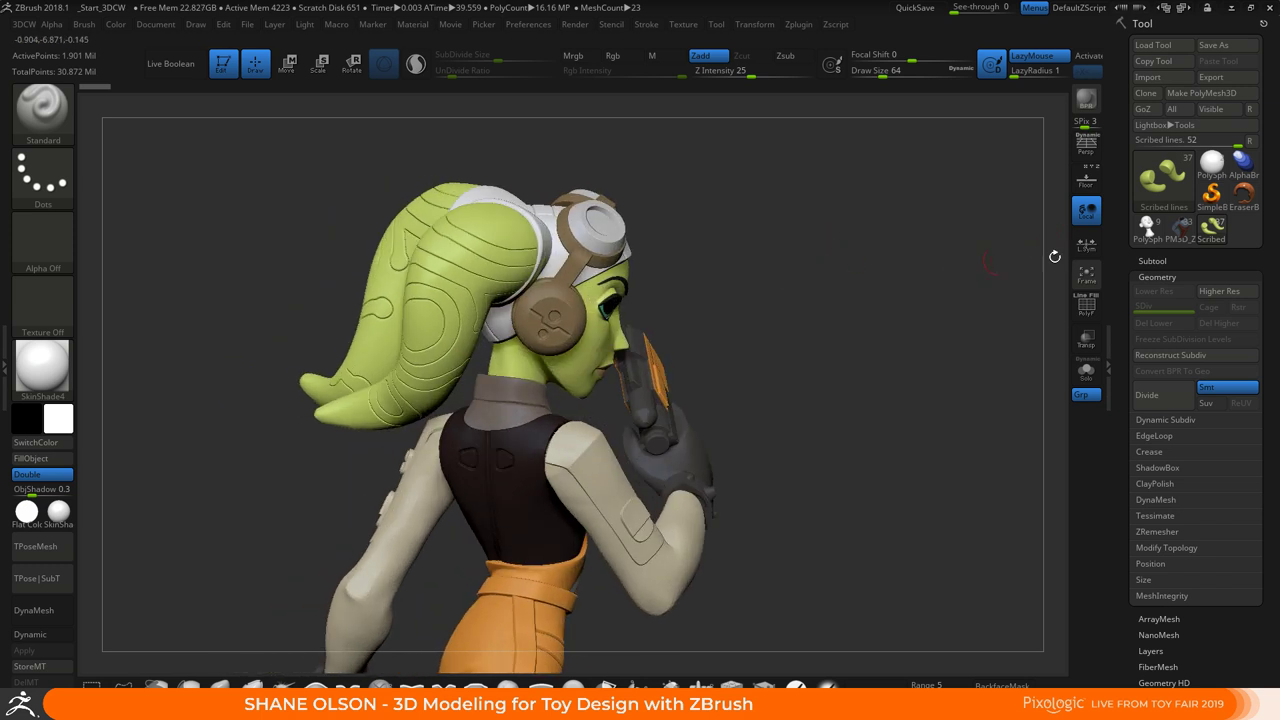
Compare the SquidEmbossed and Painted versions of Hera's head tails by making each subtool active
left_click(1152, 261)
mouse_move(1164, 398)
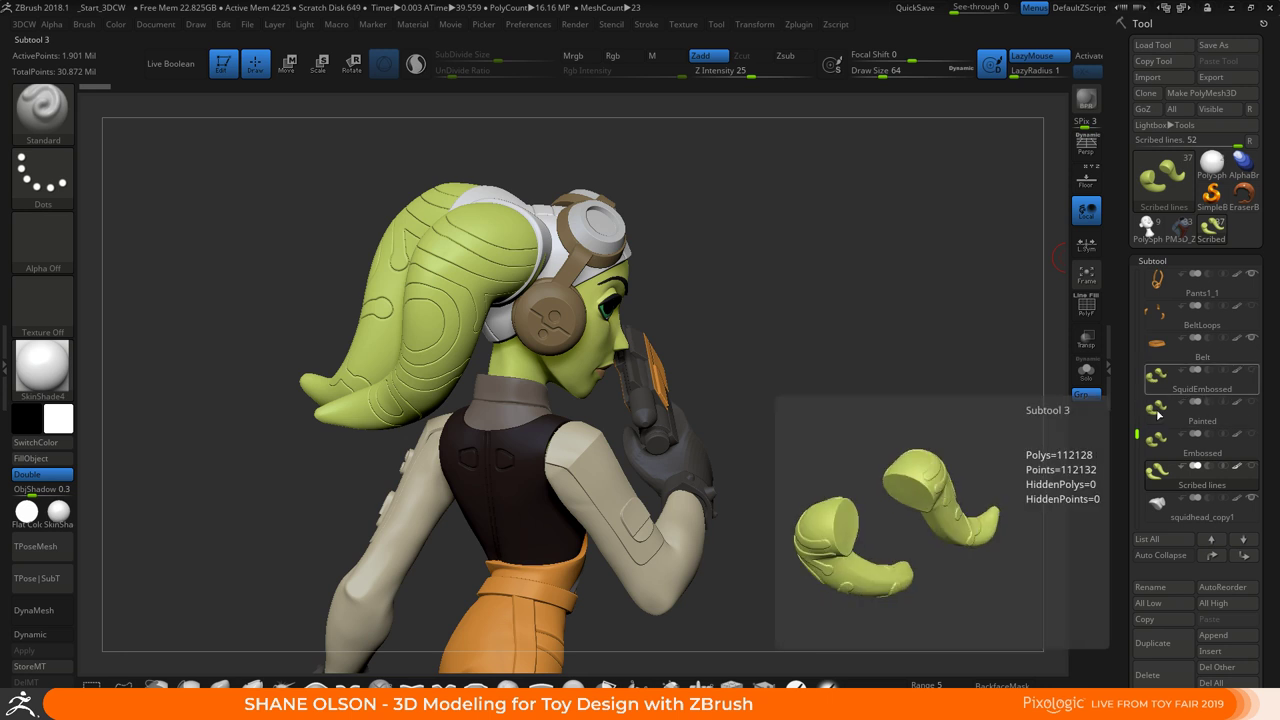
left_click(1155, 378)
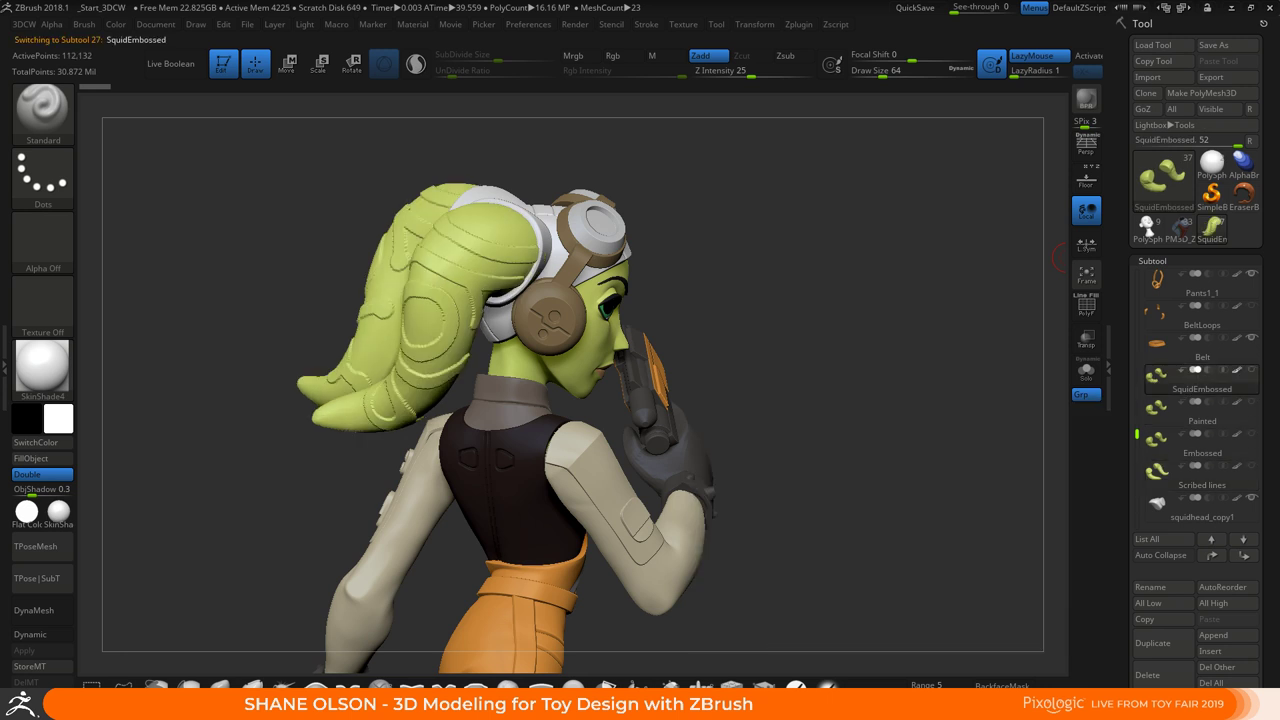
left_click_drag(912, 383, 911, 380)
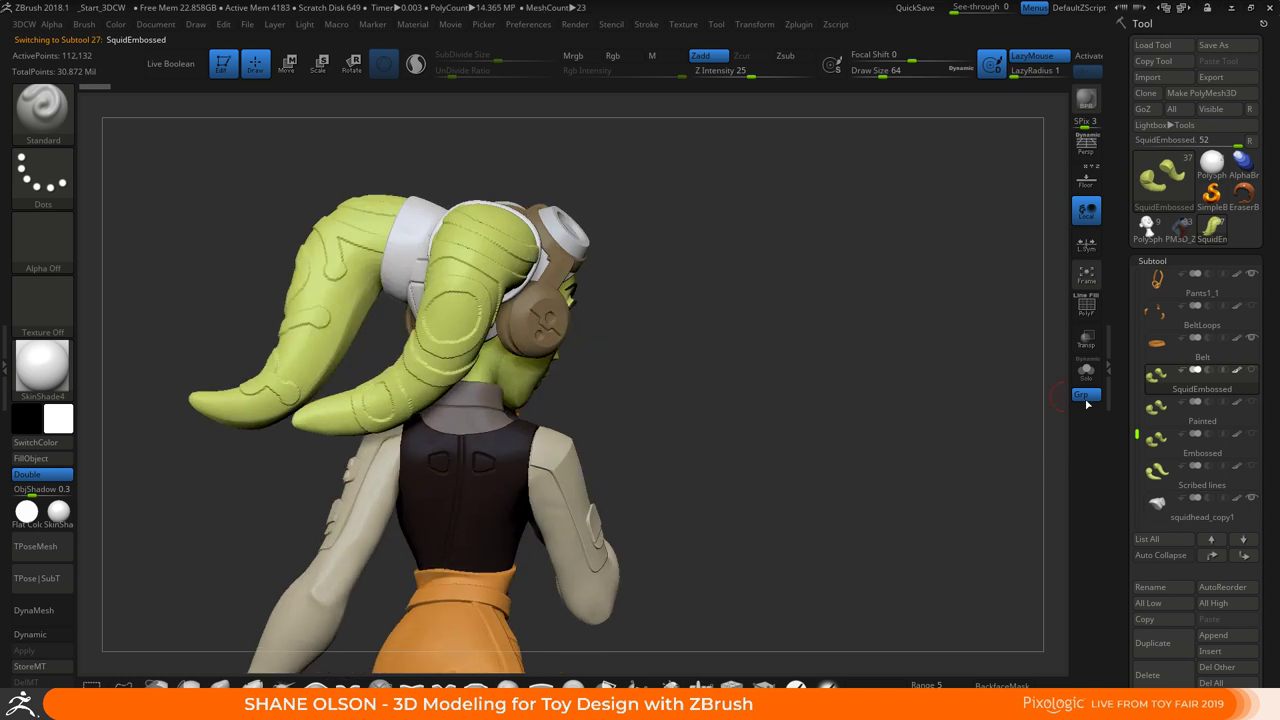
left_click(1157, 419)
left_click_drag(790, 365, 865, 317)
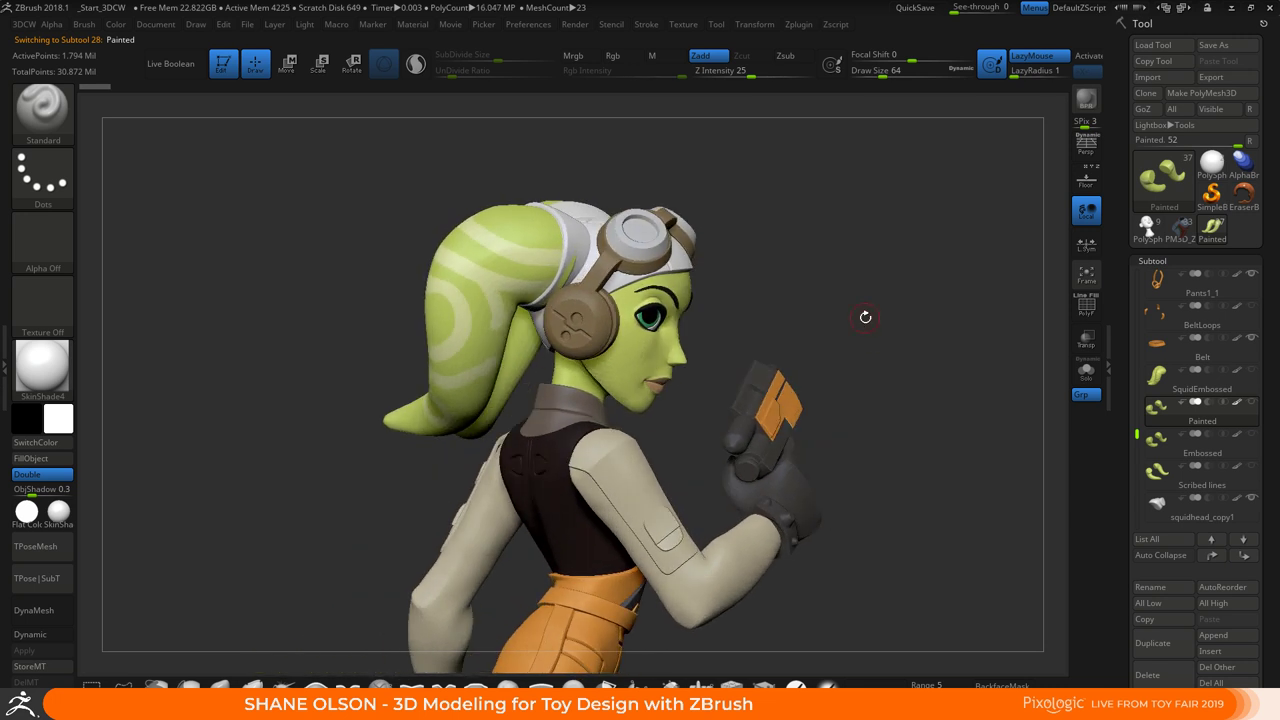
Make the Embossed head-tail subtool active and examine its raised pattern from behind
left_click(1182, 446)
left_click_drag(940, 291, 934, 297)
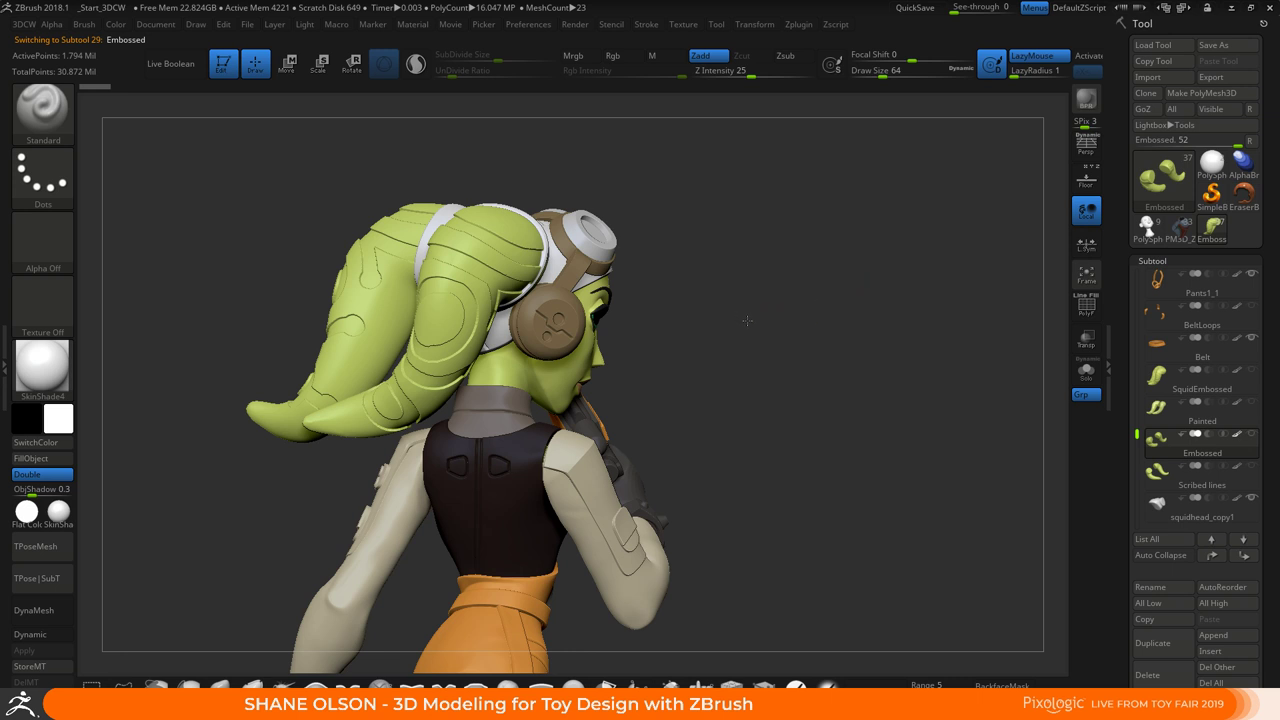
left_click_drag(746, 320, 370, 219)
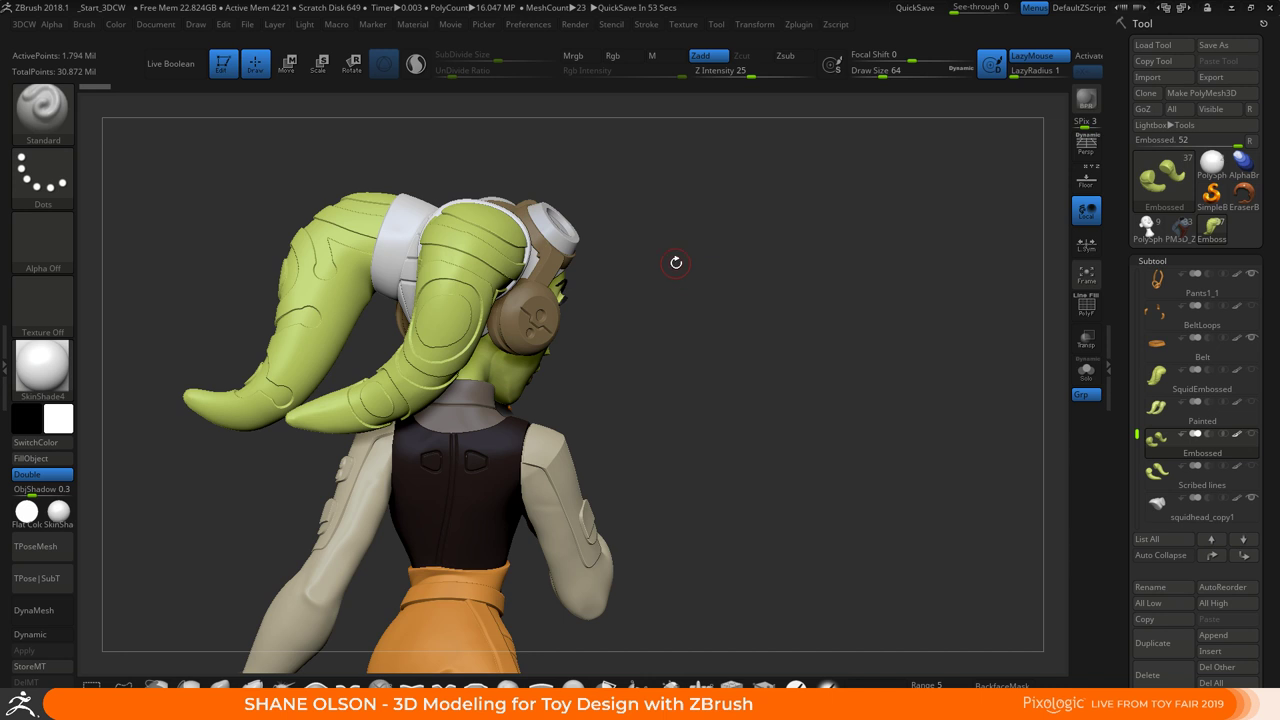
mouse_move(1150, 480)
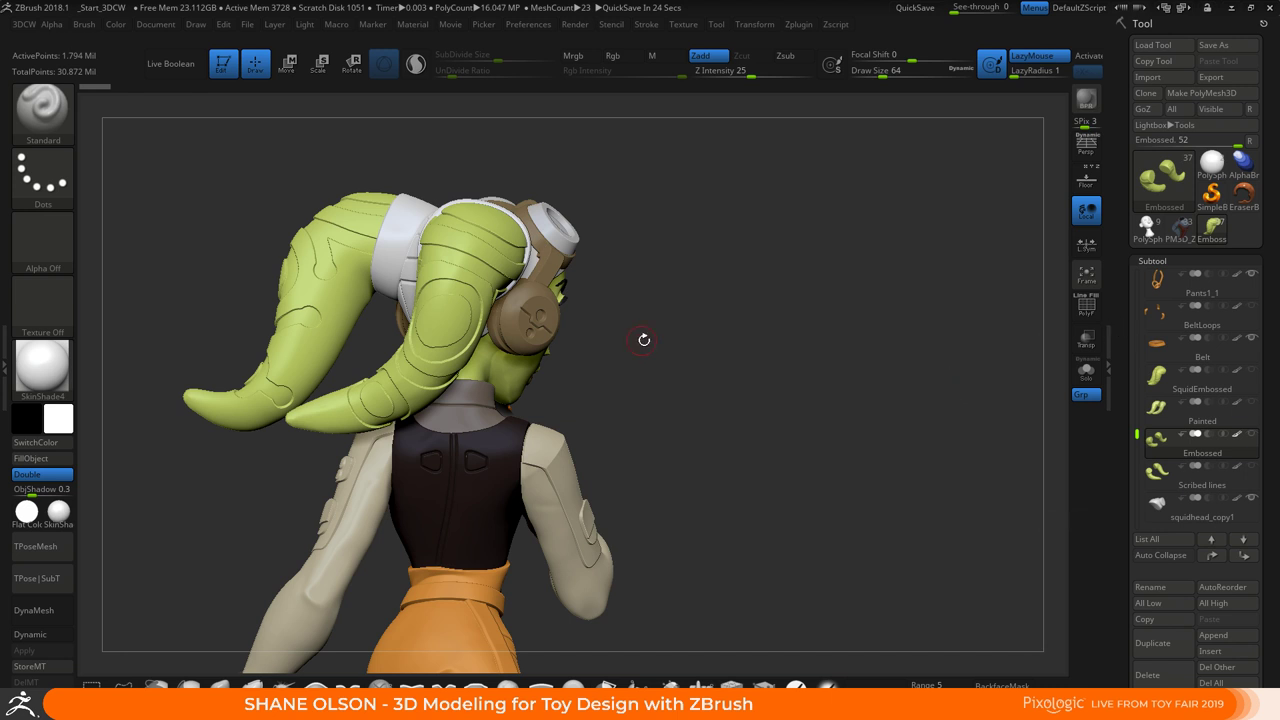
left_click_drag(664, 343, 689, 352)
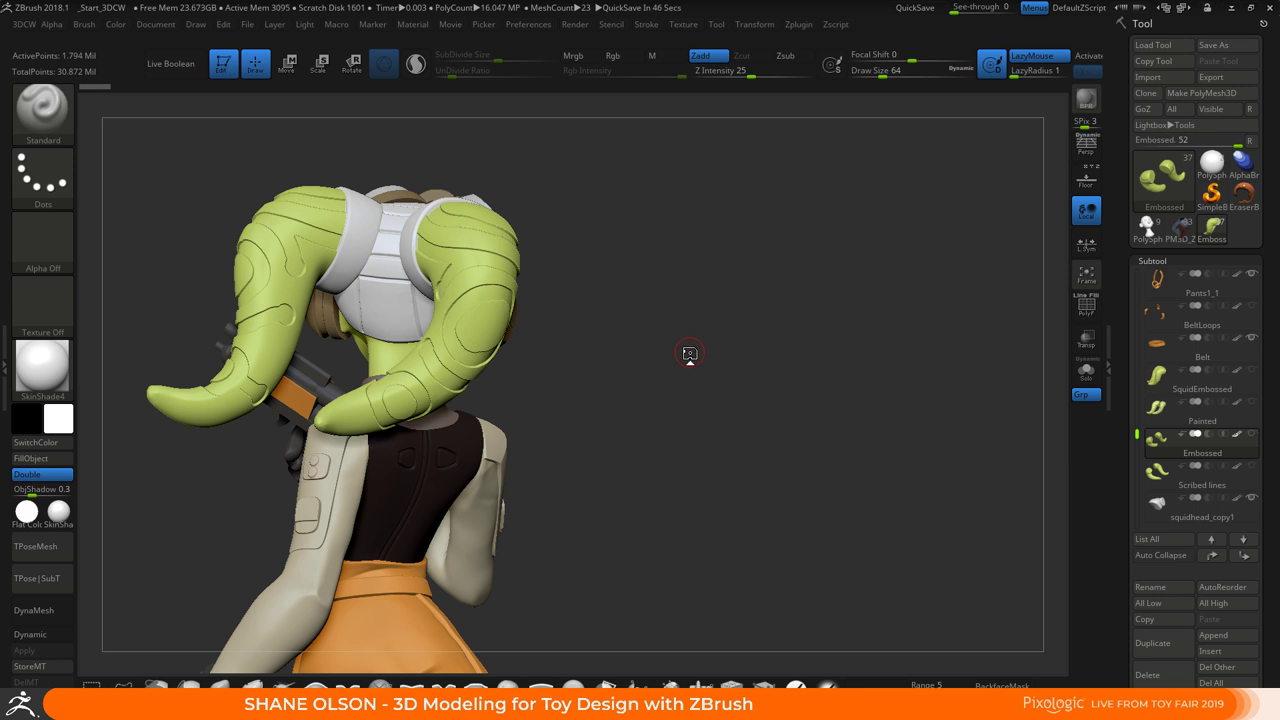
left_click_drag(645, 350, 726, 425)
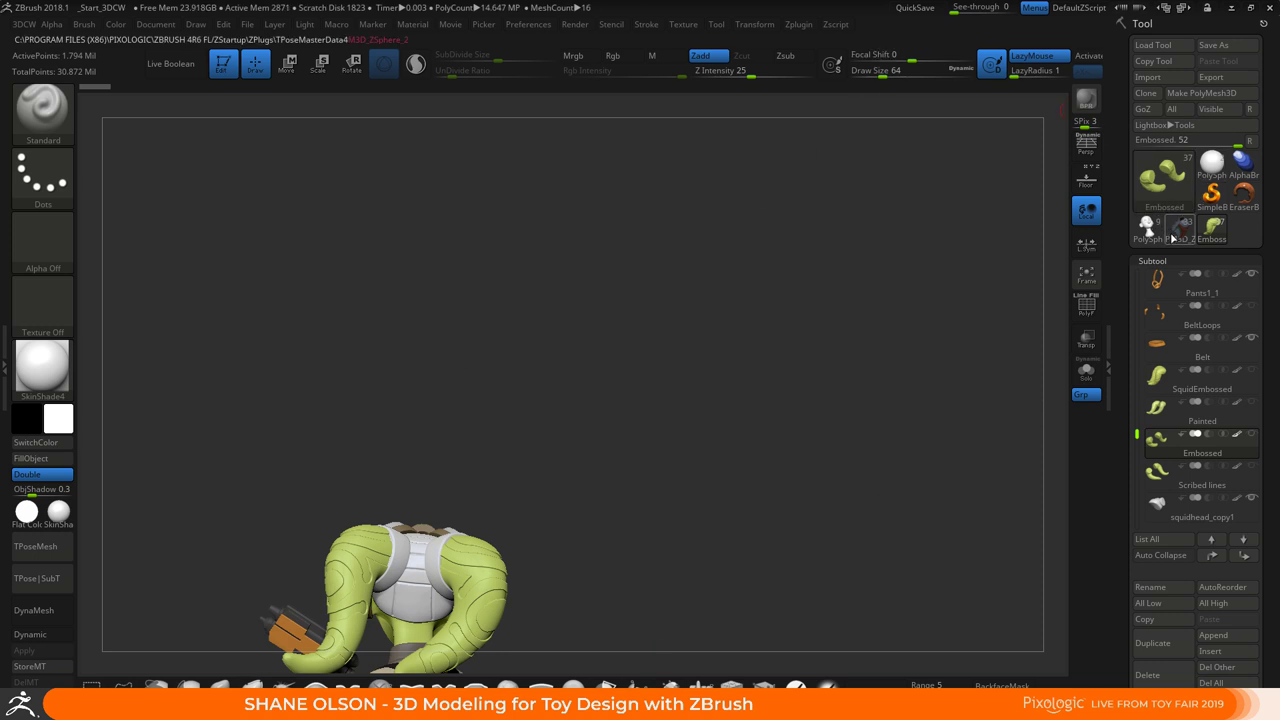
Switch back to the base PolySphere tool and show its PolyFrame wireframe
left_click(1134, 227)
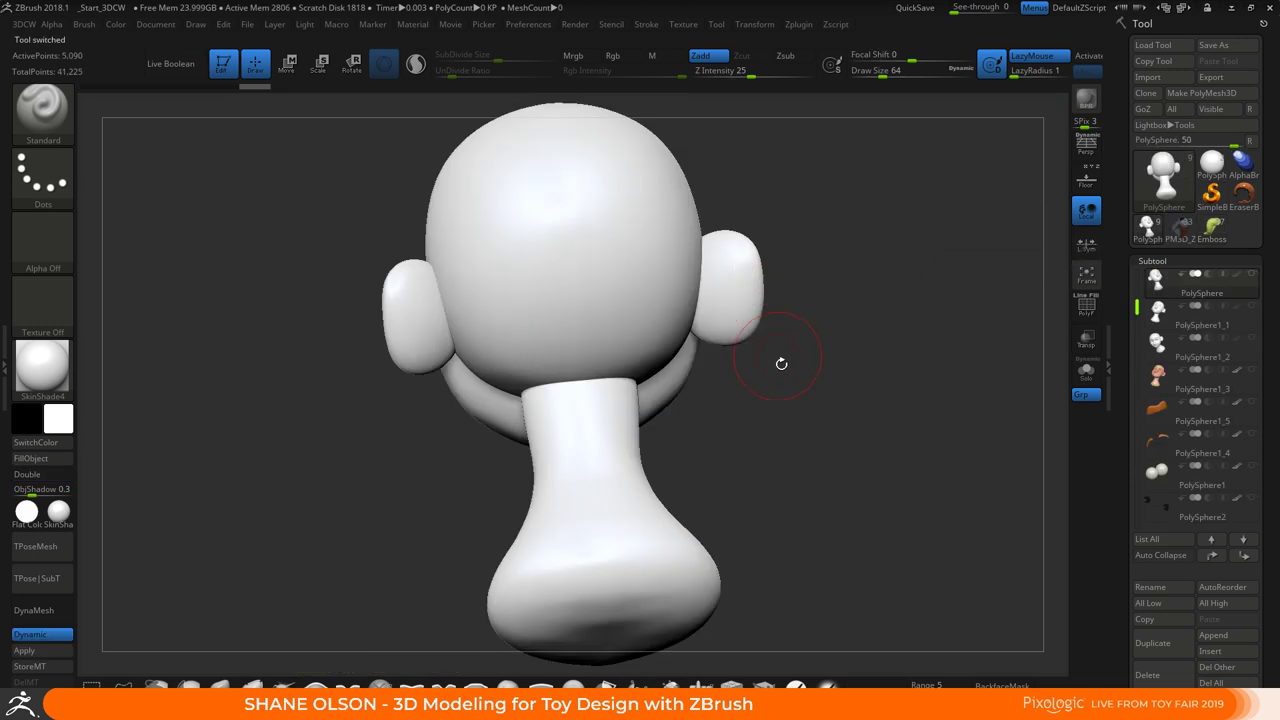
left_click_drag(780, 363, 867, 368)
key("shift+f")
left_click(1205, 169)
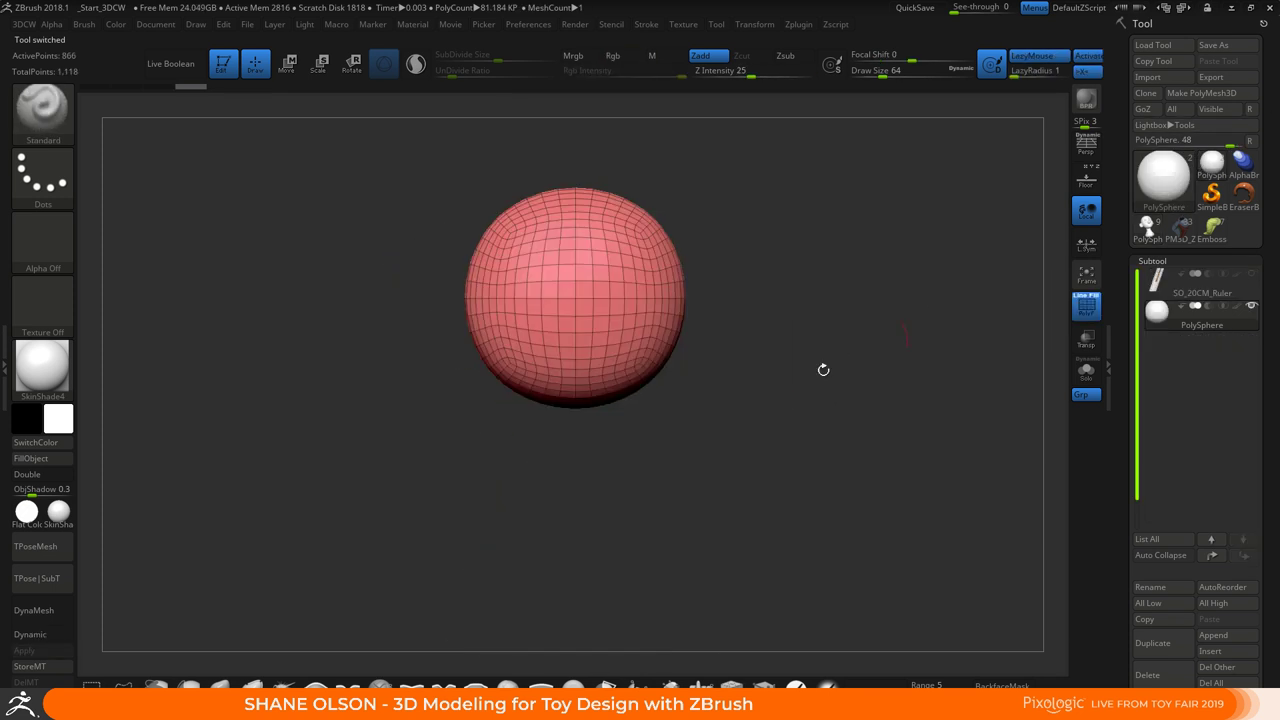
left_click_drag(865, 242, 848, 231, "alt")
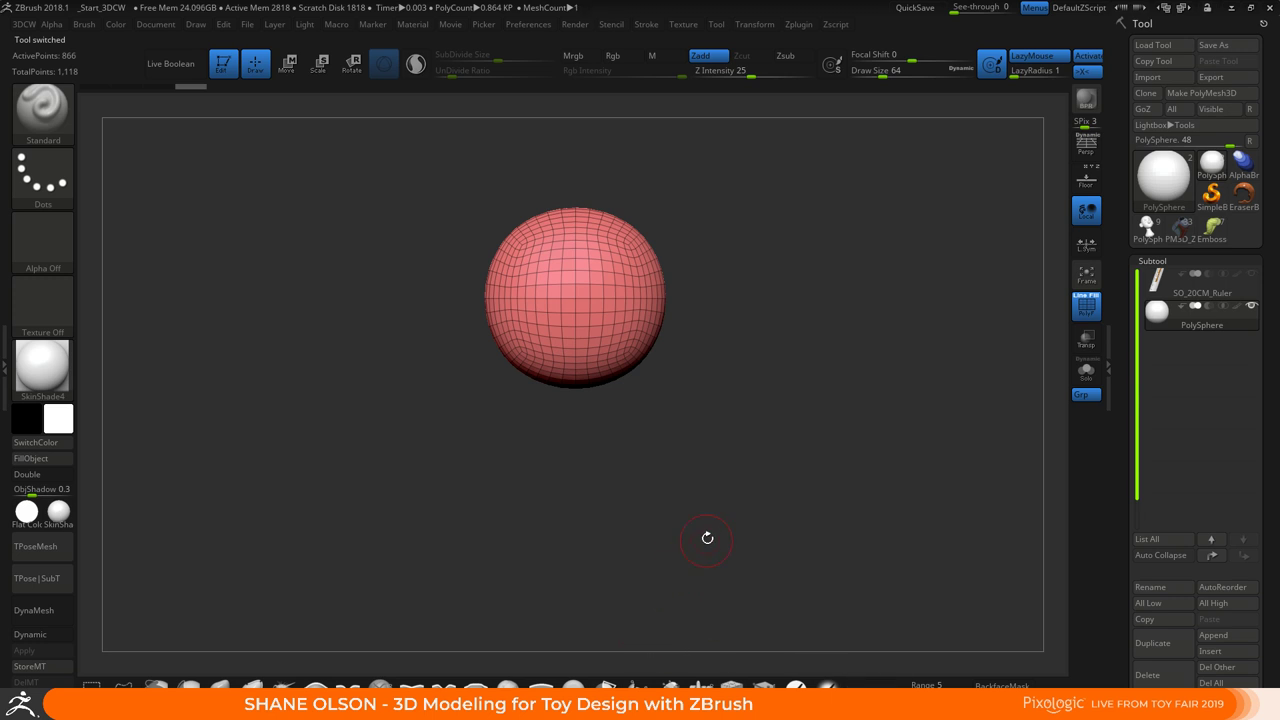
Insert a QuadSphere-2 mesh from the IMM_3DCW brush onto the front of the base sphere
left_click(701, 688)
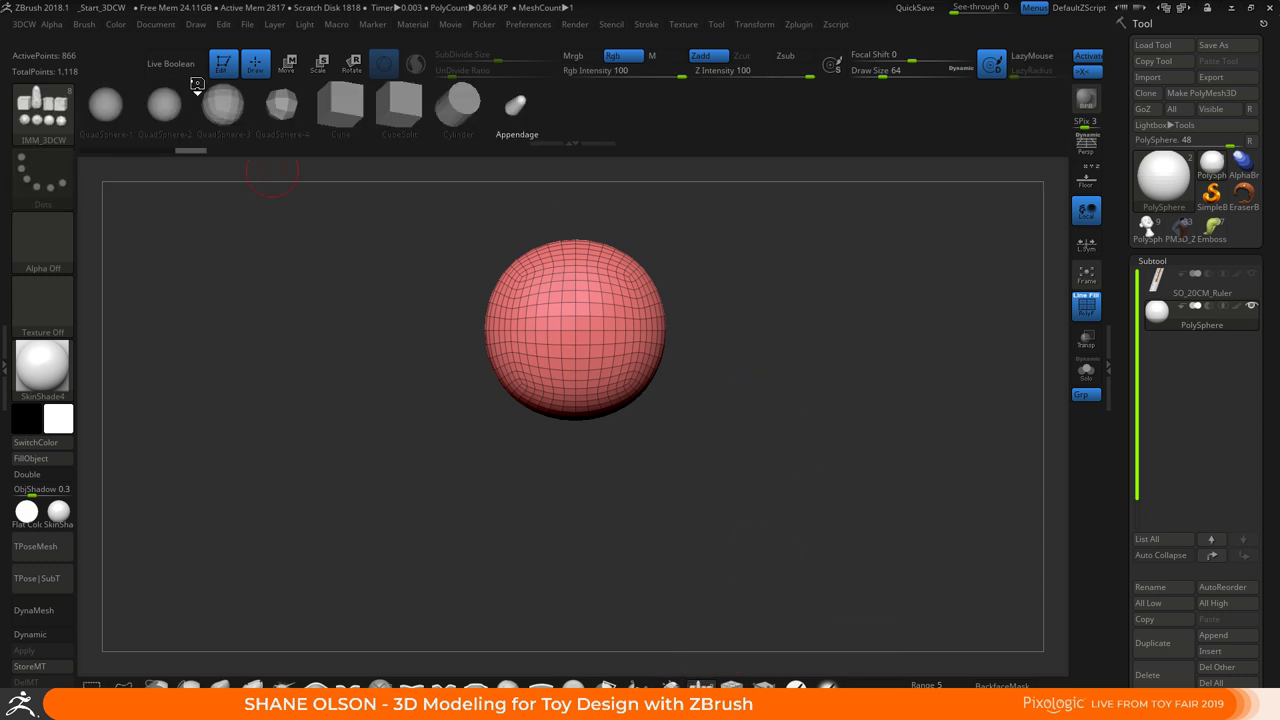
left_click(164, 104)
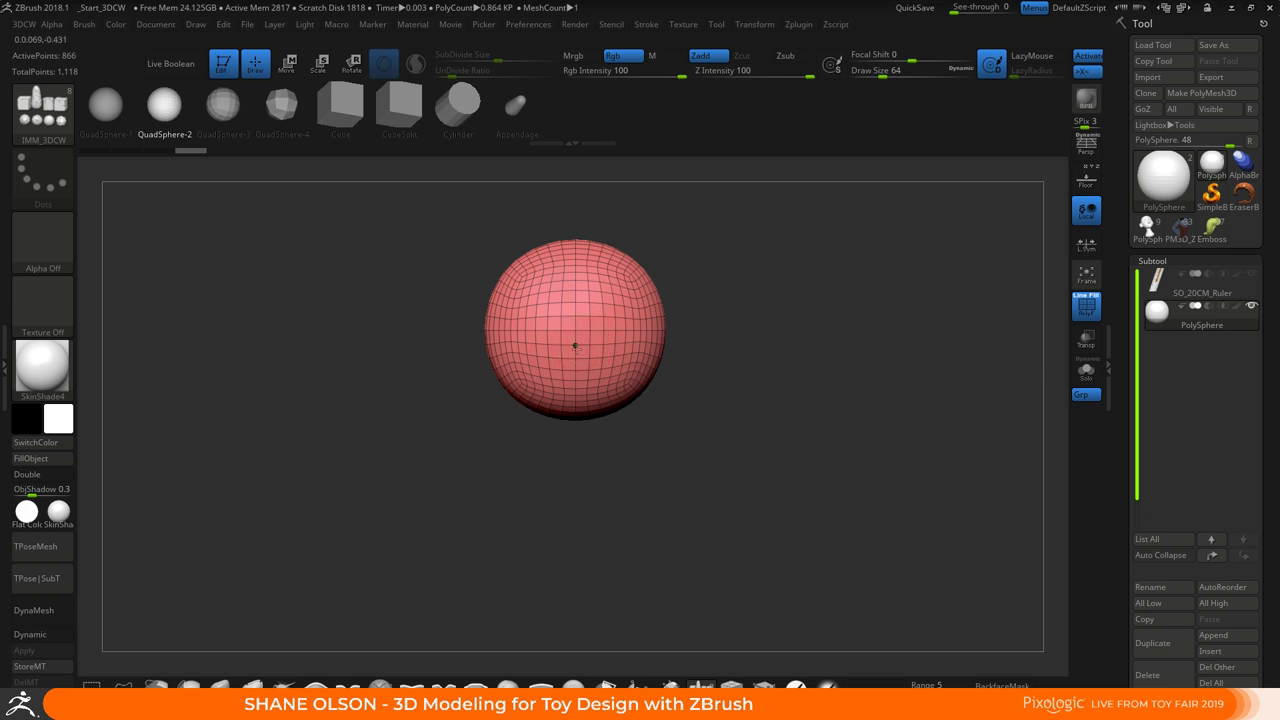
left_click_drag(575, 341, 593, 439)
left_click_drag(862, 413, 760, 405)
Move the inserted sphere down and back so it overlaps the lower front of the base sphere as a jaw
key("w")
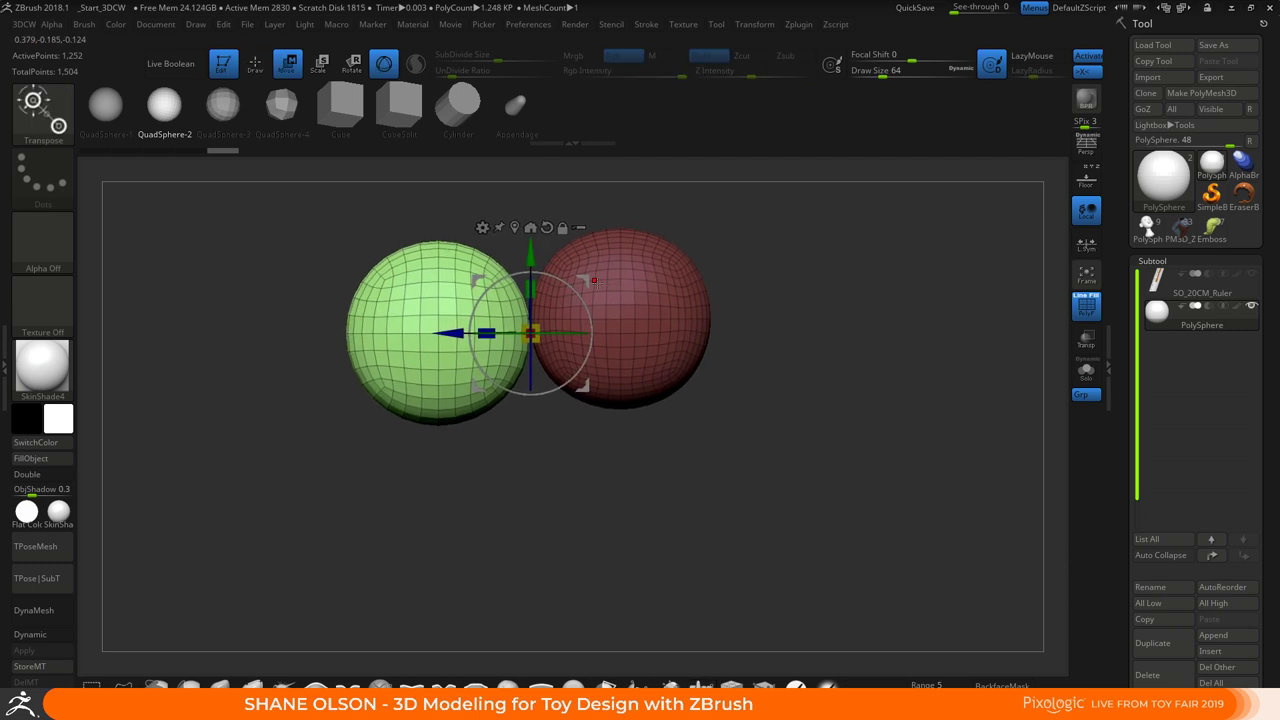
left_click_drag(530, 333, 651, 396)
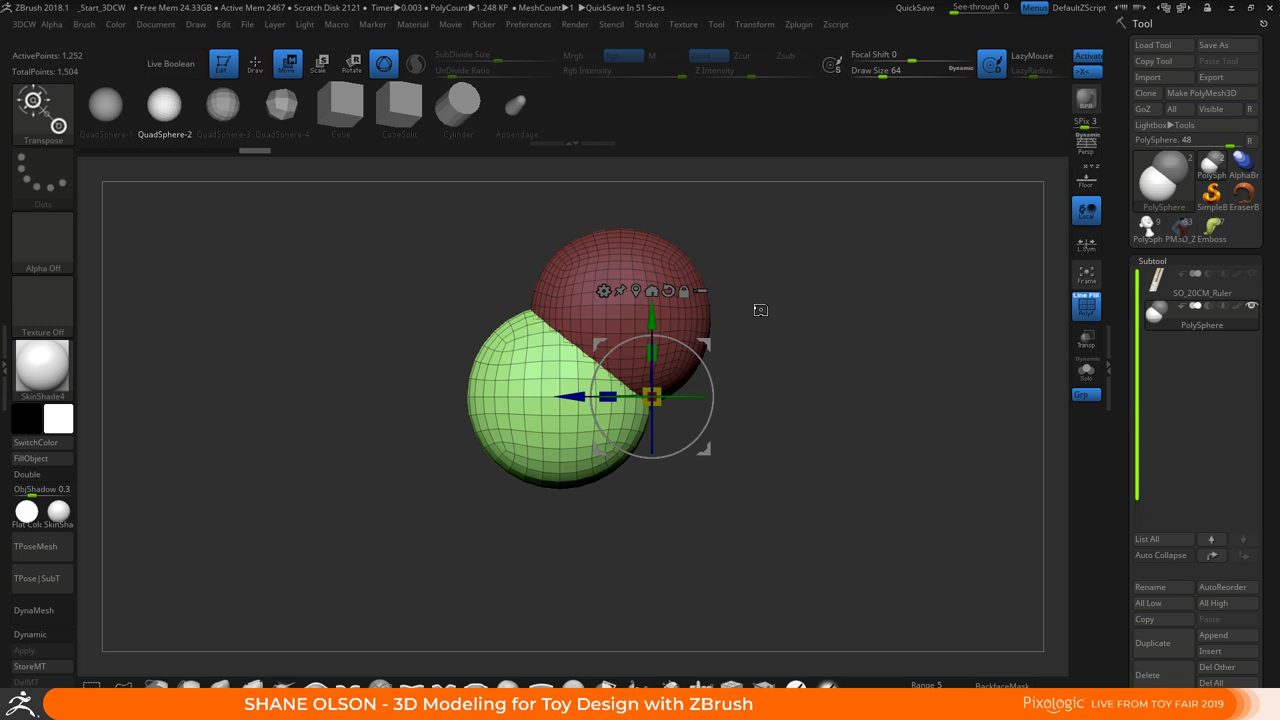
left_click_drag(760, 310, 770, 441)
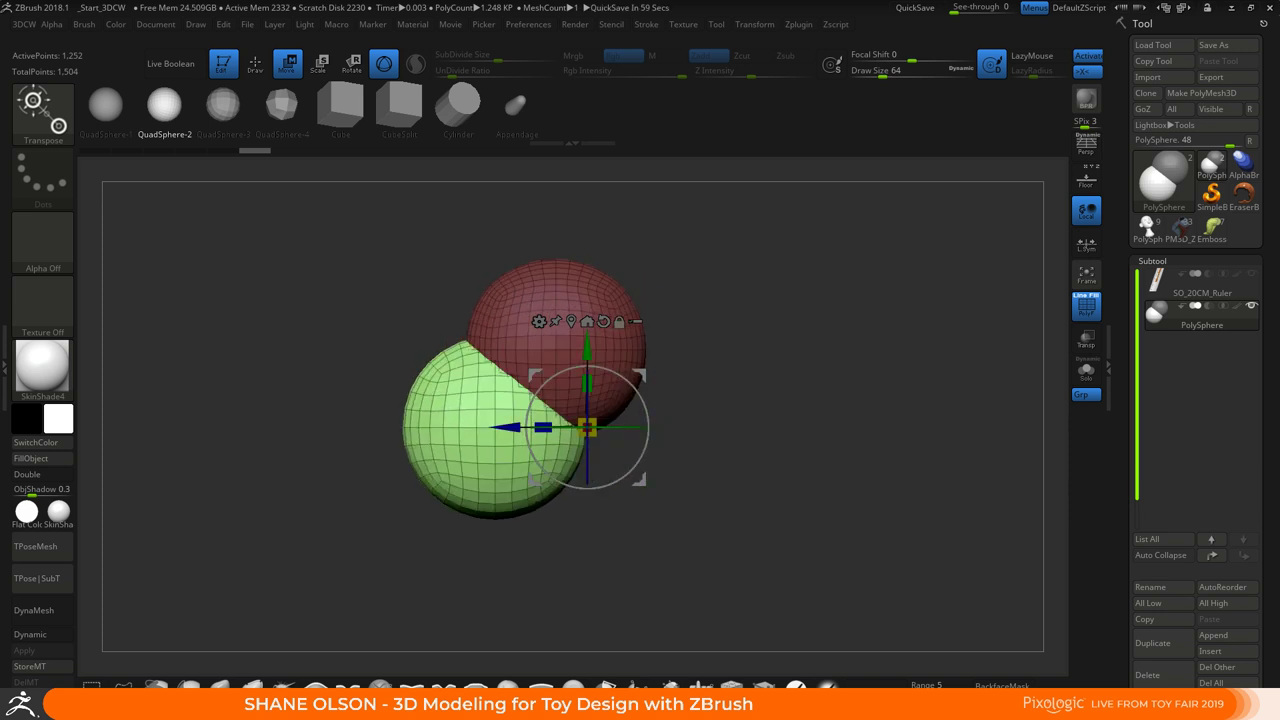
Flatten the jaw sphere's front and push up its underside in profile, using the Move brush enlarged to draw size 358
left_click(220, 686)
key("s")
left_click(722, 430)
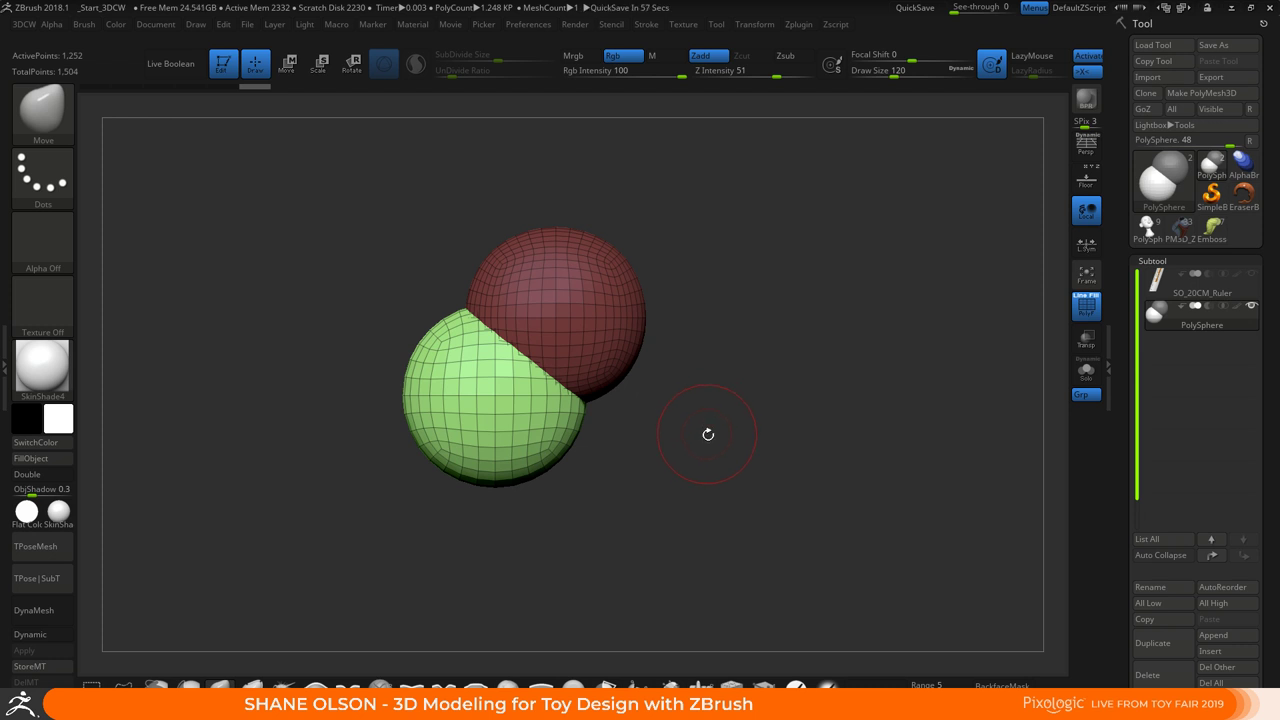
key("s")
left_click_drag(723, 436, 712, 471)
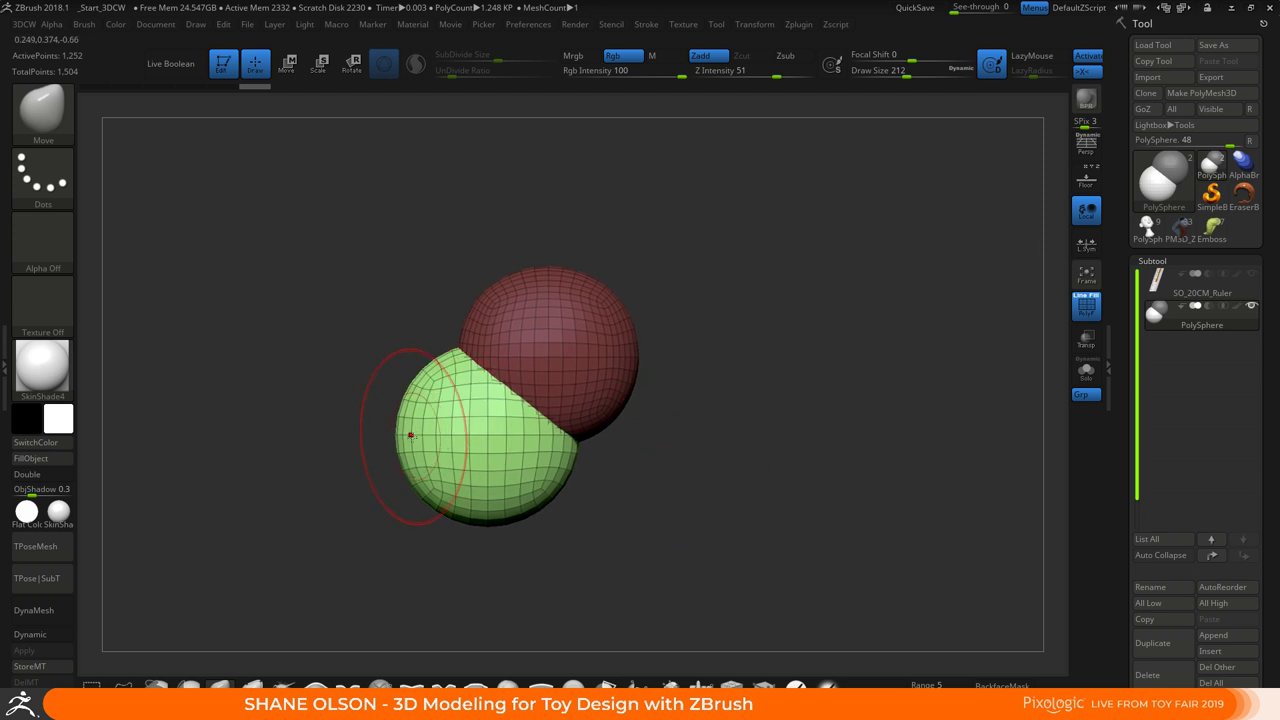
key("s")
left_click_drag(412, 439, 454, 434)
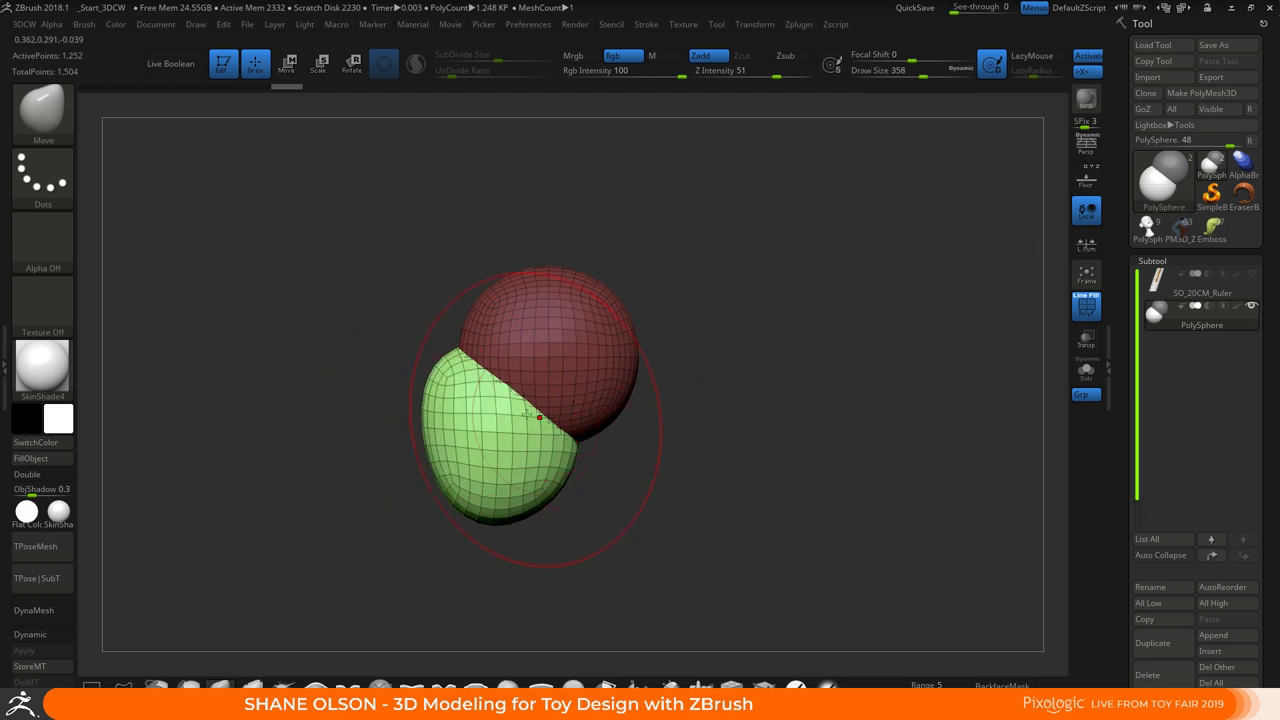
left_click_drag(448, 362, 474, 358)
left_click_drag(495, 497, 538, 441)
left_click_drag(492, 476, 495, 458)
Taper the sides of the jaw toward the chin symmetrically from the front, and reduce the draw size to 239
left_click_drag(597, 475, 708, 482)
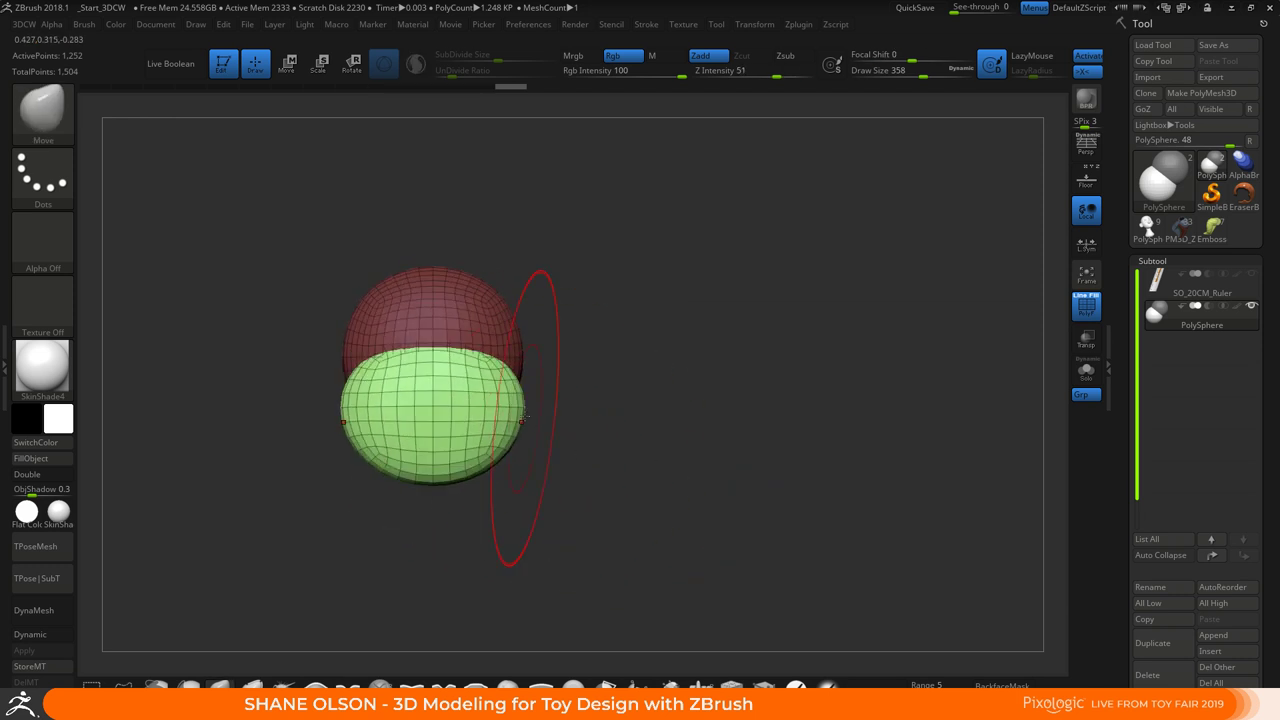
mouse_move(524, 410)
left_mouse_down()
mouse_move(471, 362)
mouse_move(479, 374)
mouse_move(495, 363)
mouse_move(483, 361)
left_mouse_up()
key("s")
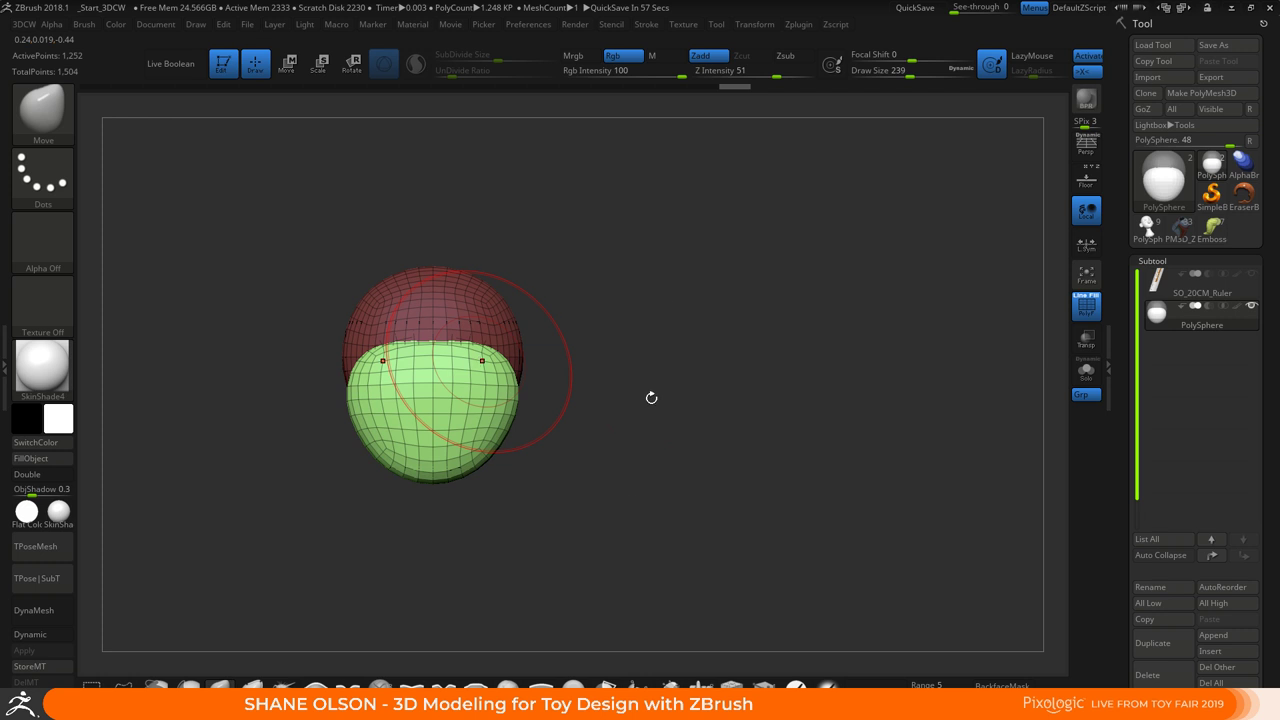
left_click_drag(651, 397, 626, 414)
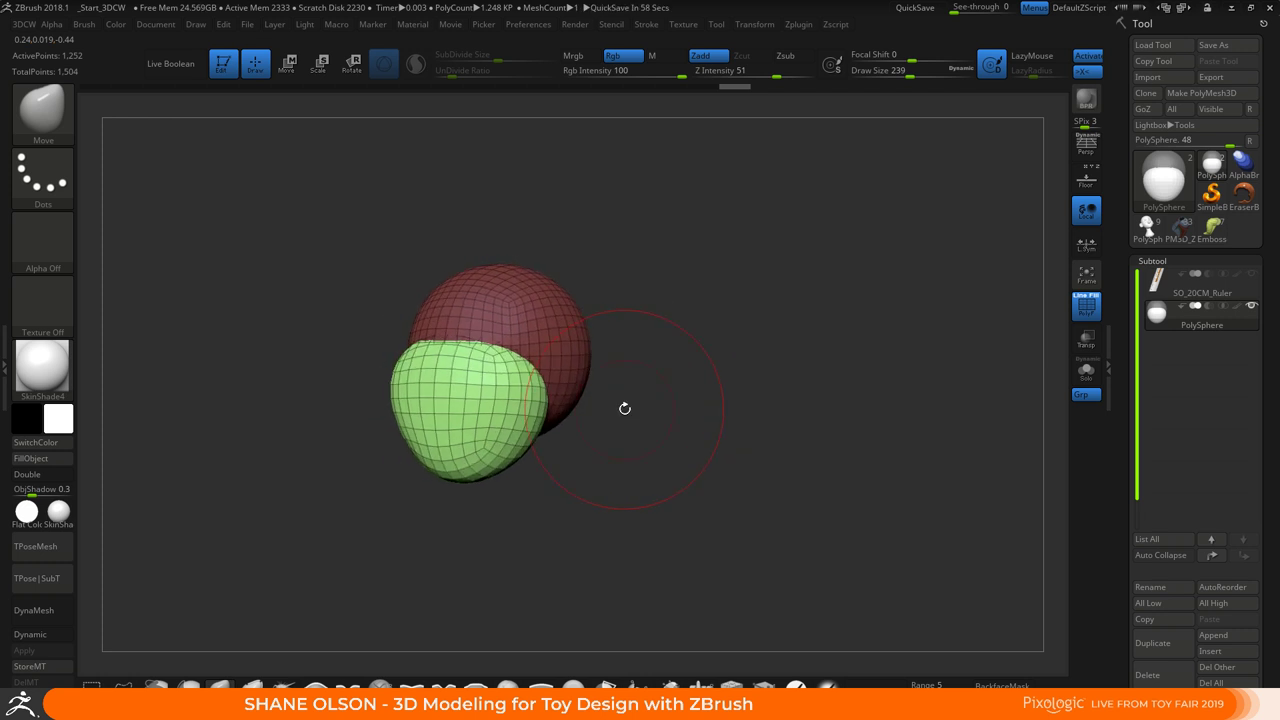
Isolate the jaw polygroup to inspect its whole shape, and restore the hidden cranium sphere
mouse_move(624, 408)
left_mouse_down()
mouse_move(555, 385)
mouse_move(651, 463)
mouse_move(686, 463)
mouse_move(654, 446)
mouse_move(689, 451)
mouse_move(667, 473)
mouse_move(520, 371)
mouse_move(509, 414)
mouse_move(543, 457)
mouse_move(700, 468)
left_mouse_up()
key("ctrl+shift")
left_click(505, 390, "ctrl+shift")
key("ctrl+shift")
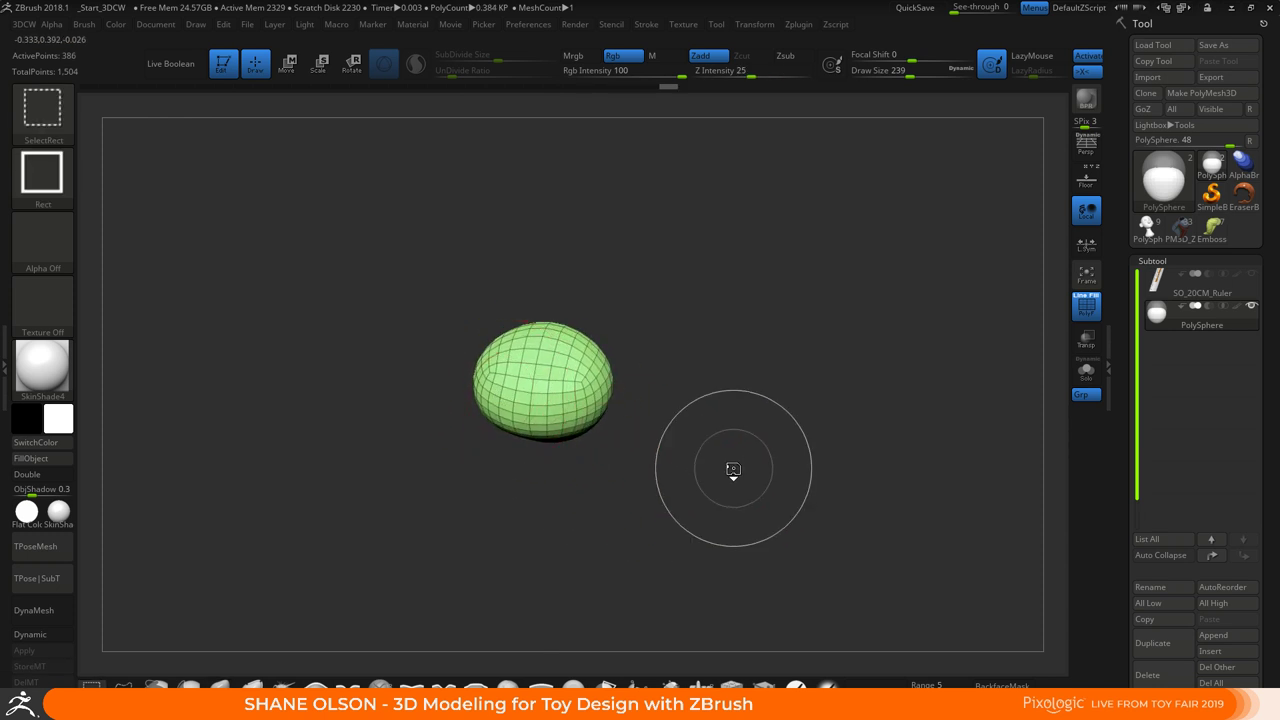
left_click(733, 470, "ctrl+shift")
left_click_drag(766, 443, 617, 451)
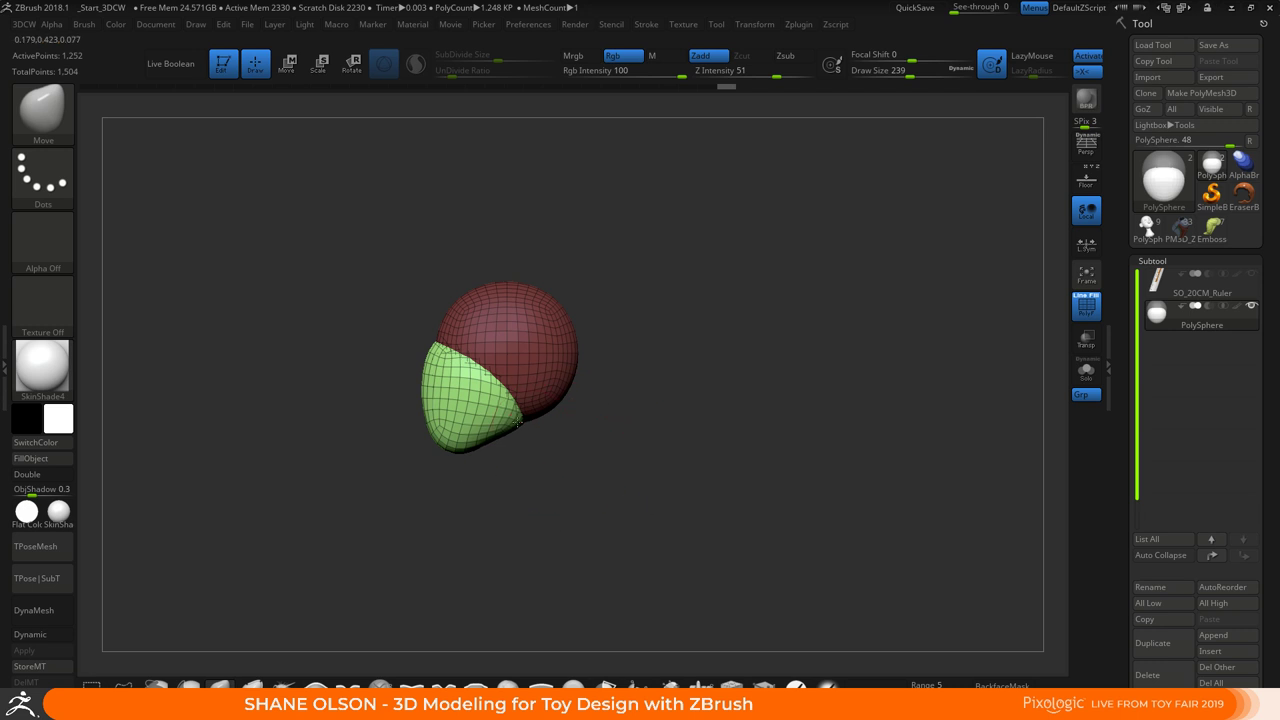
Pull the jaw's rear edge forward and adjust its sides symmetrically with the Move brush
left_click_drag(518, 422, 497, 369)
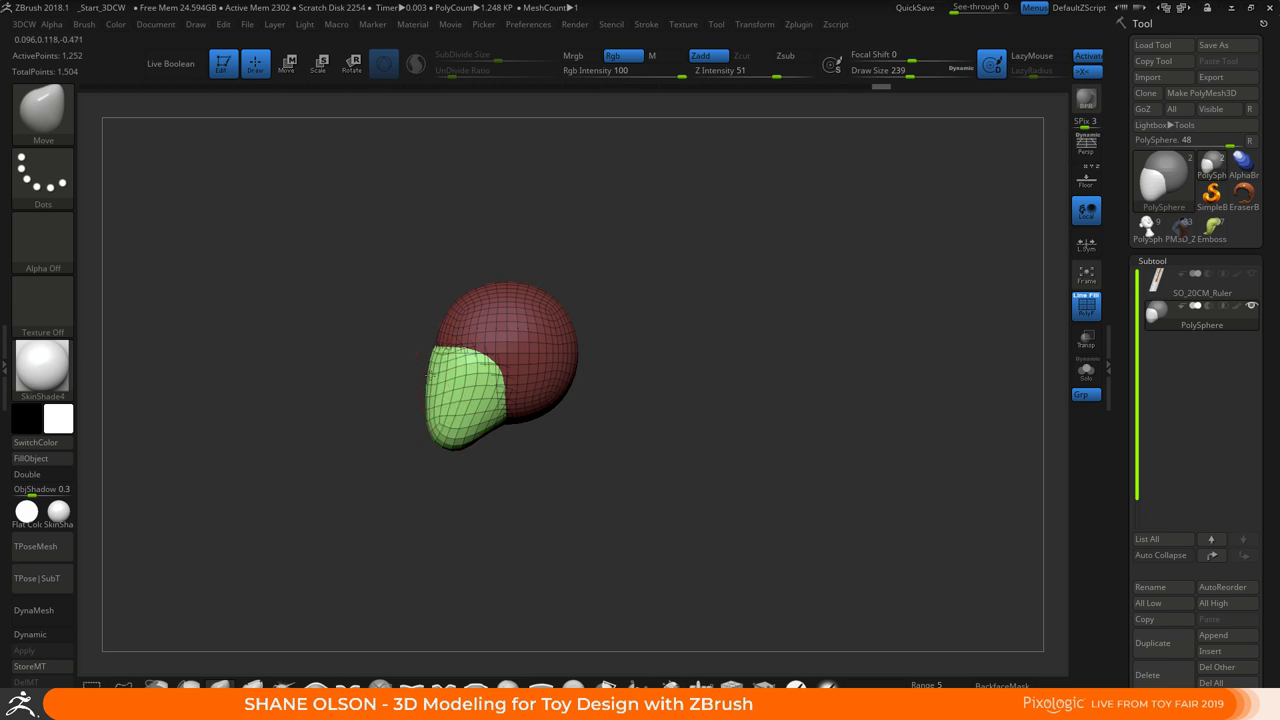
left_click_drag(613, 445, 686, 435)
left_click_drag(534, 375, 517, 404)
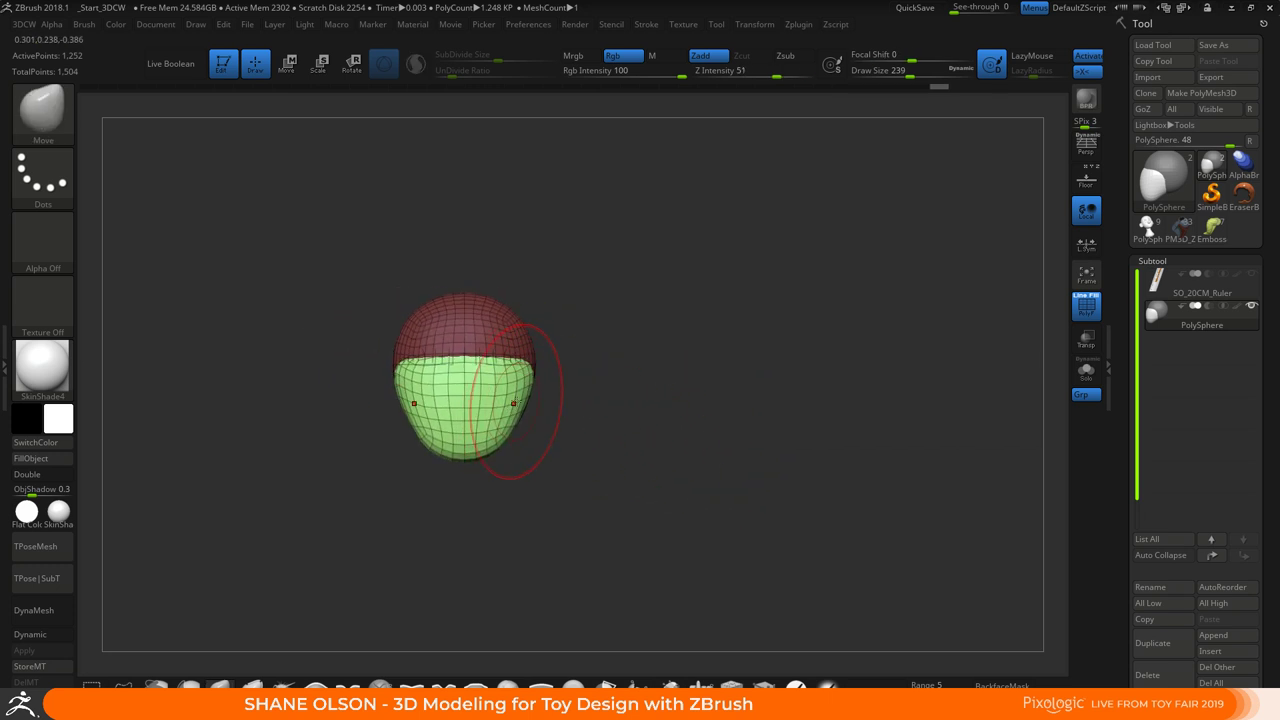
left_click_drag(680, 418, 655, 398, "alt")
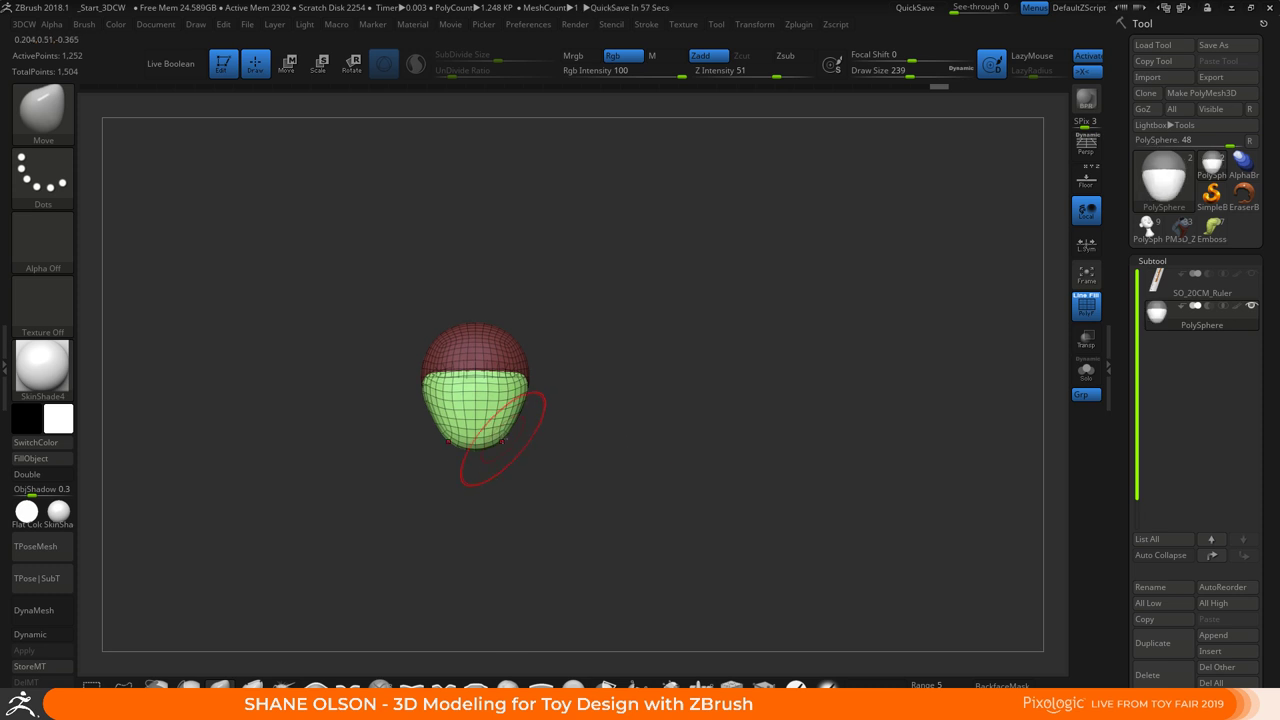
Show the cartoon man reference image in SpotLight beside the head and leave SpotLight editing so sculpting can continue
key("shift+z")
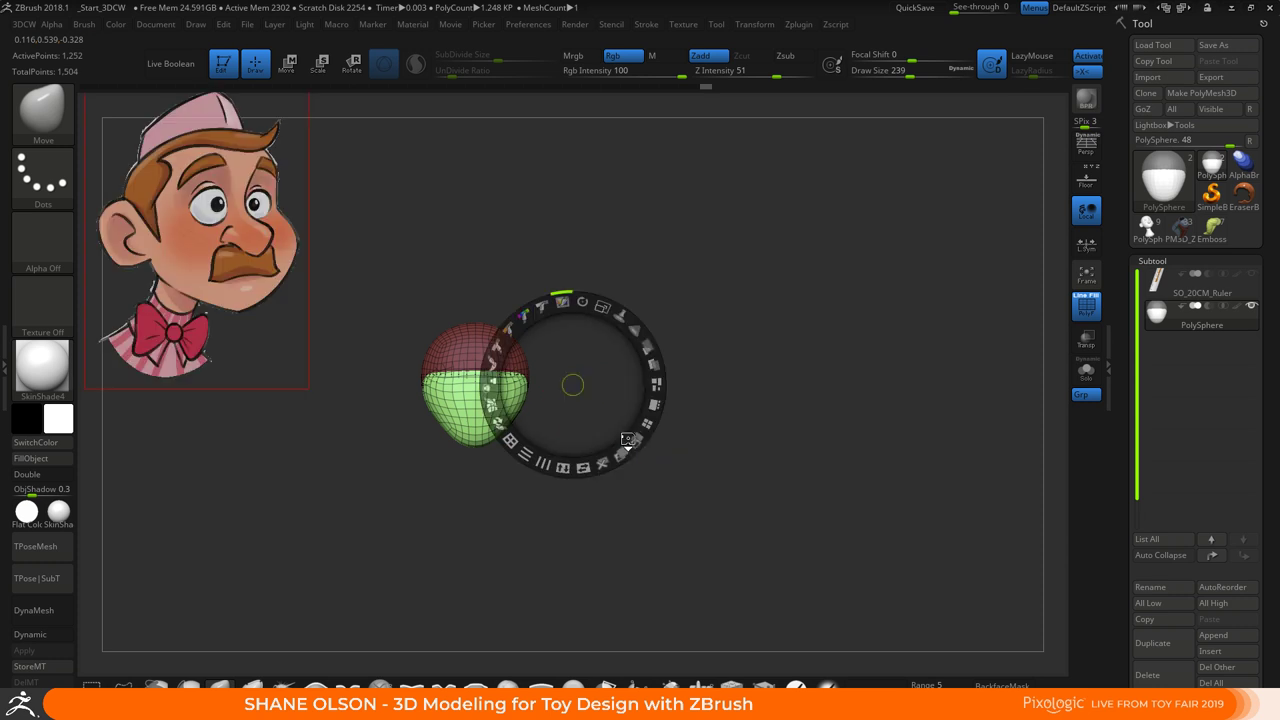
key("z")
mouse_move(660, 414)
left_mouse_down()
mouse_move(694, 414)
mouse_move(628, 349)
mouse_move(700, 366)
mouse_move(687, 378)
mouse_move(690, 440)
mouse_move(677, 409)
mouse_move(614, 409)
left_mouse_up()
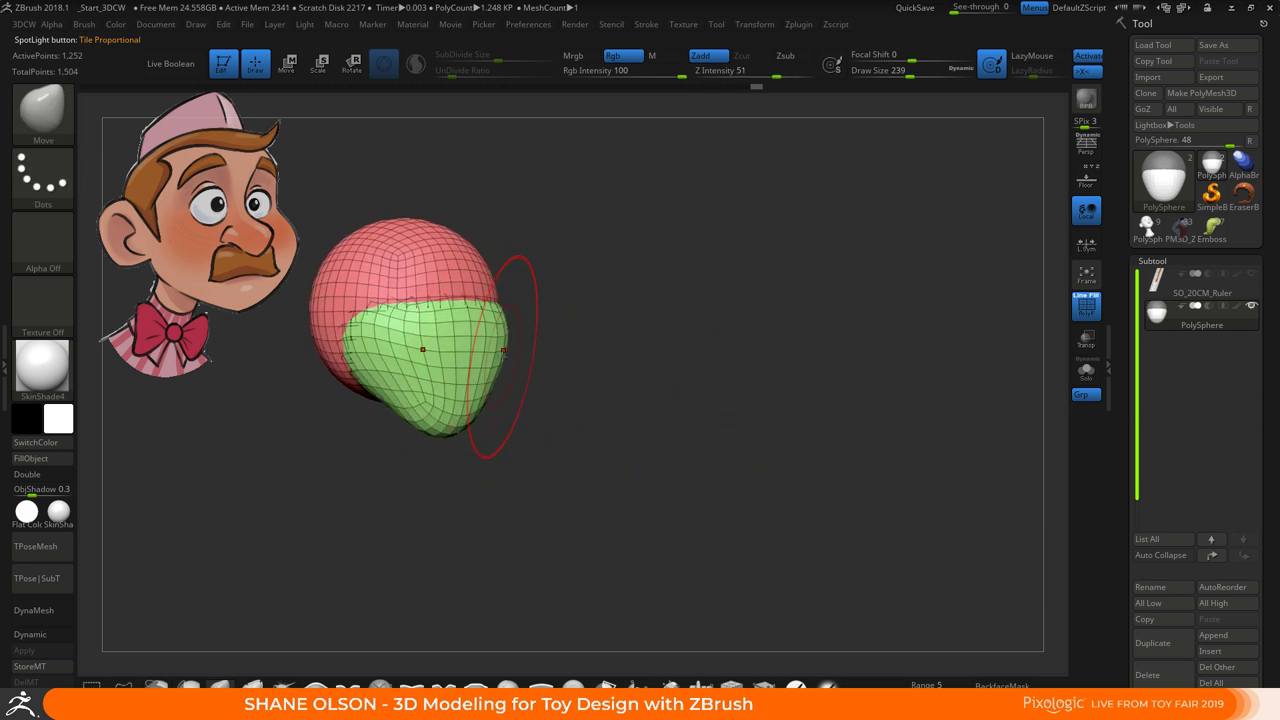
Narrow the lower jaw symmetrically into a more pointed chin with the Move brush, and reduce the draw size to 112
left_click_drag(561, 347, 592, 381)
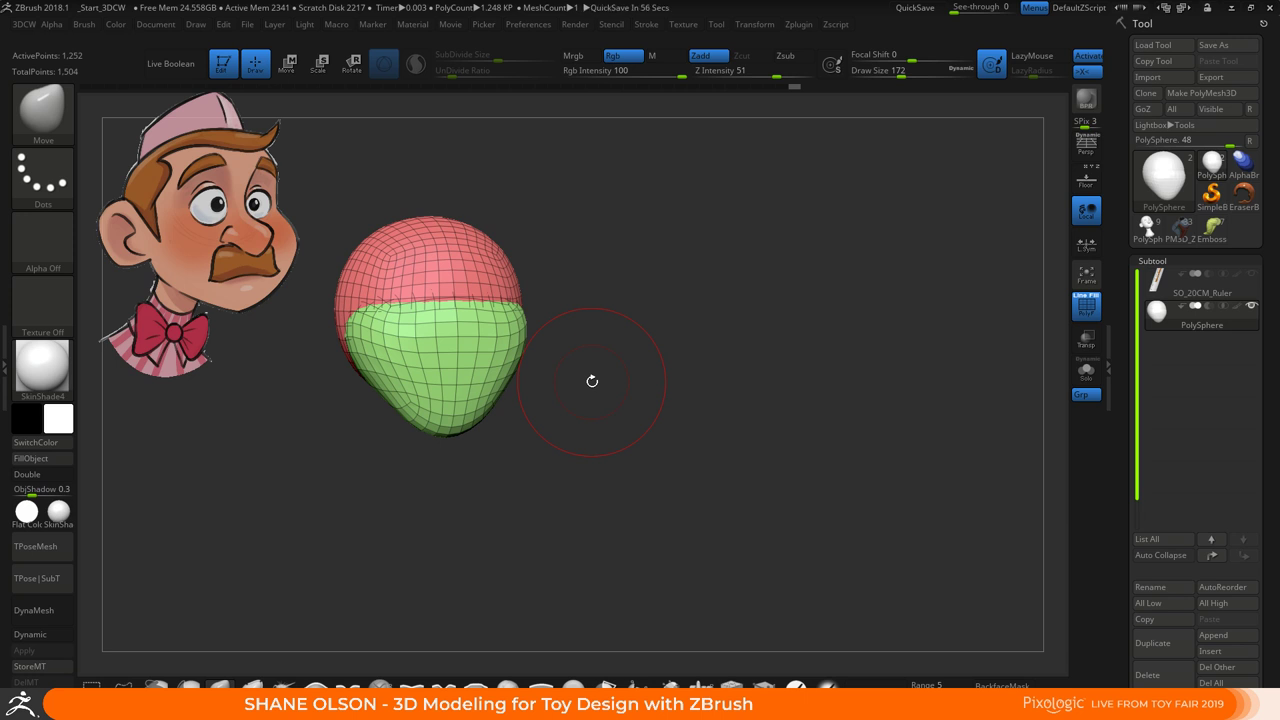
key("s")
left_click(563, 402)
left_click_drag(508, 417, 502, 416)
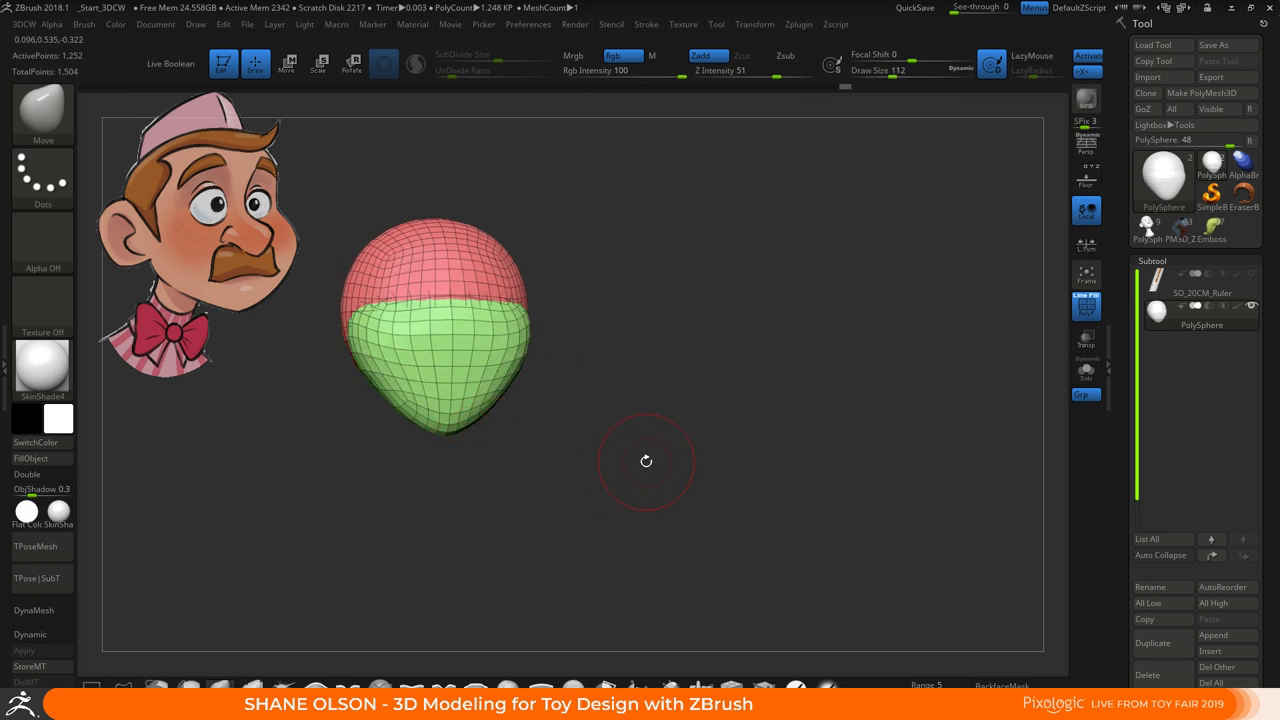
left_click_drag(646, 461, 677, 437)
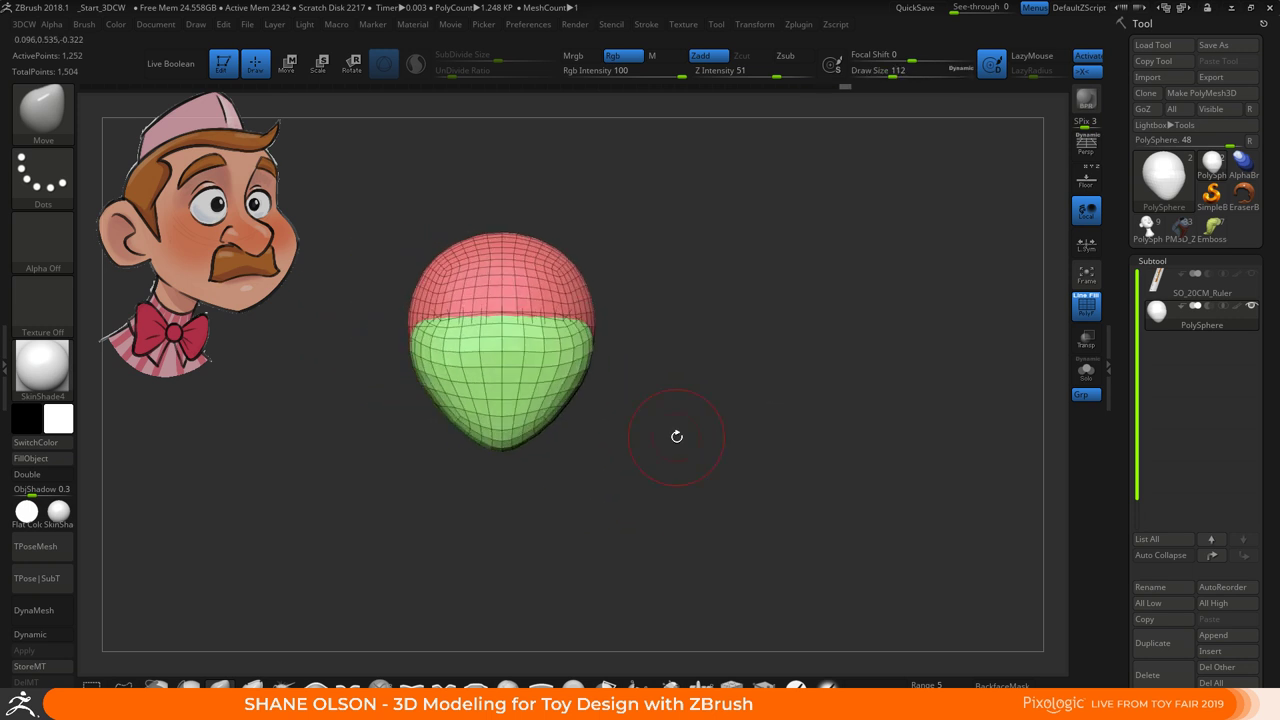
Insert a QuadSphere-2 from the IMM_3DCW brush on the side of the cranium as an ear, mirrored on both sides
left_click(702, 686)
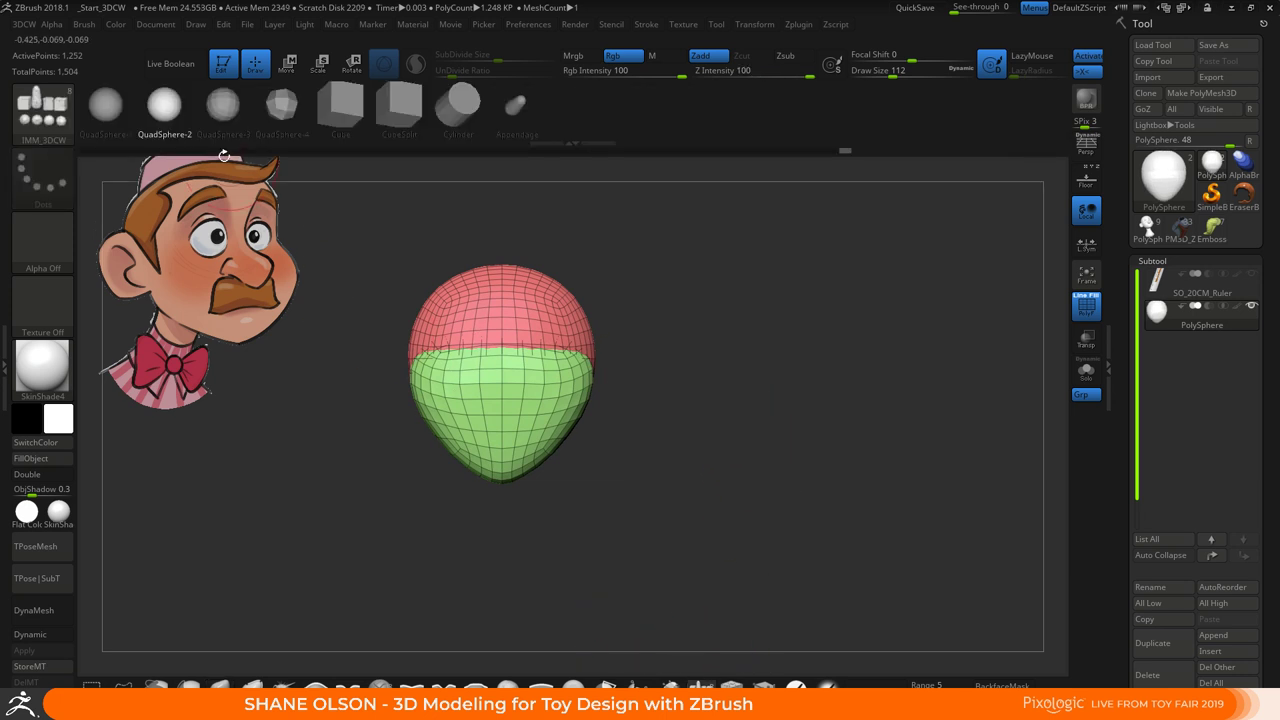
left_click_drag(590, 316, 706, 432)
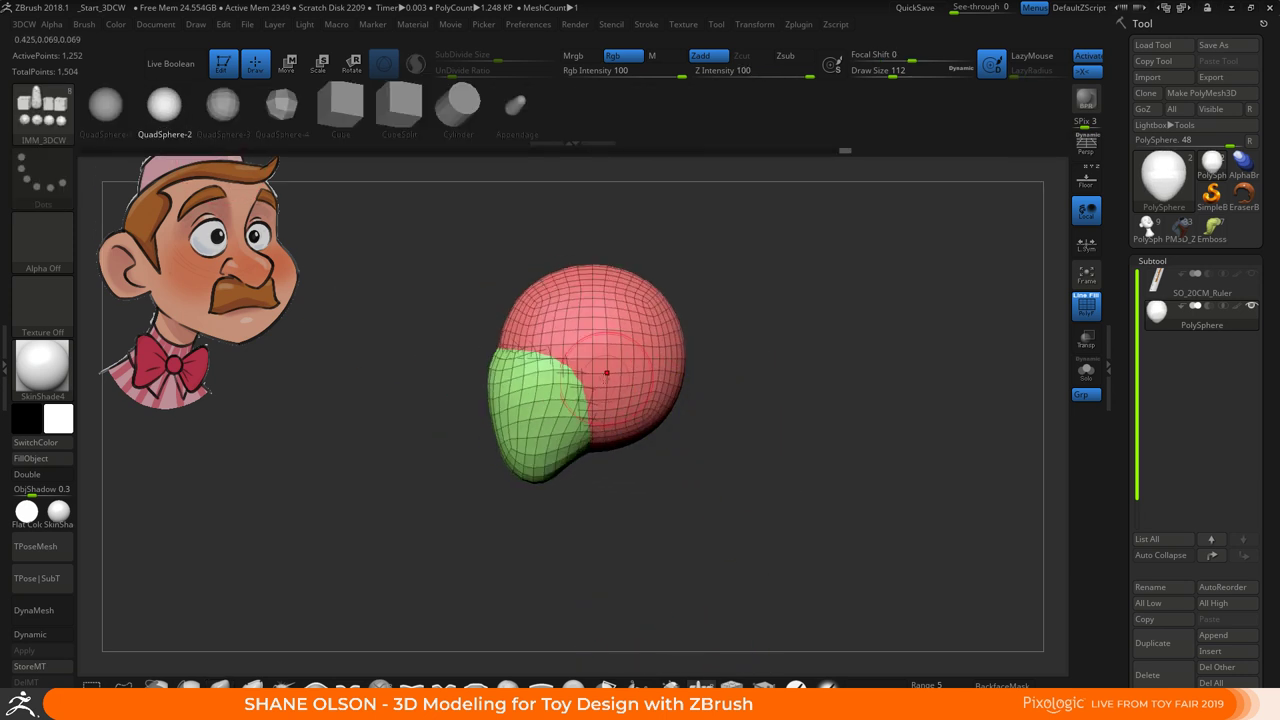
left_click_drag(592, 358, 612, 370)
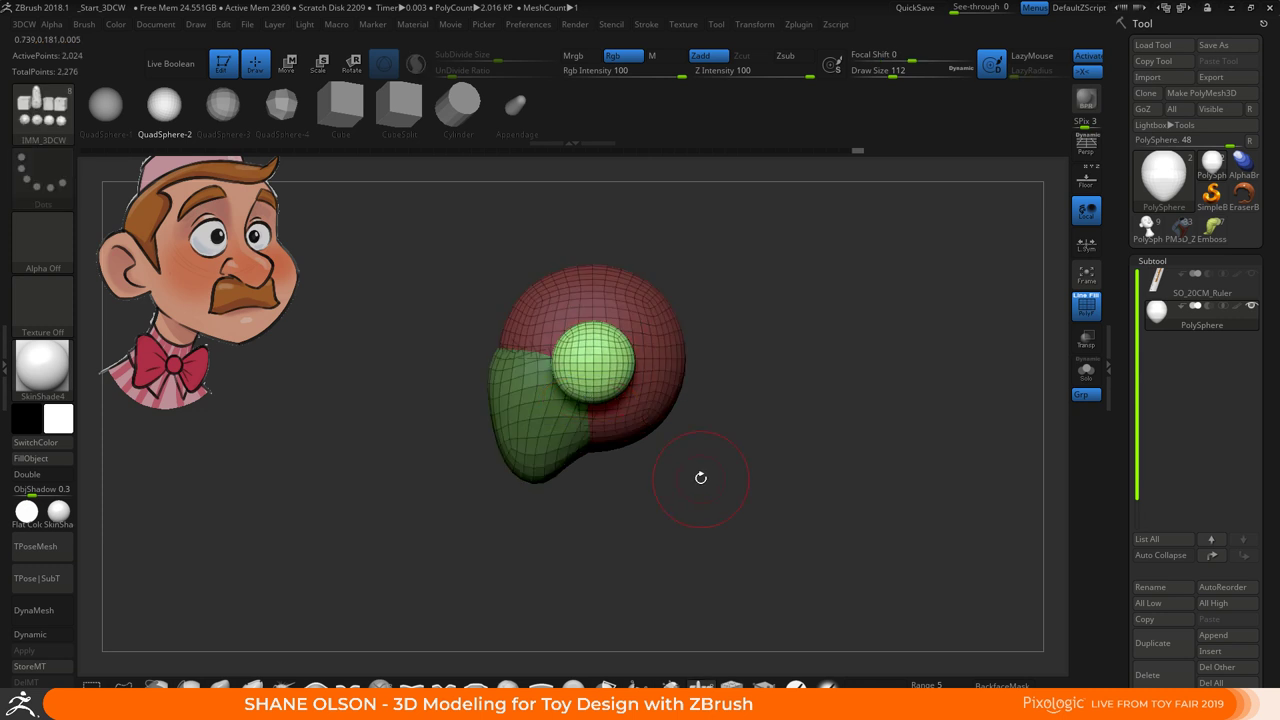
key("w")
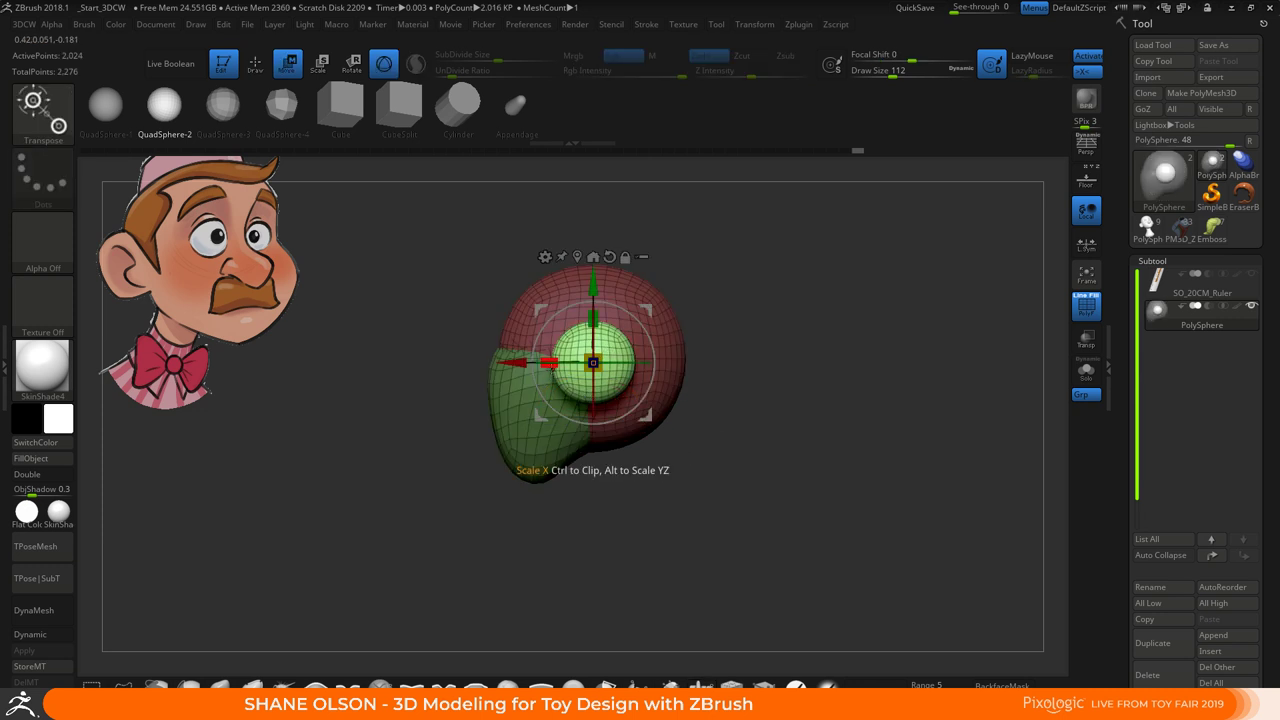
Flatten the ear spheres front to back, move them in toward the head, and rotate them about 41 degrees to angle outward
left_click_drag(549, 363, 567, 366)
left_click_drag(728, 386, 738, 498)
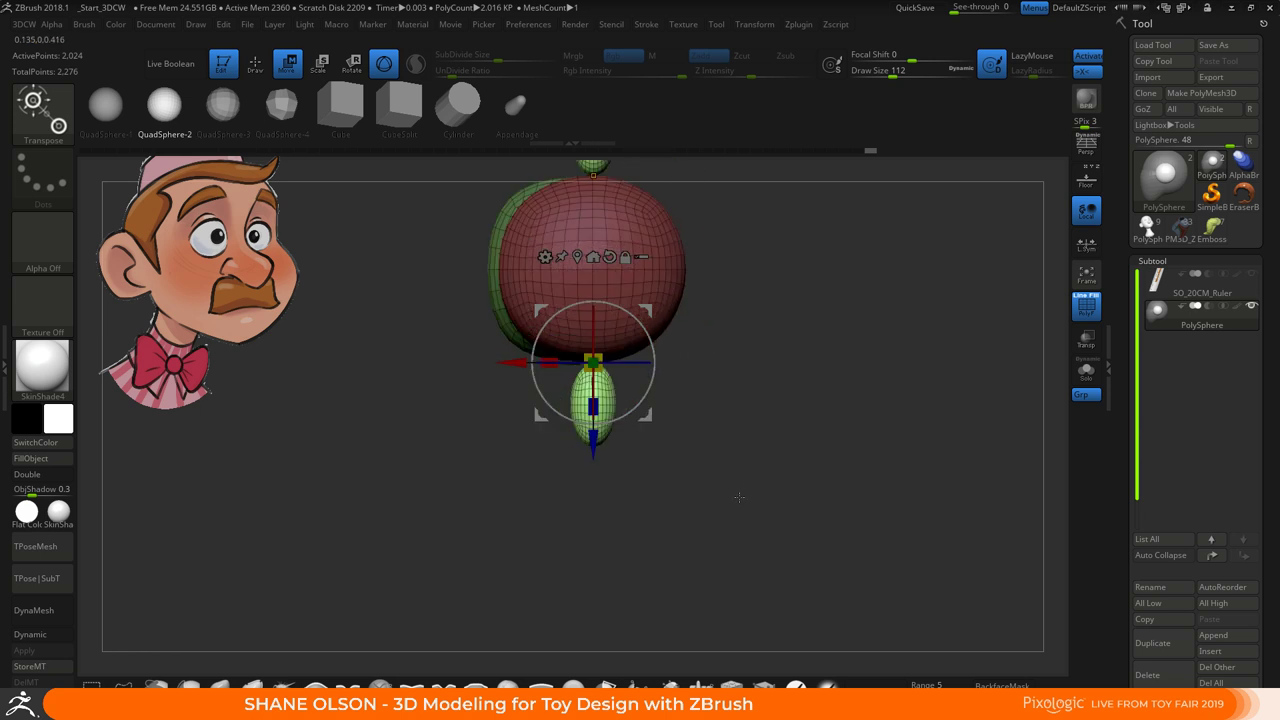
left_click_drag(593, 440, 593, 424)
left_click_drag(641, 305, 602, 284)
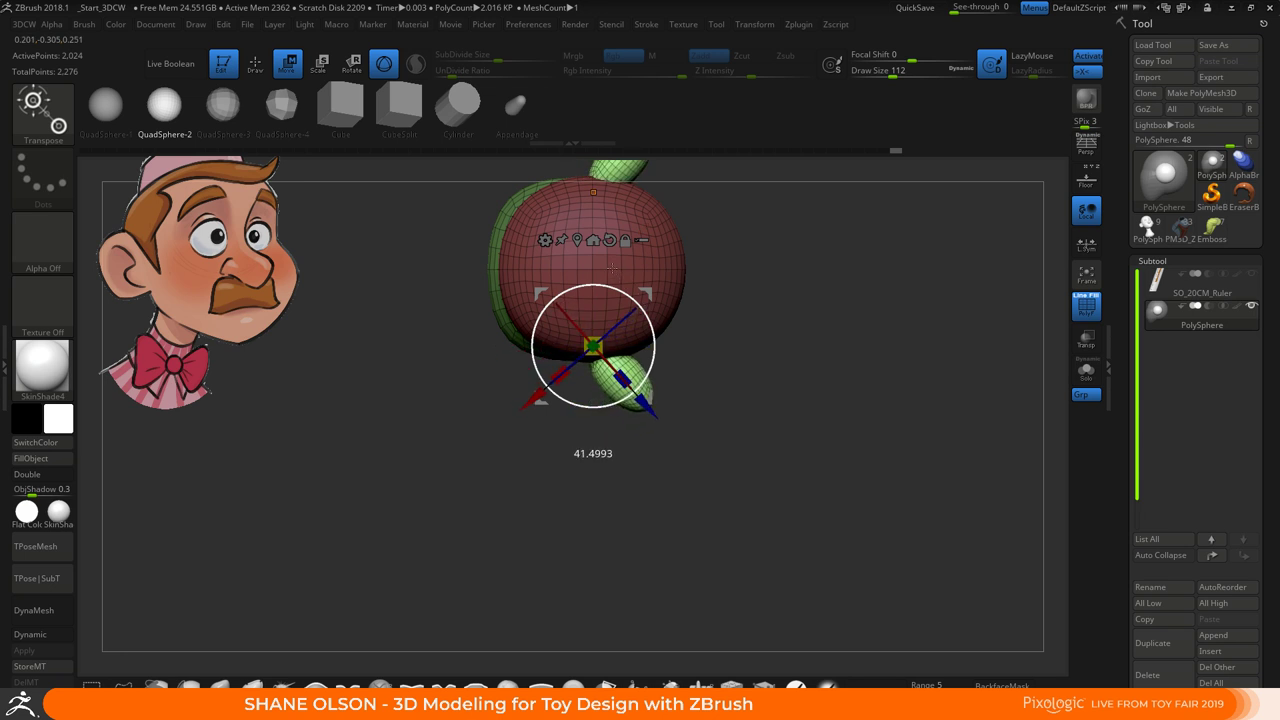
left_click_drag(564, 378, 572, 372)
mouse_move(717, 394)
left_mouse_down("alt")
mouse_move(663, 422)
mouse_move(685, 378)
left_mouse_up("alt")
Reposition the ears closer against the sides of the head with the gizmo, and clear the mask
key("q")
left_click(255, 683)
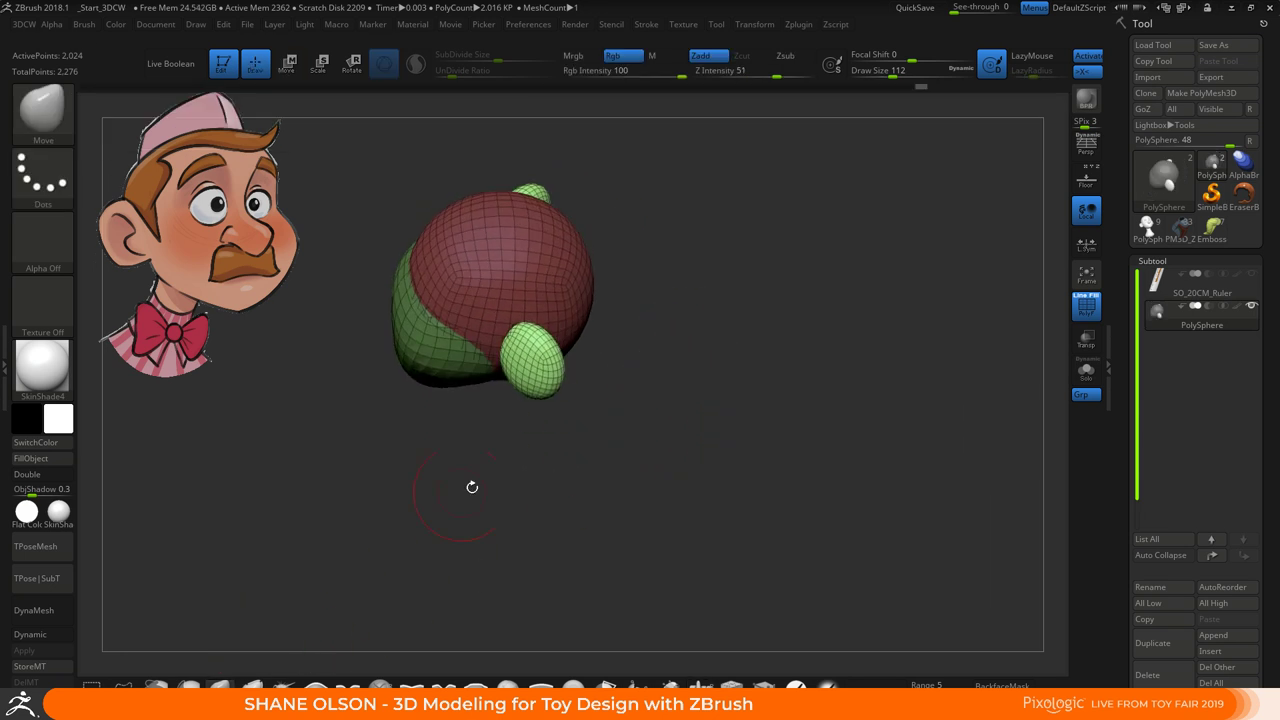
left_click_drag(624, 421, 666, 417)
key("w")
left_click_drag(572, 250, 569, 264)
left_click_drag(652, 386, 706, 388, "alt")
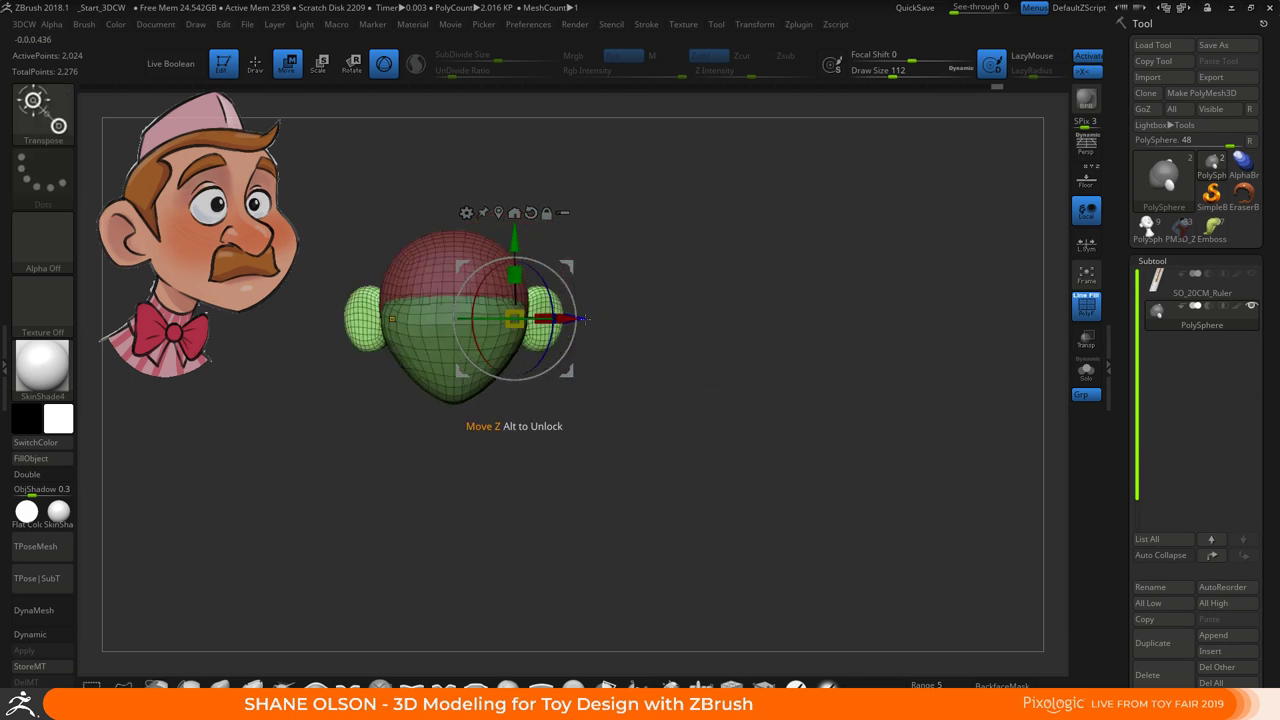
left_click_drag(578, 319, 574, 319)
left_click_drag(568, 268, 564, 268)
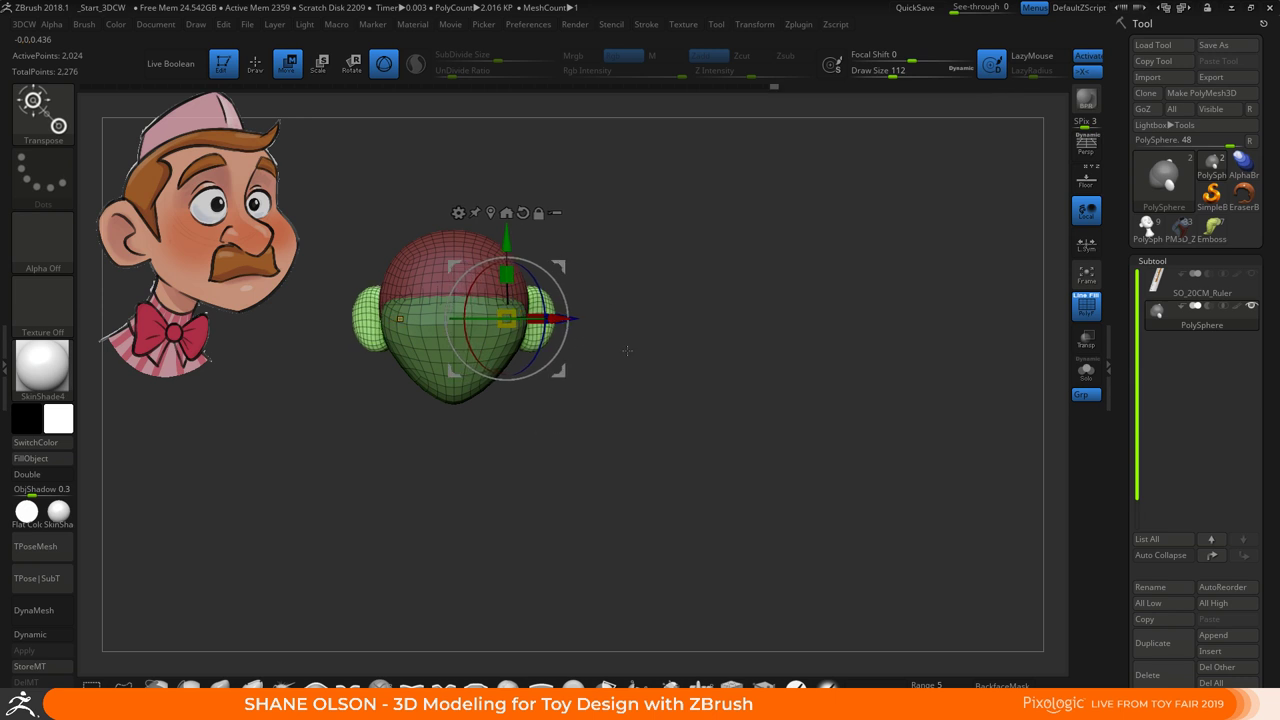
left_click_drag(643, 389, 652, 398, "ctrl")
left_click_drag(652, 398, 612, 407)
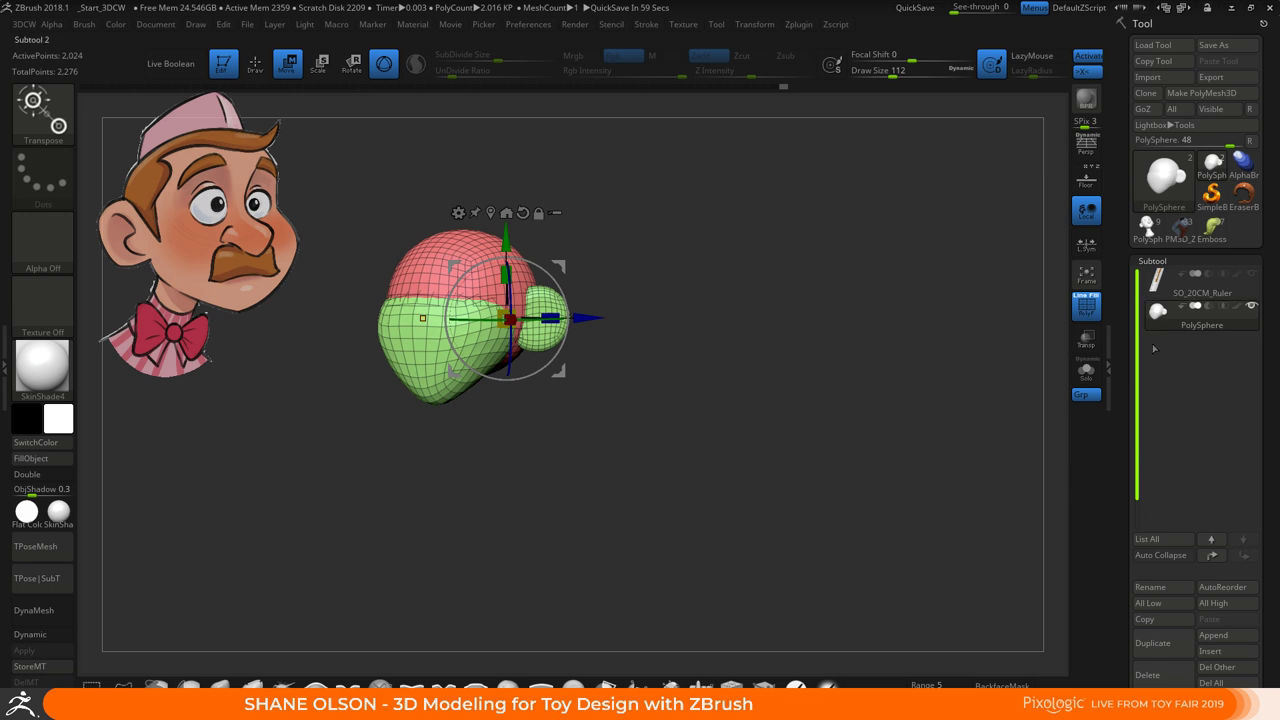
Switch to the prepared cartoon head tool and show its eyeball subtool PolySphere1 to examine the blocked-out face parts
left_click(1150, 228)
mouse_move(711, 409)
left_mouse_down()
mouse_move(740, 440)
mouse_move(779, 436)
mouse_move(763, 474)
mouse_move(780, 458)
left_mouse_up()
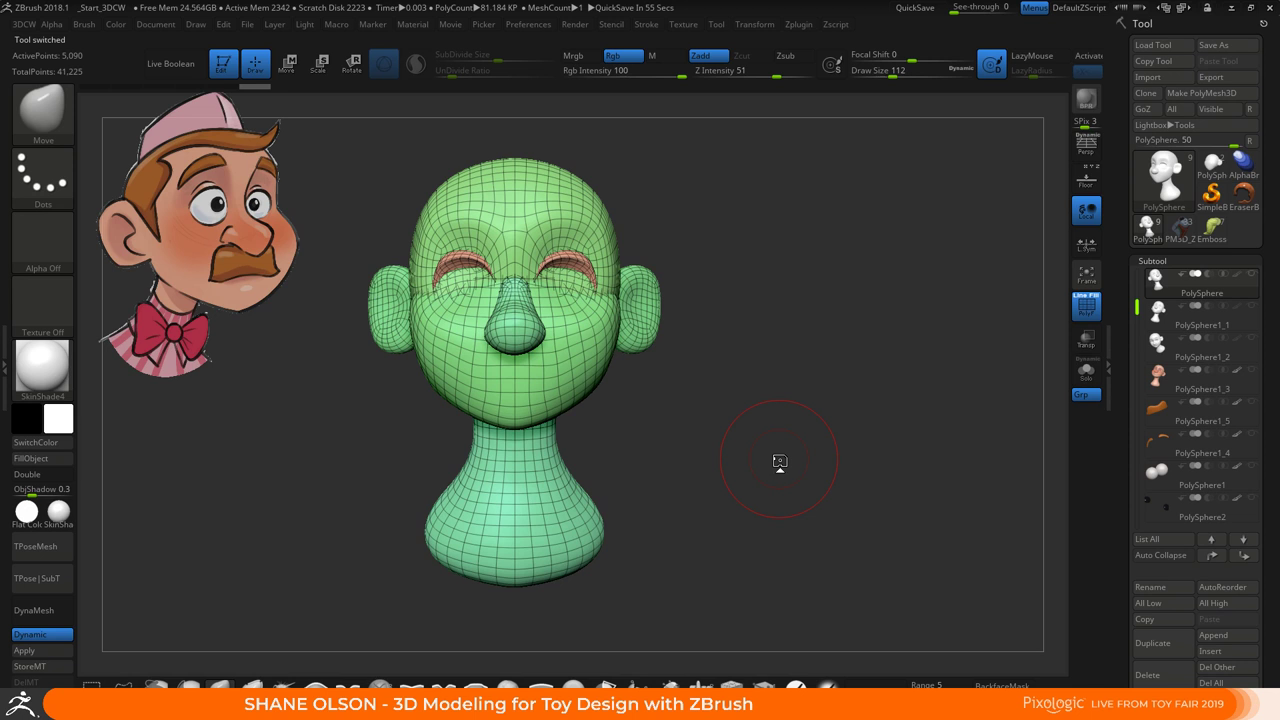
left_click_drag(779, 461, 765, 325)
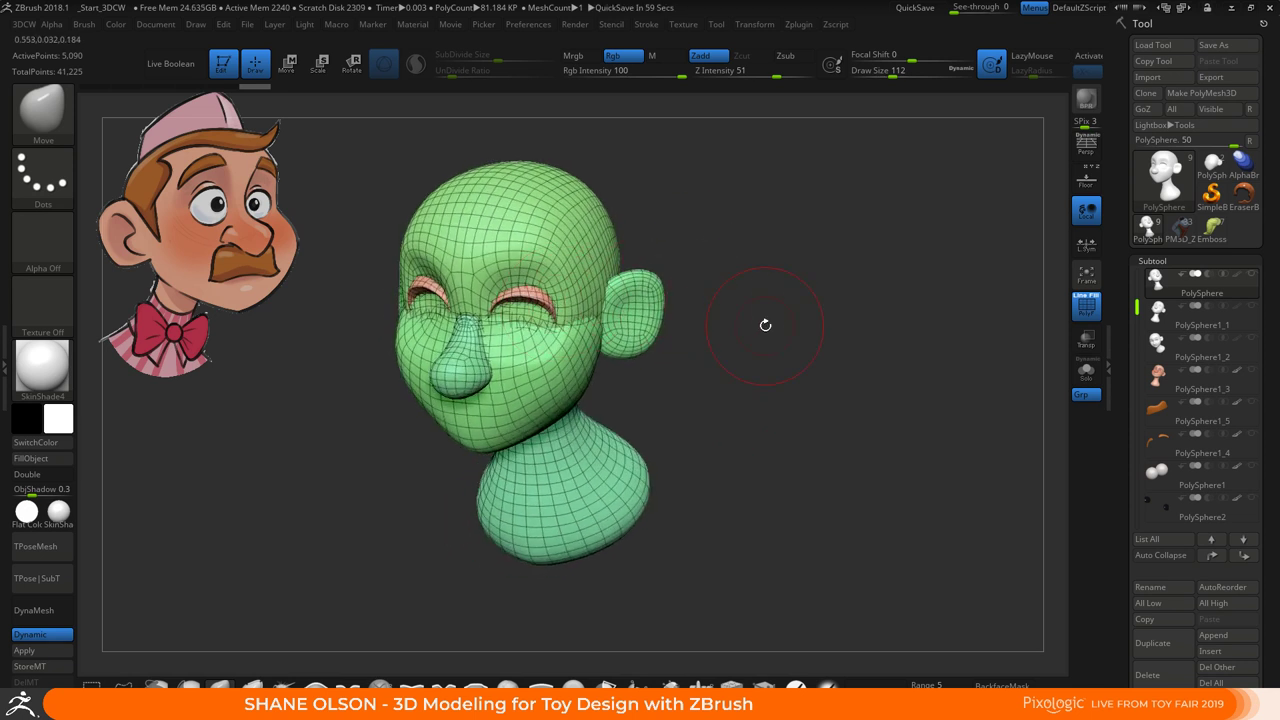
left_click(1251, 466)
left_click_drag(875, 468, 866, 437)
left_click_drag(712, 515, 820, 462)
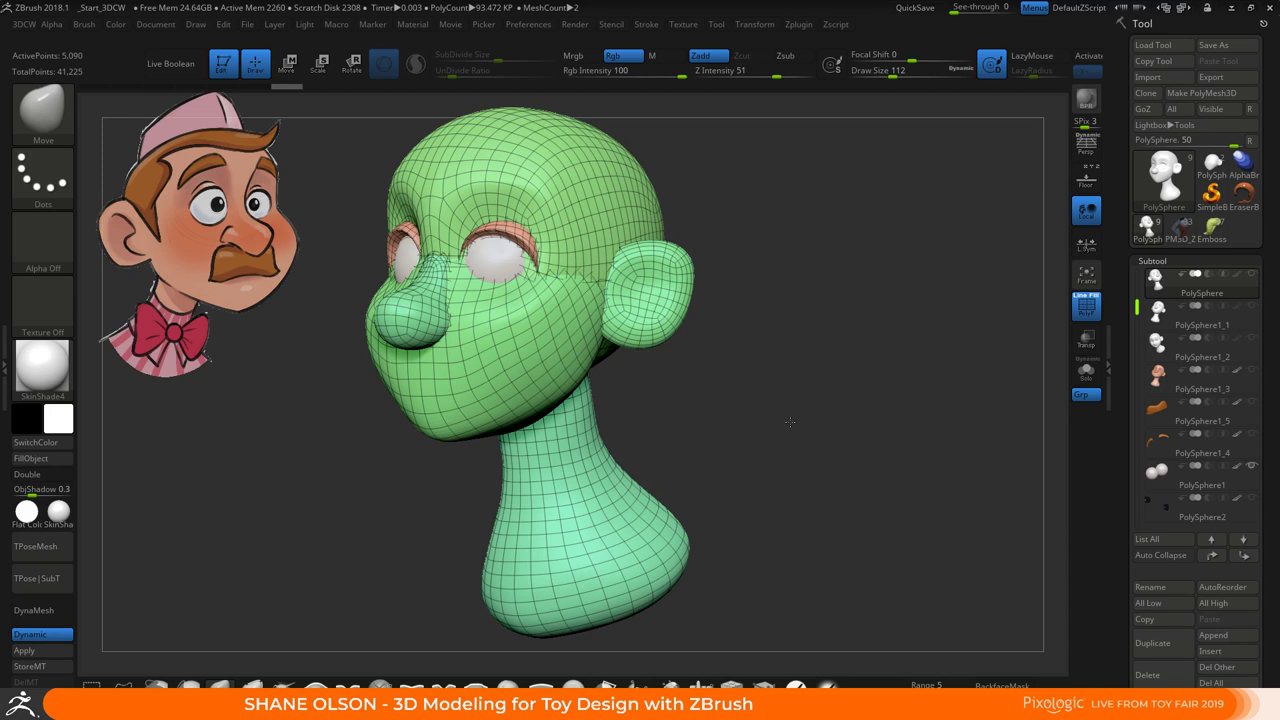
left_click_drag(790, 421, 790, 421)
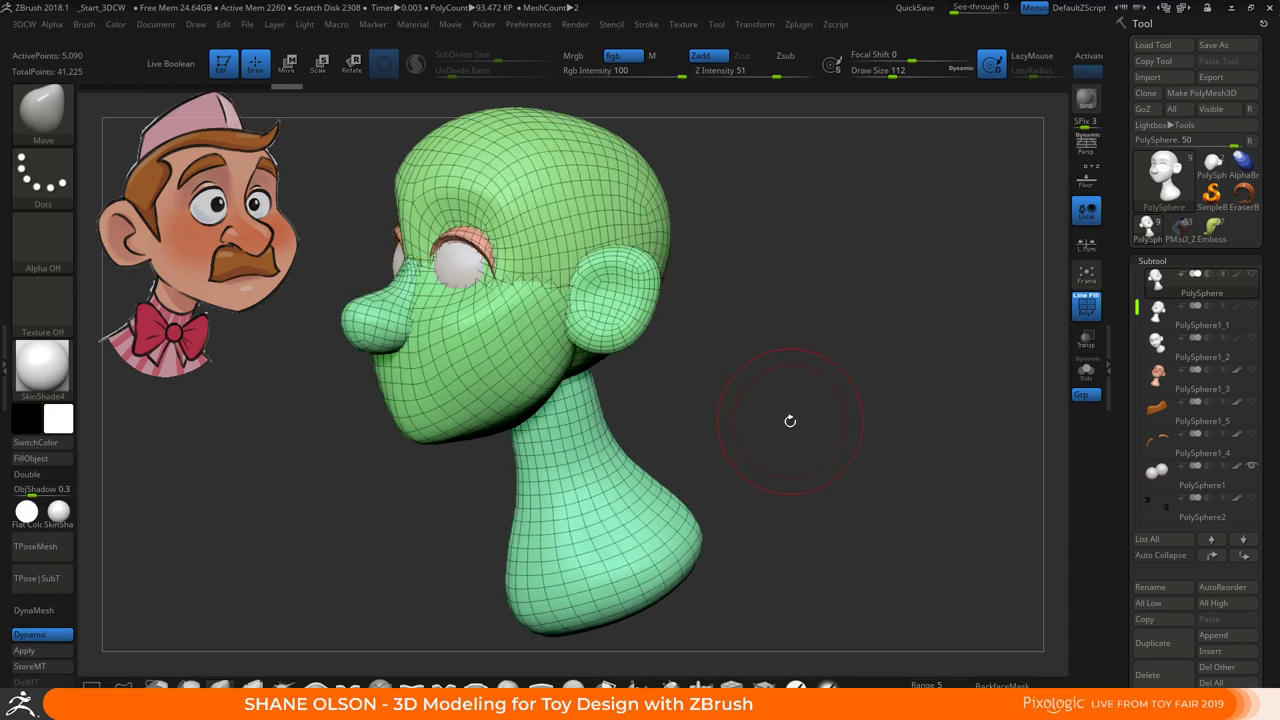
Isolate the PolySphere1 eyeballs to inspect them, and bring the rest of the head back from the front
left_click(1082, 372)
left_click(1160, 472)
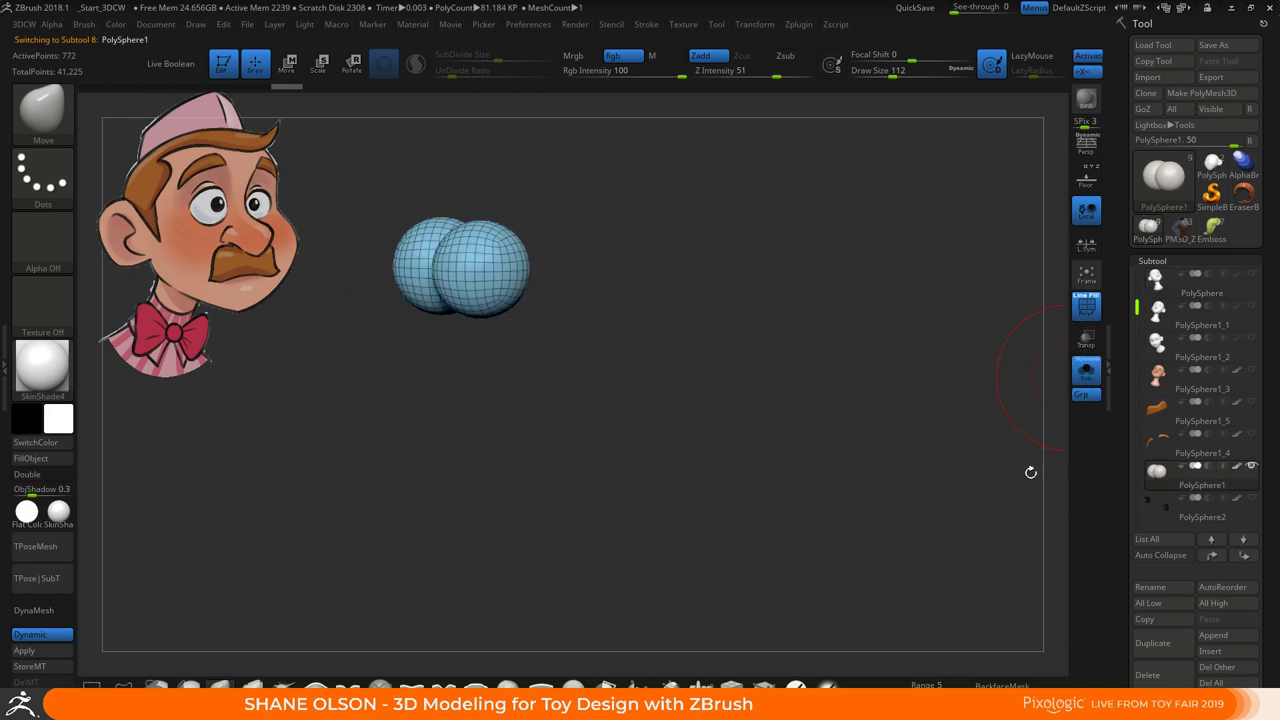
left_click_drag(1030, 472, 939, 455)
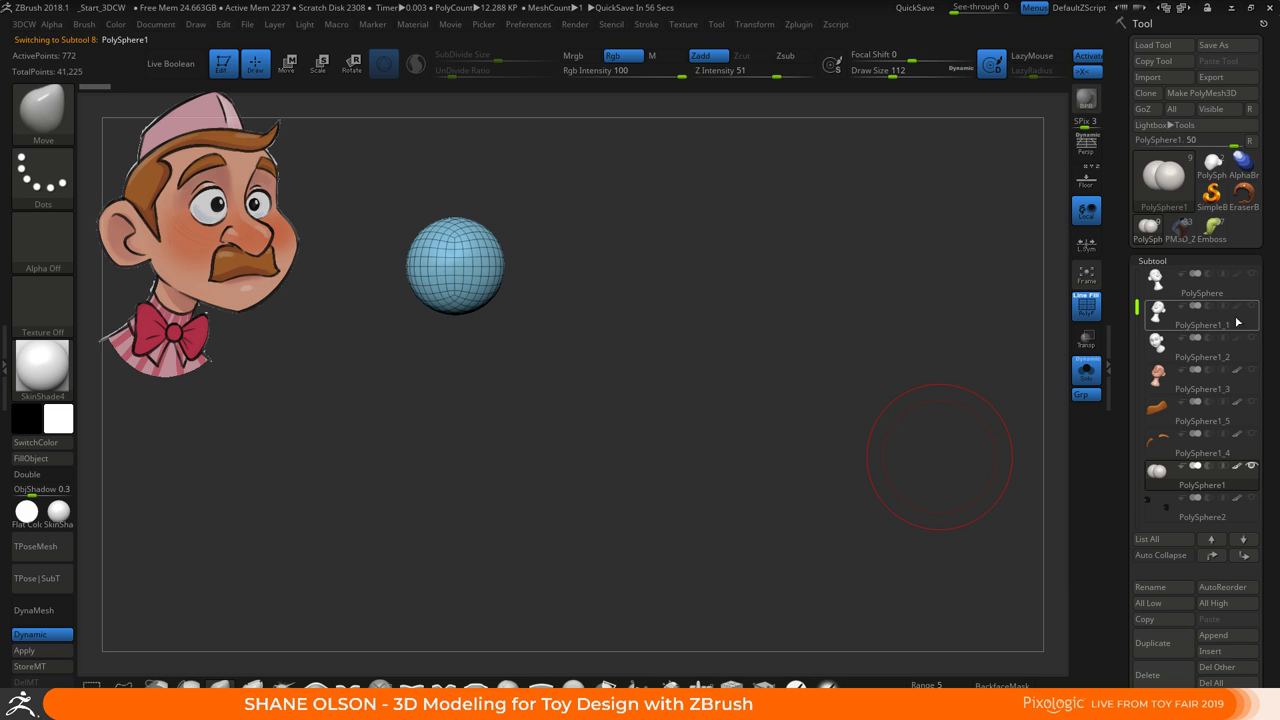
left_click(1086, 372)
left_click_drag(879, 427, 875, 425, "shift")
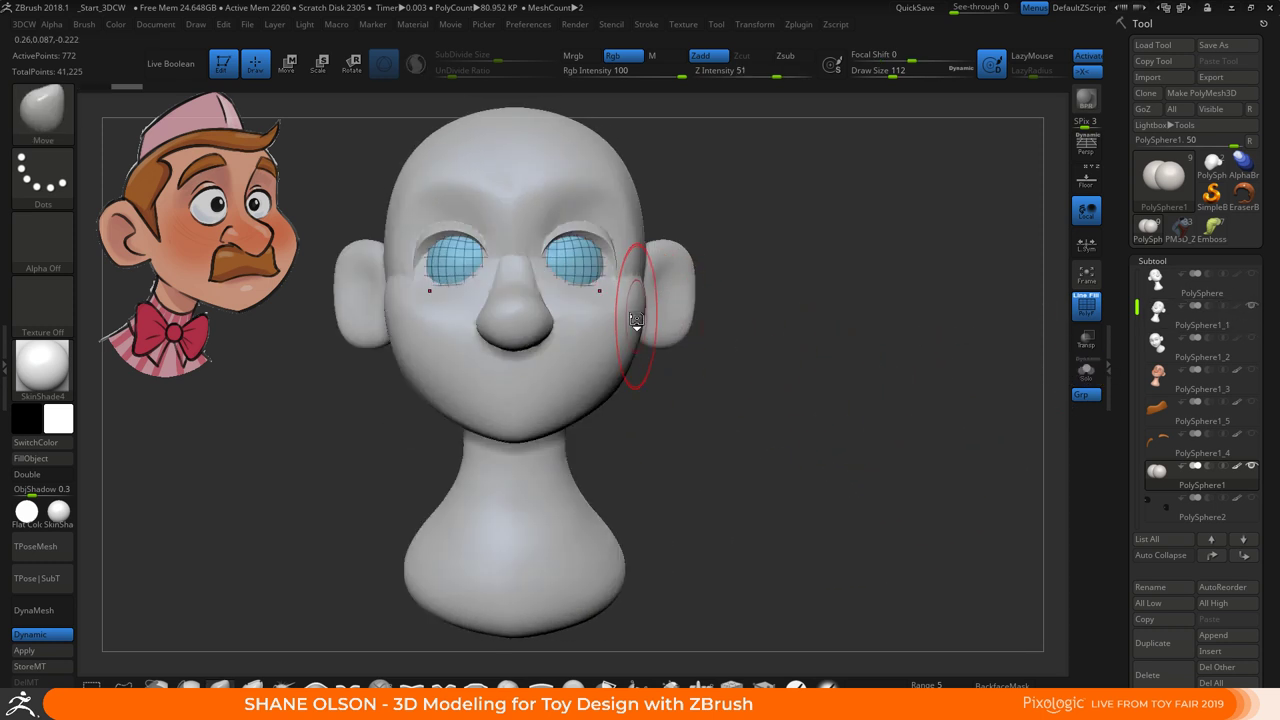
Make the merged head PolySphere1_1 the active subtool and hide the PolySphere1 eyeballs
left_click(636, 320, "alt")
left_click_drag(863, 522, 971, 469, "alt")
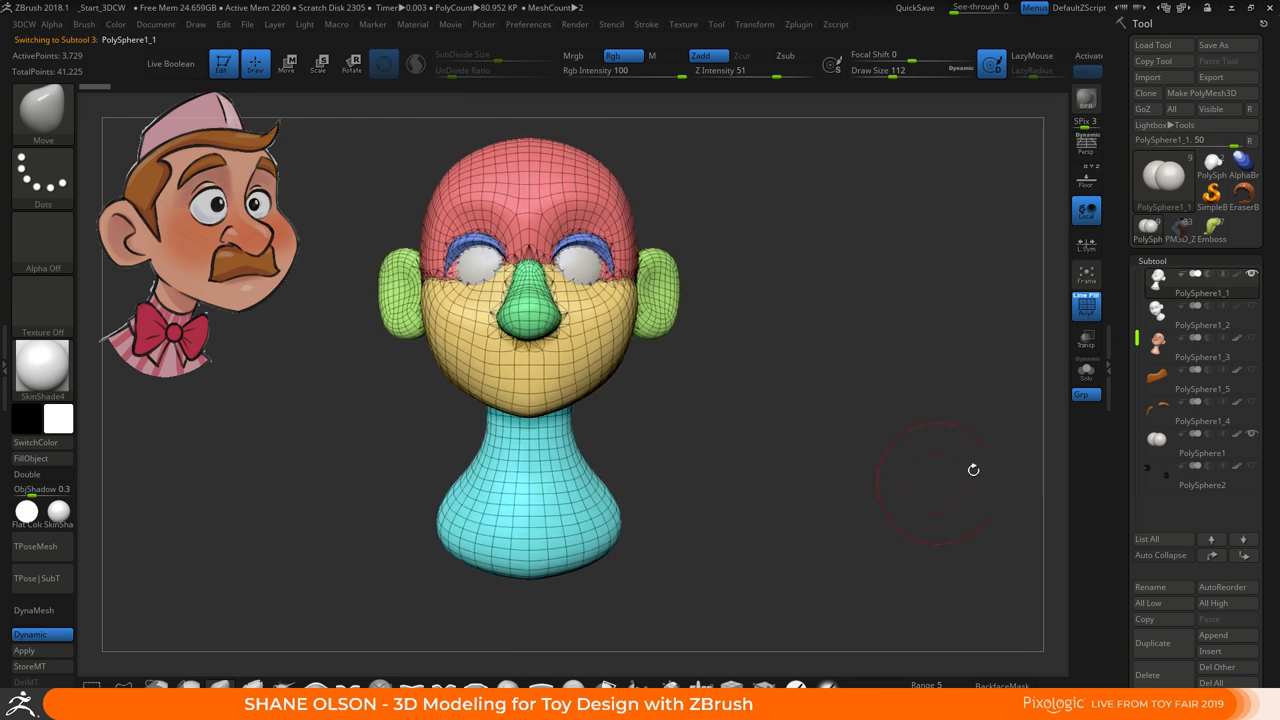
left_click(1251, 436)
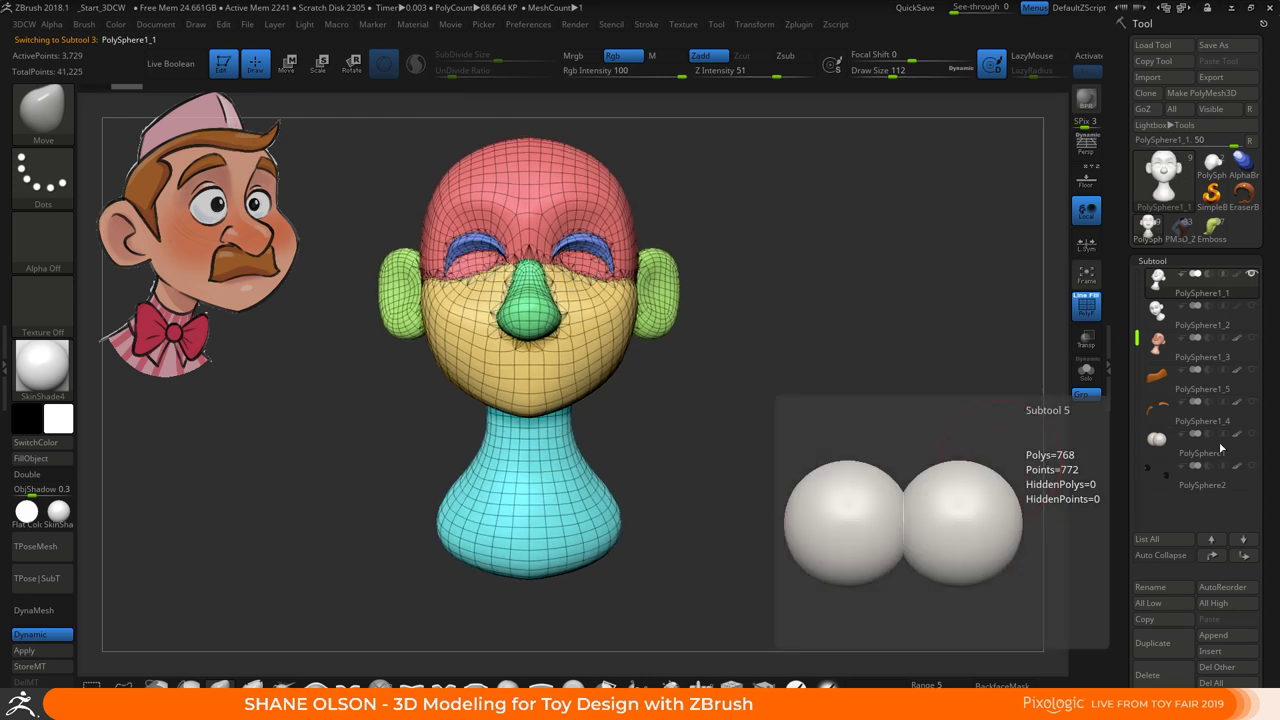
left_click_drag(777, 334, 741, 367)
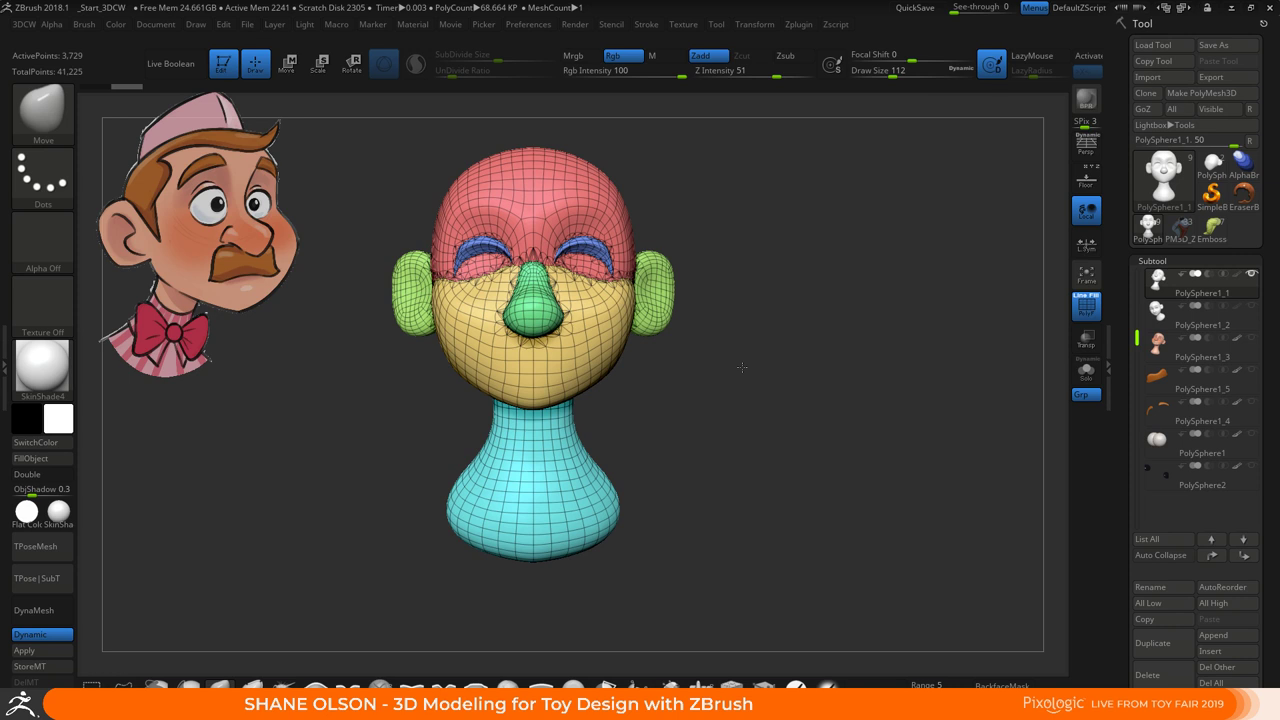
Examine the polygrouped seams around the nose, eyelids and ears up close, and reduce the draw size to 46
left_click_drag(741, 367, 700, 374)
left_click_drag(774, 323, 732, 406, "alt")
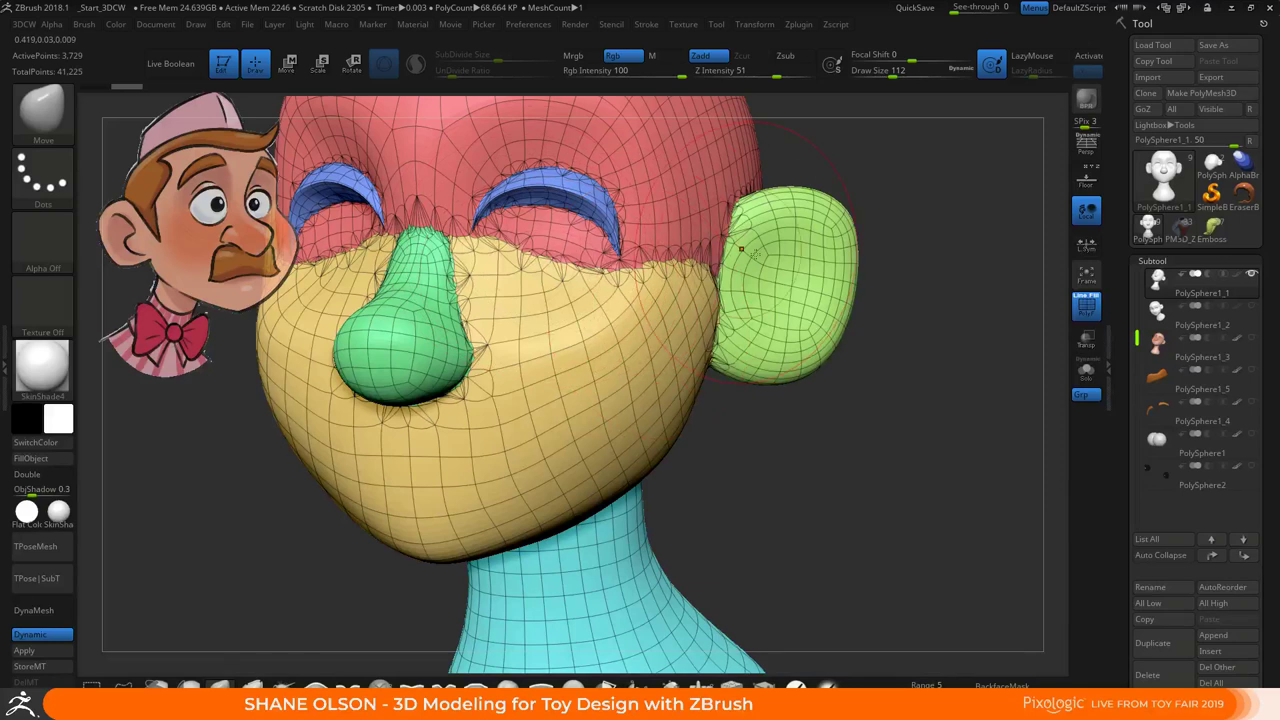
key("s")
mouse_move(873, 469)
left_mouse_down()
mouse_move(858, 470)
mouse_move(851, 437)
mouse_move(840, 446)
left_mouse_up()
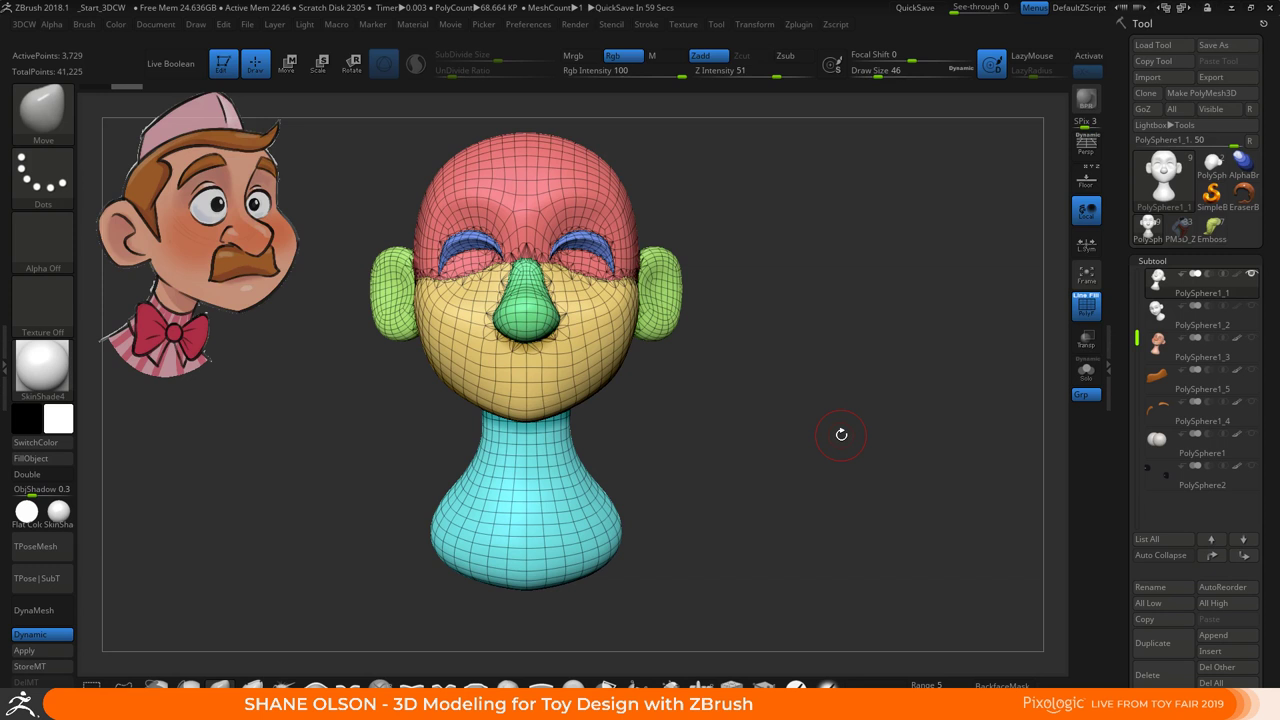
mouse_move(792, 453)
left_mouse_down()
mouse_move(766, 451)
mouse_move(791, 446)
left_mouse_up()
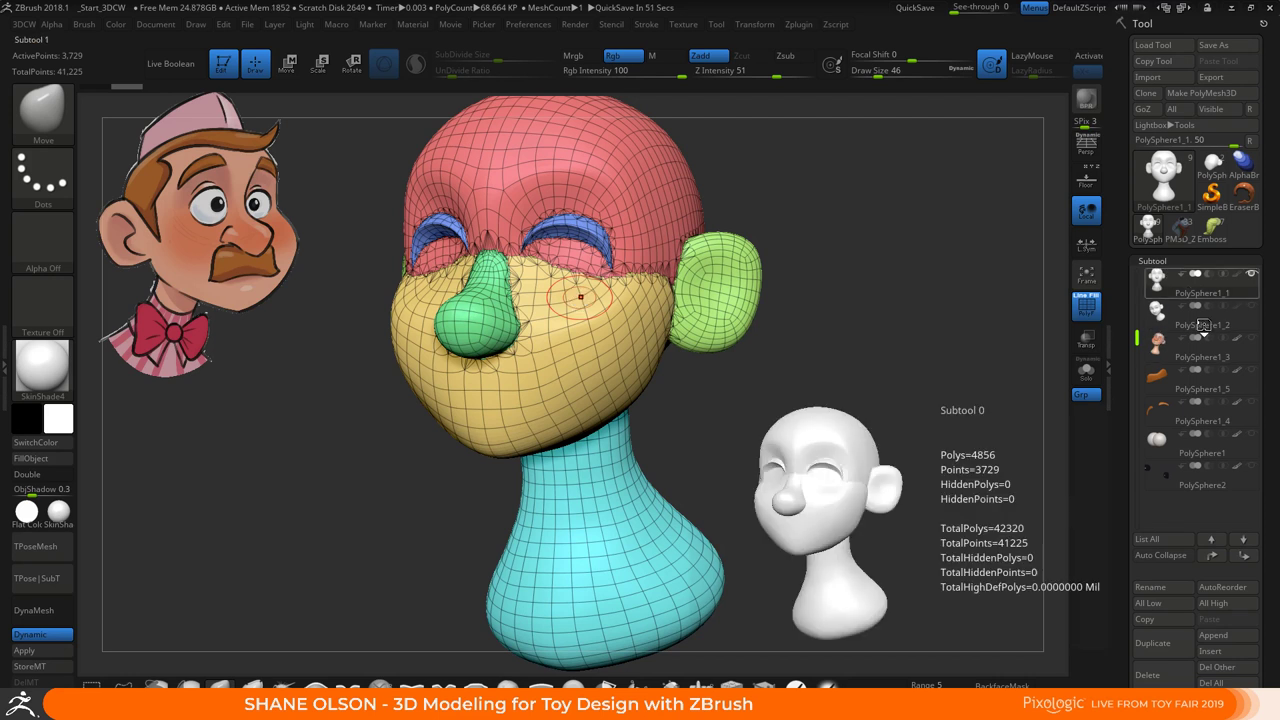
Switch to subtool PolySphere1_2 with PolySphere1_1 hidden, and examine its clean topology around the eye sockets, ears and open mouth
left_click(1158, 313)
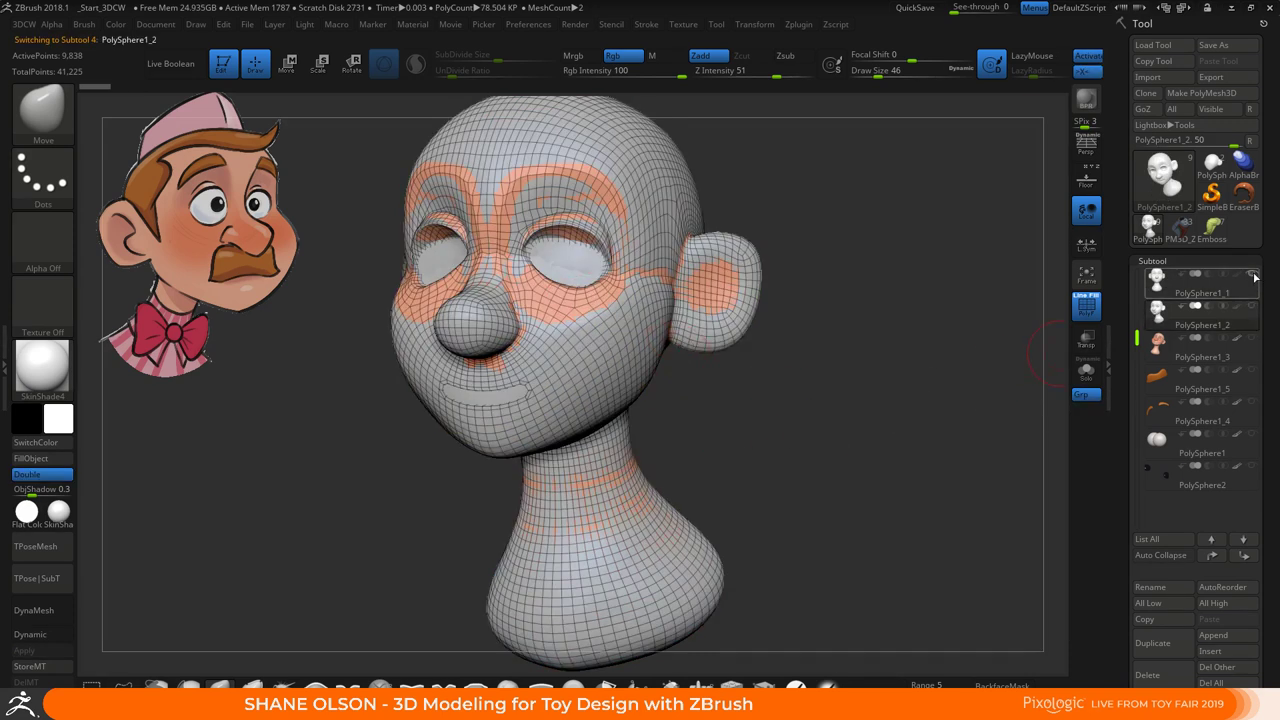
left_click_drag(839, 410, 765, 373, "alt")
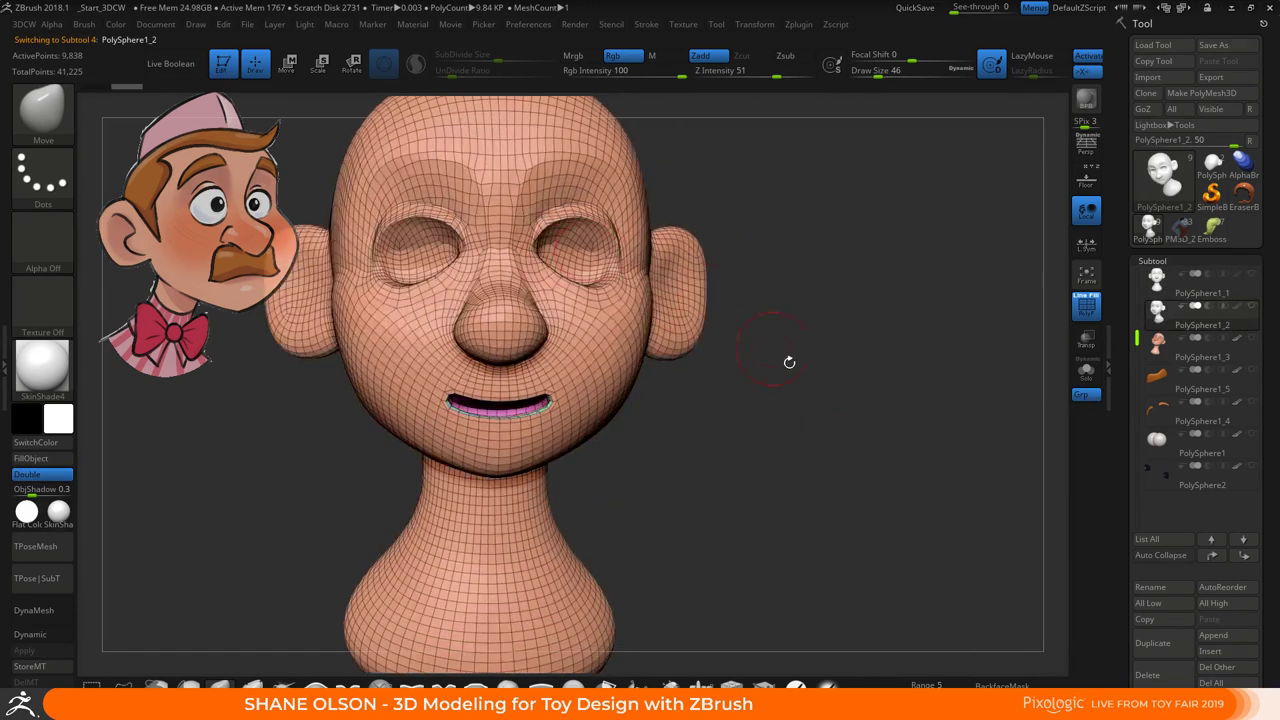
mouse_move(829, 416)
left_mouse_down("alt")
mouse_move(845, 455)
mouse_move(824, 452)
left_mouse_up("alt")
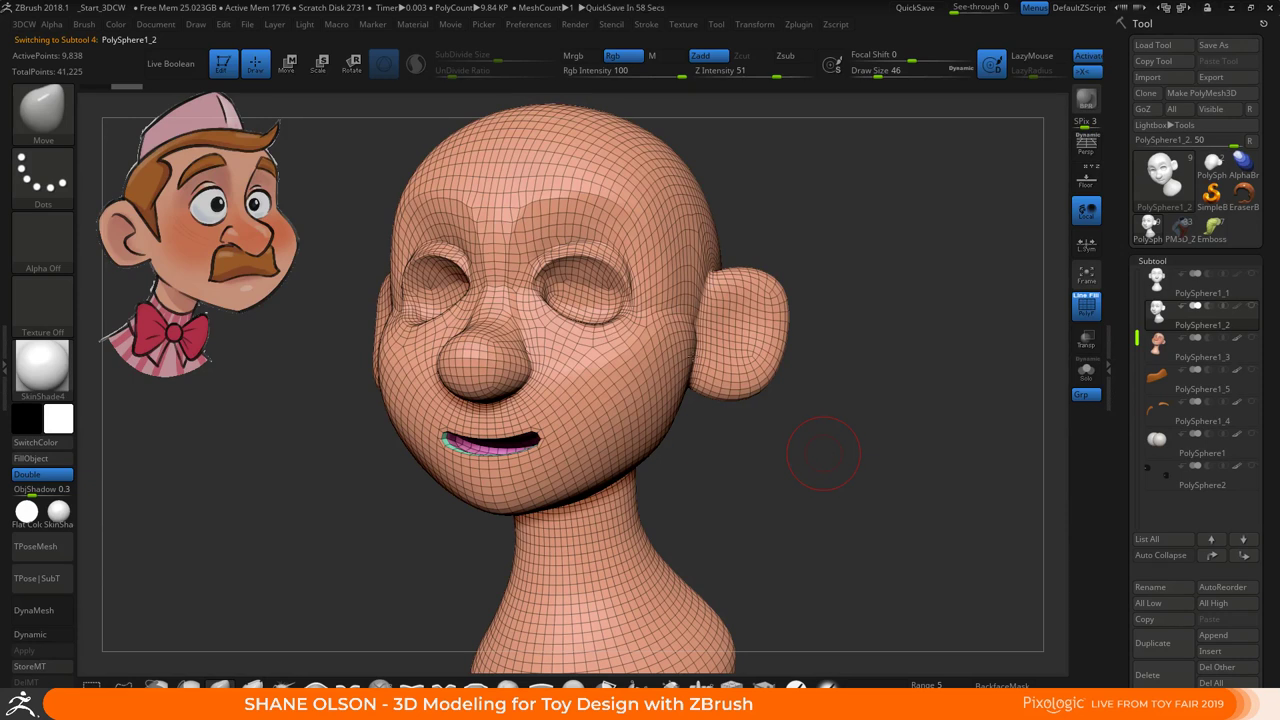
left_click_drag(822, 454, 462, 437)
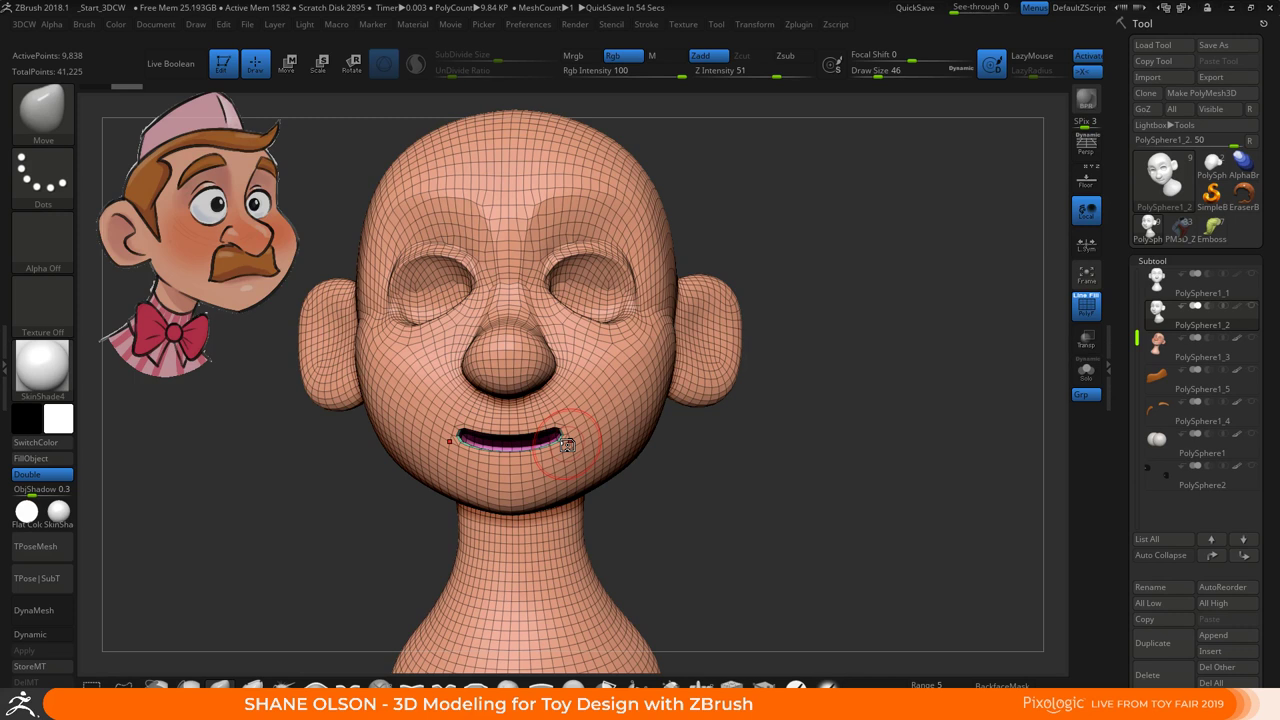
Examine the edge flow around PolySphere1_2's mouth, eye sockets, brow and ear from both three-quarter views
left_click_drag(763, 484, 875, 450)
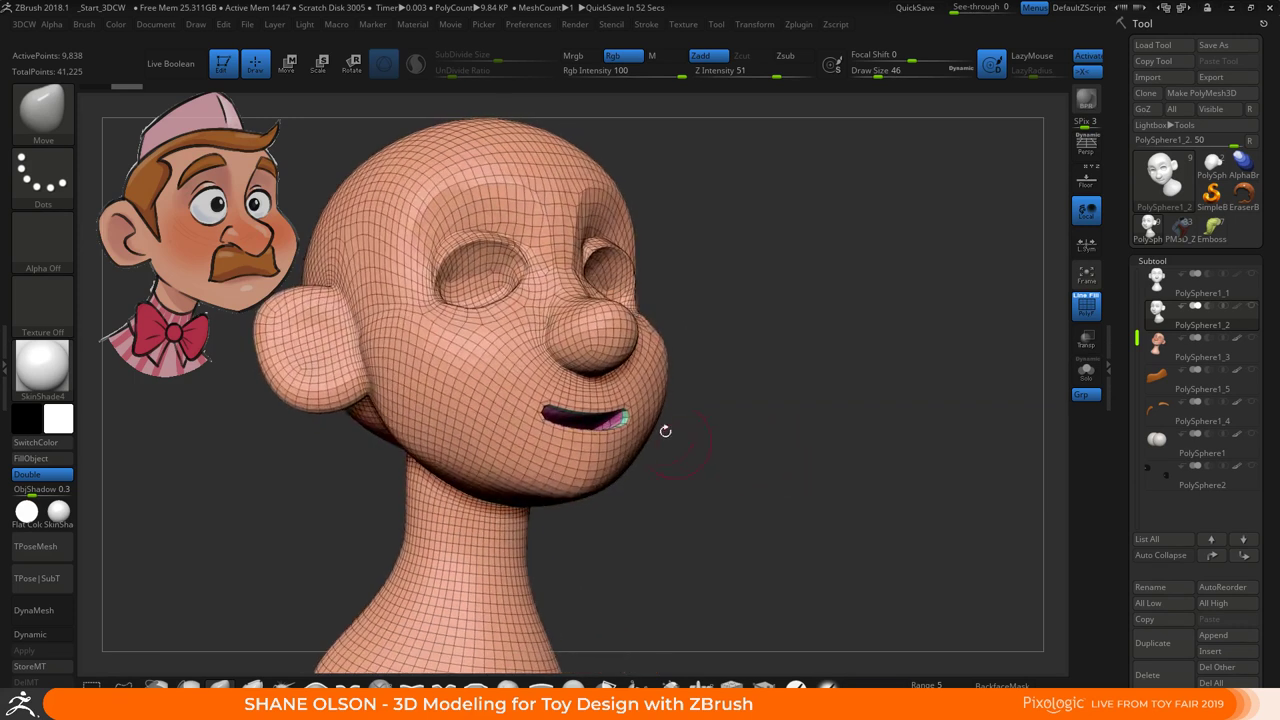
left_click_drag(728, 455, 709, 463)
right_click_drag(708, 463, 772, 507)
right_click_drag(773, 551, 783, 501, "alt")
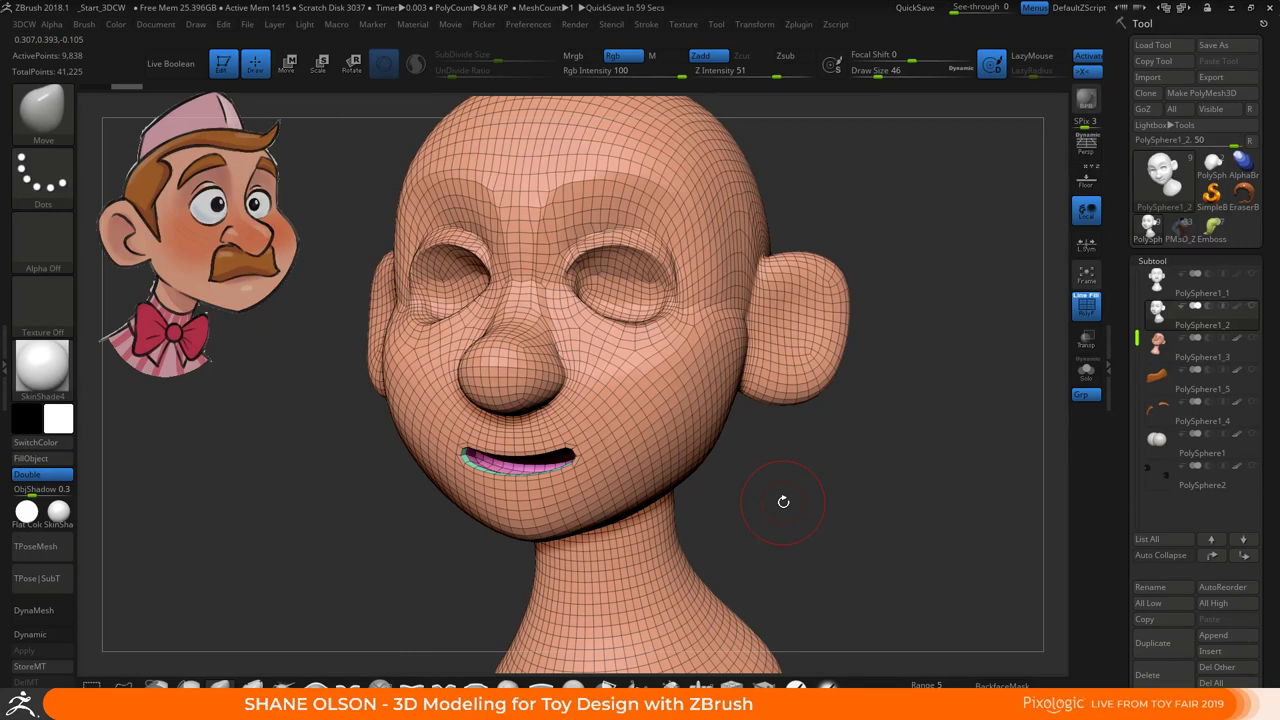
right_click_drag(843, 457, 808, 512, "alt")
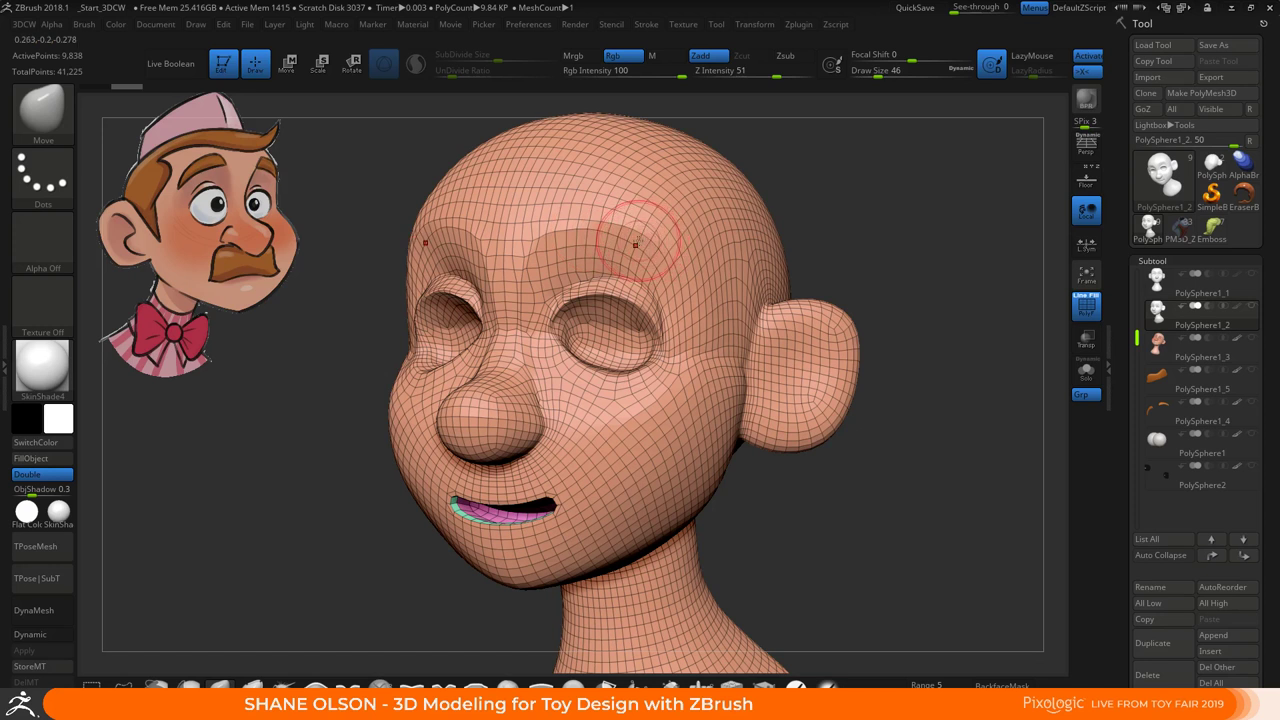
left_click_drag(636, 245, 545, 233)
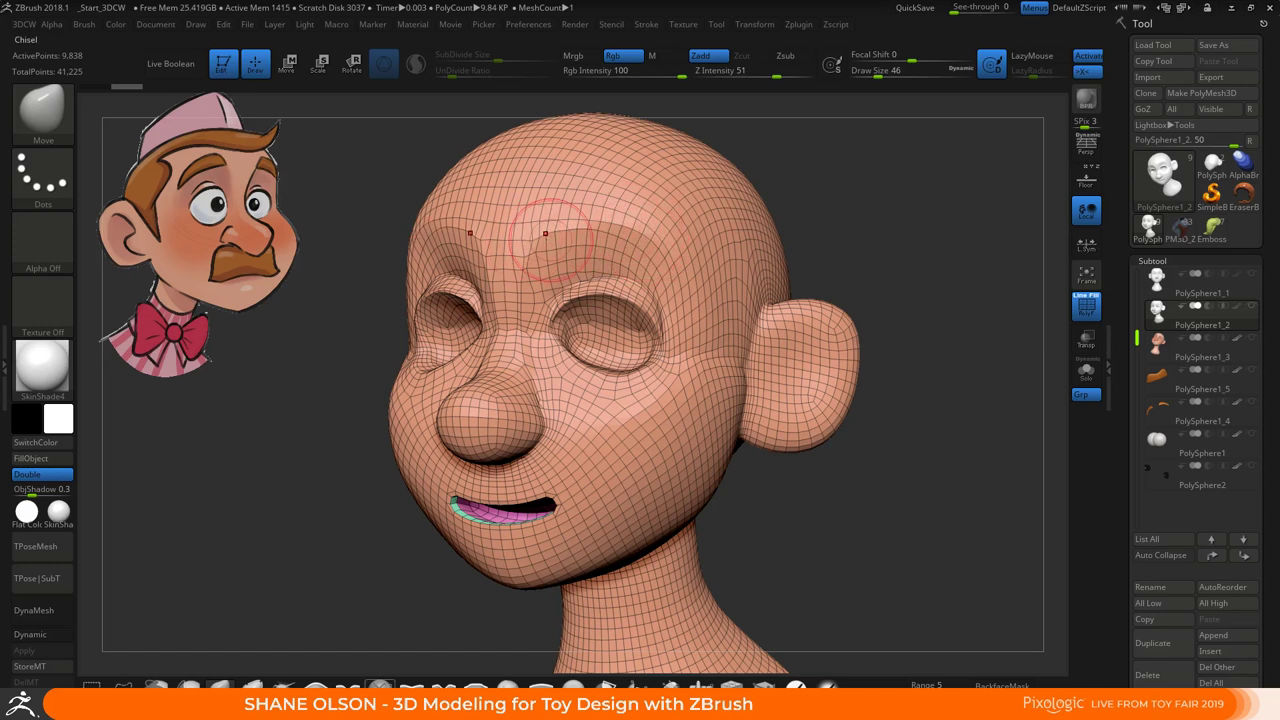
Switch to the Pinch_3DCW brush at draw size 59 and trace along the brow ridge above the eye
left_click(412, 686)
key("s")
left_click_drag(846, 470, 850, 470)
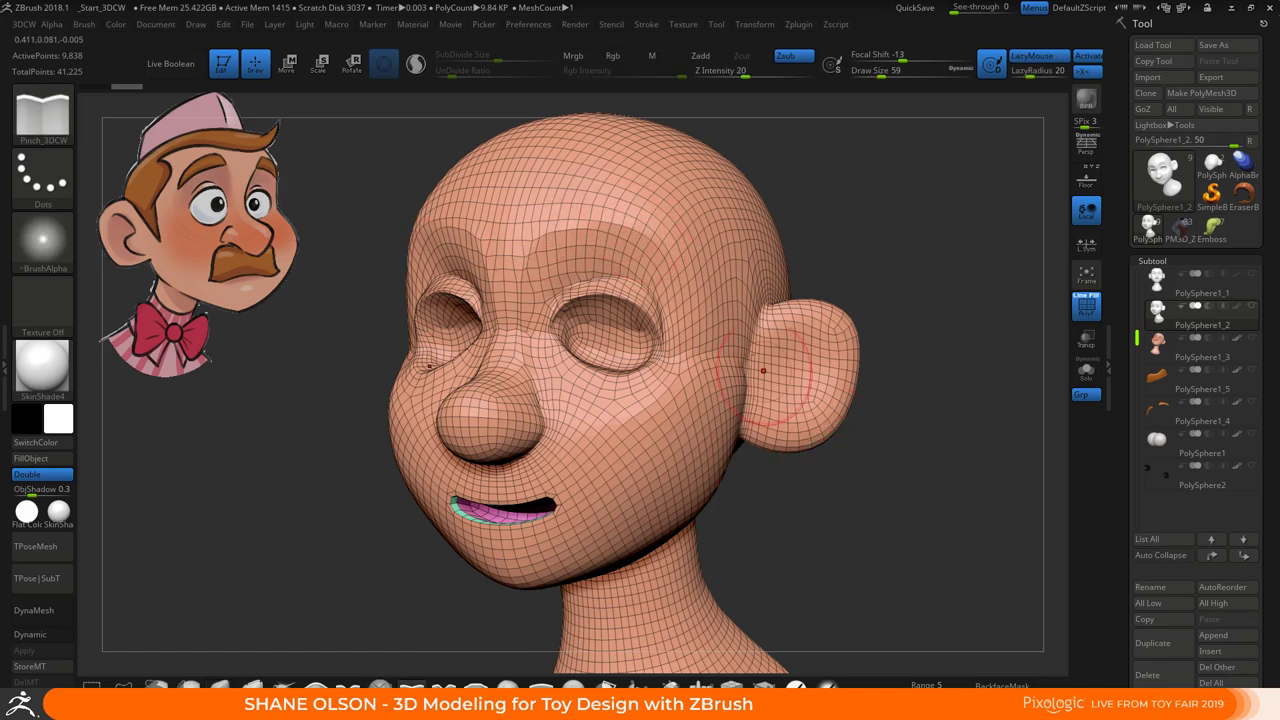
left_click_drag(545, 233, 598, 225)
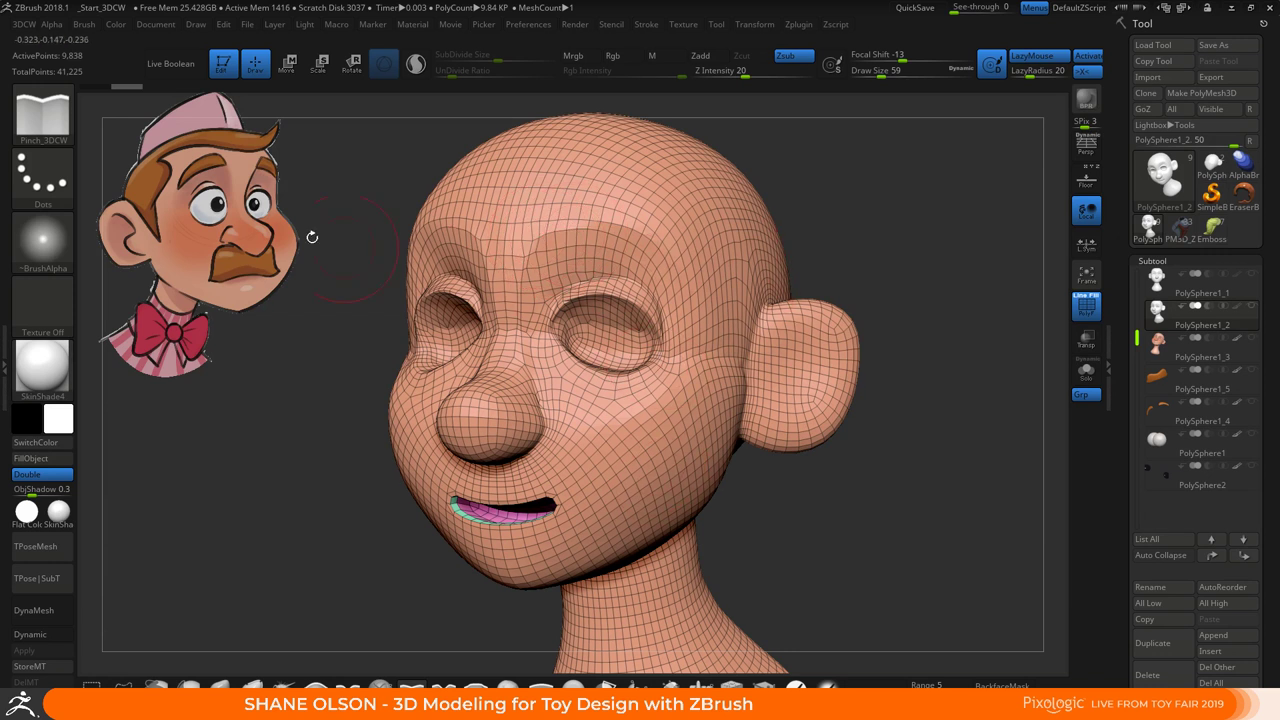
Assign a custom hotkey to the 3DCW menu and test it by calling the menu up beside the head
left_click(28, 27, "ctrl+alt")
key("Escape")
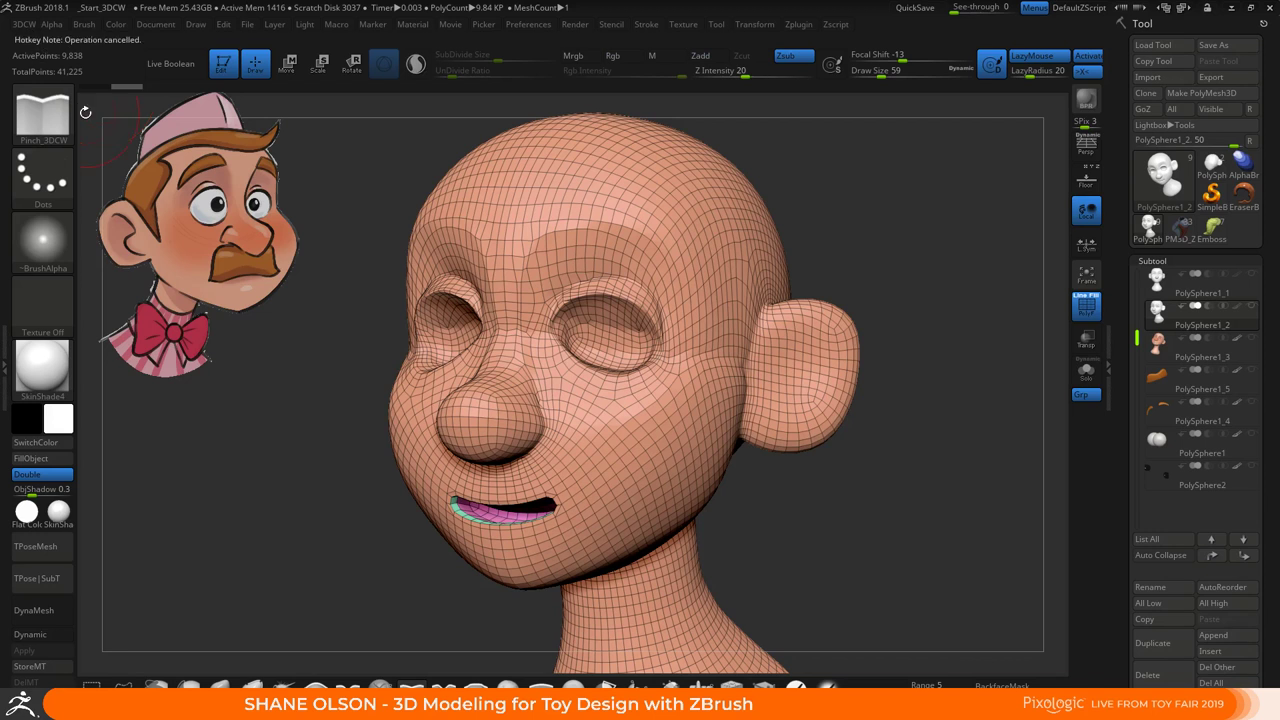
left_click_drag(914, 279, 876, 273)
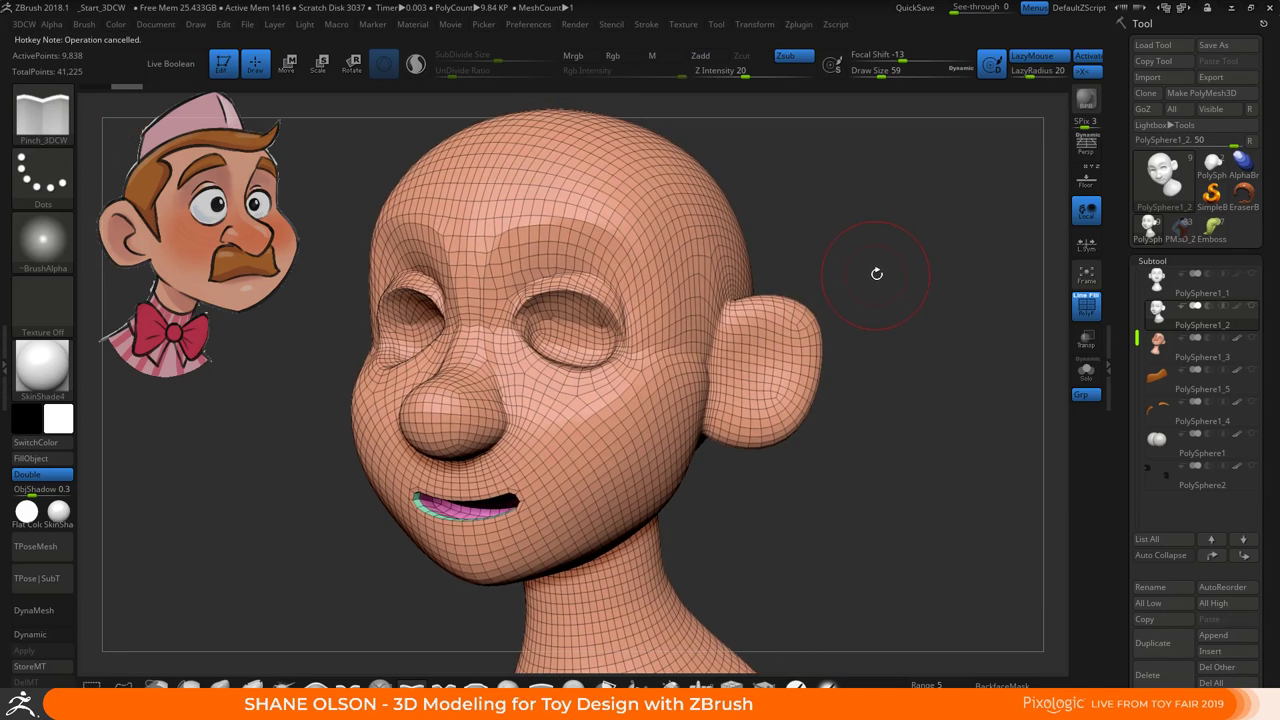
left_click(32, 28, "ctrl+alt")
key("1")
key("ctrl+alt+3")
key("ctrl+alt+3")
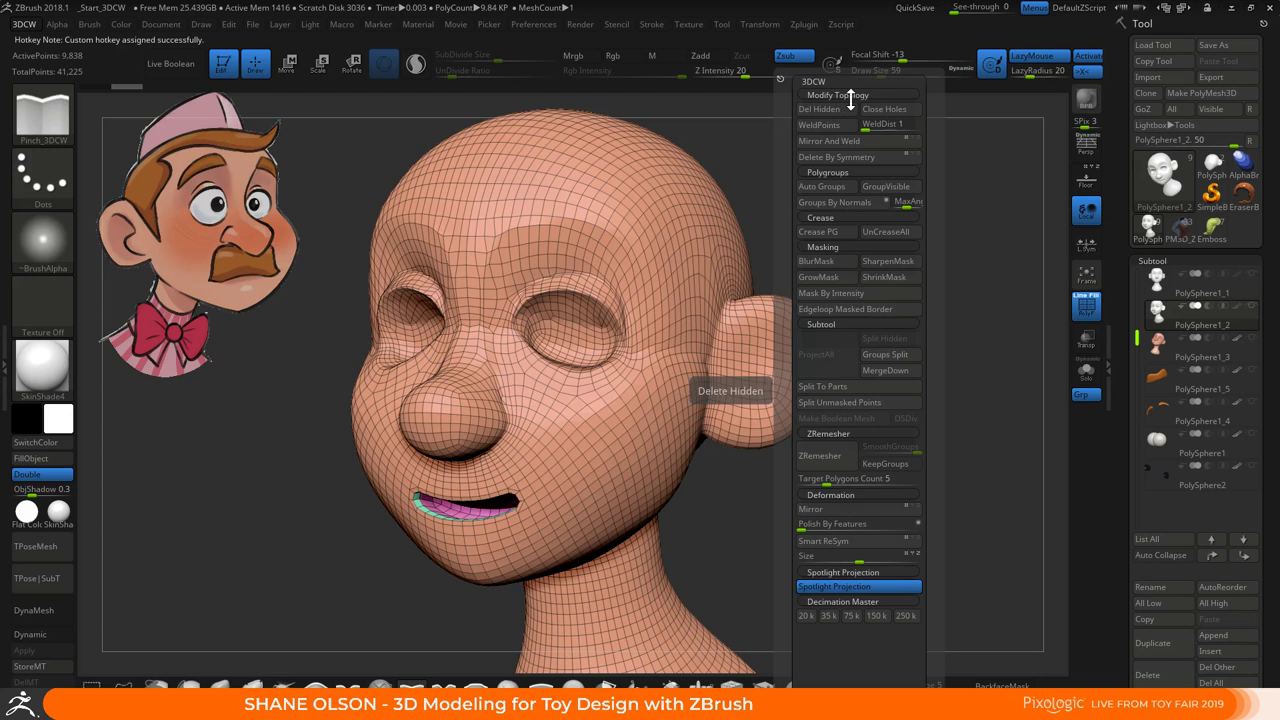
Call up the 3DCW menu with its custom hotkey again and look over its topology and polygroup commands
key("ctrl+alt+3")
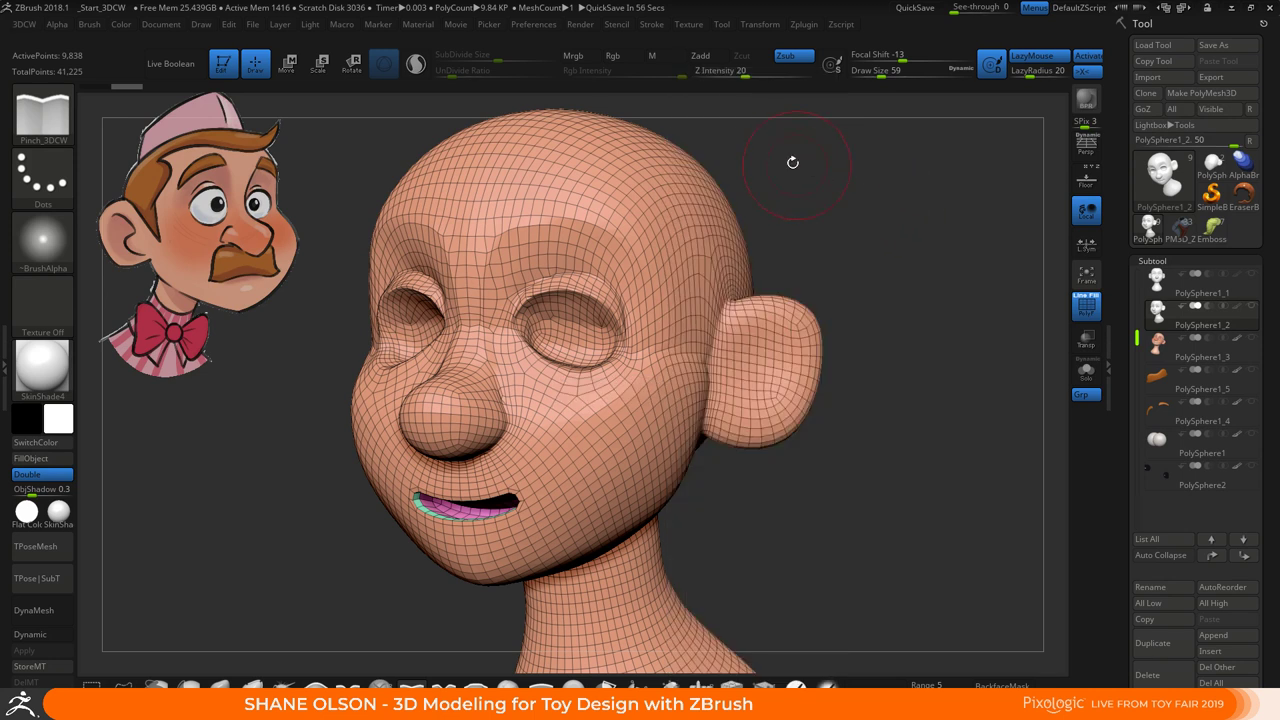
key("ctrl+alt+3")
key("ctrl+alt+3")
key("ctrl+alt+3")
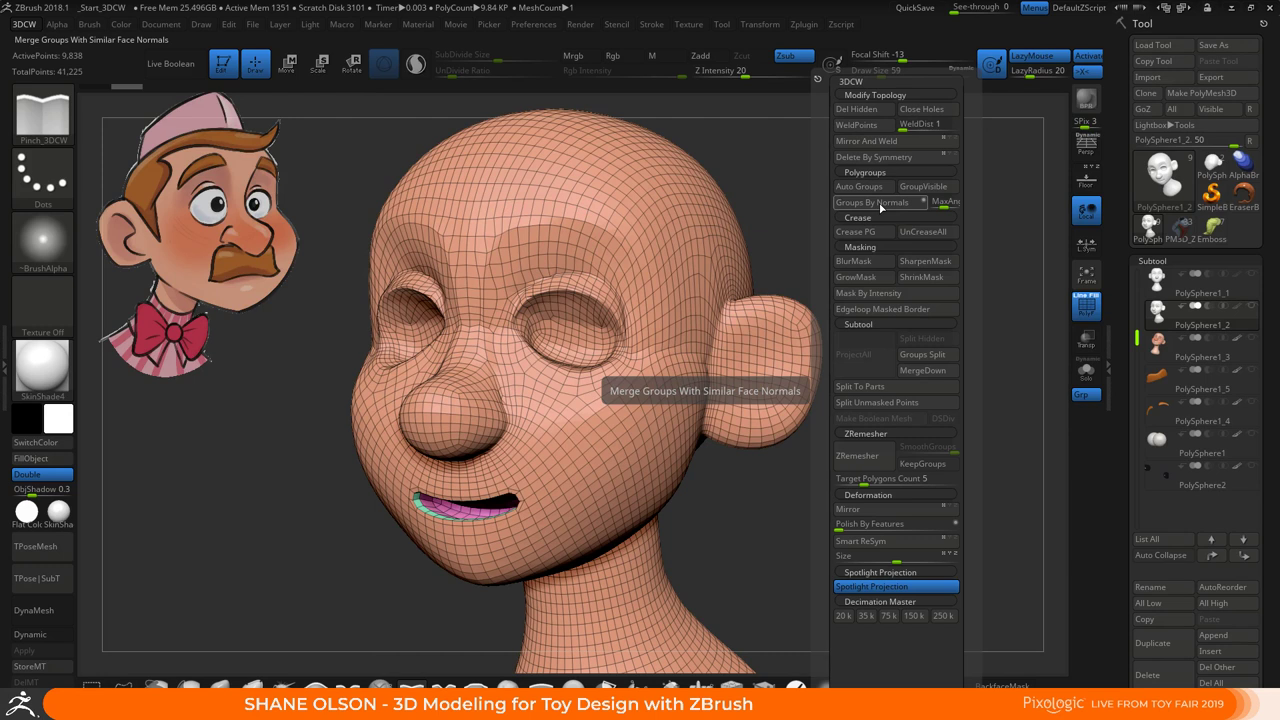
Show subtool PolySphere1_3 and make it active, turn off the polyframe, and hide PolySphere1_2
left_click_drag(869, 325, 838, 323)
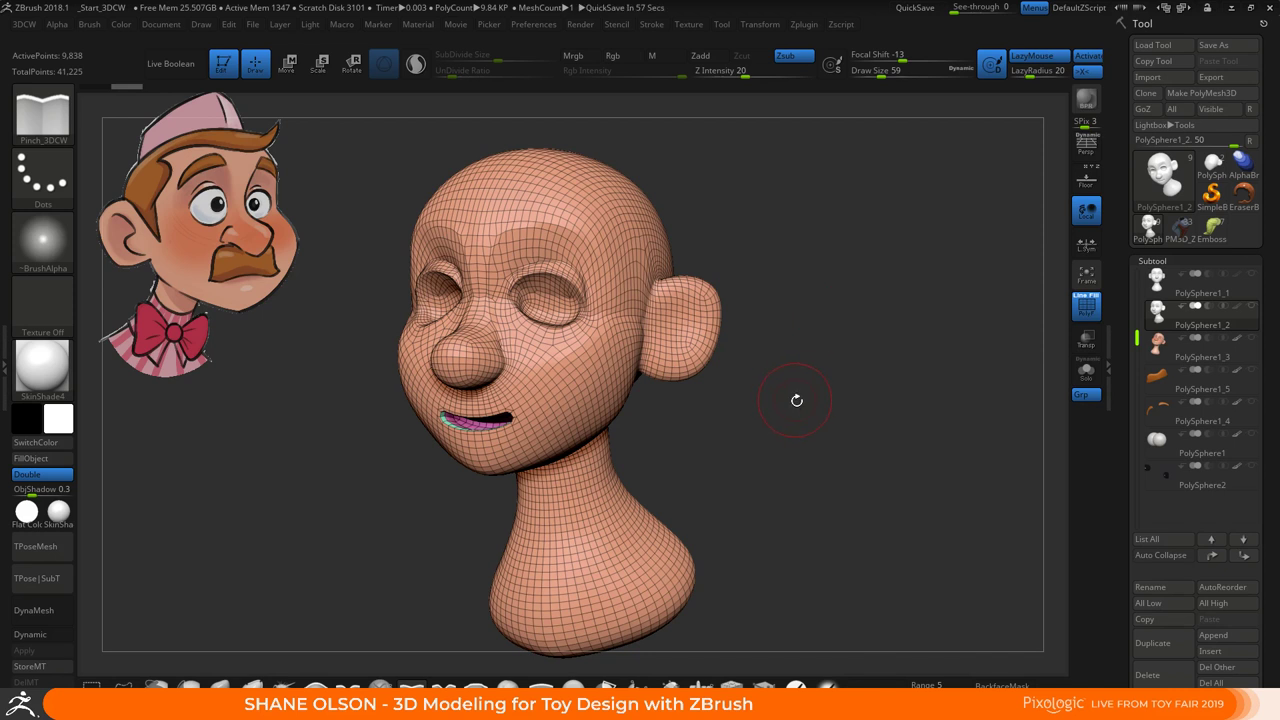
left_click_drag(794, 397, 803, 391, "shift")
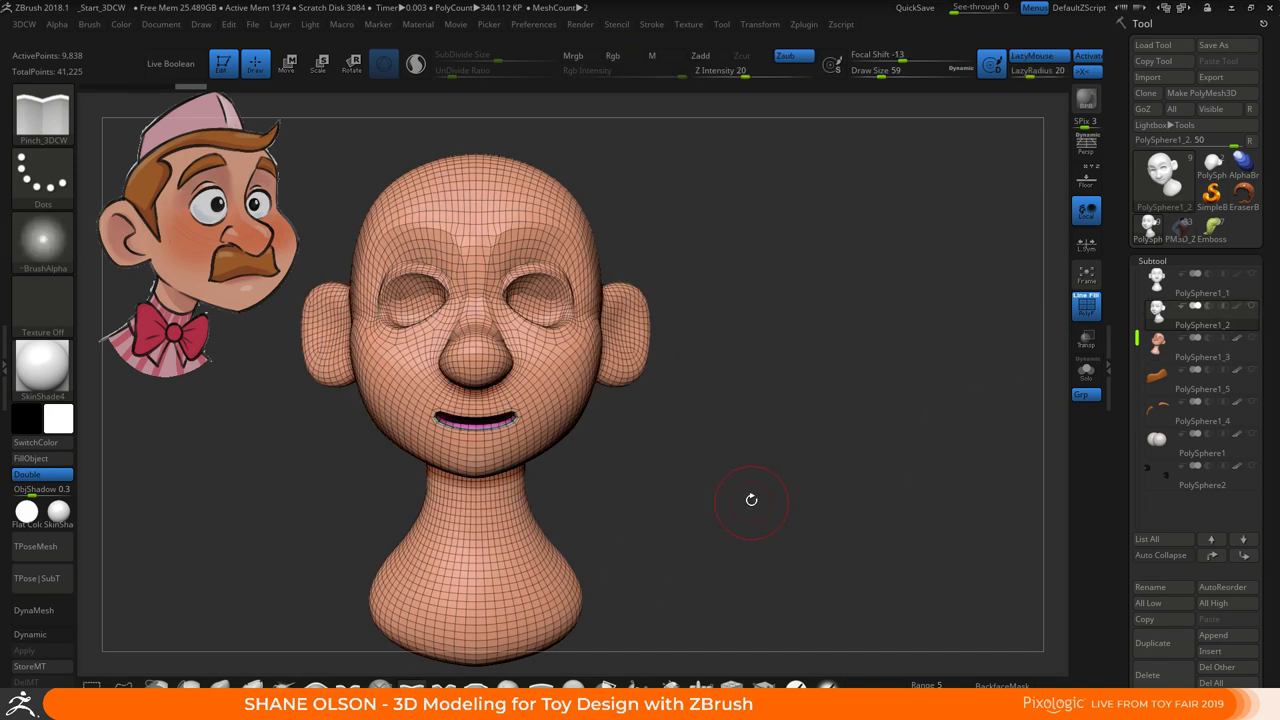
left_click(1251, 338)
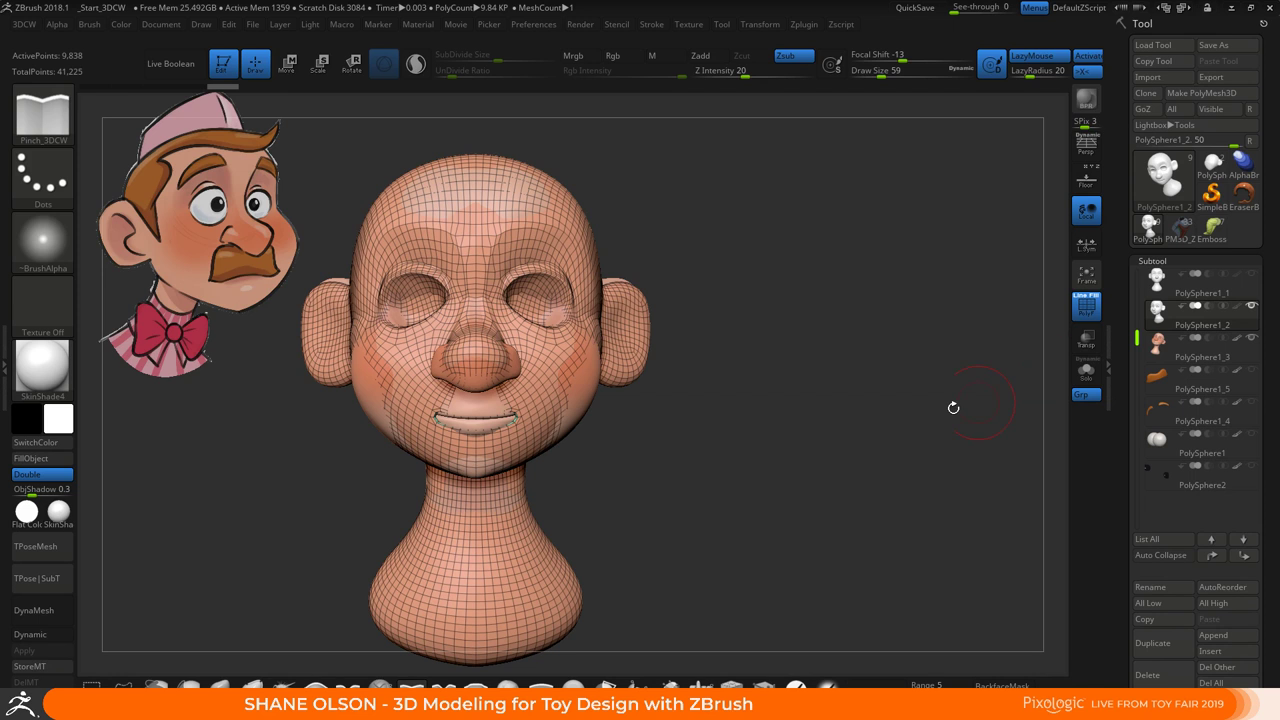
left_click(1156, 348)
left_click_drag(846, 469, 839, 464)
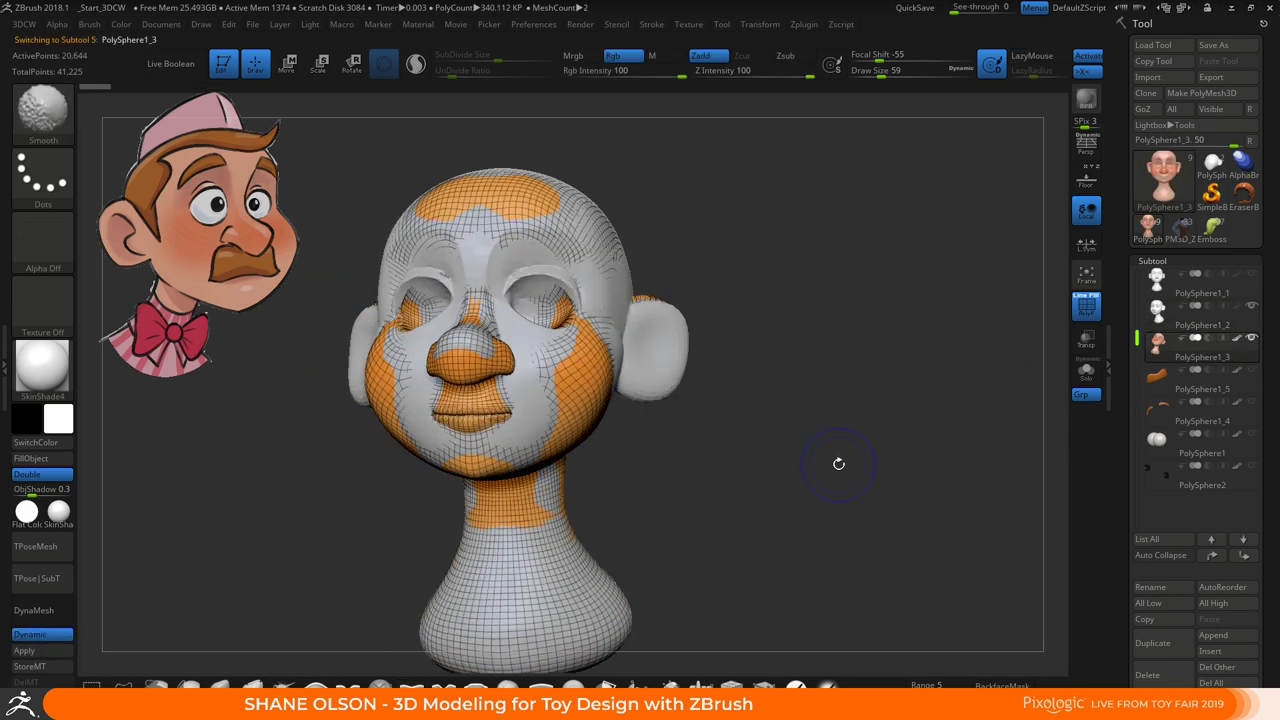
key("shift+f")
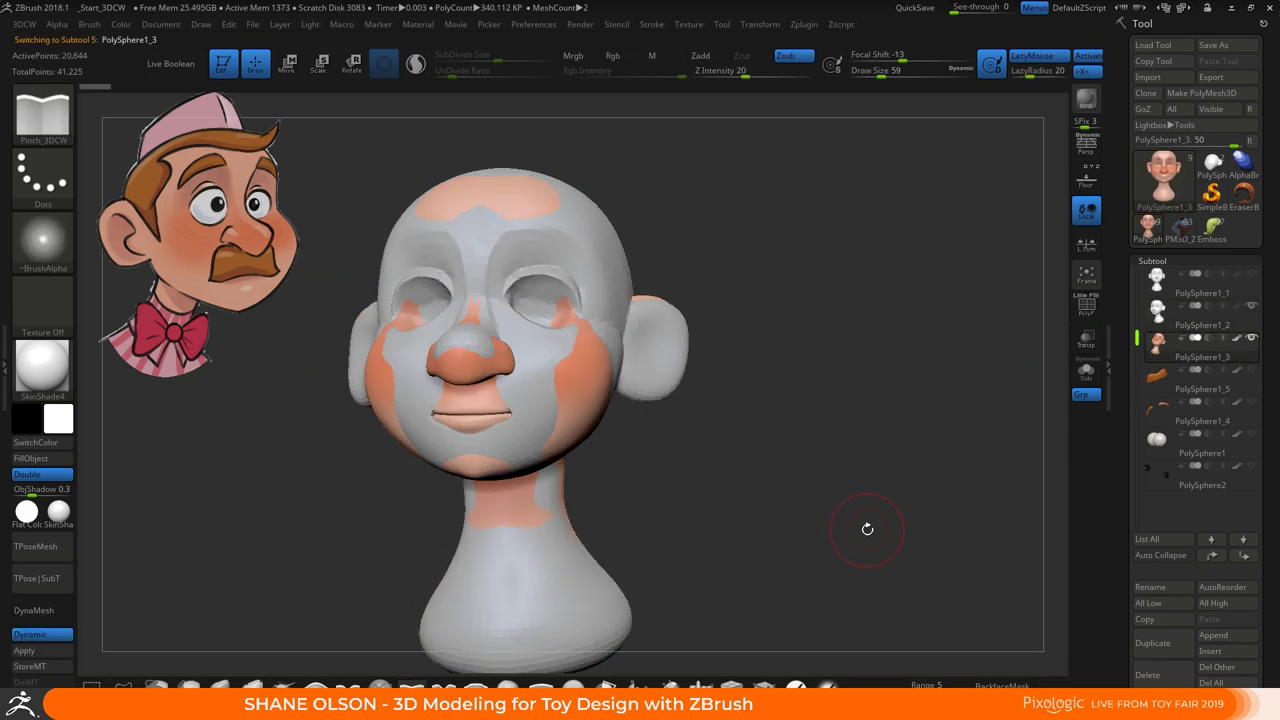
left_click(1252, 307)
Examine the painted head PolySphere1_3 shaded and with the polyframe around its eyes, mouth and ear, with draw size 71
right_click_drag(815, 462, 815, 440, "ctrl")
left_click_drag(820, 478, 844, 491)
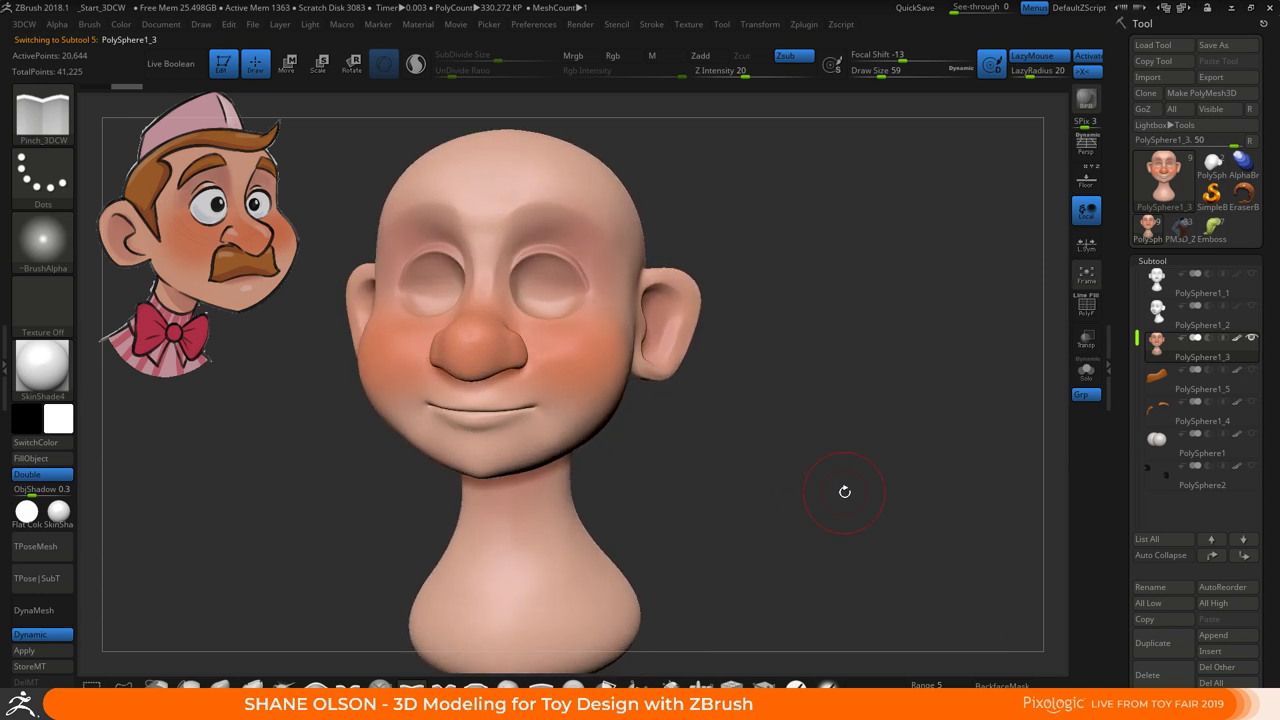
key("shift+f")
mouse_move(797, 457)
left_mouse_down()
mouse_move(834, 474)
mouse_move(814, 480)
mouse_move(862, 548)
mouse_move(860, 535)
left_mouse_up()
key("s")
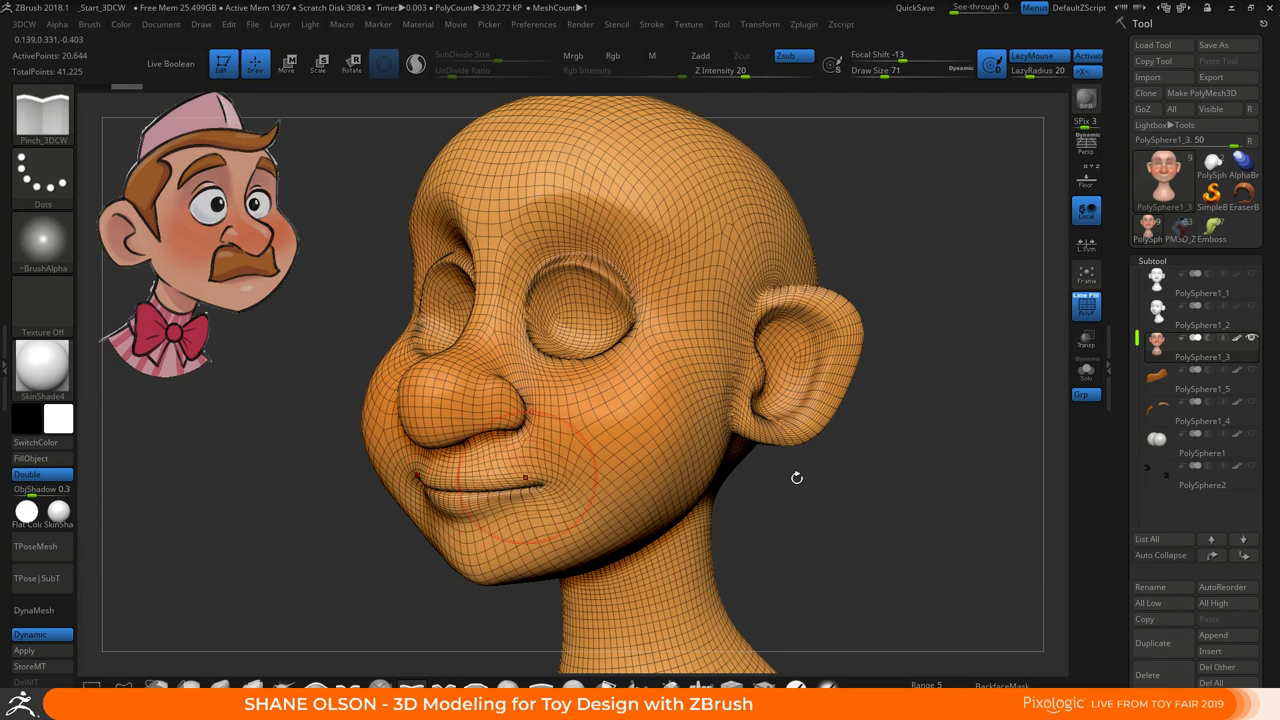
left_click_drag(800, 517, 804, 515)
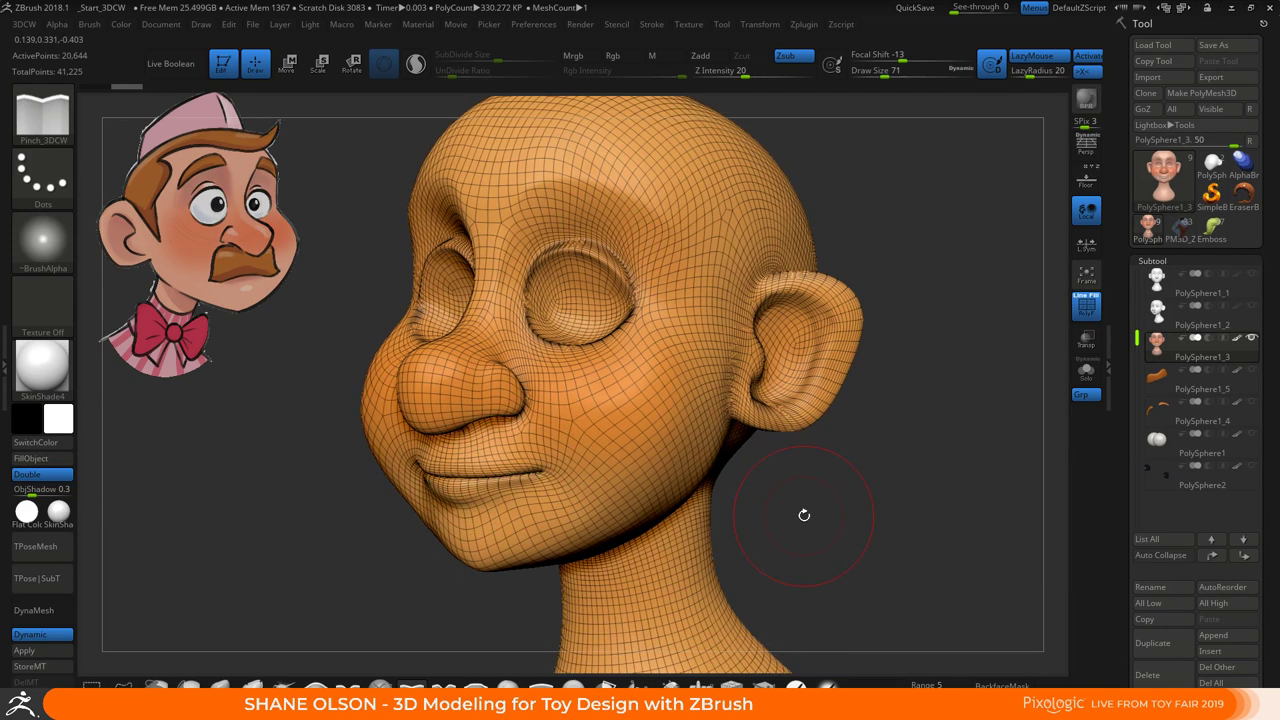
left_click_drag(857, 481, 758, 482)
key("shift+f")
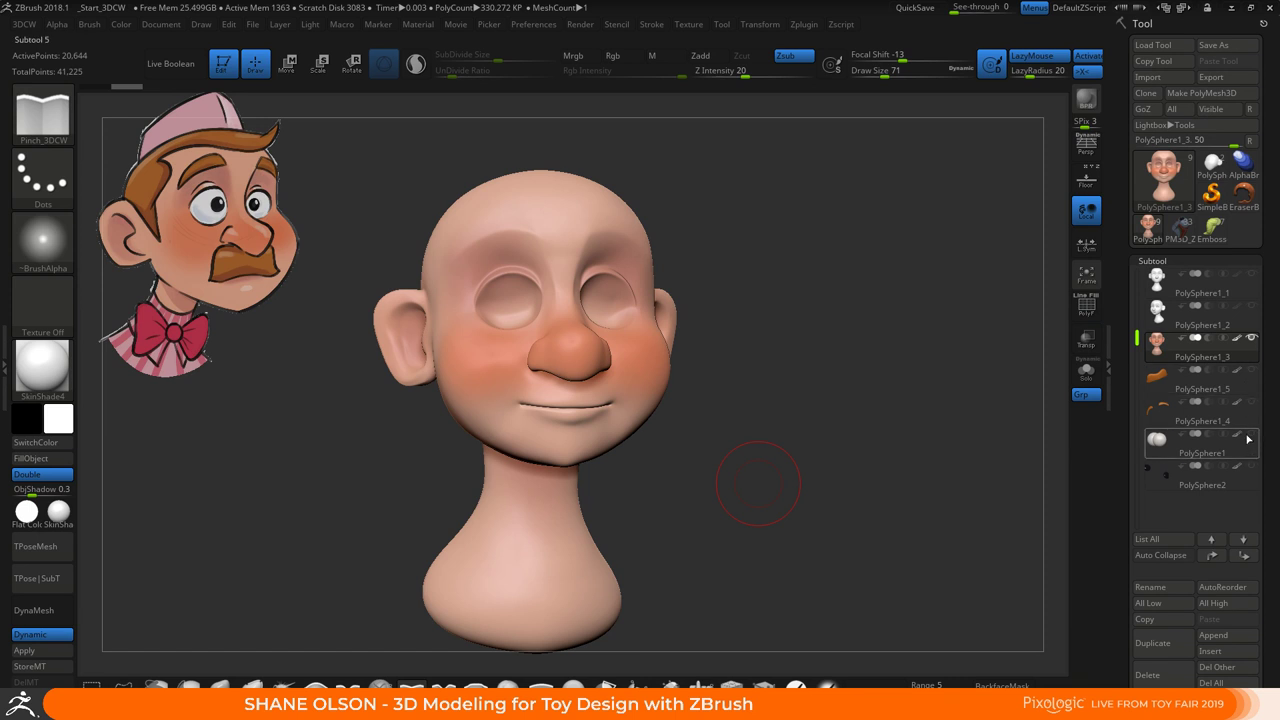
Show the moustache, eyebrows, eyeballs and pupils on the head, and review the assembled character from front and three-quarter views
left_click(1251, 370)
left_click(1252, 402)
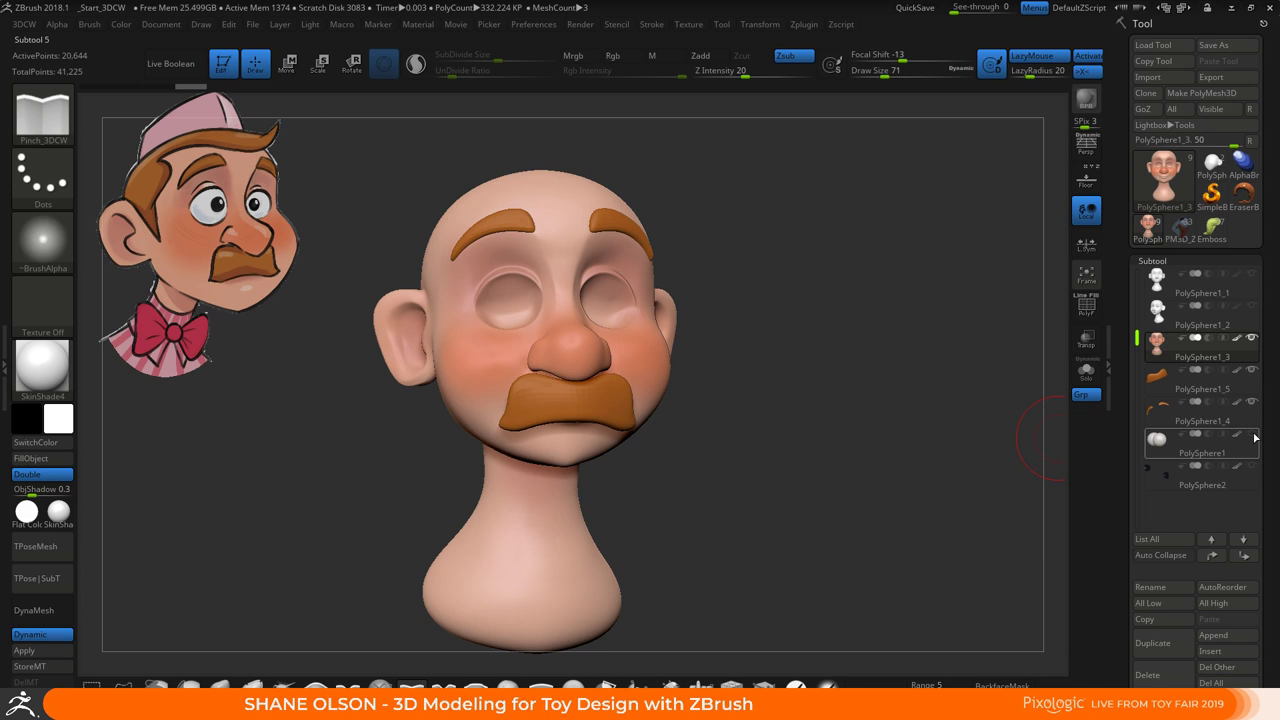
left_click(1252, 434)
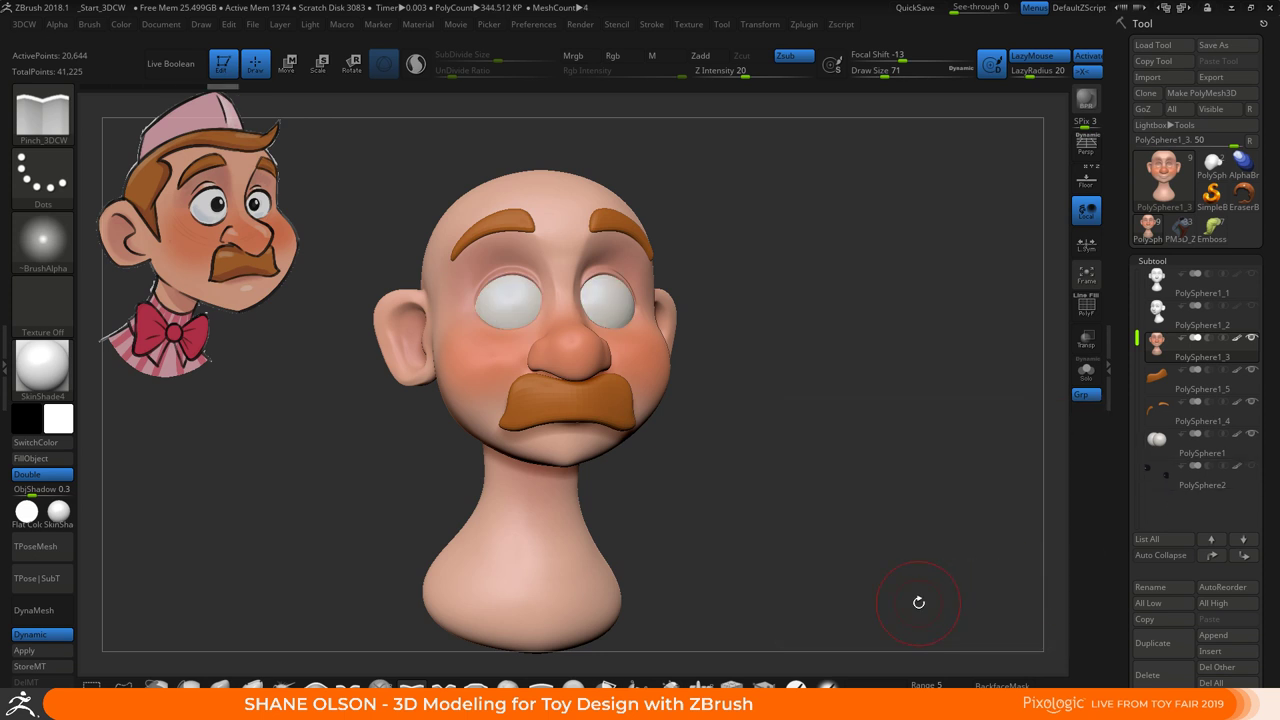
left_click_drag(918, 602, 746, 514)
left_click(1254, 466)
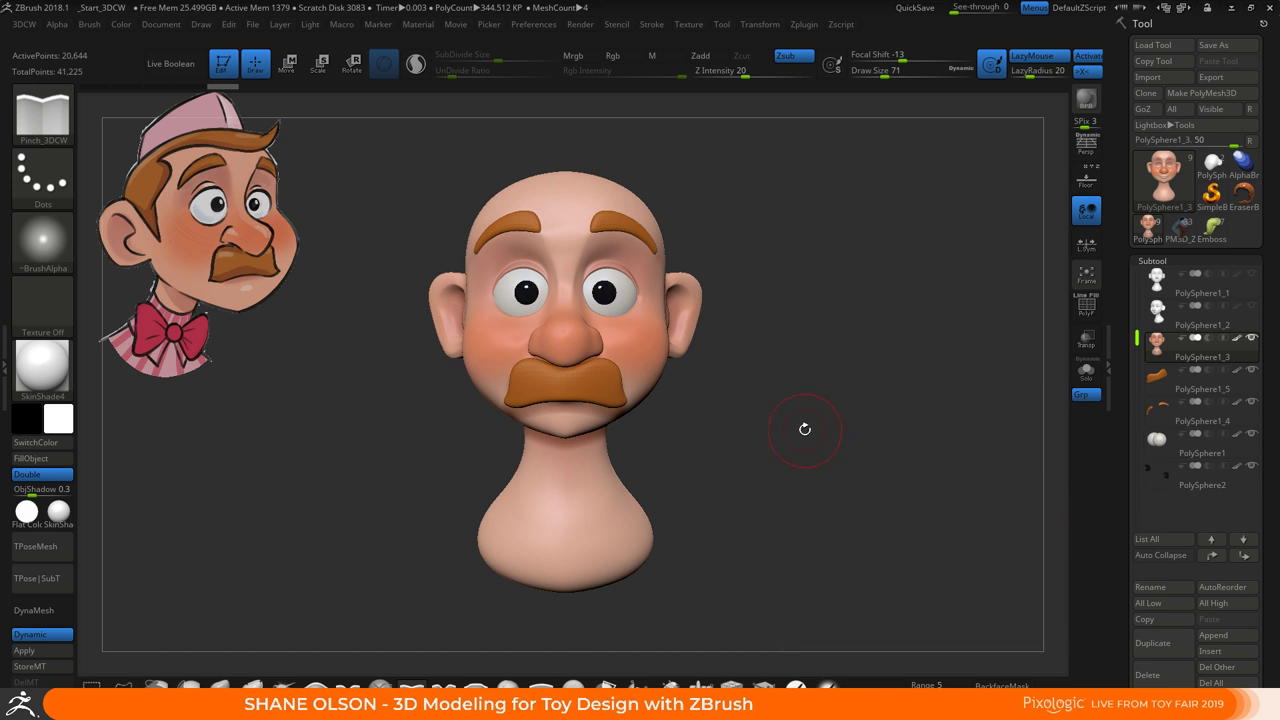
left_click_drag(803, 429, 742, 525, "alt")
left_click_drag(742, 525, 796, 461)
left_click_drag(796, 461, 742, 503, "alt")
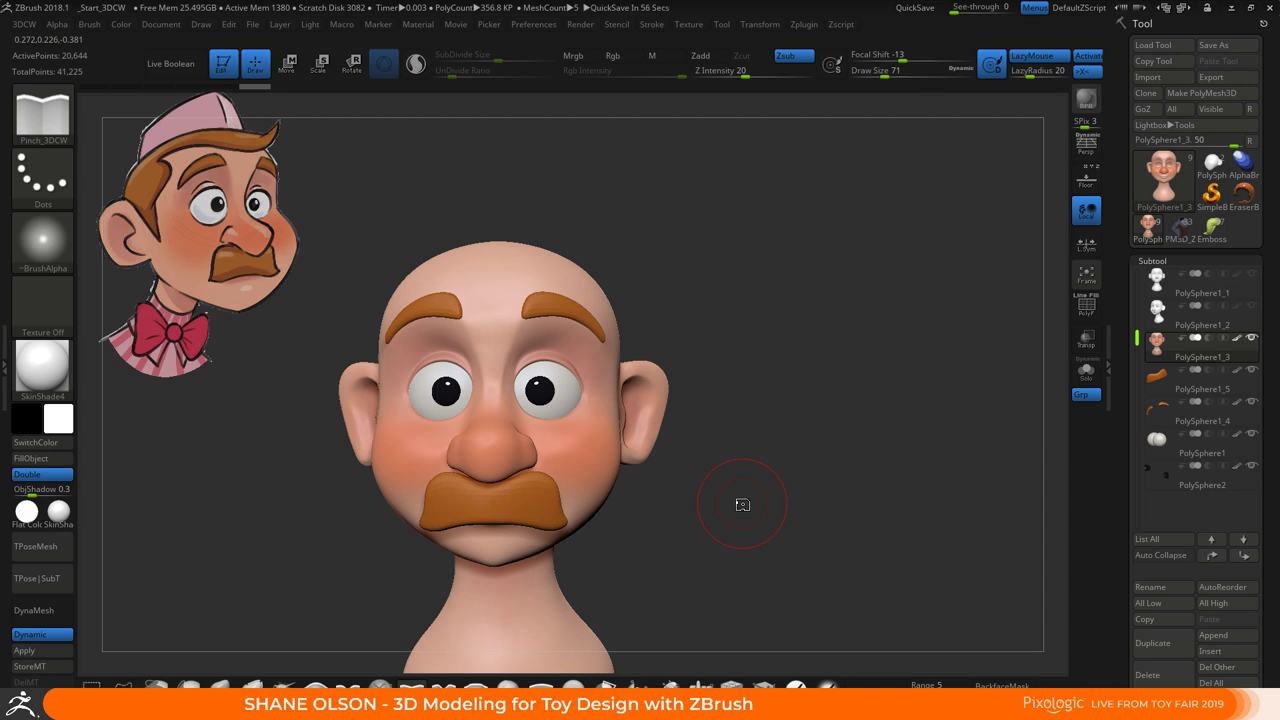
mouse_move(734, 449)
left_mouse_down()
mouse_move(746, 457)
mouse_move(712, 394)
left_mouse_up()
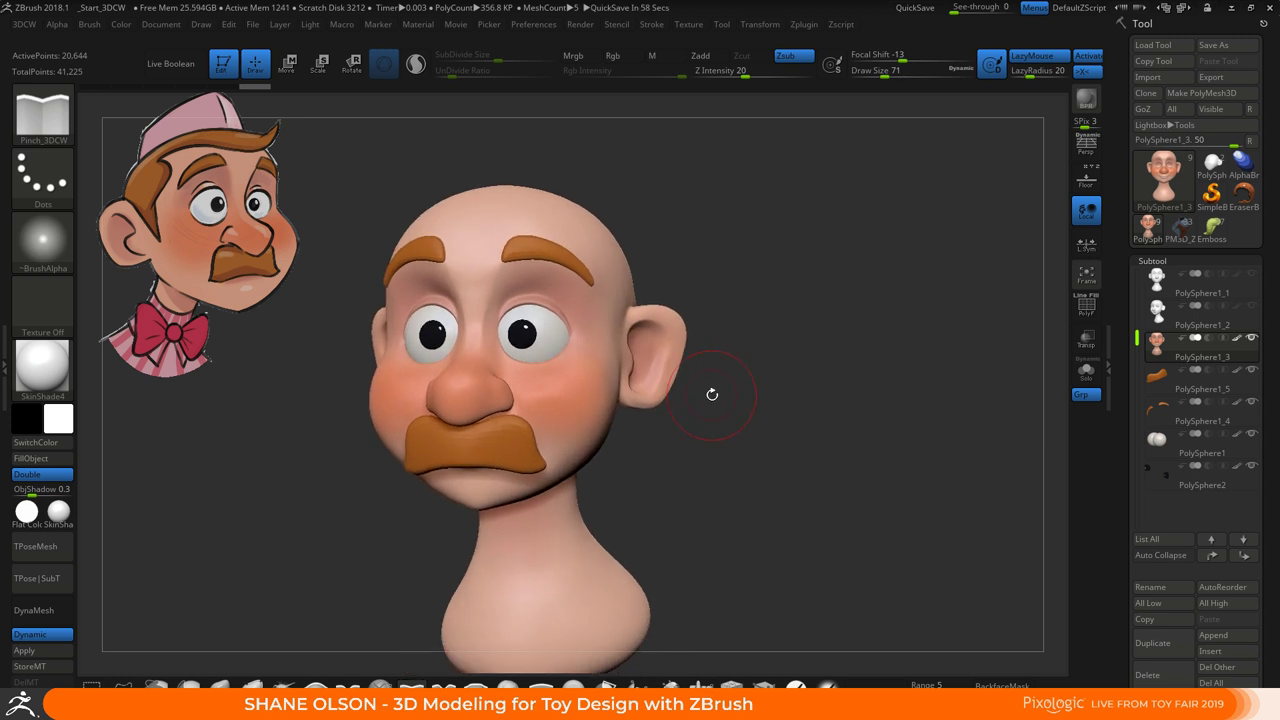
mouse_move(712, 394)
left_mouse_down()
mouse_move(934, 463)
mouse_move(778, 526)
left_mouse_up()
Switch to the Topology brush, hide the PolySphere1_4 eyebrows, and set the draw size to 16 for work on the brow
left_click(669, 685)
key("s")
left_click_drag(730, 479, 716, 478)
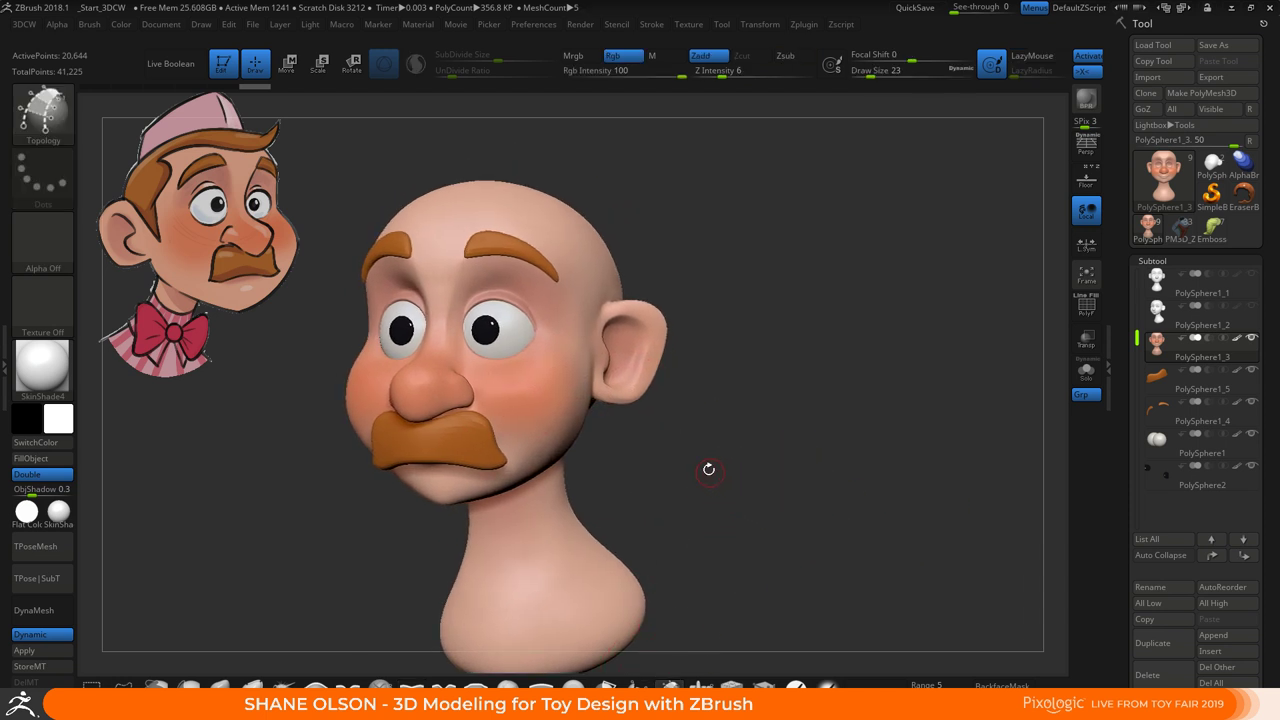
left_click(1252, 404)
left_click_drag(704, 387, 779, 473, "alt")
mouse_move(794, 413)
left_mouse_down()
mouse_move(811, 419)
mouse_move(799, 395)
mouse_move(806, 420)
left_mouse_up()
mouse_move(724, 200)
left_mouse_down("alt")
mouse_move(803, 434)
mouse_move(844, 366)
mouse_move(830, 370)
mouse_move(850, 366)
mouse_move(814, 363)
mouse_move(838, 368)
left_mouse_up("alt")
key("s")
Sketch four crossing Topology curves above the eye to outline an eyebrow's two ends, lower edge and upper edge
left_click_drag(472, 406, 549, 236)
right_click_drag(834, 457, 763, 465)
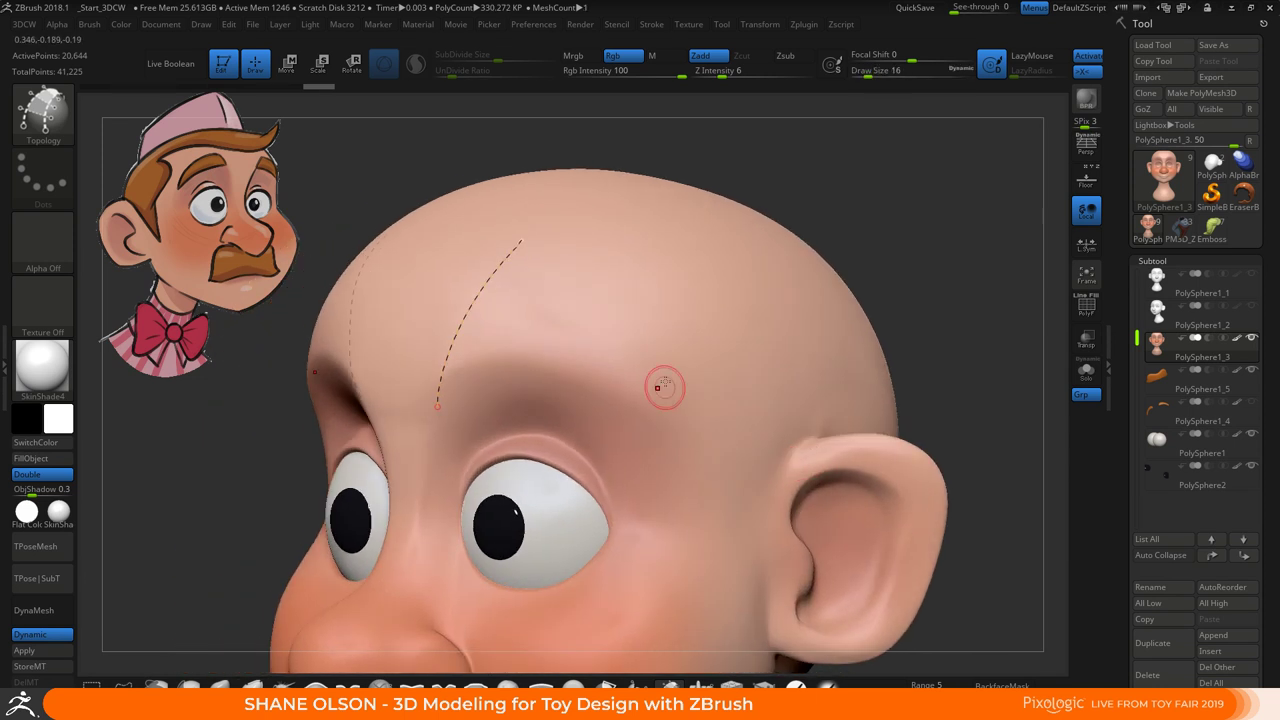
left_click_drag(656, 326, 647, 476)
mouse_move(402, 388)
left_mouse_down()
mouse_move(447, 367)
mouse_move(588, 372)
mouse_move(680, 460)
left_mouse_up()
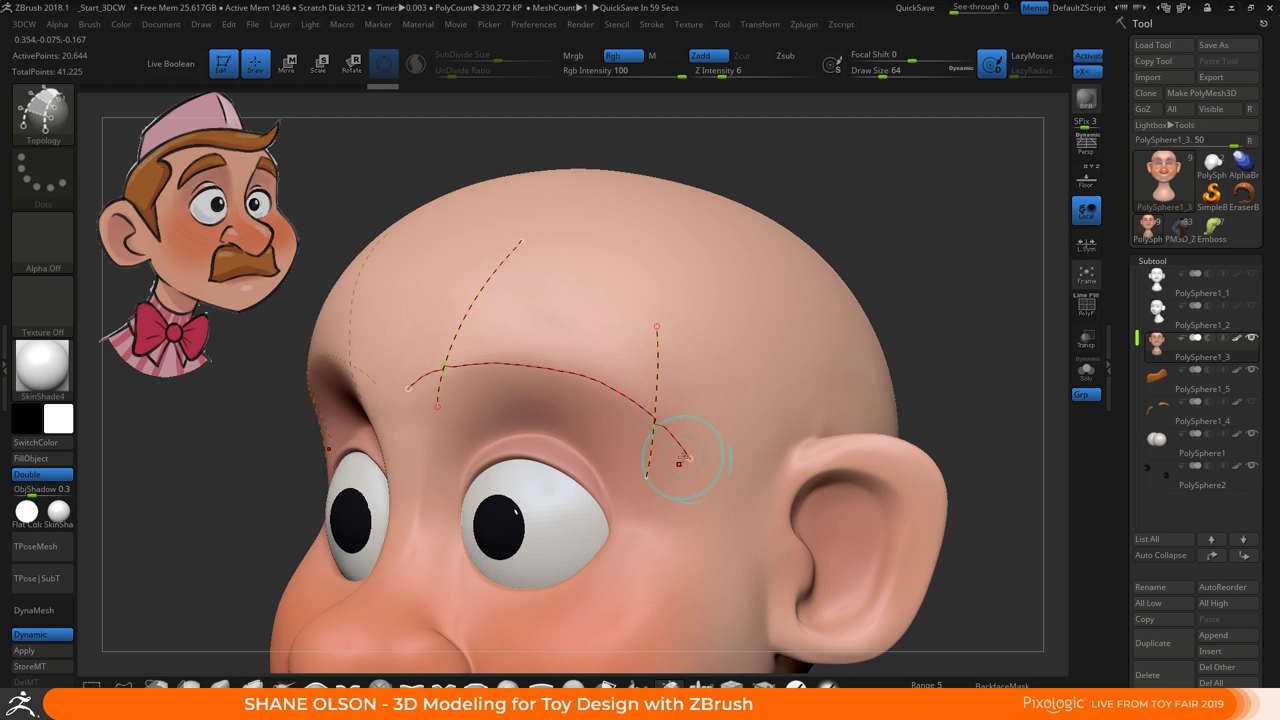
key("bracketleft")
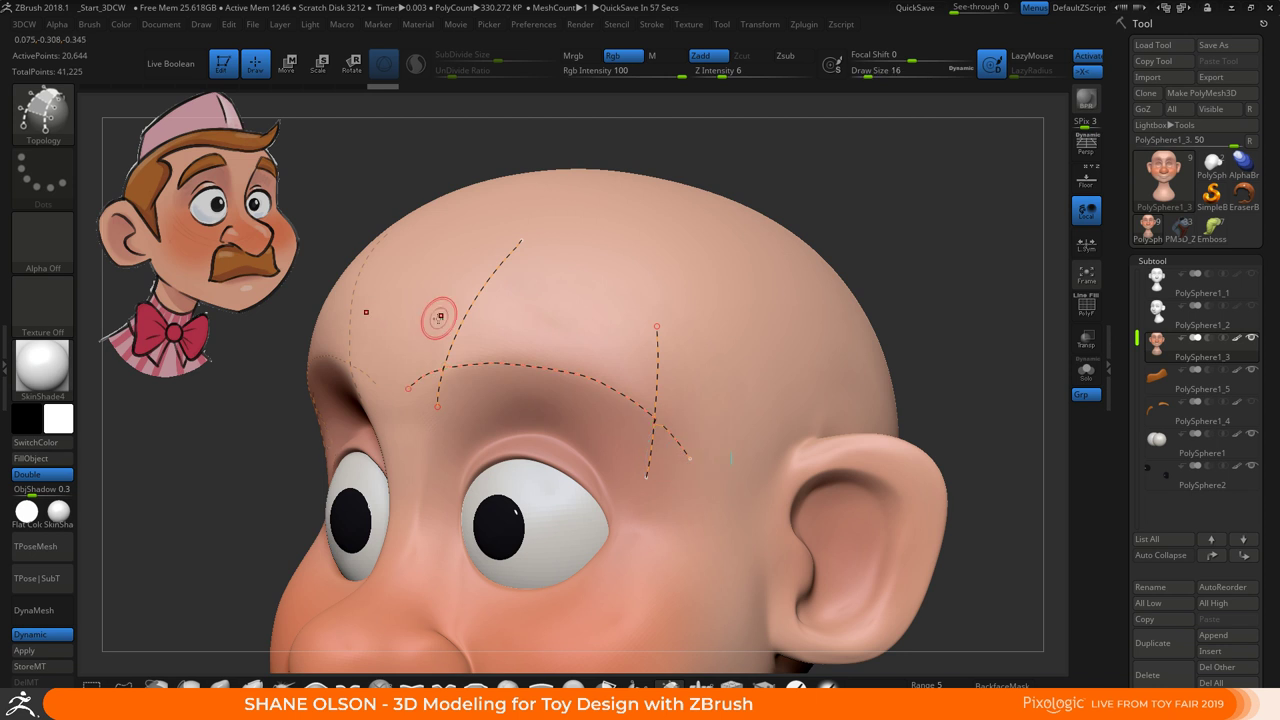
mouse_move(428, 320)
left_mouse_down()
mouse_move(548, 322)
mouse_move(617, 353)
mouse_move(688, 444)
left_mouse_up()
key("bracketright")
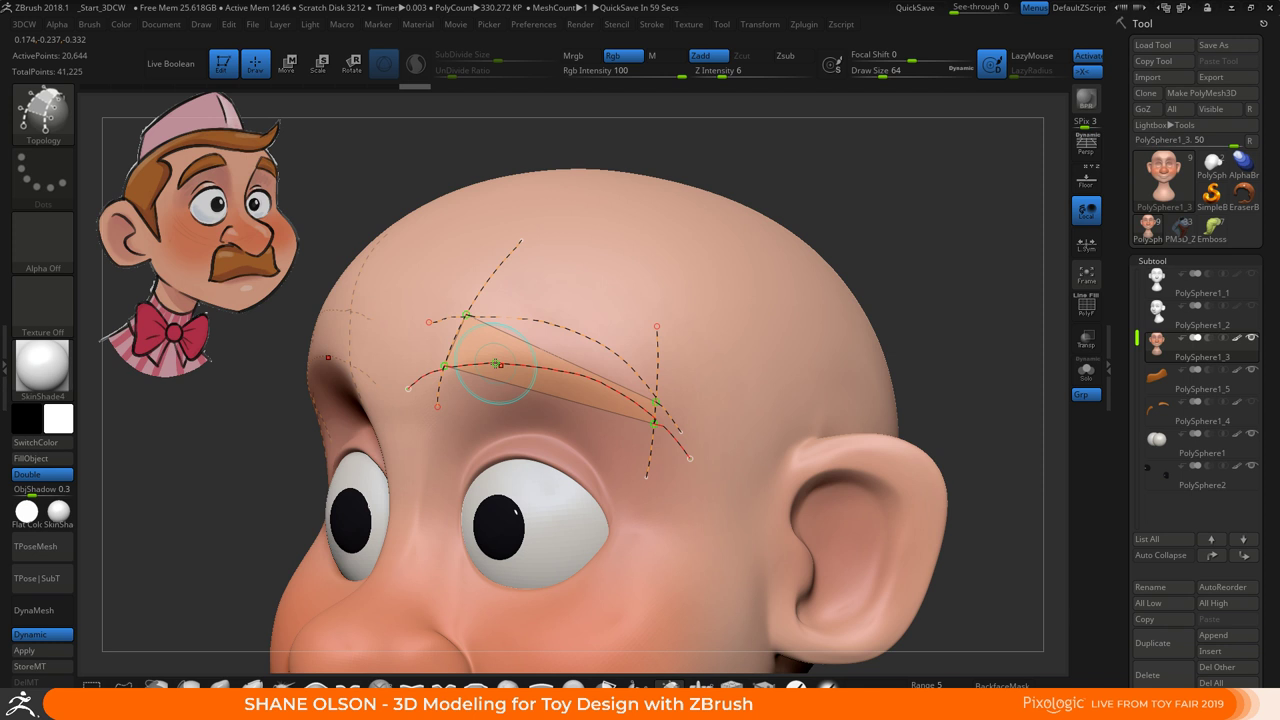
key("bracketleft")
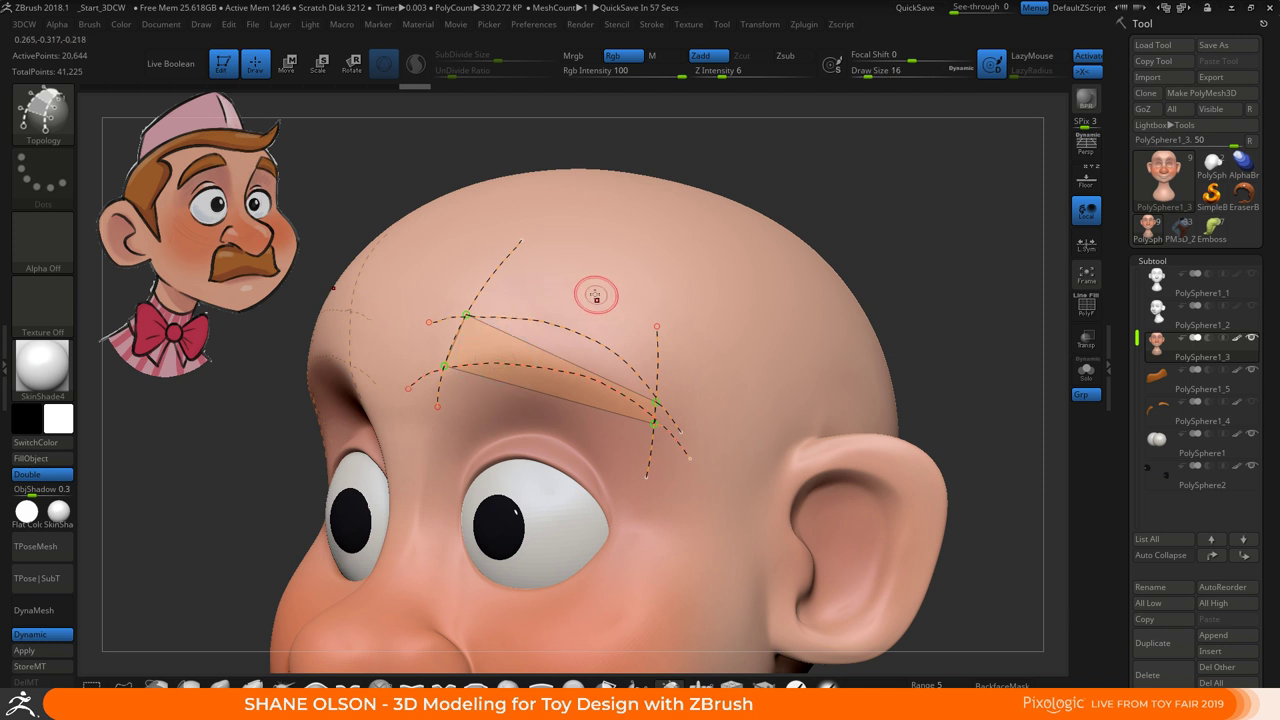
Divide the eyebrow outline with five cross curves and trim off the overhanging curve ends
left_click_drag(576, 284, 528, 420)
left_click_drag(539, 292, 494, 404)
left_click_drag(503, 289, 466, 390)
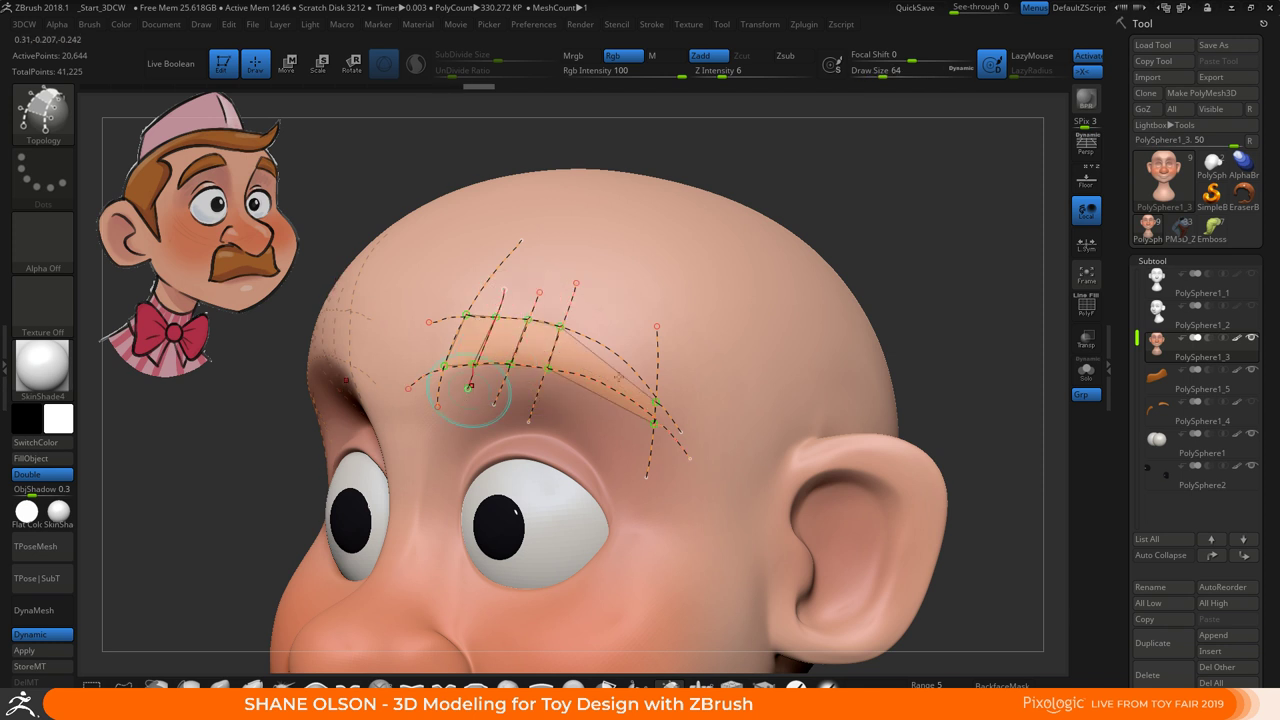
left_click_drag(606, 317, 570, 414)
left_click_drag(634, 342, 609, 433)
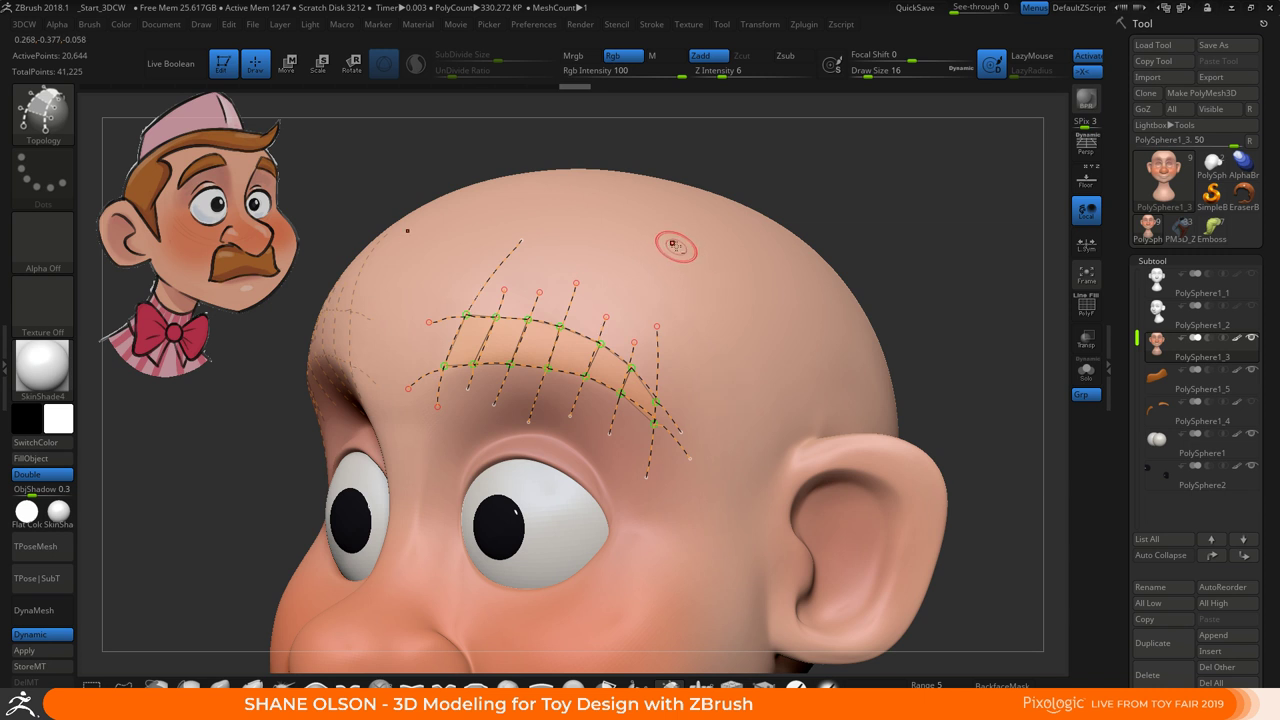
left_click_drag(677, 244, 716, 359, "alt")
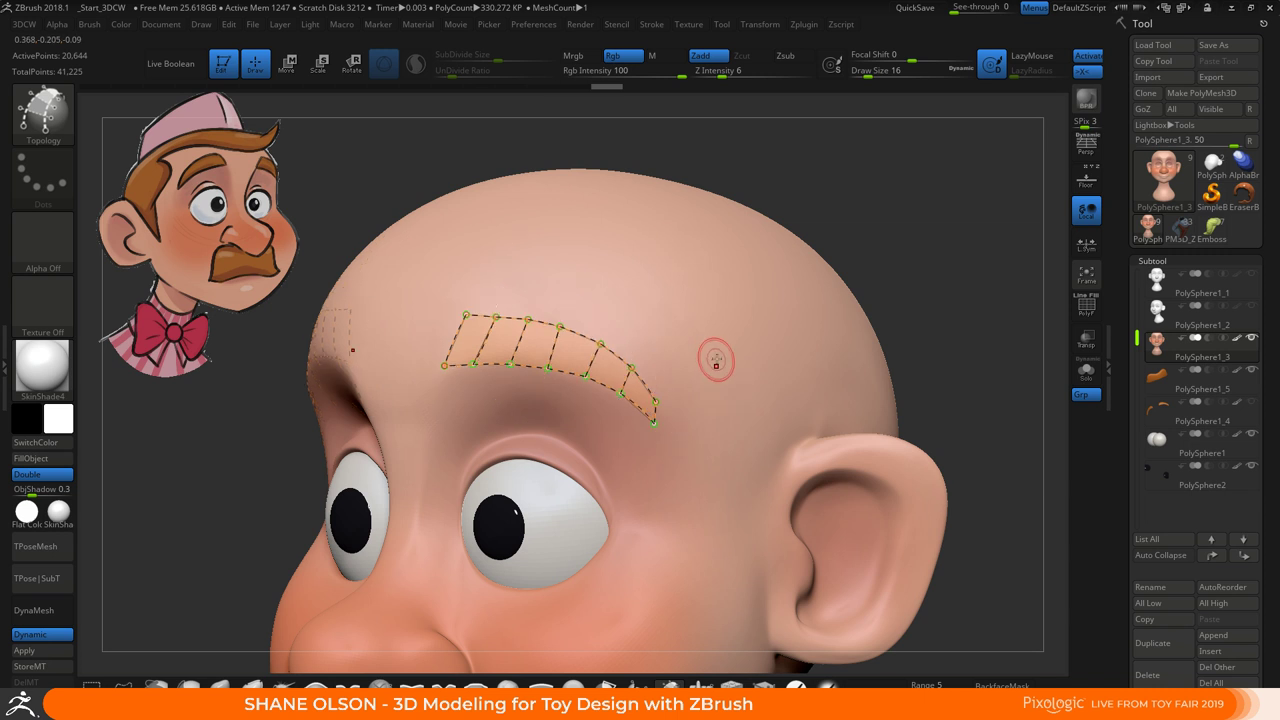
mouse_move(716, 359)
right_mouse_down()
mouse_move(788, 362)
mouse_move(708, 365)
right_mouse_up()
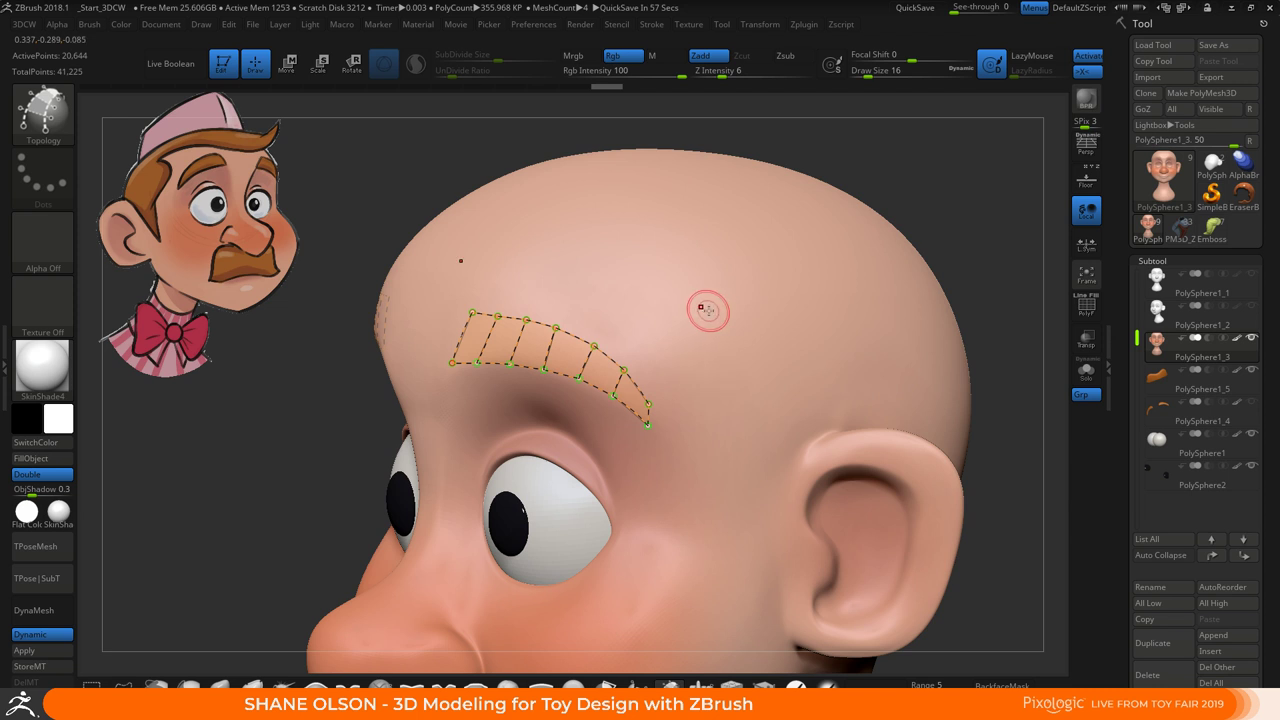
Set the draw size to 22 and generate a thickened eyebrow mesh from the Topology curve outline
key("s")
left_click_drag(706, 307, 708, 307)
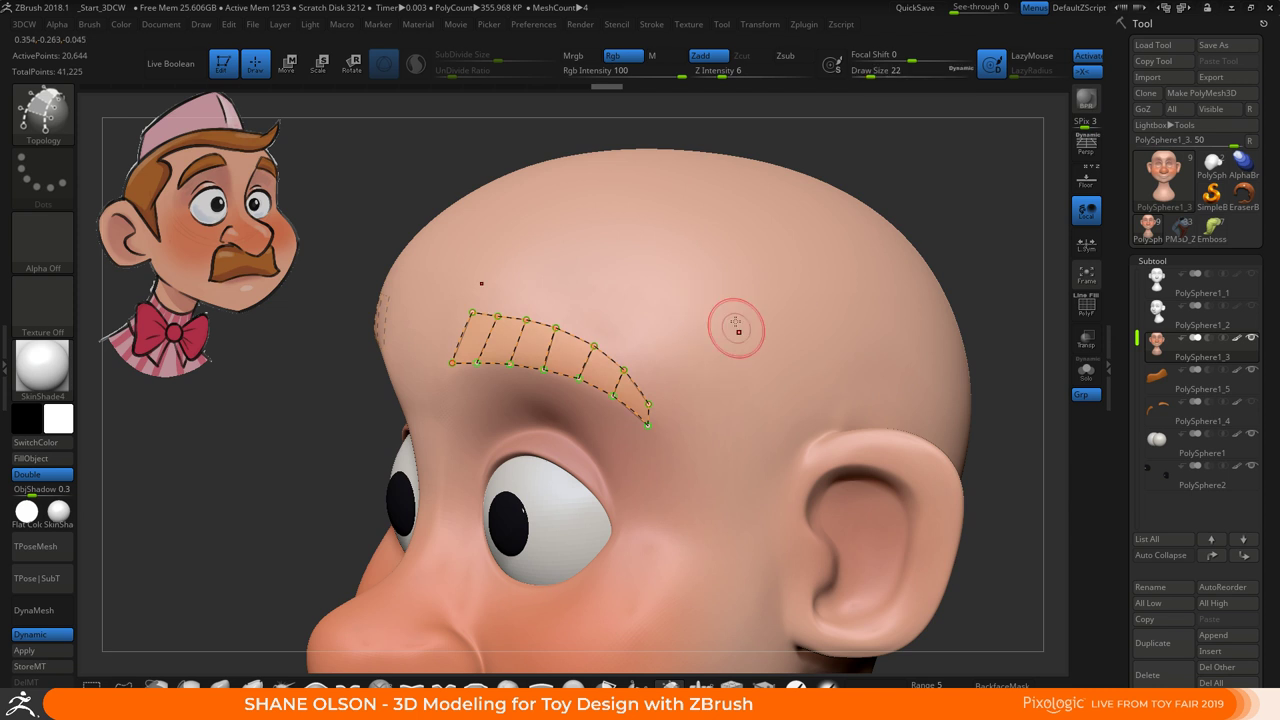
left_click(681, 299)
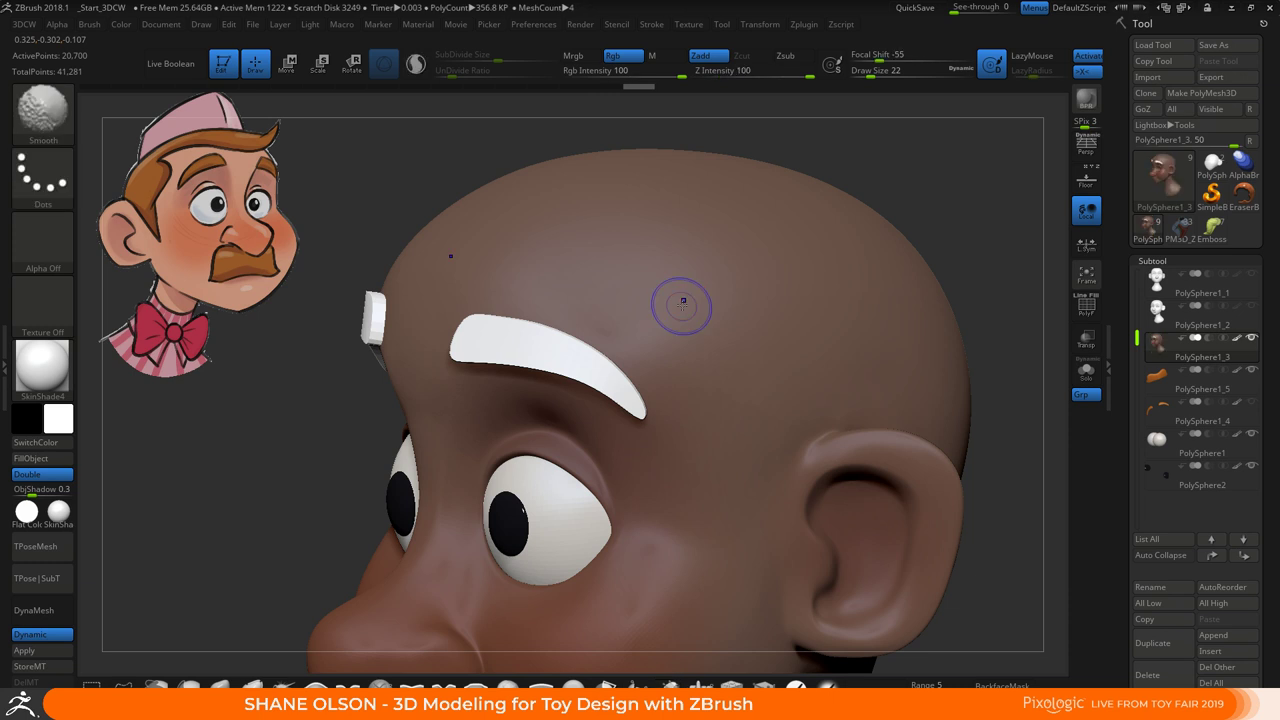
Turn on the polyframe display and examine the generated eyebrows' topology and thickness from front, side and close-up views
key("shift+f")
right_click_drag(712, 353, 761, 328)
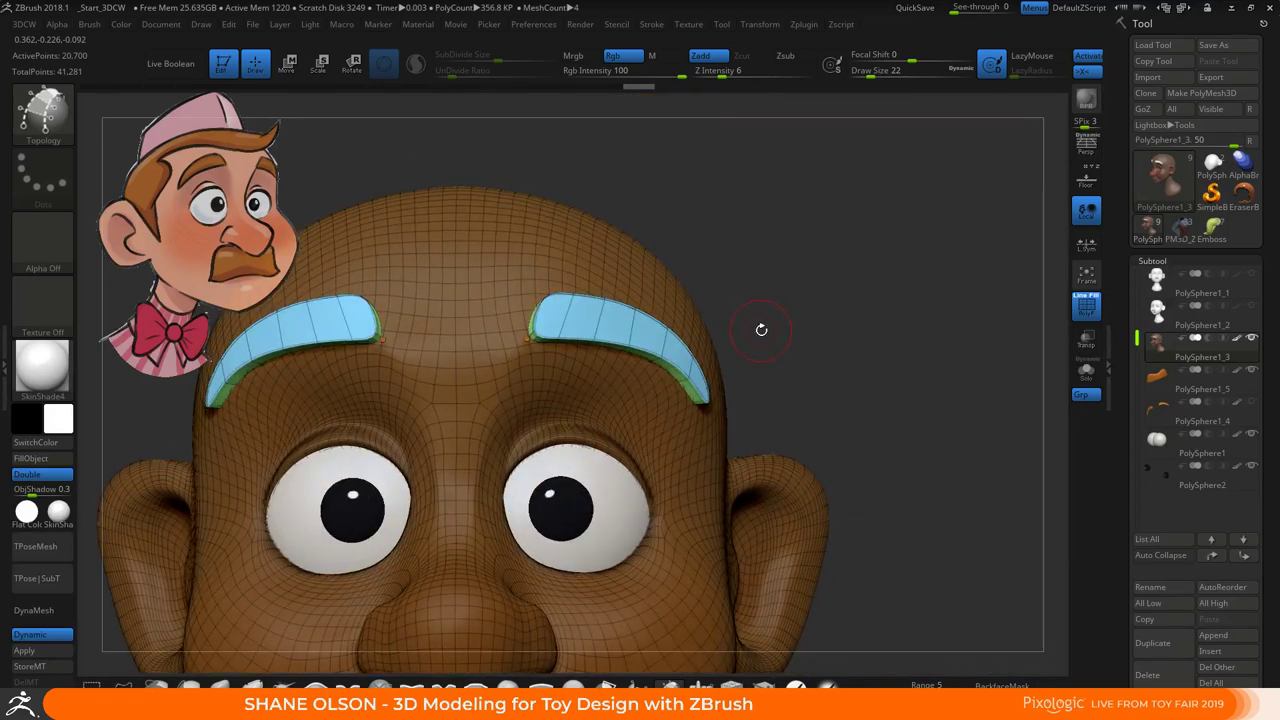
right_click_drag(805, 350, 825, 326, "alt")
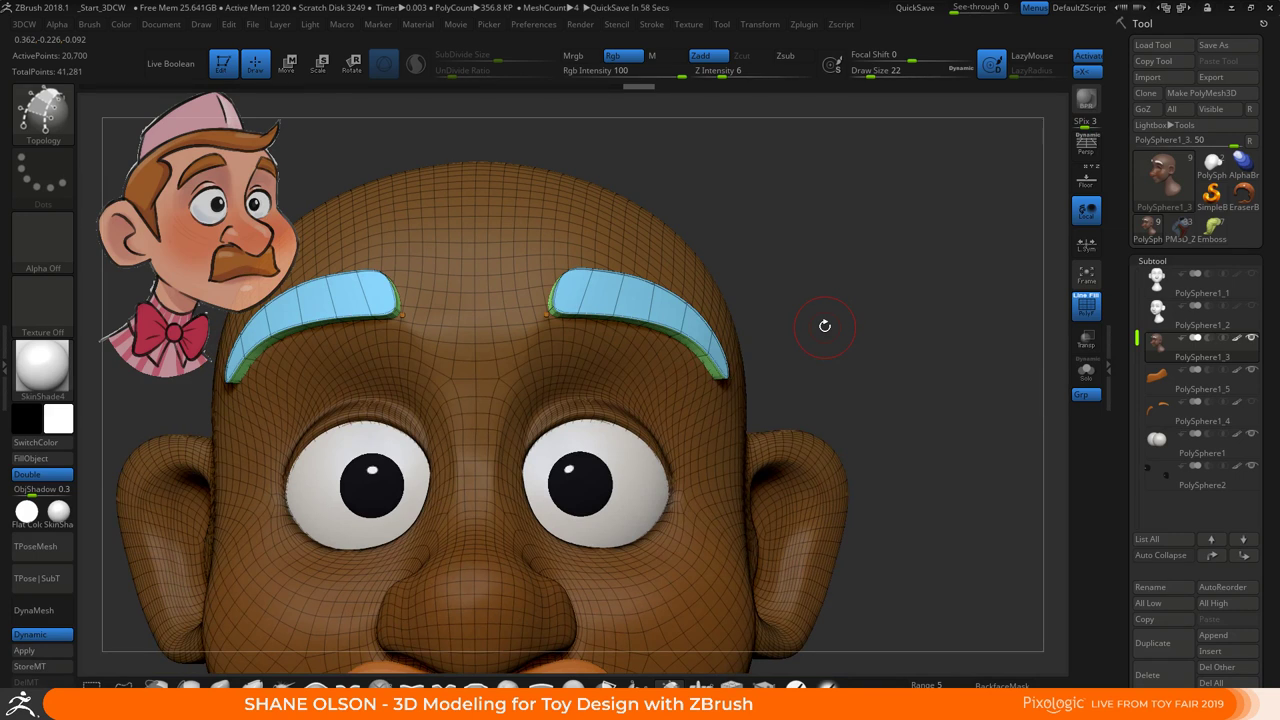
mouse_move(812, 379)
left_mouse_down("alt")
mouse_move(798, 357)
mouse_move(806, 367)
left_mouse_up("alt")
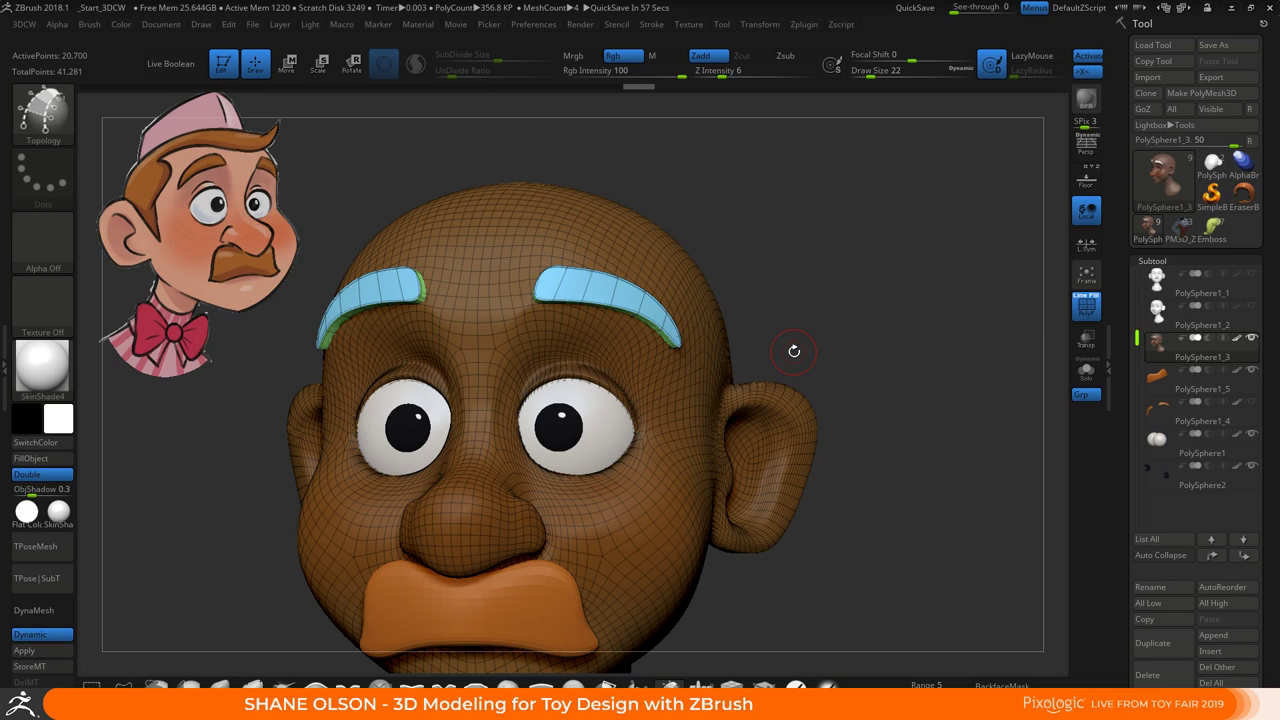
mouse_move(794, 353)
right_mouse_down()
mouse_move(716, 306)
mouse_move(689, 474)
mouse_move(385, 318)
right_mouse_up()
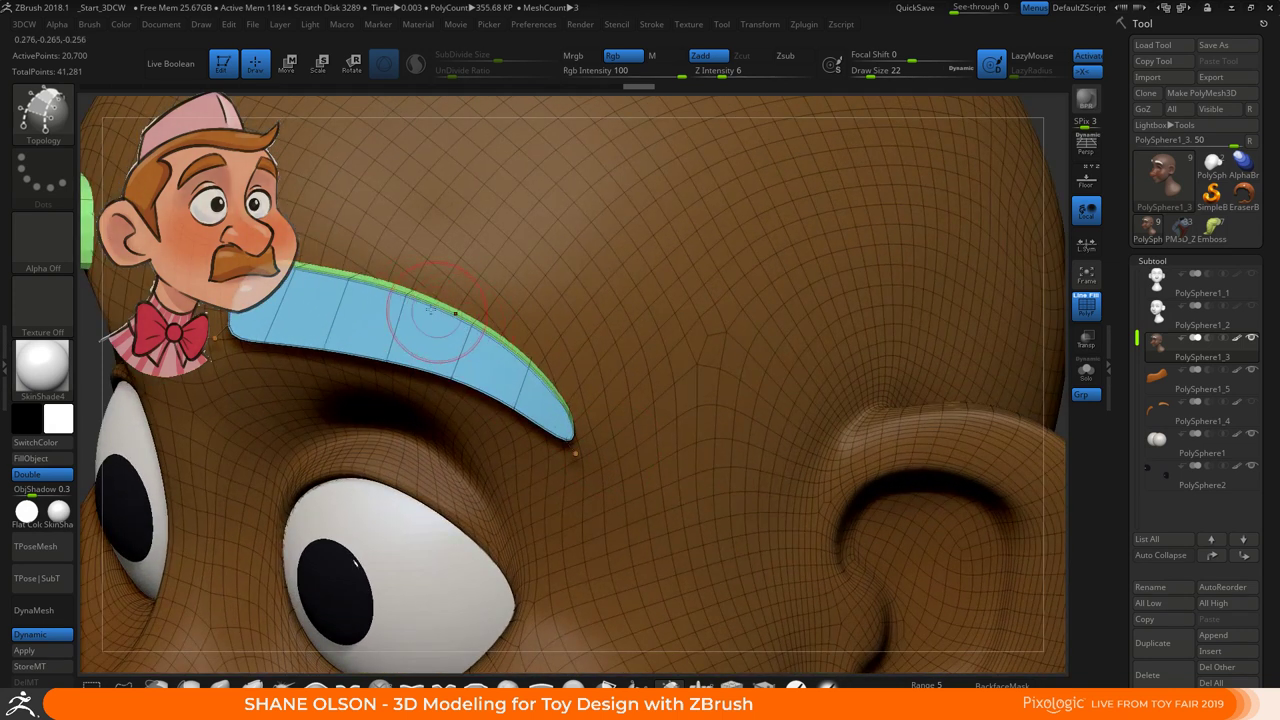
right_click_drag(497, 342, 462, 334)
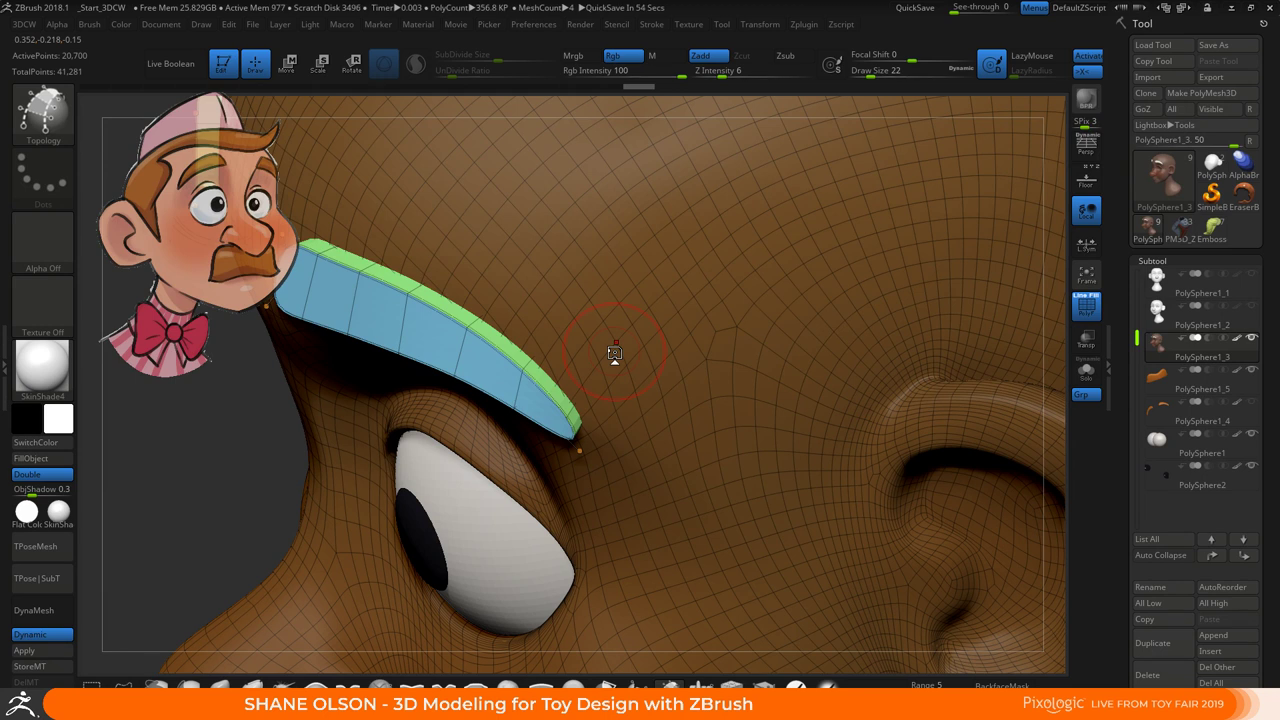
right_click_drag(677, 371, 514, 338, "ctrl")
right_click_drag(514, 338, 466, 294, "alt")
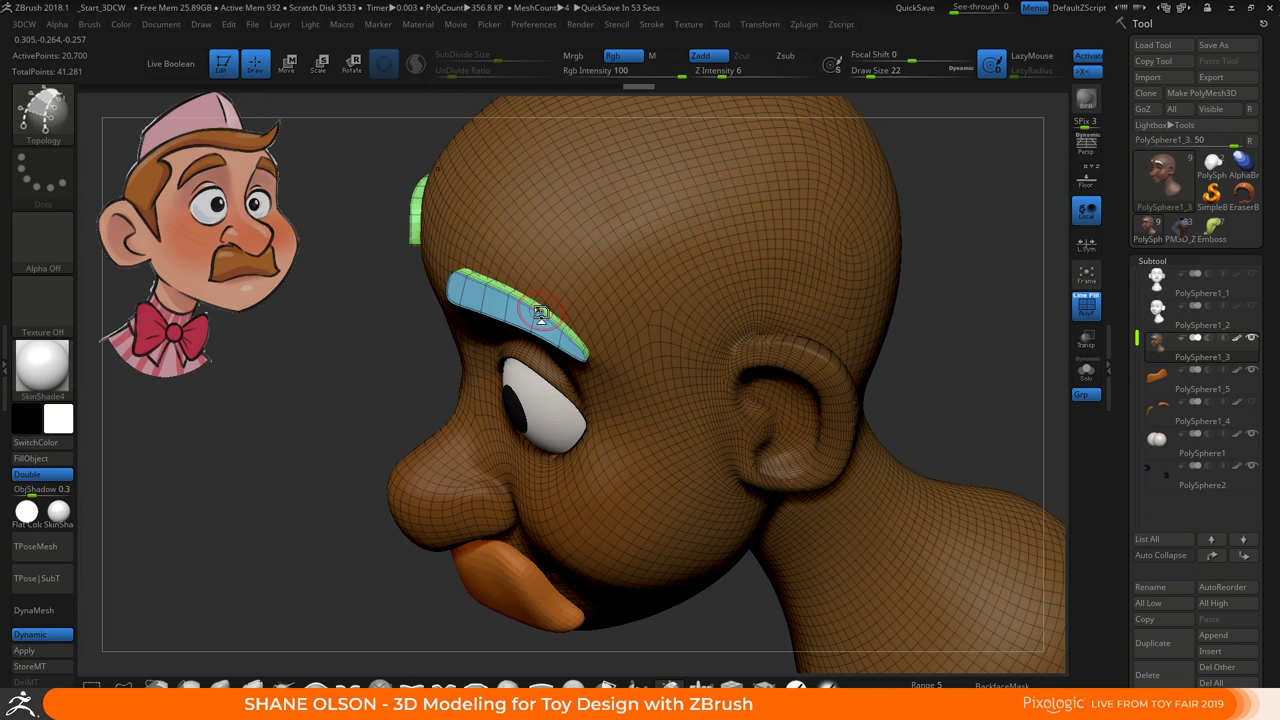
Split the unmasked eyebrow points into their own subtool and make that subtool active
key("space")
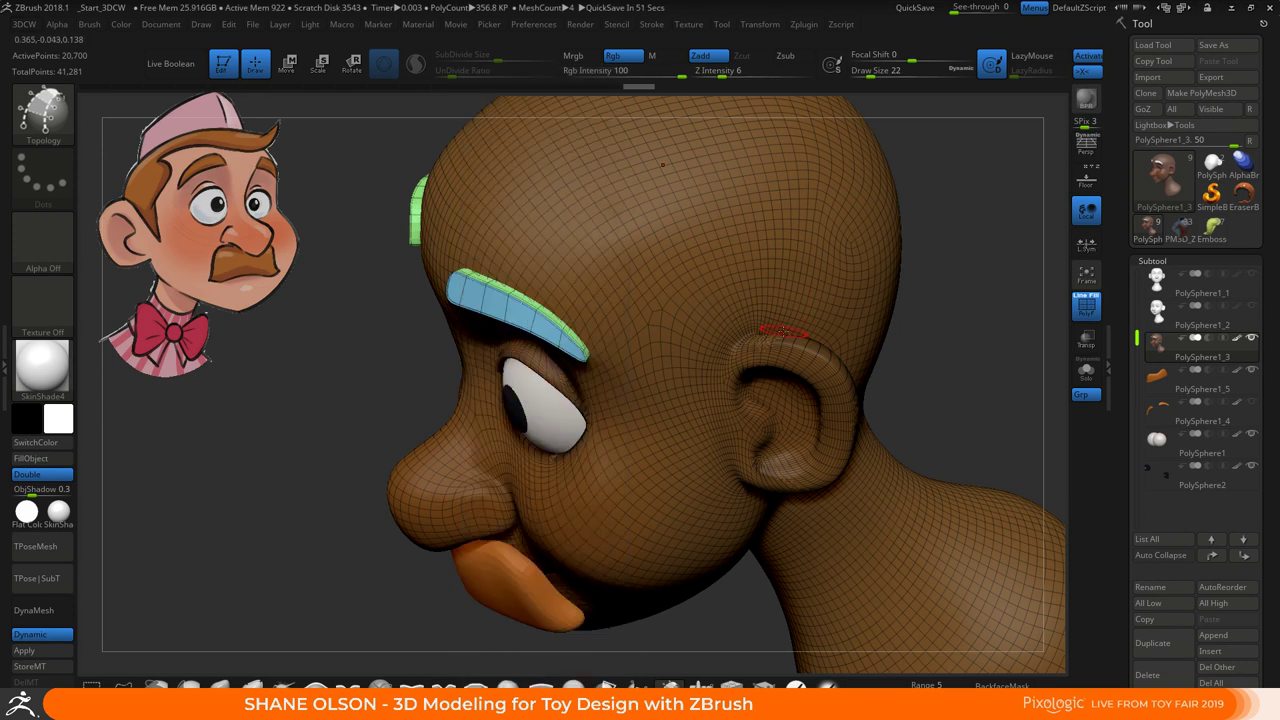
key("space")
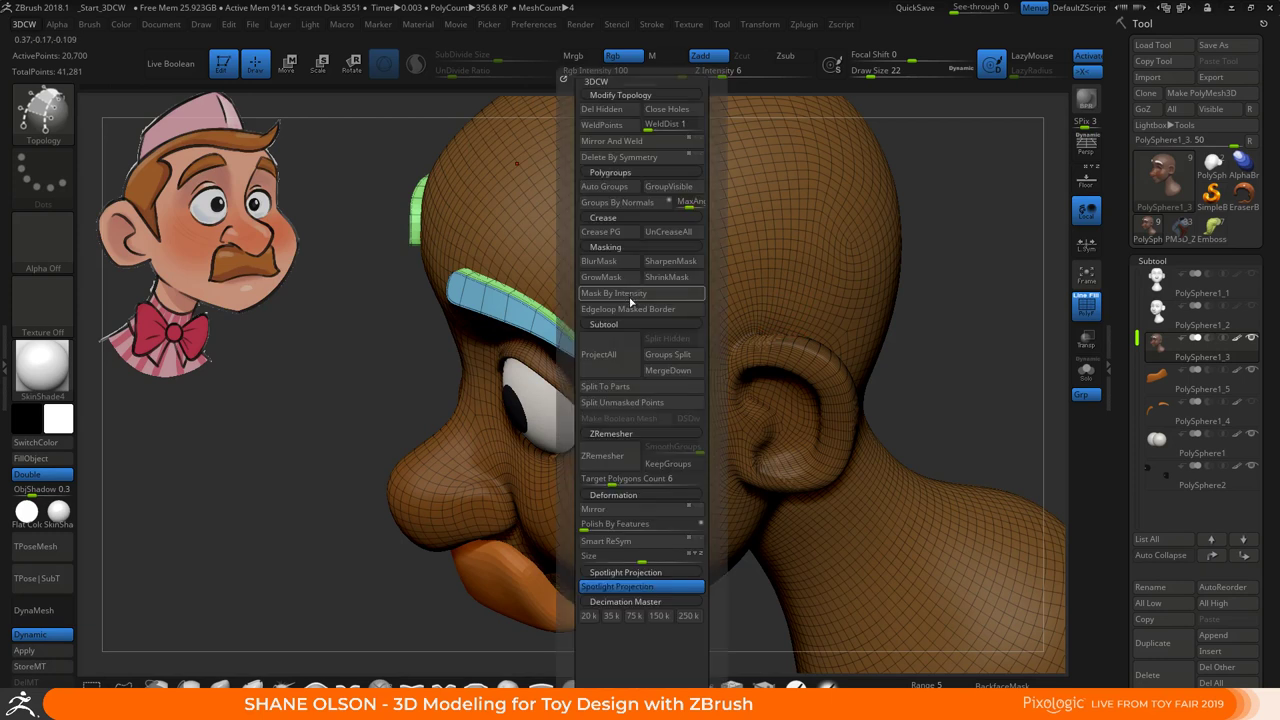
left_click(641, 410)
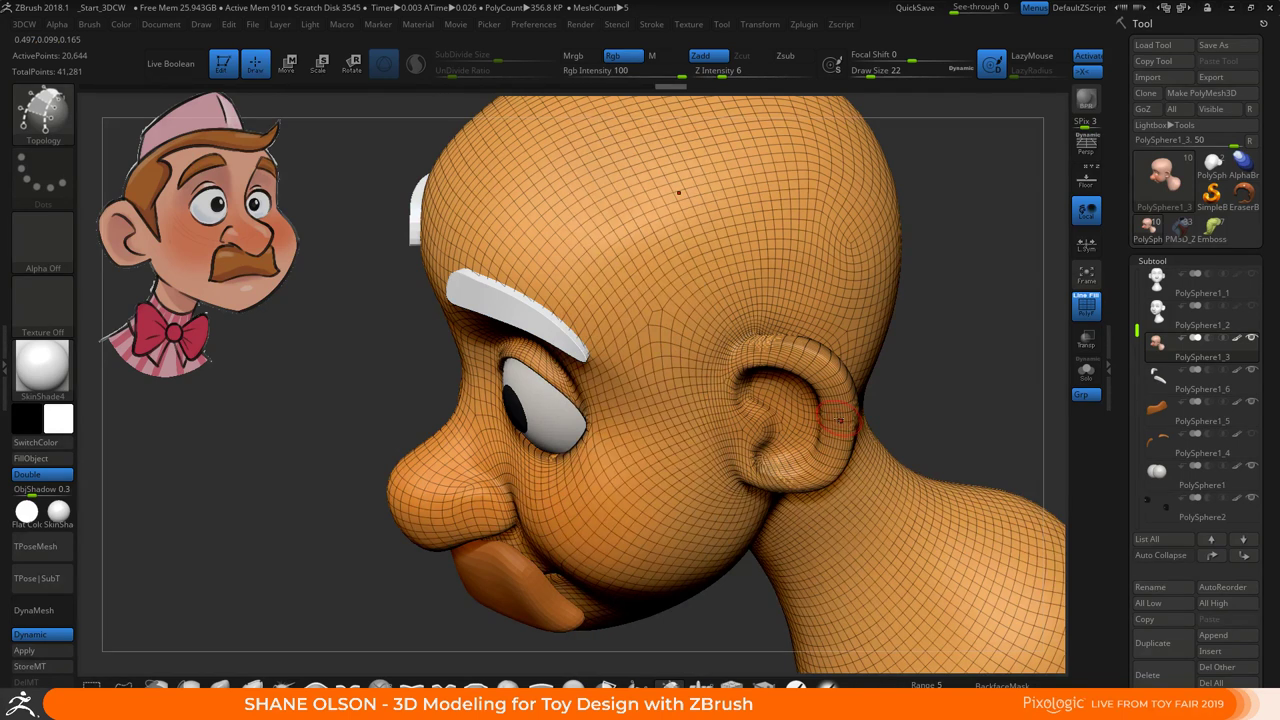
key("Down")
mouse_move(1159, 380)
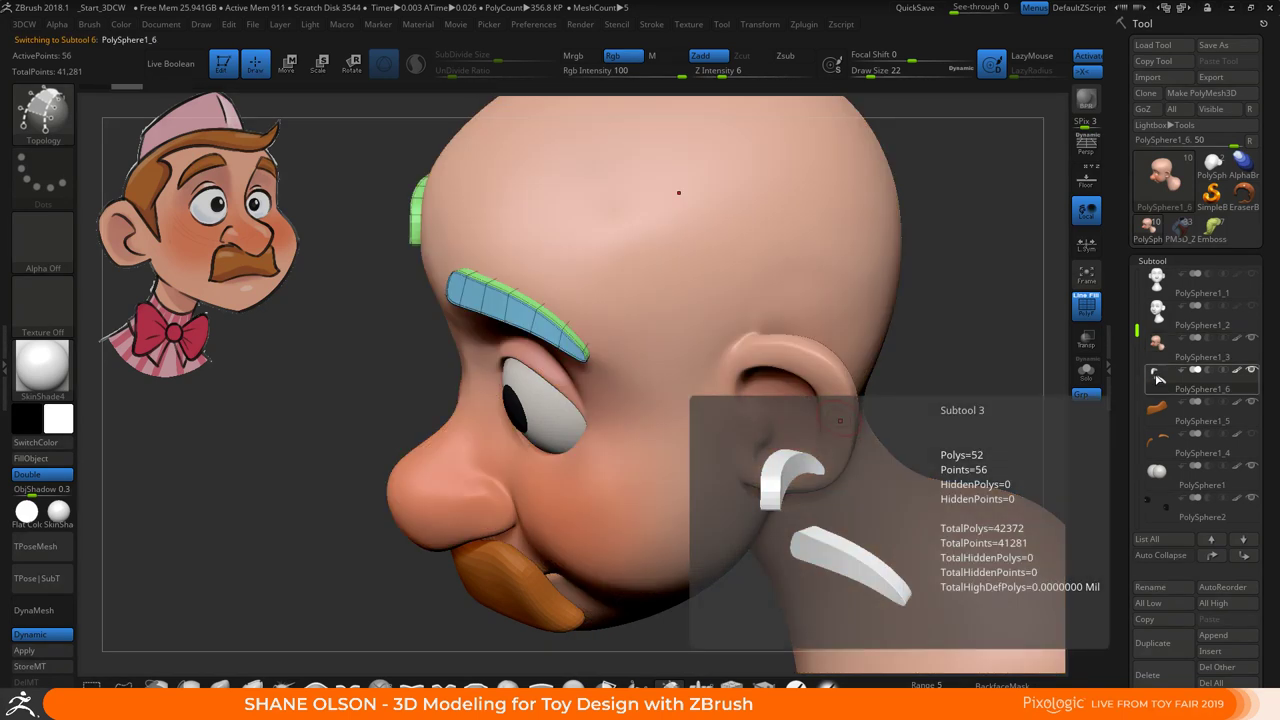
Remove all creases from the split-off eyebrow mesh and face the head to the front
left_click_drag(889, 343, 905, 310)
key("space")
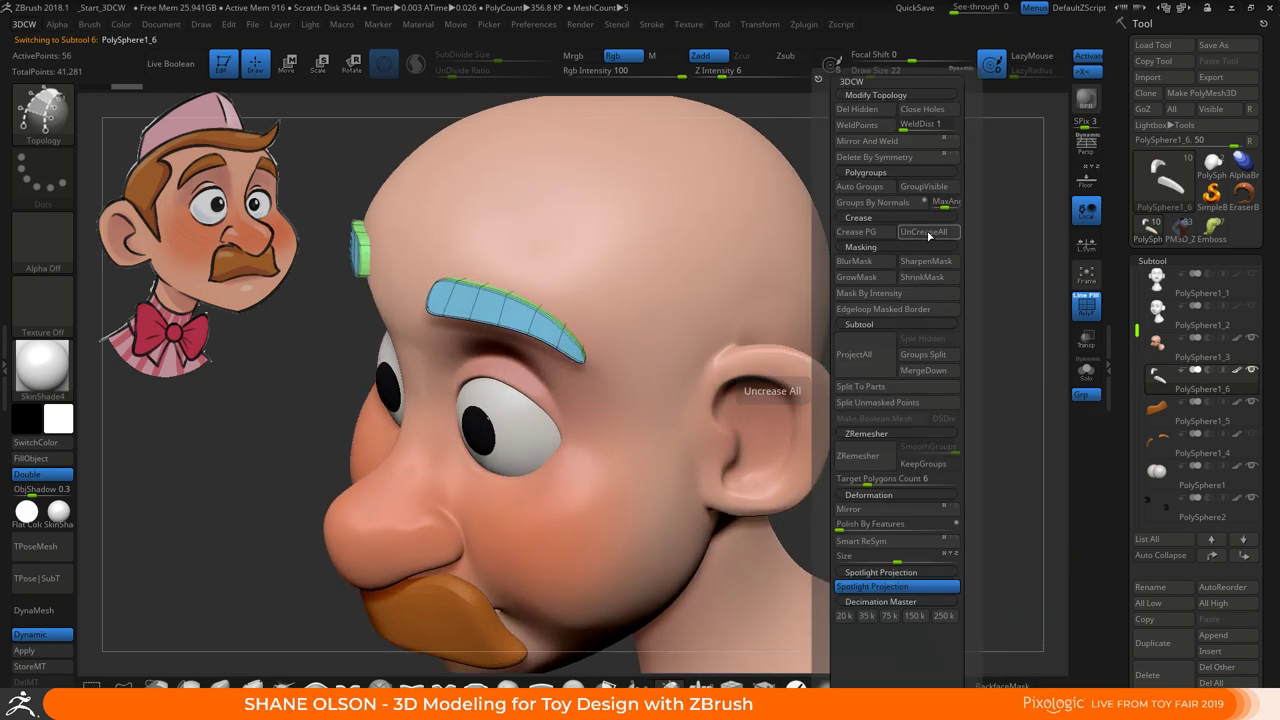
left_click(928, 233)
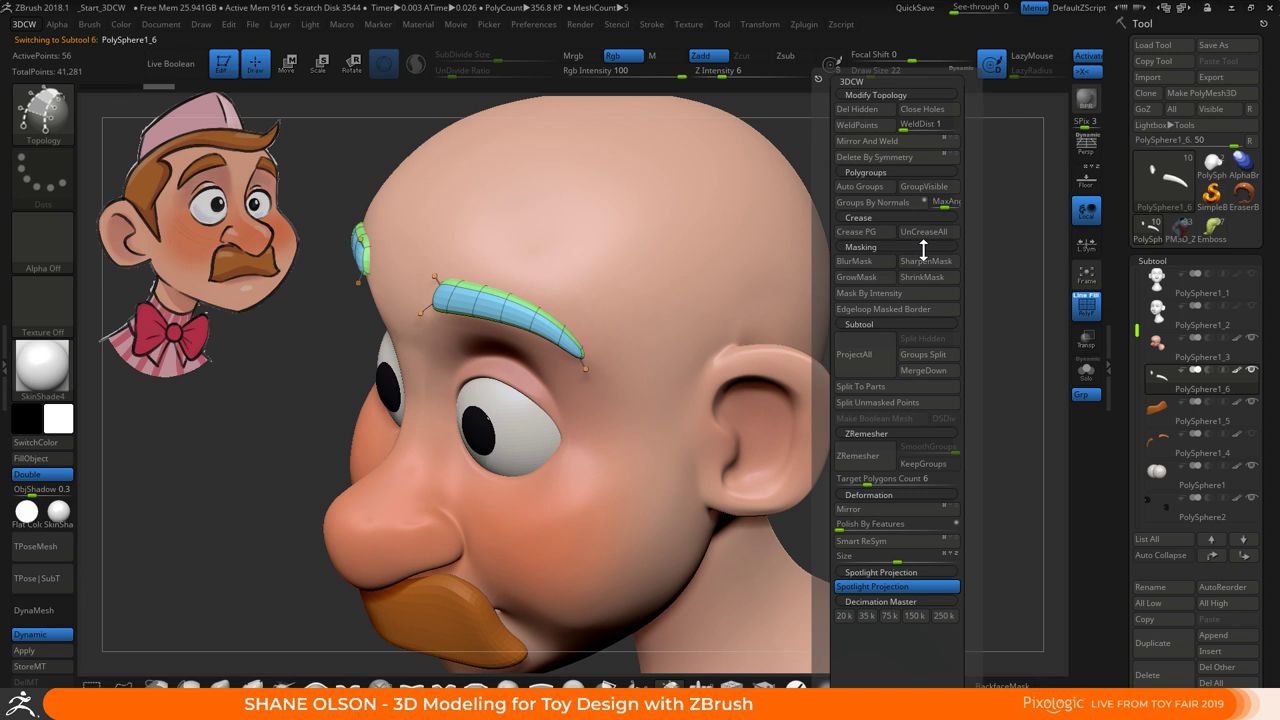
left_click_drag(934, 294, 870, 329)
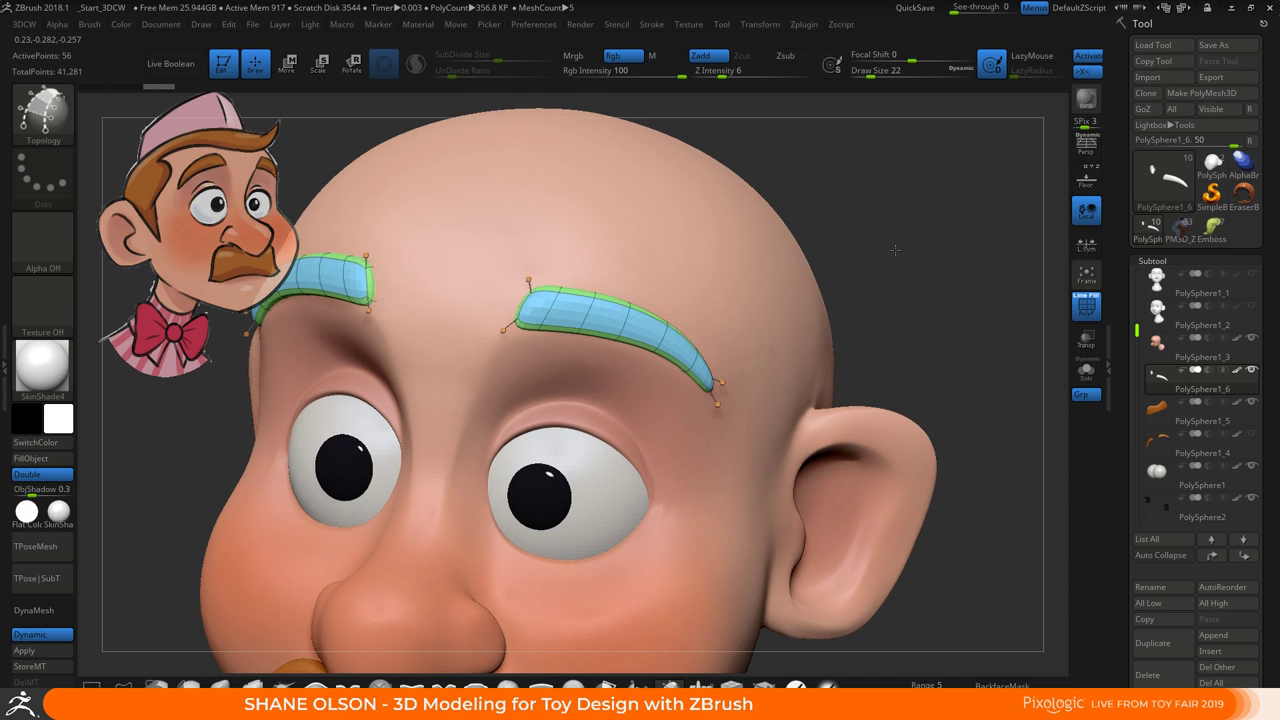
left_click_drag(850, 270, 894, 266, "shift")
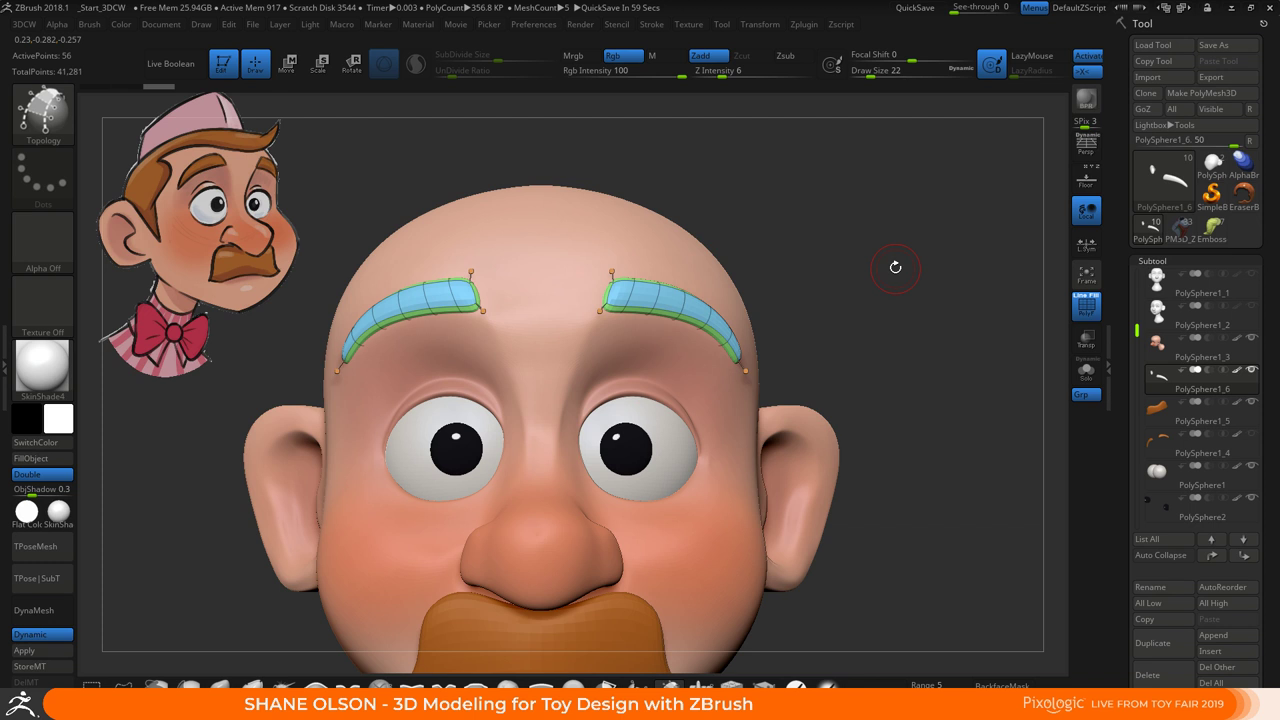
Toggle the polyframe display repeatedly to compare the eyebrows with and without wireframe, leaving it off
key("shift")
key("shift+f")
key("shift+f")
key("shift+f")
key("shift+f")
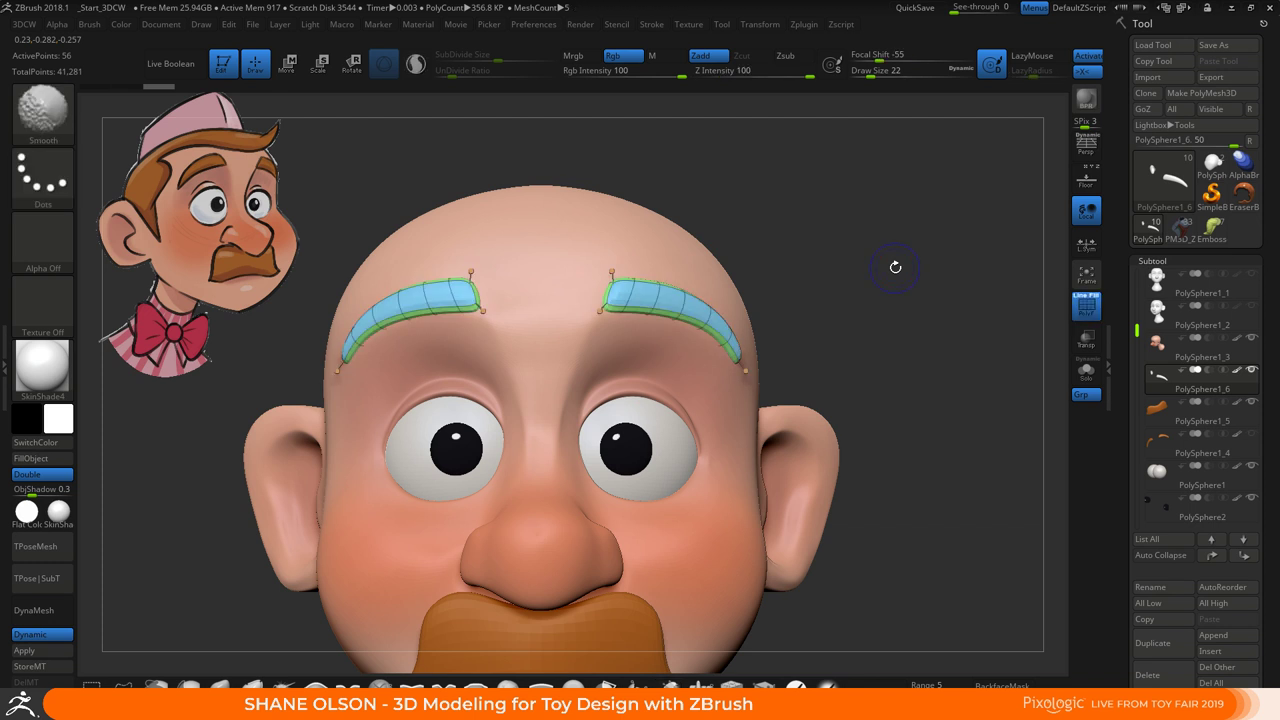
key("shift+f")
key("shift+f")
key("shift+f")
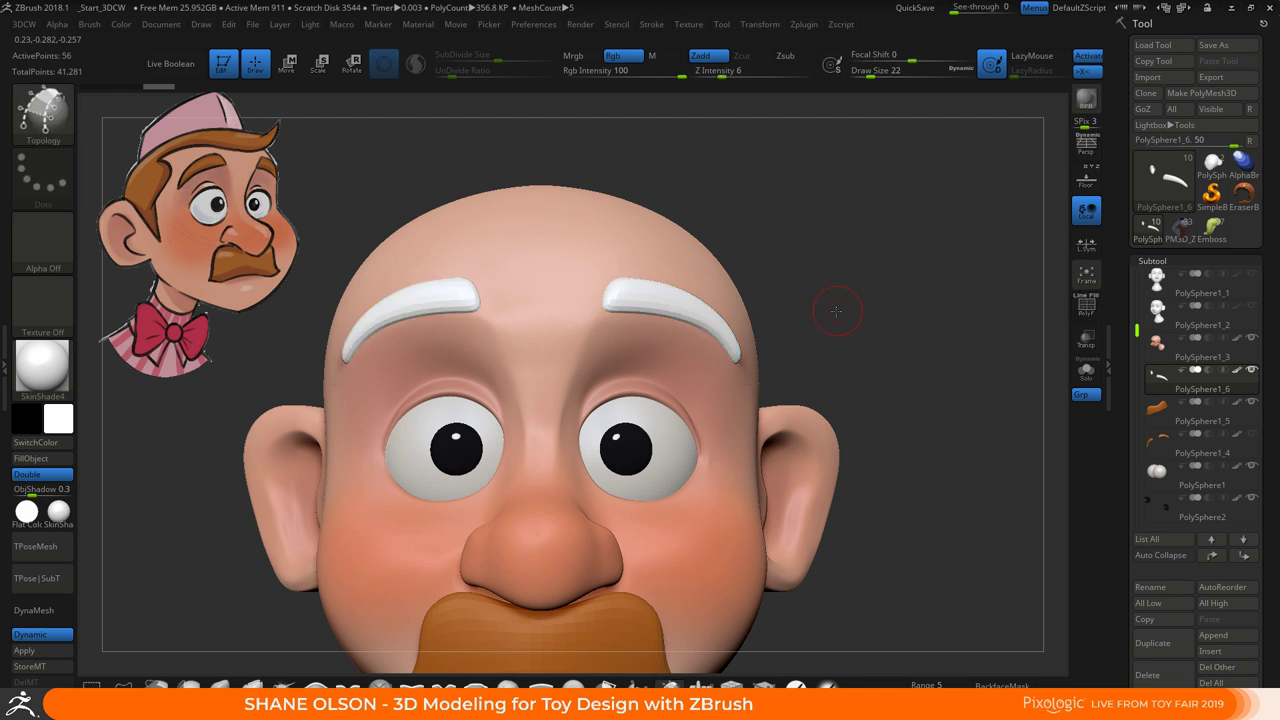
Sample the moustache's orange-brown colour, fill the eyebrow subtool with it, and review the head in three-quarter view
left_click_drag(836, 311, 838, 237, "alt")
key("c")
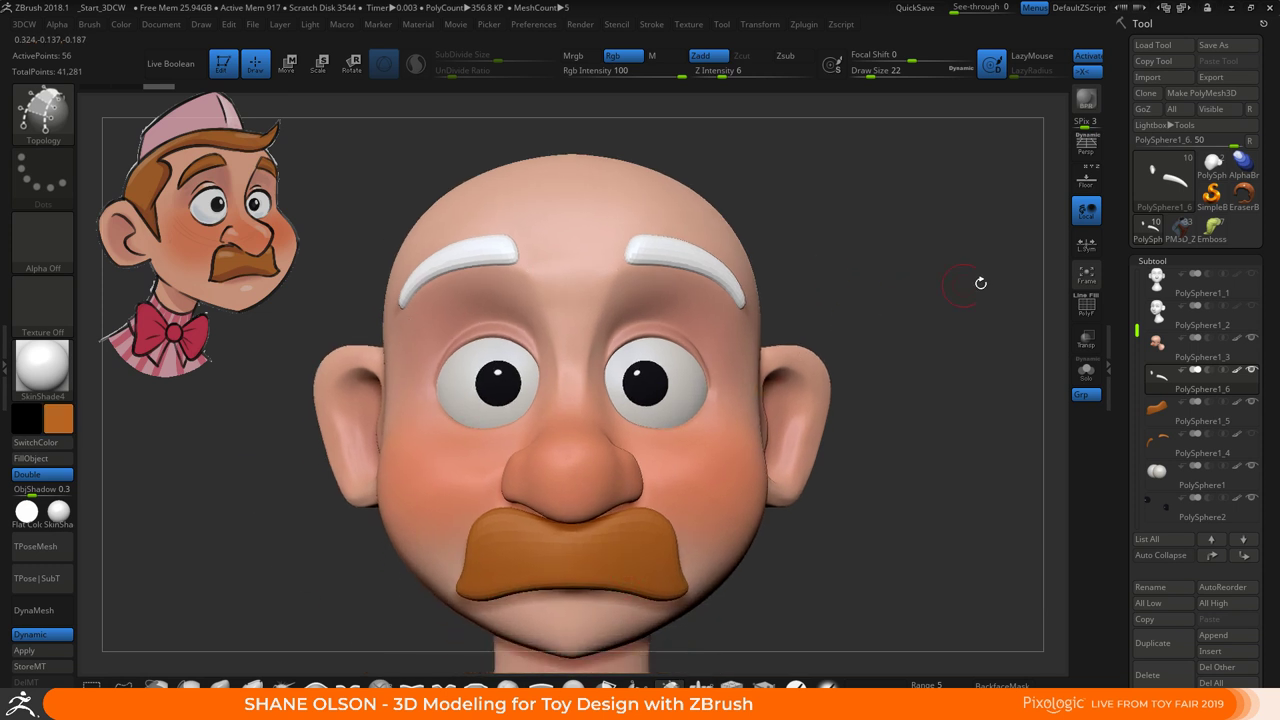
left_click(30, 458)
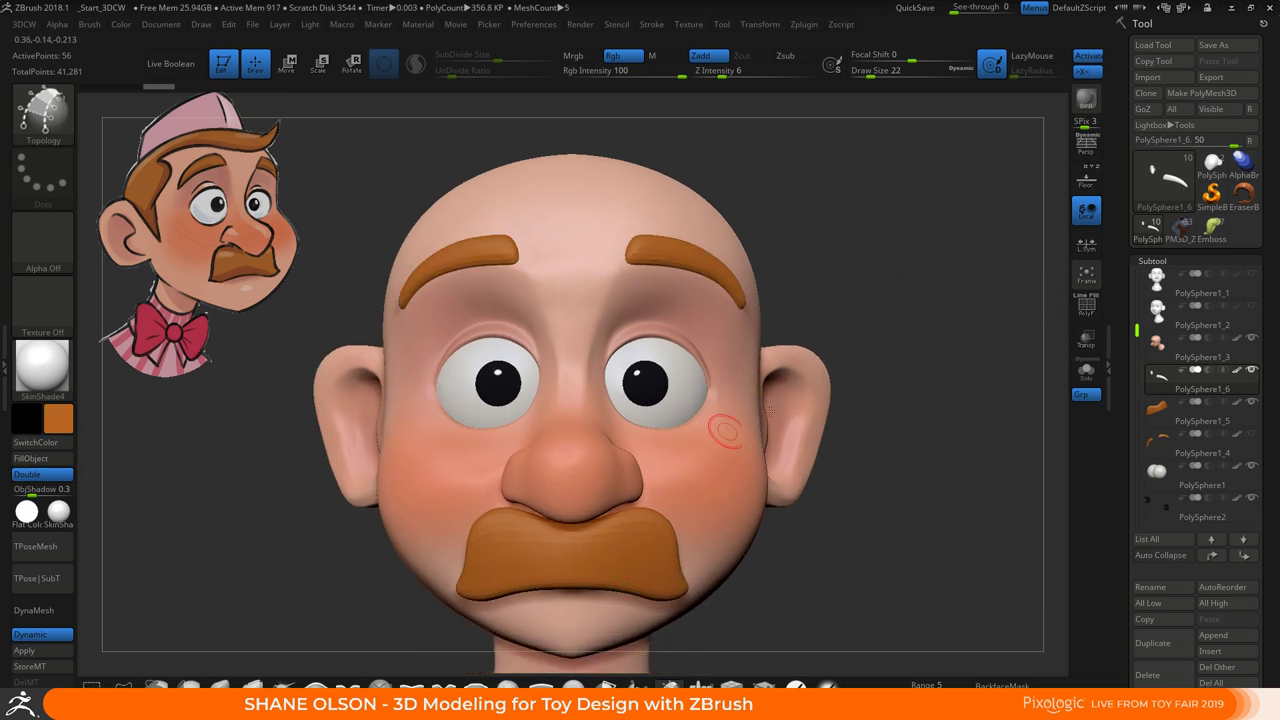
left_click_drag(845, 415, 909, 372)
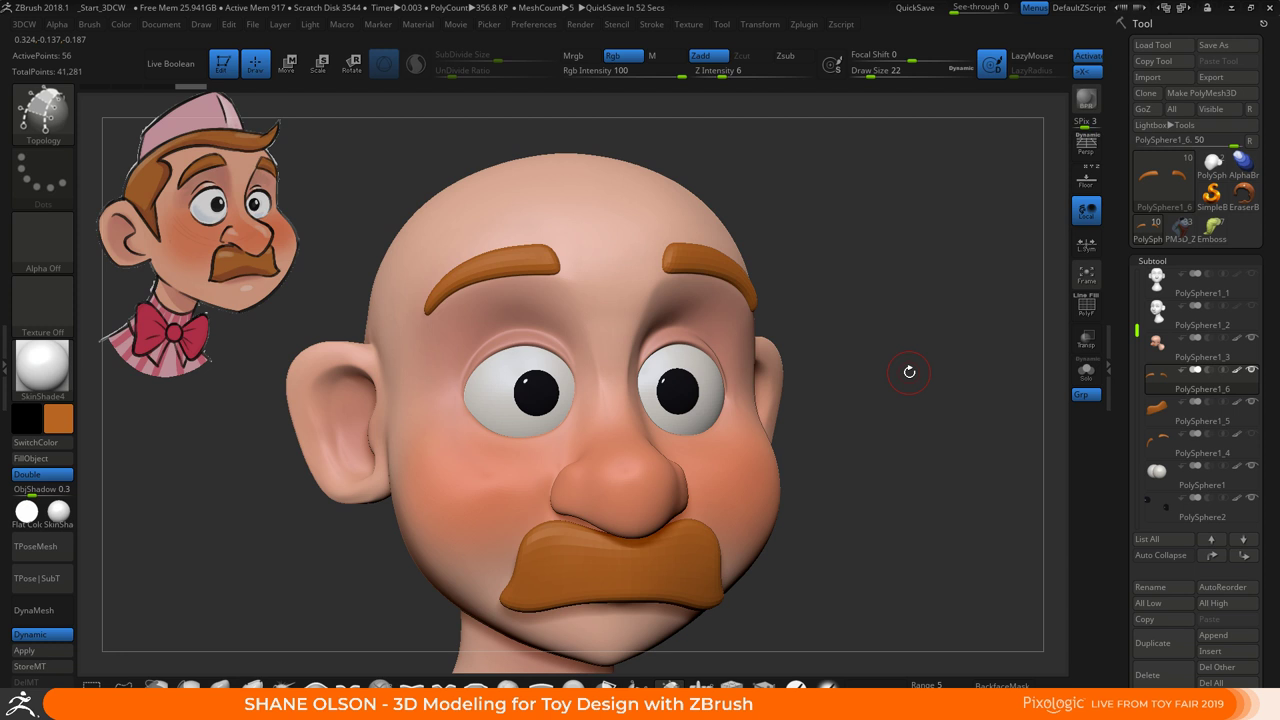
left_click_drag(834, 462, 813, 380, "alt")
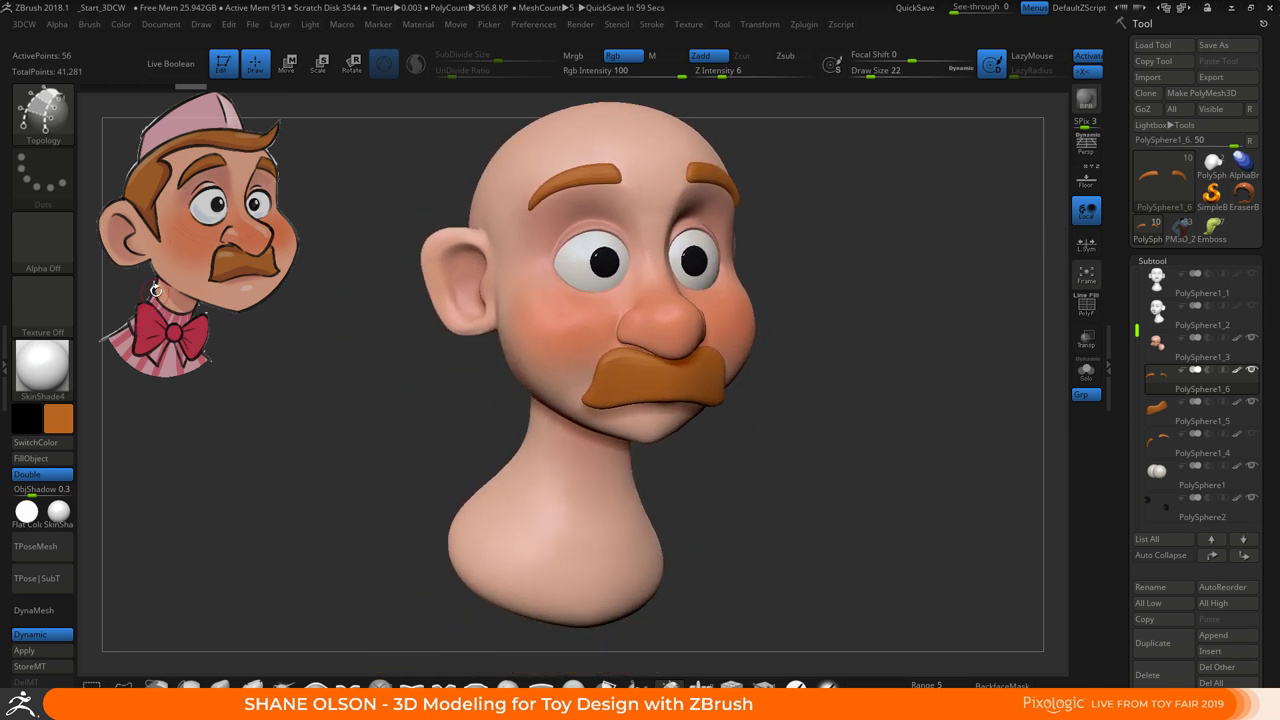
left_click_drag(793, 536, 804, 504, "alt")
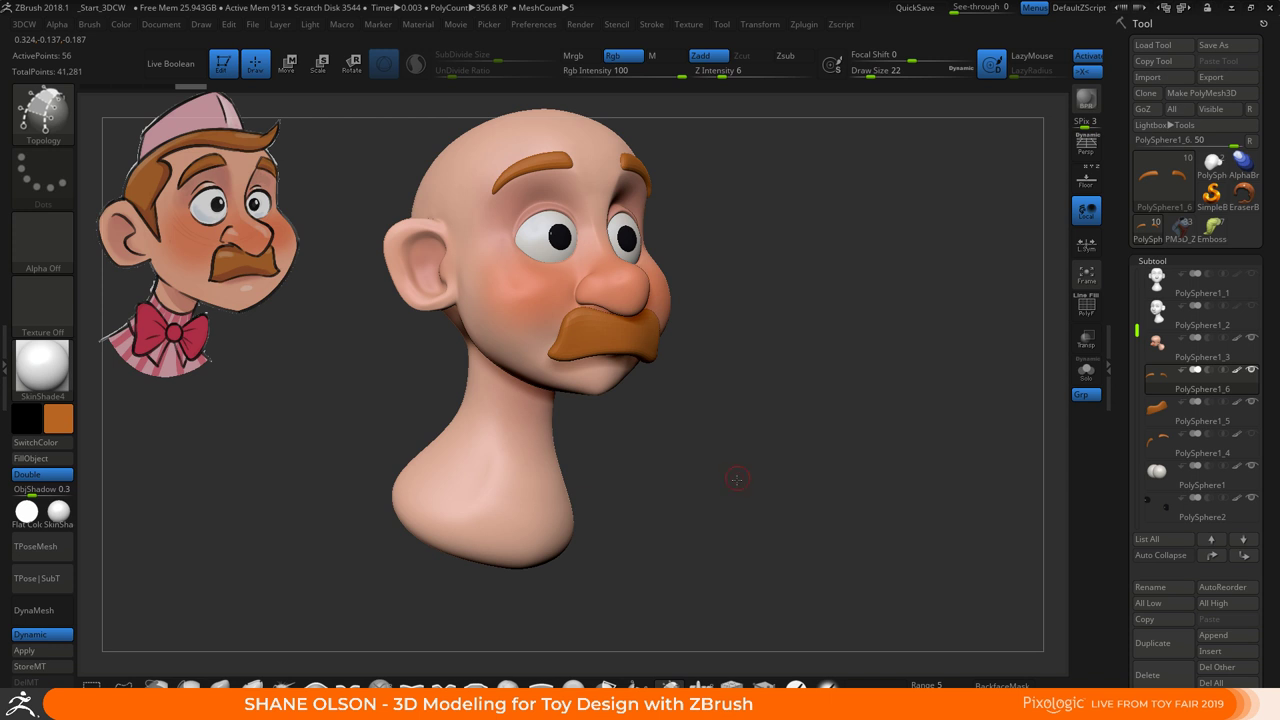
left_click_drag(736, 479, 703, 542, "alt")
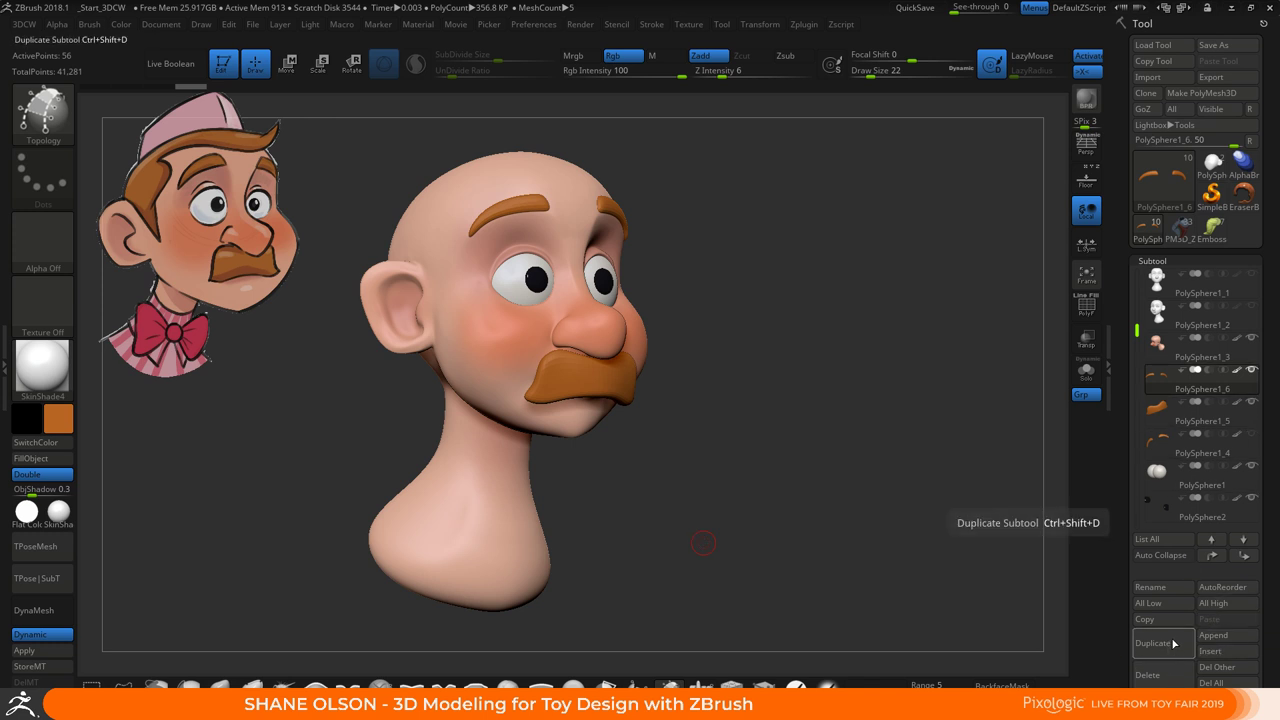
Delete the newly built eyebrow subtool and show the prepared PolySphere1_4 eyebrows again
left_click(1170, 678)
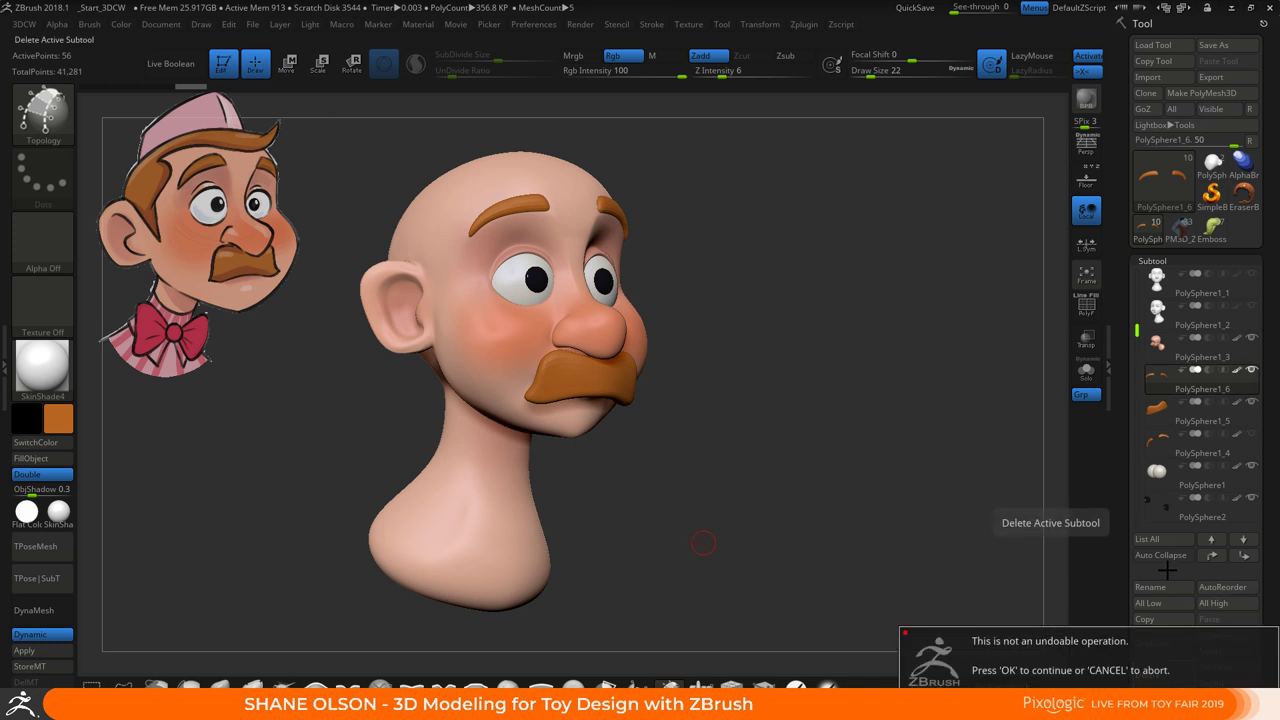
left_click(1036, 702)
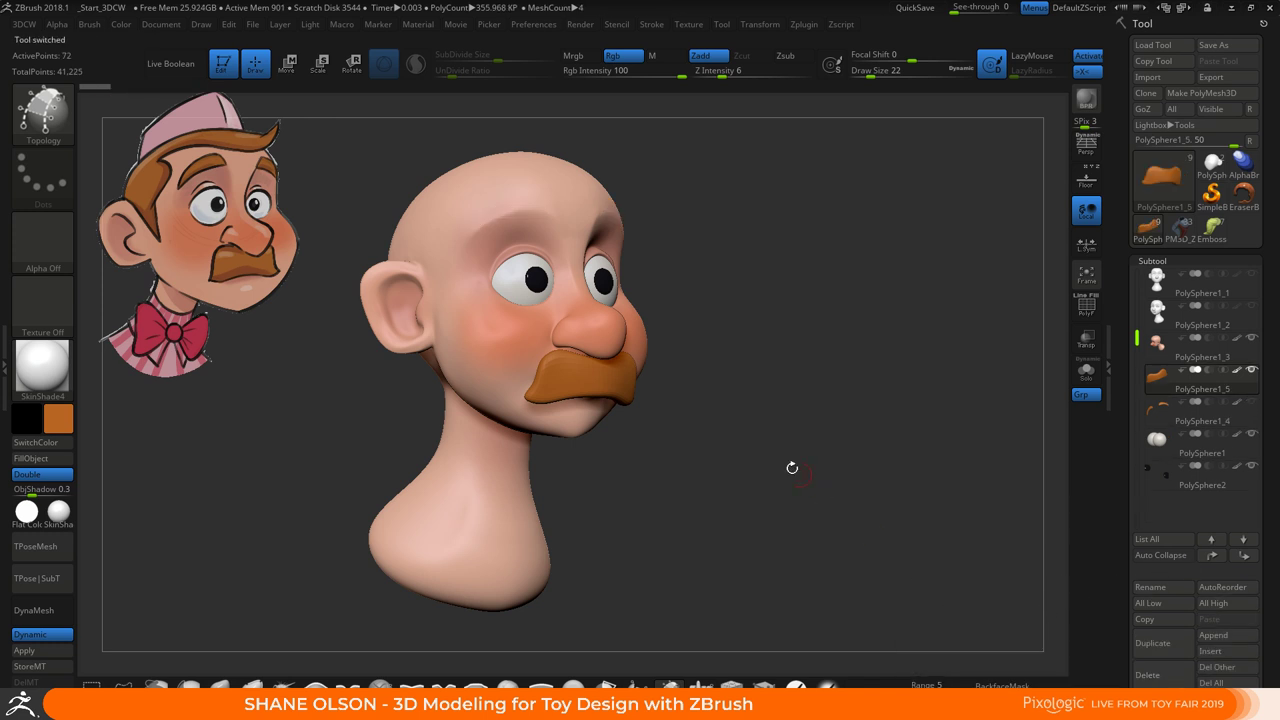
left_click(1252, 402)
left_click_drag(769, 500, 751, 449)
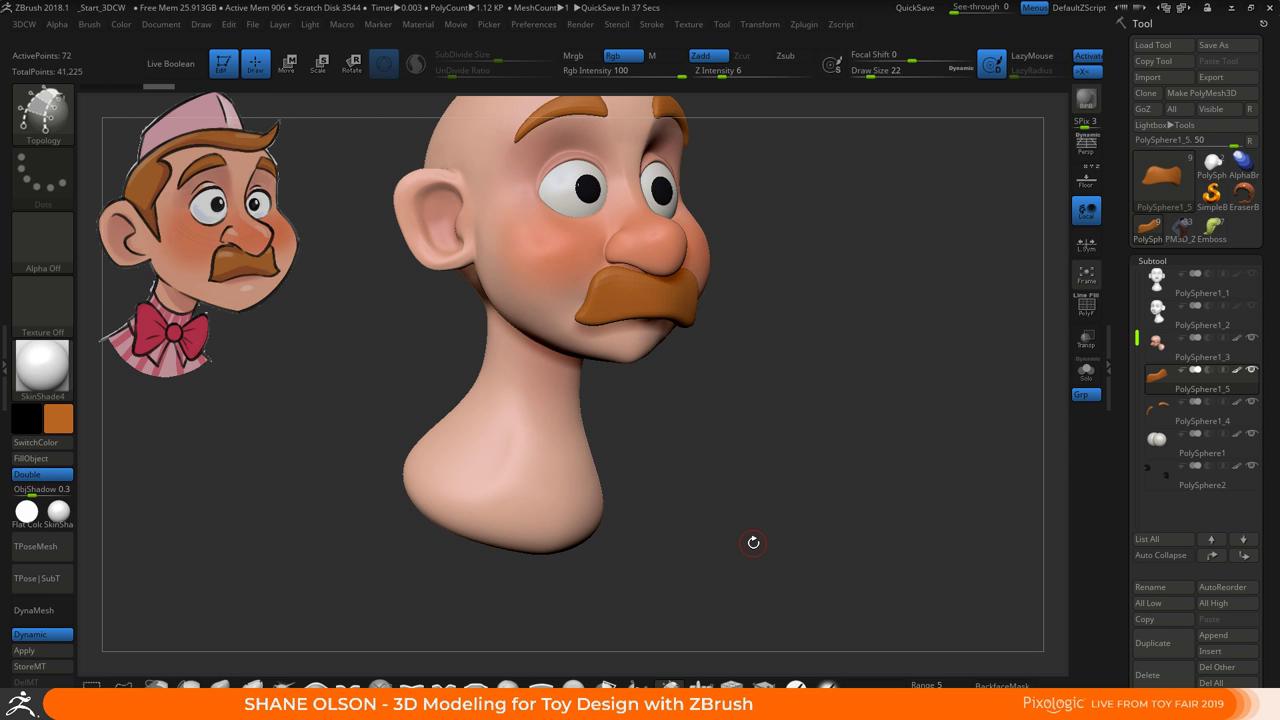
left_click_drag(666, 457, 682, 510)
left_click_drag(782, 497, 734, 468, "alt")
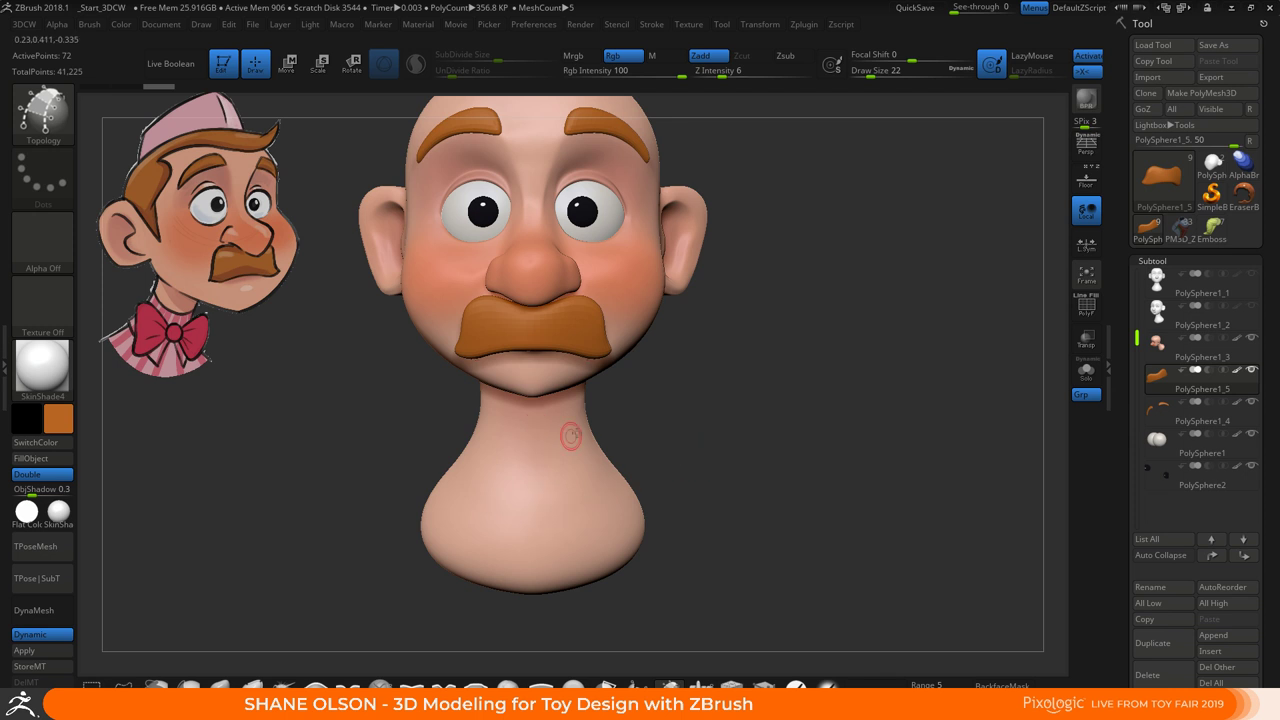
Select the PolySphere1_3 head and sketch a Topology curve down the front centre of the neck and chest
left_click(1158, 342)
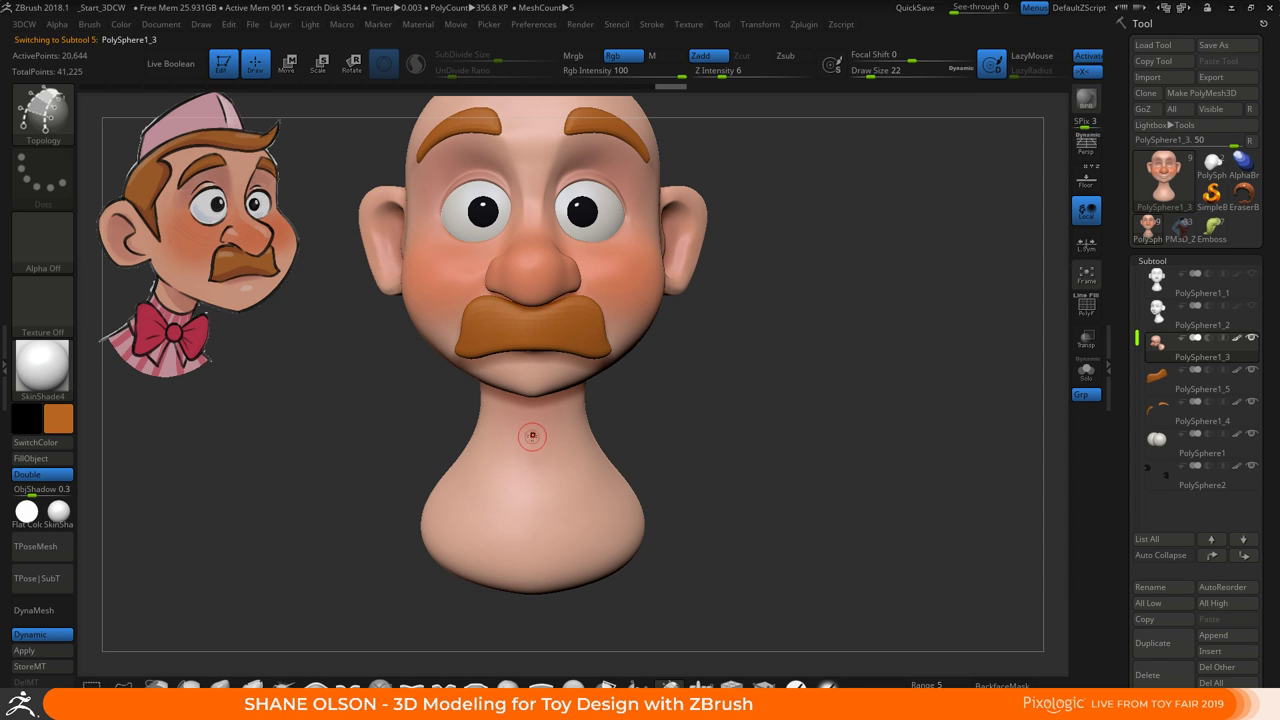
left_click_drag(531, 428, 533, 552)
key("ctrl+z")
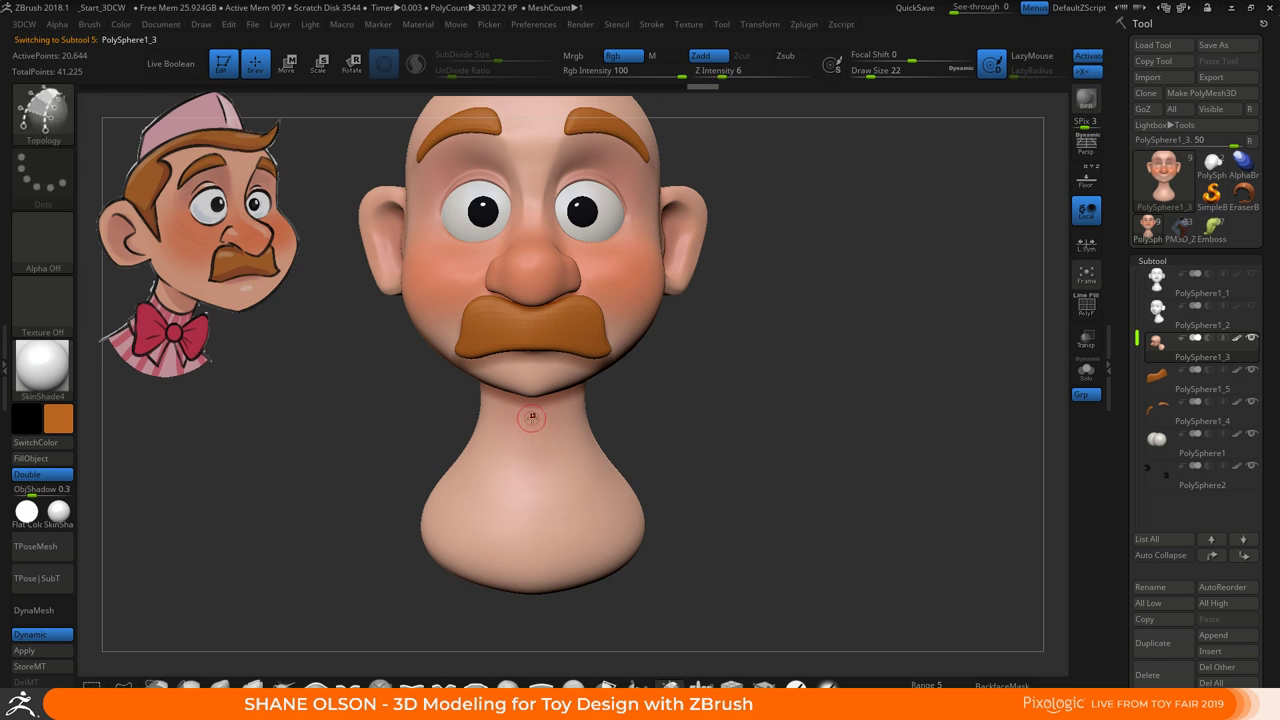
left_click_drag(532, 419, 535, 577)
left_click_drag(748, 517, 692, 519)
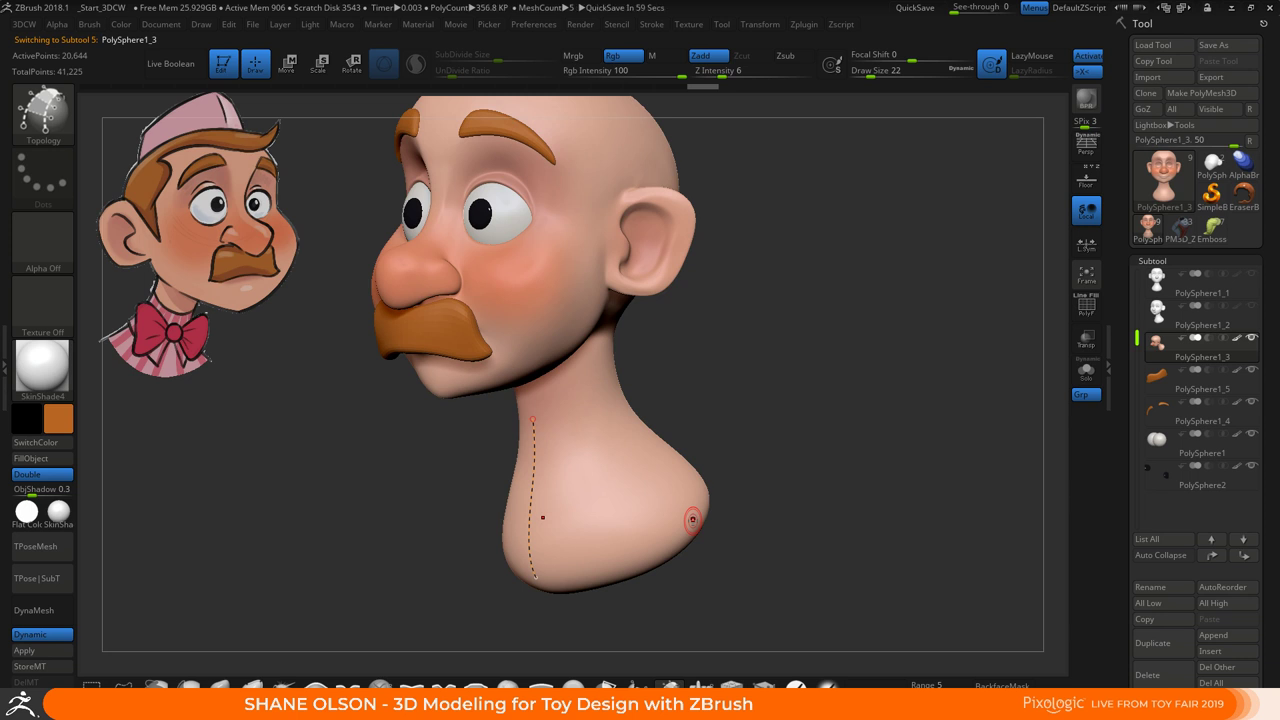
Sketch a Topology curve down the centre of the back of the neck to the shoulders
left_click_drag(793, 419, 700, 457)
left_click_drag(572, 405, 601, 476)
key("ctrl+z")
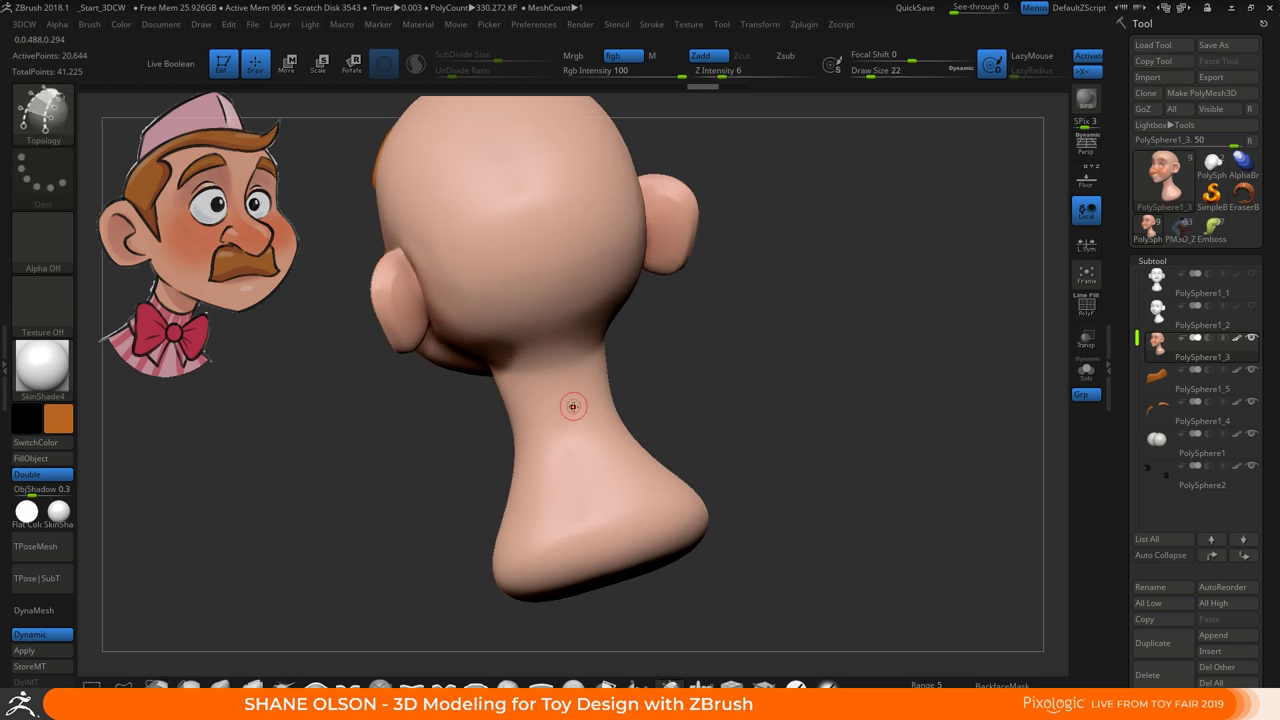
left_click_drag(572, 405, 622, 540)
left_click_drag(783, 536, 766, 506)
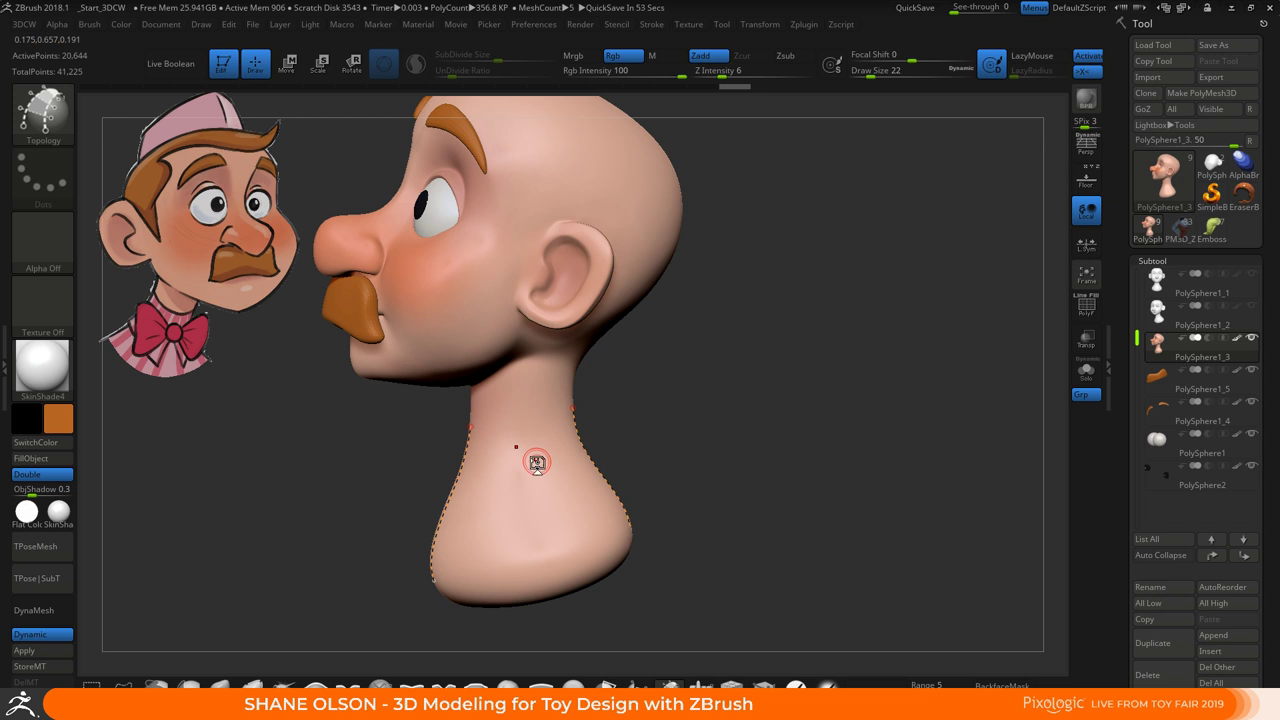
Sketch upper and lower horizontal Topology curves from the front centre line around the side of the neck
left_click_drag(709, 454, 640, 501)
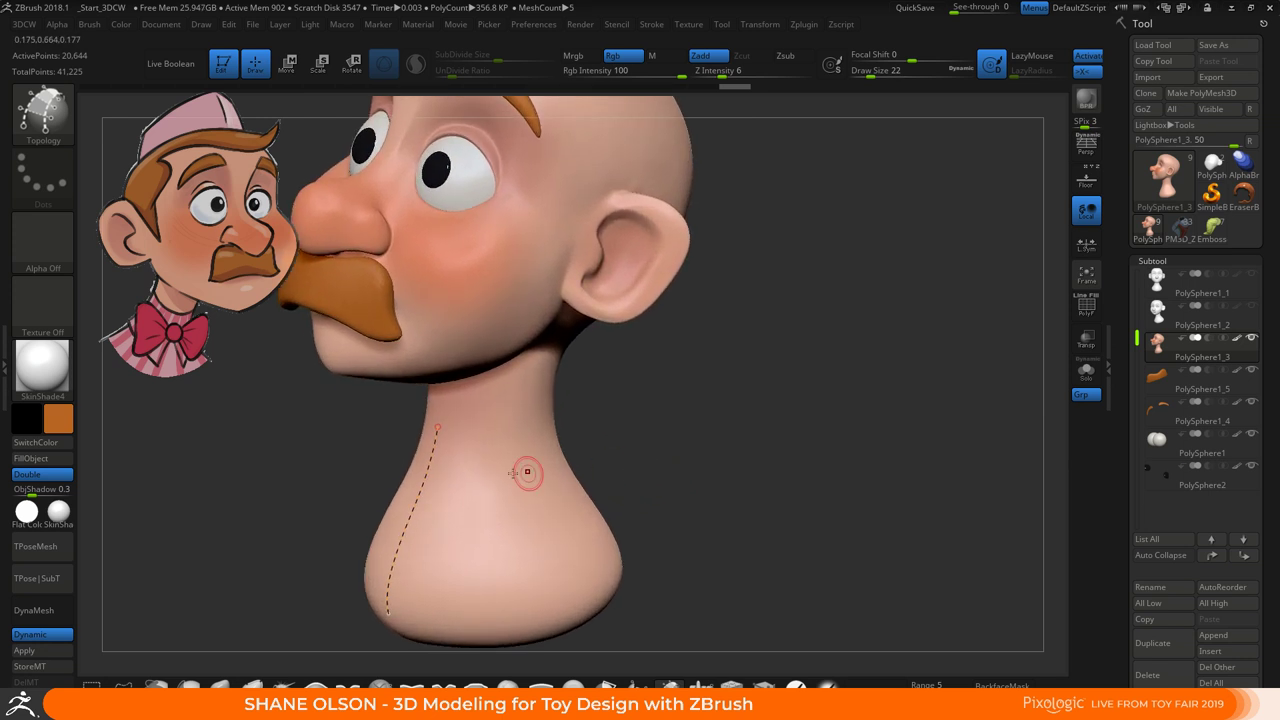
left_click_drag(425, 440, 532, 440)
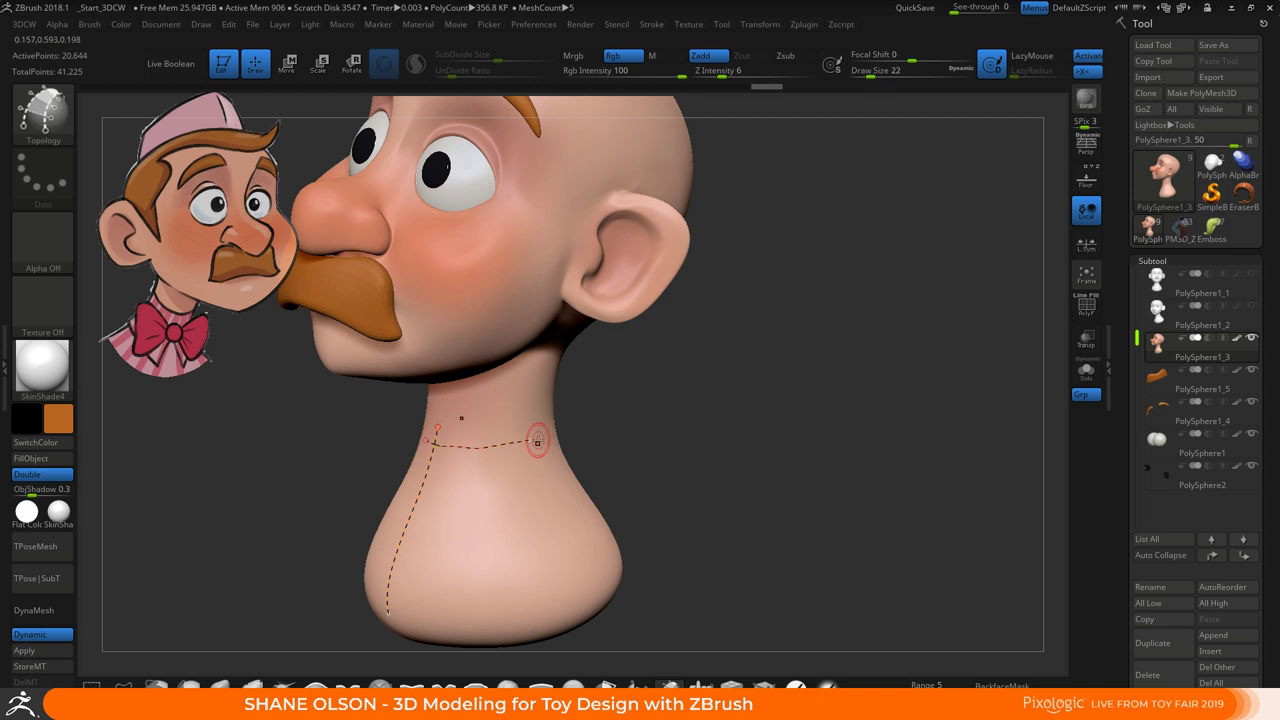
left_click_drag(690, 507, 666, 435, "alt")
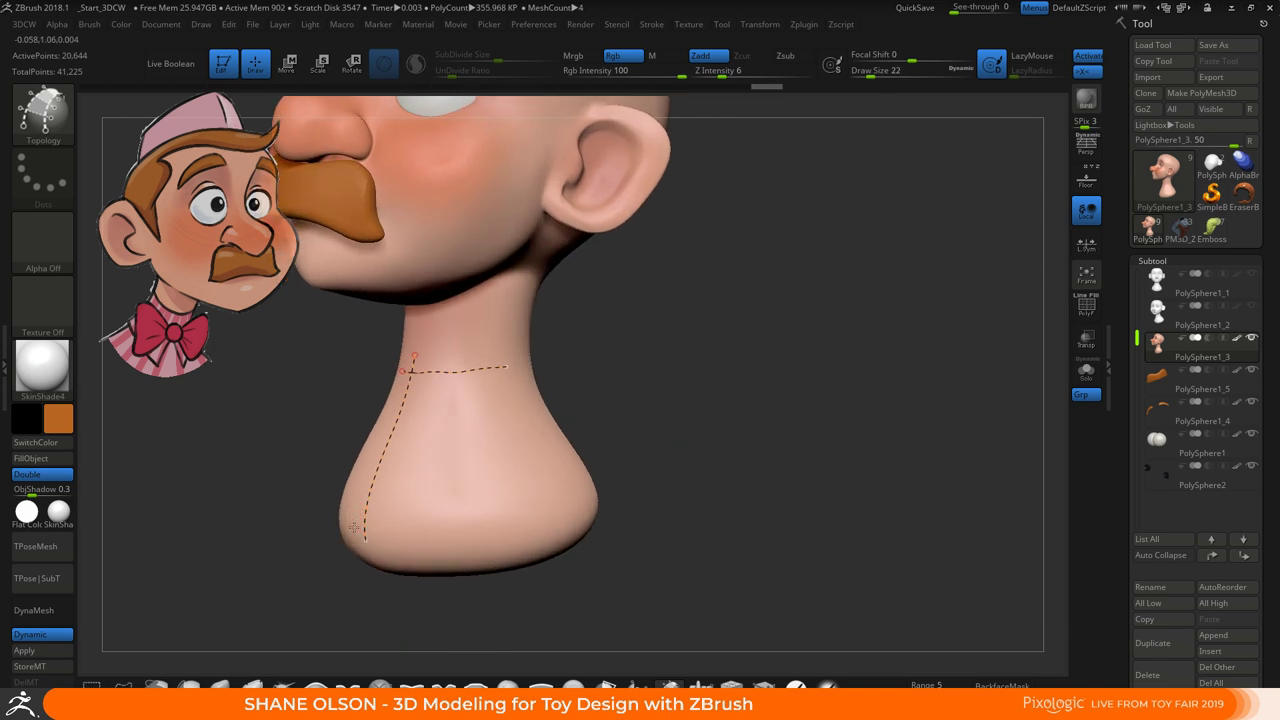
left_click_drag(363, 530, 528, 528)
Continue the upper and lower horizontal curves around to the curve down the back of the neck
left_click_drag(674, 500, 727, 455)
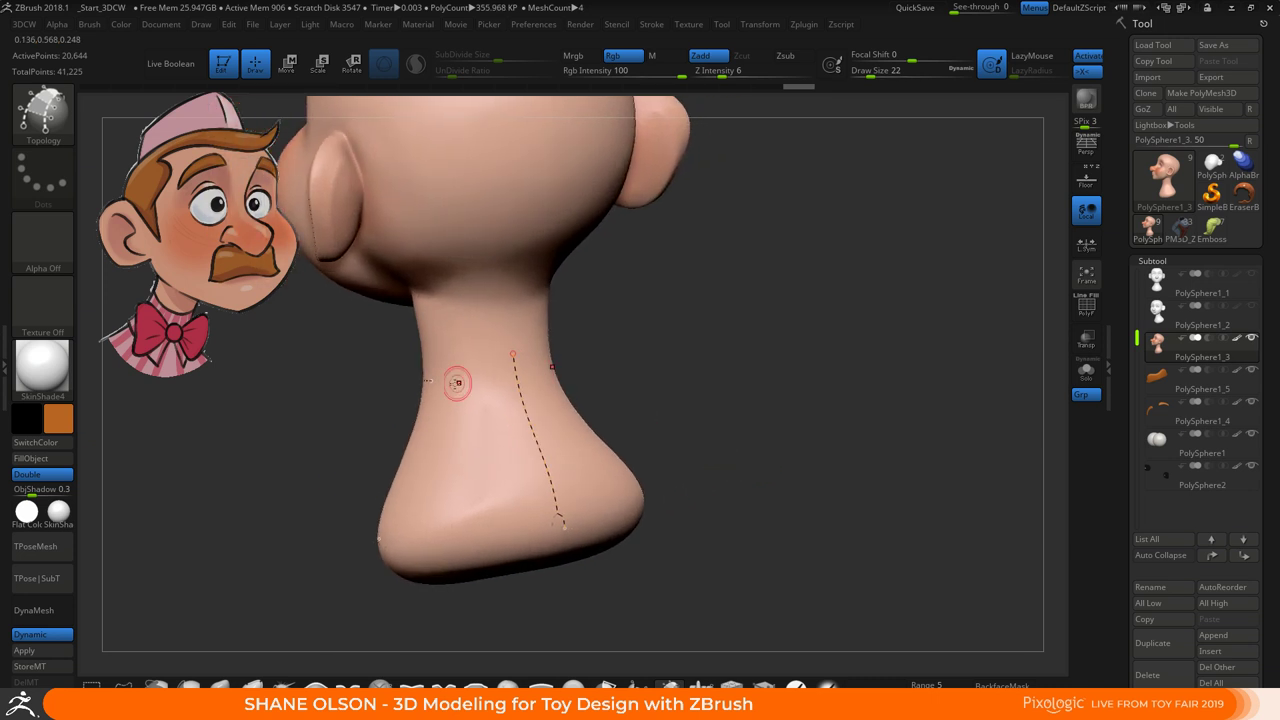
left_click_drag(433, 381, 518, 374)
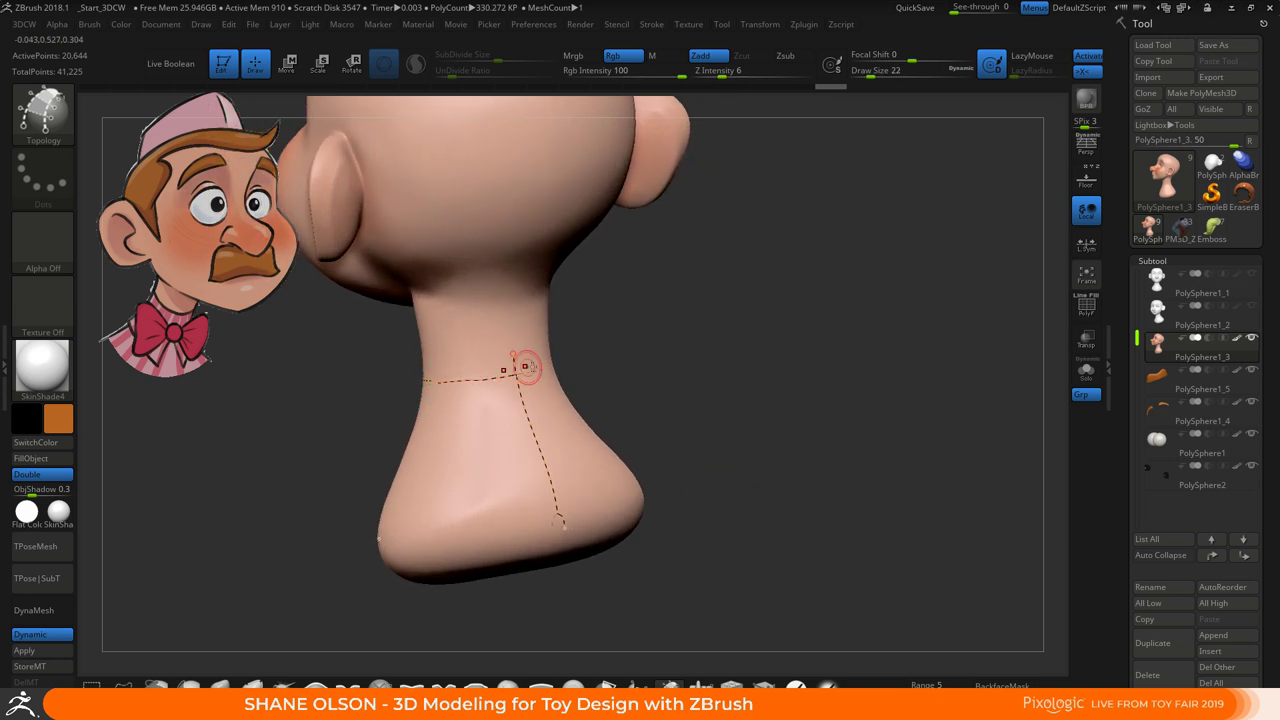
left_click_drag(721, 427, 729, 411)
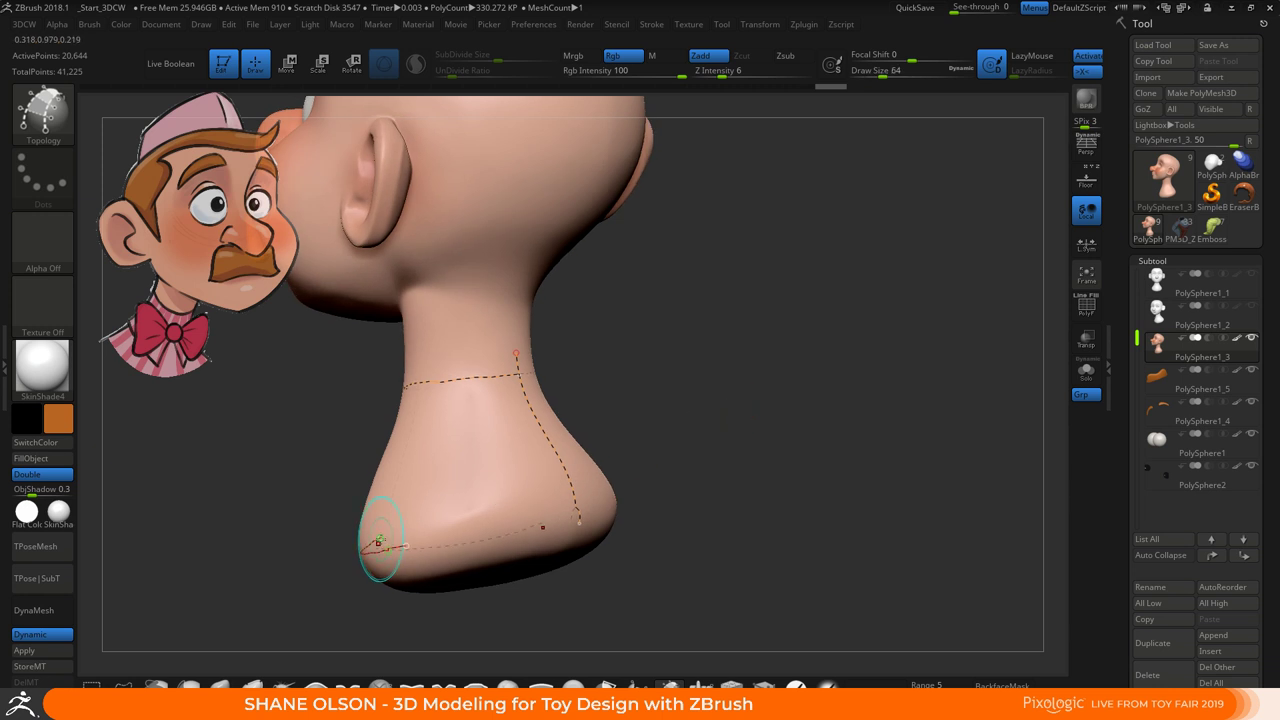
left_click_drag(380, 538, 588, 496)
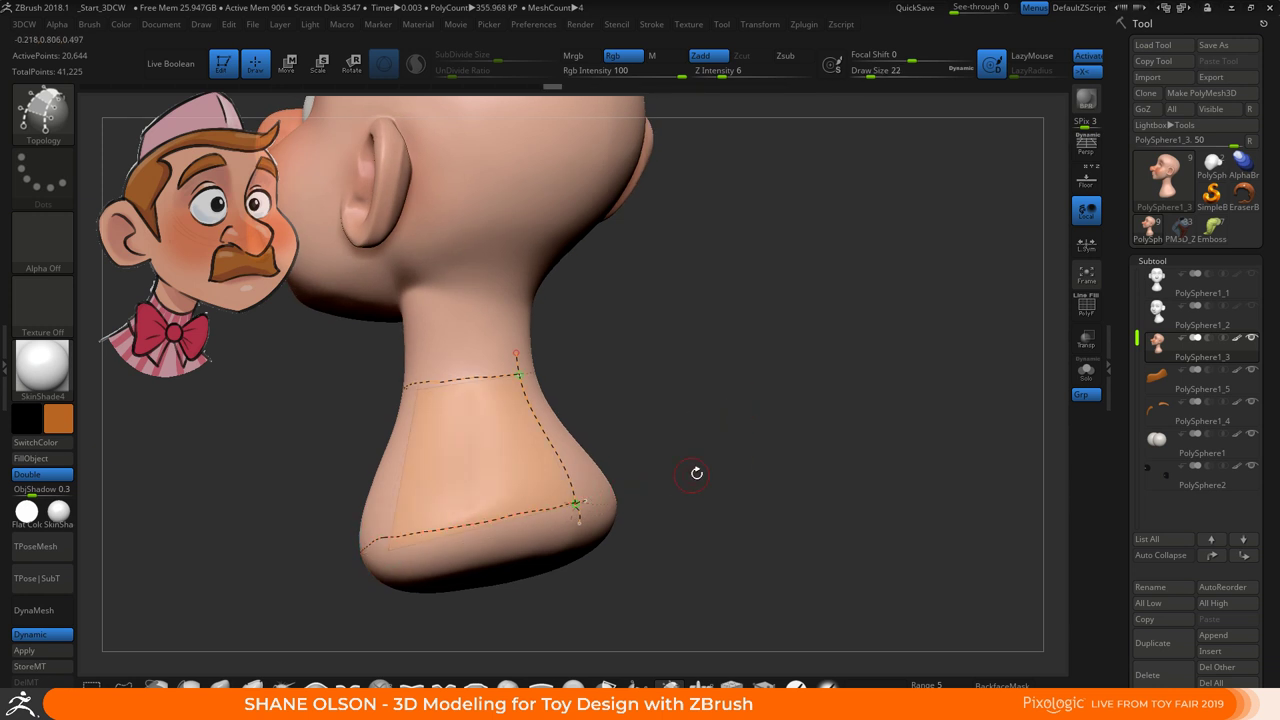
left_click_drag(694, 466, 788, 459)
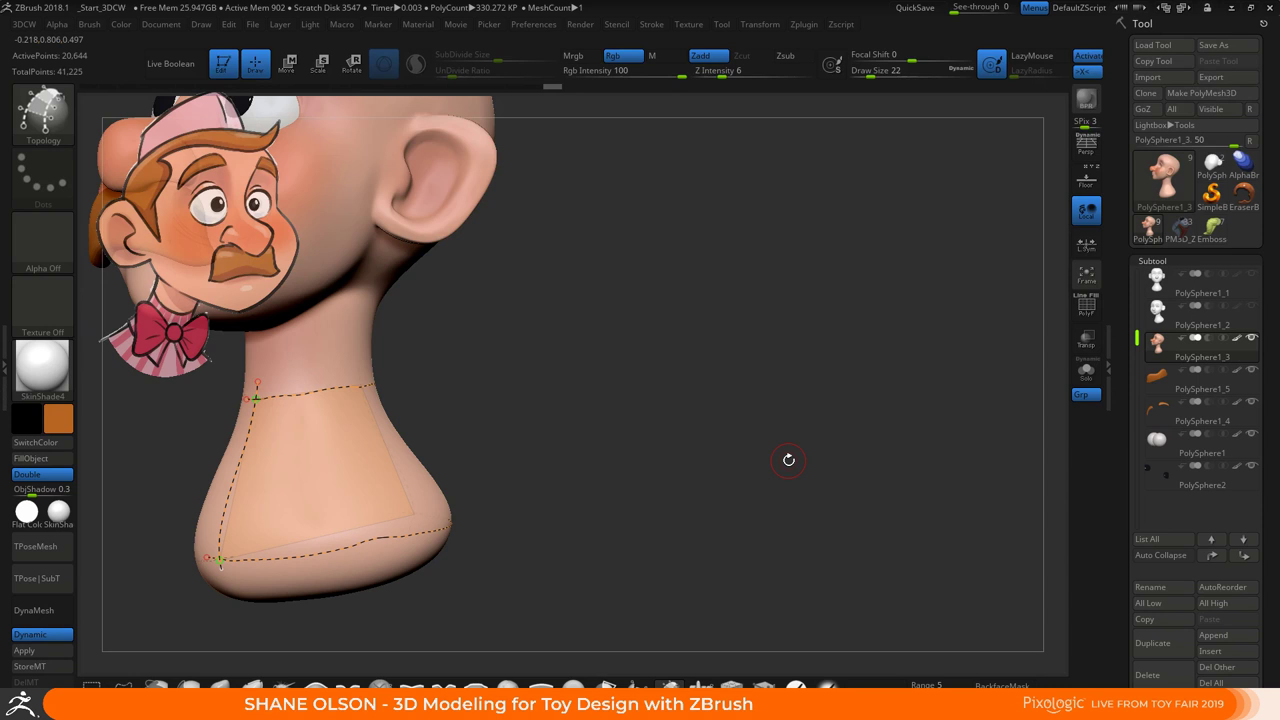
Sketch three vertical Topology curves down the side of the neck, crossing the upper and lower horizontal curves
mouse_move(634, 477)
left_mouse_down()
mouse_move(711, 457)
mouse_move(687, 494)
mouse_move(702, 487)
left_mouse_up()
left_click_drag(608, 337, 523, 349)
left_click_drag(397, 299, 421, 515)
left_click_drag(648, 522, 684, 485)
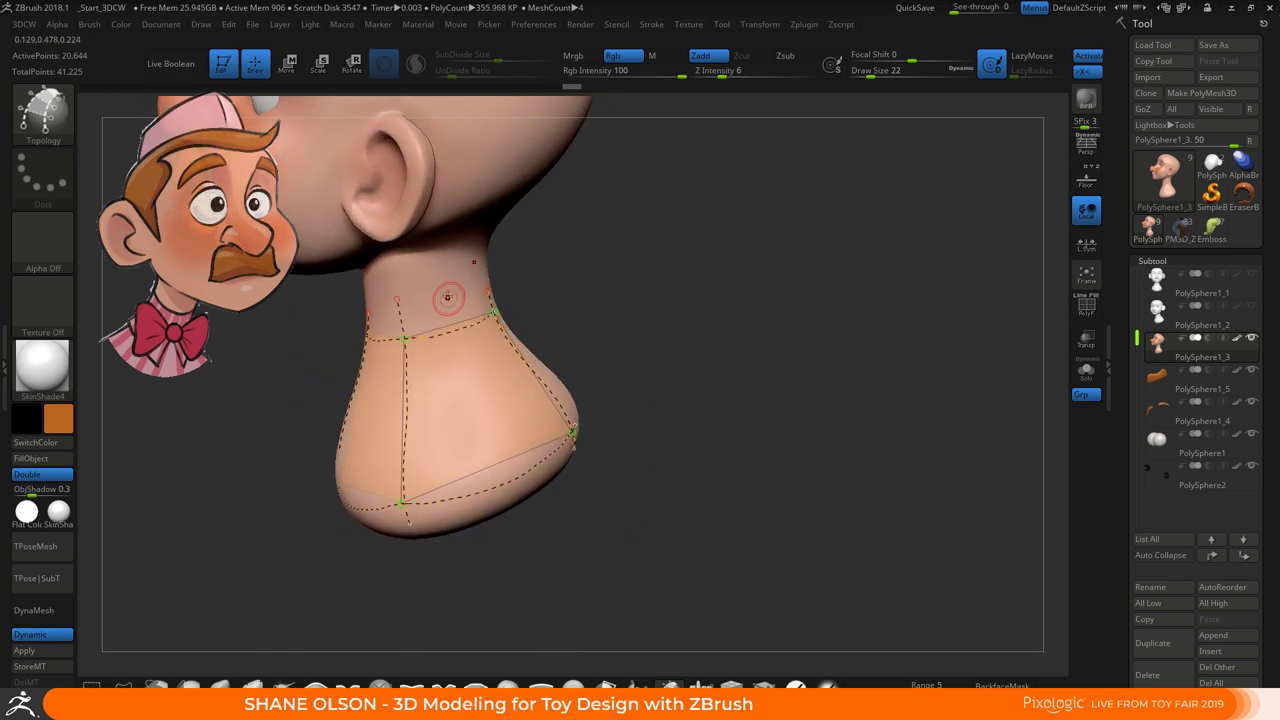
left_click_drag(448, 299, 512, 503)
left_click_drag(680, 526, 744, 492)
left_click_drag(378, 316, 374, 516)
Sketch two intermediate horizontal curves across the front panels of the neck grid
mouse_move(682, 507)
left_mouse_down()
mouse_move(628, 522)
mouse_move(543, 471)
left_mouse_up()
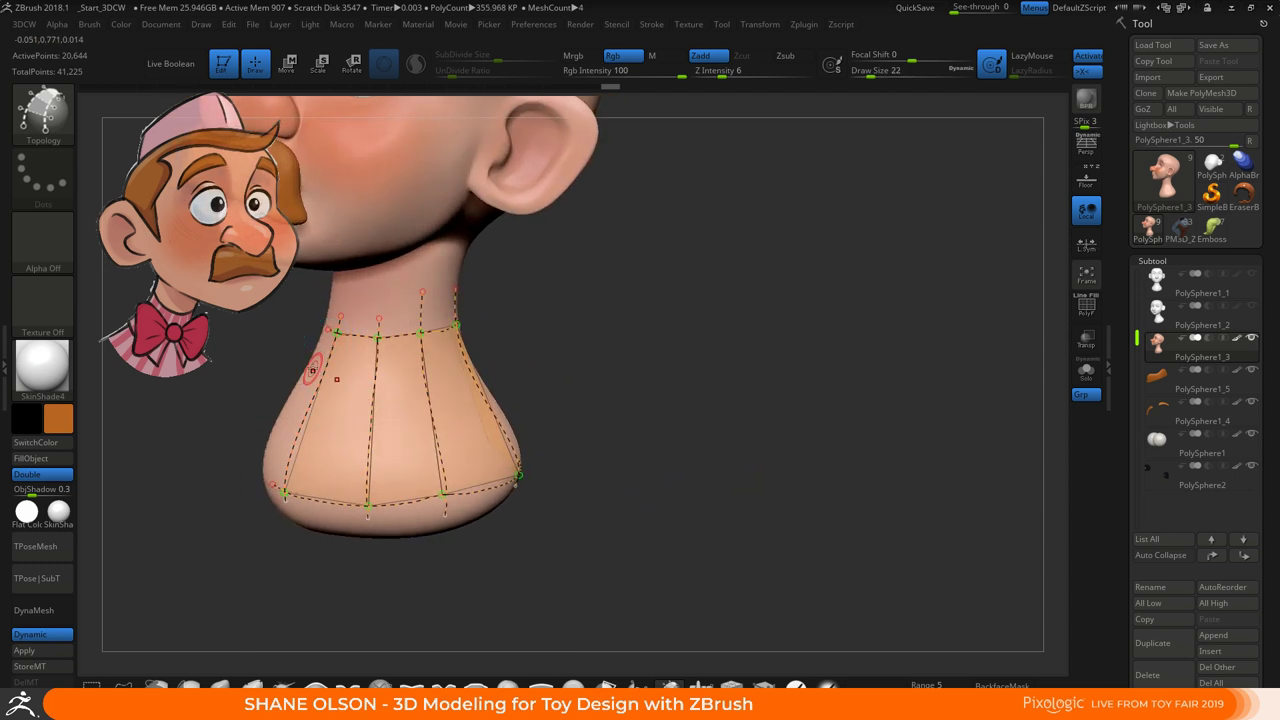
left_click_drag(322, 369, 450, 382)
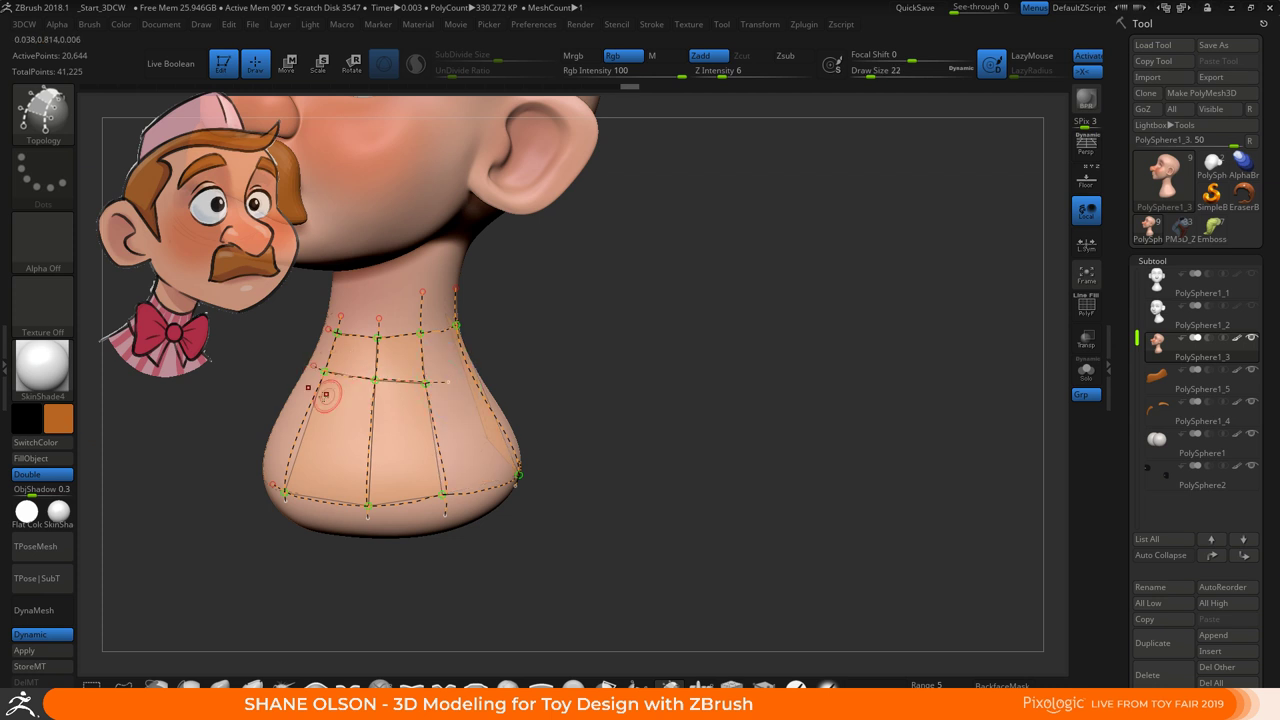
mouse_move(283, 424)
left_mouse_down()
mouse_move(376, 447)
mouse_move(465, 437)
left_mouse_up()
Extend both intermediate horizontal curves across the side panels to the curve at the back of the neck
mouse_move(660, 443)
left_mouse_down()
mouse_move(600, 440)
mouse_move(727, 398)
left_mouse_up()
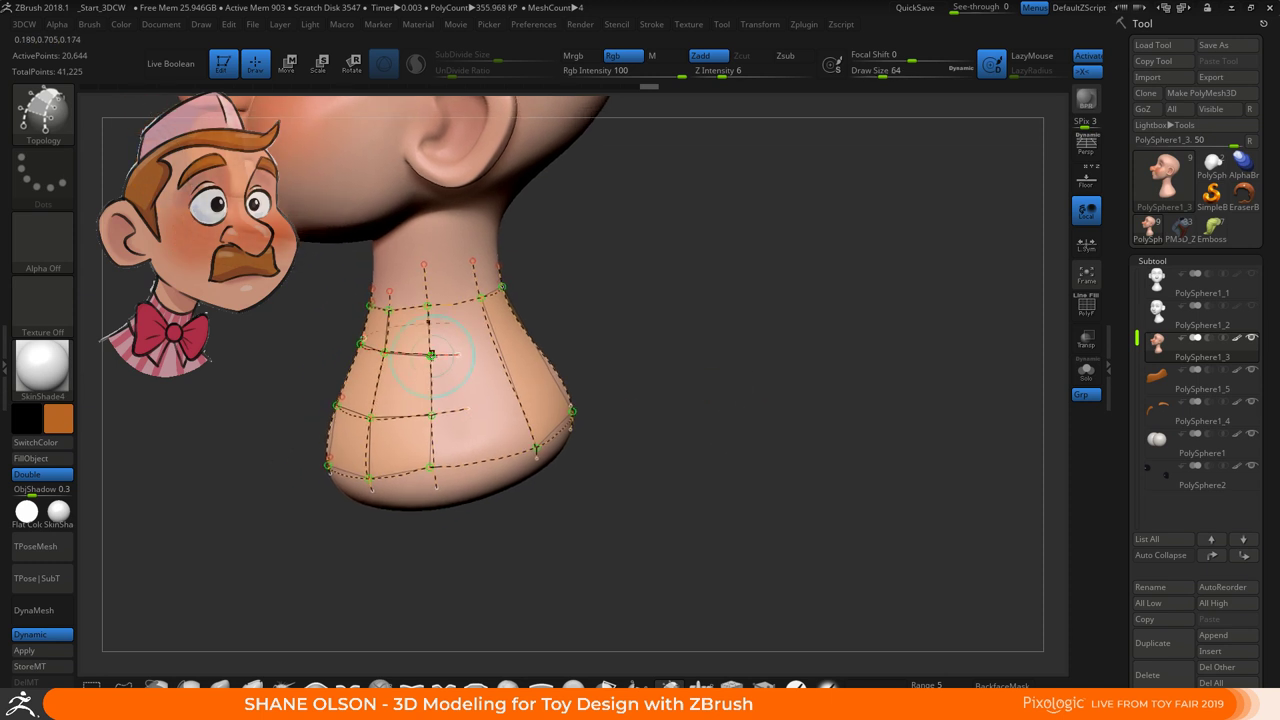
left_click_drag(615, 325, 658, 440, "alt")
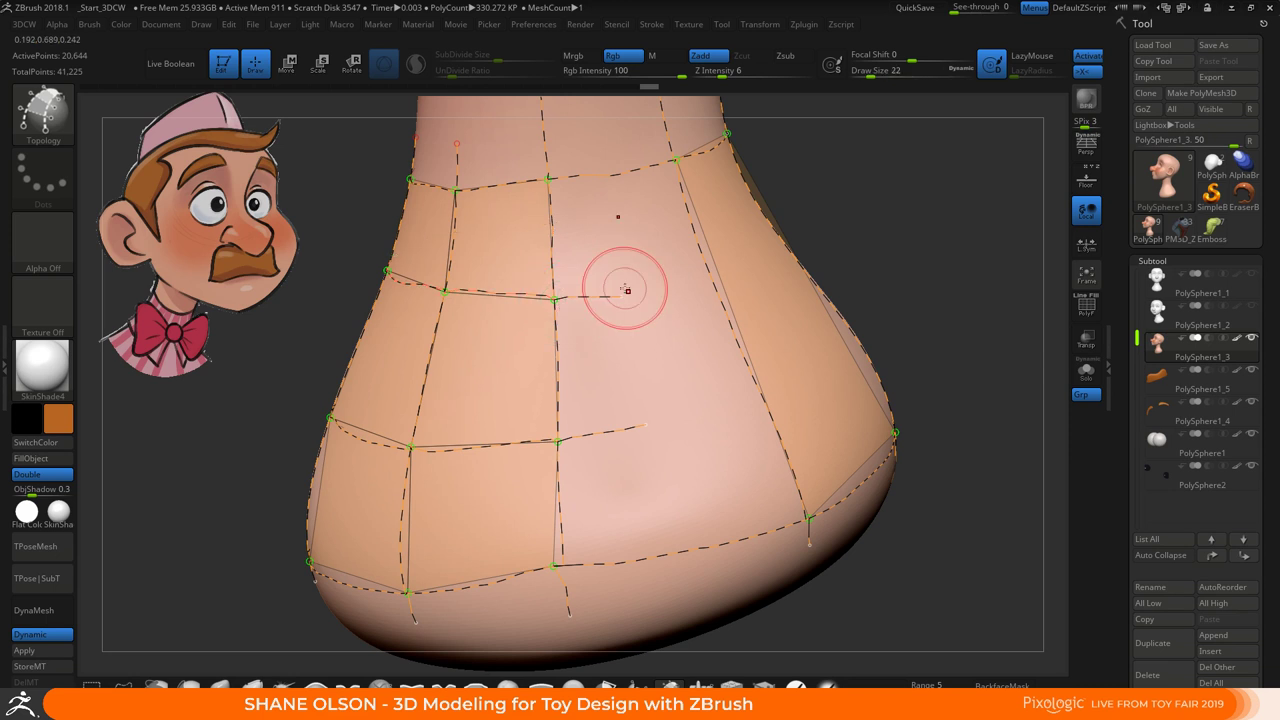
left_click_drag(920, 264, 734, 306)
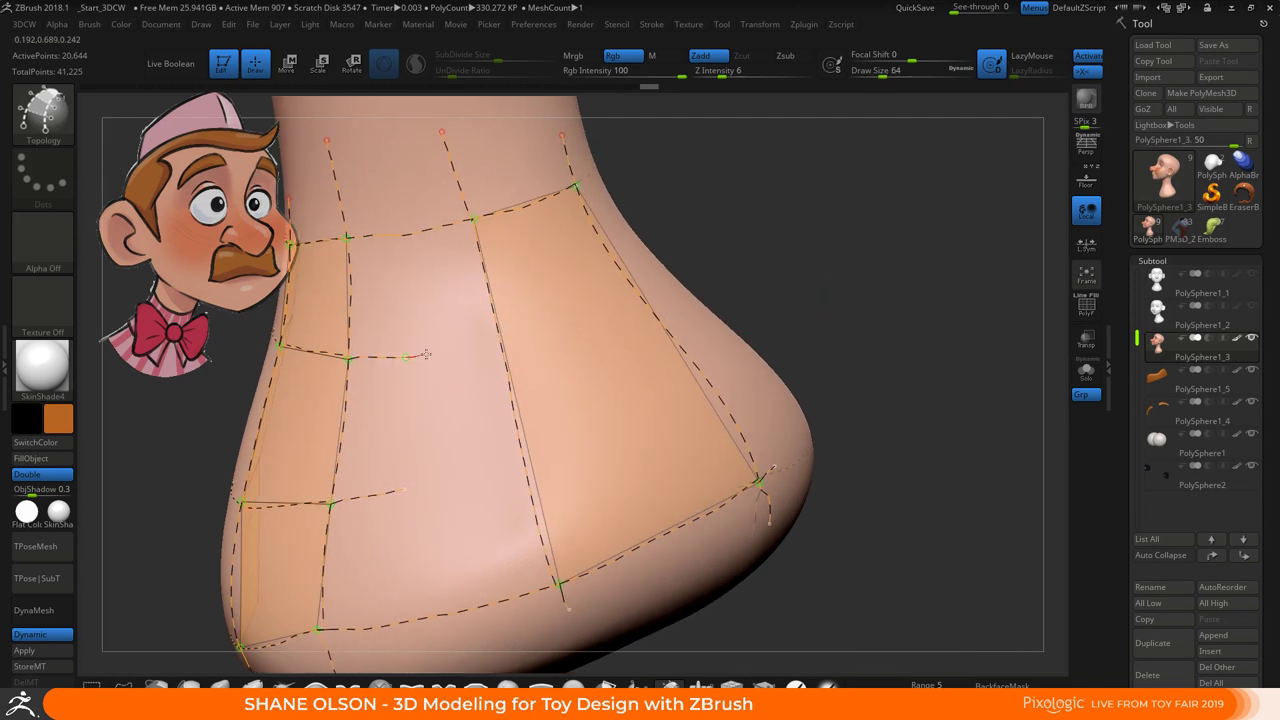
mouse_move(405, 357)
left_mouse_down()
mouse_move(568, 305)
mouse_move(655, 258)
left_mouse_up()
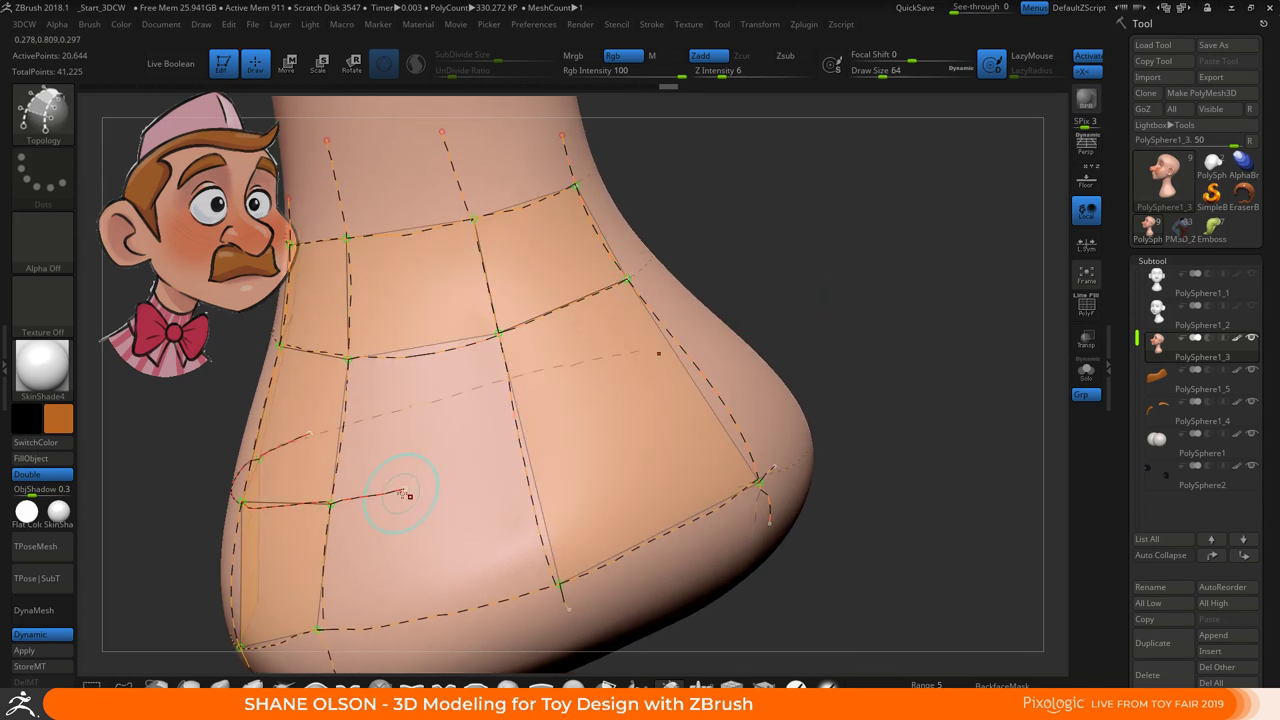
mouse_move(404, 491)
left_mouse_down()
mouse_move(674, 414)
mouse_move(750, 368)
left_mouse_up()
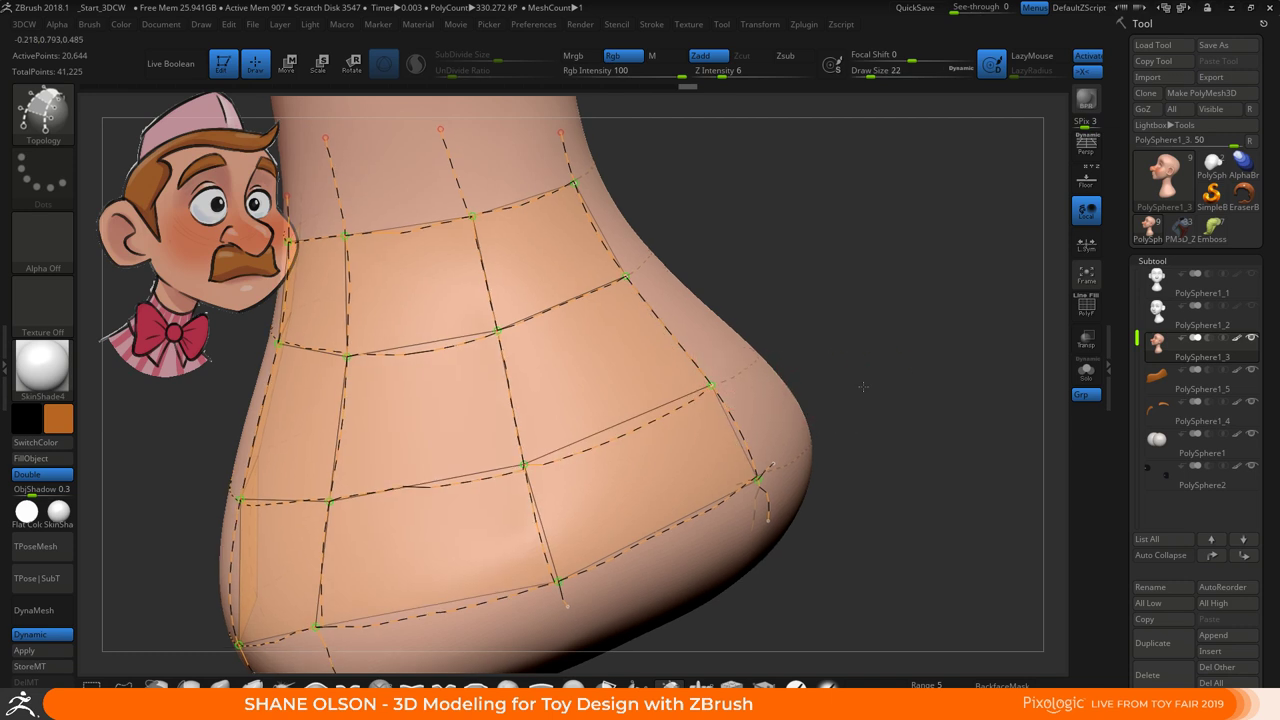
Inspect the Topology curve grid around the neck from the side and the front
left_click_drag(863, 386, 846, 367, "alt")
left_click_drag(846, 416, 910, 413)
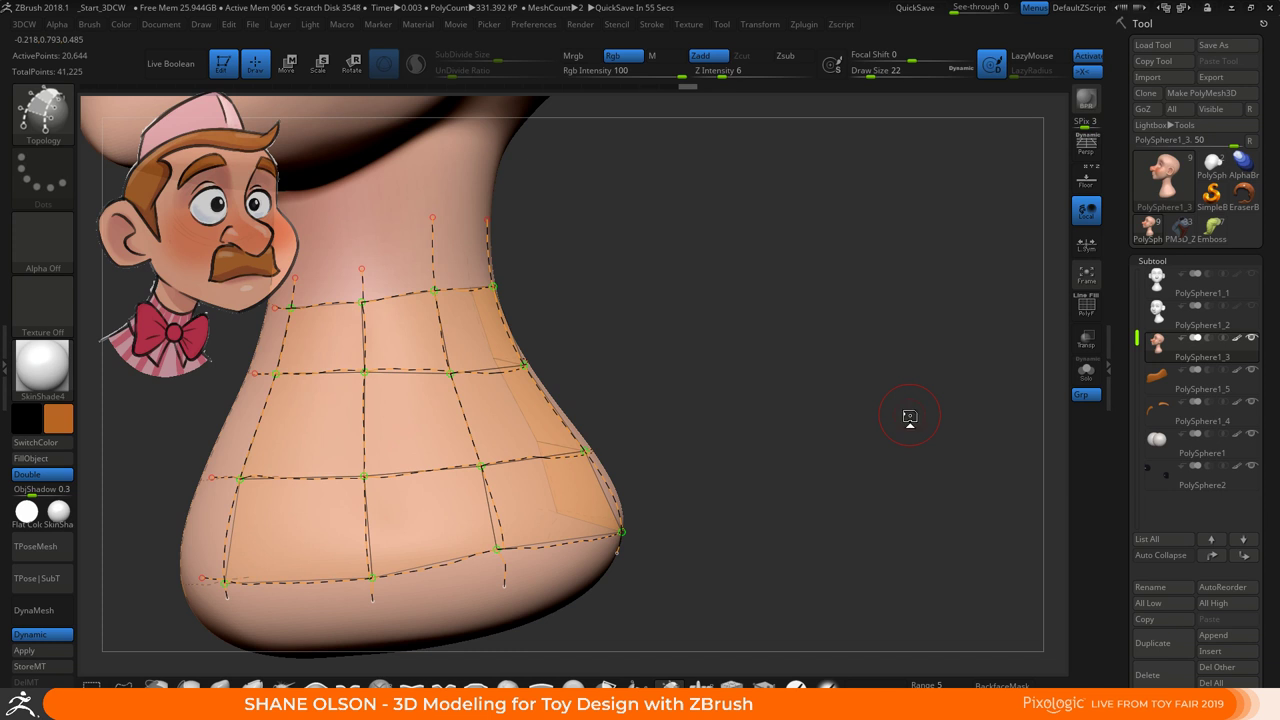
left_click_drag(909, 416, 838, 414, "alt")
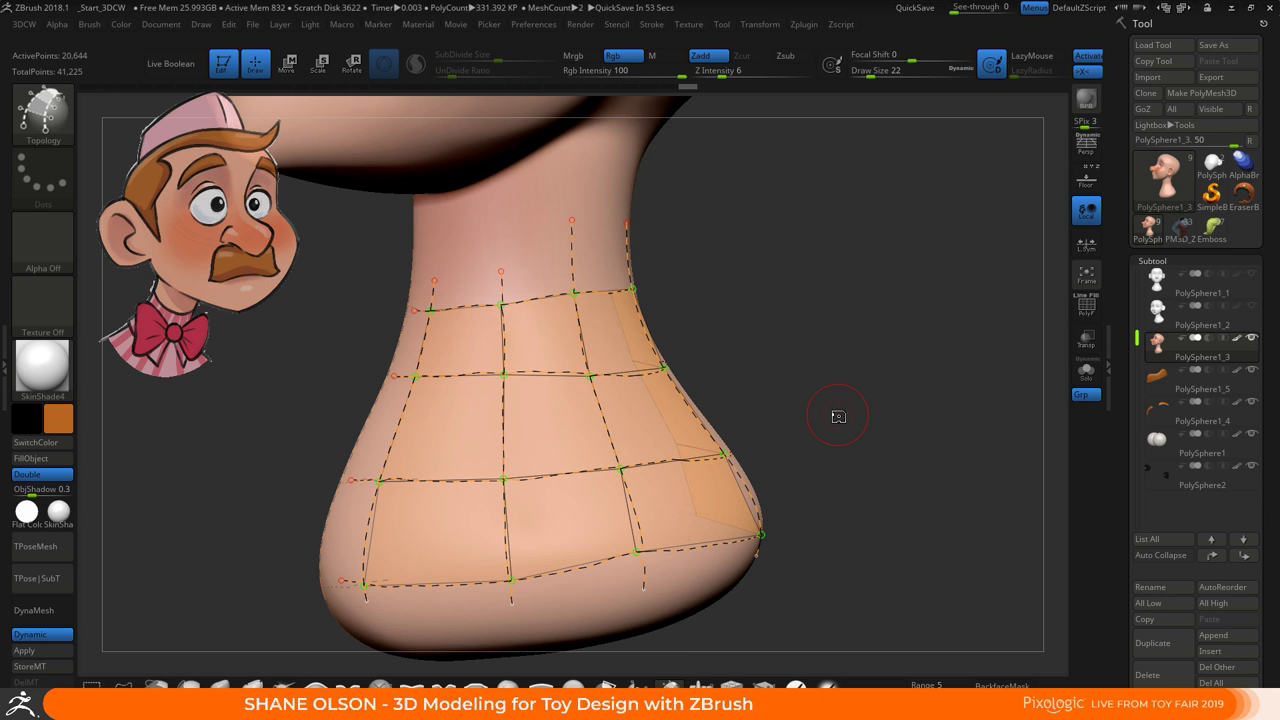
left_click_drag(838, 417, 801, 378)
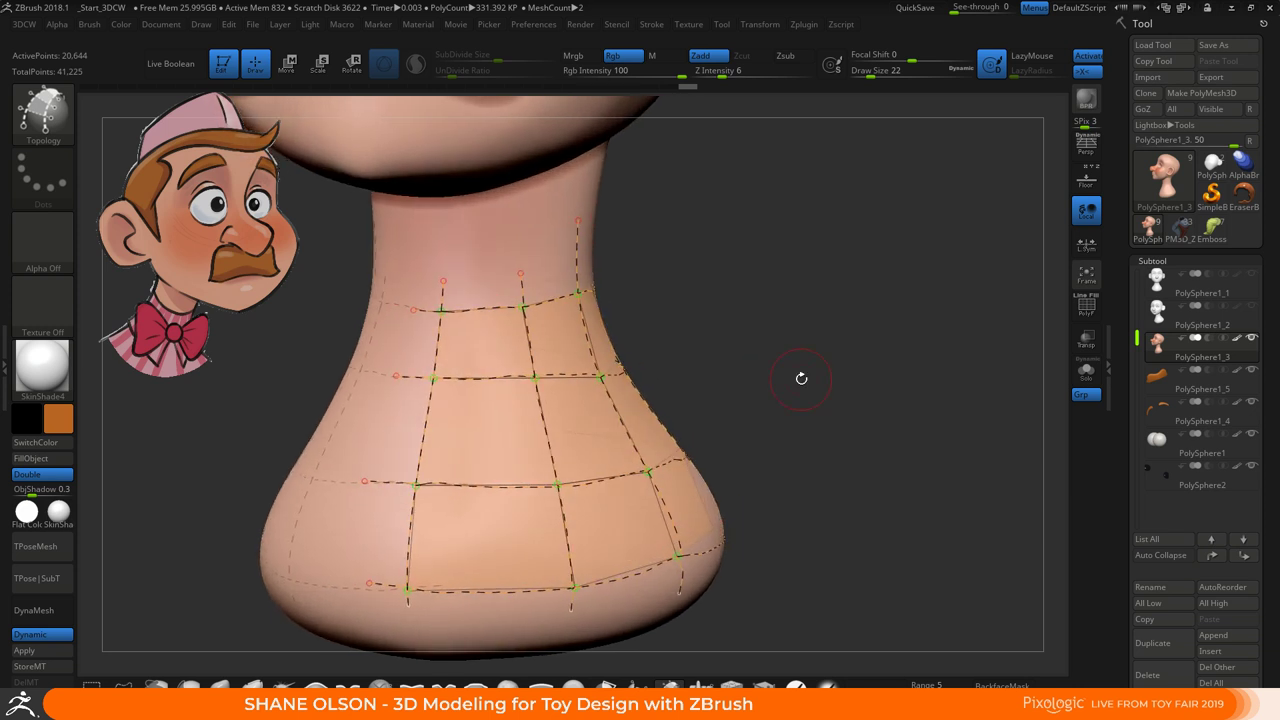
left_click_drag(727, 321, 786, 314, "alt")
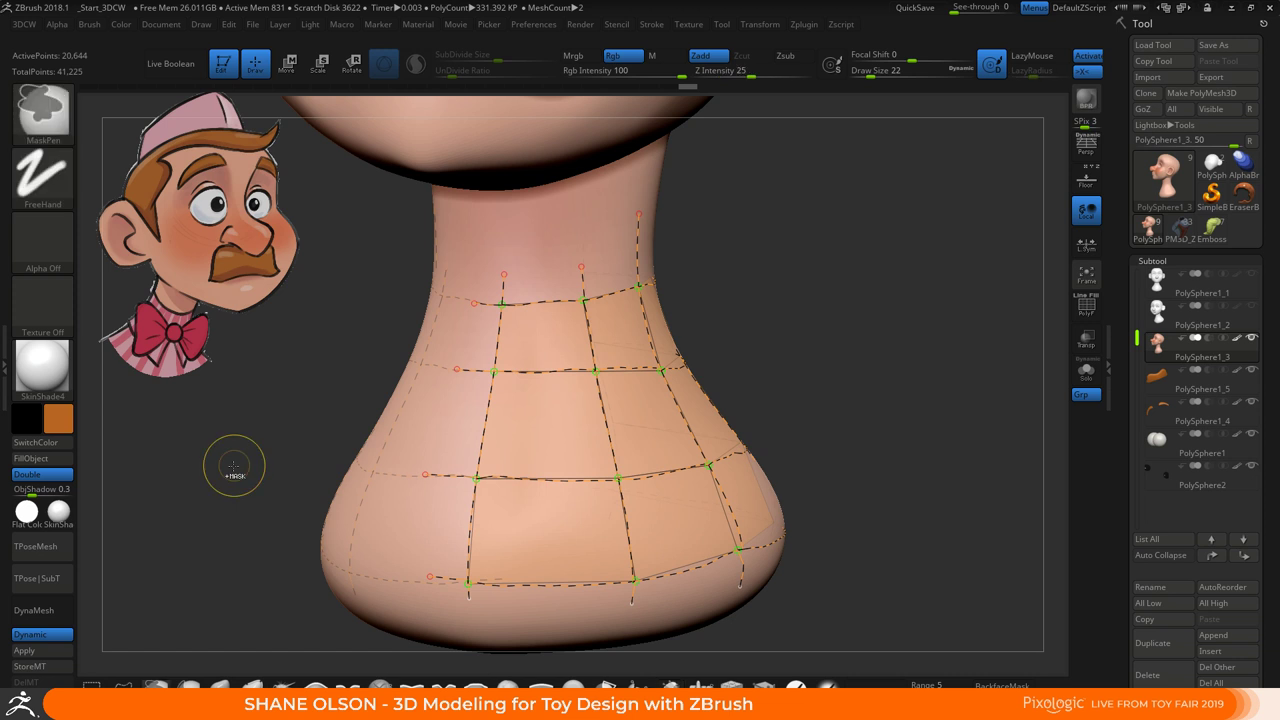
key("ctrl+shift")
mouse_move(133, 466)
left_mouse_down("ctrl+shift")
mouse_move(172, 387)
mouse_move(229, 471)
mouse_move(222, 481)
mouse_move(220, 443)
mouse_move(221, 469)
left_mouse_up("ctrl+shift")
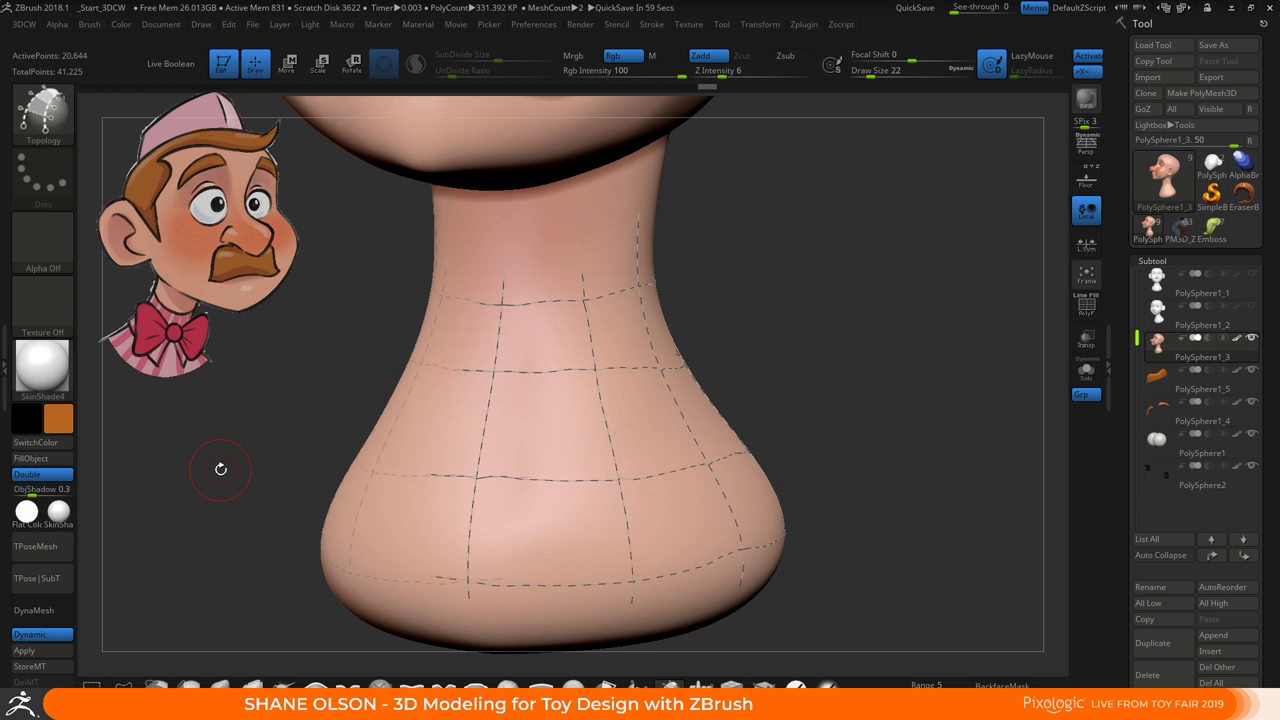
left_click_drag(772, 320, 782, 356)
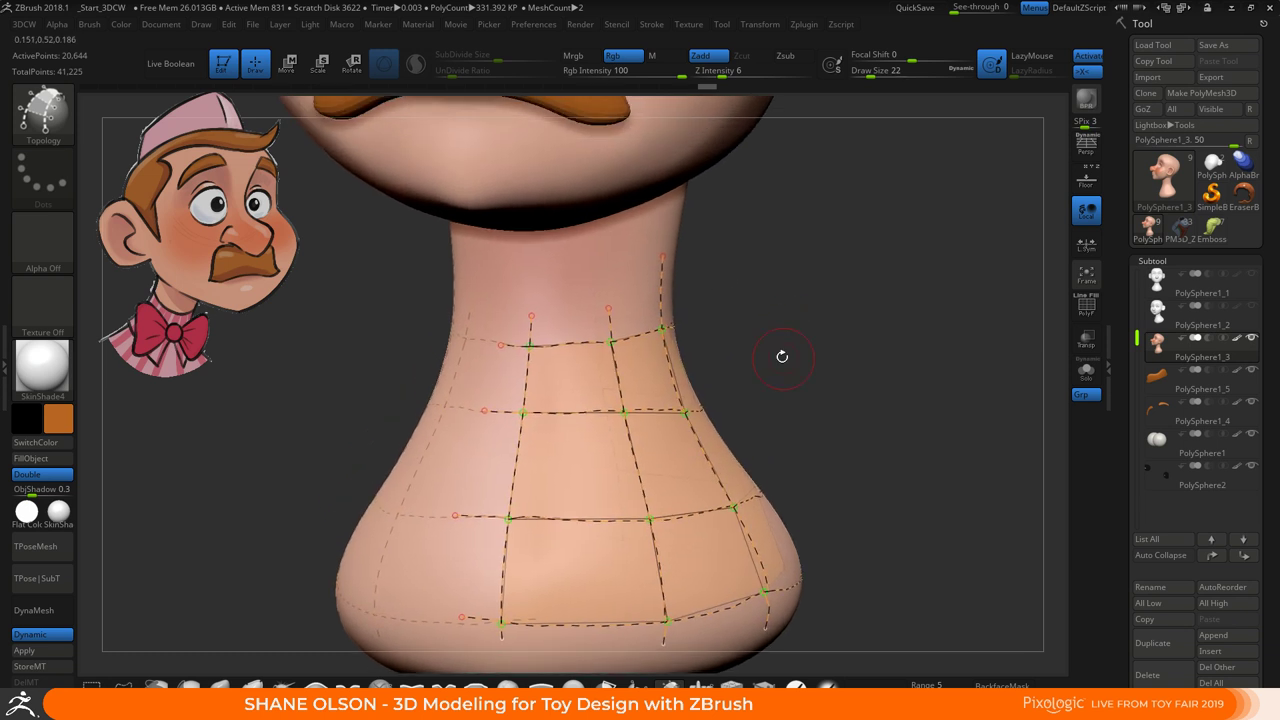
key("bracketright")
key("bracketright")
key("bracketright")
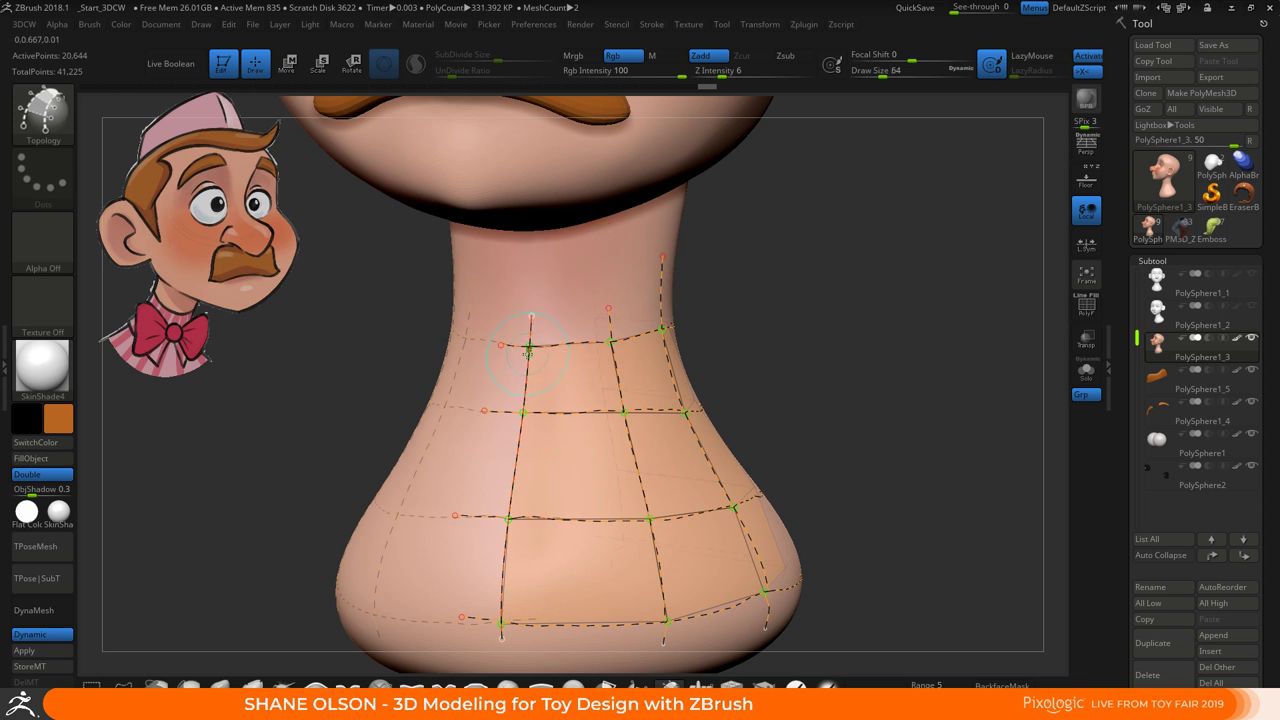
key("bracketleft")
key("bracketleft")
key("bracketleft")
left_click_drag(530, 348, 572, 288)
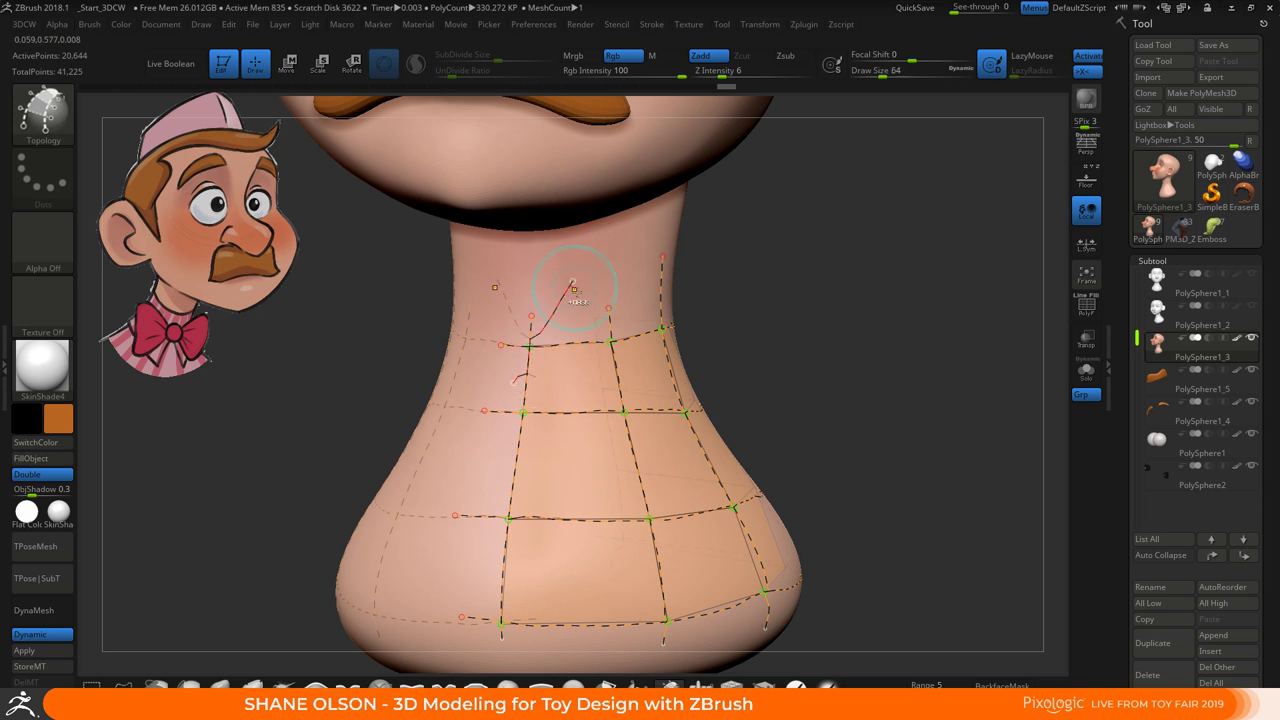
key("ctrl+z")
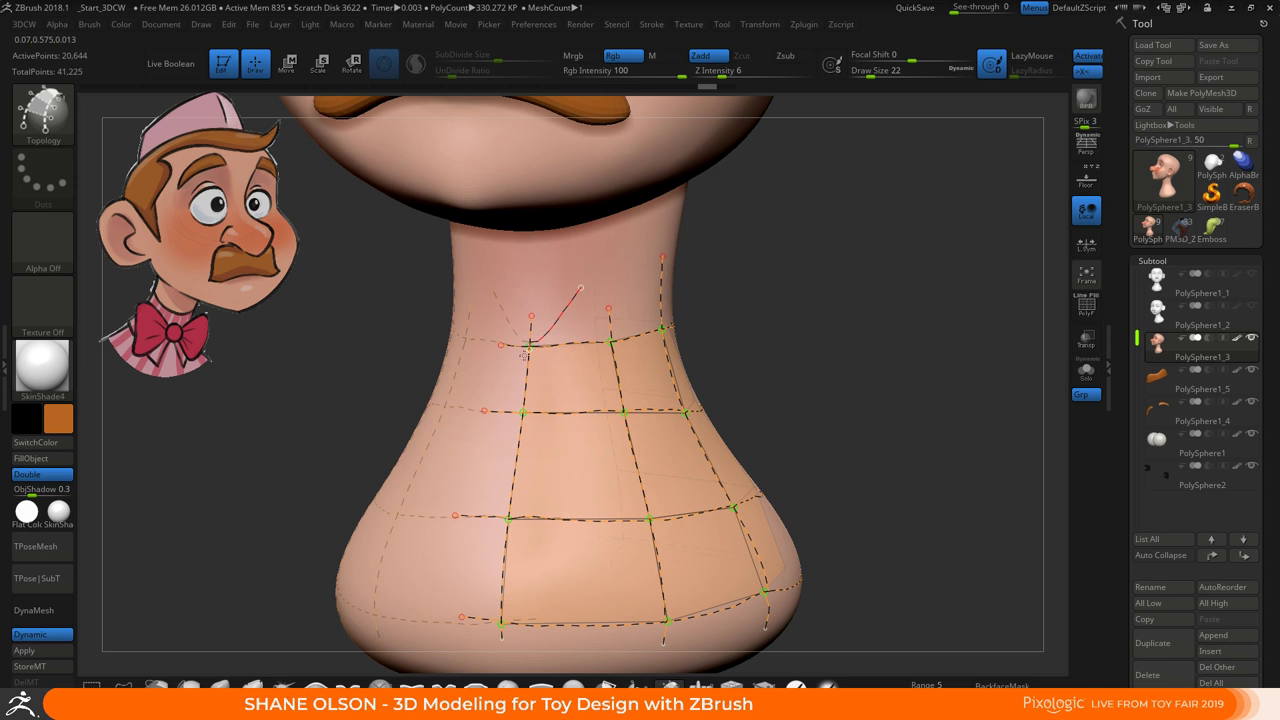
left_click_drag(524, 355, 486, 417)
key("ctrl+z")
Set the draw size to 7, sketch a slanted collar curve from the front grid corner, and extend the neighbouring vertical curve upward
mouse_move(732, 363)
left_mouse_down("alt")
mouse_move(791, 369)
mouse_move(834, 331)
mouse_move(825, 336)
left_mouse_up("alt")
key("s")
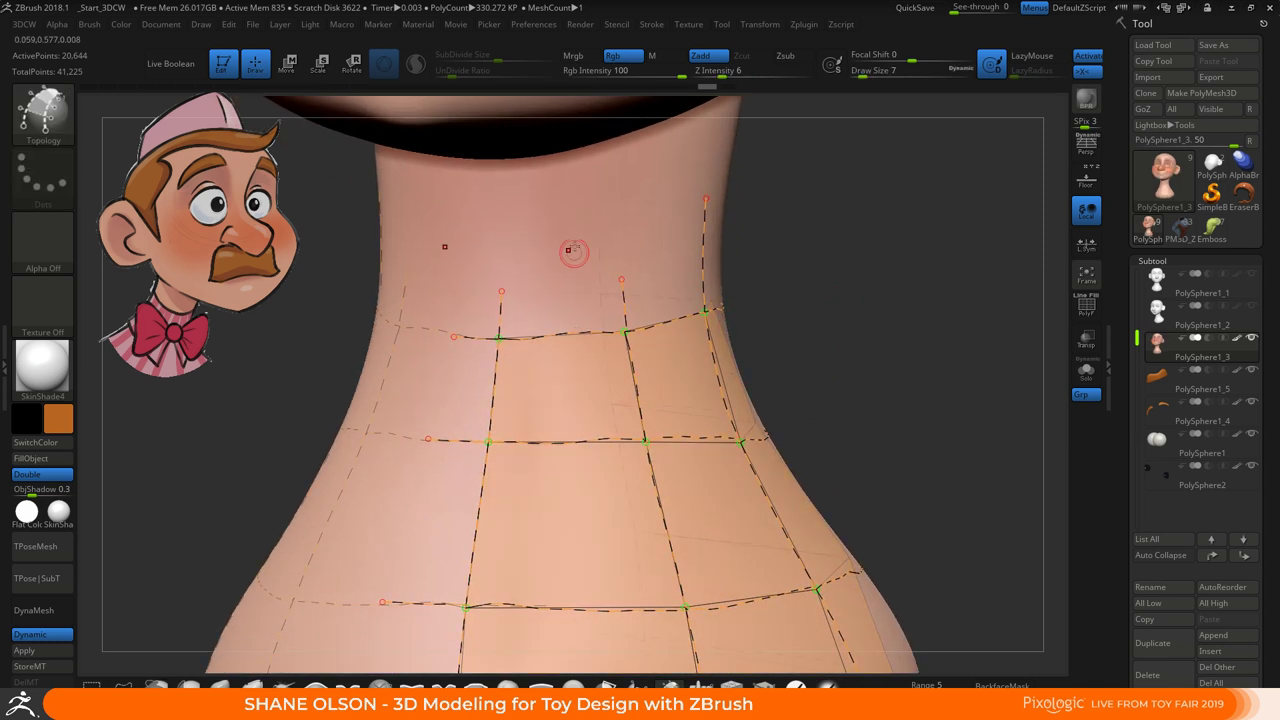
left_click_drag(583, 228, 538, 288)
left_click_drag(489, 356, 487, 363)
mouse_move(831, 374)
left_mouse_down()
mouse_move(640, 358)
mouse_move(755, 351)
left_mouse_up()
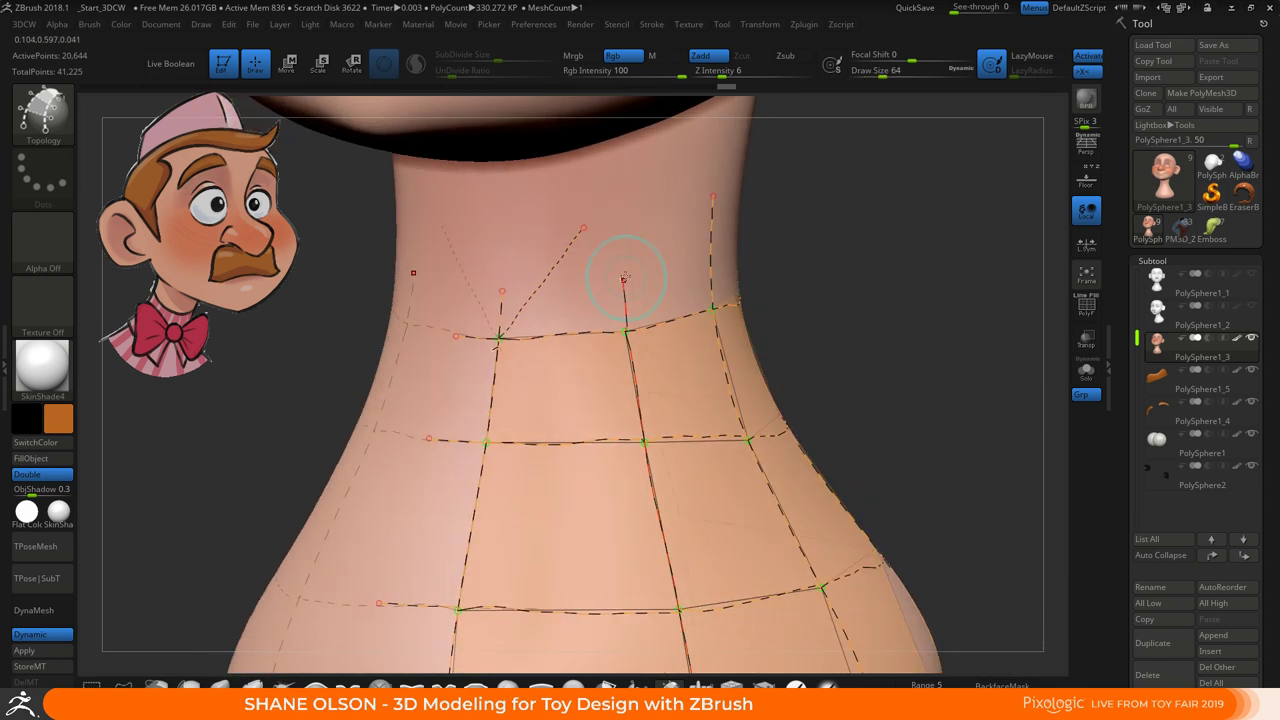
left_click_drag(622, 284, 634, 200)
Sketch the collar's top edge from the slanted front curve around the side of the neck, above the existing grid
right_click_drag(760, 345, 807, 347)
left_click_drag(484, 270, 620, 275)
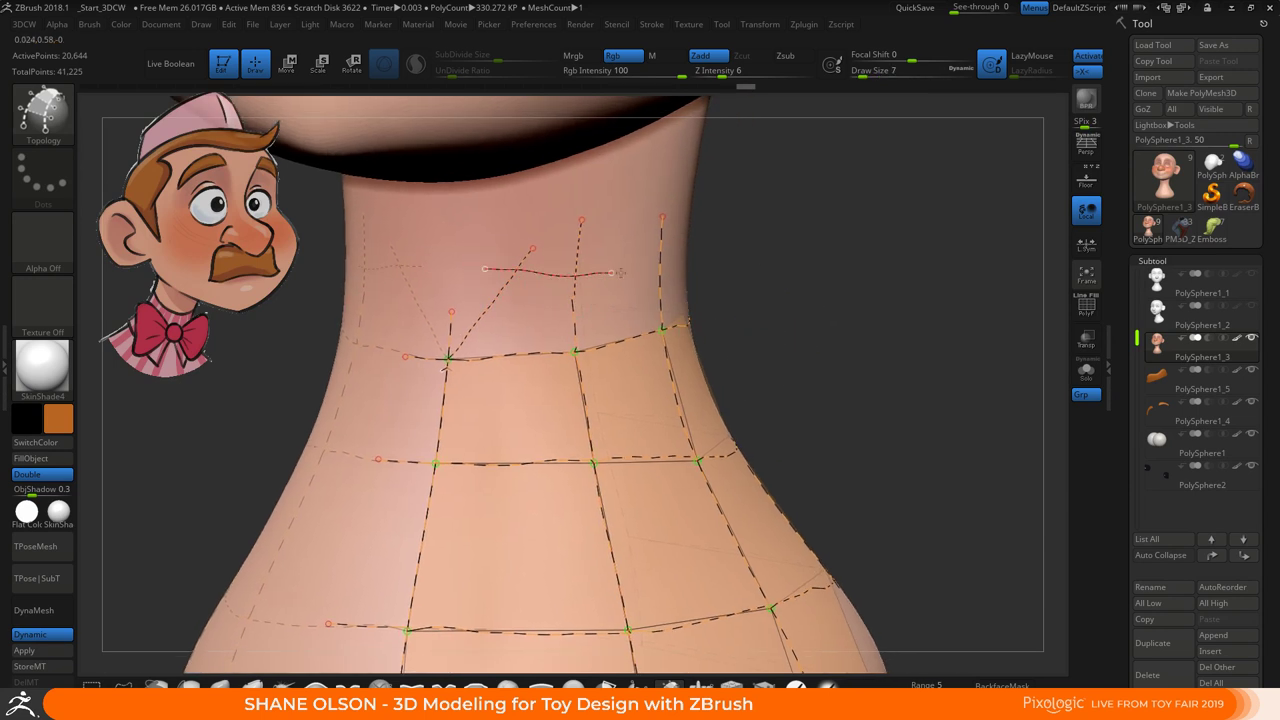
left_click_drag(840, 369, 806, 368)
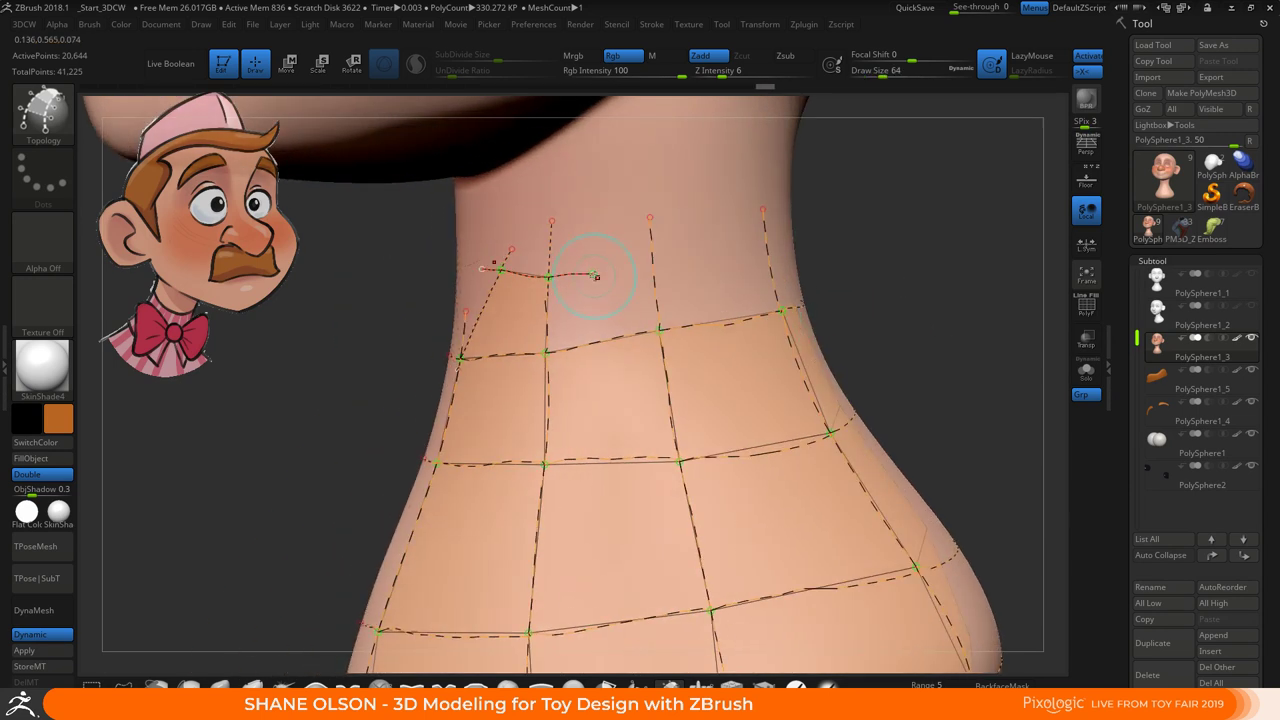
left_click_drag(596, 274, 700, 255)
left_click_drag(878, 248, 770, 252)
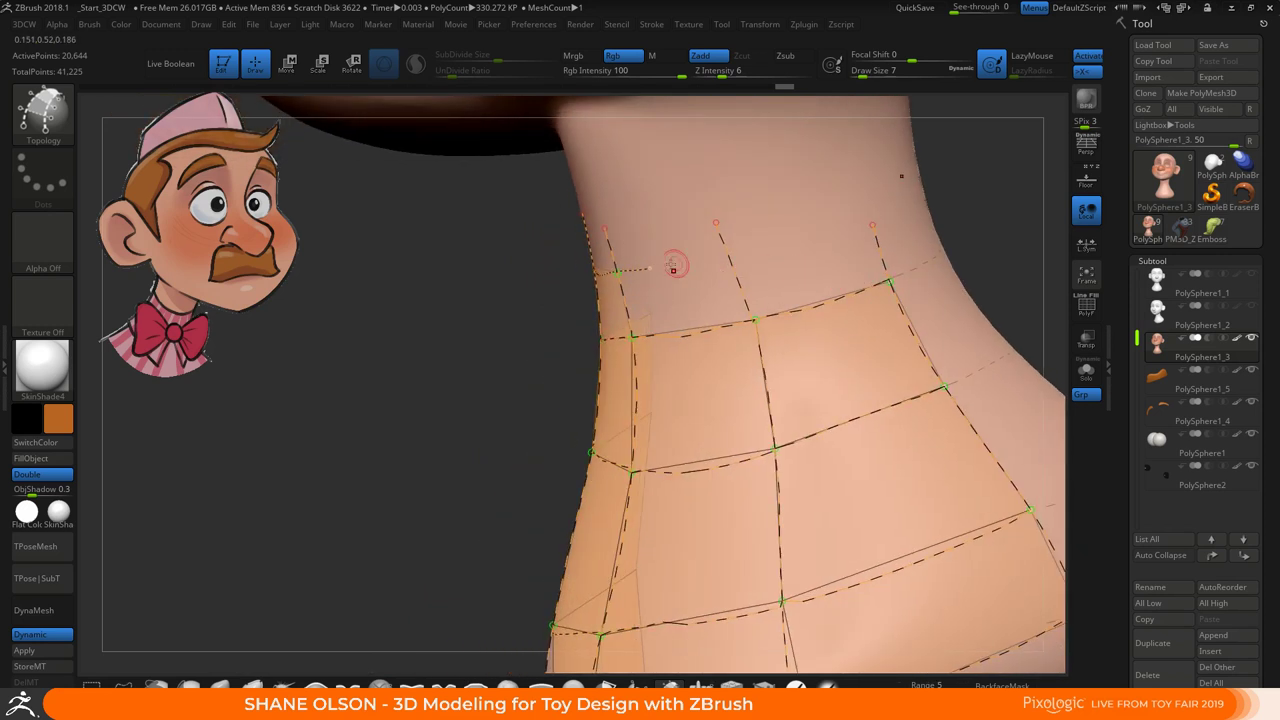
left_click_drag(650, 268, 779, 243)
Extend the rear vertical curve upward and continue the collar's top edge to it
right_click_drag(871, 243, 723, 270)
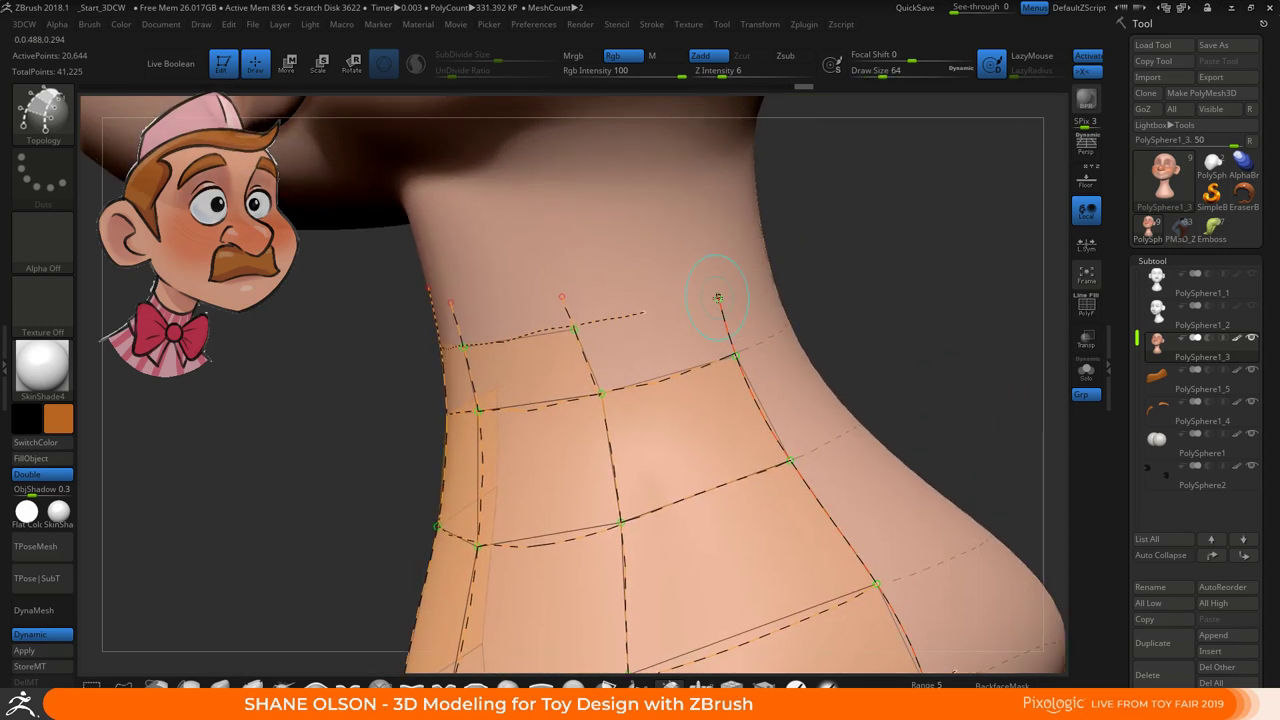
left_click_drag(718, 299, 697, 244)
left_click_drag(650, 315, 722, 297)
Trim the loose curve ends sticking out beyond the neck and collar grid
left_click_drag(880, 306, 805, 256)
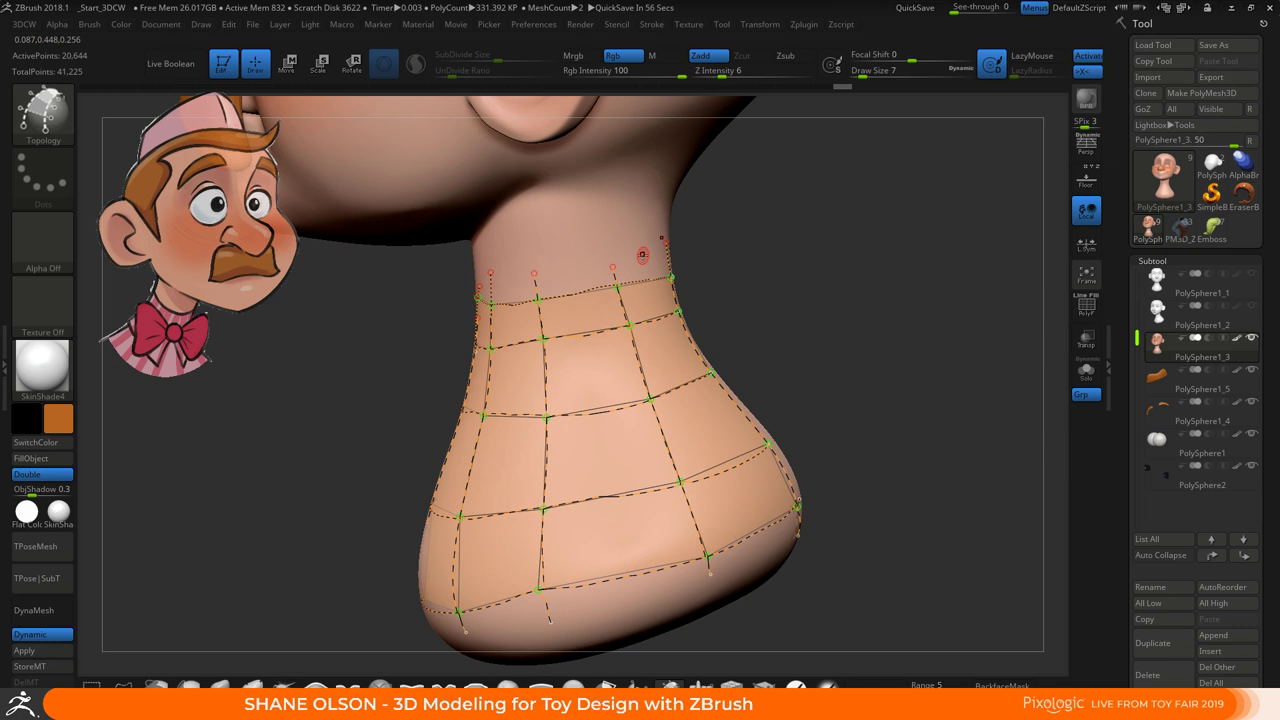
right_click_drag(626, 220, 736, 369)
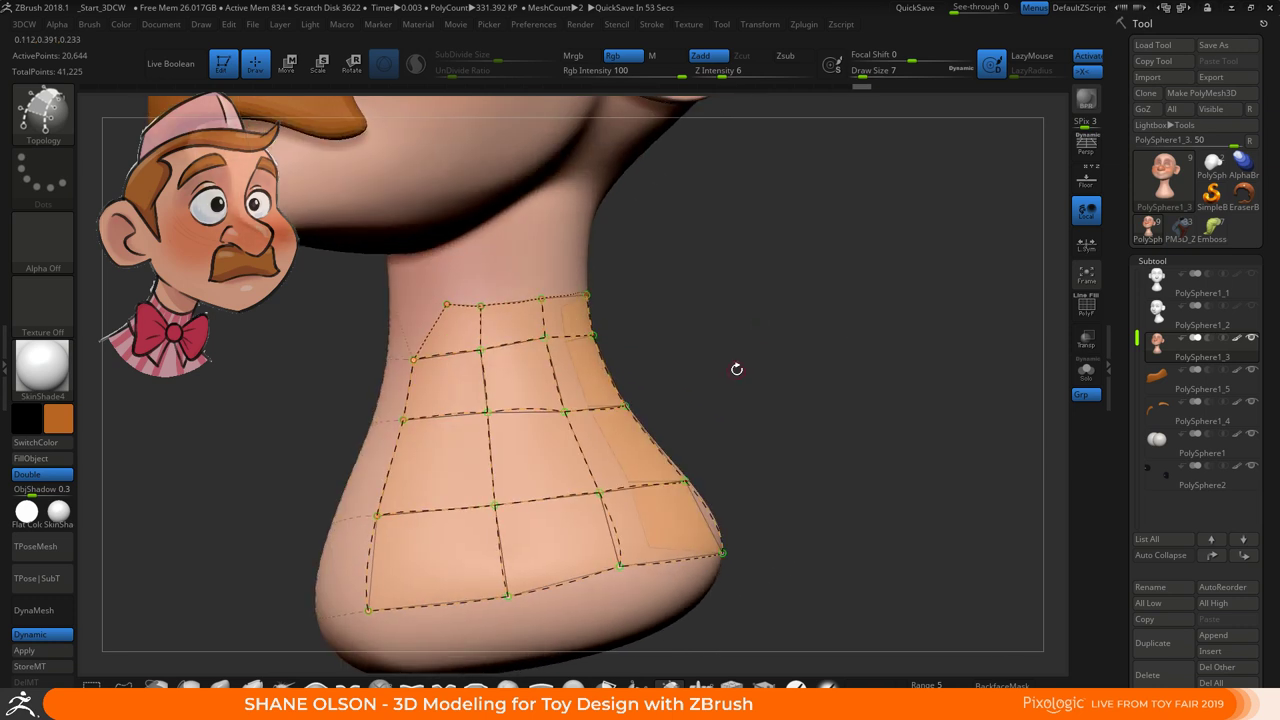
right_click_drag(694, 317, 784, 373)
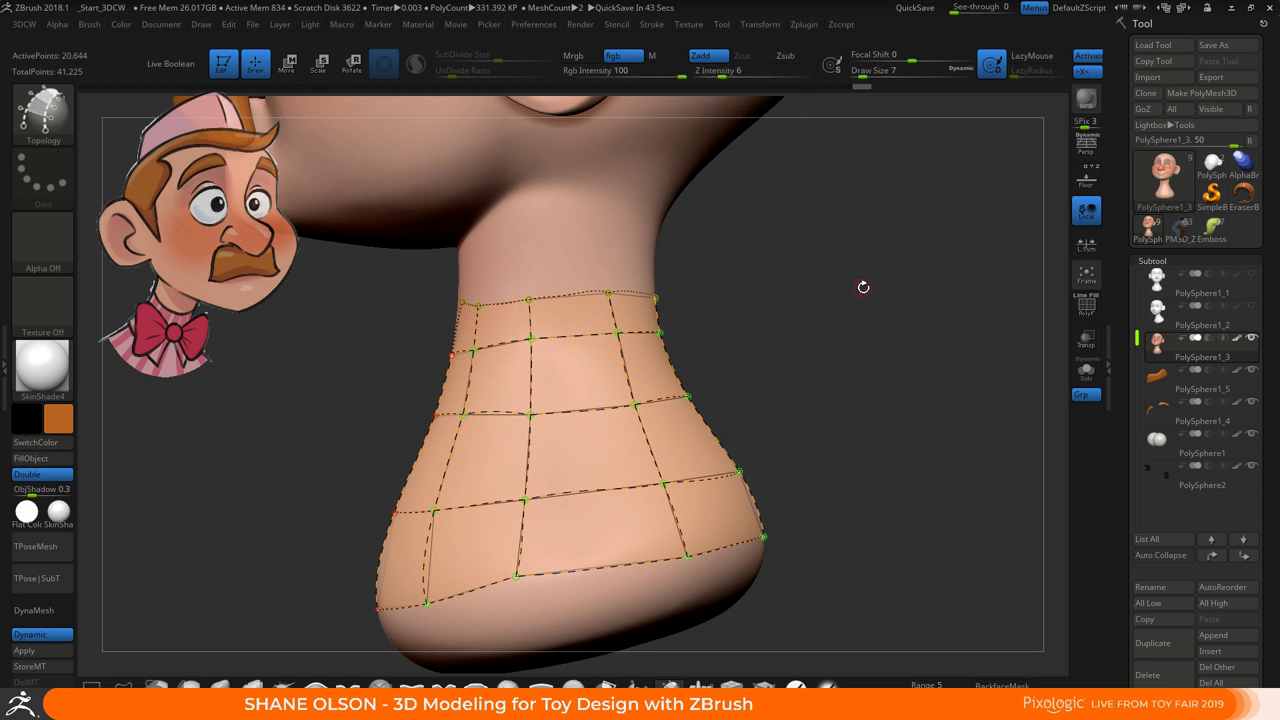
Set the draw size to 1 and generate the thin shirt mesh from the Topology curve grid
key("s")
left_click_drag(863, 287, 843, 291)
left_click(600, 255)
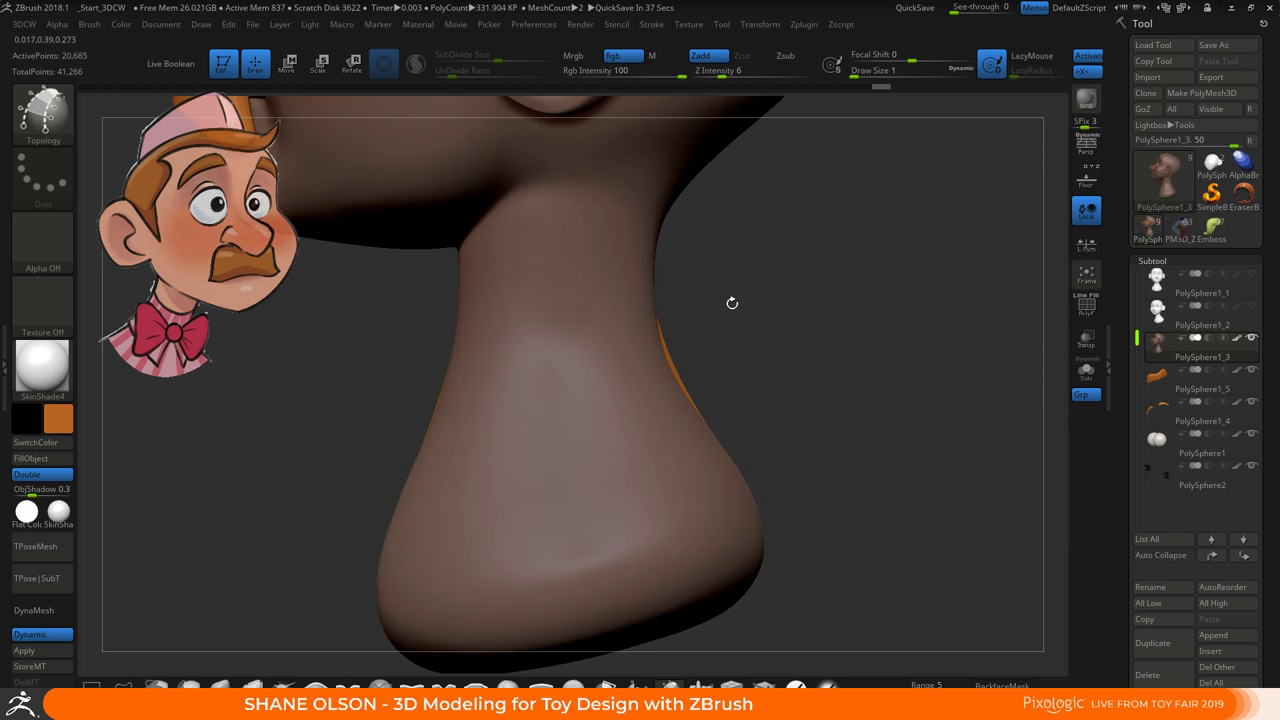
Split the unmasked shirt mesh from the head into its own subtool with Split Unmasked Points
mouse_move(751, 341)
left_mouse_down("alt")
mouse_move(751, 320)
mouse_move(732, 334)
mouse_move(854, 292)
left_mouse_up("alt")
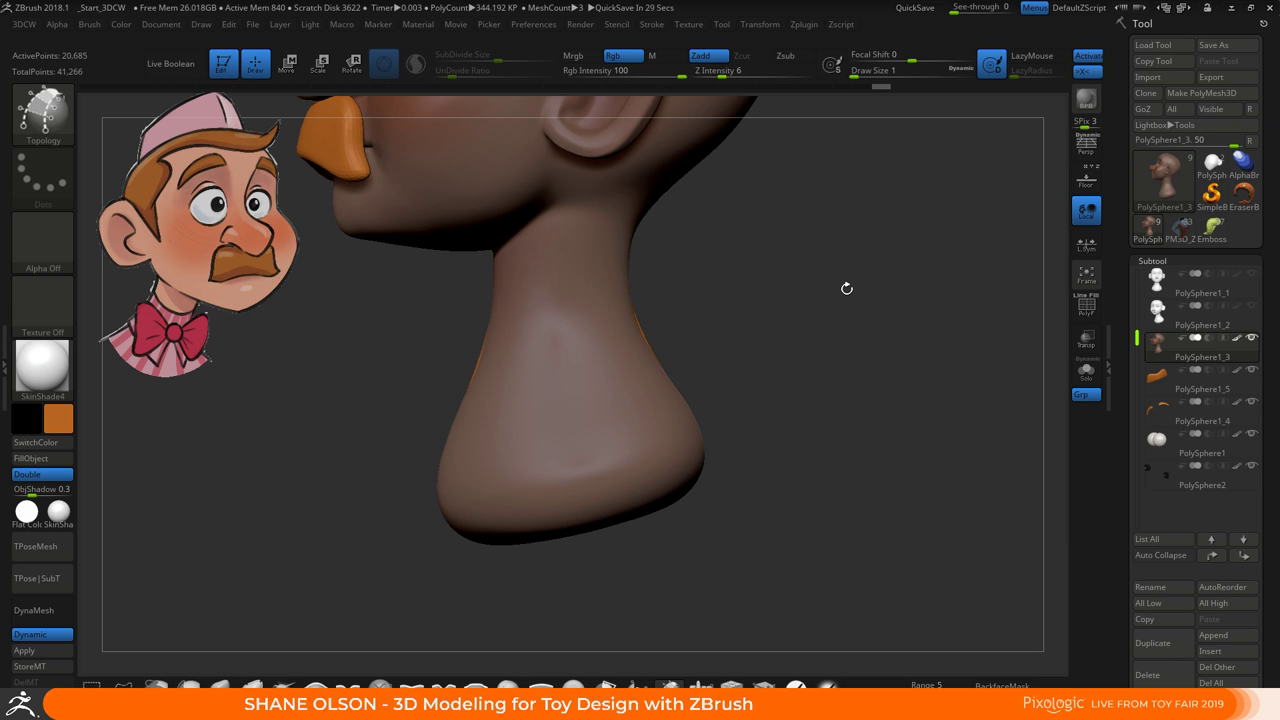
key("space")
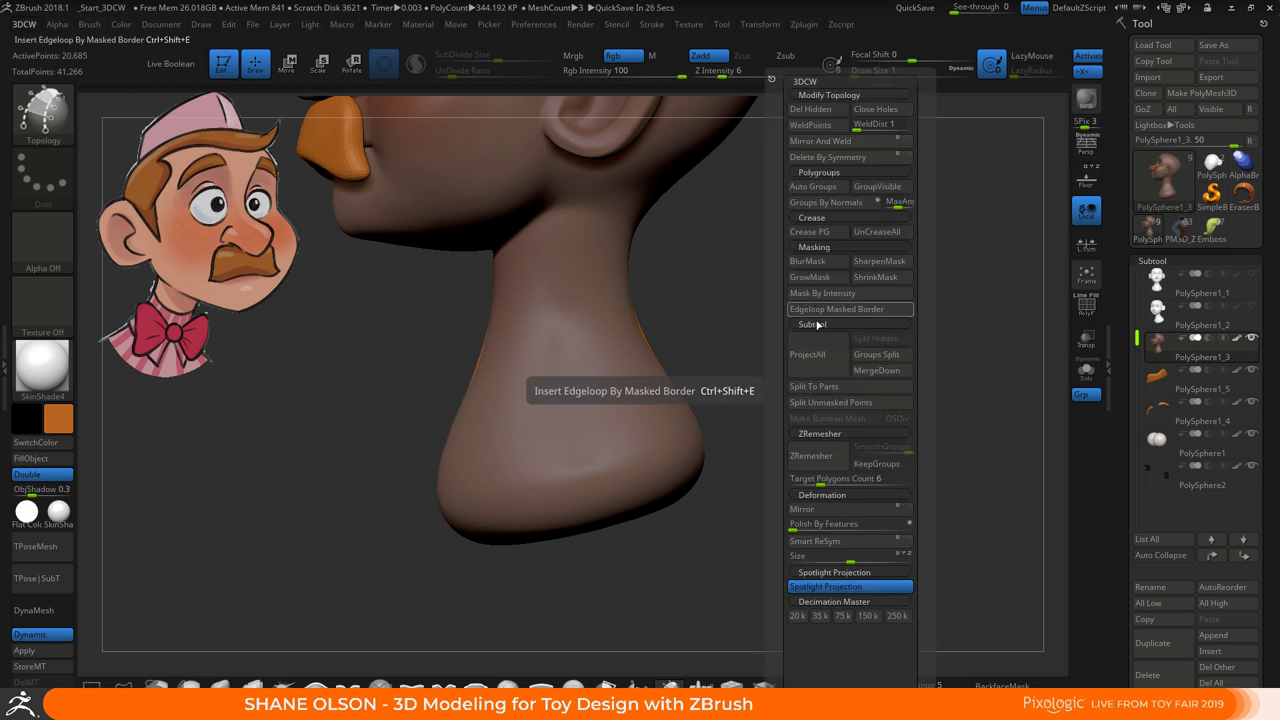
left_click(814, 401)
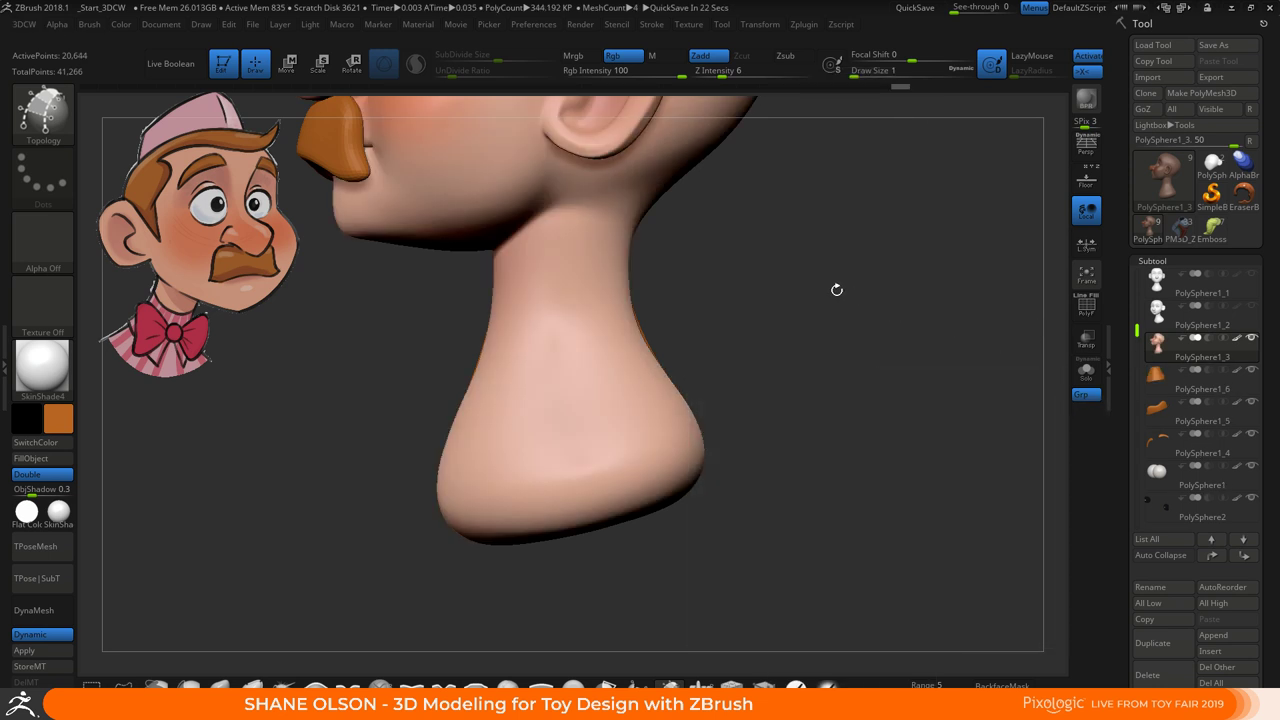
Make the new shirt subtool active, isolate it with Solo and display its polyframe
key("Down")
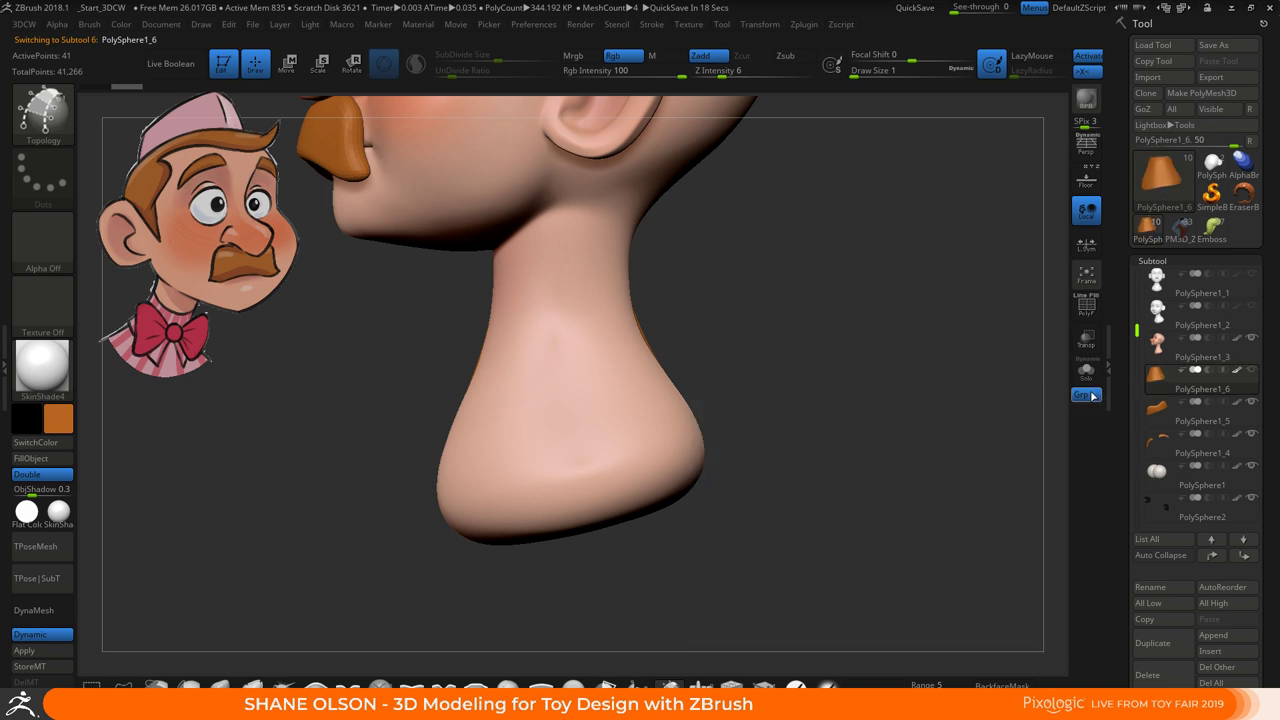
left_click(1086, 370)
left_click_drag(720, 384, 789, 360)
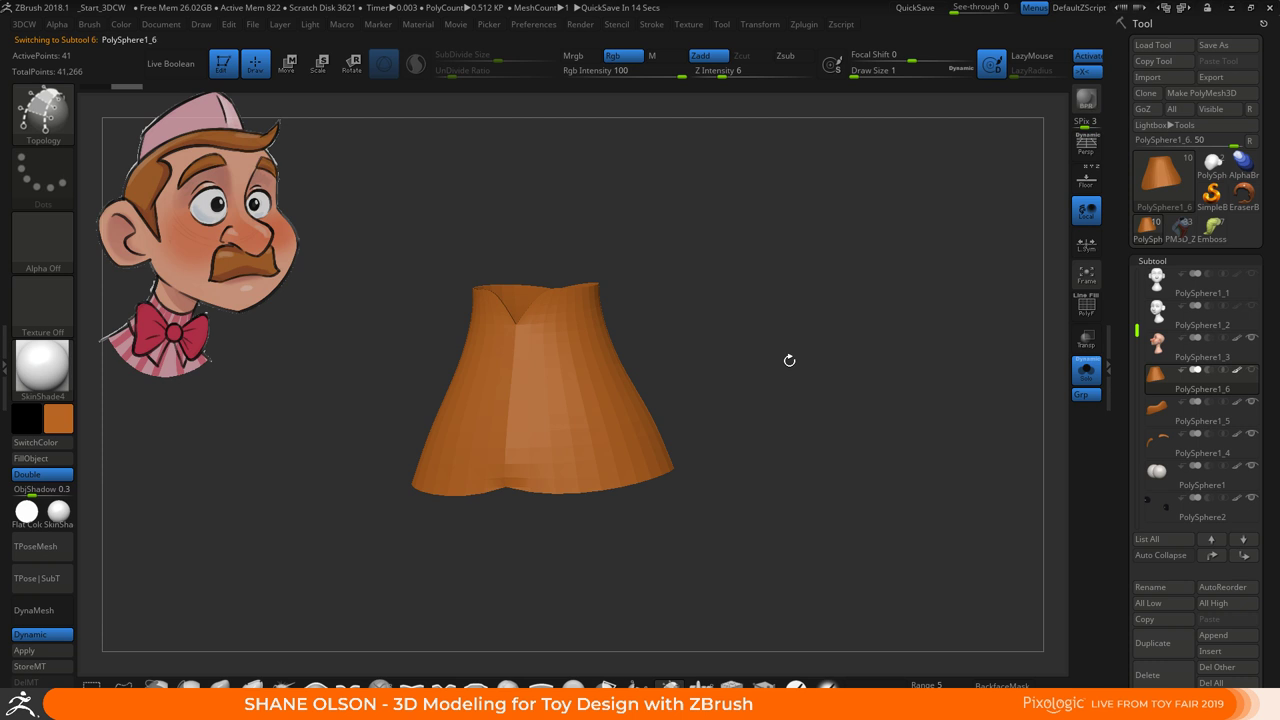
key("shift+f")
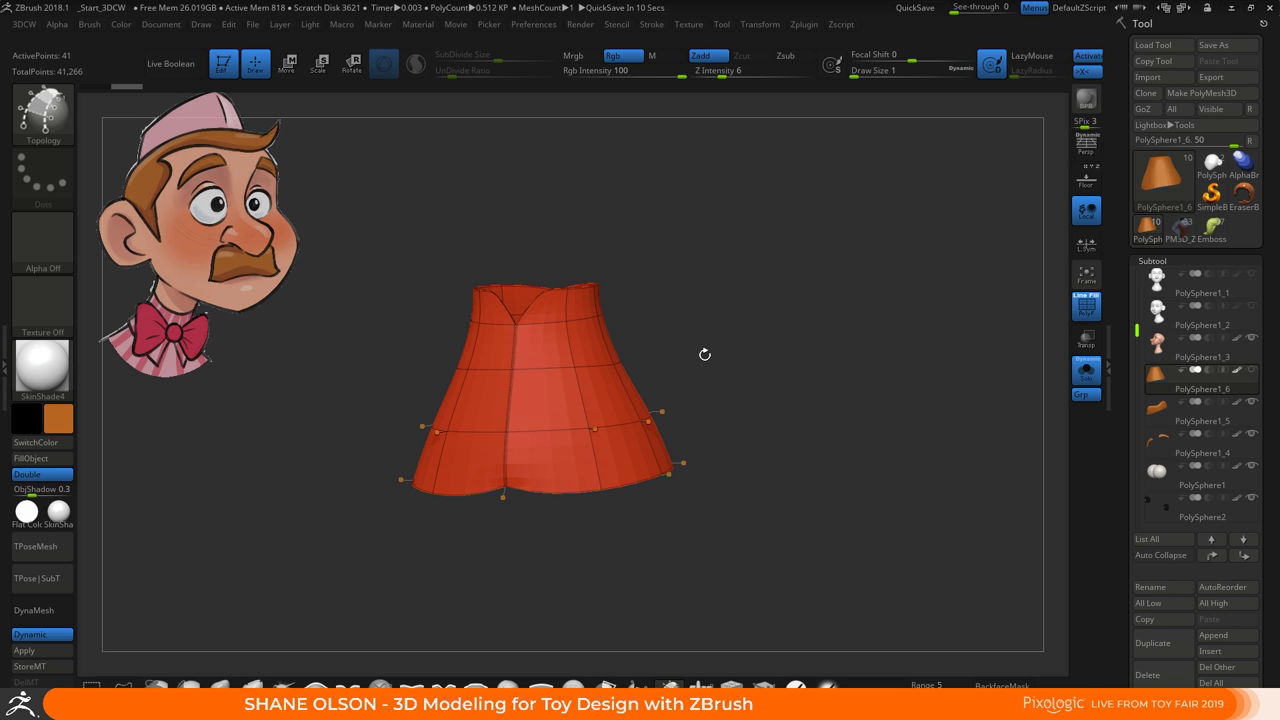
Remove all creases from the shirt mesh with UnCreaseAll
left_click_drag(686, 337, 682, 336)
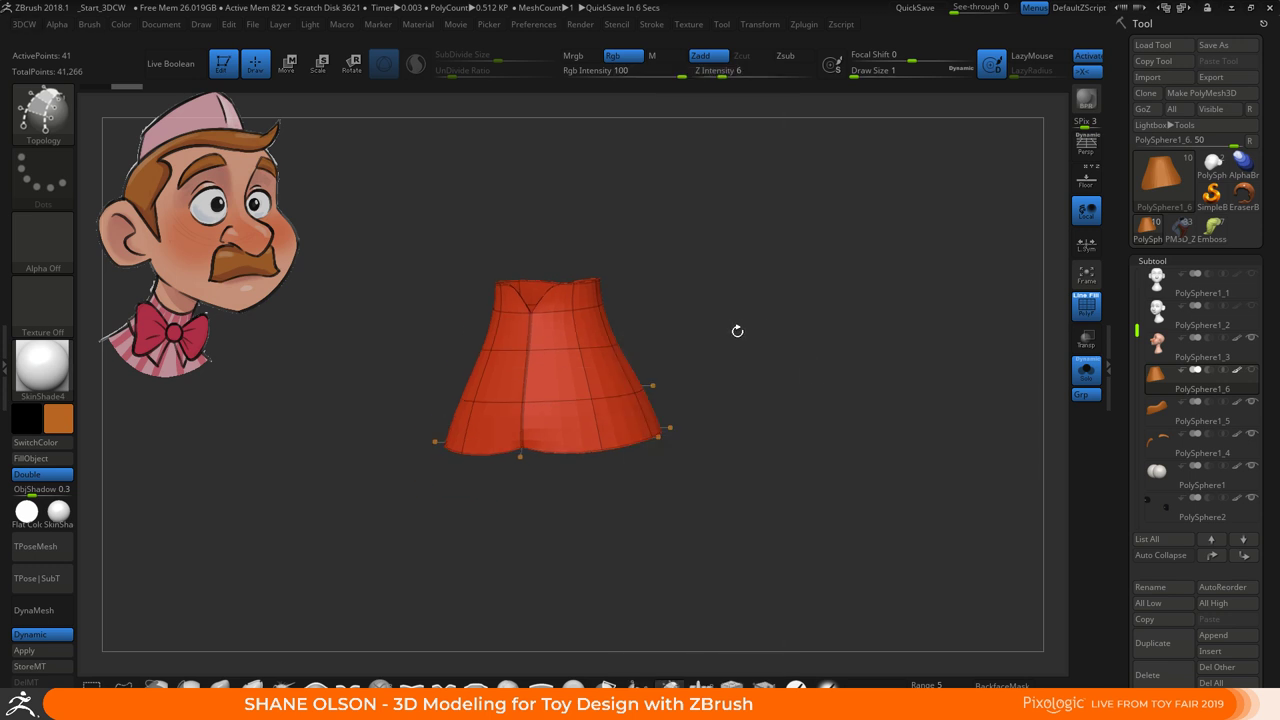
key("1")
left_click(769, 234)
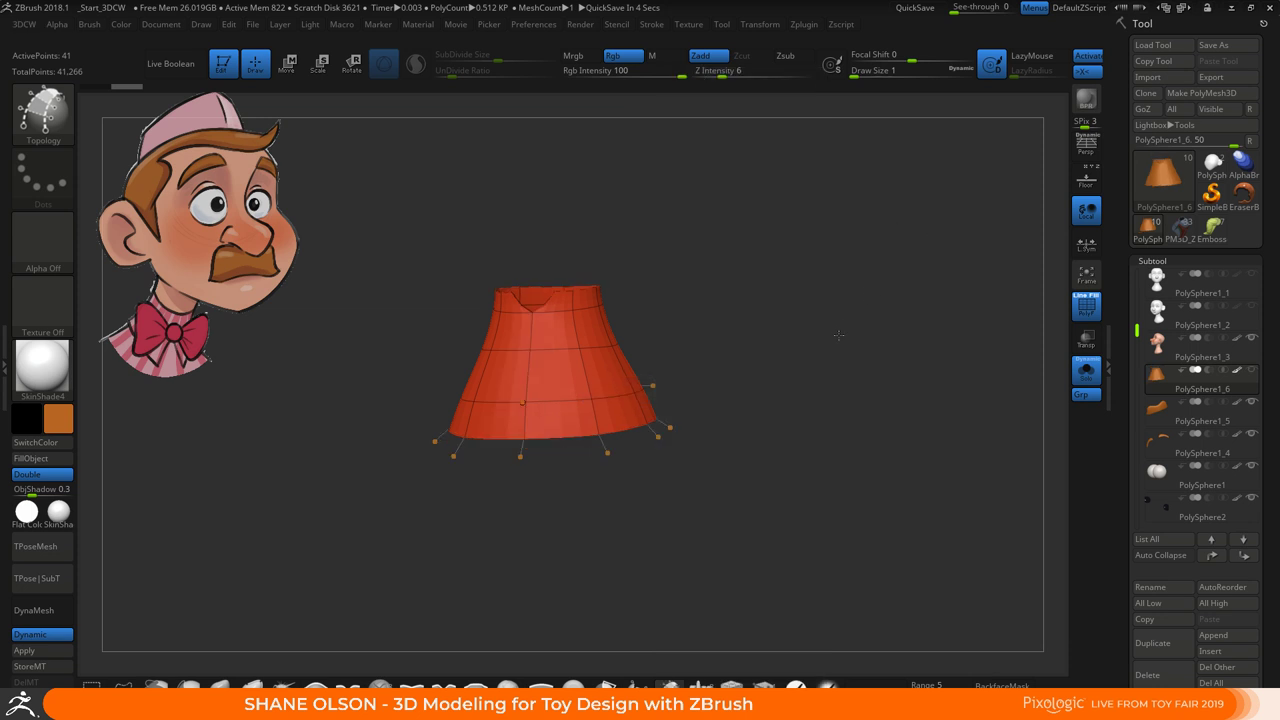
left_click_drag(839, 335, 843, 380)
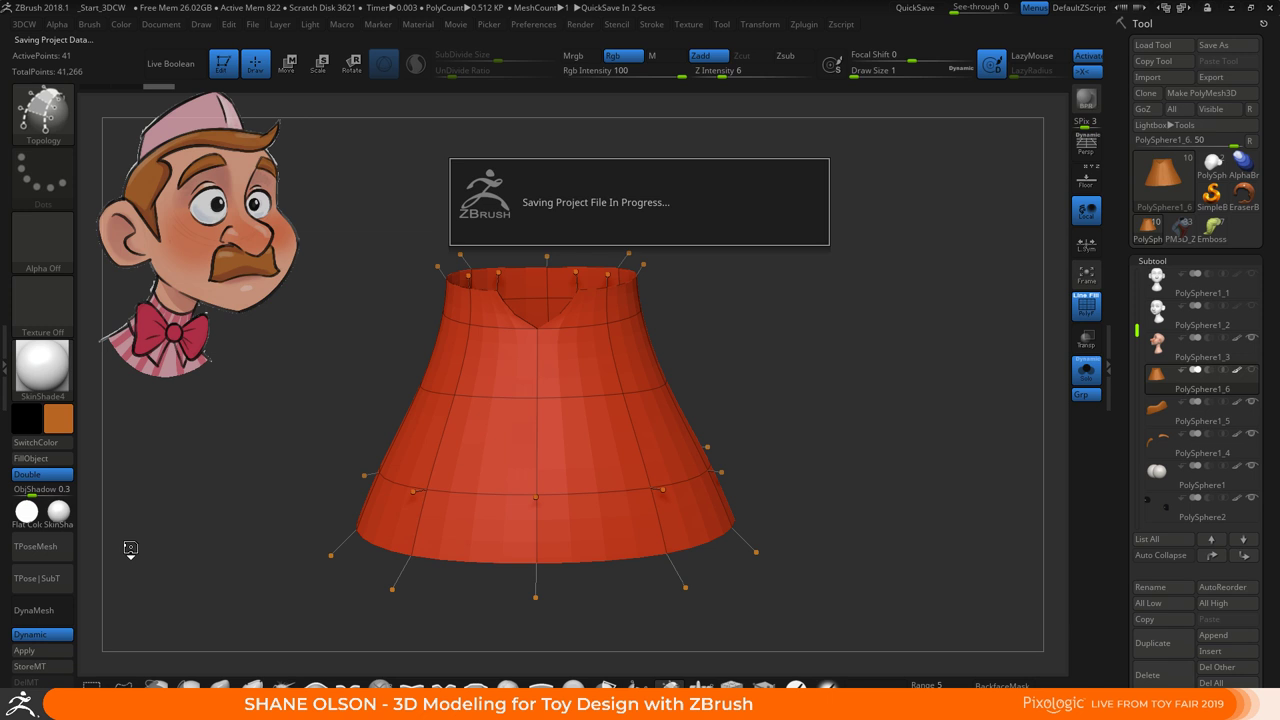
Turn Dynamic Subdiv off and back on for the shirt, choosing Always YES for its auto-activation
key("shift+d")
mouse_move(834, 420)
left_mouse_down()
mouse_move(848, 411)
mouse_move(829, 398)
mouse_move(835, 456)
left_mouse_up()
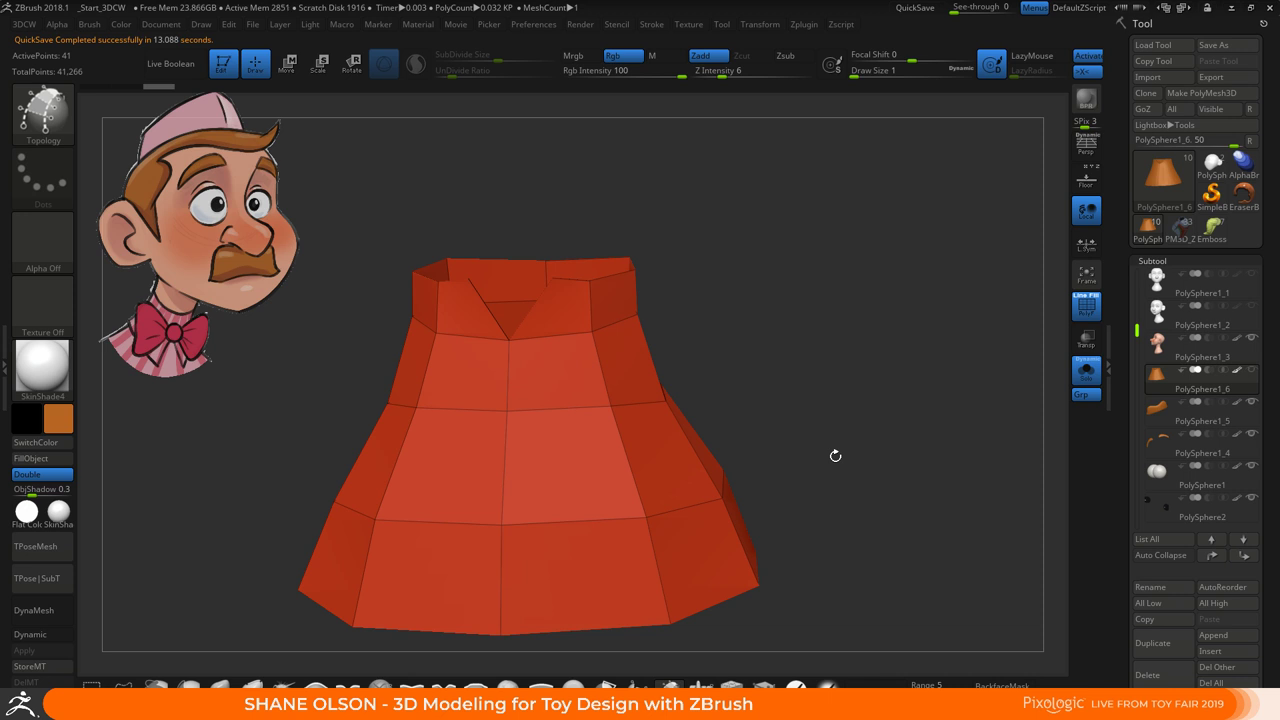
key("d")
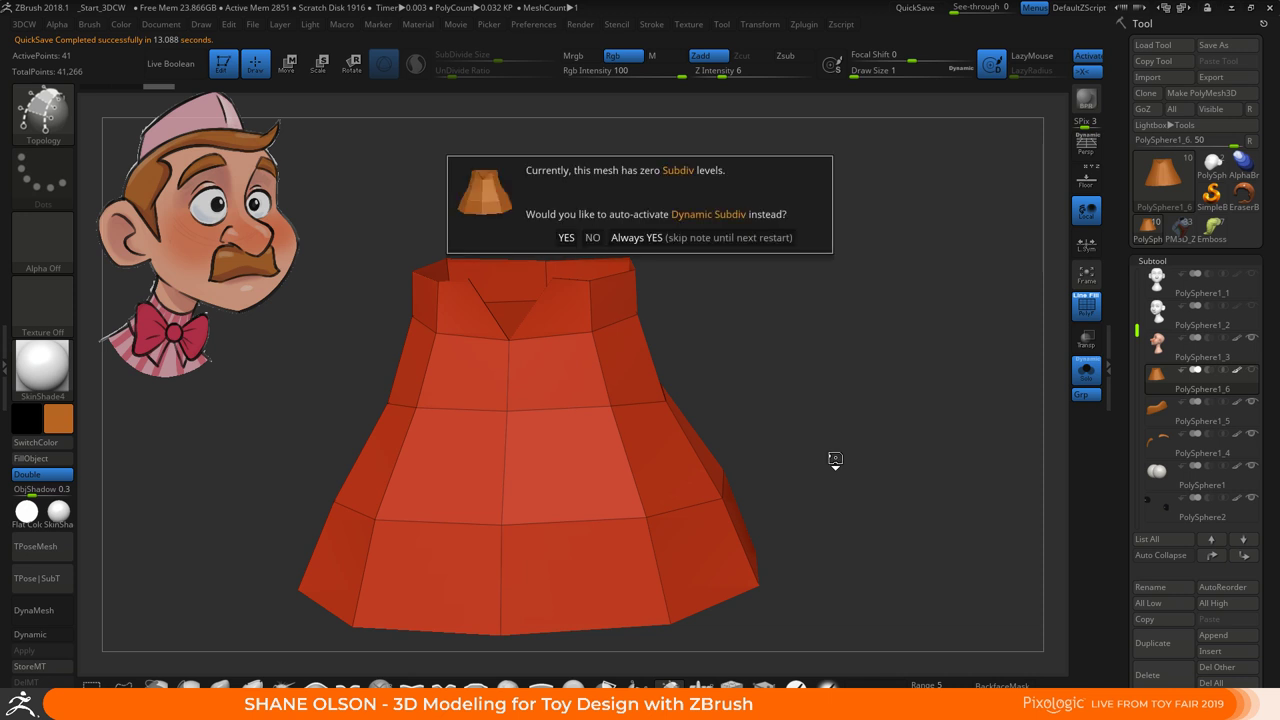
left_click(672, 238)
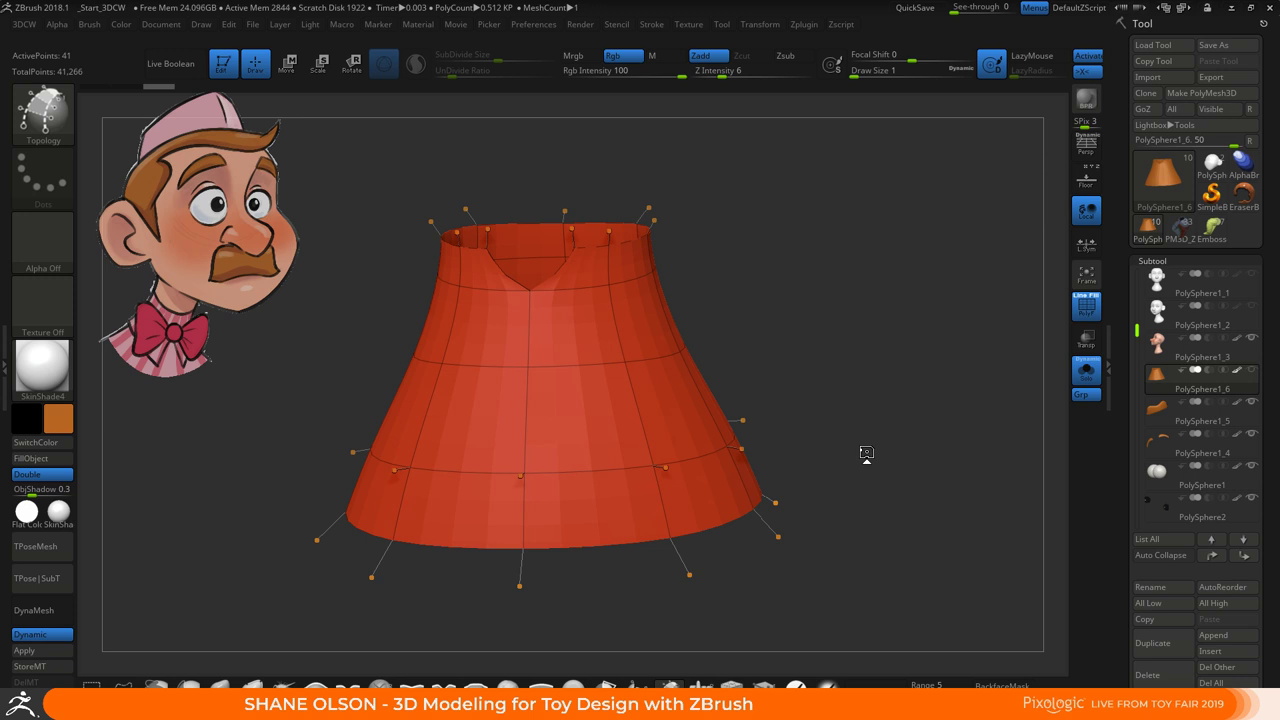
Turn off Dynamic Subdiv to work on the shirt's low-poly cage
right_click(758, 458)
right_click_drag(777, 326, 790, 331, "ctrl")
key("shift+d")
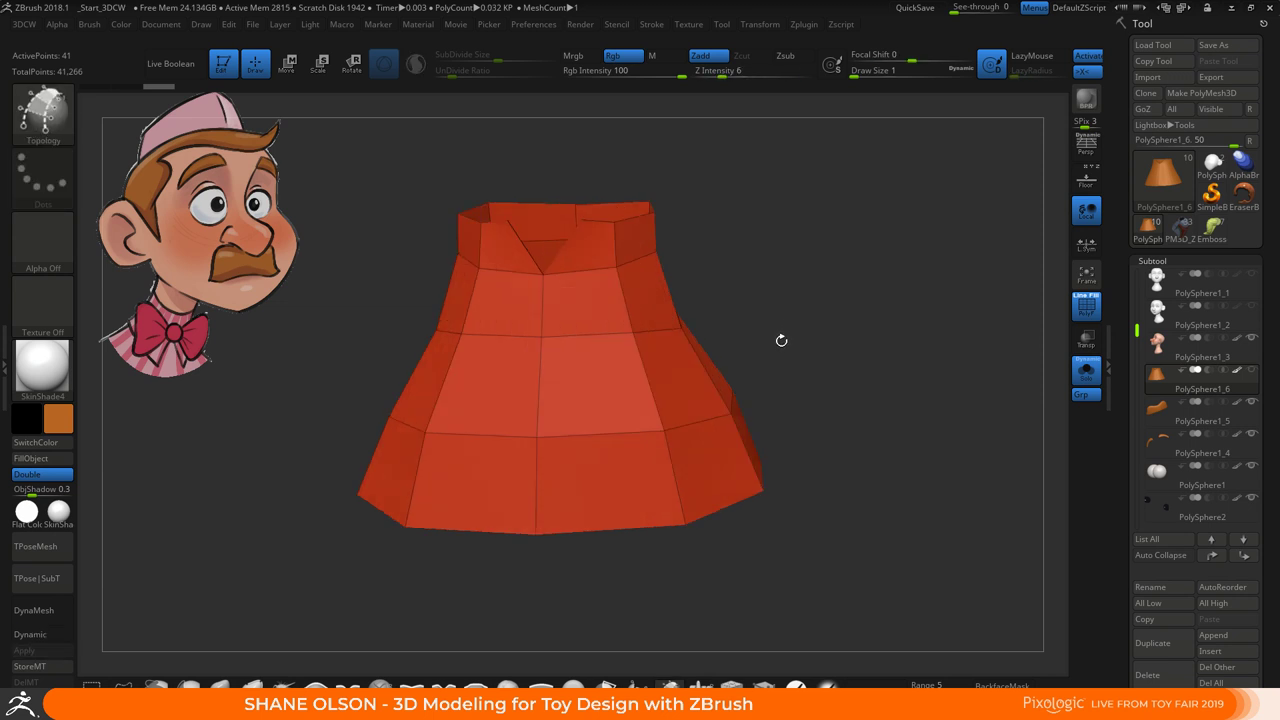
left_click_drag(781, 340, 774, 282)
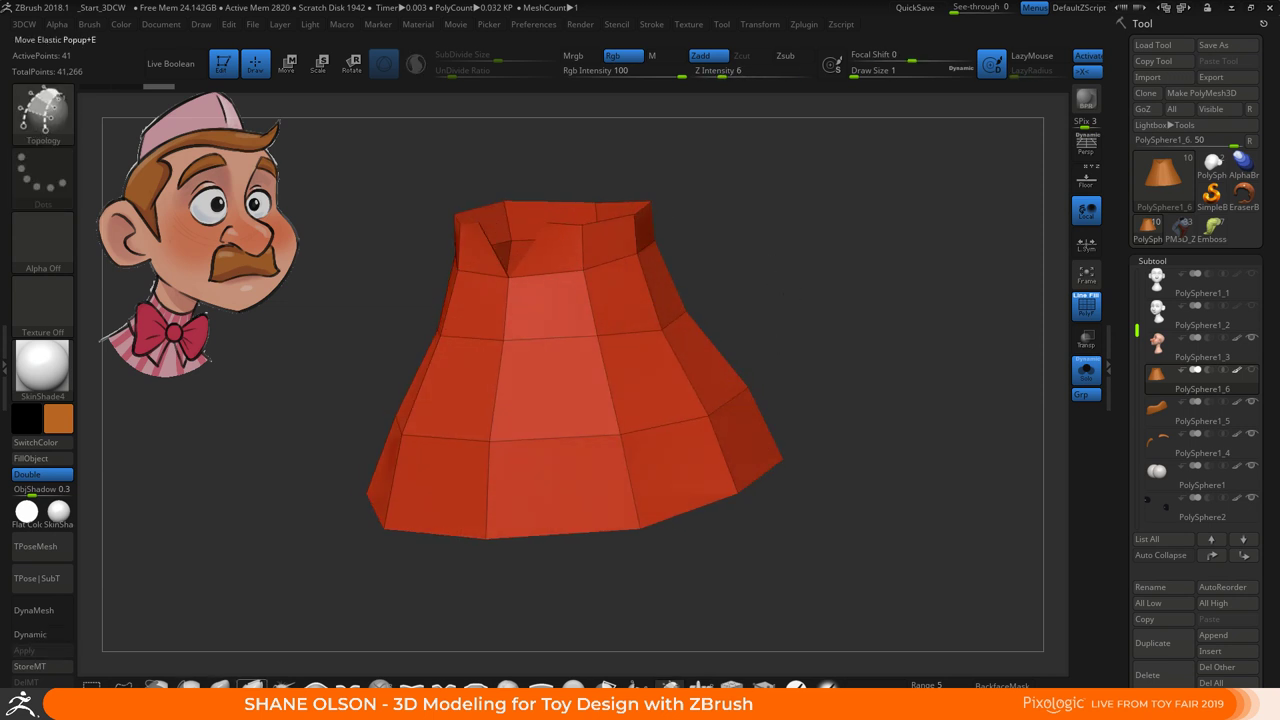
Switch to the Move brush and set its draw size to 27
left_click(221, 689)
key("s")
left_click(762, 304)
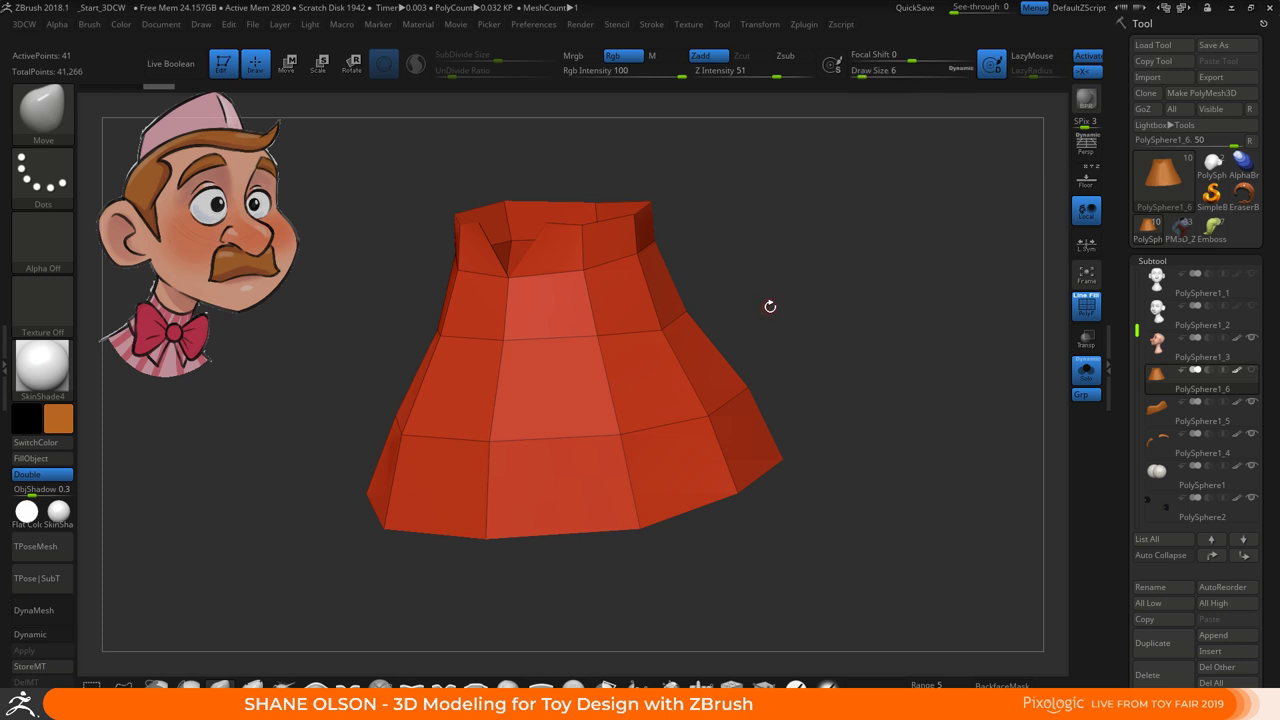
key("s")
mouse_move(771, 311)
left_mouse_down()
mouse_move(743, 355)
mouse_move(734, 314)
mouse_move(708, 361)
left_mouse_up()
key("x")
key("x")
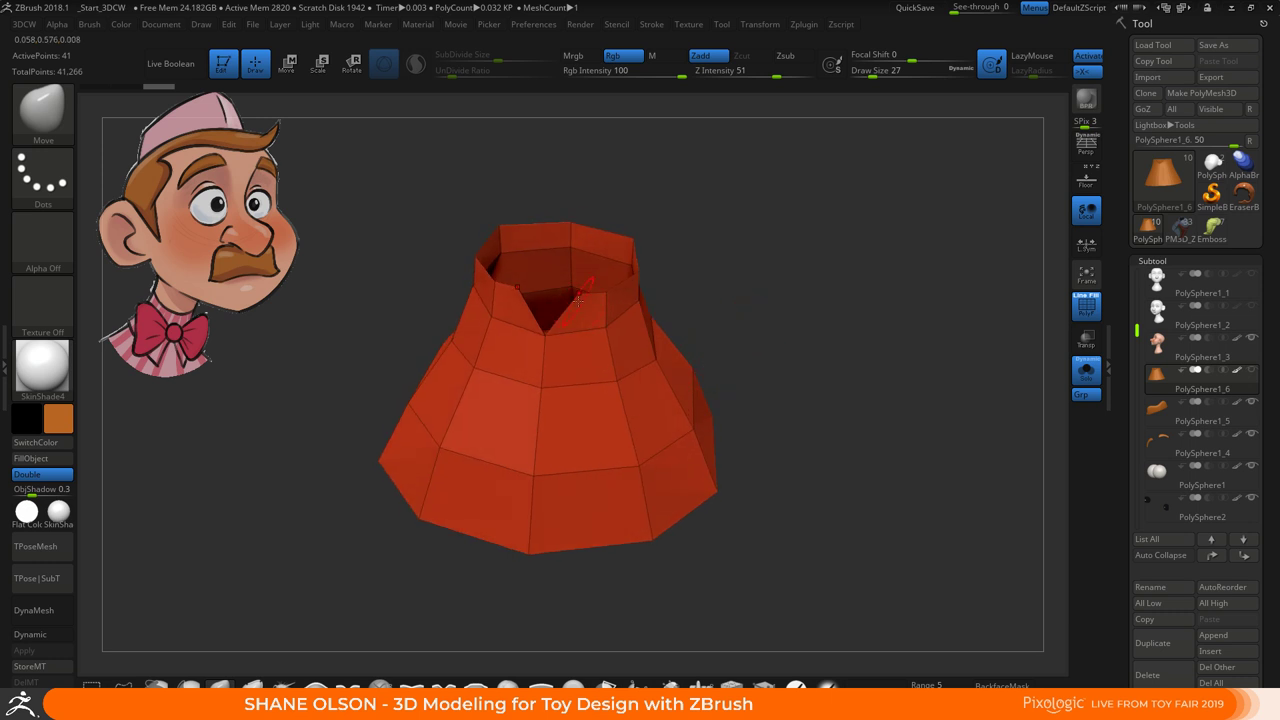
Try to pull the two upper front collar corners down over the shirt, and undo the move
left_click_drag(579, 294, 570, 509)
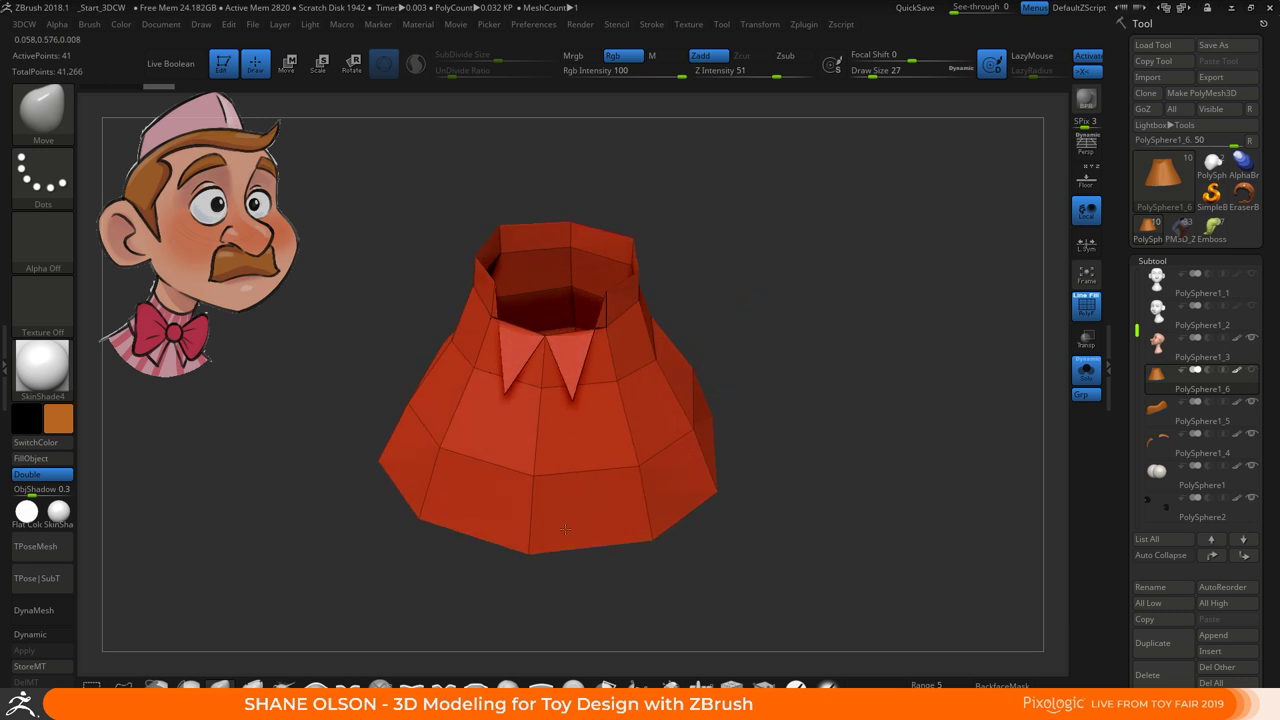
left_click_drag(766, 357, 733, 366)
key("ctrl+z")
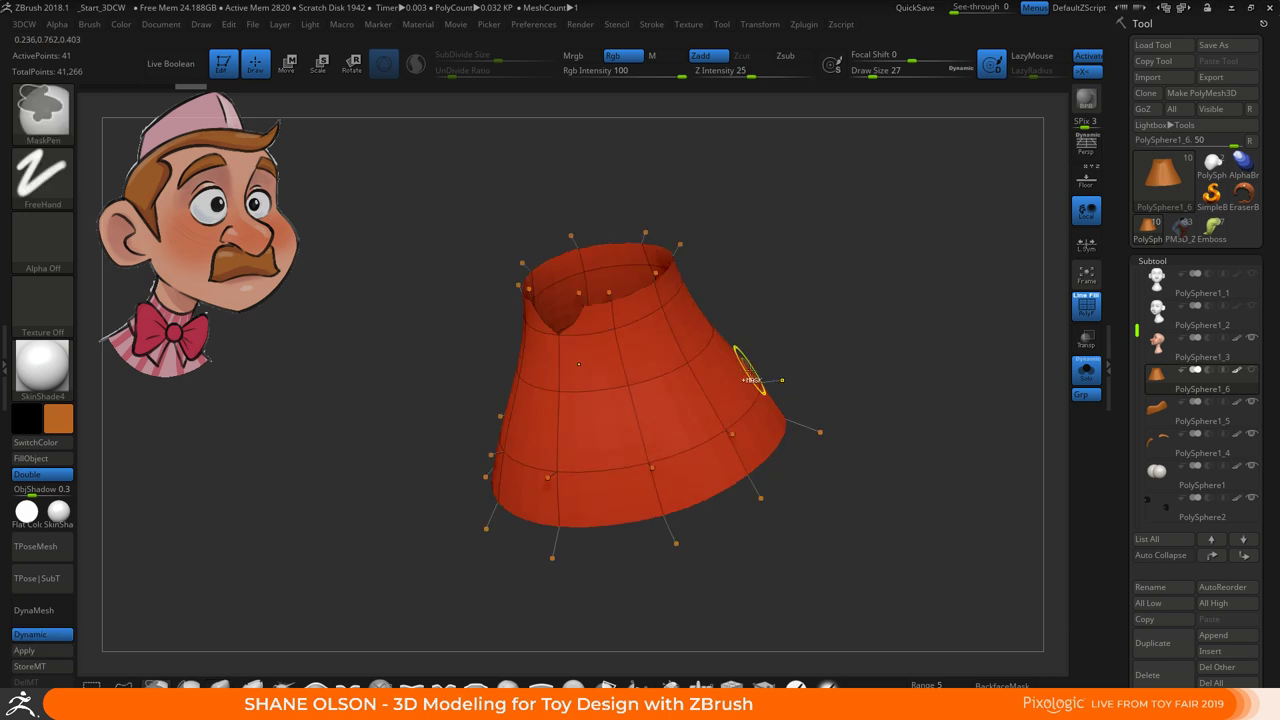
Fold the front collar corners and the neighbouring top-edge points outward and down over the shirt with the Move brush
left_click_drag(757, 318, 717, 305, "alt")
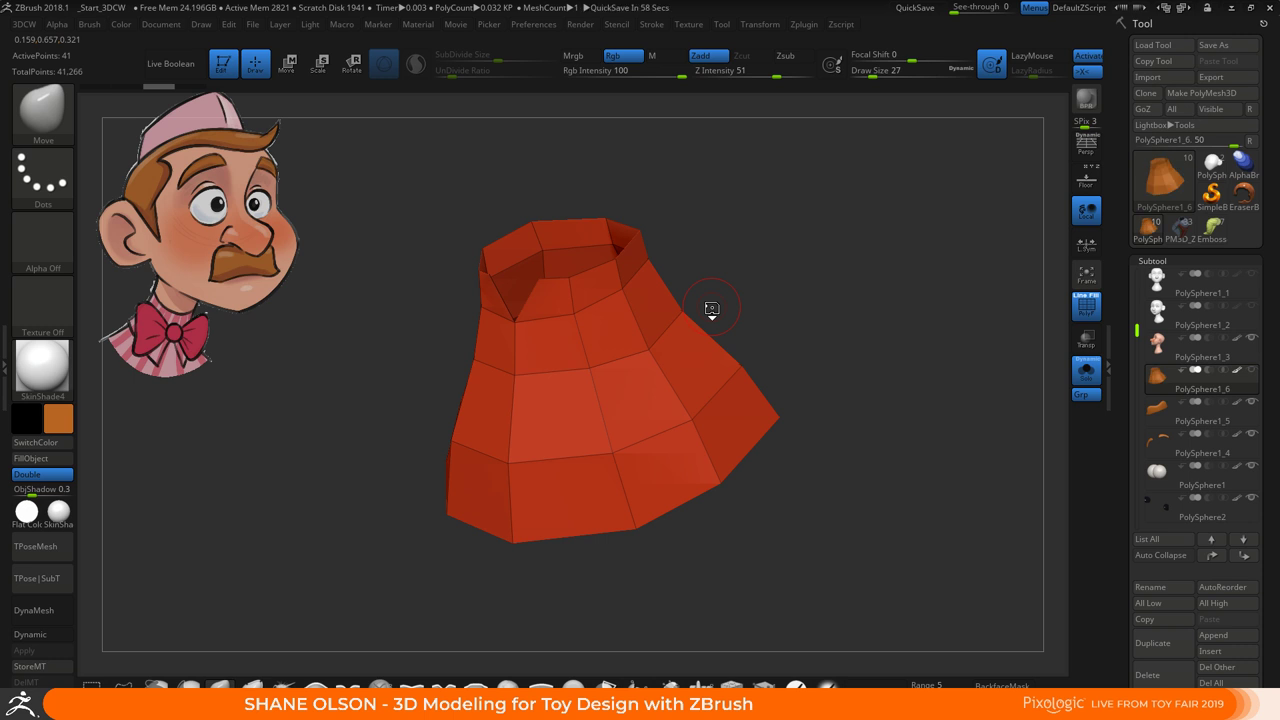
left_click_drag(174, 332, 188, 297)
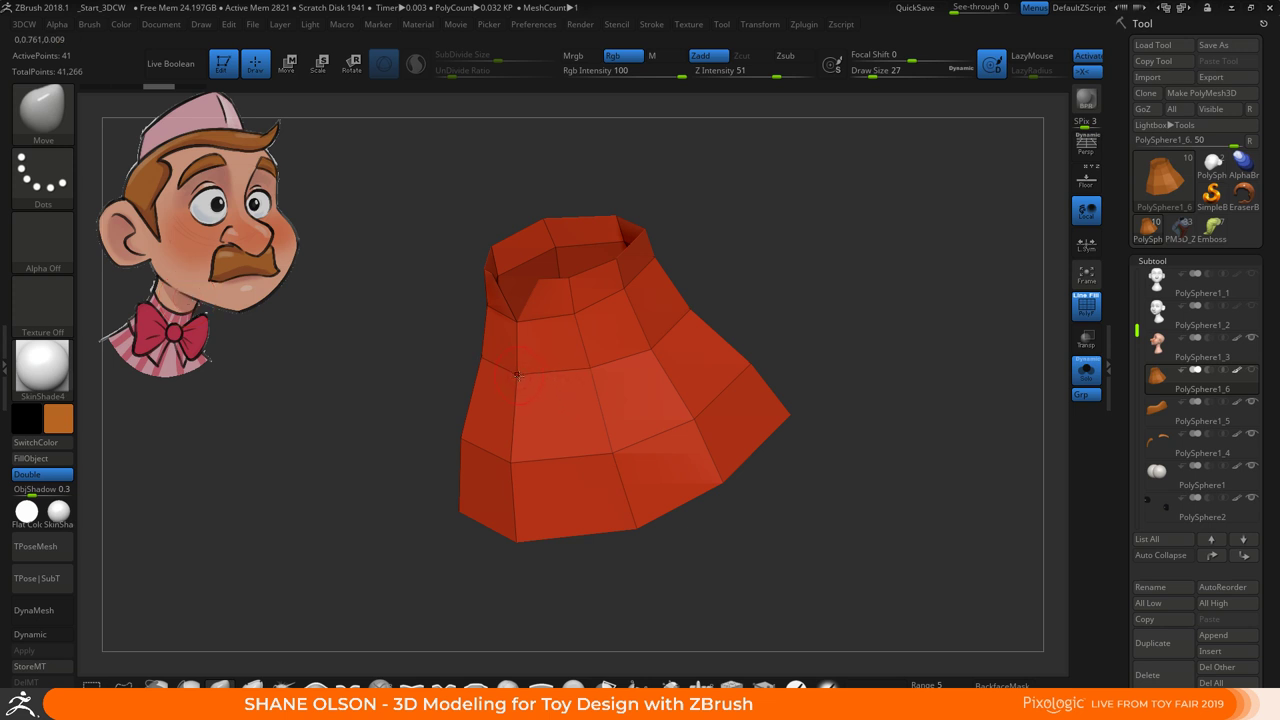
left_click_drag(791, 270, 769, 275)
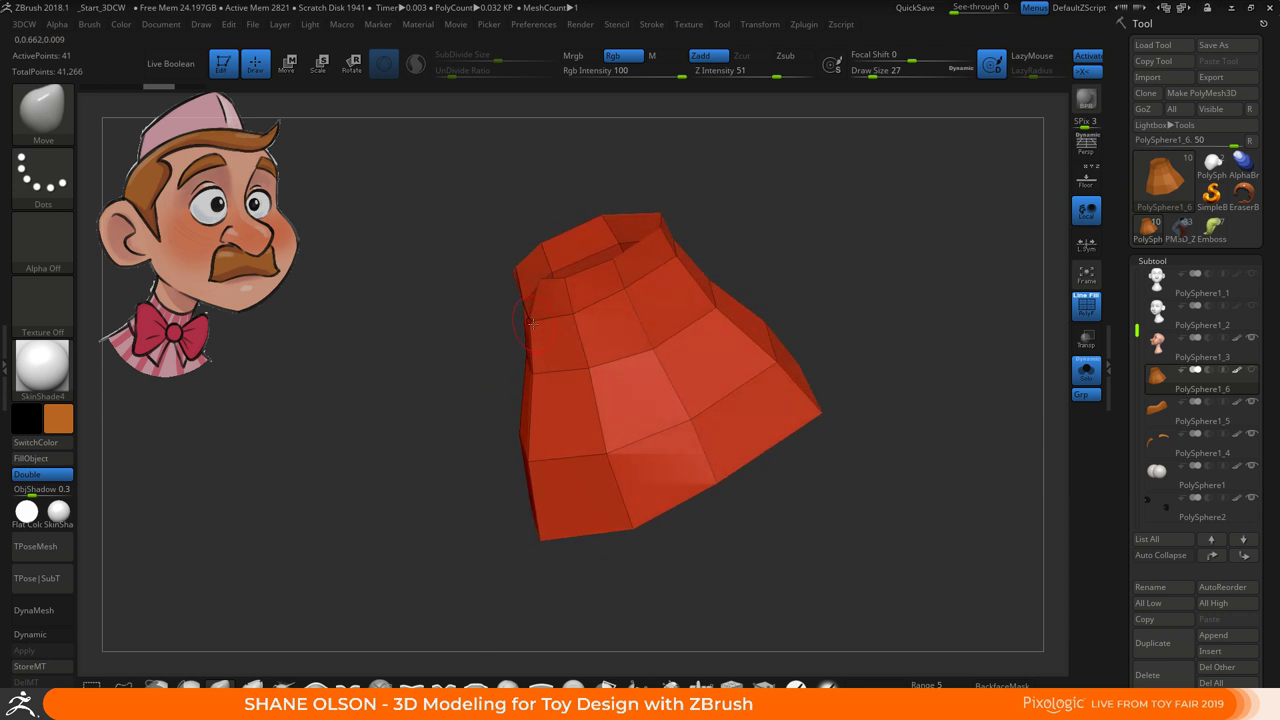
left_click_drag(532, 322, 506, 372)
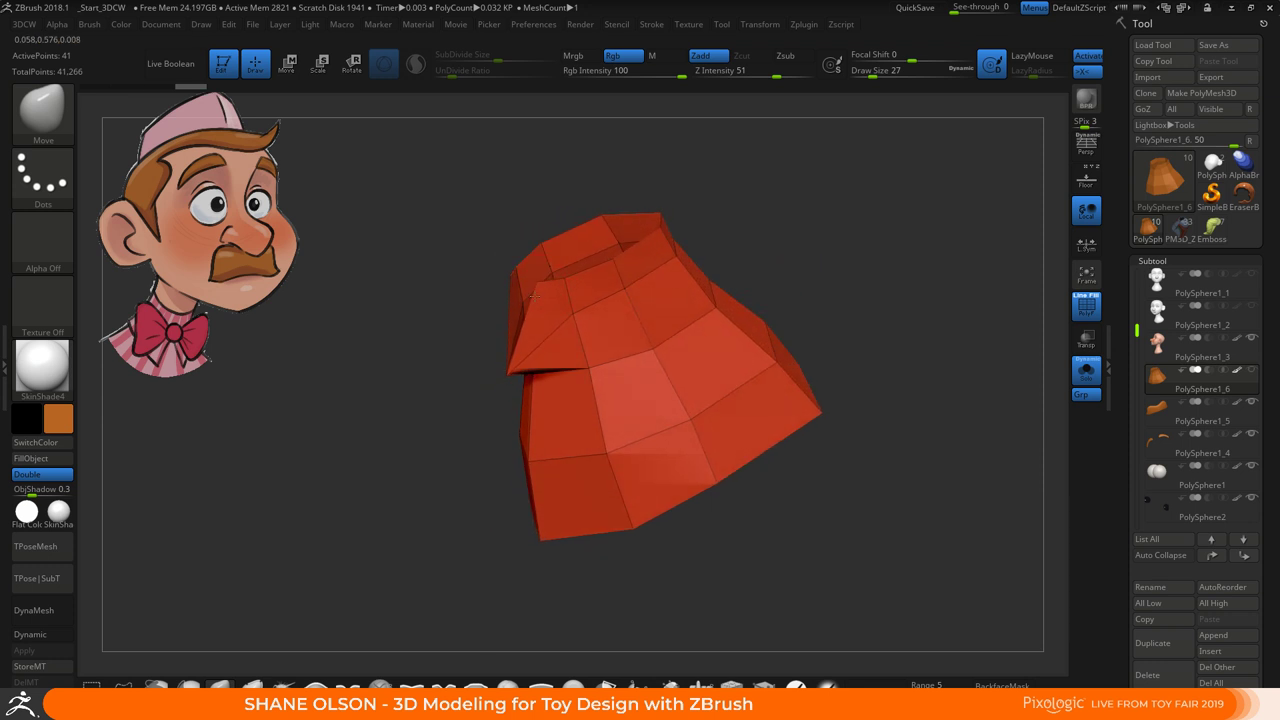
left_click_drag(535, 295, 485, 405)
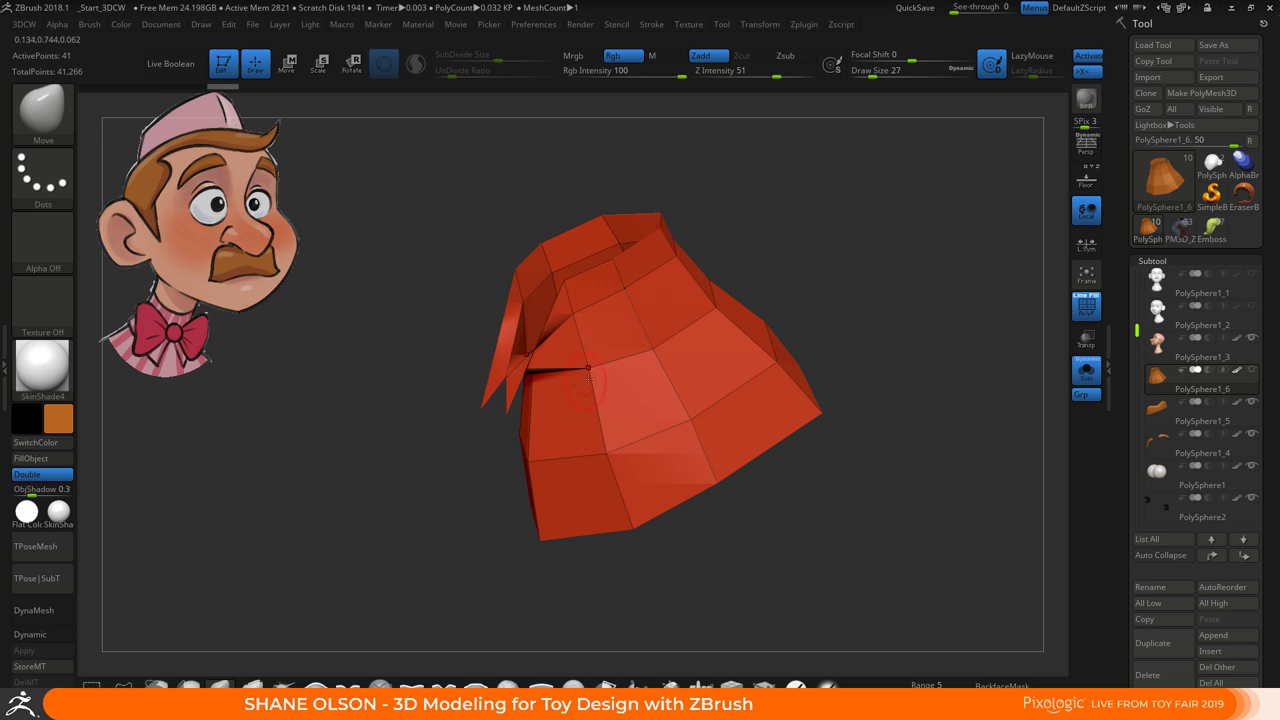
right_click_drag(587, 381, 518, 388)
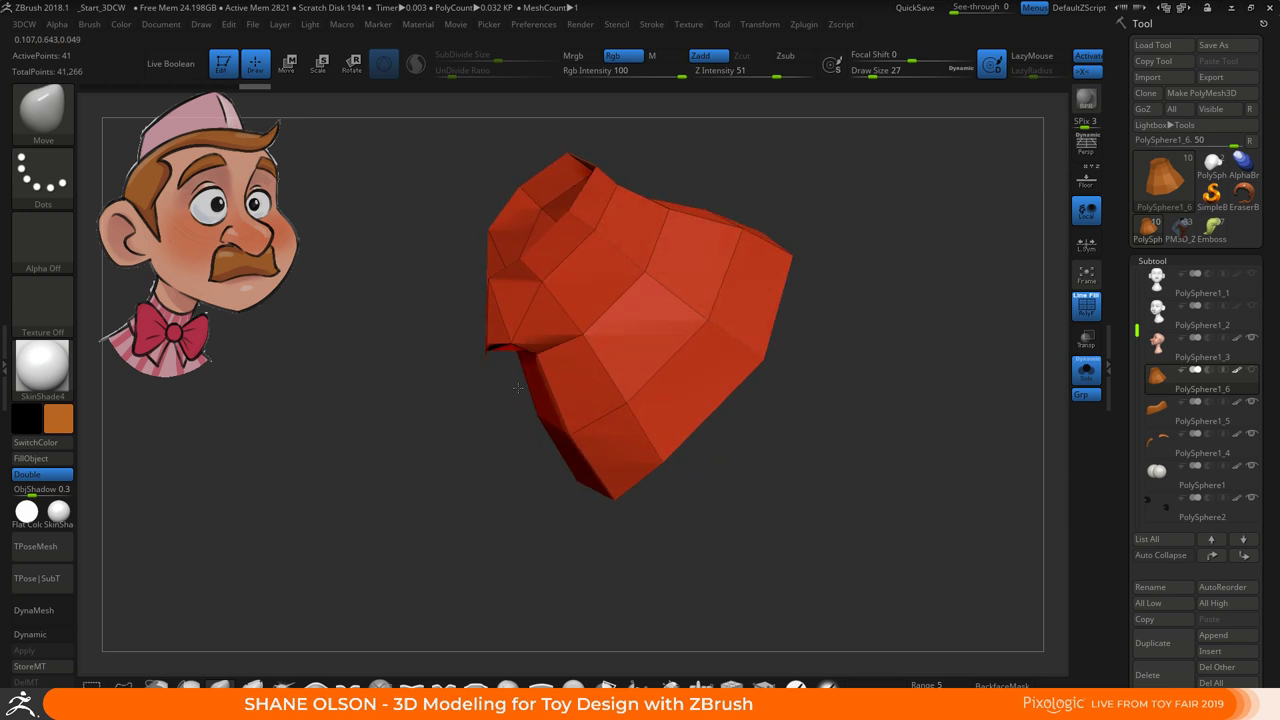
left_click_drag(518, 388, 521, 402)
left_click_drag(478, 291, 557, 516)
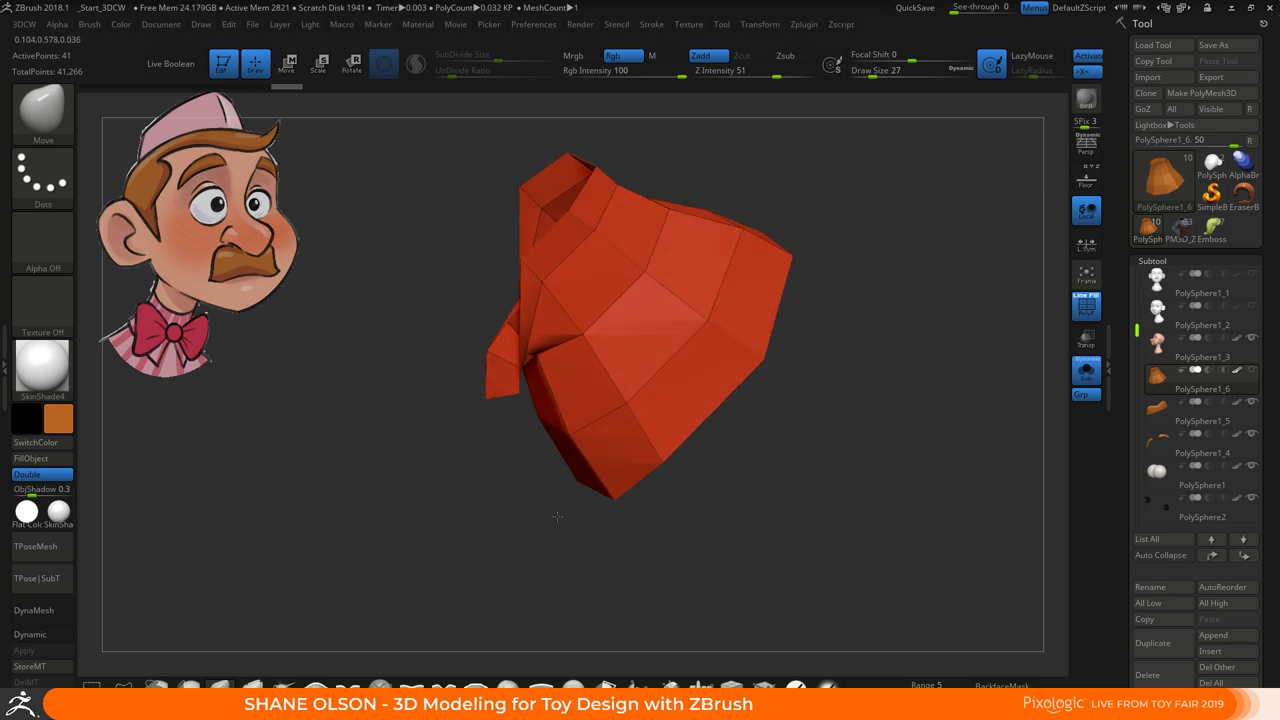
Pull the collar's top-edge points at the side of the neck outward and down to continue the fold
right_click_drag(560, 463, 454, 517)
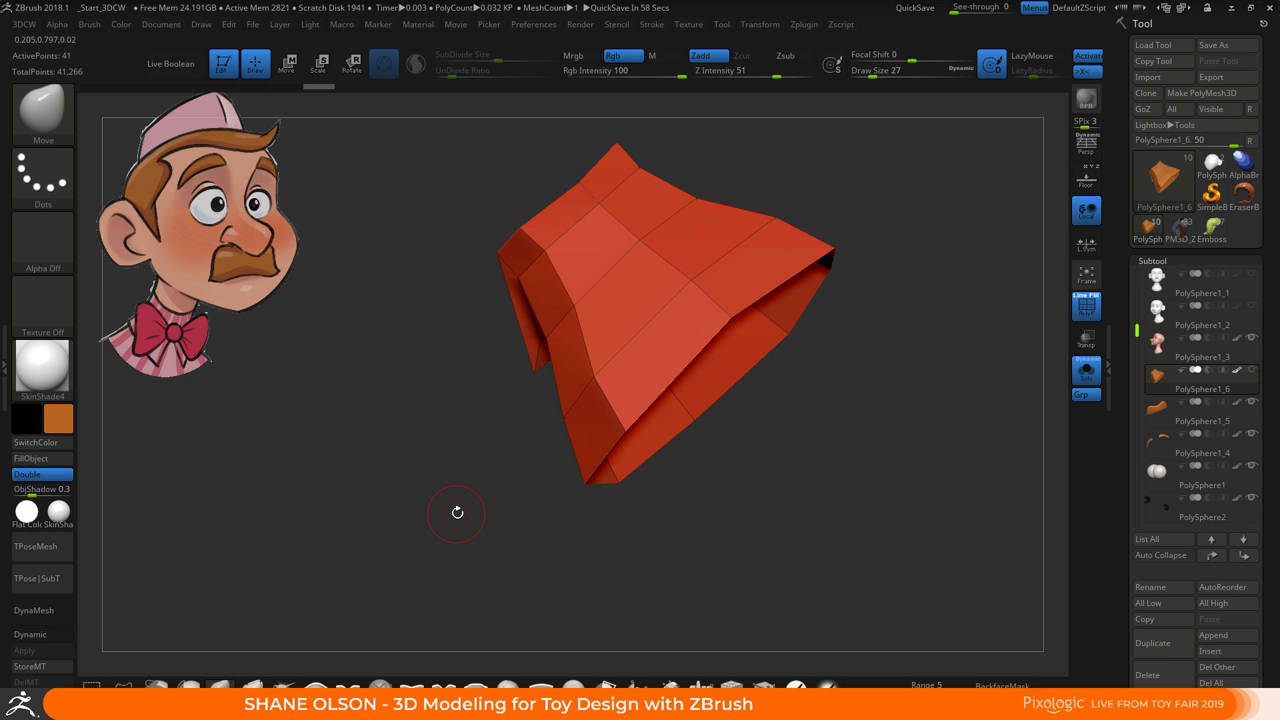
right_click_drag(766, 451, 748, 487)
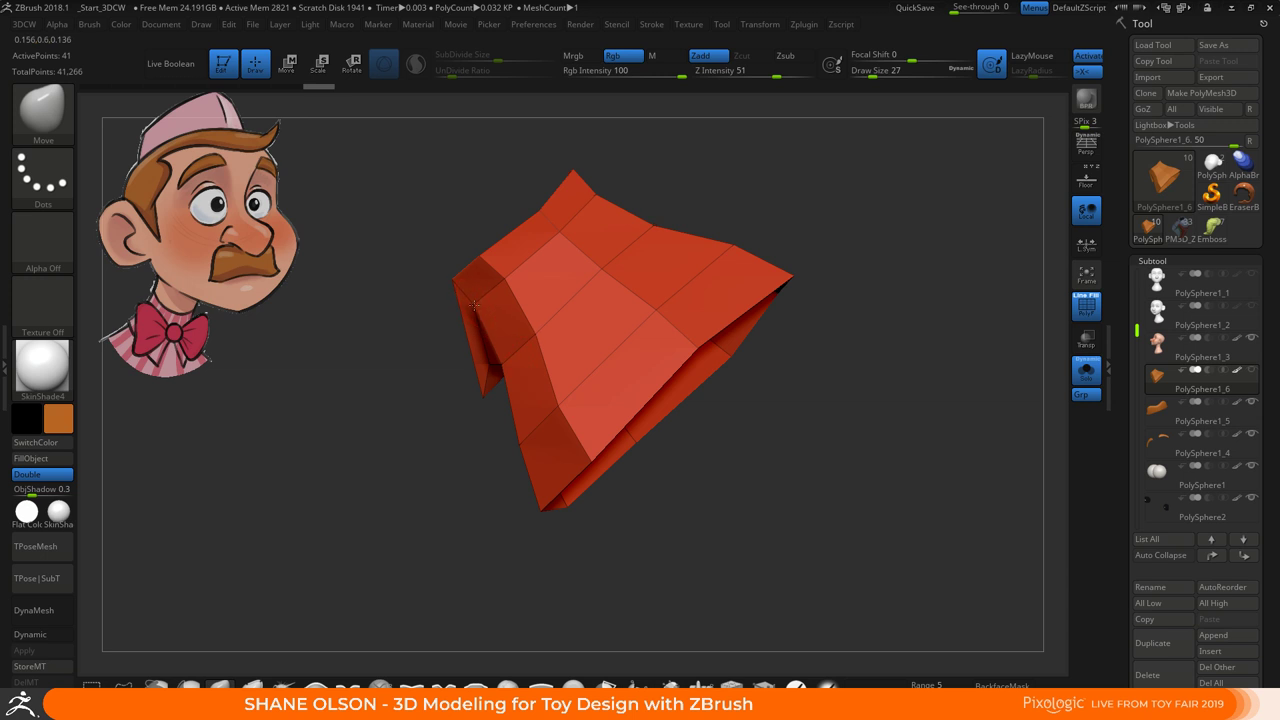
mouse_move(474, 305)
left_mouse_down()
mouse_move(452, 412)
mouse_move(502, 472)
left_mouse_up()
left_click_drag(455, 278, 484, 442)
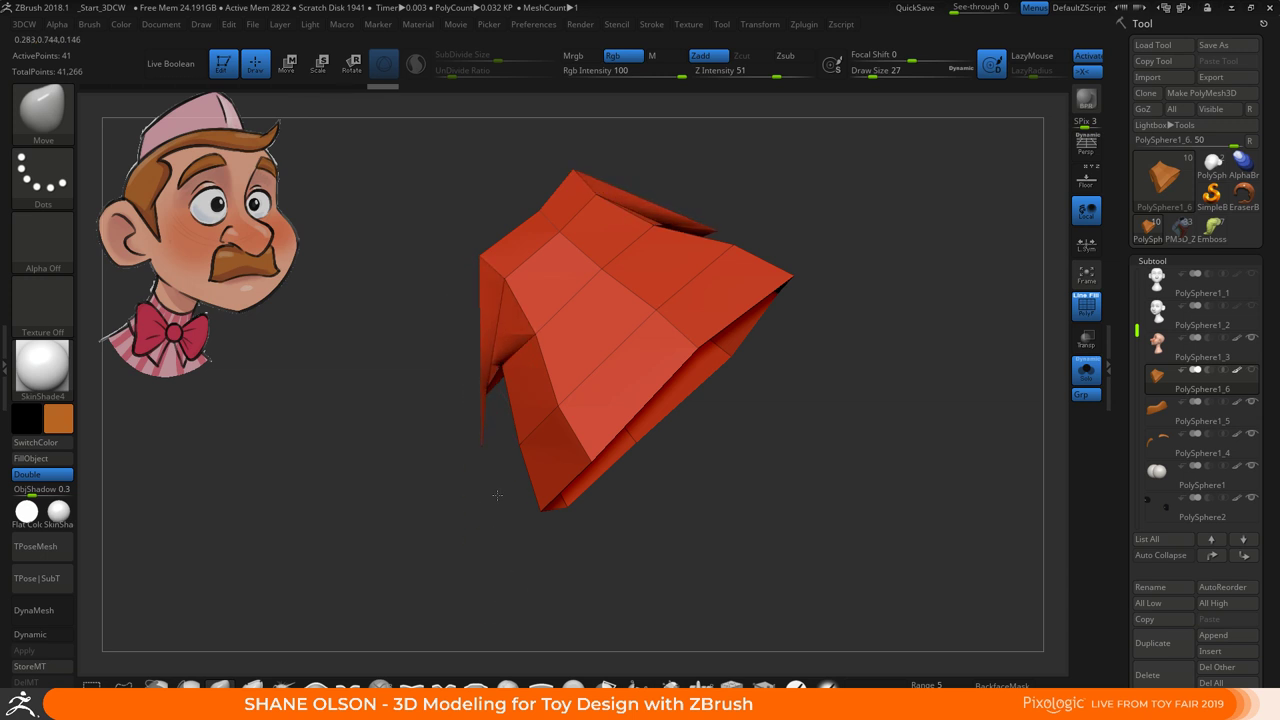
left_click_drag(490, 392, 488, 418)
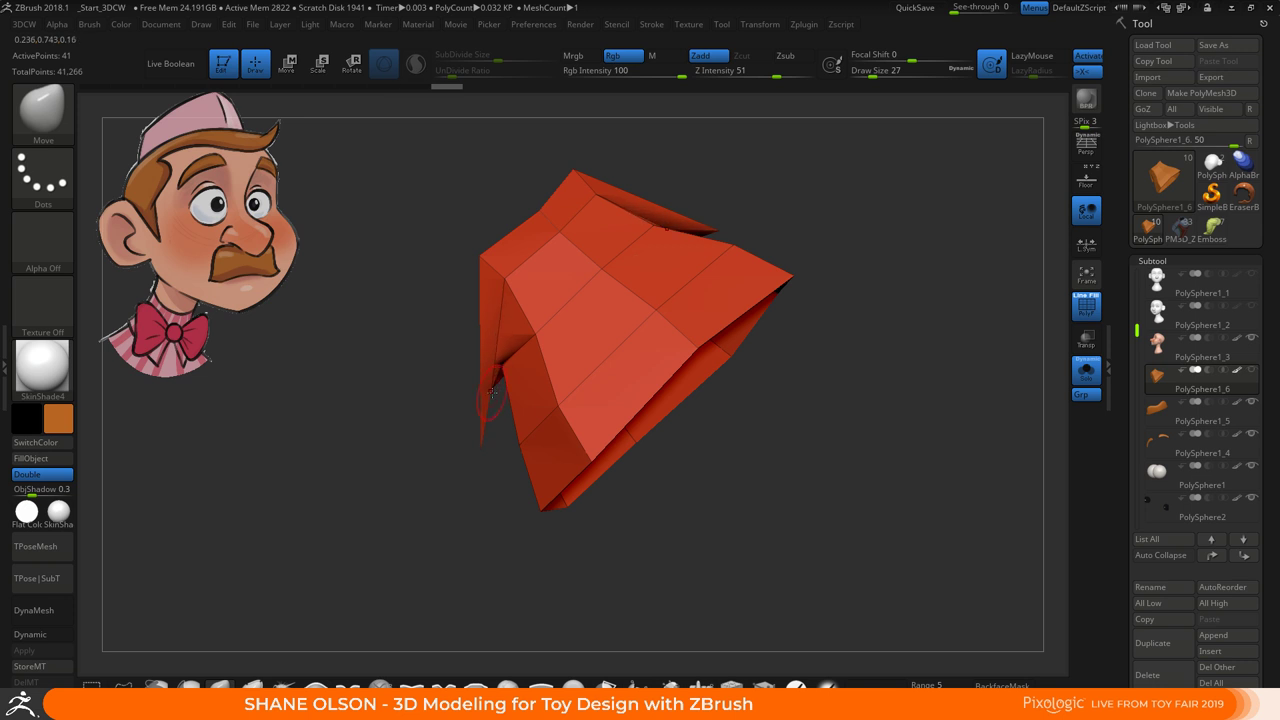
Fold the collar's rear top-edge points outward and down to complete the turned-over flap around the back
left_click_drag(751, 451, 749, 382)
left_click_drag(738, 285, 638, 288)
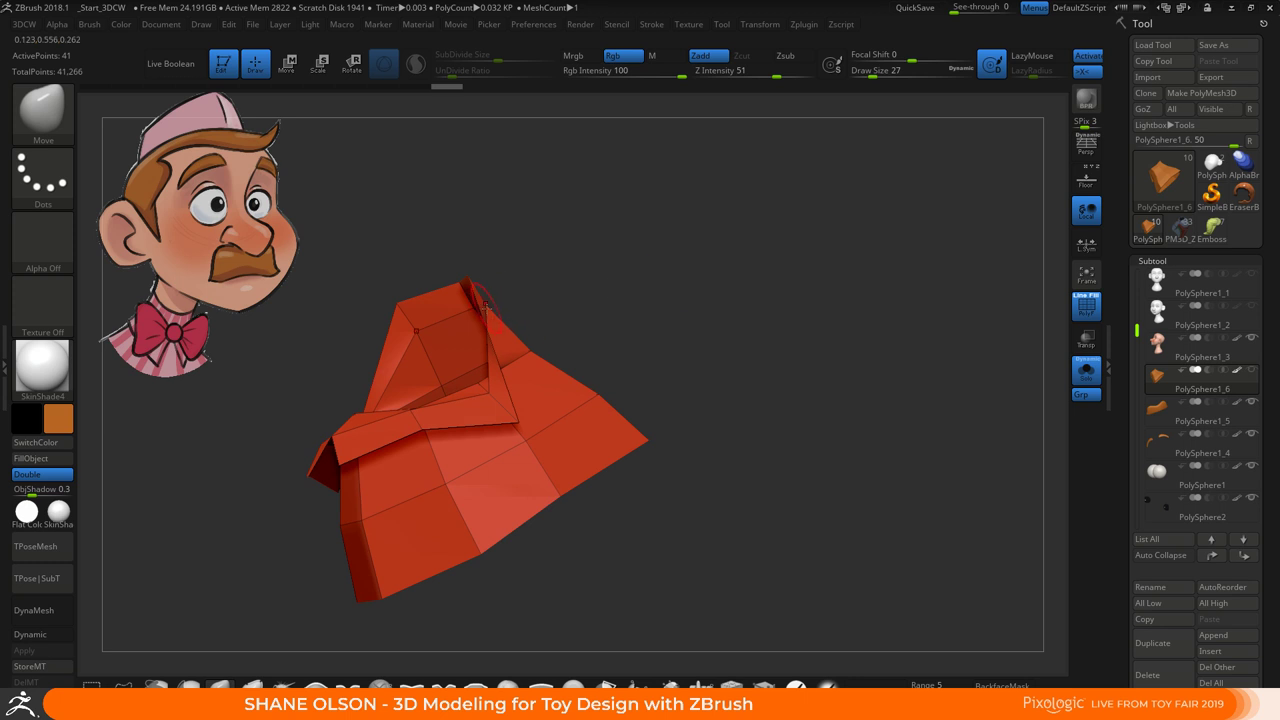
mouse_move(489, 373)
left_mouse_down()
mouse_move(579, 338)
mouse_move(628, 386)
mouse_move(624, 376)
left_mouse_up()
mouse_move(470, 282)
left_mouse_down()
mouse_move(495, 272)
mouse_move(674, 374)
mouse_move(728, 463)
left_mouse_up()
mouse_move(719, 340)
left_mouse_down()
mouse_move(699, 360)
mouse_move(660, 327)
left_mouse_up()
mouse_move(509, 354)
left_mouse_down()
mouse_move(591, 331)
mouse_move(597, 346)
mouse_move(582, 348)
left_mouse_up()
mouse_move(492, 276)
left_mouse_down()
mouse_move(634, 351)
mouse_move(634, 374)
mouse_move(699, 395)
mouse_move(666, 473)
mouse_move(760, 437)
left_mouse_up()
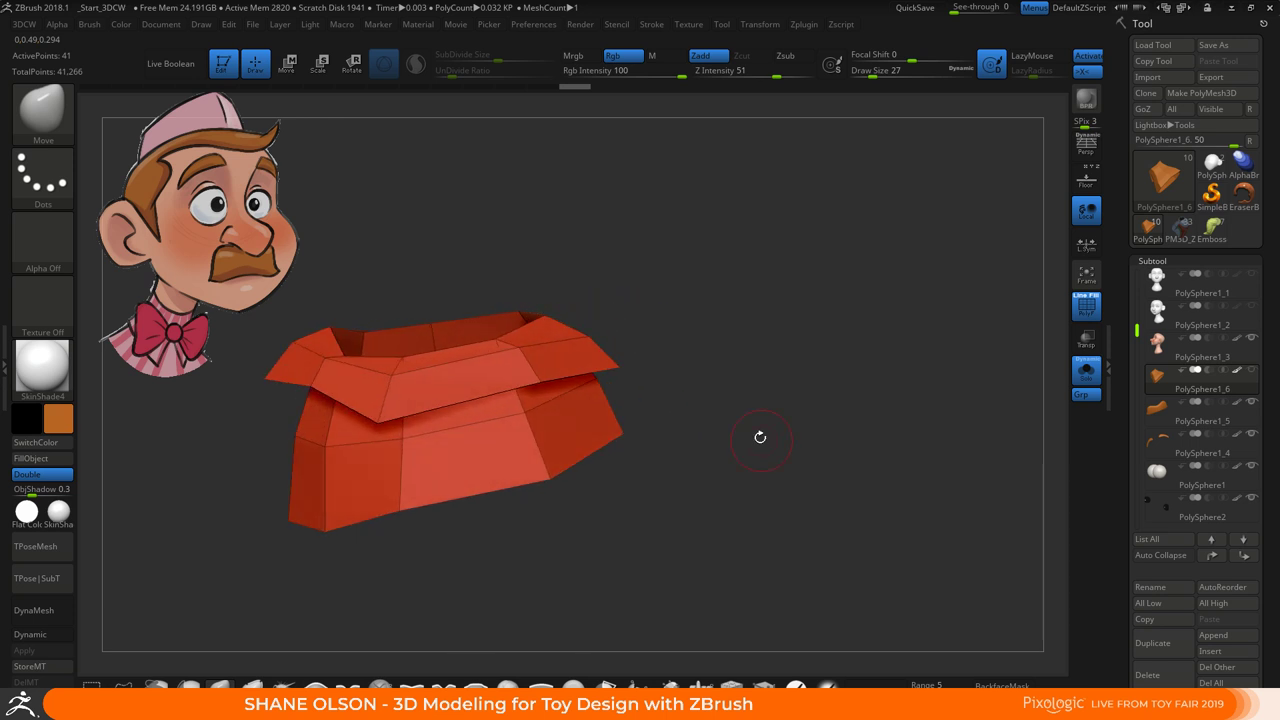
Adjust the folded collar's outer edge and upper fold points around the back and side so the flap drapes evenly
left_click_drag(618, 366, 616, 396)
left_click_drag(589, 338, 532, 403)
left_click_drag(625, 495, 720, 450)
left_click_drag(514, 393, 521, 405)
right_click_drag(558, 390, 535, 350)
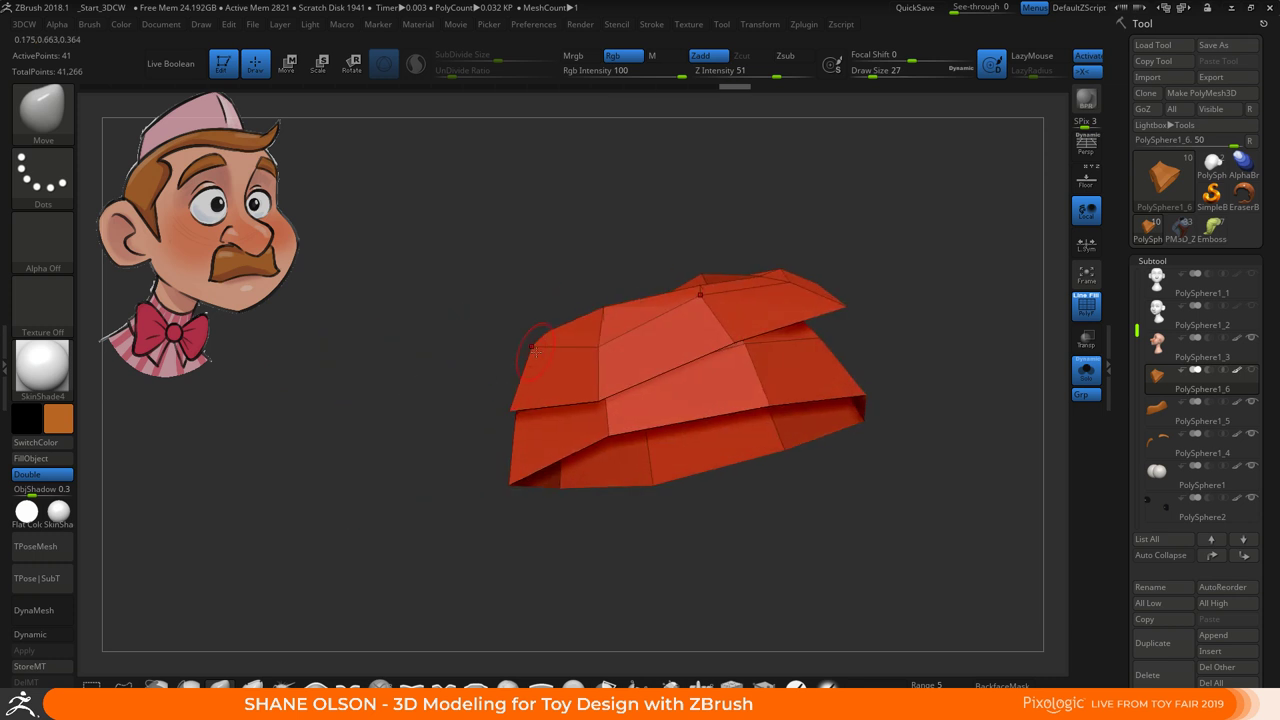
left_click_drag(548, 325, 567, 357)
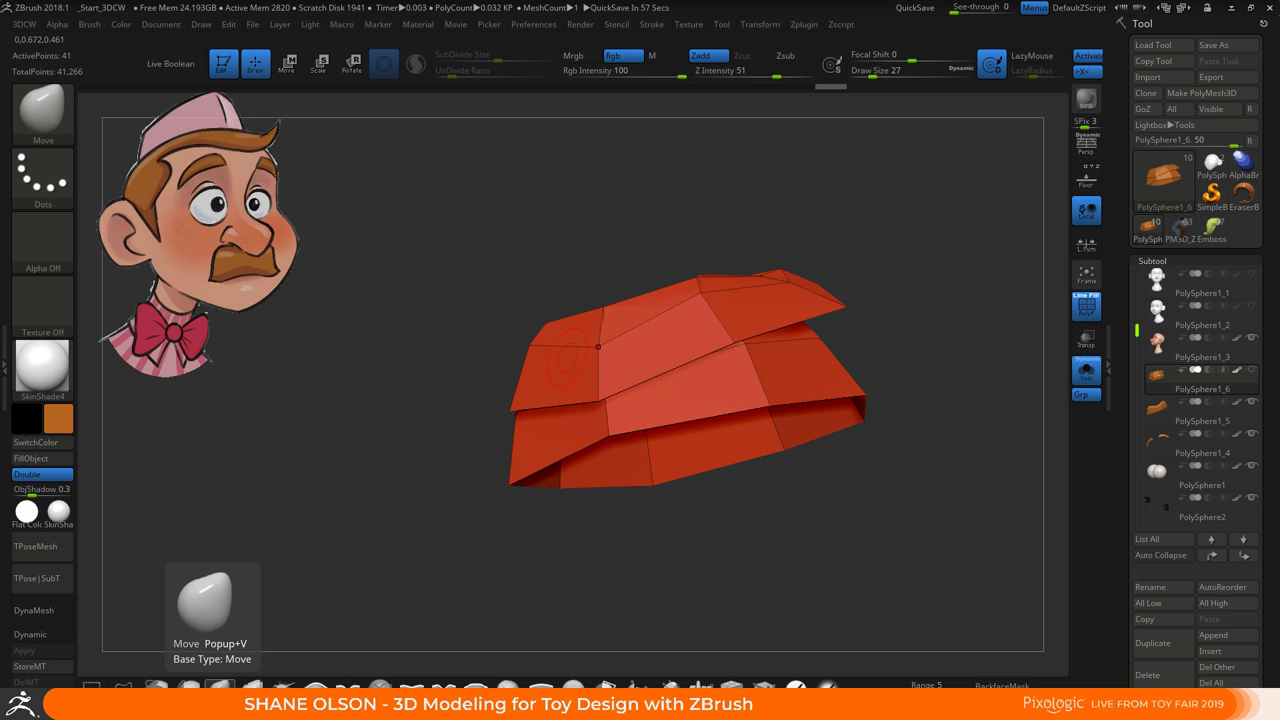
Pull the shirt's lower hem downward below the folded collar with the Move brush
right_click_drag(643, 401, 688, 432)
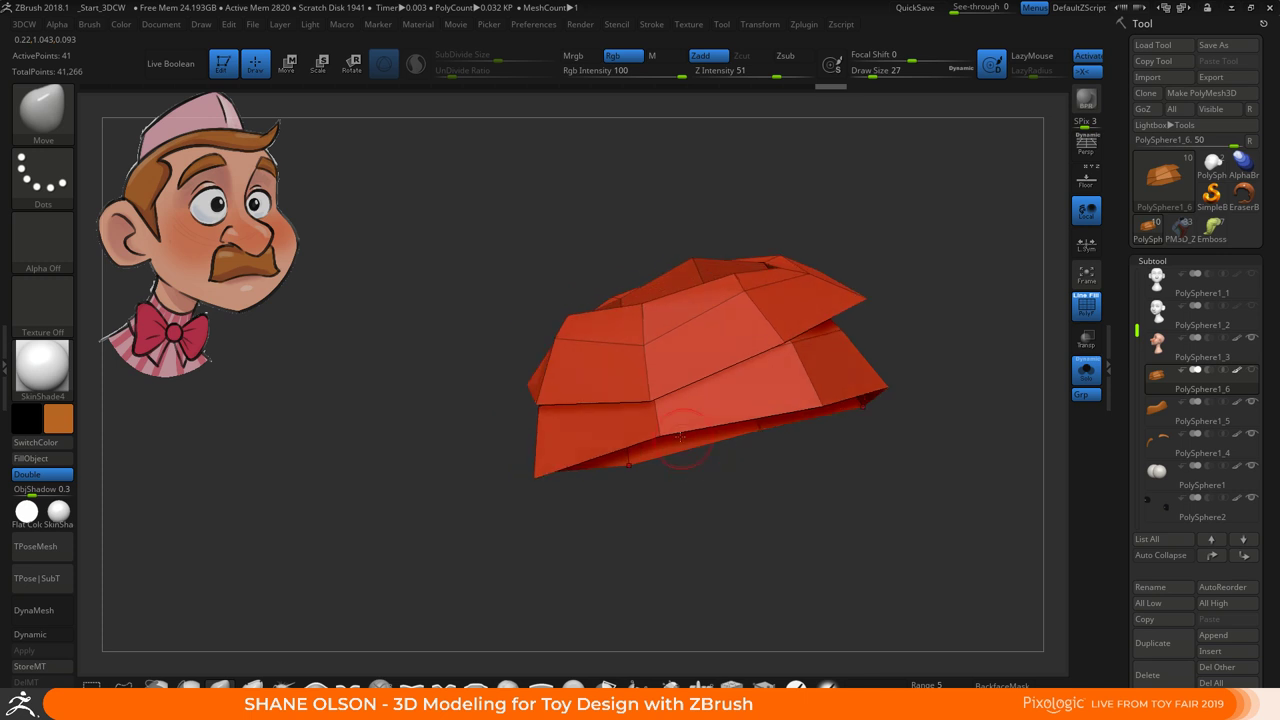
left_click_drag(661, 431, 667, 447)
left_click_drag(766, 509, 725, 516, "alt")
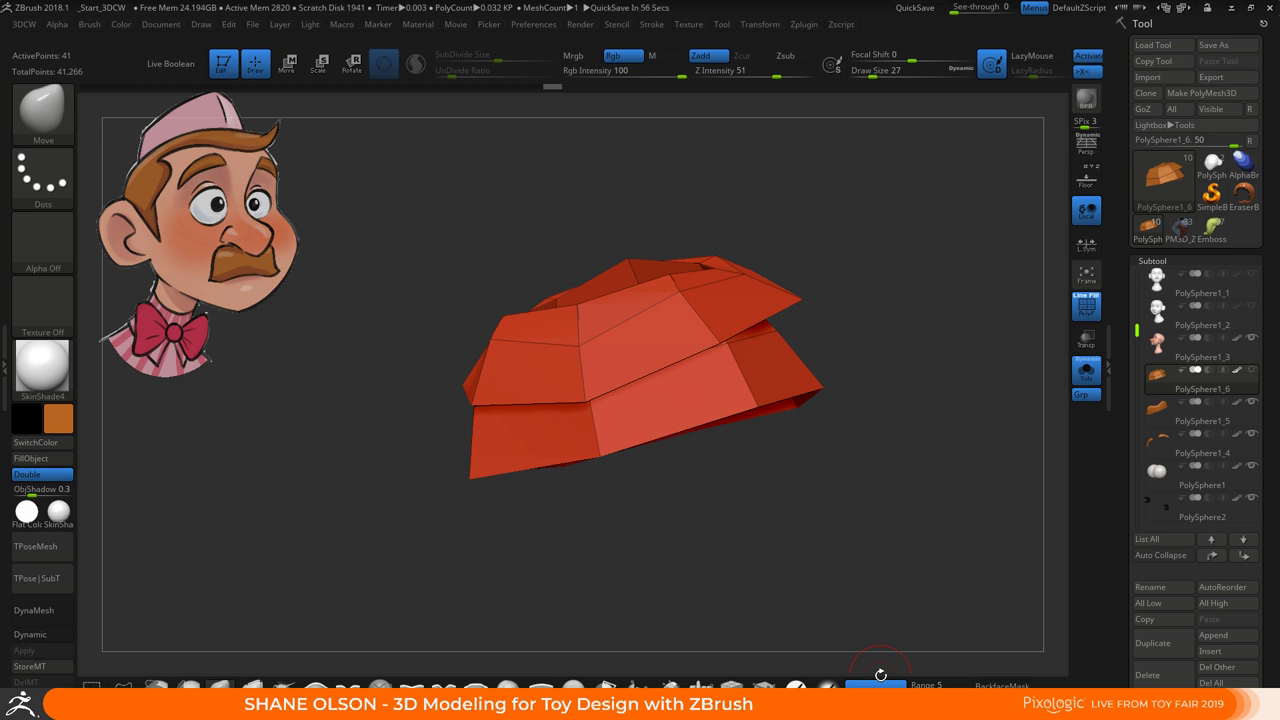
Set the masking range to 3, then pull the collar flap's edge points around the side and back down and outward with the Move brush
left_click_drag(839, 511, 763, 500)
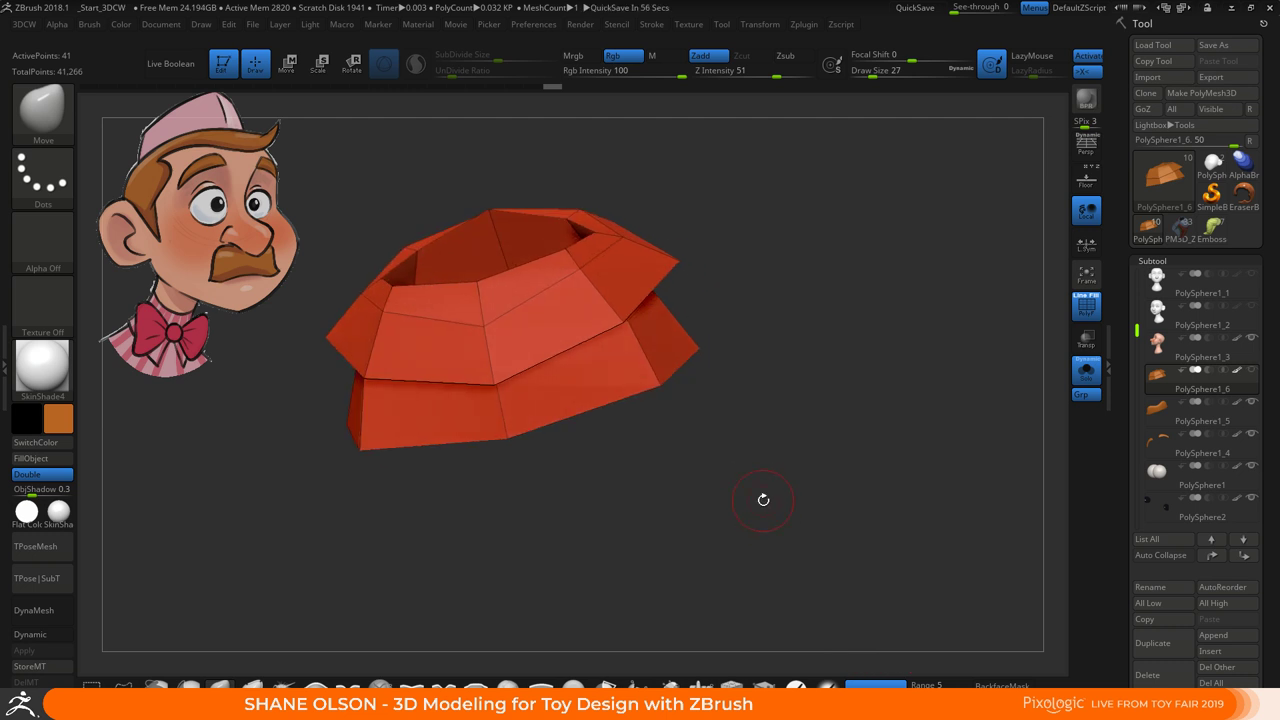
left_click(936, 686)
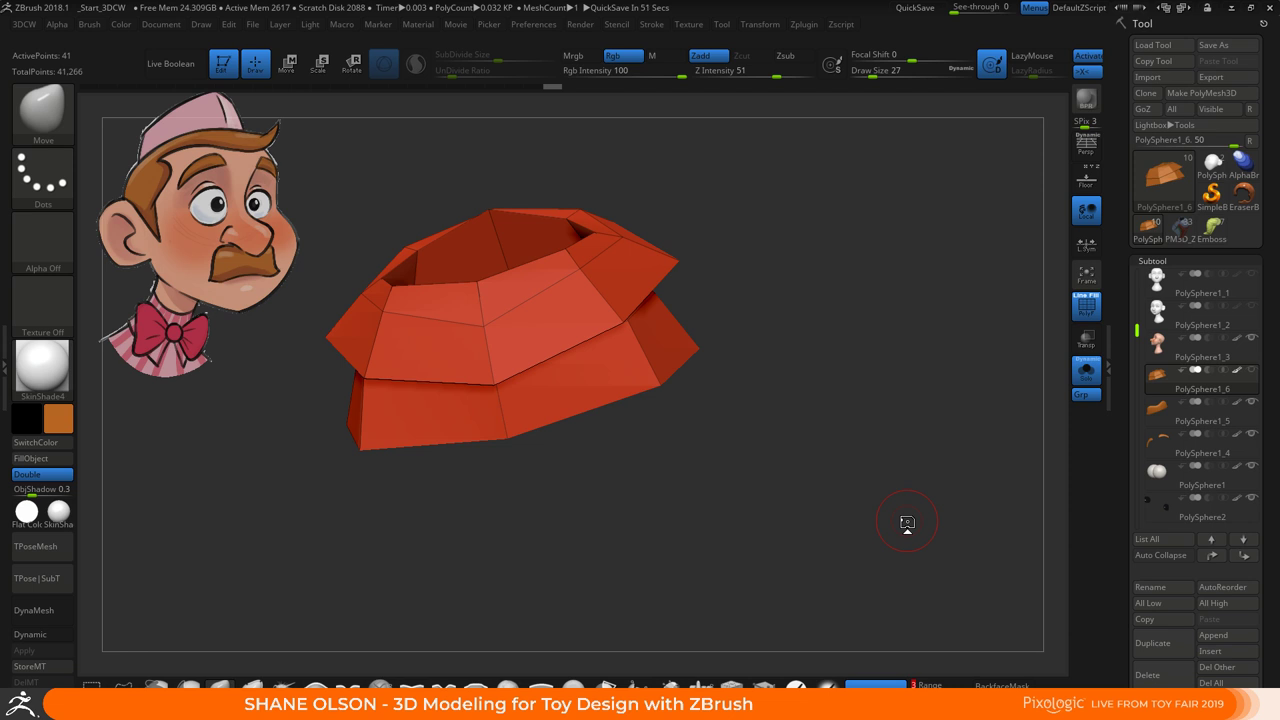
left_click_drag(771, 410, 651, 404)
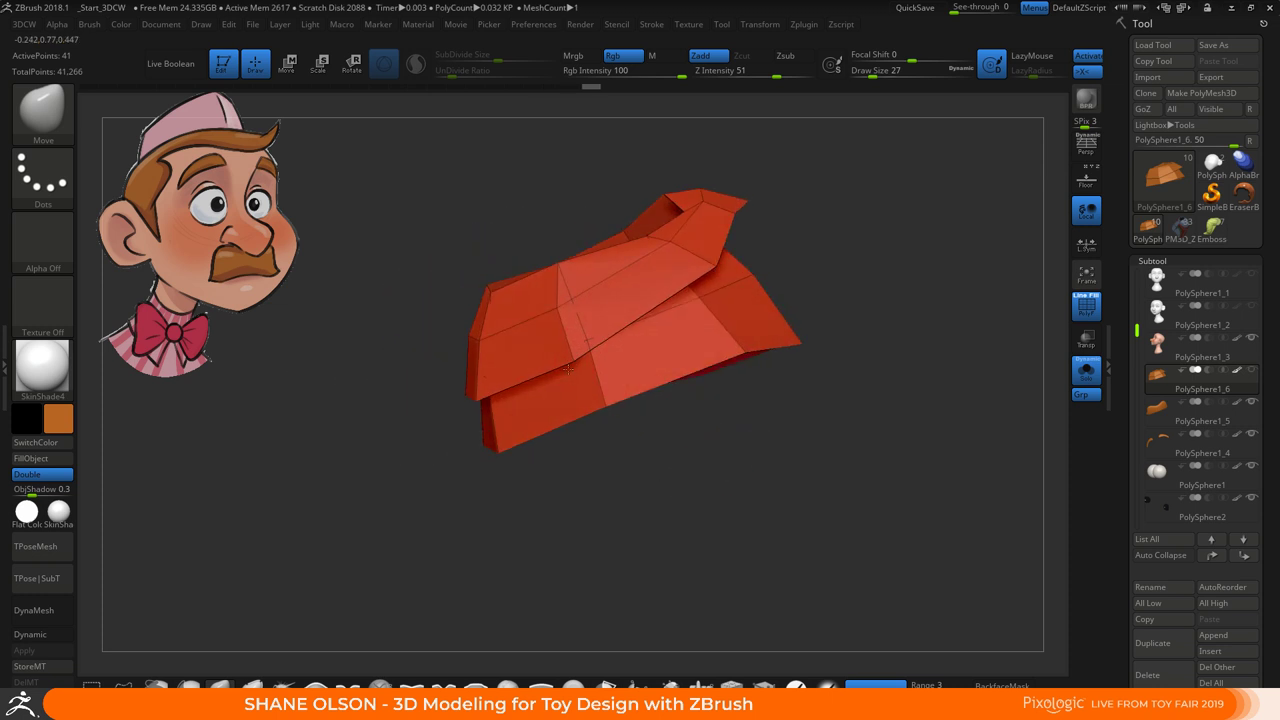
mouse_move(567, 369)
left_mouse_down()
mouse_move(700, 395)
mouse_move(804, 442)
mouse_move(825, 423)
mouse_move(709, 501)
mouse_move(545, 398)
mouse_move(574, 386)
mouse_move(571, 348)
left_mouse_up()
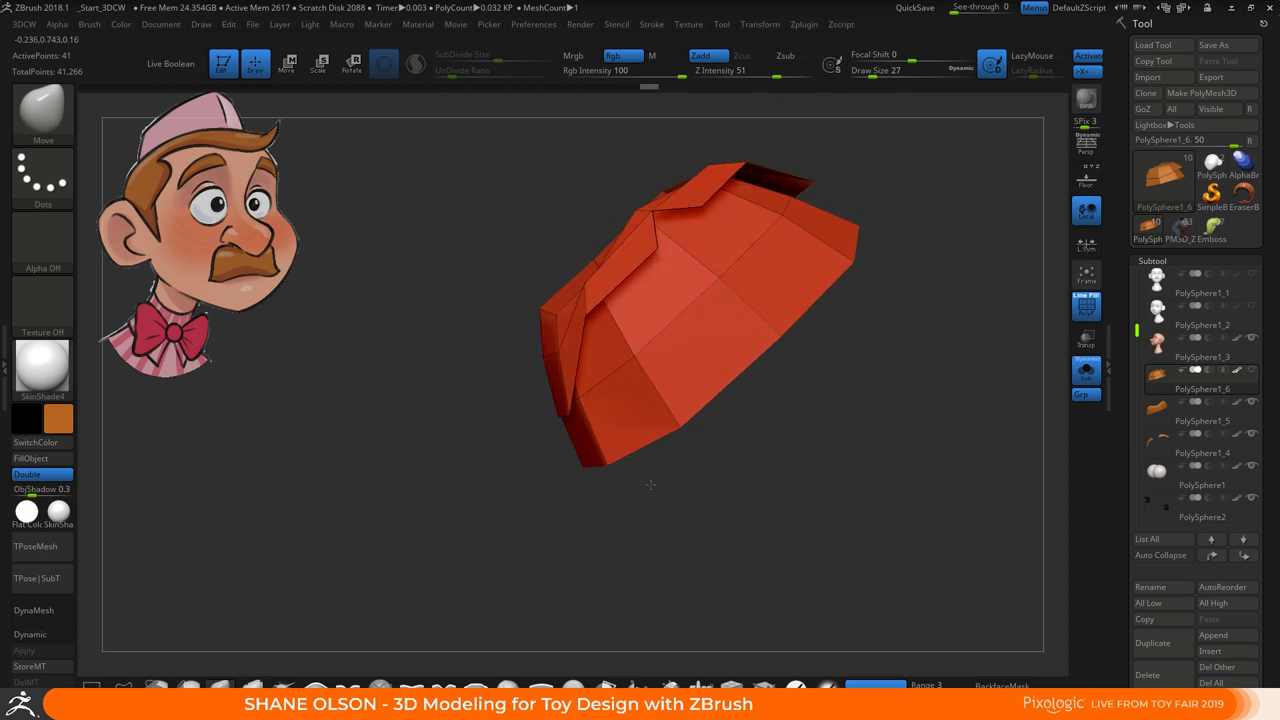
left_click_drag(726, 449, 751, 403)
left_click_drag(622, 301, 655, 342)
left_click_drag(611, 286, 602, 279)
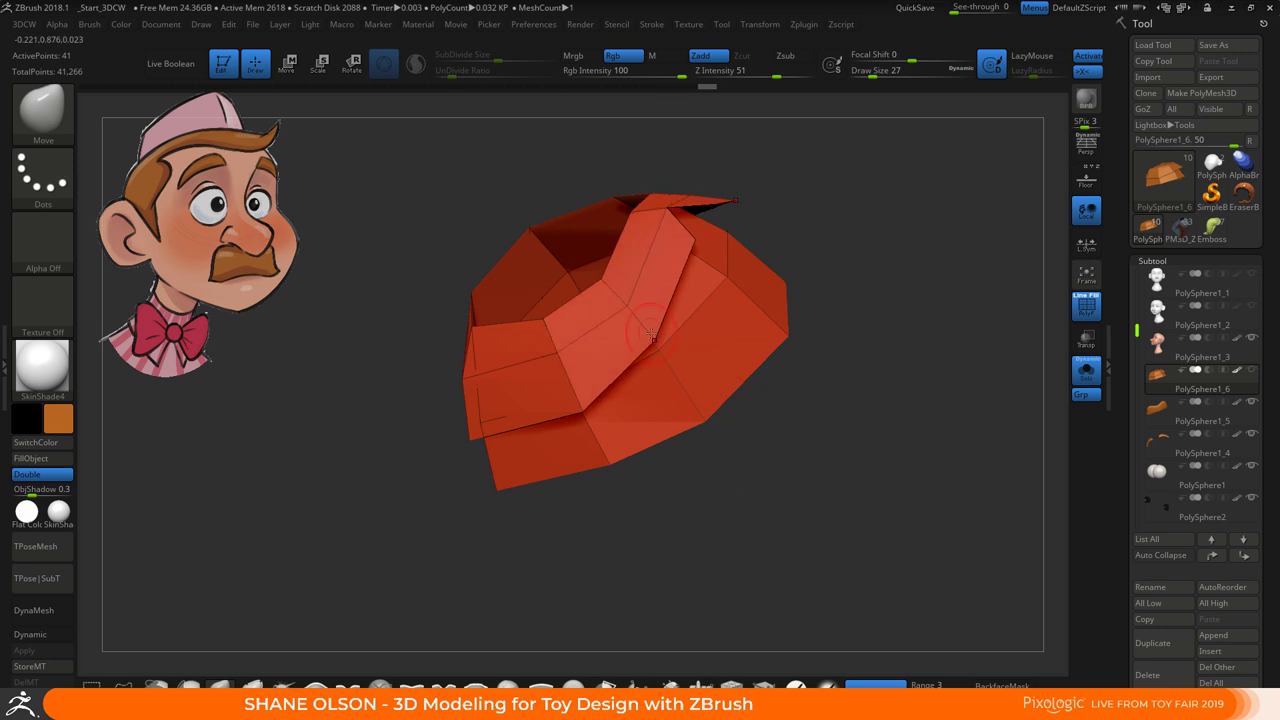
left_click_drag(654, 340, 676, 367)
Pull the flap's remaining folded-in corner outward and down, and lower the adjacent center top-edge point with the Move brush
mouse_move(817, 546)
left_mouse_down("alt")
mouse_move(708, 492)
mouse_move(750, 463)
left_mouse_up("alt")
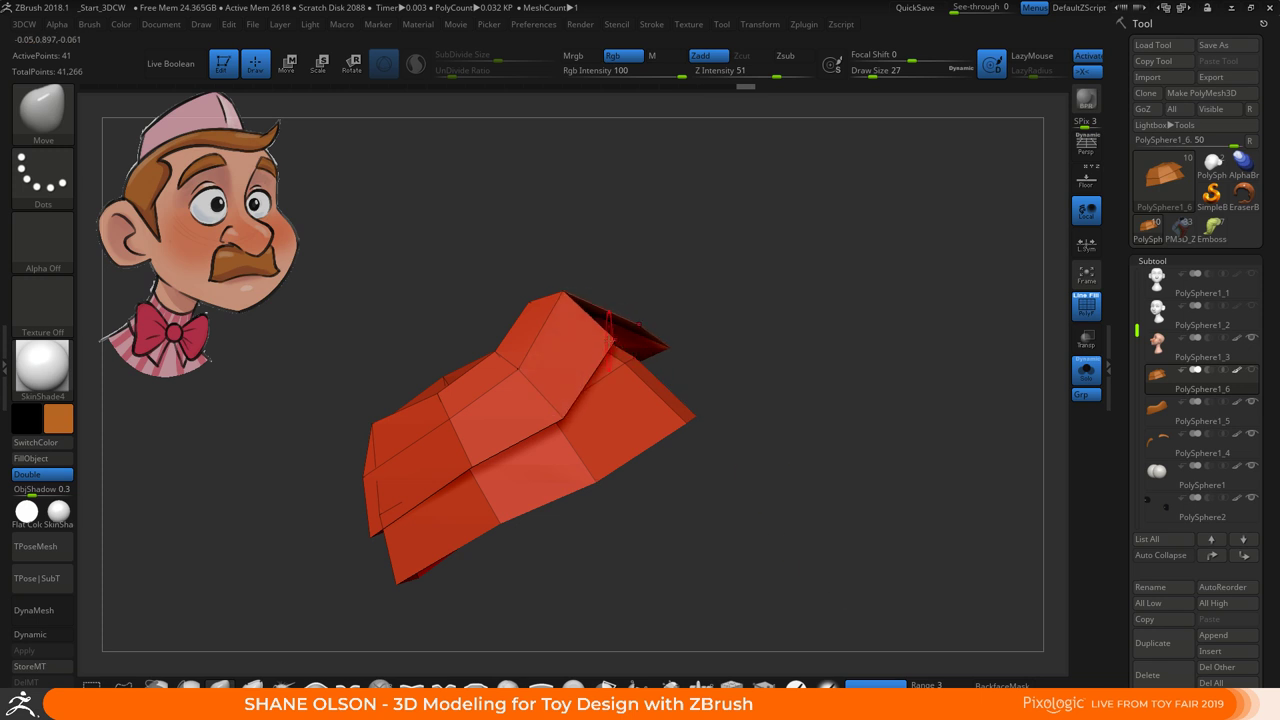
left_click_drag(614, 341, 660, 385)
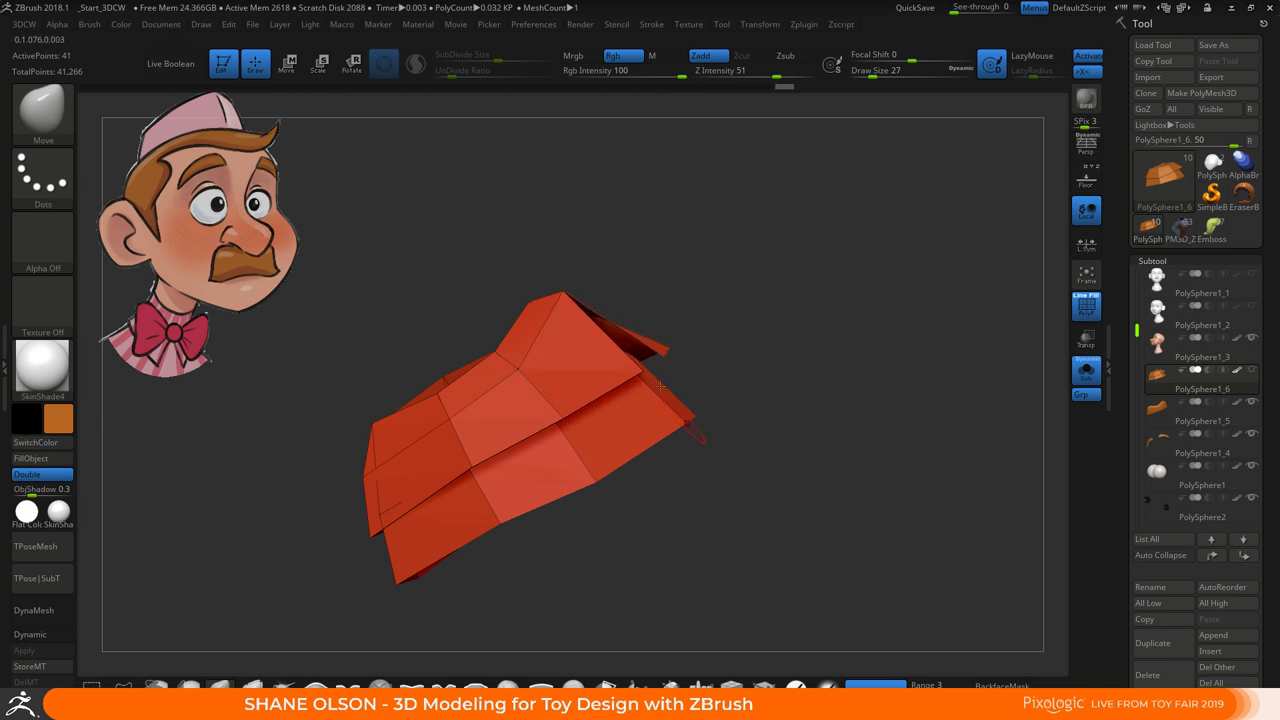
left_click_drag(562, 295, 587, 327)
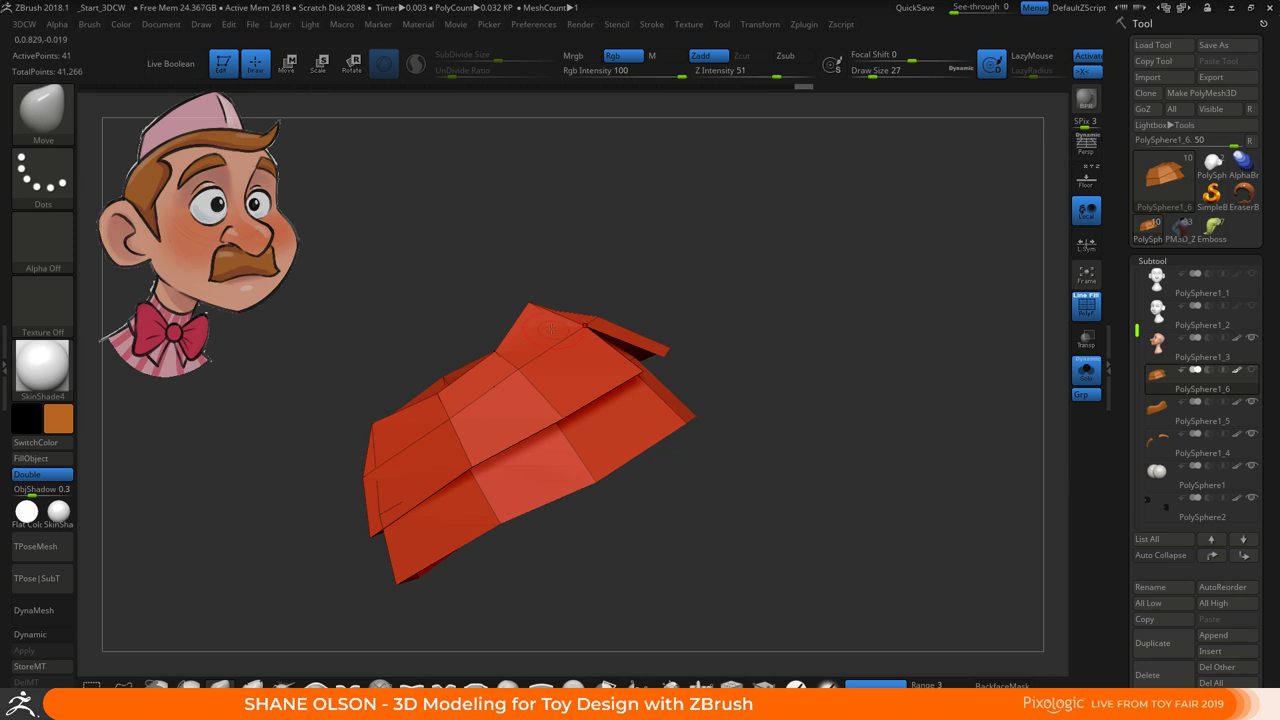
left_click_drag(730, 425, 706, 479)
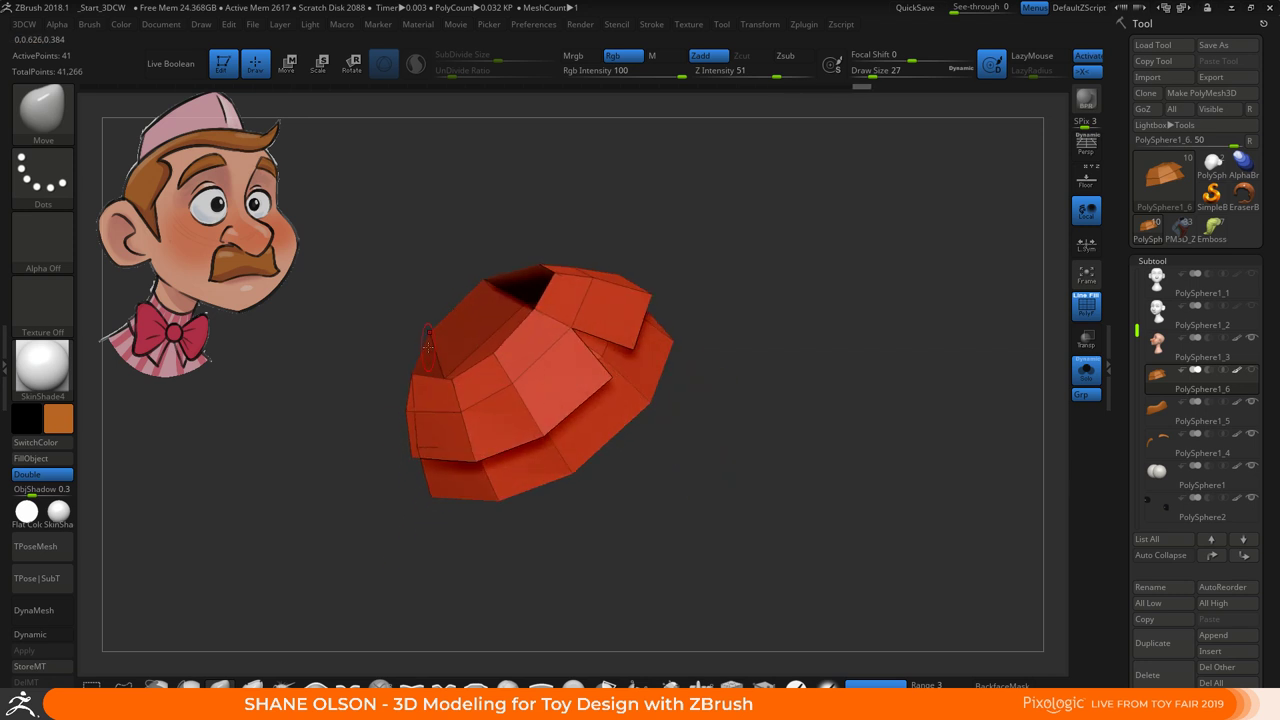
Preview the collar with dynamic subdivision smoothing and compare it with the unsmoothed low-poly mesh
key("shift+d")
left_click_drag(694, 477, 676, 535)
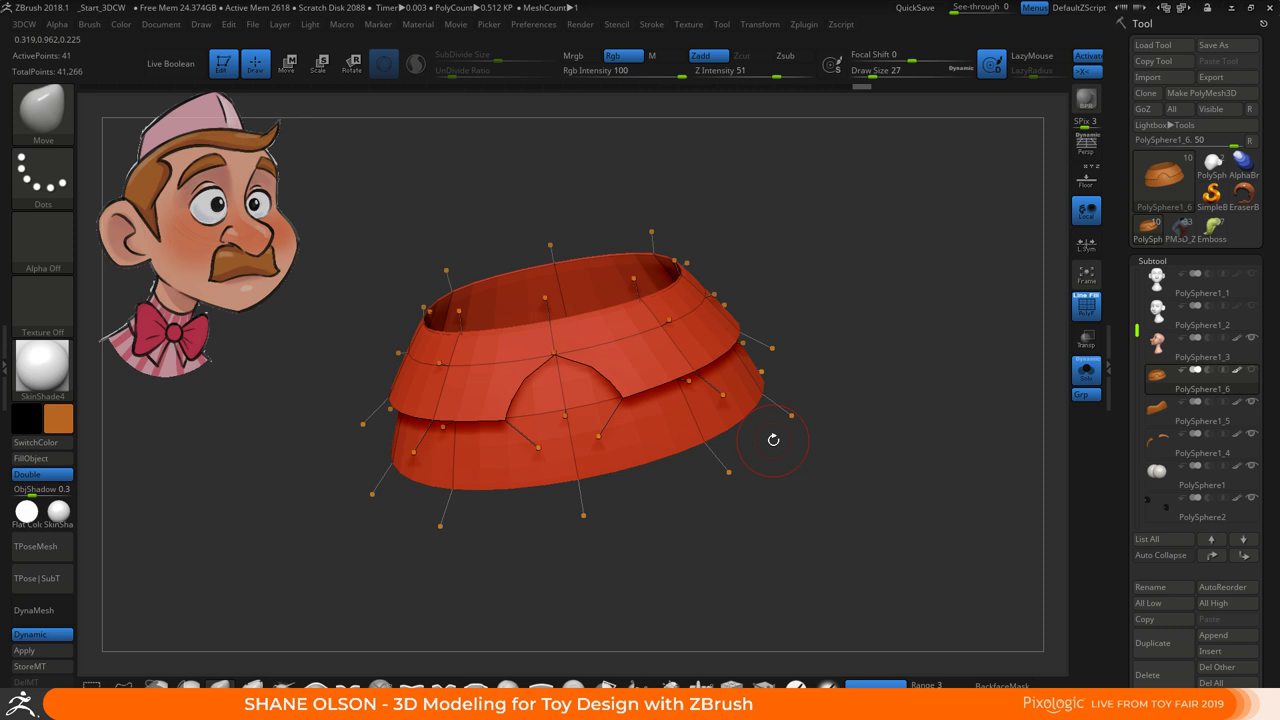
left_click_drag(823, 411, 779, 490, "alt")
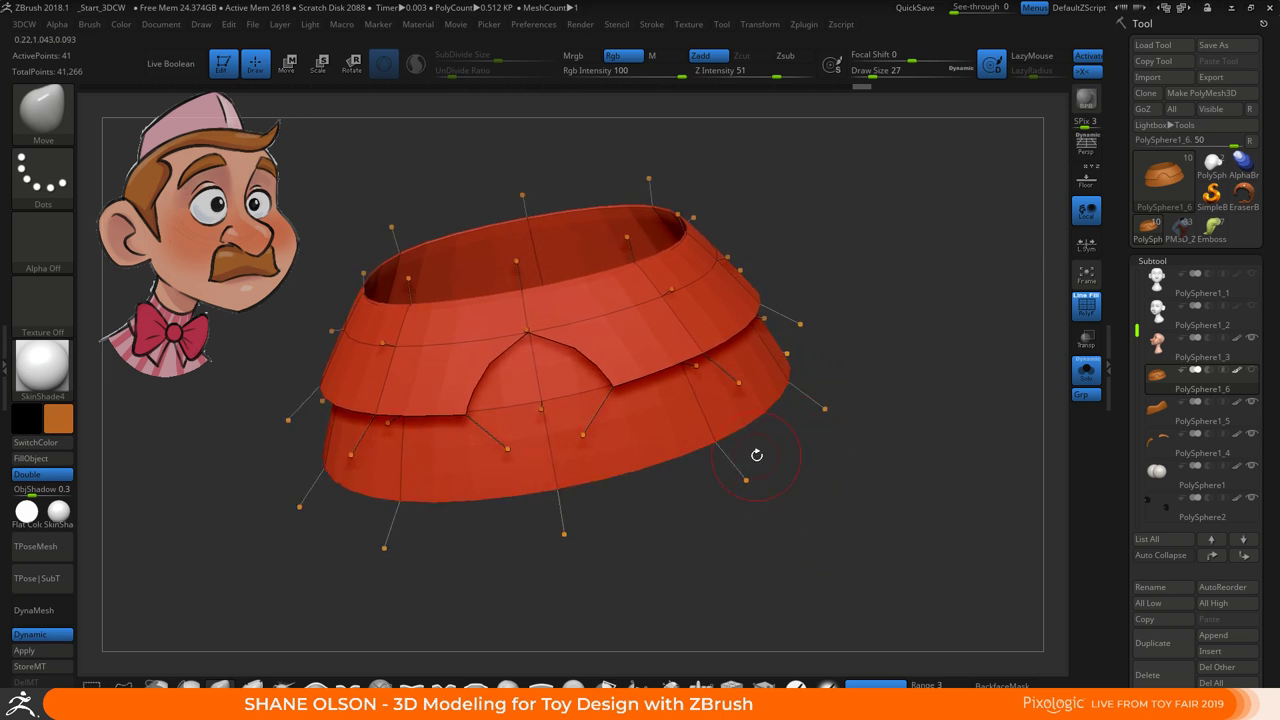
key("shift+d")
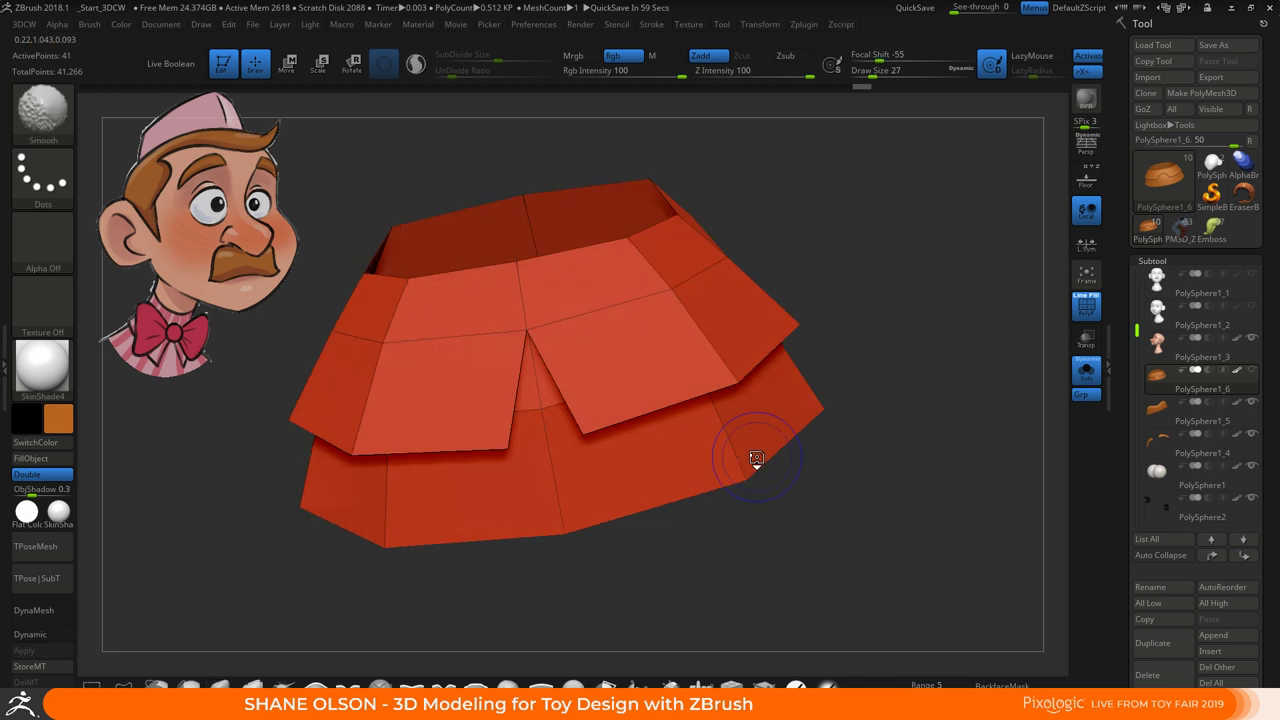
key("d")
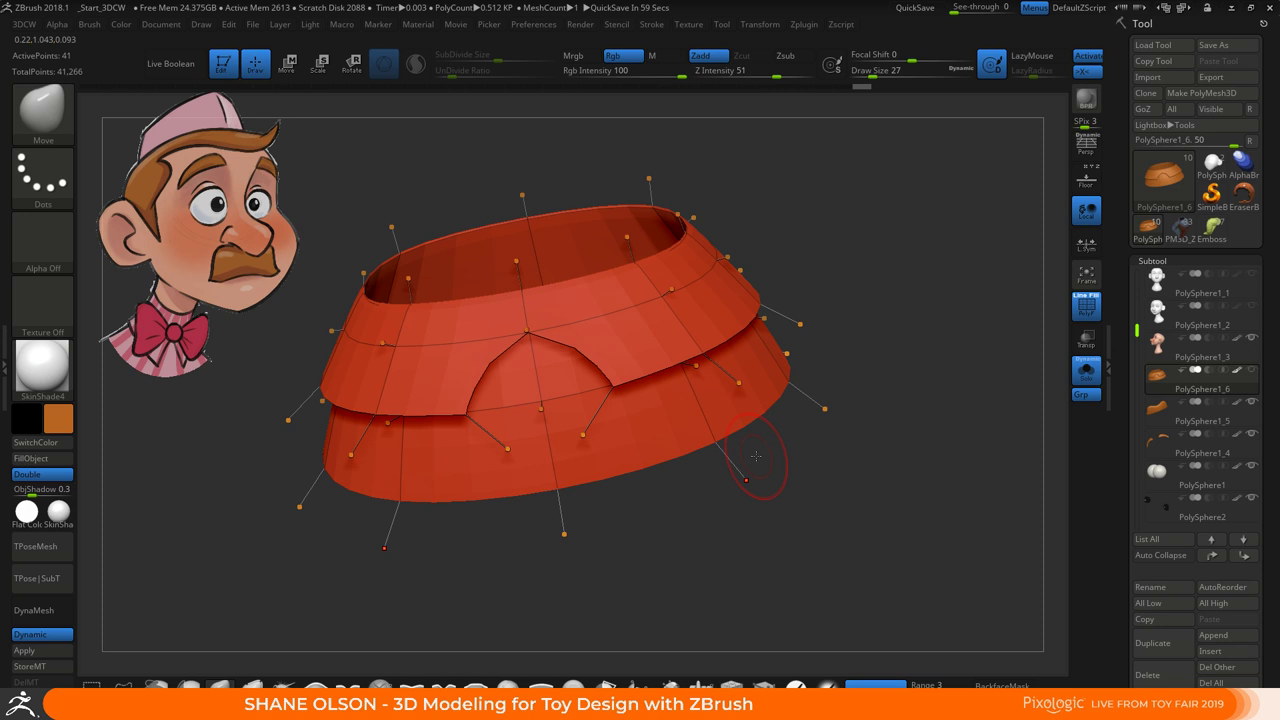
left_click_drag(770, 519, 747, 514, "alt")
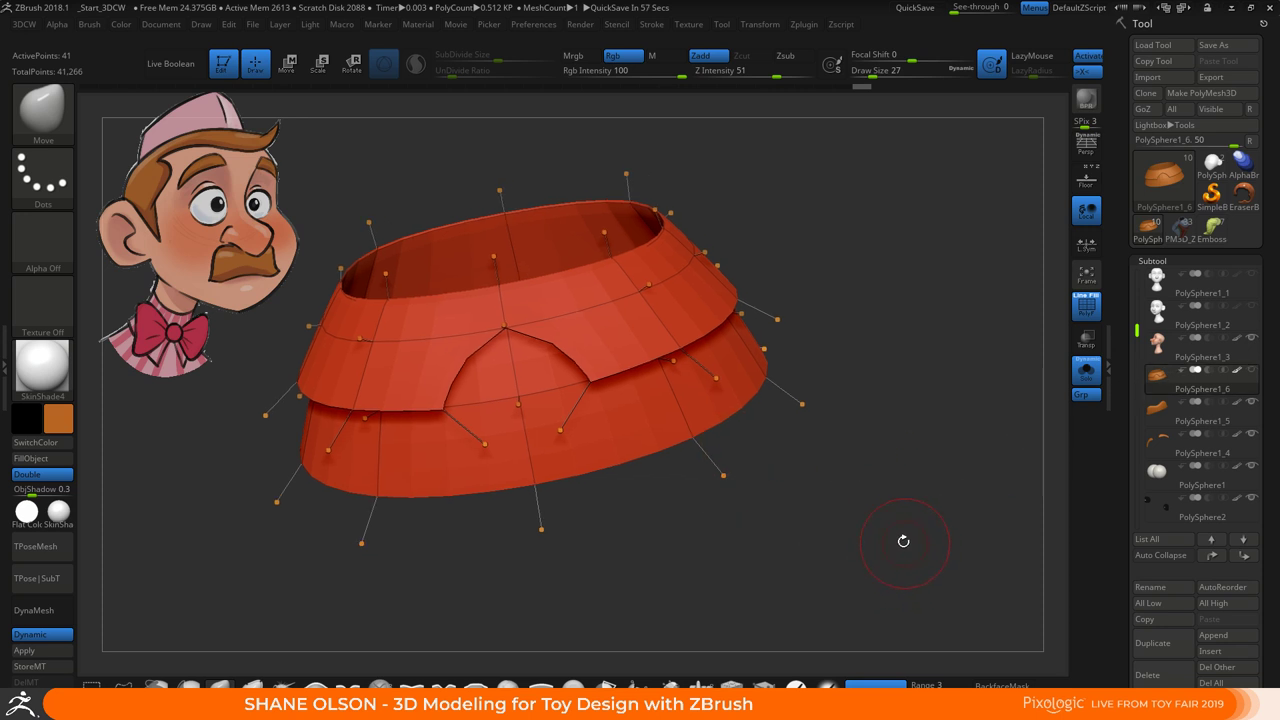
Try creasing the shirt mesh's edges with a crease tolerance of 30
left_click_drag(1121, 554, 1135, 433)
left_click(1168, 478)
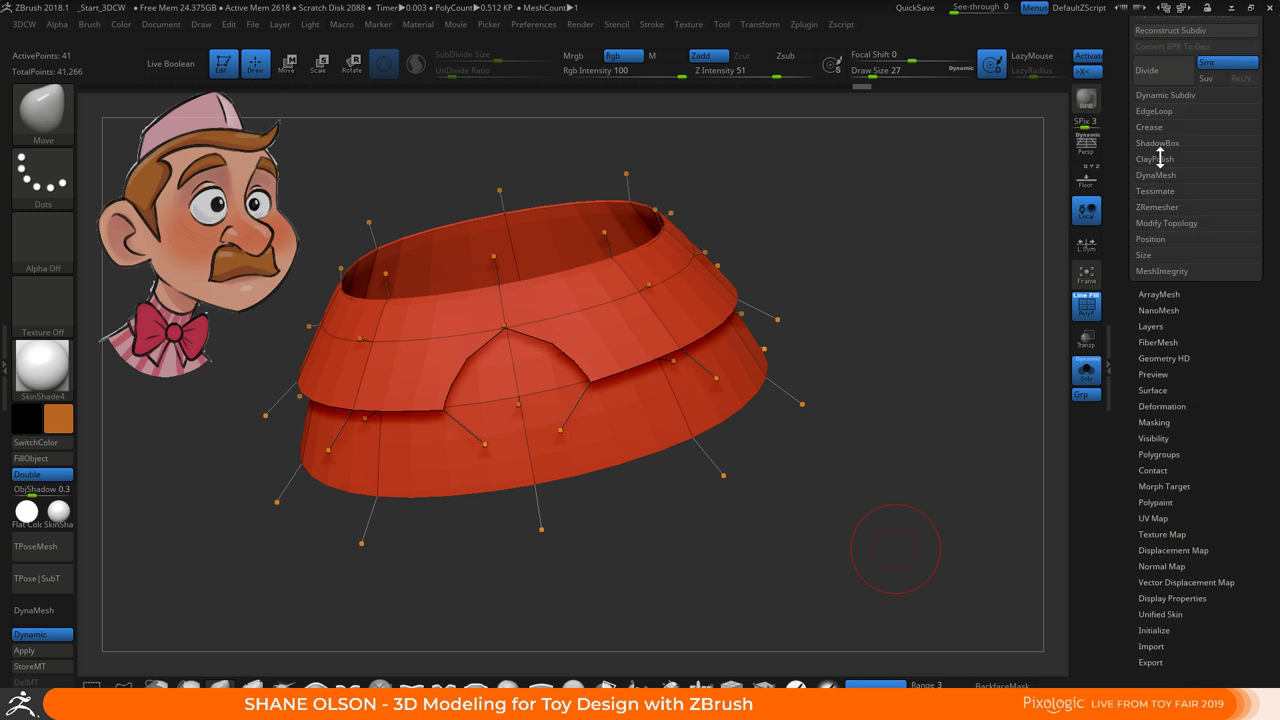
left_click(1157, 129)
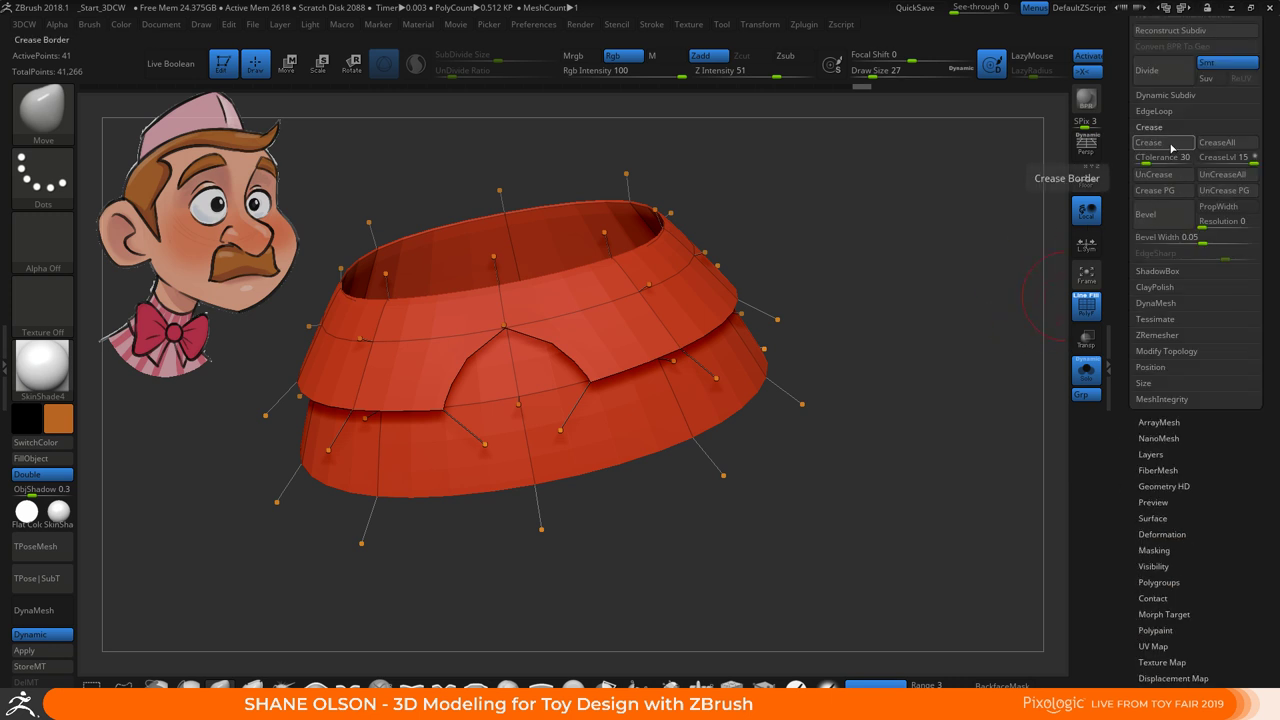
left_click(1169, 146)
left_click_drag(879, 465, 895, 495)
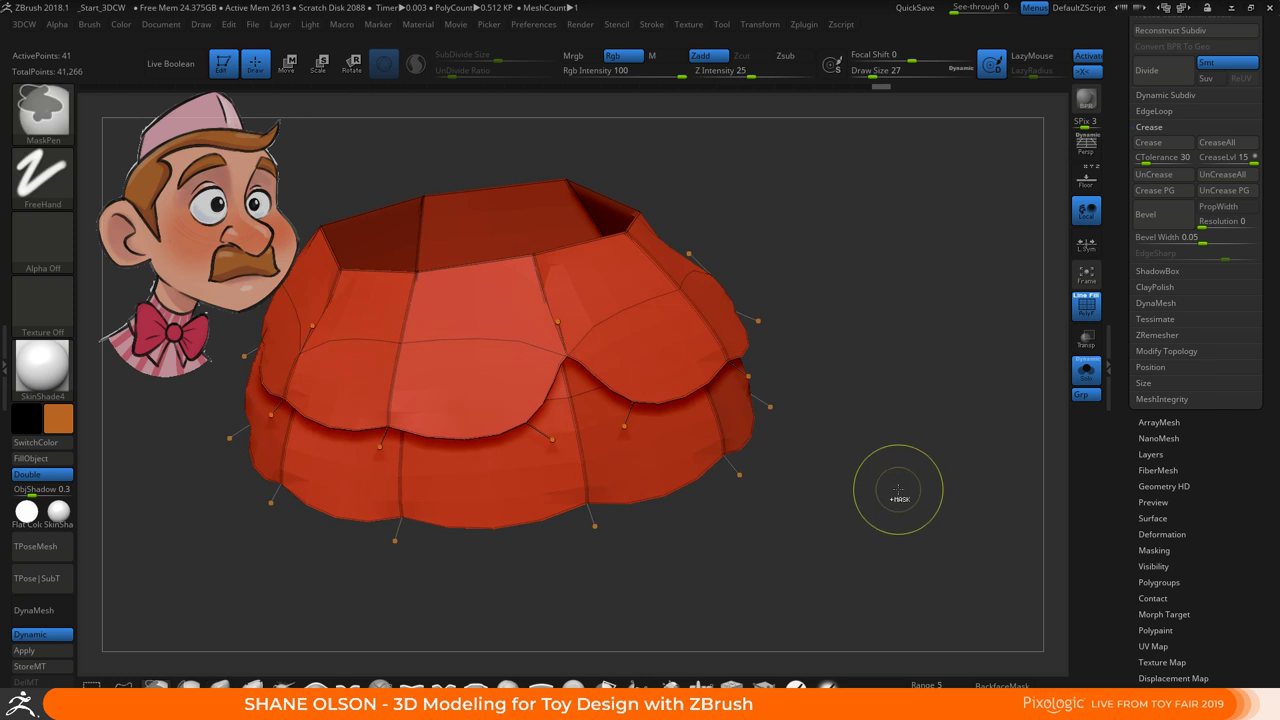
left_click_drag(849, 457, 935, 505)
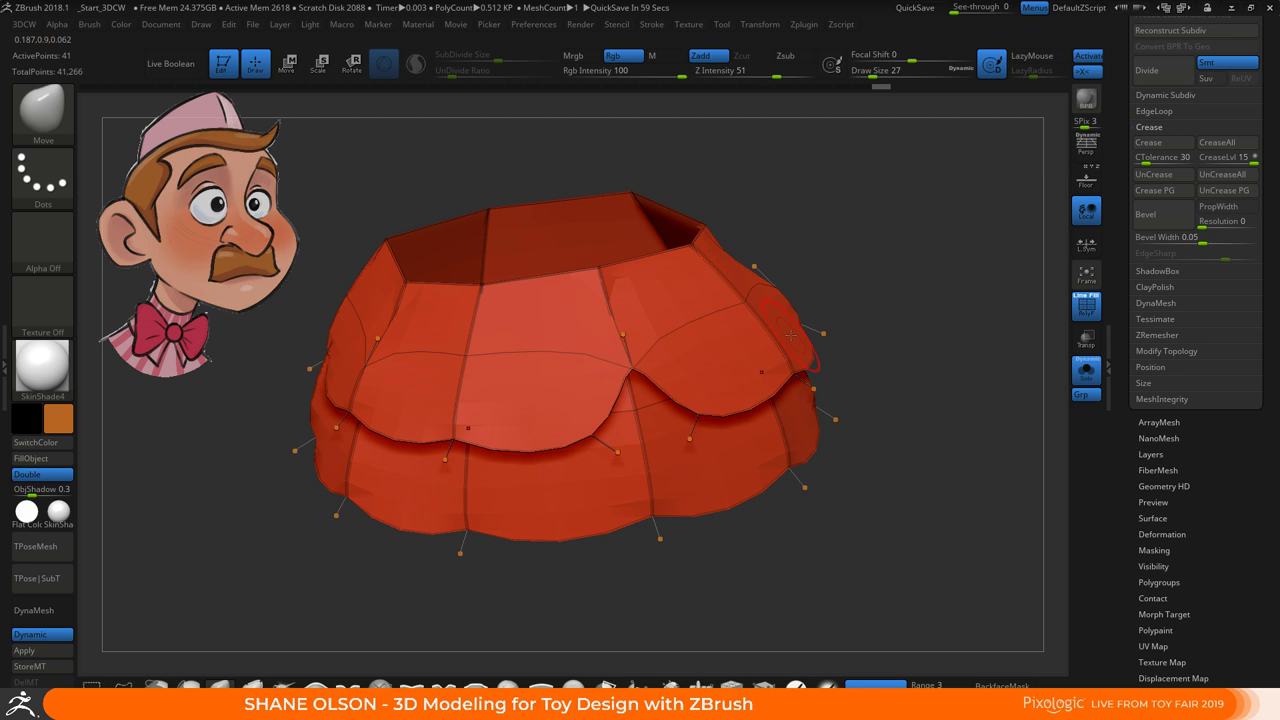
Set the crease tolerance to 180 and crease the shirt's open border edges with smoothing turned off
key("shift+d")
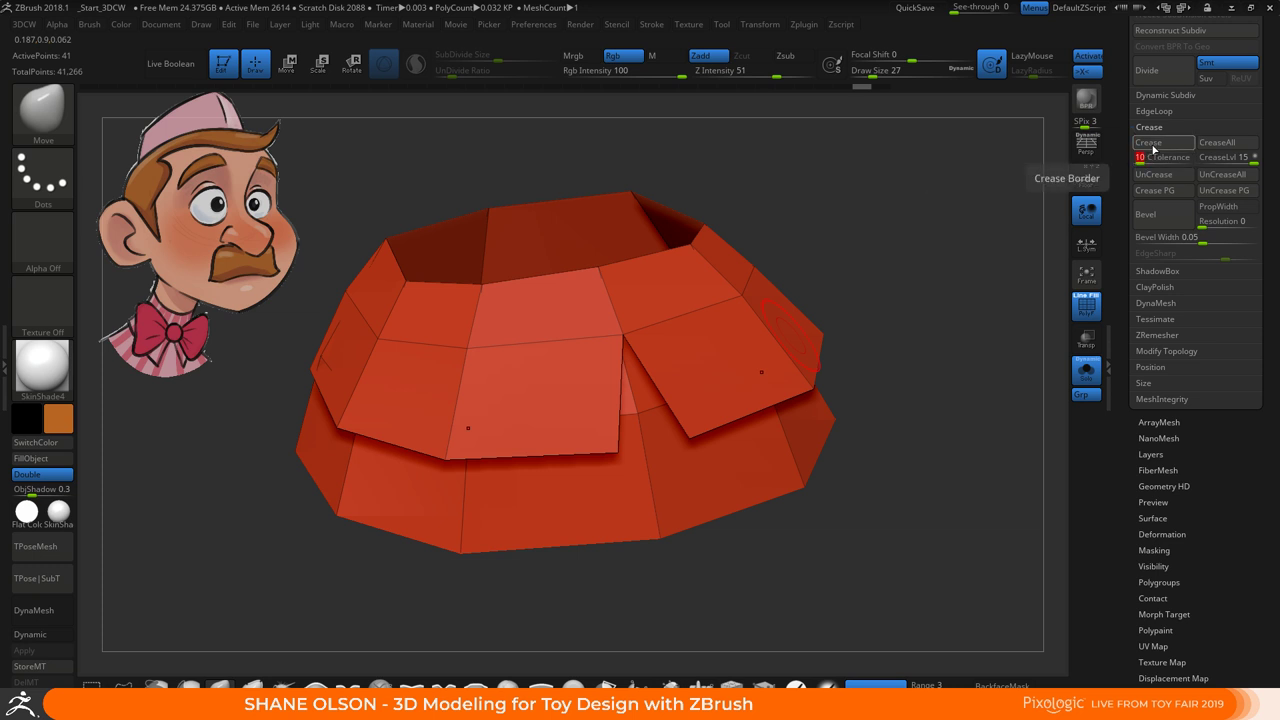
left_click(1151, 150)
left_click_drag(1150, 158, 1196, 158)
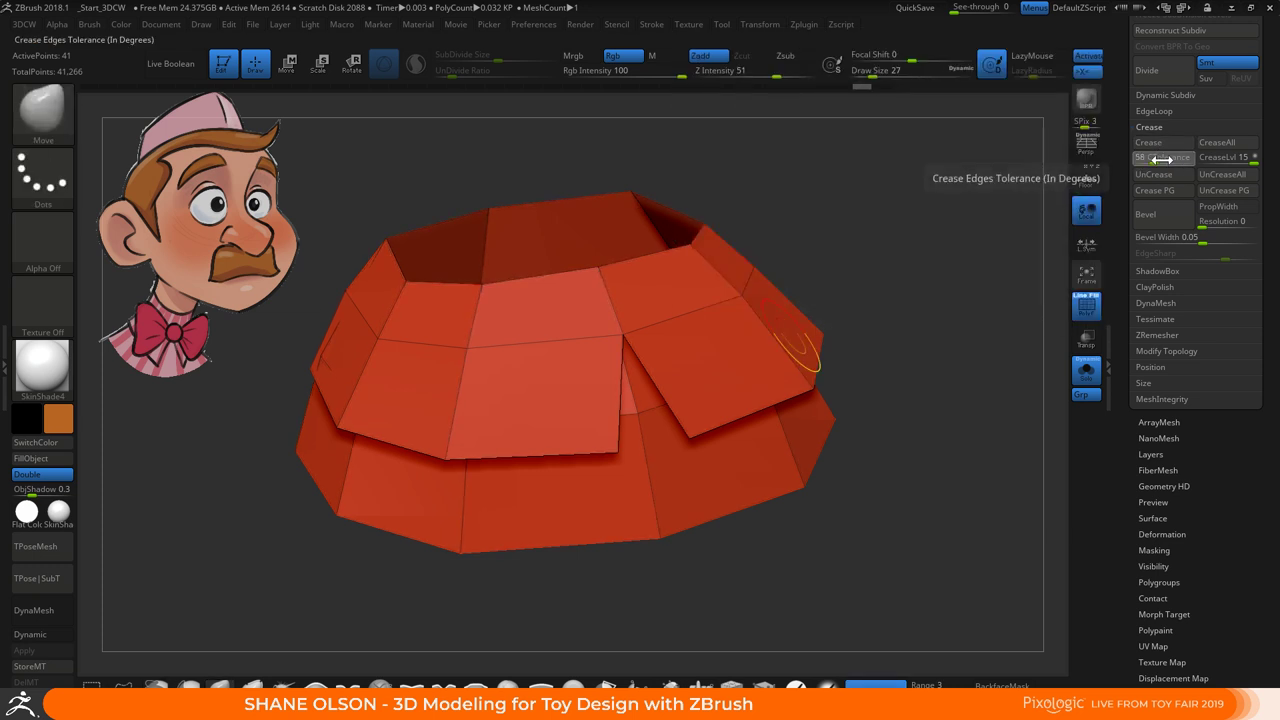
left_click_drag(943, 380, 904, 543)
left_click_drag(852, 447, 872, 464, "alt")
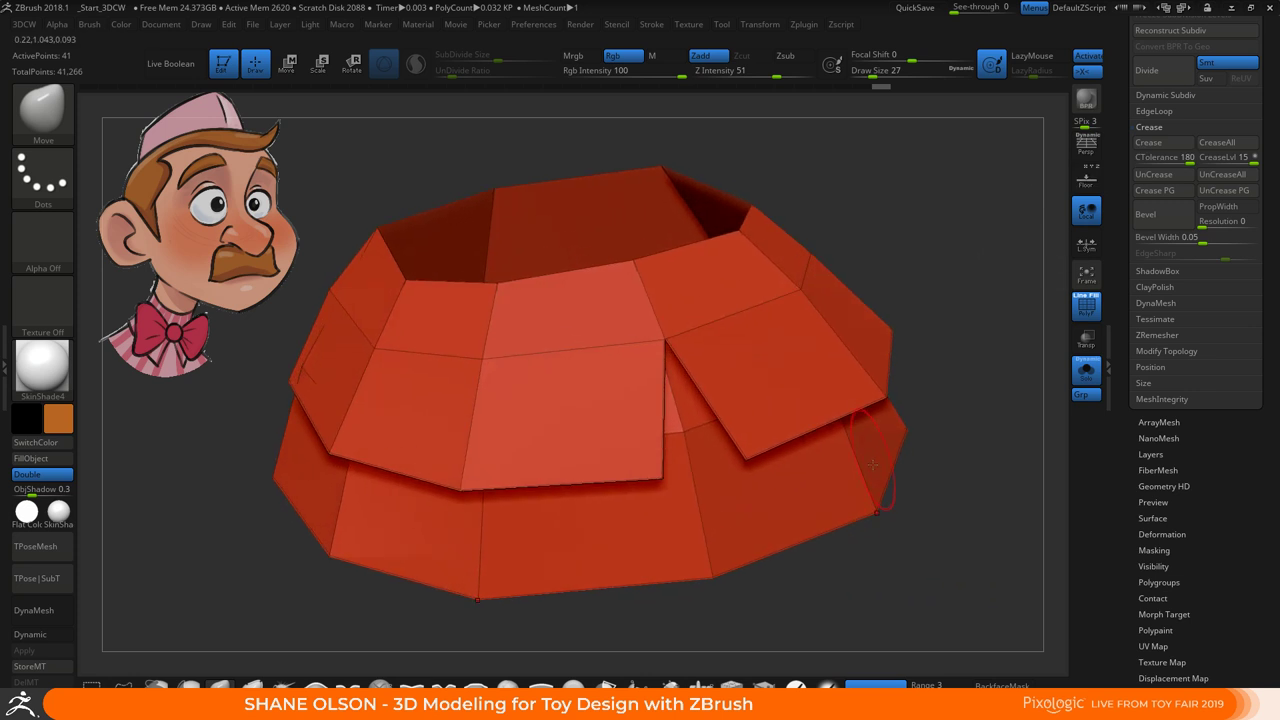
Turn on dynamic subdivision smoothing and examine the creased collar and hem edges from several angles
key("d")
left_click_drag(920, 523, 820, 548)
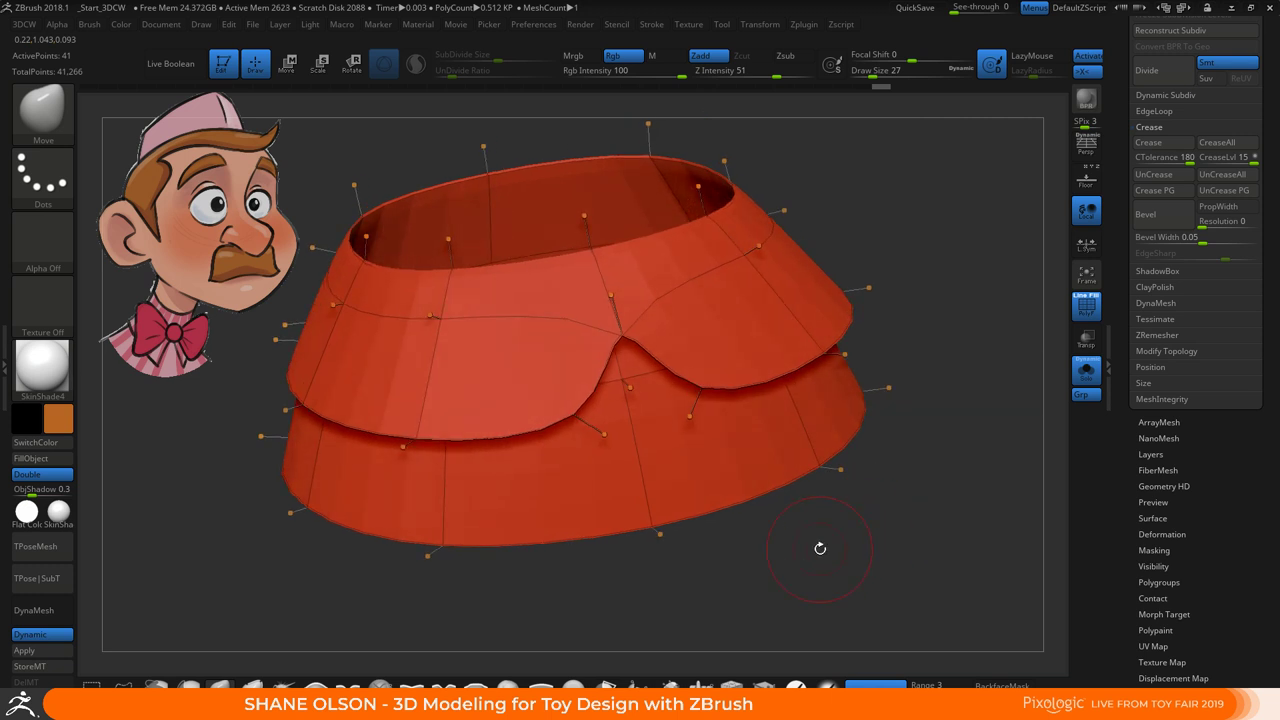
mouse_move(820, 548)
left_mouse_down()
mouse_move(868, 532)
mouse_move(841, 548)
left_mouse_up()
key("s")
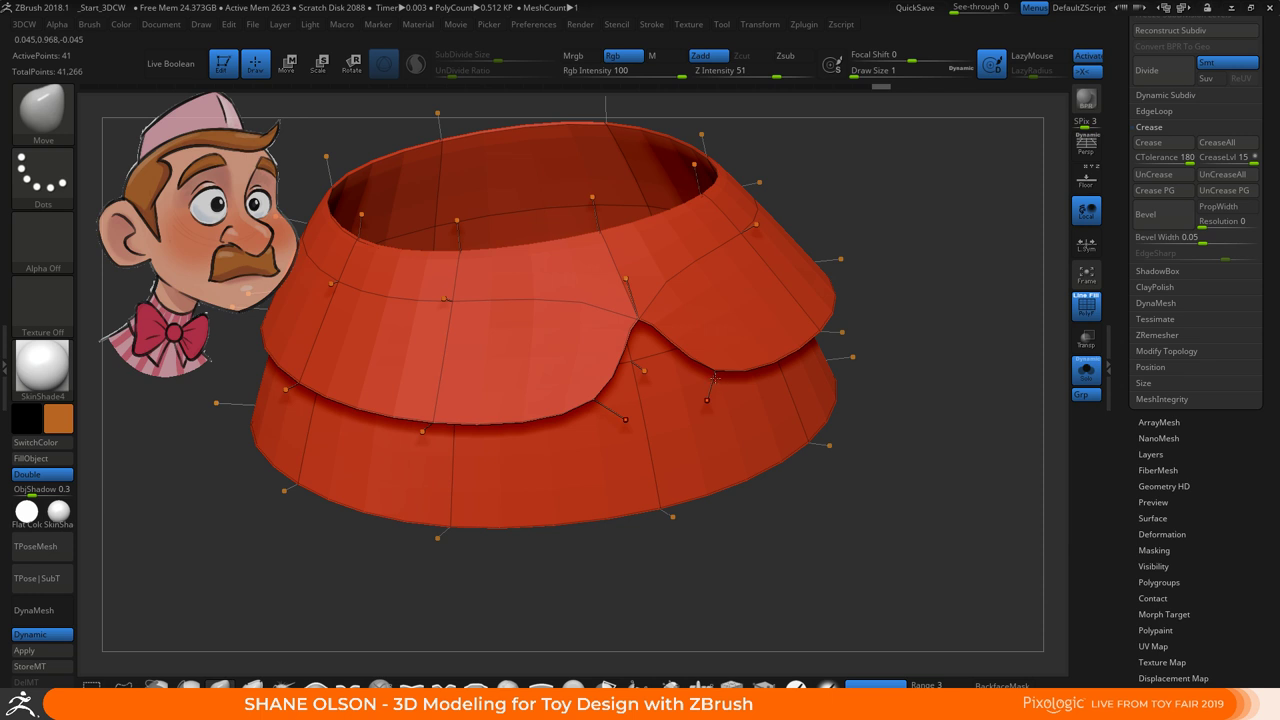
left_click_drag(835, 519, 928, 529)
Turn off dynamic subdivision smoothing and solo mode to show the low-poly shirt on the full character
key("shift+d")
left_click(1085, 378)
mouse_move(905, 463)
left_mouse_down("alt")
mouse_move(901, 444)
mouse_move(890, 457)
left_mouse_up("alt")
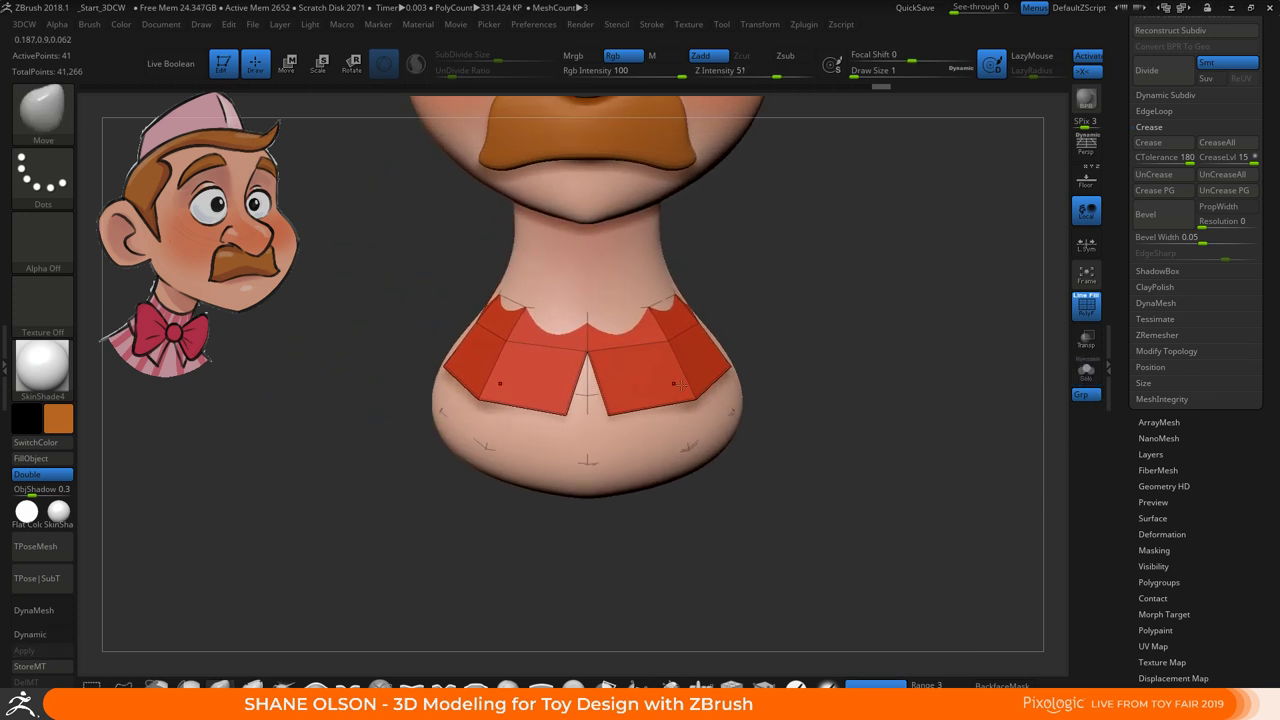
Turn off topological masking, set the draw size to 149, and pull the collar's front top edge up the neck
key("s")
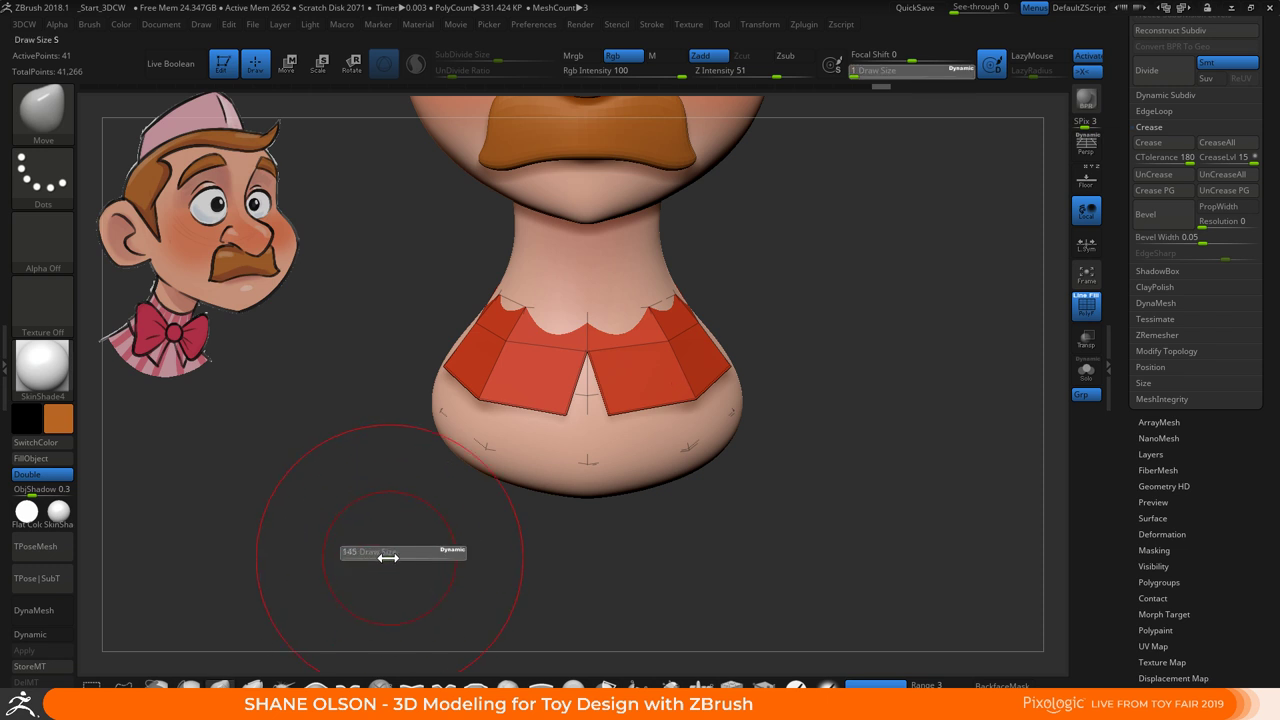
left_click_drag(388, 557, 385, 553)
left_click(866, 683)
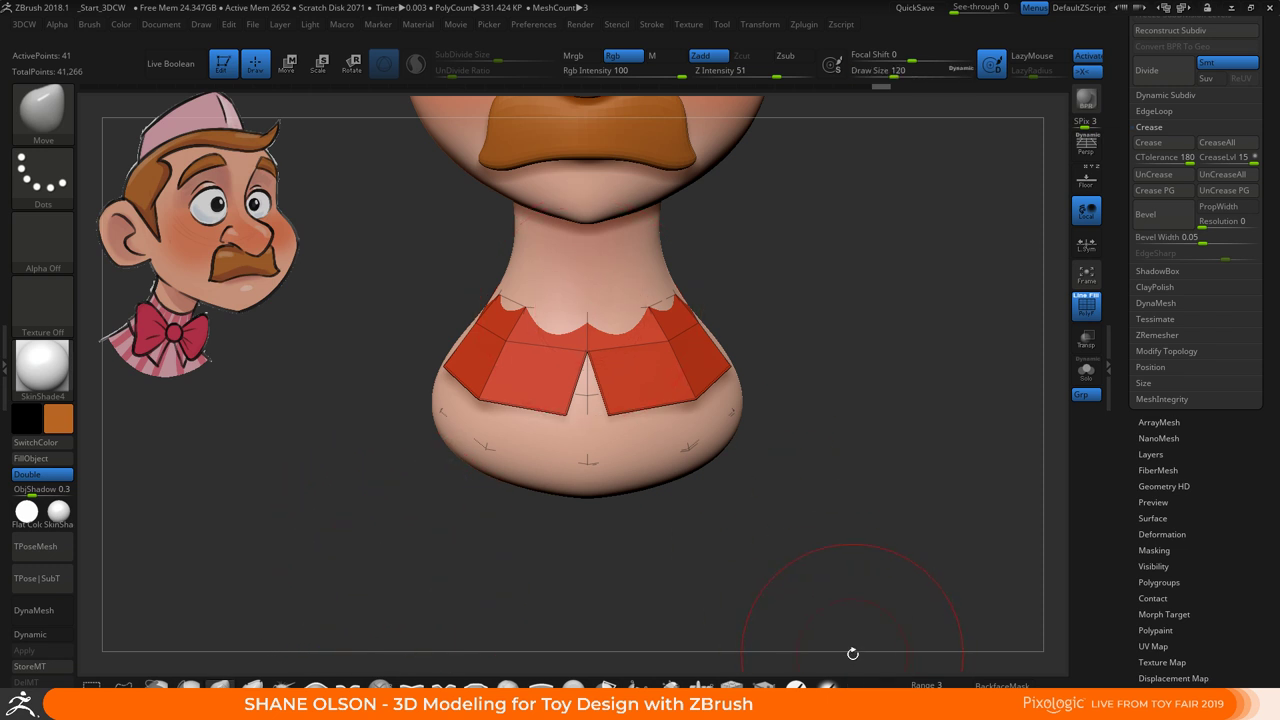
key("s")
left_click_drag(591, 321, 588, 283)
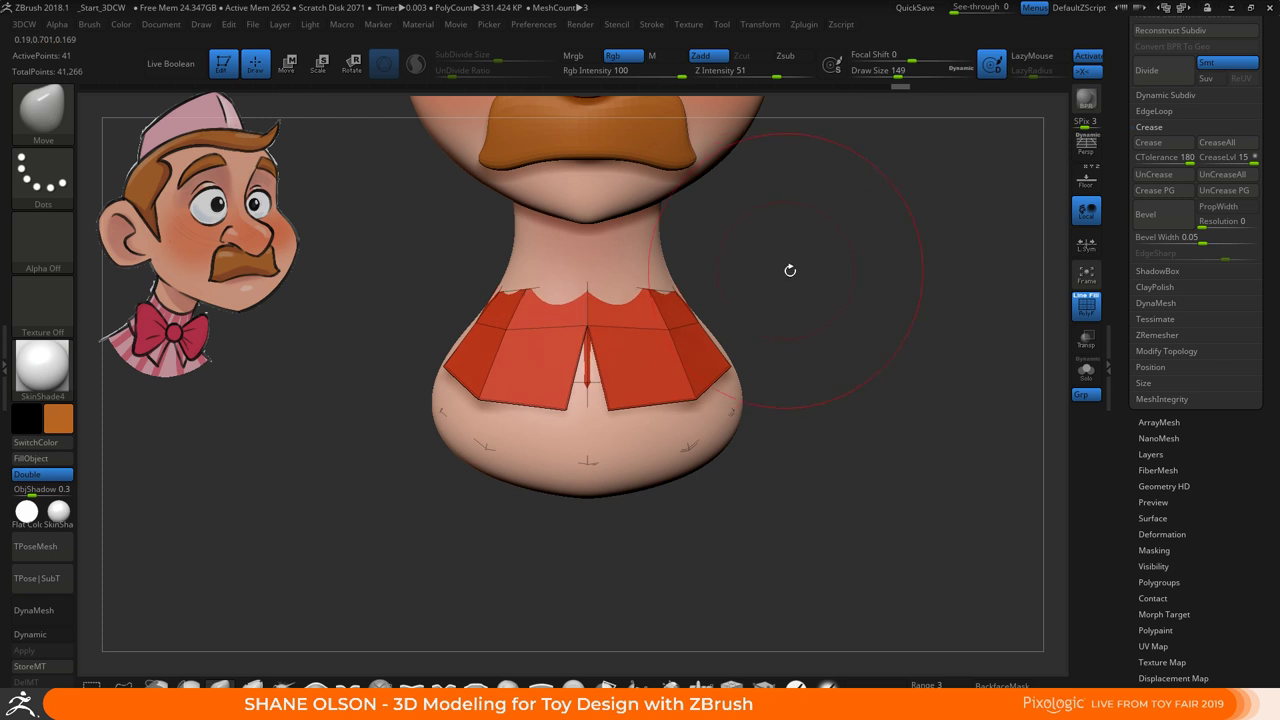
Fit the collar's top edge around the side of the neck with the Move brush, reducing the draw size to 94
mouse_move(790, 270)
left_mouse_down()
mouse_move(703, 290)
mouse_move(654, 258)
left_mouse_up()
left_click_drag(803, 223, 755, 255)
left_click_drag(748, 249, 752, 231)
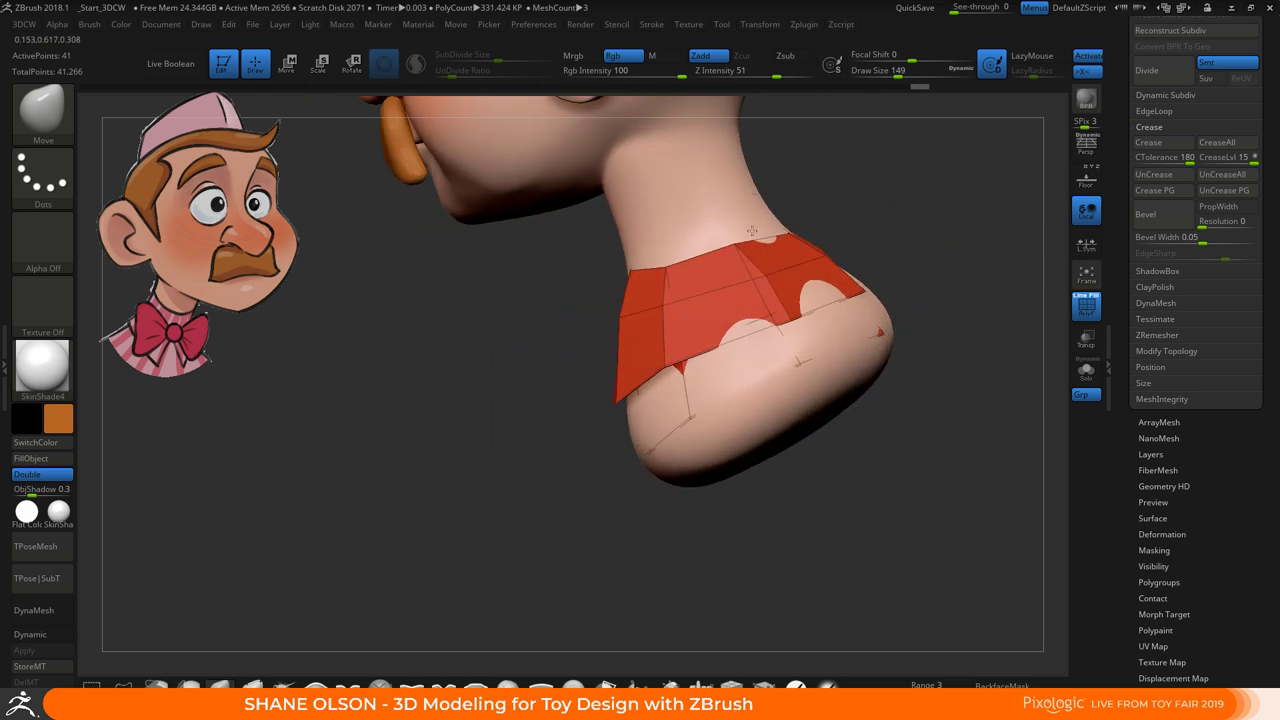
left_click_drag(837, 183, 776, 276)
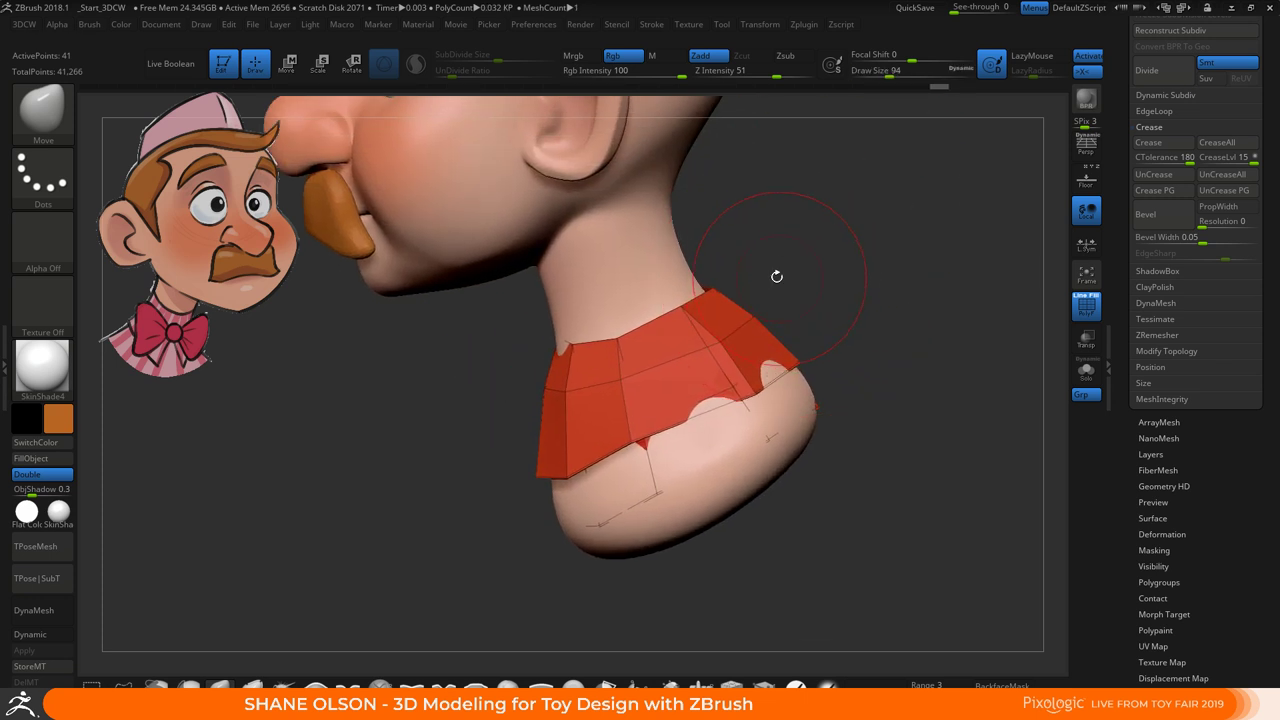
left_click_drag(624, 337, 618, 315)
left_click_drag(752, 262, 808, 268)
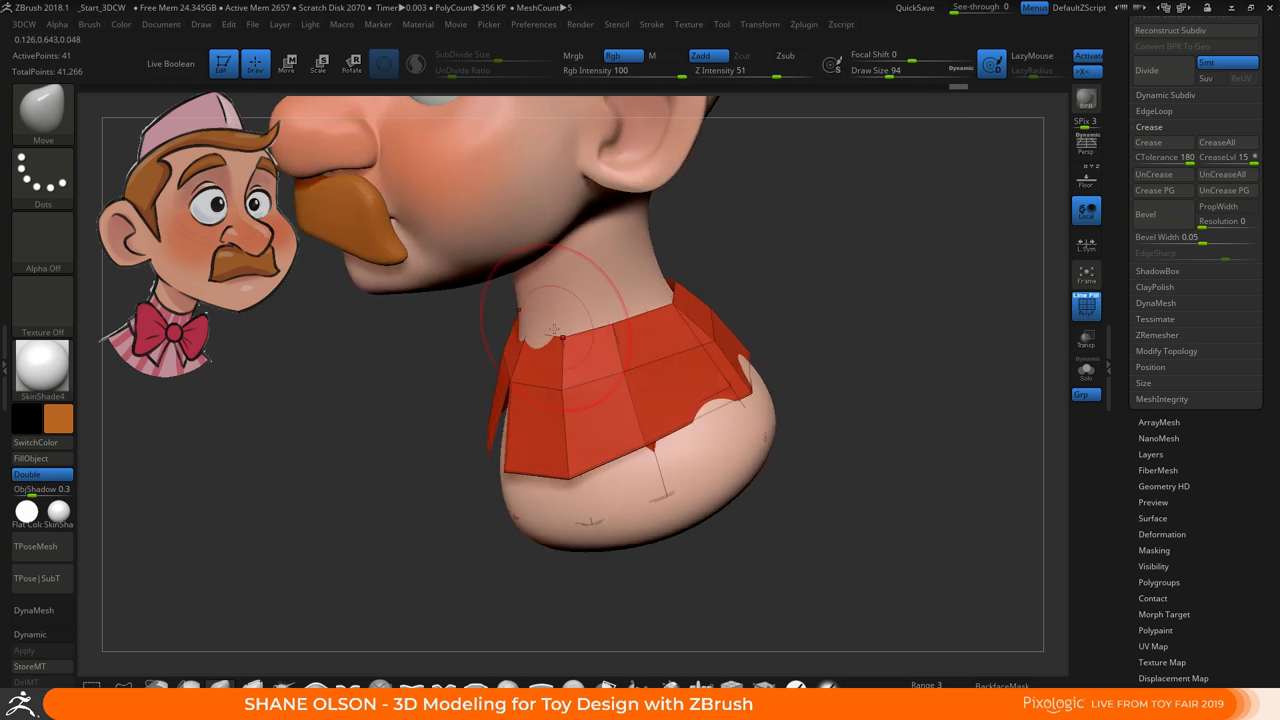
left_click_drag(560, 334, 592, 315)
Adjust the collar's rear top edge and the shirt mesh at the back around the neck with the Move brush
left_click_drag(792, 283, 748, 337)
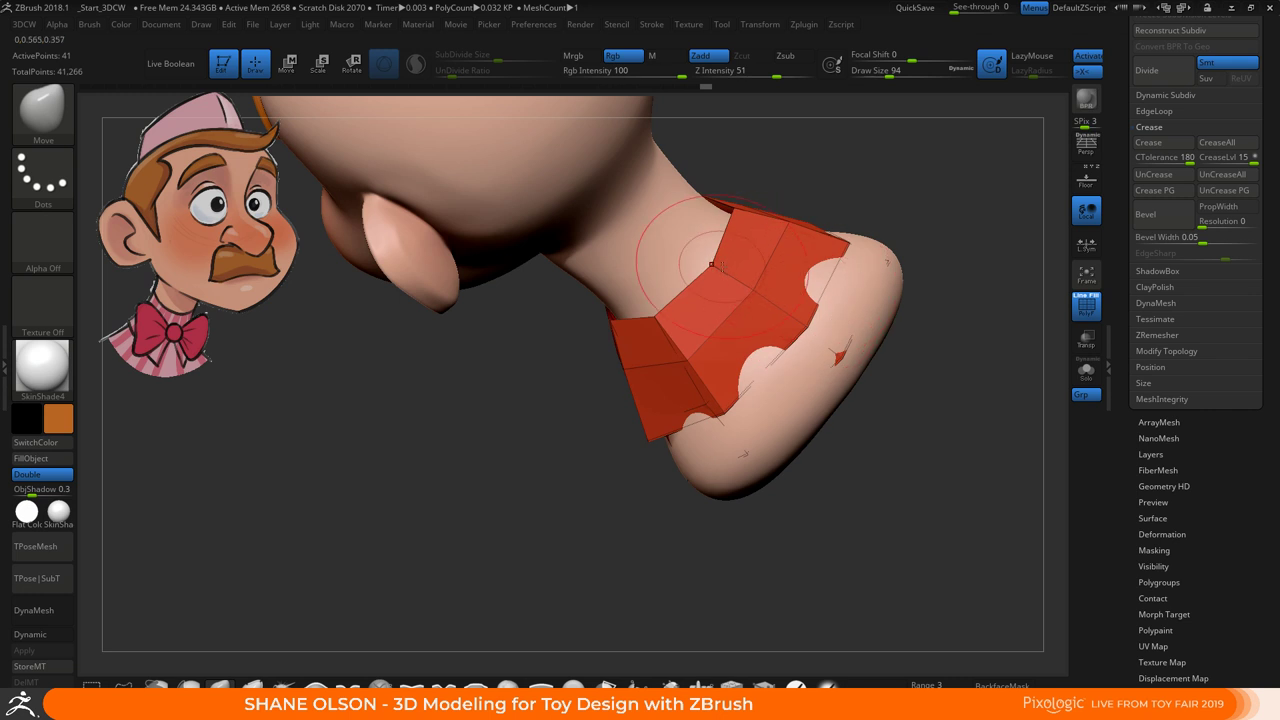
left_click_drag(722, 267, 746, 270)
right_click_drag(746, 270, 758, 217)
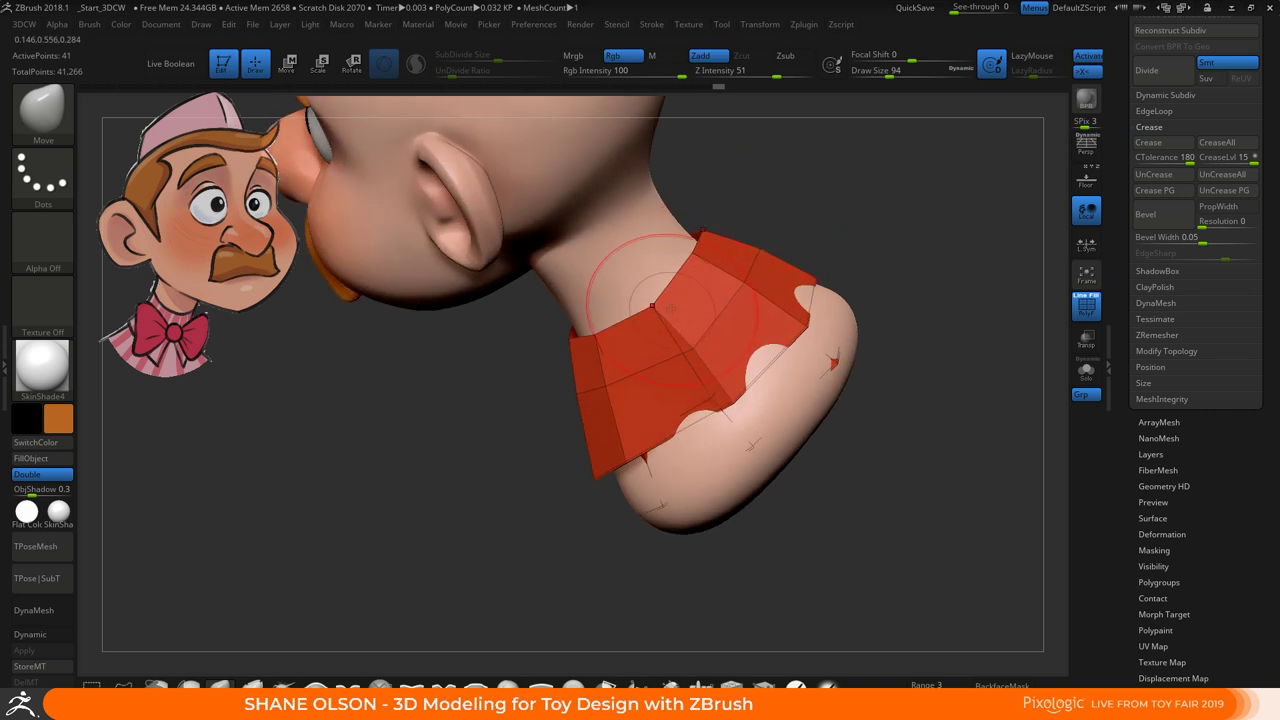
right_click_drag(745, 347, 778, 368)
left_click_drag(779, 373, 792, 388)
Set the draw size to 149 and pull the back of the shirt outward from the body
right_click_drag(890, 346, 778, 405, "alt")
key("s")
left_click_drag(770, 401, 779, 400)
left_click_drag(692, 386, 705, 378)
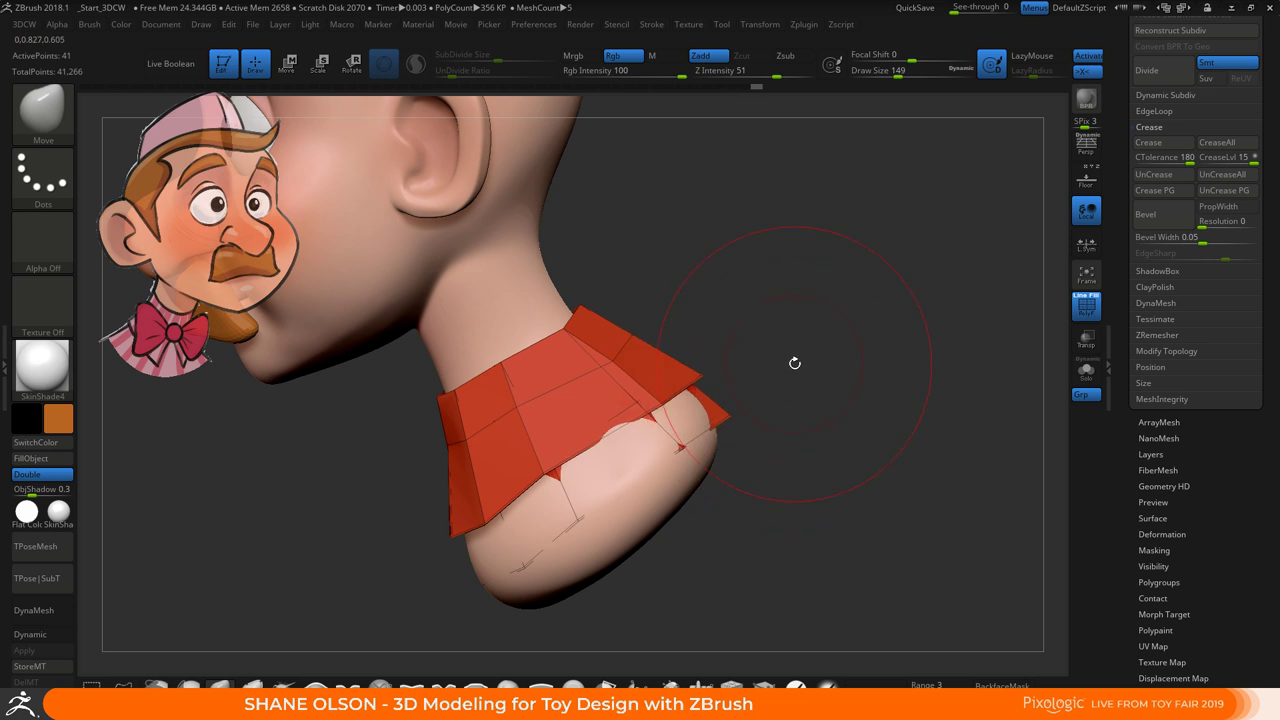
Pull the front and side of the shirt hem and collar outward so the mesh sits over the shoulders
mouse_move(794, 363)
left_mouse_down()
mouse_move(680, 415)
mouse_move(717, 437)
left_mouse_up()
mouse_move(783, 411)
left_mouse_down()
mouse_move(809, 362)
mouse_move(874, 390)
left_mouse_up()
mouse_move(800, 456)
left_mouse_down()
mouse_move(846, 423)
mouse_move(748, 453)
mouse_move(762, 460)
mouse_move(728, 482)
left_mouse_up()
left_click_drag(840, 484, 760, 479)
mouse_move(500, 457)
left_mouse_down()
mouse_move(560, 425)
mouse_move(512, 452)
left_mouse_up()
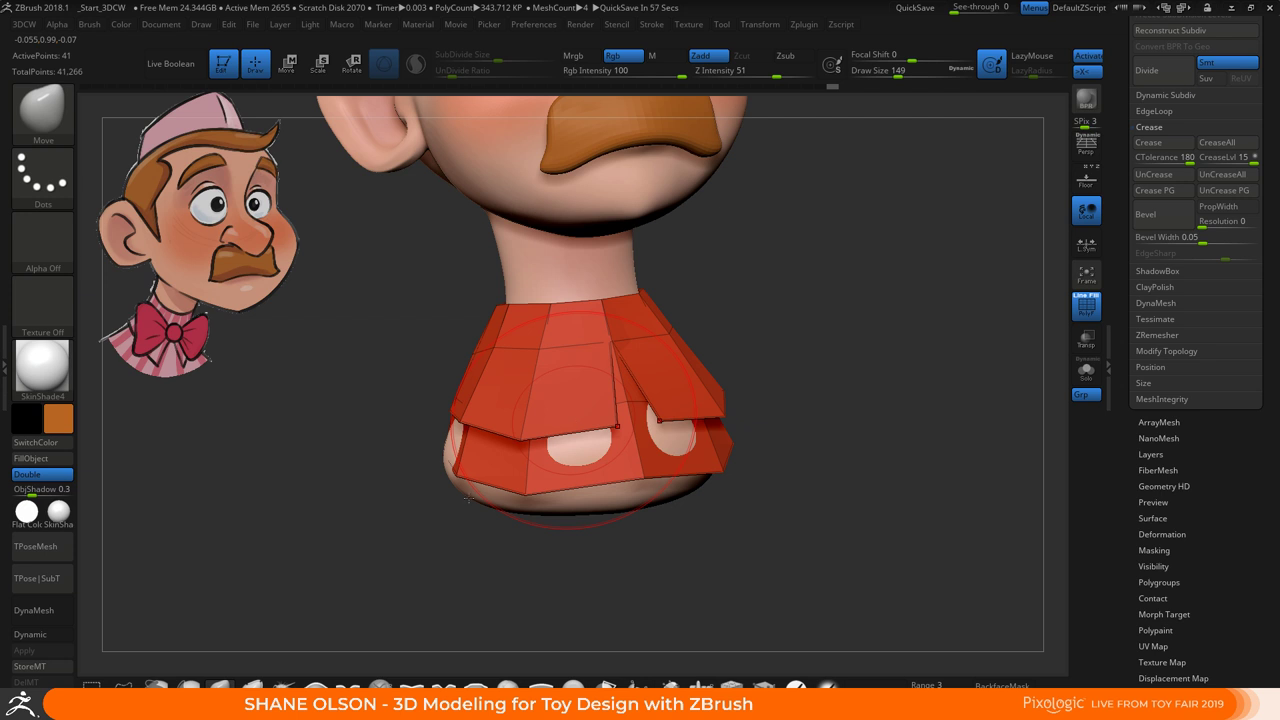
left_click_drag(472, 468, 458, 478)
left_click_drag(516, 358, 505, 355)
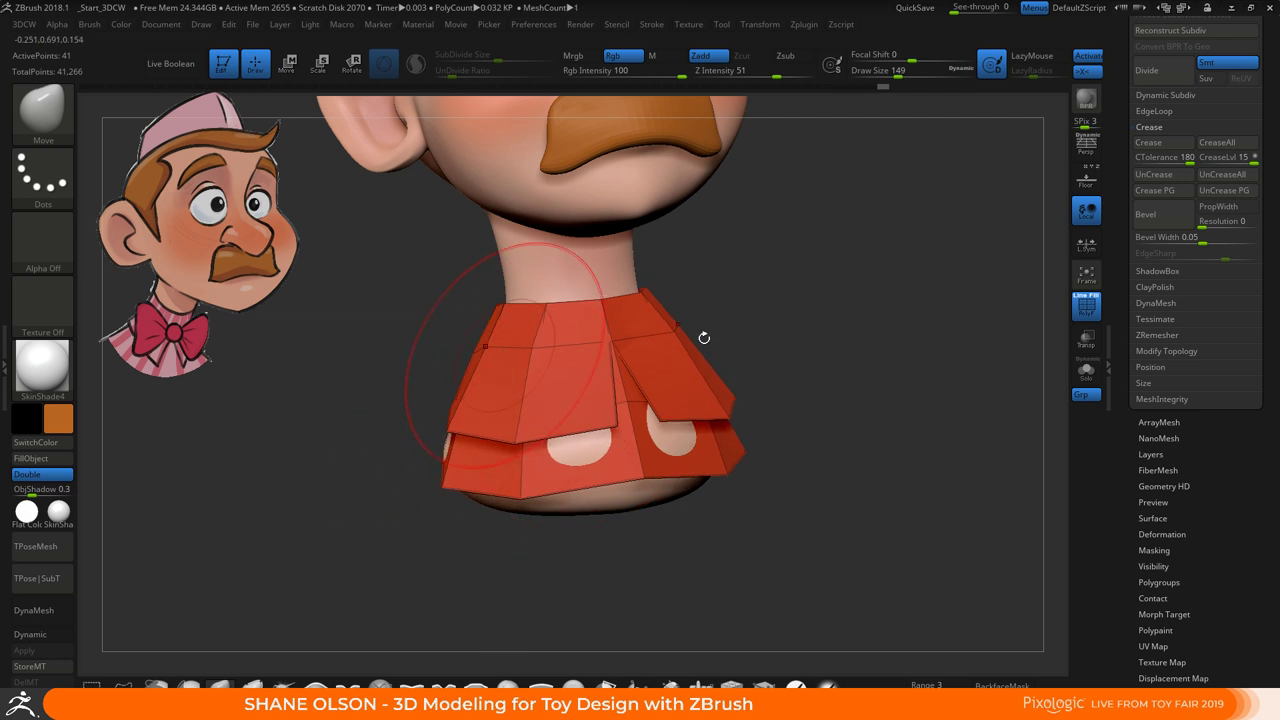
Shape the shirt's lower hem at the front and side around the base of the bust with the Move brush
left_click_drag(704, 338, 640, 345)
left_click_drag(745, 345, 775, 400)
left_click_drag(560, 423, 556, 448)
mouse_move(840, 450)
left_mouse_down()
mouse_move(770, 408)
mouse_move(716, 434)
left_mouse_up()
left_click_drag(649, 483, 652, 497)
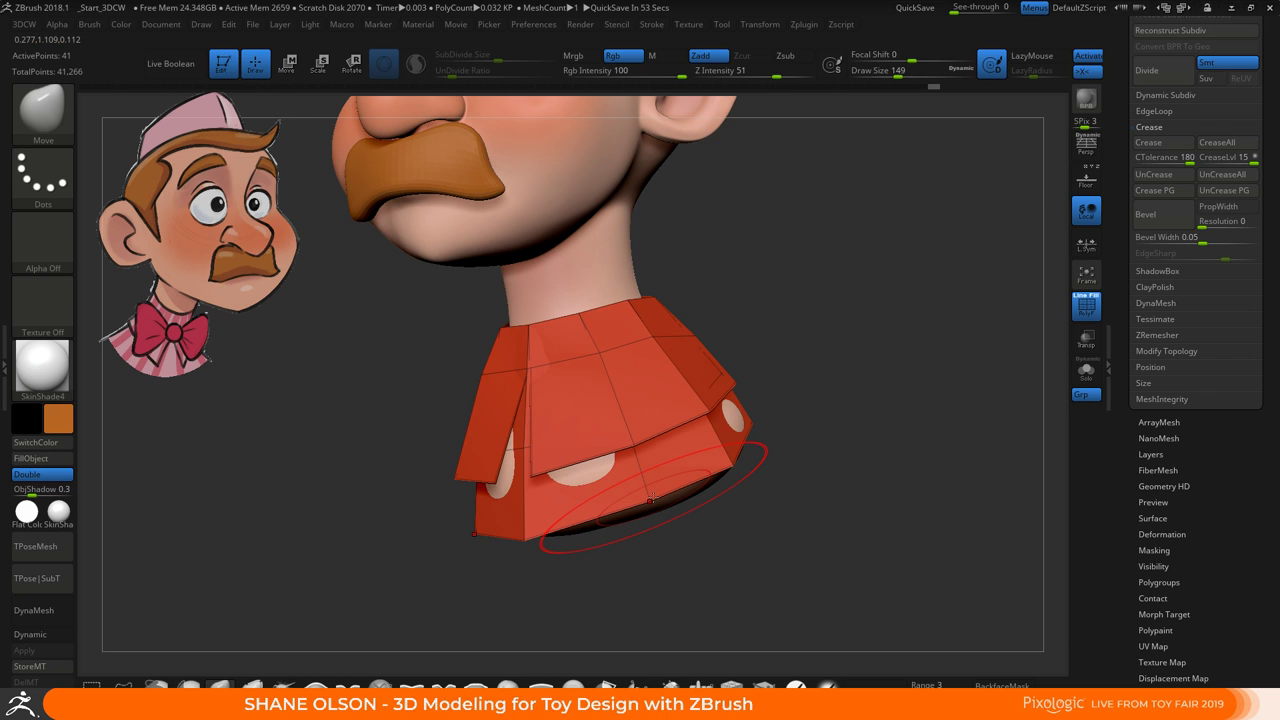
mouse_move(765, 460)
left_mouse_down()
mouse_move(727, 440)
mouse_move(748, 455)
mouse_move(730, 466)
left_mouse_up()
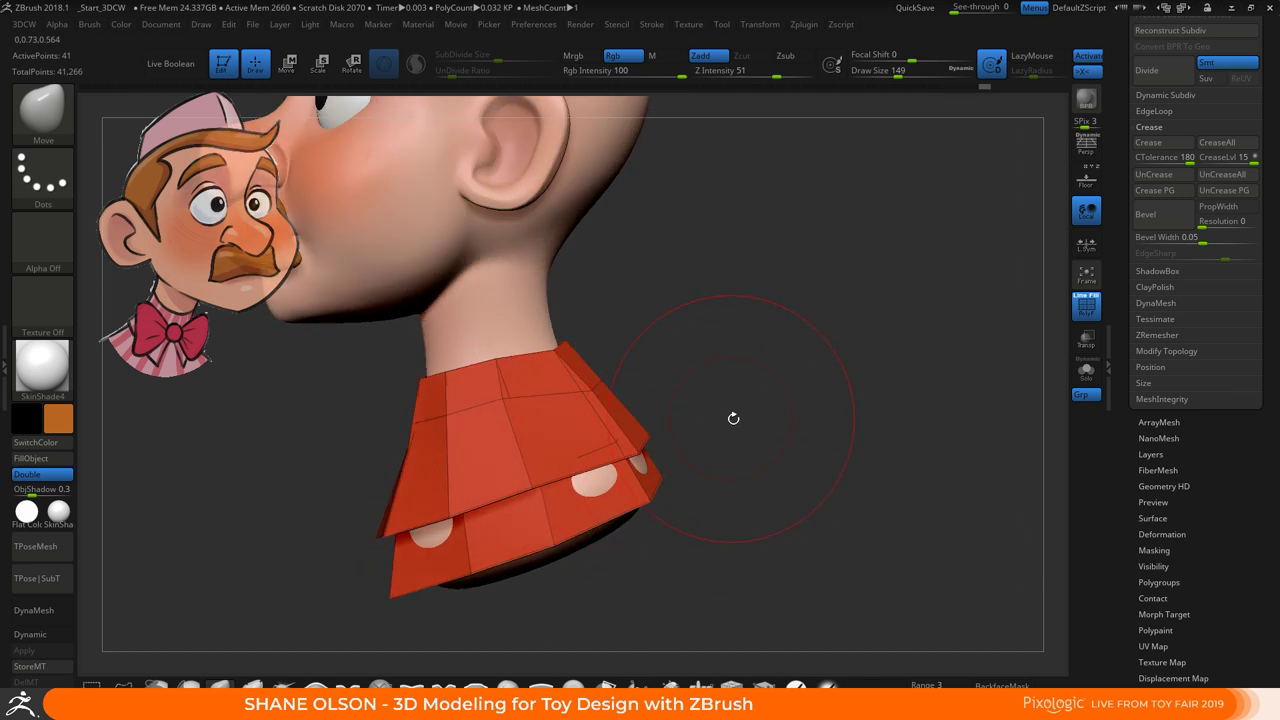
Set the draw size to 97 and refine the collar's top edge around the side and back of the neck
left_click_drag(733, 418, 663, 286)
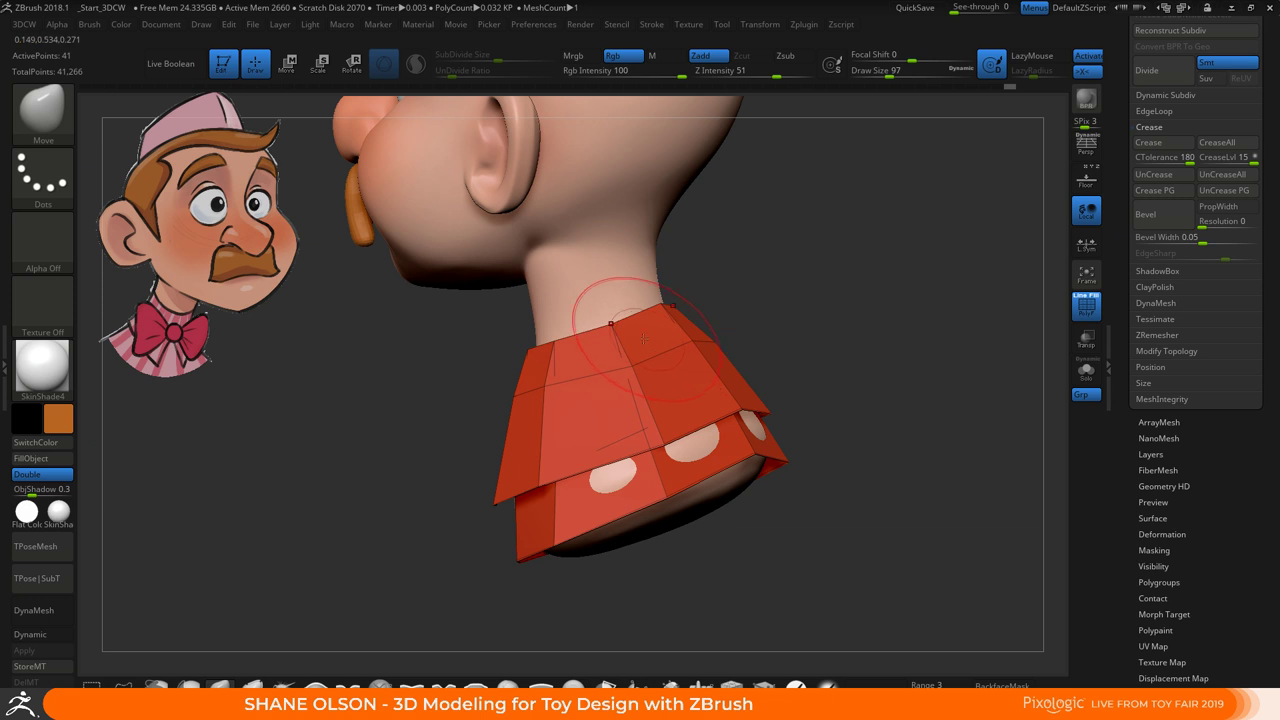
left_click_drag(777, 289, 660, 275)
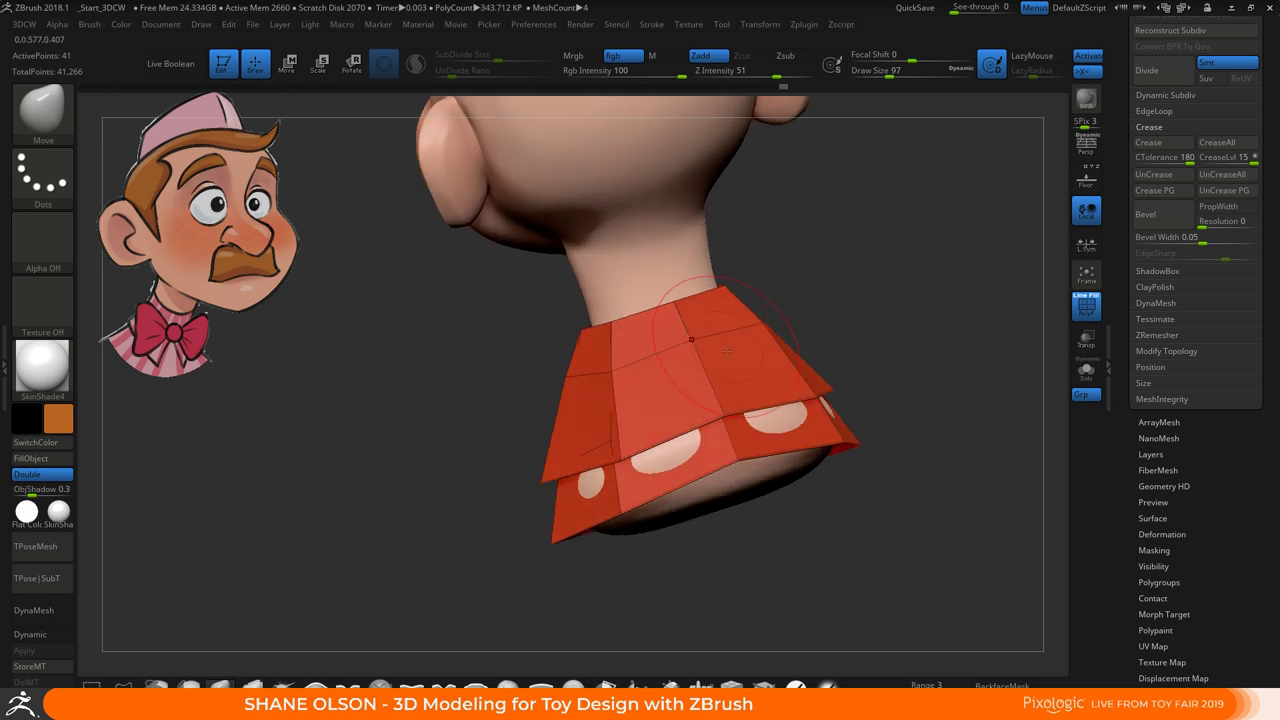
left_click_drag(800, 300, 808, 454)
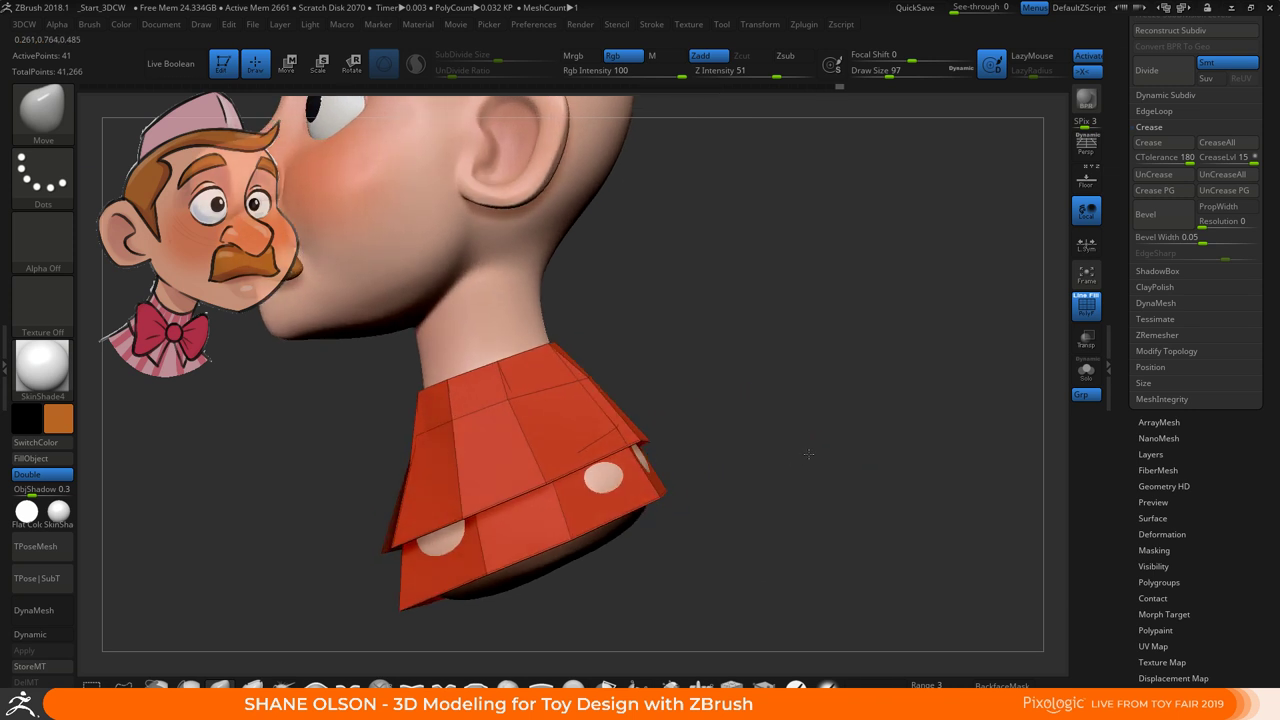
left_click_drag(777, 577, 780, 550, "alt")
left_click(877, 684)
left_click_drag(749, 451, 722, 450)
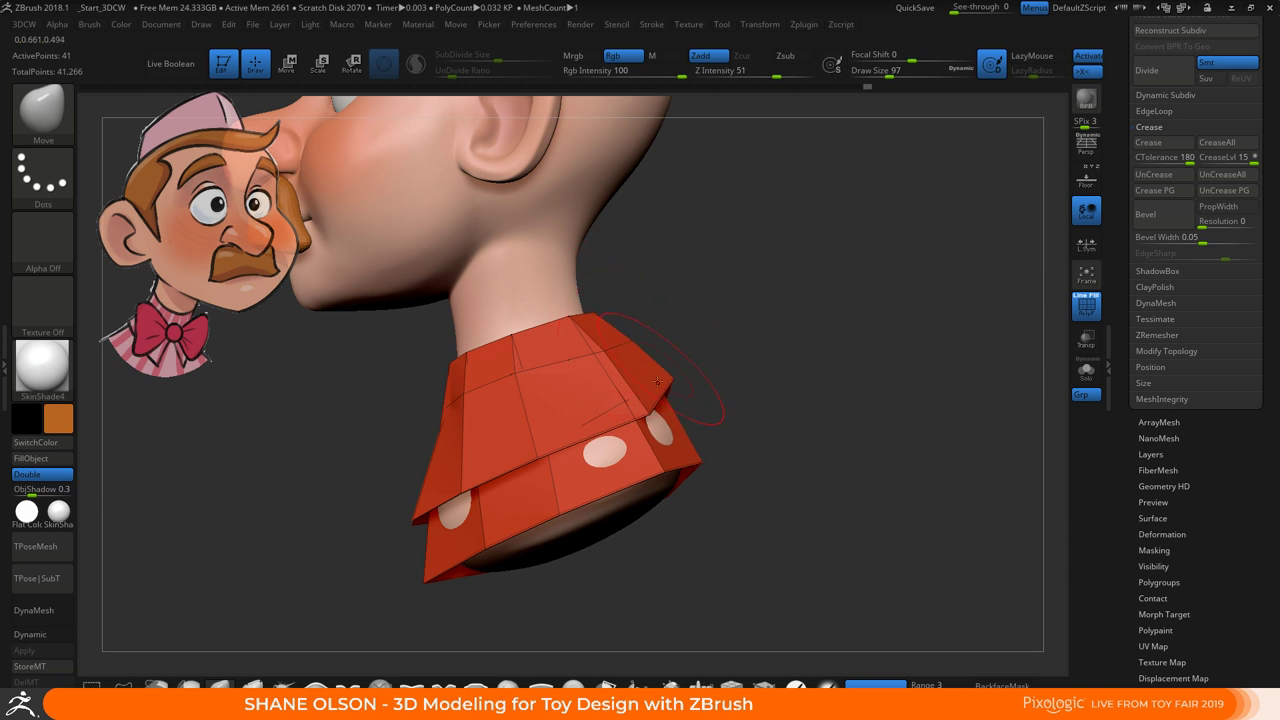
Reshape the collar's lower edge along the side and back of the shirt with the Move brush
left_click_drag(737, 372, 706, 362)
left_click_drag(597, 450, 589, 437)
left_click_drag(668, 360, 667, 344)
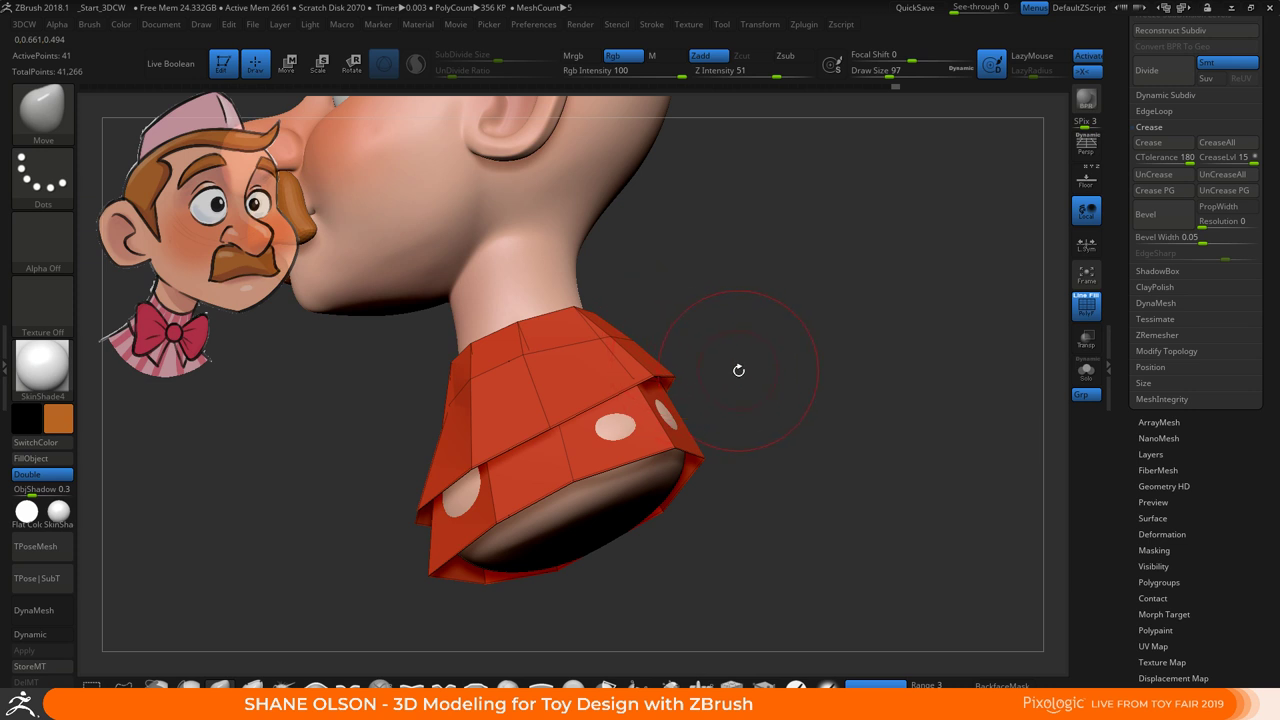
key("d")
left_click_drag(739, 370, 655, 395)
key("d")
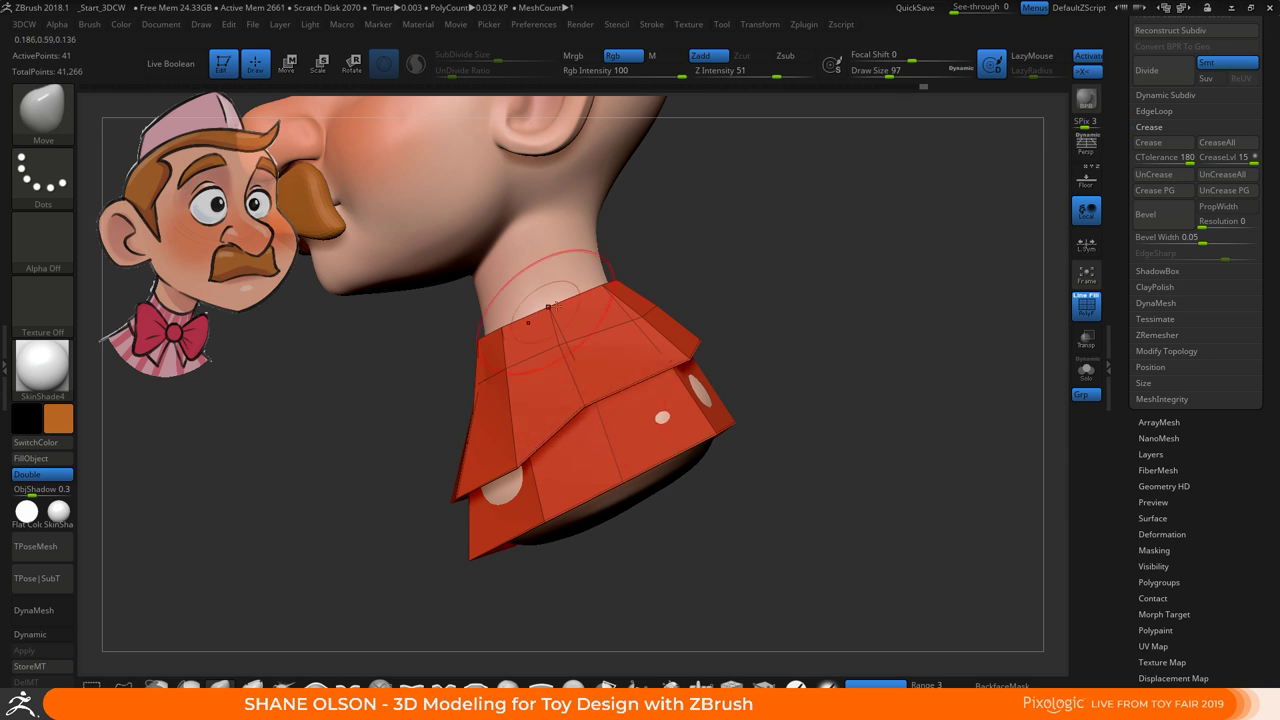
Shorten the collar's front points by moving their lower corners upward
left_click_drag(735, 330, 786, 314)
left_click_drag(517, 465, 509, 437)
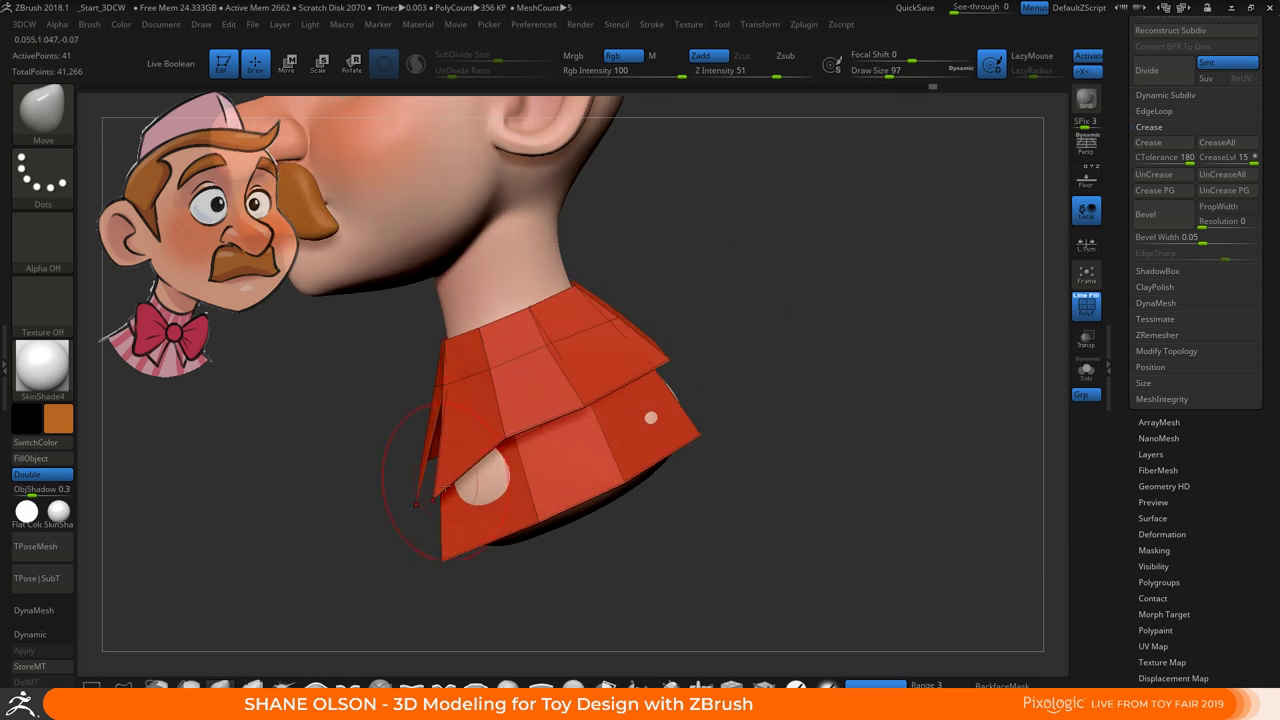
left_click_drag(434, 492, 437, 461)
mouse_move(722, 355)
left_mouse_down()
mouse_move(660, 345)
mouse_move(753, 357)
left_mouse_up()
left_click_drag(437, 460, 434, 465)
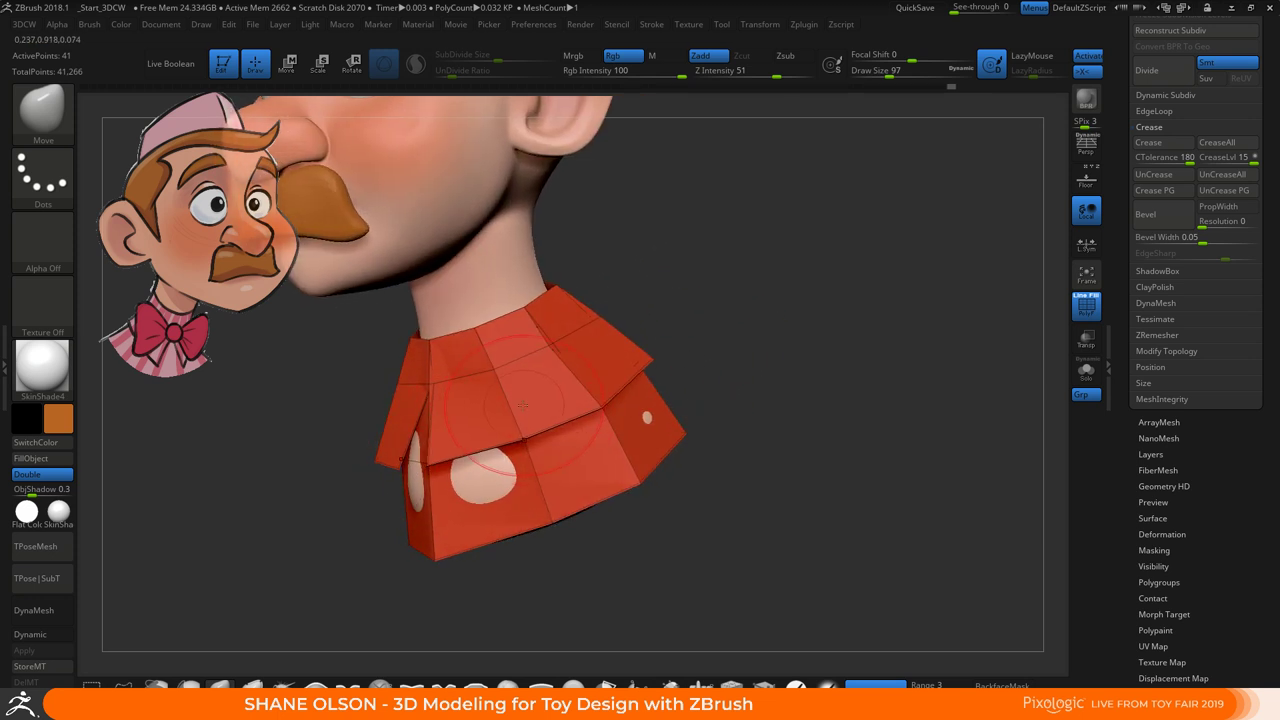
Lower the collar's middle edge loop beside the front opening with the Move brush
left_click_drag(447, 385, 437, 404)
left_click_drag(745, 360, 702, 360)
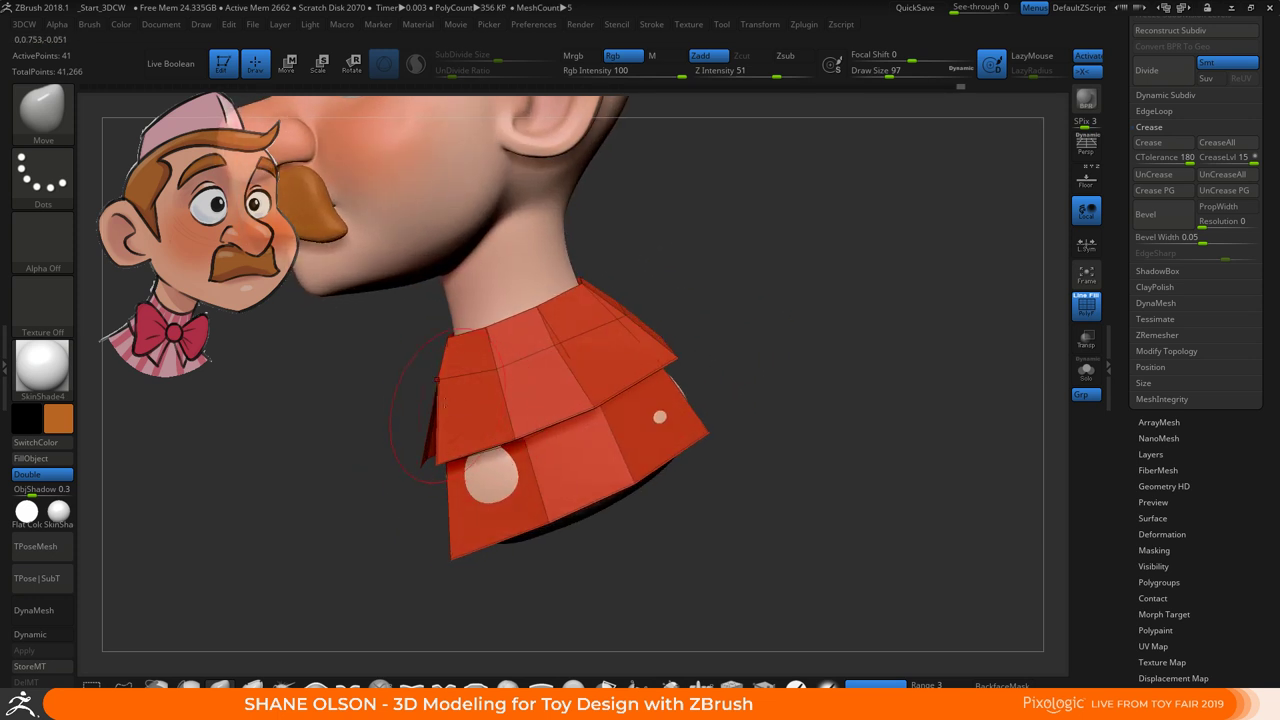
left_click_drag(450, 390, 447, 438)
left_click_drag(702, 360, 755, 358)
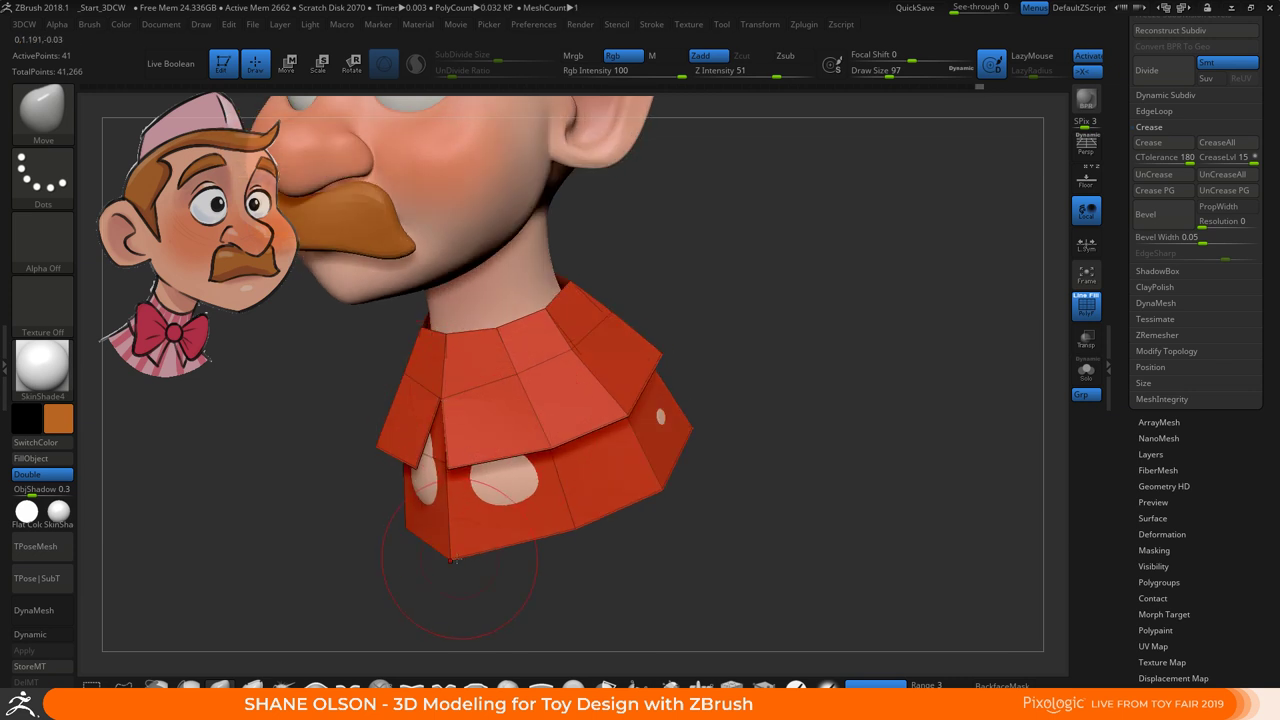
left_click_drag(391, 569, 660, 505)
Turn on dynamic subdivision, set the draw size to 202 and pull the shirt body outward to cover the exposed skin
key("d")
left_click_drag(766, 457, 669, 506)
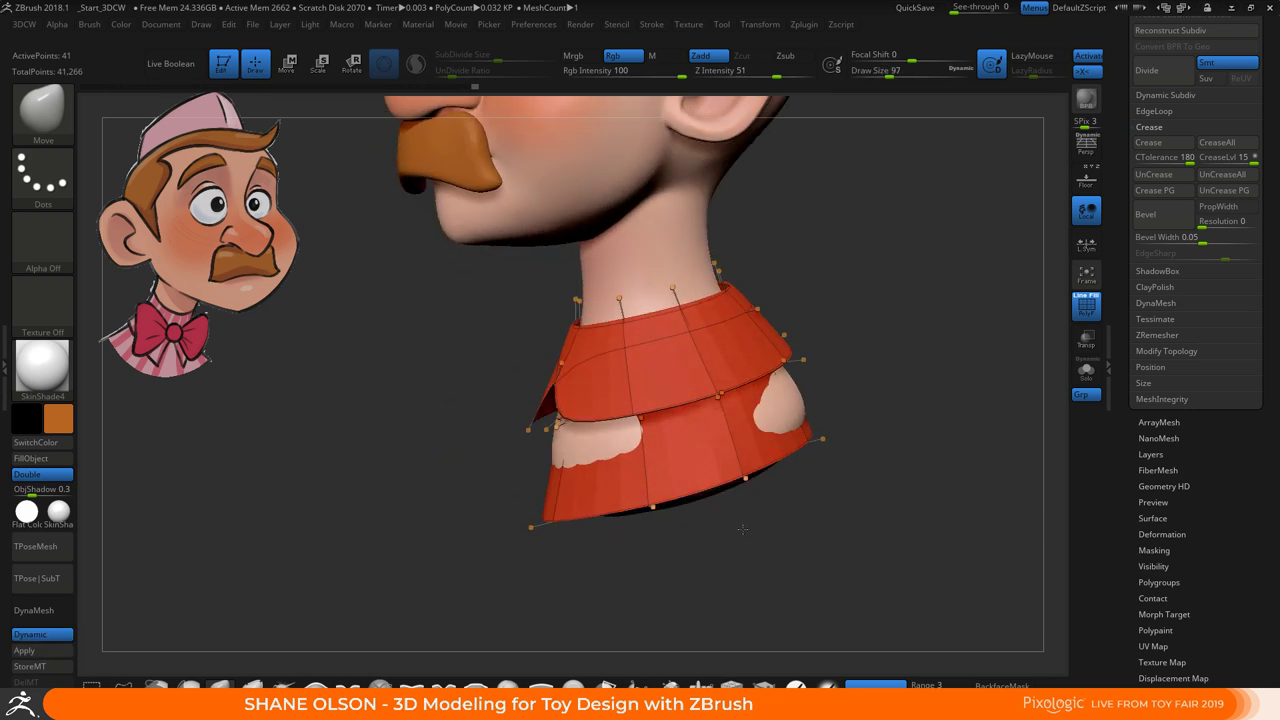
mouse_move(742, 529)
left_mouse_down()
mouse_move(709, 534)
mouse_move(720, 536)
left_mouse_up()
key("s")
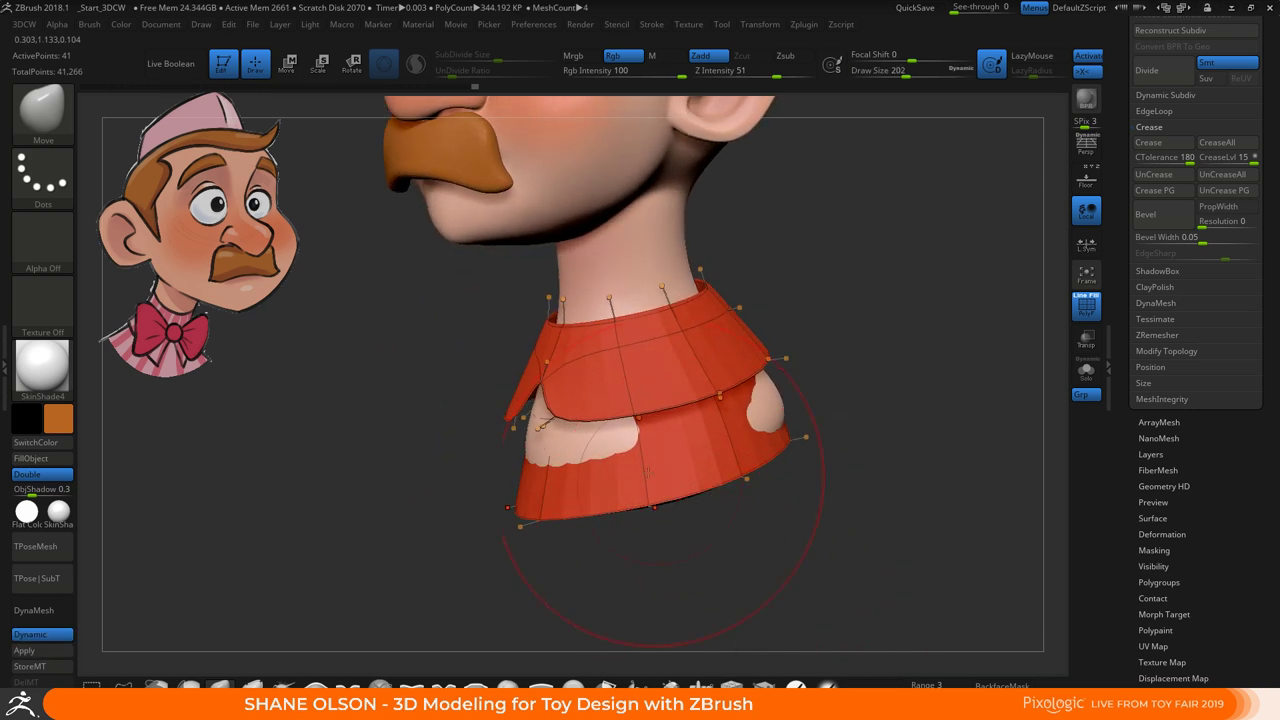
left_click_drag(558, 432, 547, 425)
mouse_move(866, 531)
left_mouse_down()
mouse_move(794, 514)
mouse_move(745, 420)
mouse_move(788, 471)
left_mouse_up()
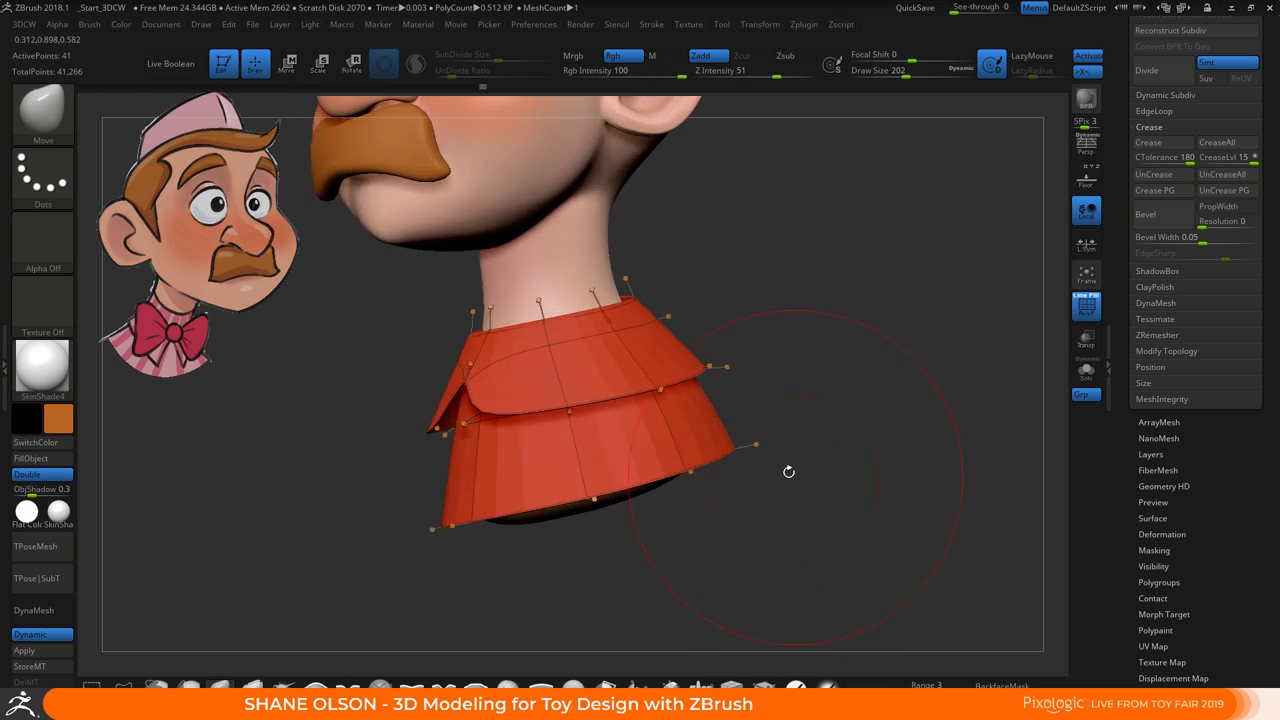
Round out the smoothed shirt's lower hem at the front and side with the Move brush
mouse_move(652, 474)
left_mouse_down()
mouse_move(652, 486)
mouse_move(592, 496)
left_mouse_up()
left_click_drag(712, 512, 810, 502)
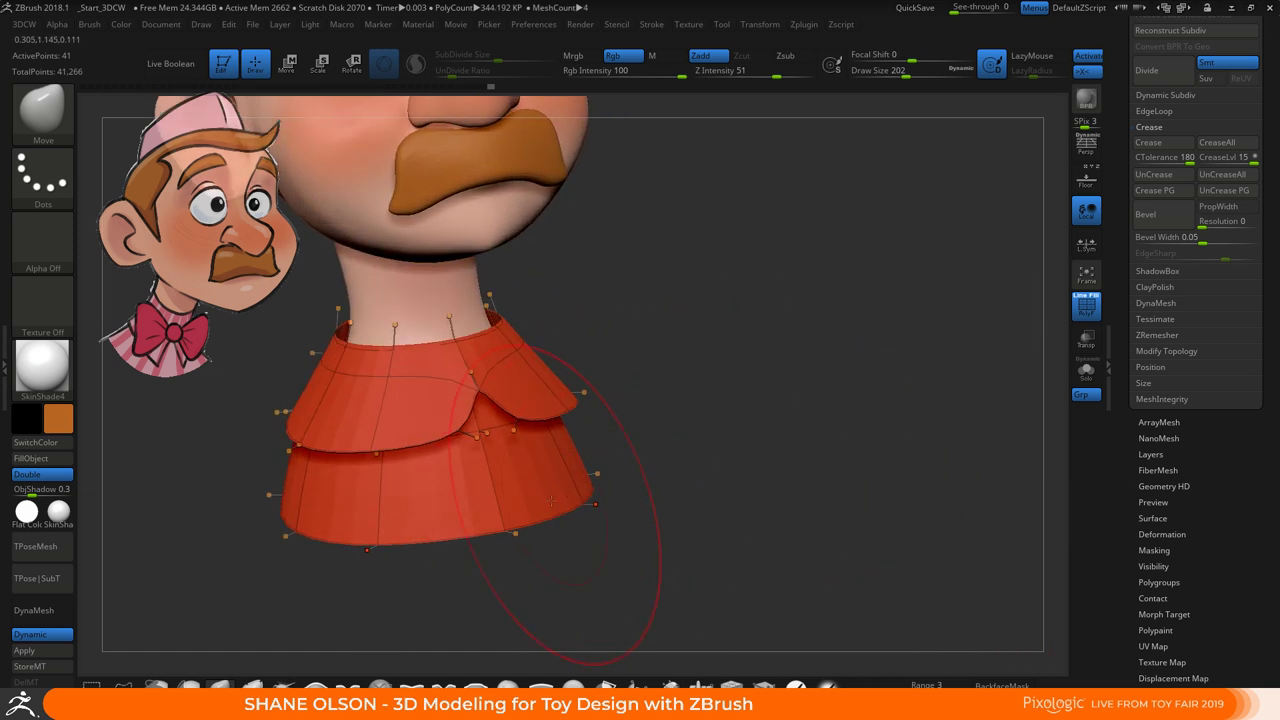
left_click_drag(512, 523, 515, 539)
mouse_move(680, 520)
left_mouse_down("shift")
mouse_move(691, 517)
mouse_move(603, 462)
mouse_move(594, 434)
left_mouse_up("shift")
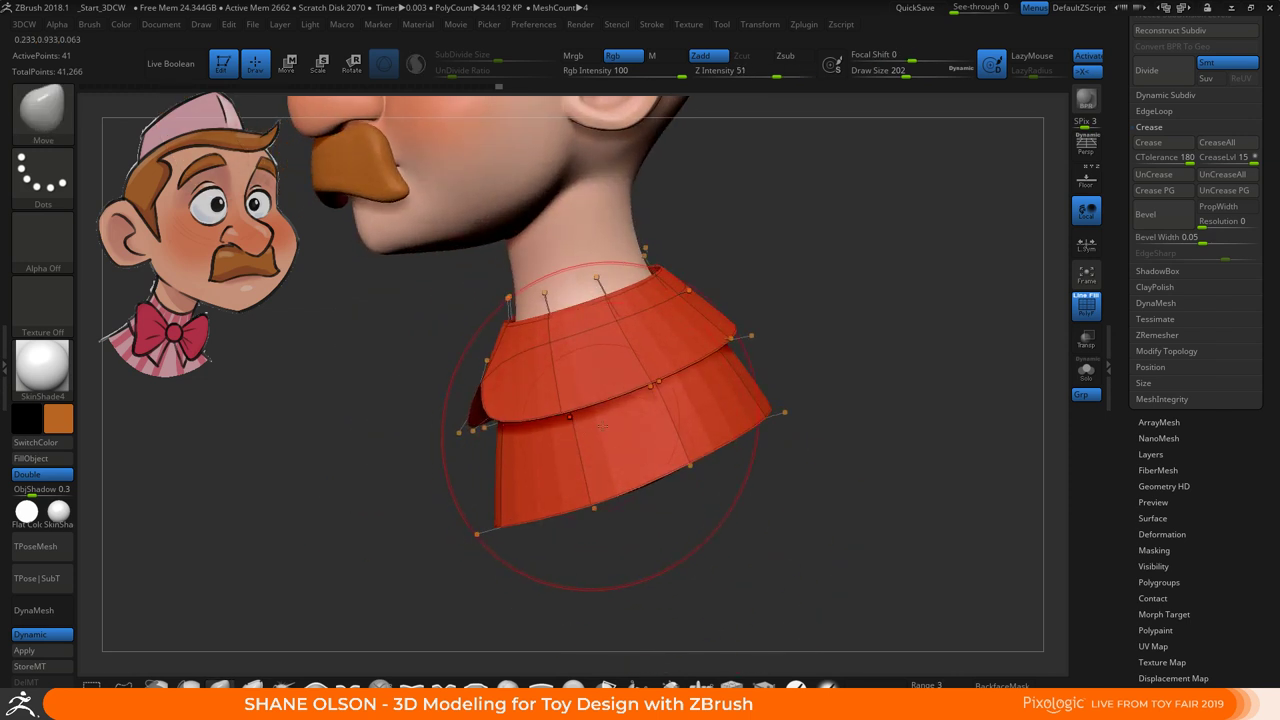
left_click_drag(634, 490, 671, 376)
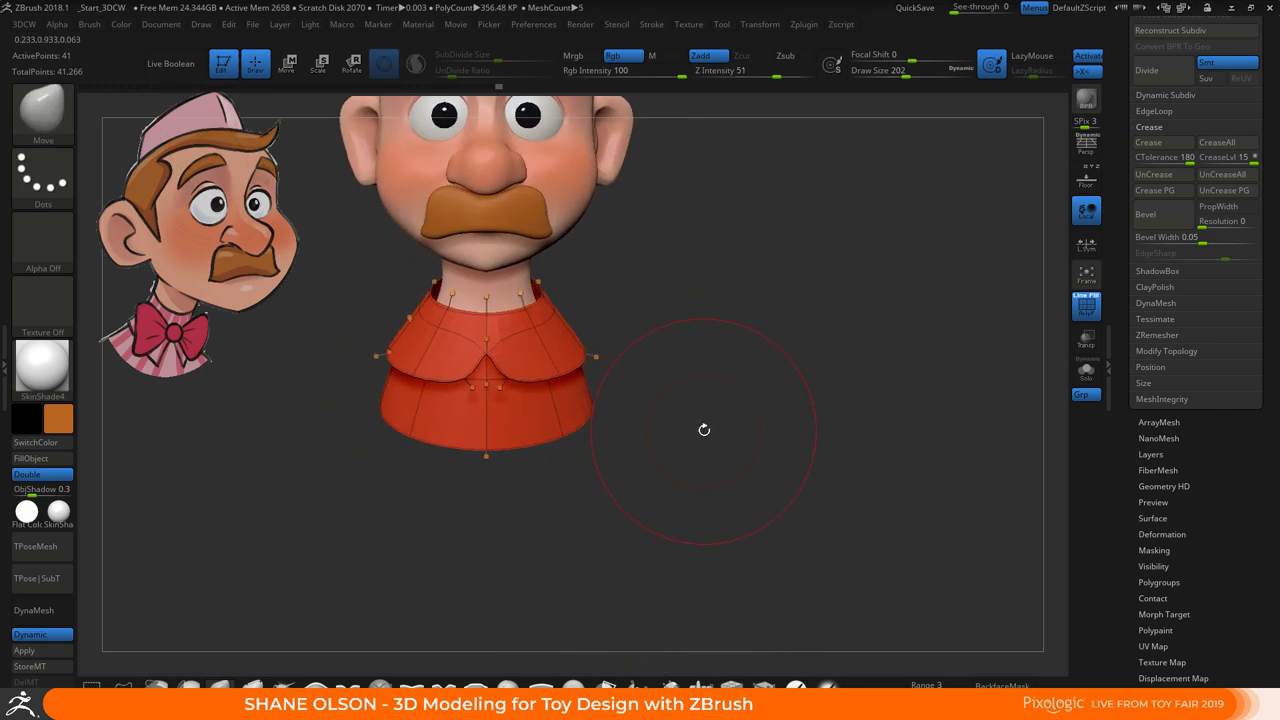
Set the draw size to 136, flare the shirt's lower hem outward at the sides and pull the collar slightly inward
key("f")
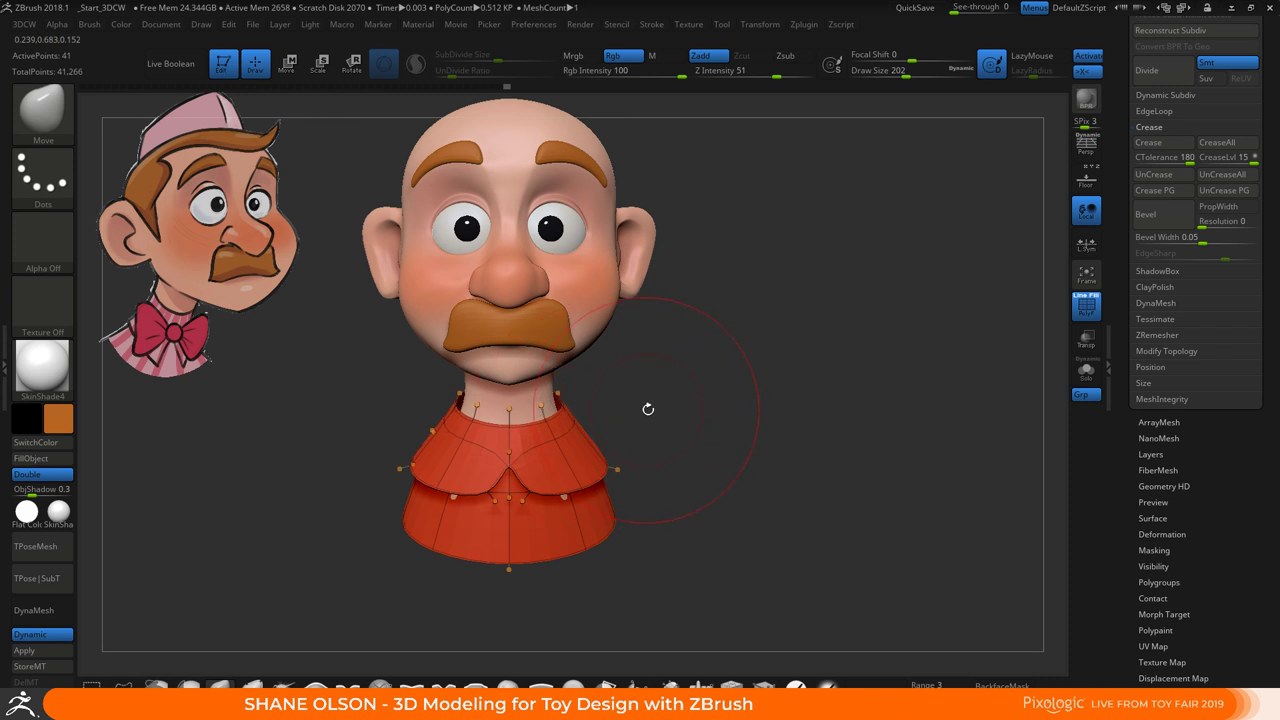
mouse_move(649, 409)
left_mouse_down("alt")
mouse_move(640, 462)
mouse_move(637, 452)
left_mouse_up("alt")
key("s")
mouse_move(645, 421)
left_mouse_down()
mouse_move(603, 484)
mouse_move(593, 479)
left_mouse_up()
left_click_drag(556, 415, 543, 406)
left_click_drag(643, 395, 710, 405)
left_click_drag(558, 545, 636, 545)
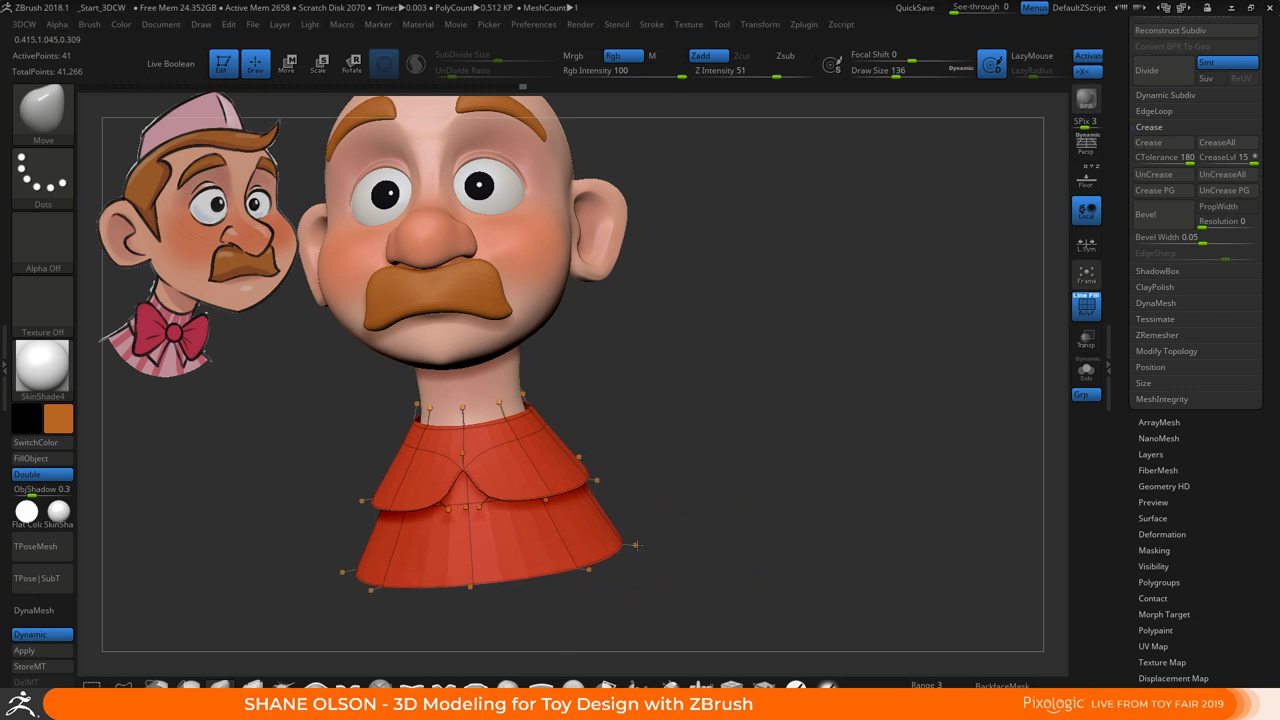
left_click_drag(565, 485, 563, 484)
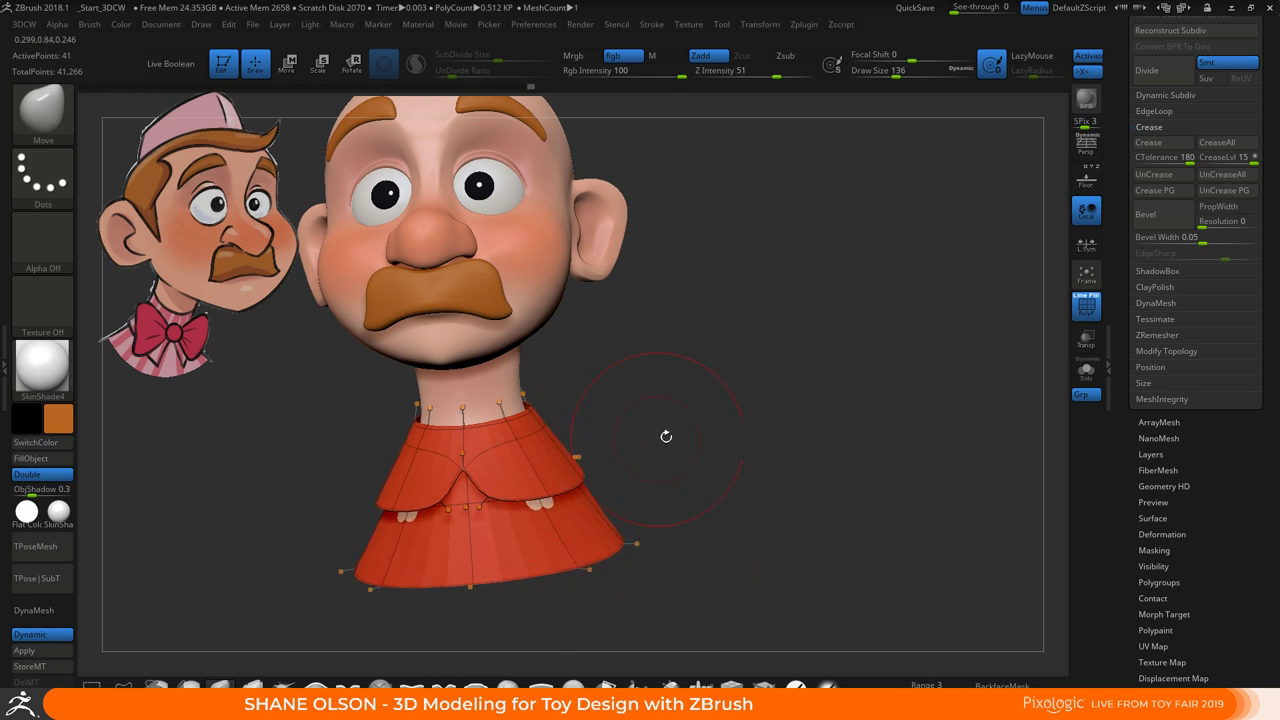
left_click_drag(662, 455, 730, 431)
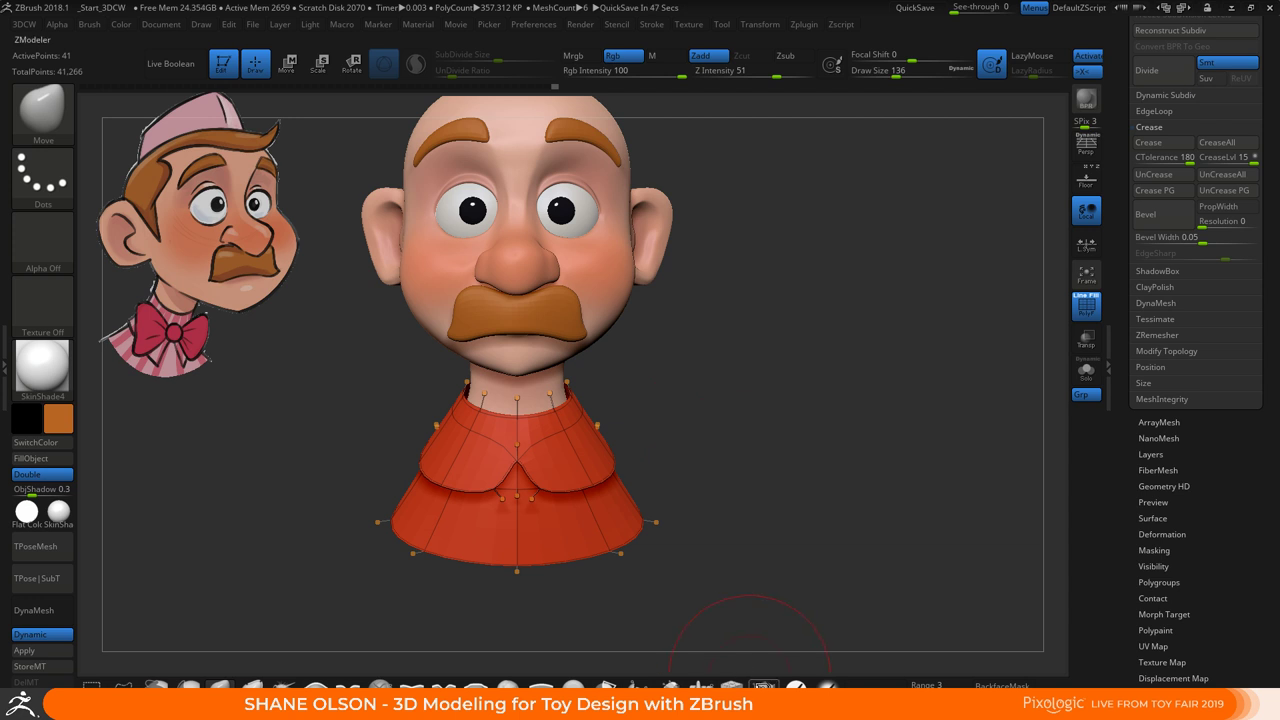
Switch to the ZModeler brush and turn off dynamic subdivision on the shirt
left_click(763, 686)
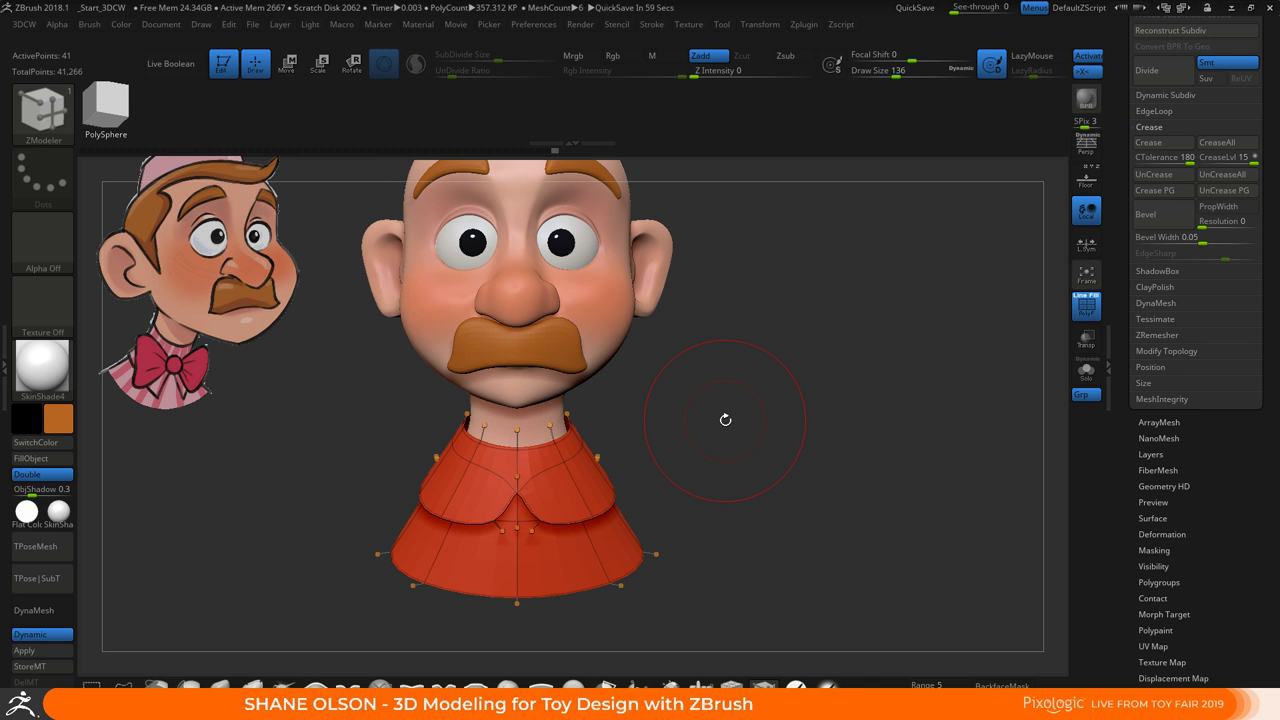
left_click_drag(750, 488, 755, 458, "alt")
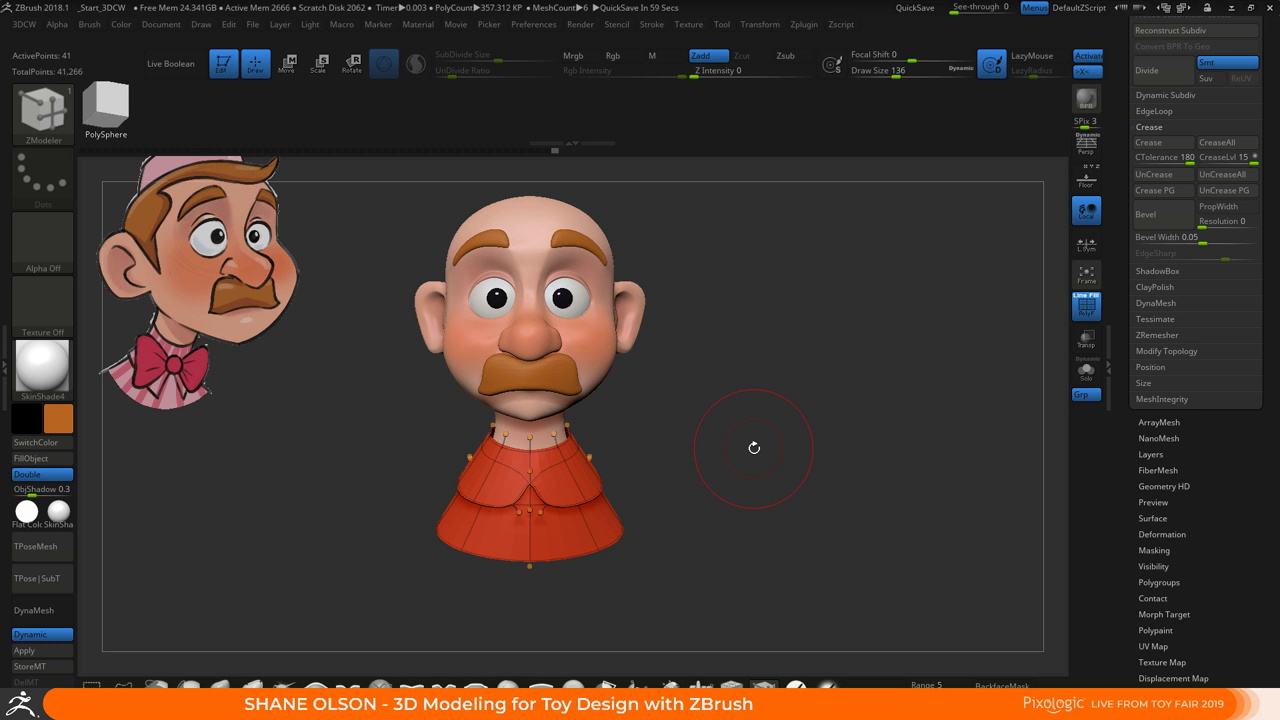
left_click_drag(715, 474, 675, 510, "alt")
left_click_drag(738, 470, 735, 458)
key("shift+d")
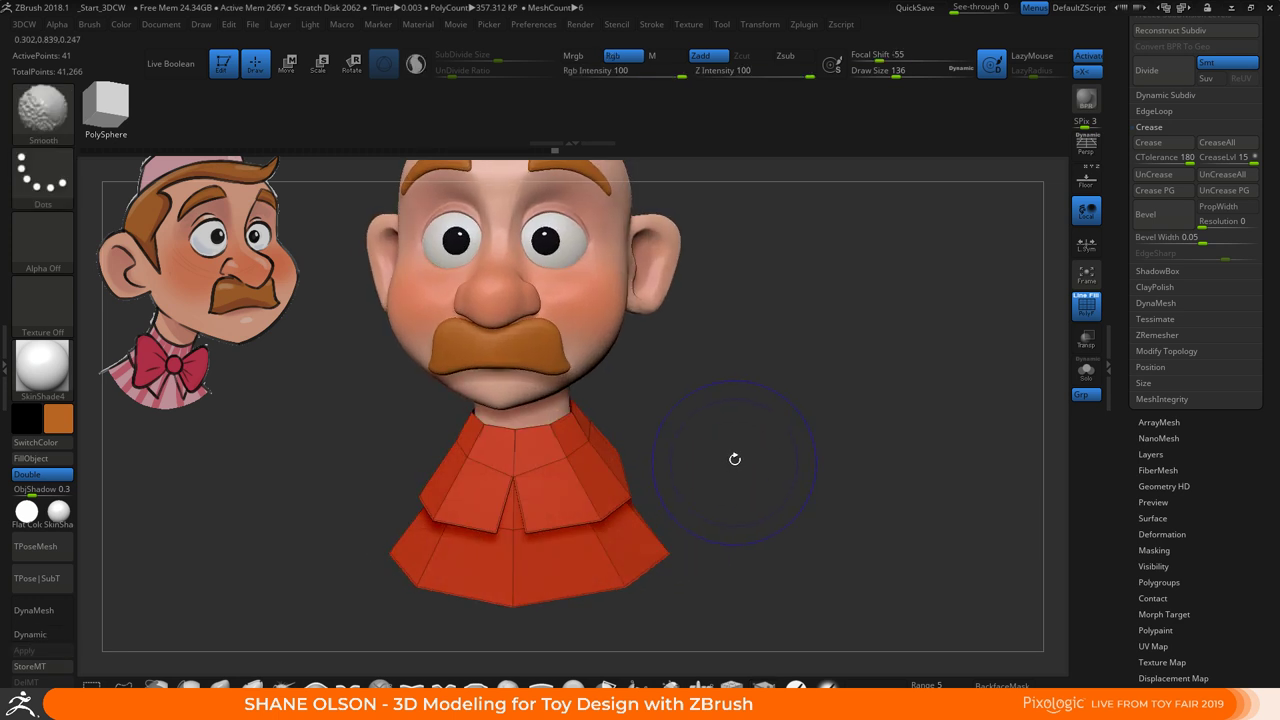
Set the ZModeler polygon action to Extrude with the Polygroup All target and extrude the shirt outward slightly to give it thickness
key("space")
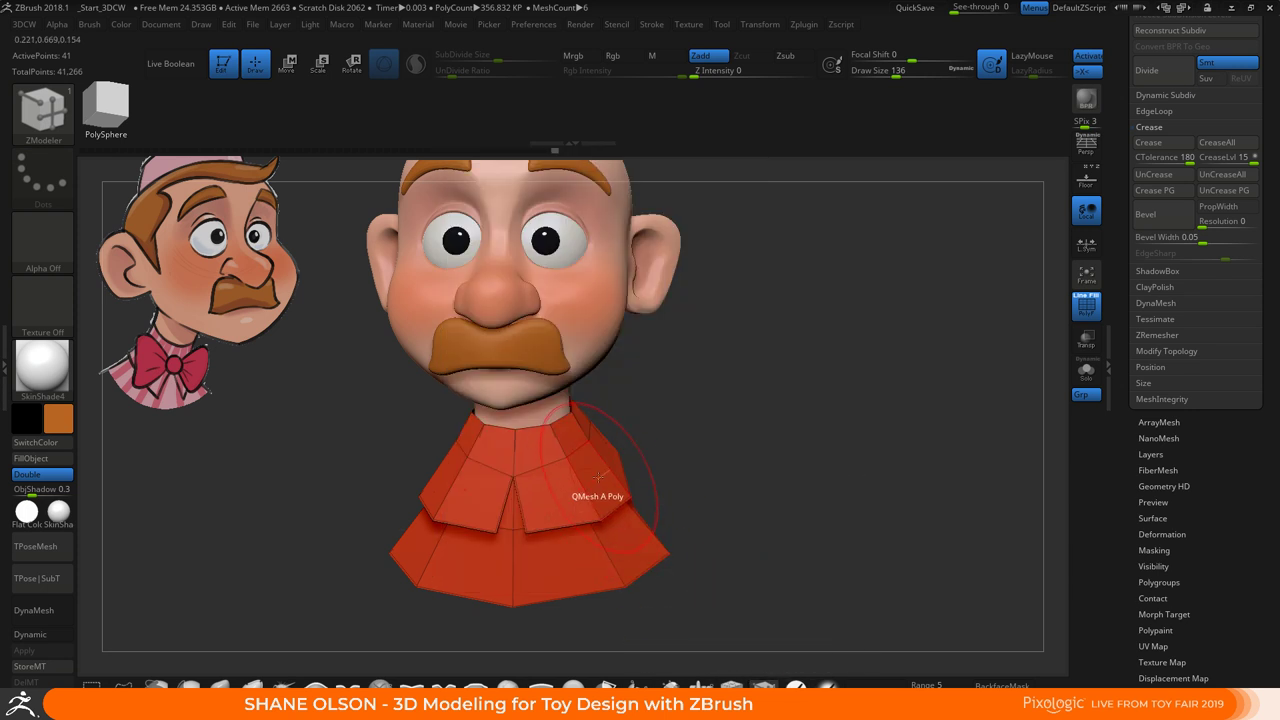
key("space")
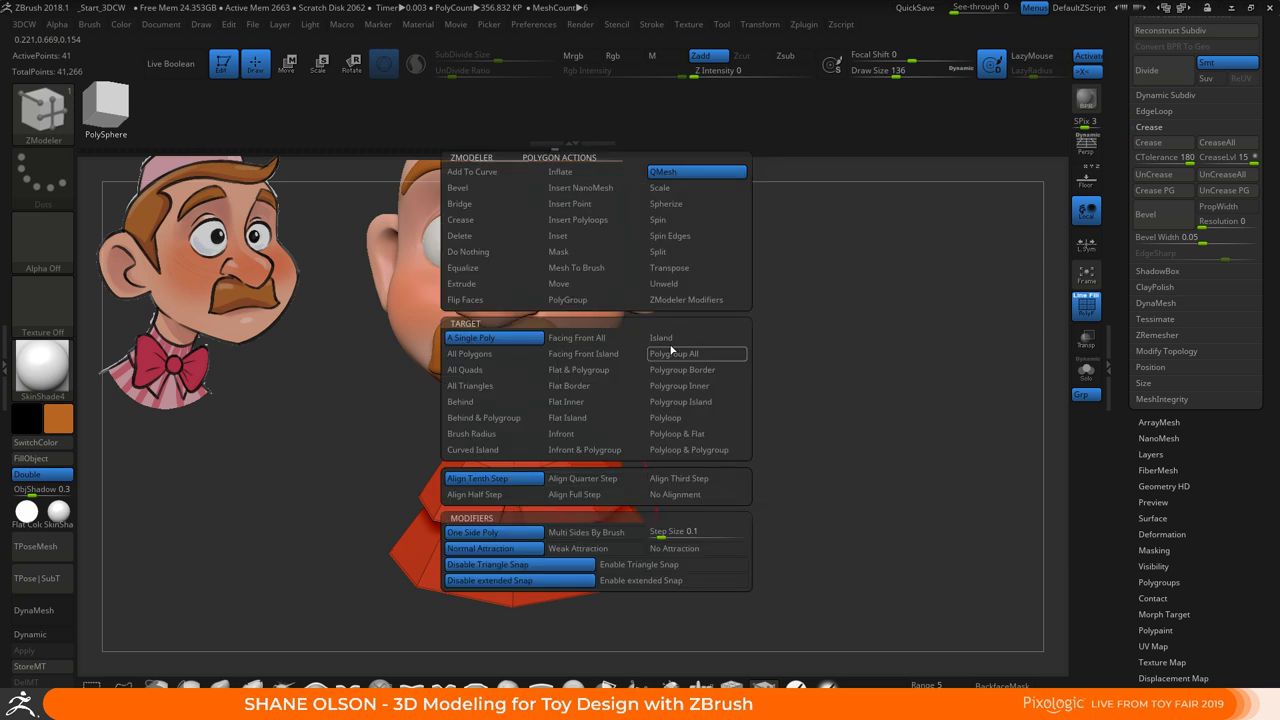
left_click(461, 284)
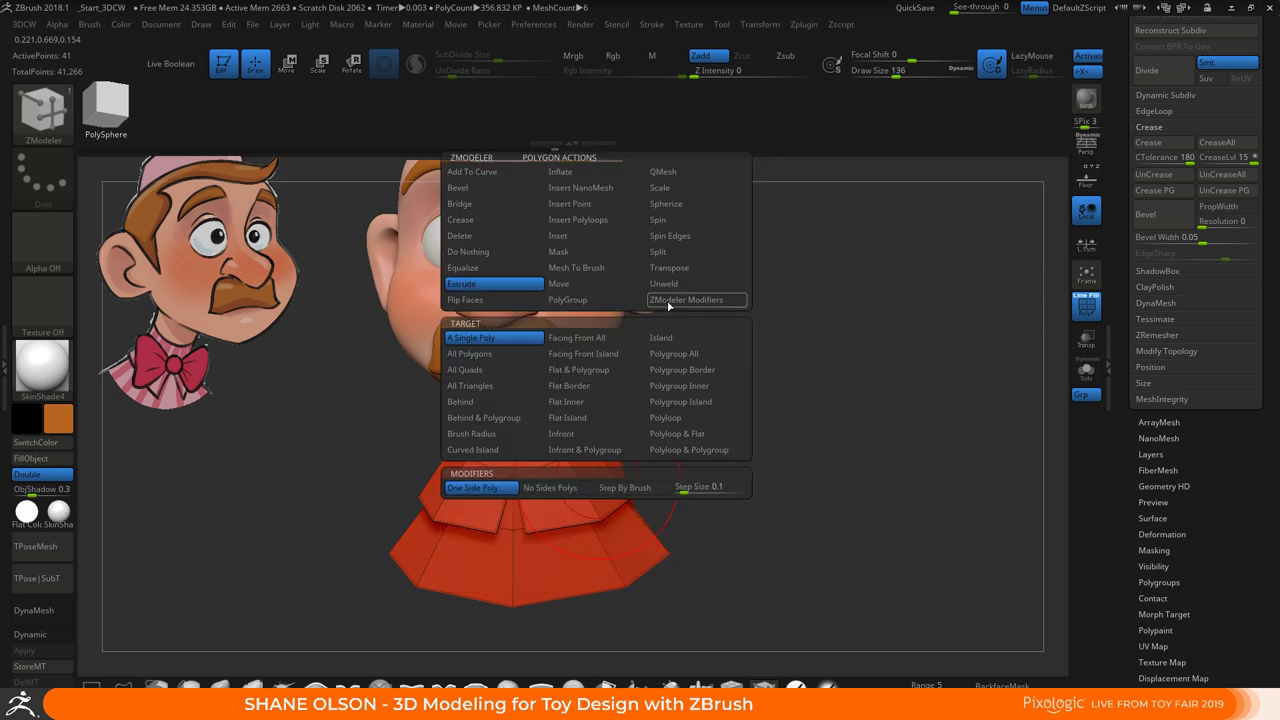
left_click(678, 355)
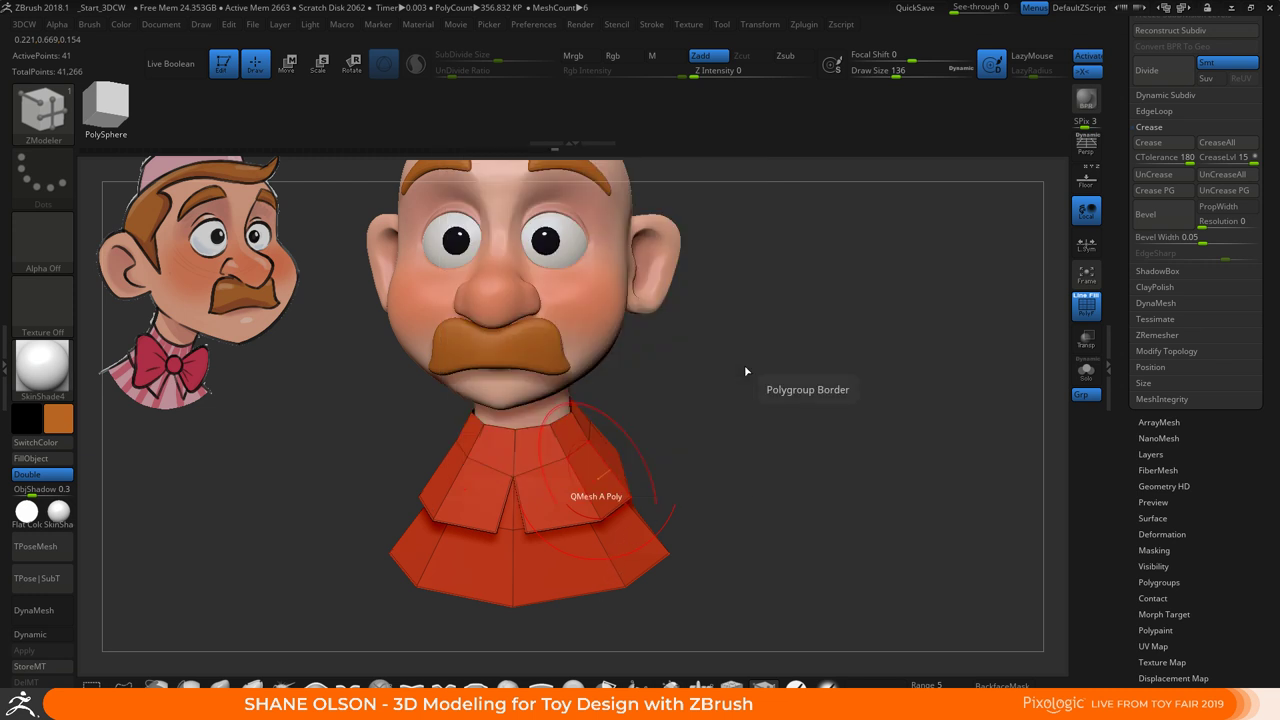
left_click_drag(745, 371, 800, 375)
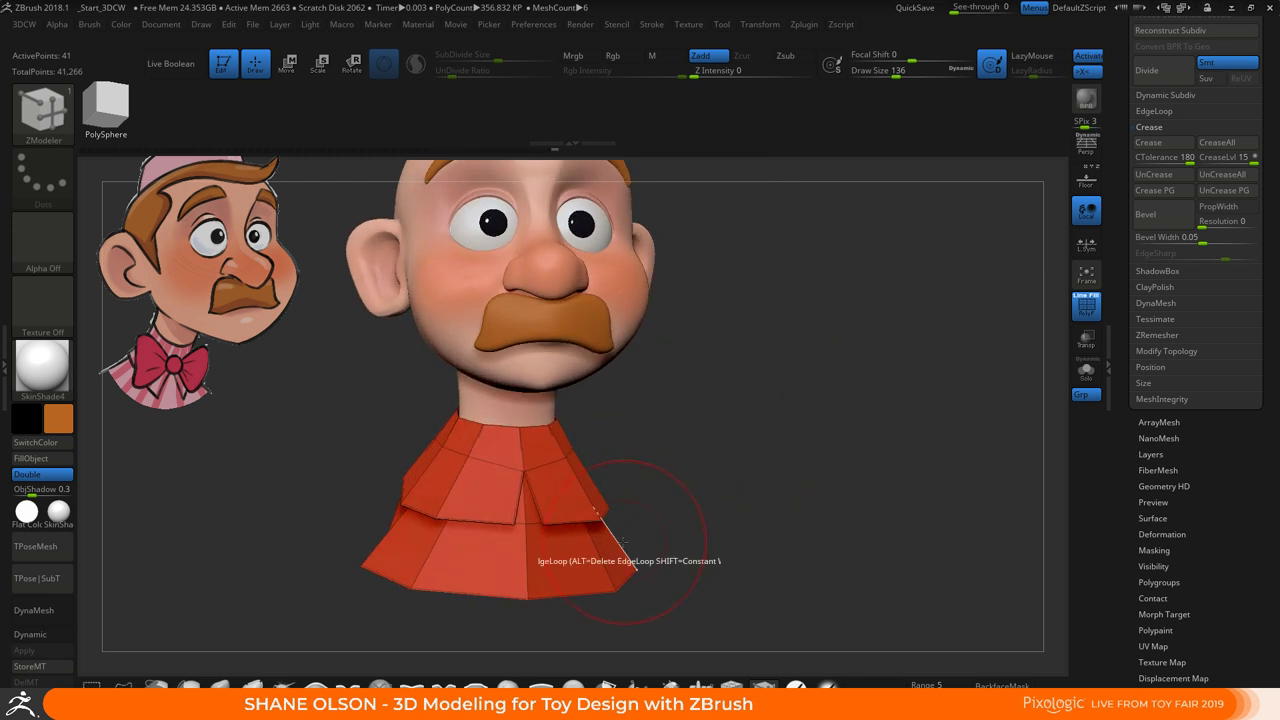
left_click_drag(614, 555, 618, 553)
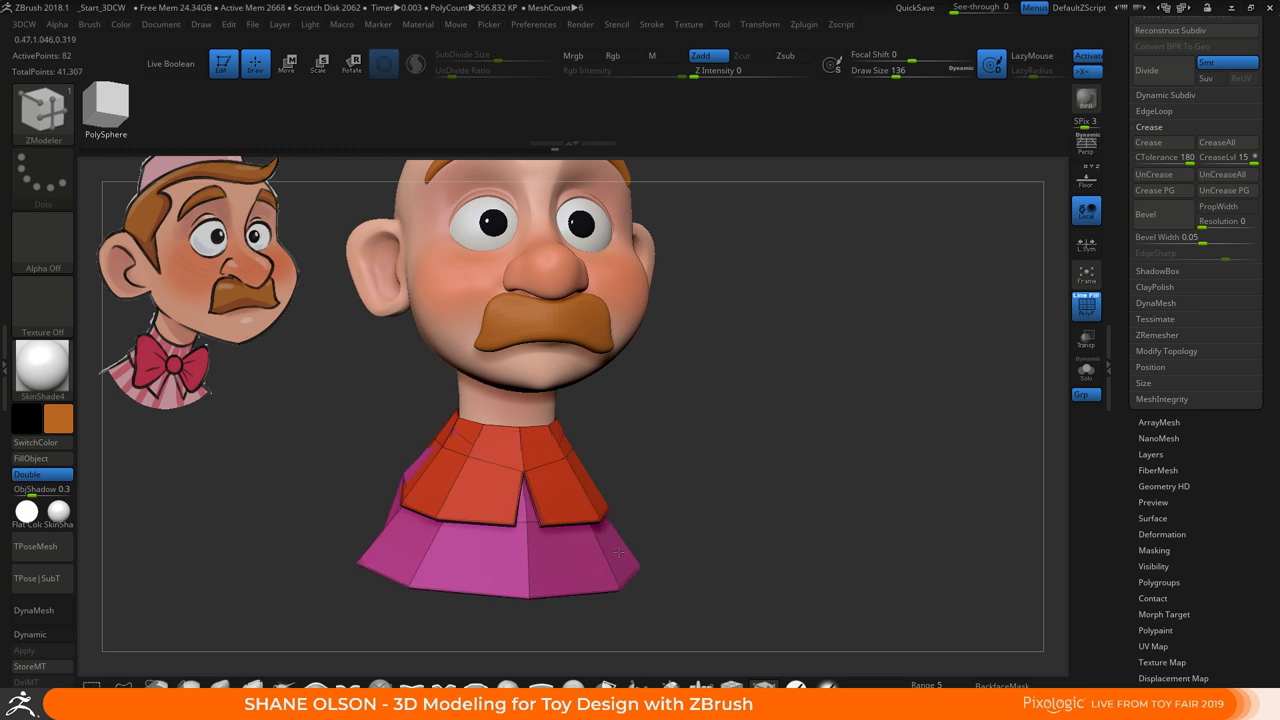
mouse_move(690, 500)
left_mouse_down()
mouse_move(730, 497)
mouse_move(708, 411)
mouse_move(661, 541)
mouse_move(640, 530)
mouse_move(694, 546)
mouse_move(742, 522)
mouse_move(726, 520)
mouse_move(749, 526)
mouse_move(700, 488)
left_mouse_up()
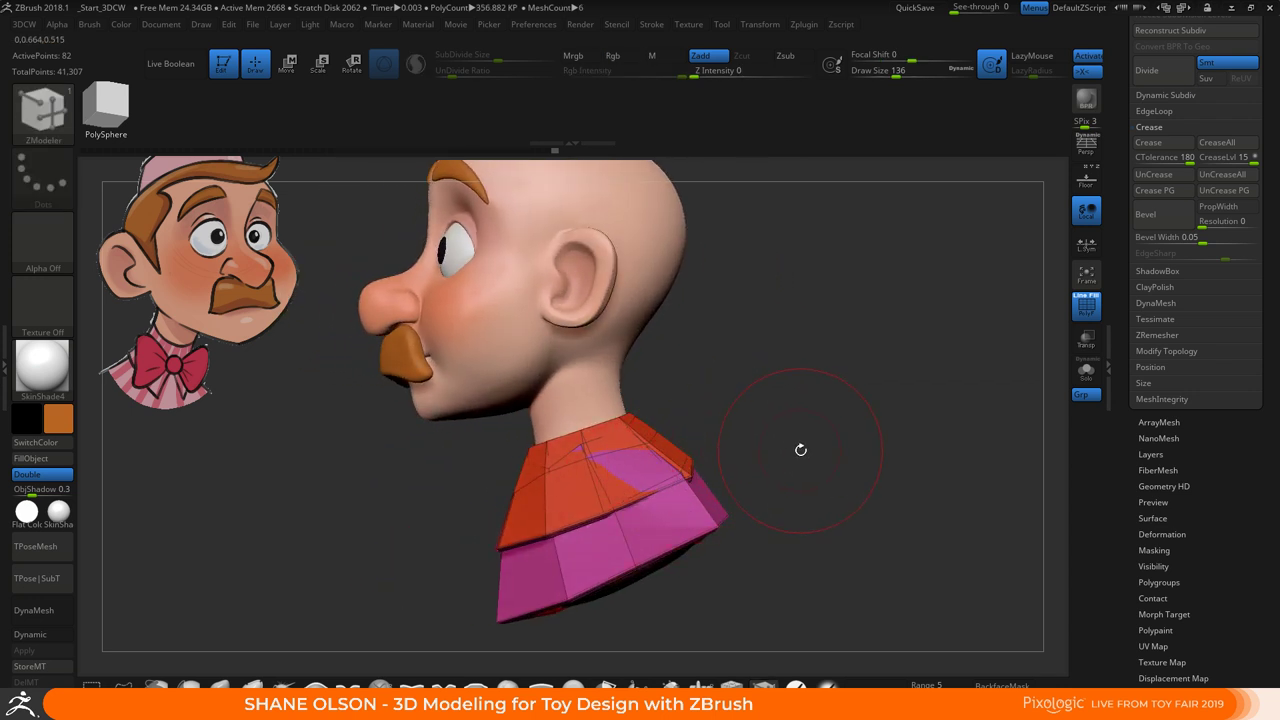
Undo the collar's last thickness extrusion and set the draw size to 97
mouse_move(803, 449)
left_mouse_down()
mouse_move(759, 445)
mouse_move(735, 474)
mouse_move(734, 457)
mouse_move(765, 506)
mouse_move(746, 440)
mouse_move(756, 468)
left_mouse_up()
key("ctrl+z")
key("s")
mouse_move(756, 471)
left_mouse_down()
mouse_move(757, 403)
mouse_move(757, 423)
mouse_move(738, 405)
left_mouse_up()
key("shift+d")
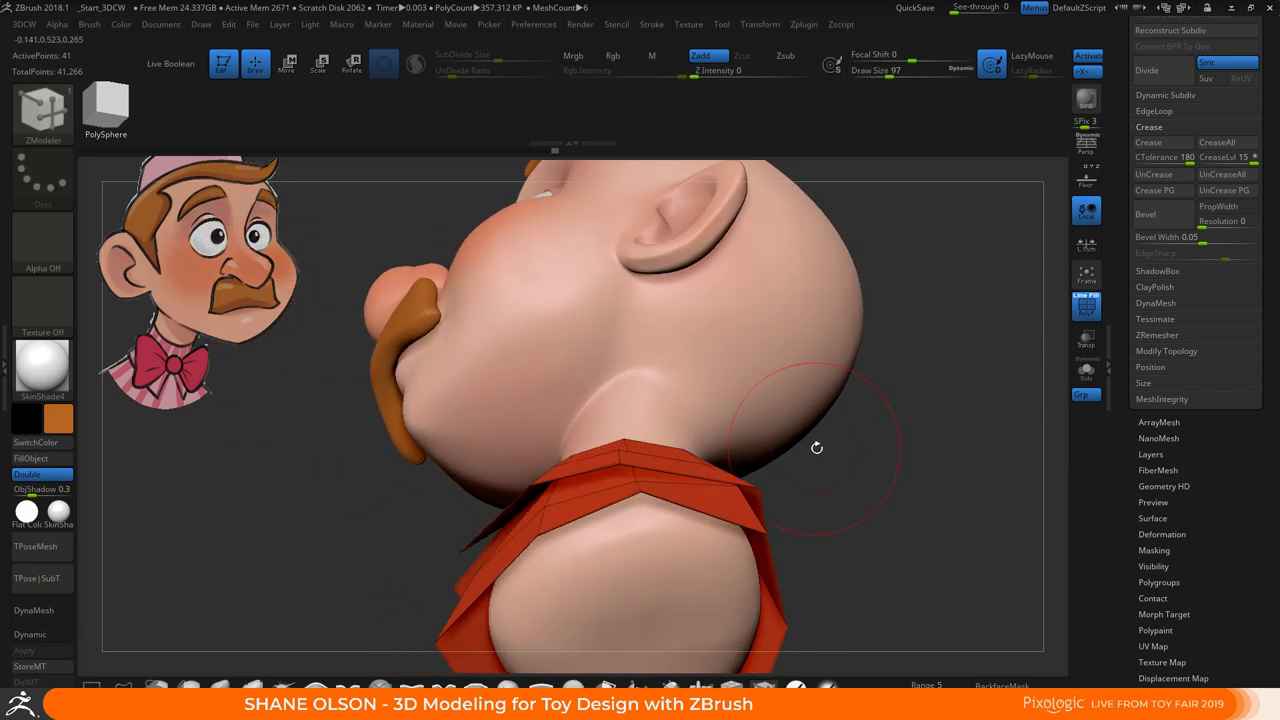
Select the Move brush and adjust the upper collar layer at the back of the neck
left_click_drag(817, 447, 792, 600)
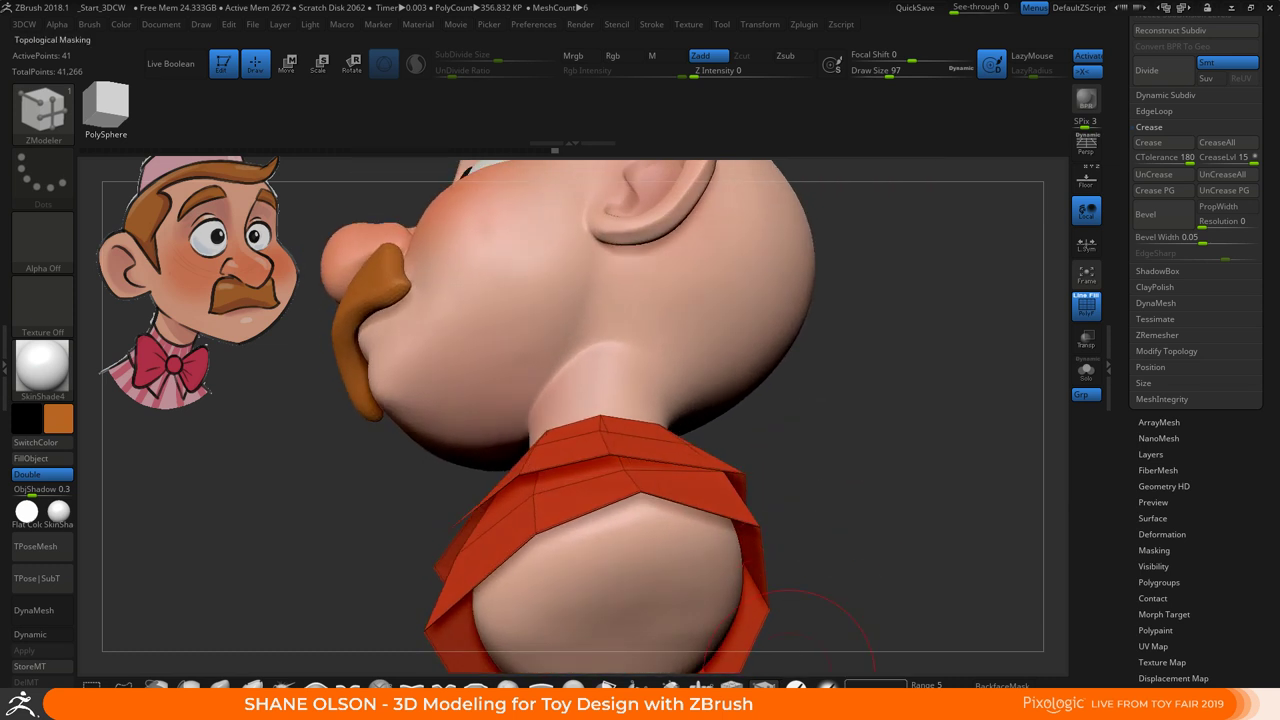
left_click(220, 687)
left_click(875, 687)
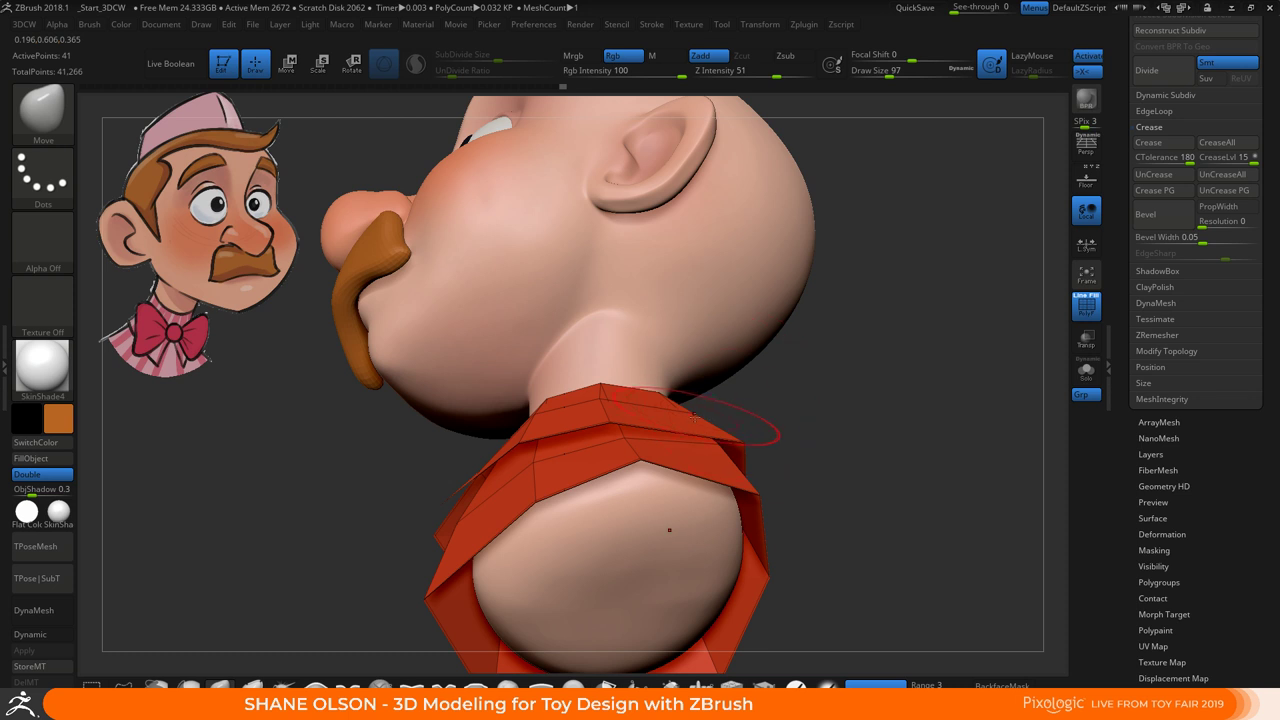
left_click_drag(749, 394, 680, 397)
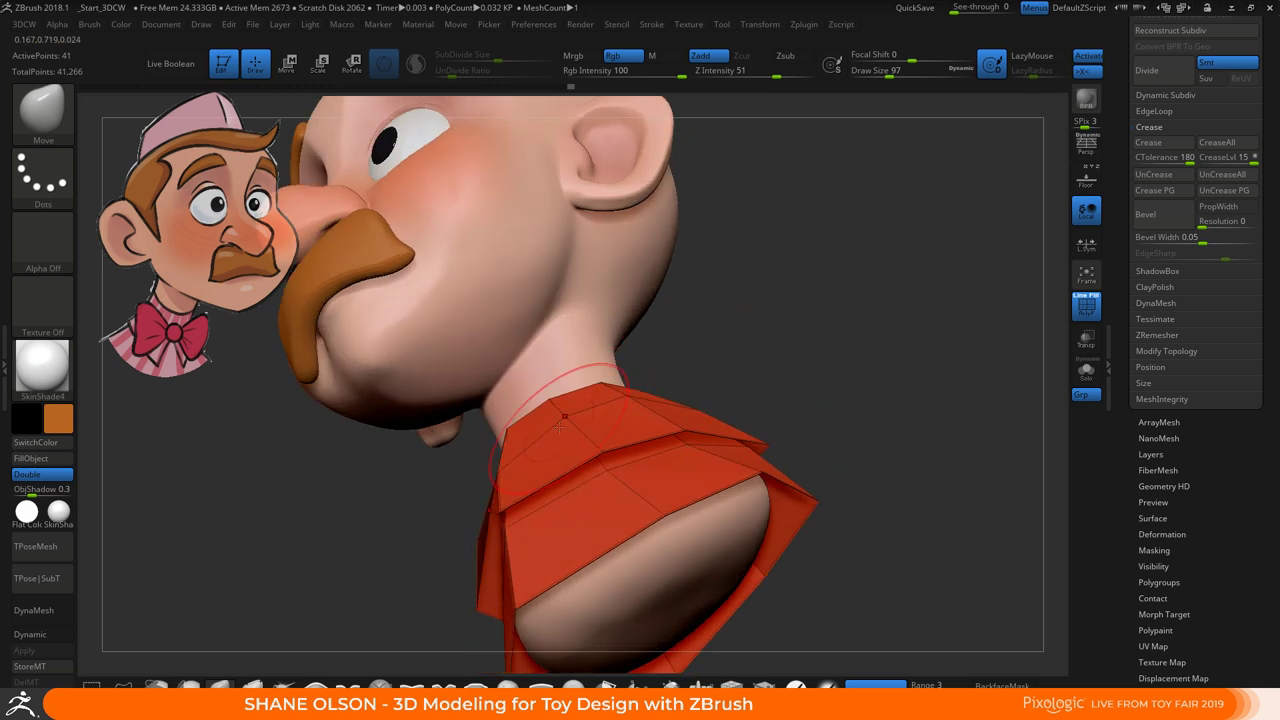
left_click_drag(776, 370, 775, 496)
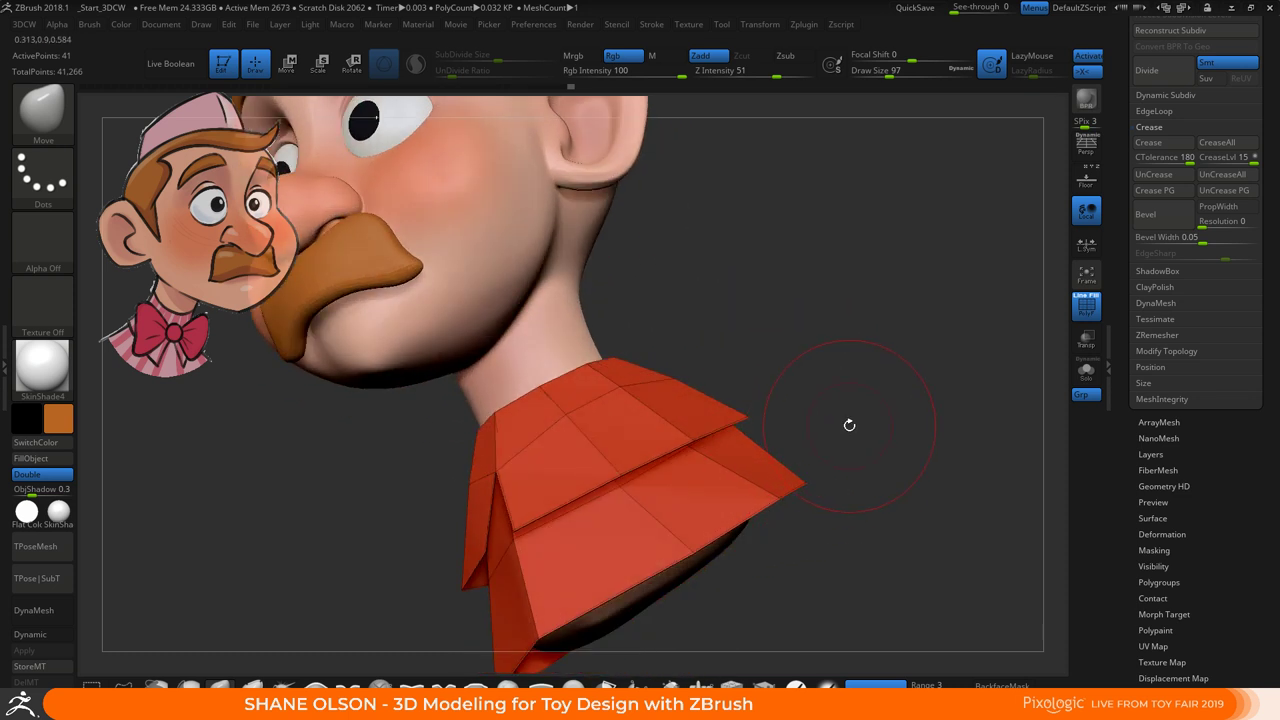
Extrude the whole collar polygroup into a slight thickness with ZModeler and turn on dynamic subdivision
key("b")
key("z")
key("m")
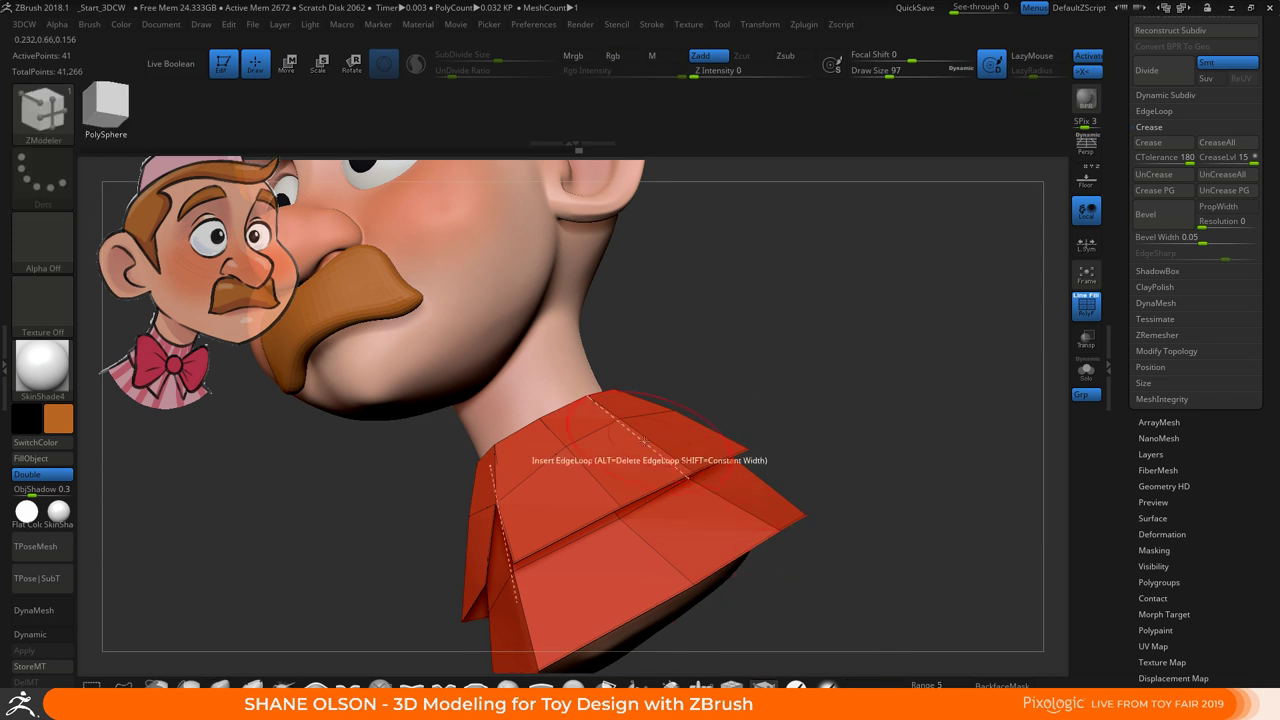
left_click_drag(622, 450, 626, 440)
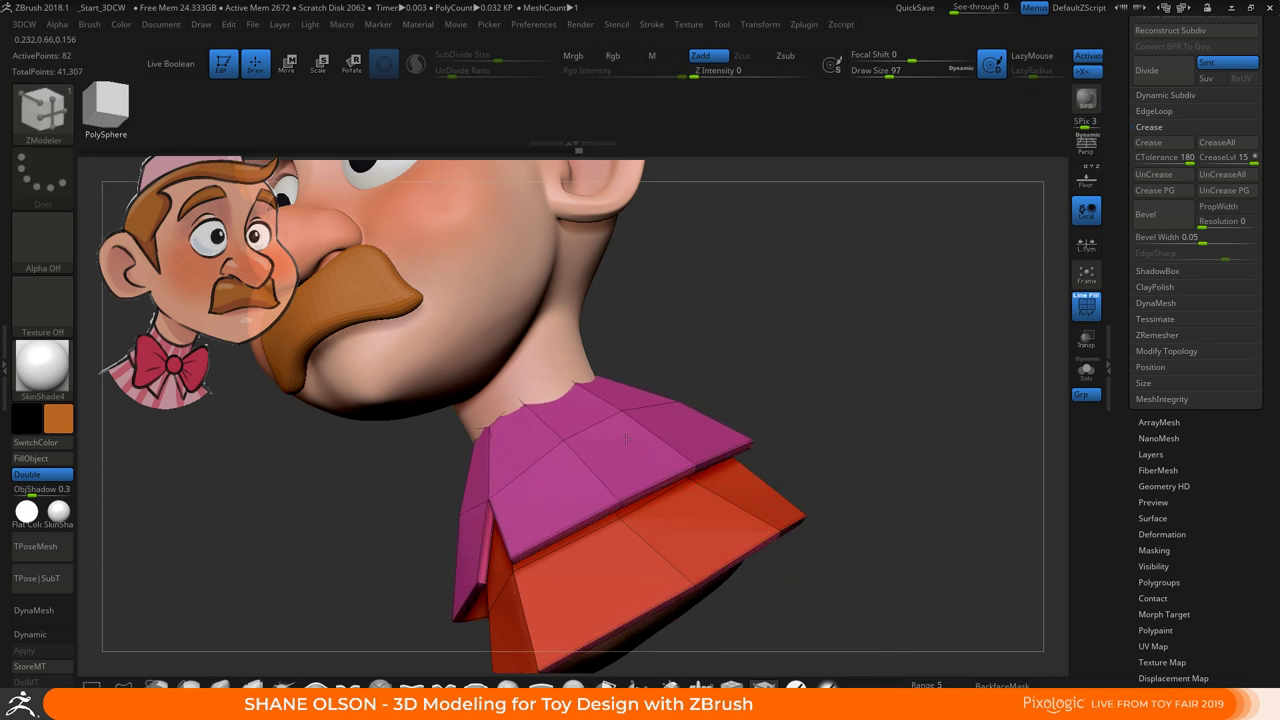
left_click_drag(863, 437, 845, 558)
key("d")
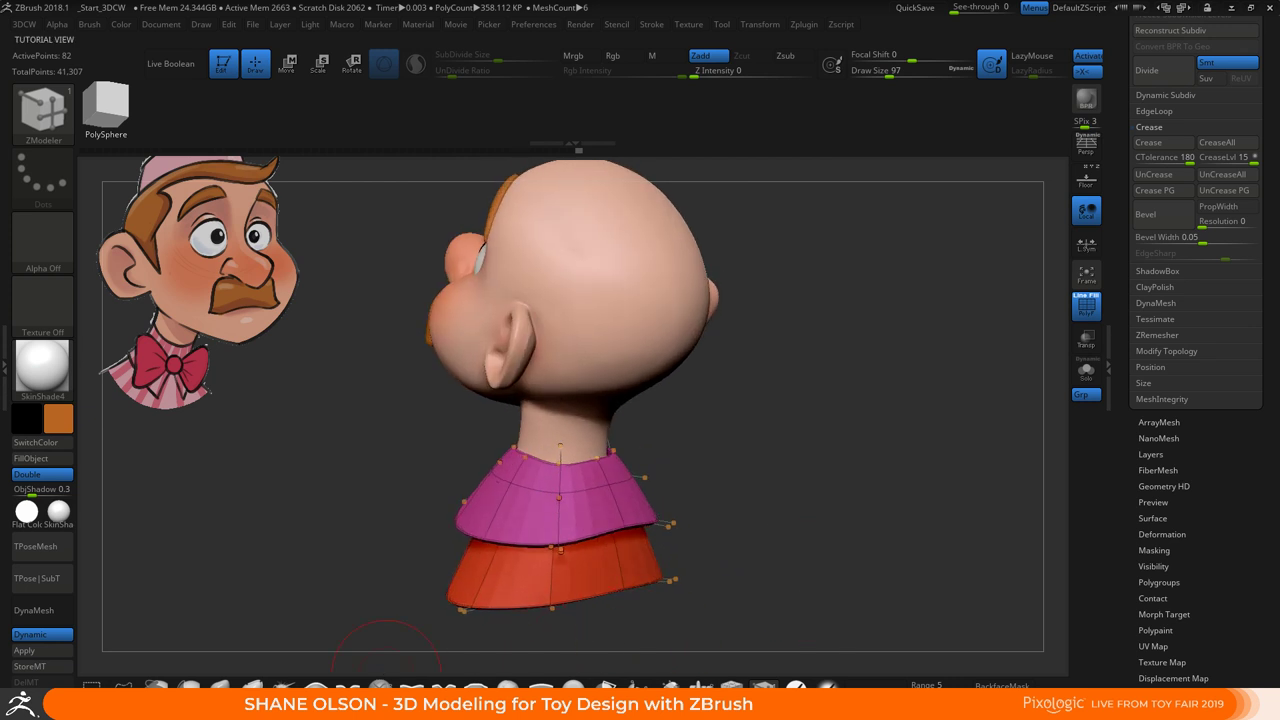
Shape the back lower edge of the upper collar layer with the Move brush at draw size 132
left_click(220, 684)
key("s")
mouse_move(753, 461)
left_mouse_down()
mouse_move(764, 477)
mouse_move(736, 474)
left_mouse_up()
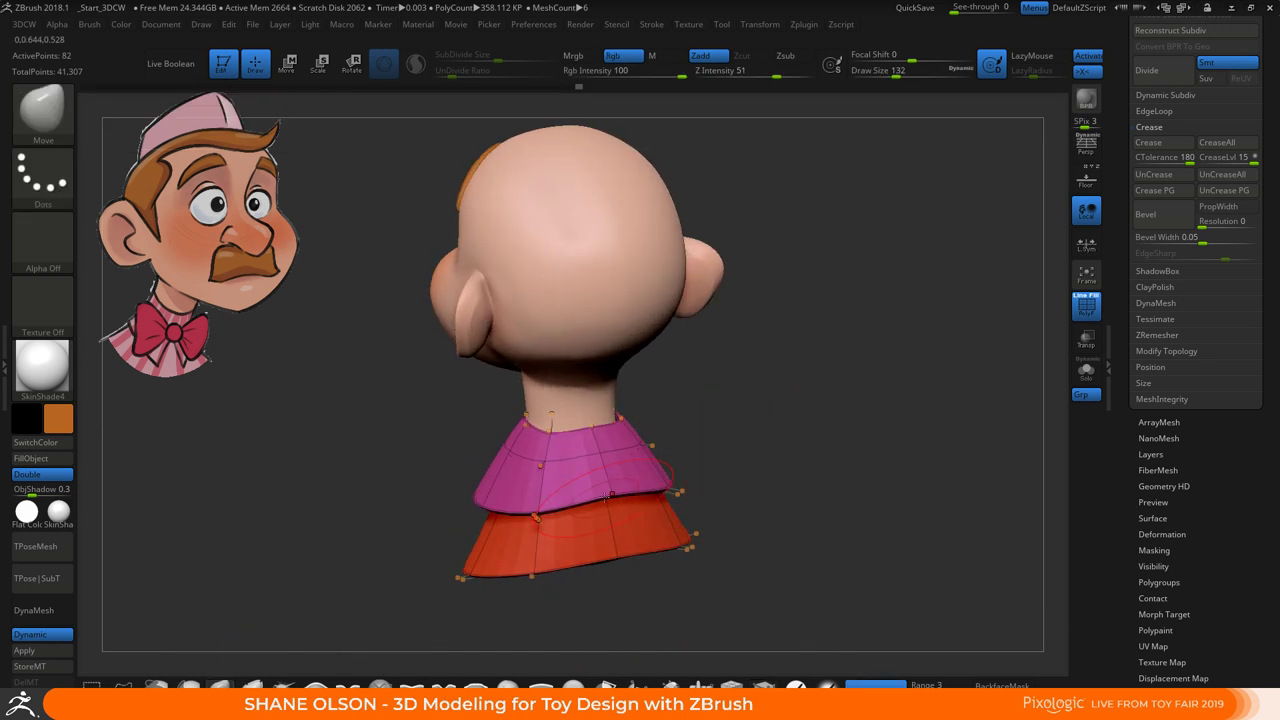
left_click_drag(607, 495, 606, 506)
mouse_move(736, 478)
left_mouse_down()
mouse_move(763, 460)
mouse_move(735, 478)
left_mouse_up()
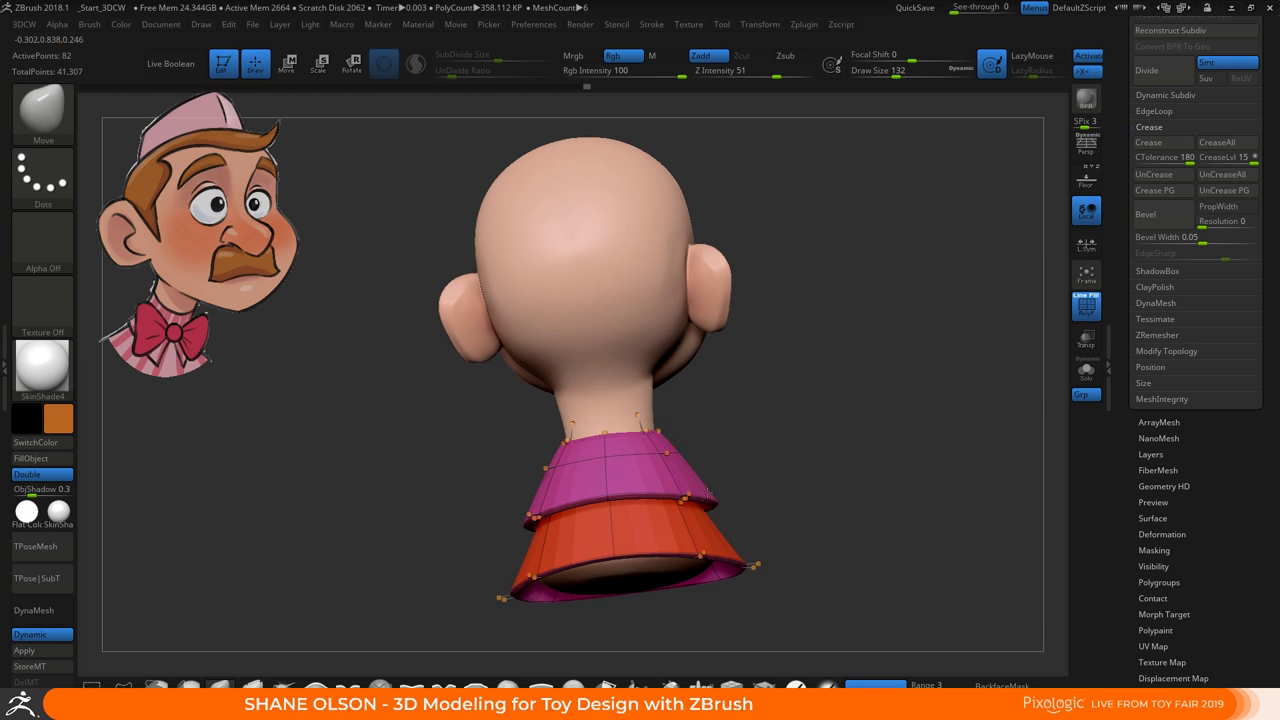
left_click_drag(799, 449, 809, 400)
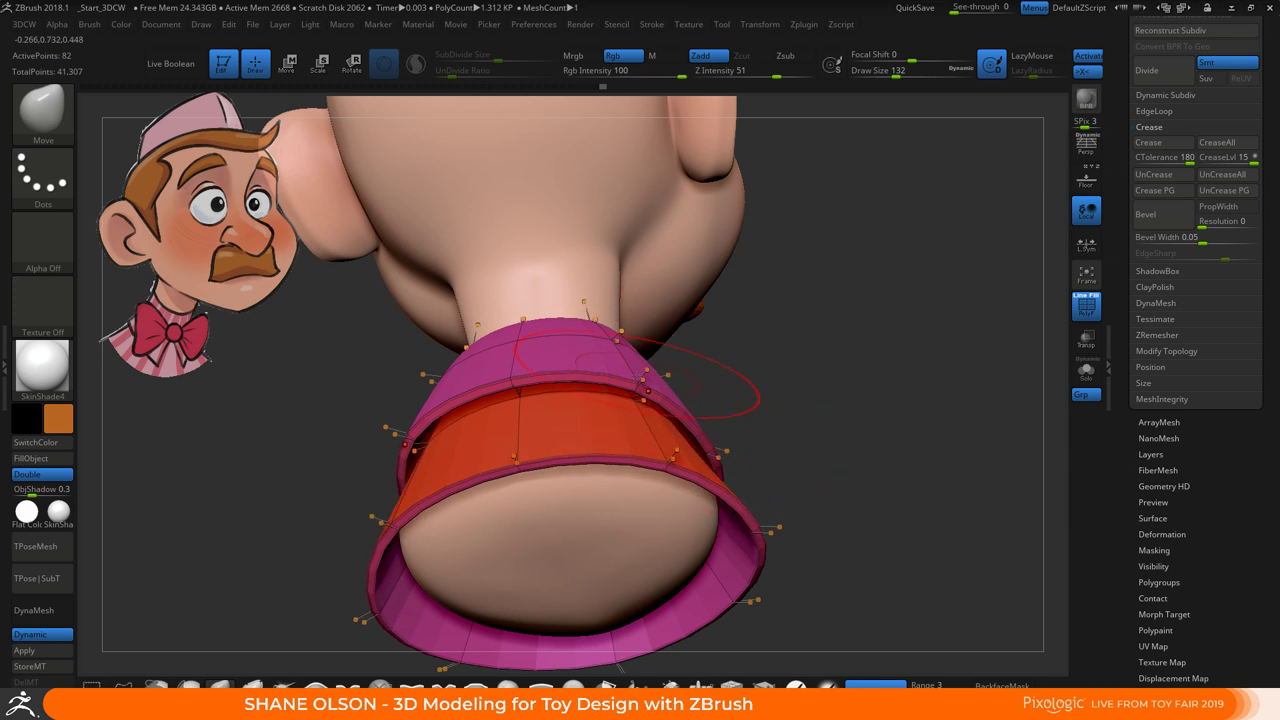
right_click_drag(517, 418, 523, 416)
left_click_drag(523, 407, 535, 406)
Turn off dynamic subdivision and reposition the collar's back and side edge points with the Move brush at draw size 83
key("s")
left_click_drag(888, 555, 876, 554)
key("shift+d")
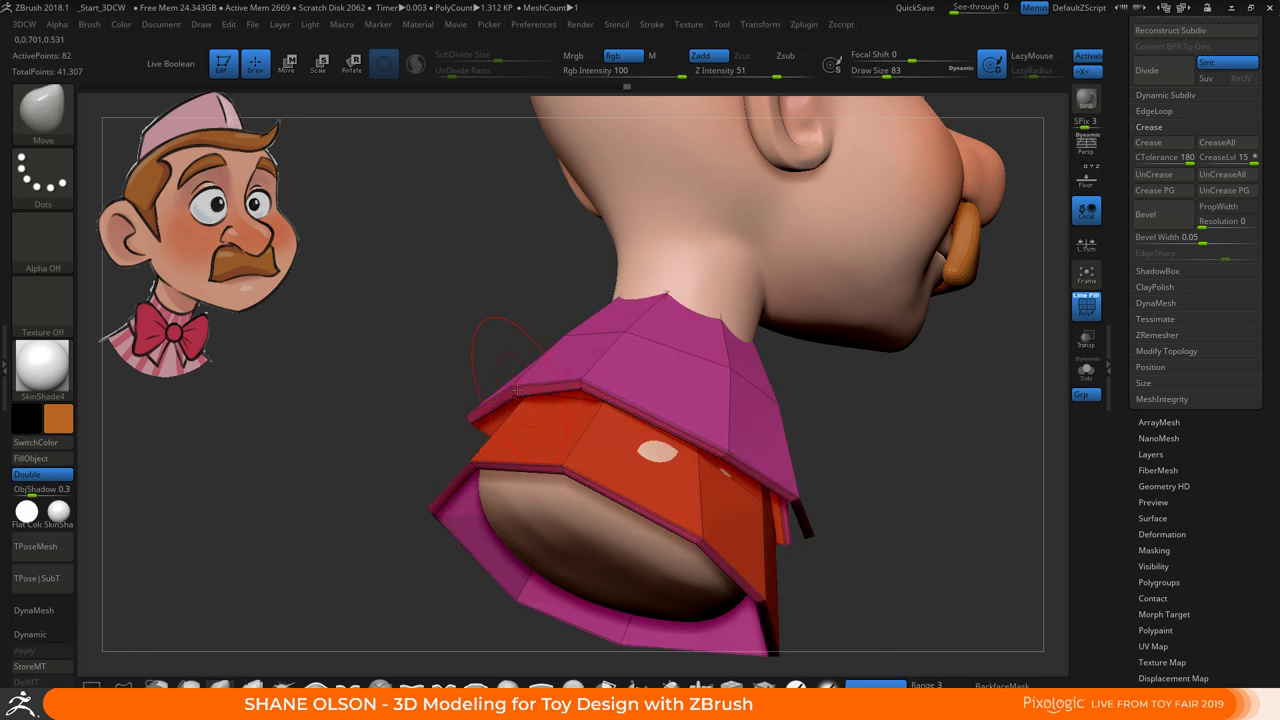
left_click_drag(585, 388, 582, 401)
right_click_drag(582, 401, 616, 357)
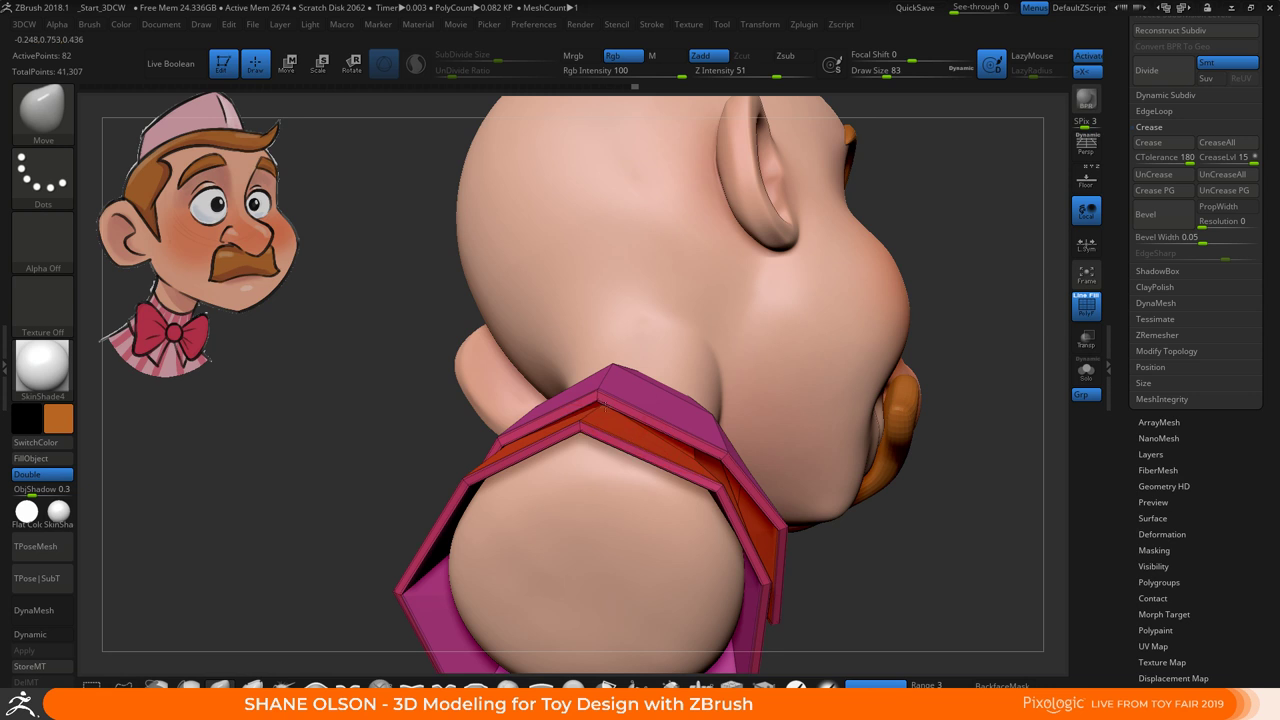
left_click_drag(582, 393, 584, 386)
left_click_drag(968, 430, 910, 436)
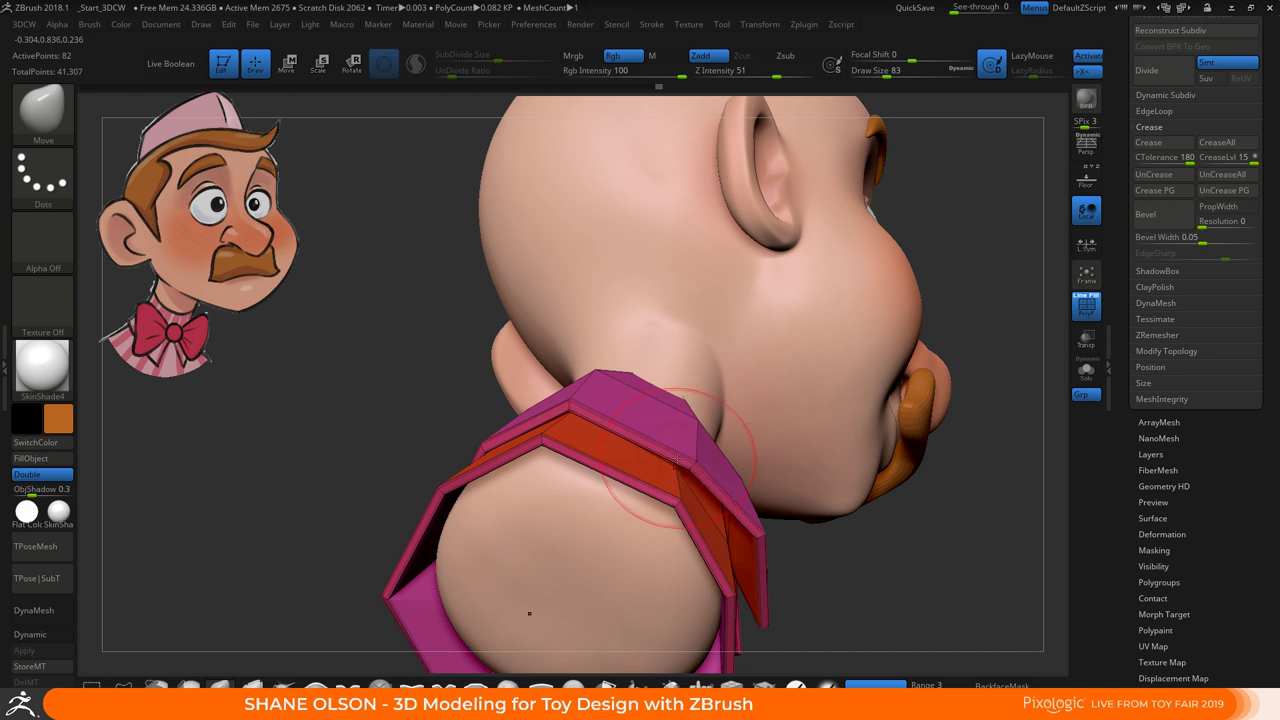
right_click_drag(678, 458, 749, 377)
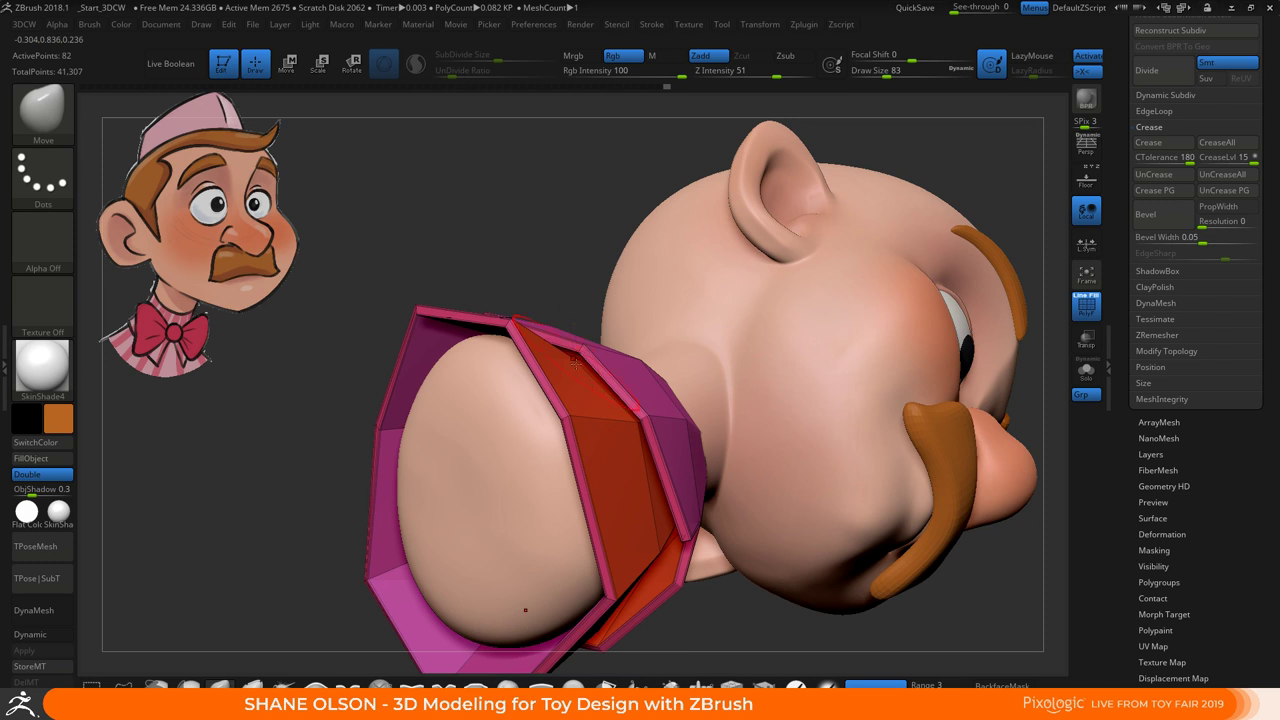
right_click_drag(575, 363, 583, 358)
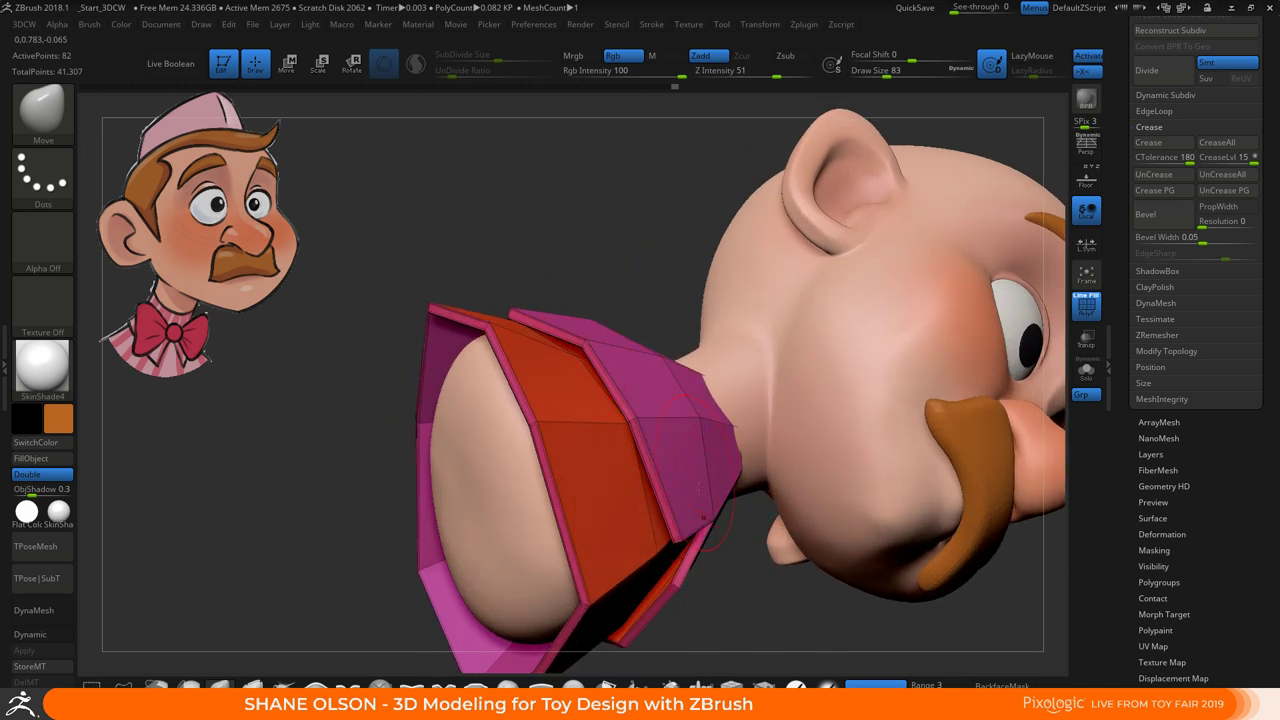
right_click_drag(708, 519, 640, 424)
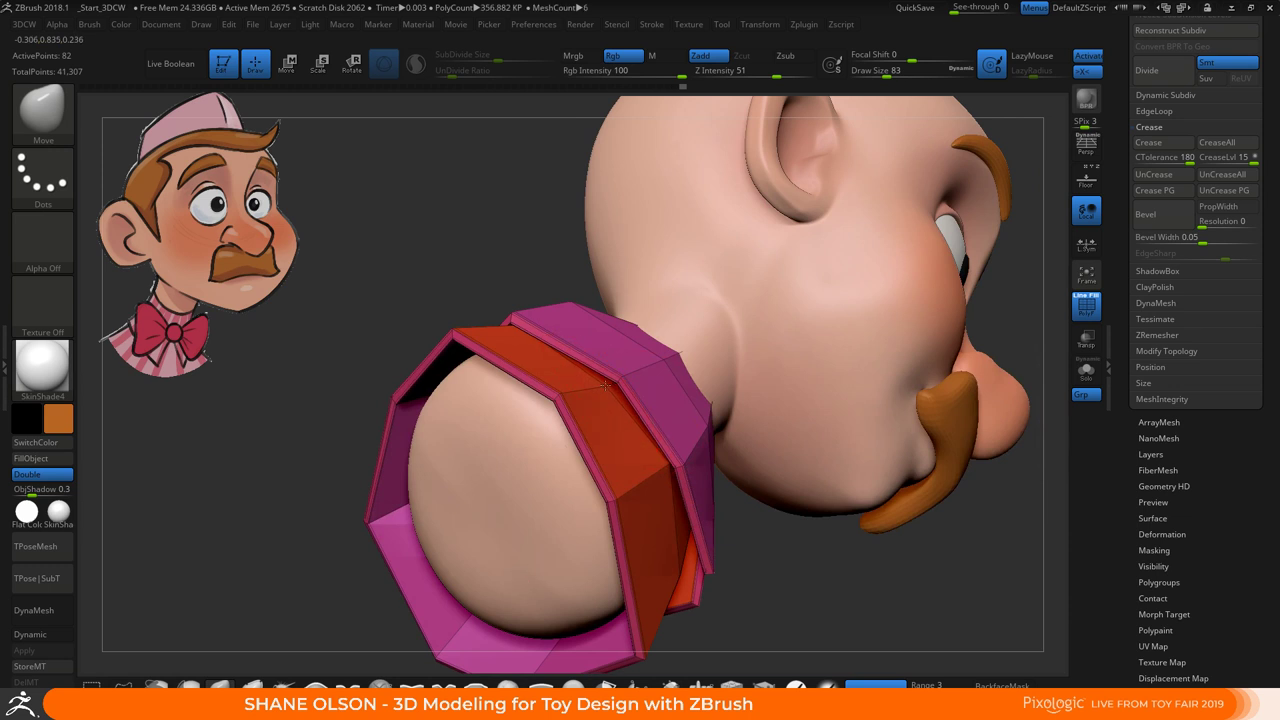
Pull the front corners of the collar flaps apart to widen the V opening, raising the Move brush's draw size to 112
mouse_move(720, 285)
right_mouse_down()
mouse_move(655, 372)
mouse_move(691, 450)
mouse_move(712, 466)
mouse_move(732, 438)
mouse_move(703, 452)
right_mouse_up()
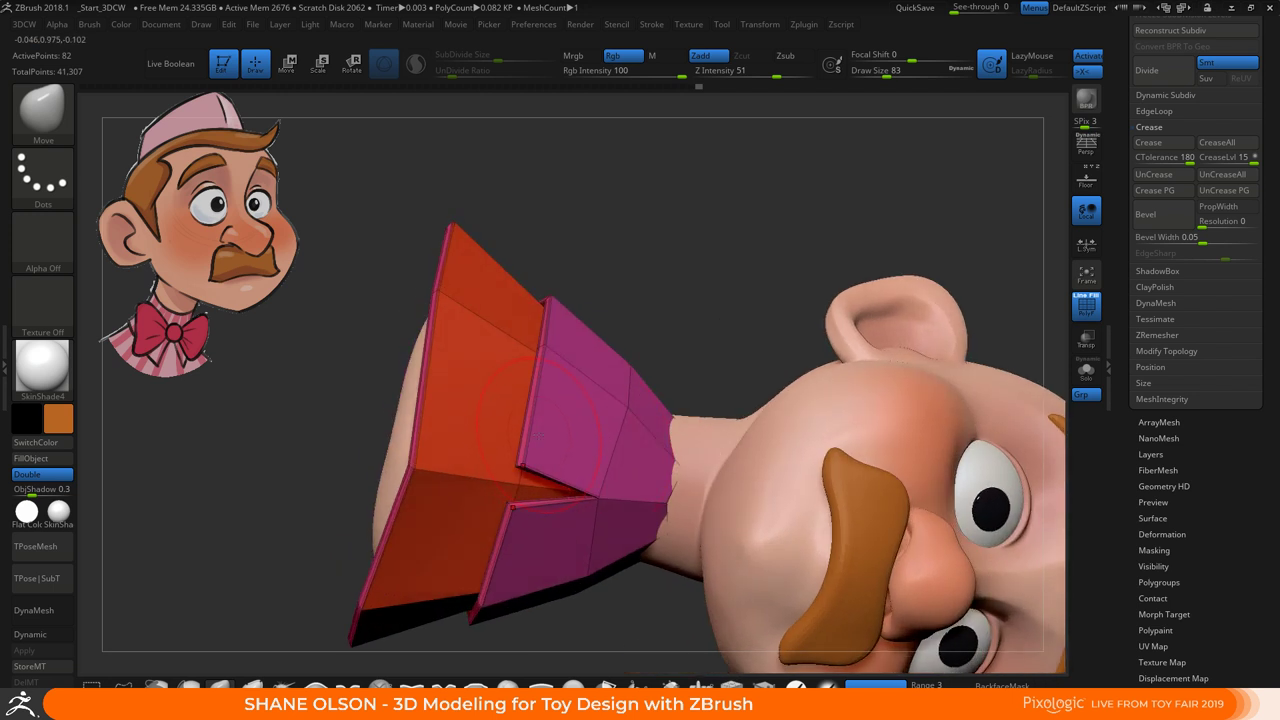
left_click_drag(523, 466, 521, 438)
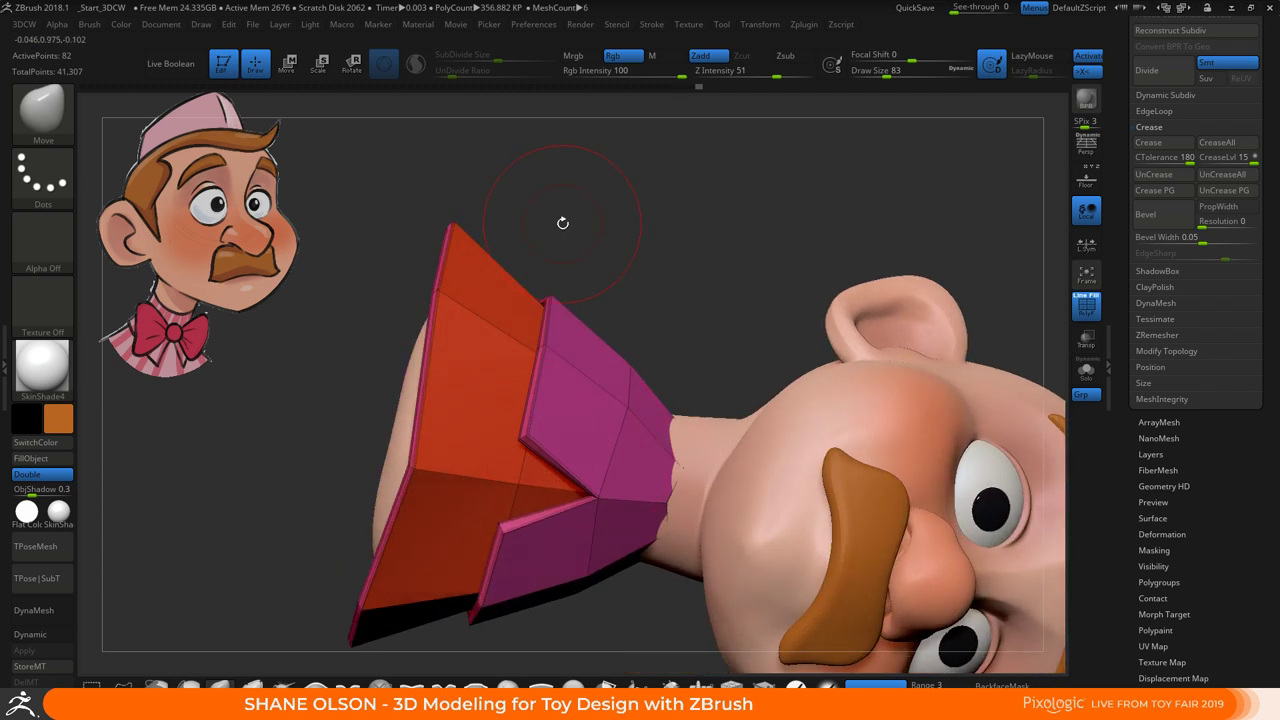
right_click_drag(563, 223, 611, 235)
key("s")
left_click_drag(575, 441, 568, 441)
right_click_drag(590, 441, 549, 440)
left_click_drag(546, 441, 570, 427)
key("s")
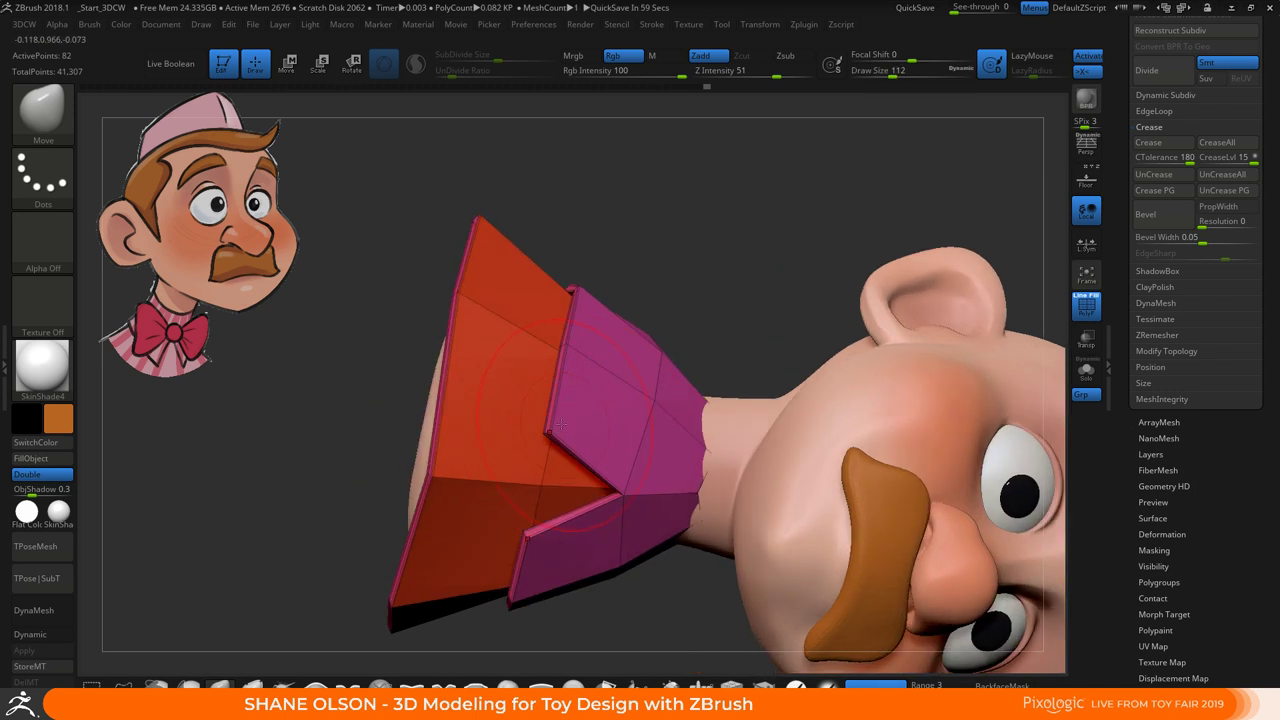
left_click_drag(435, 456, 418, 454)
Examine the collar with dynamic subdivision on and the wireframe hidden, from the front and both sides
key("d")
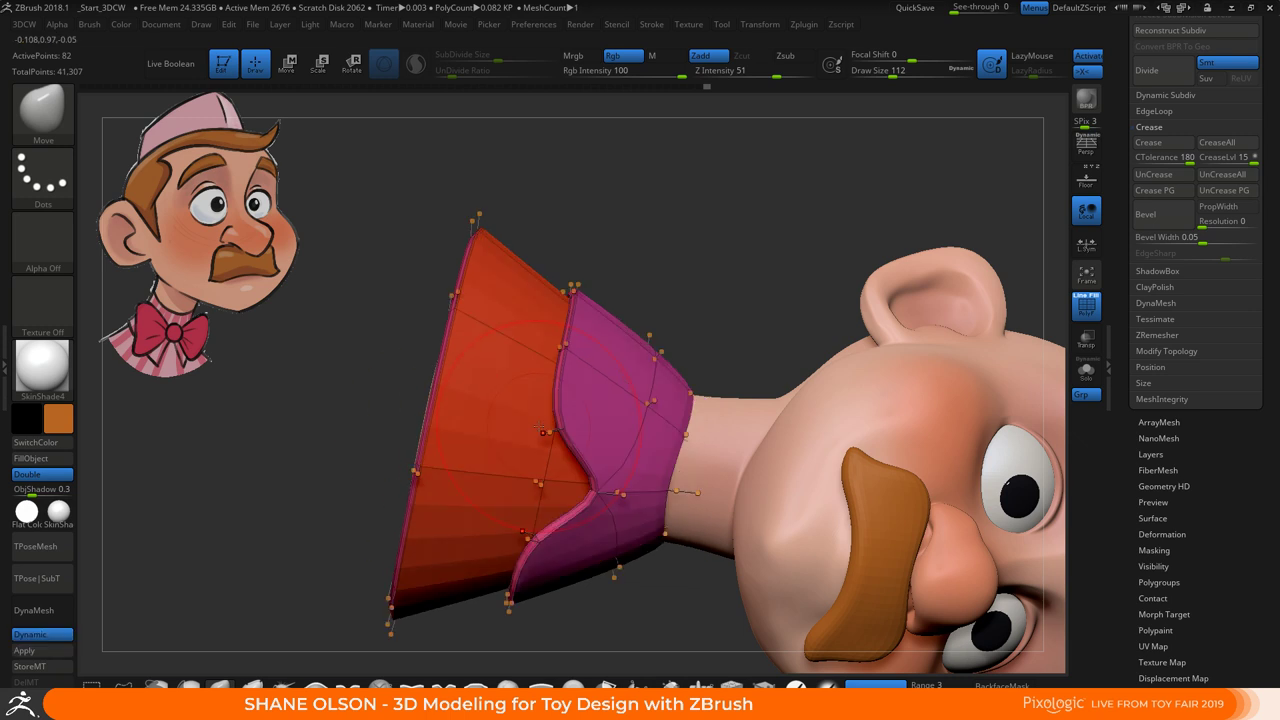
right_click_drag(537, 430, 787, 444)
key("shift+f")
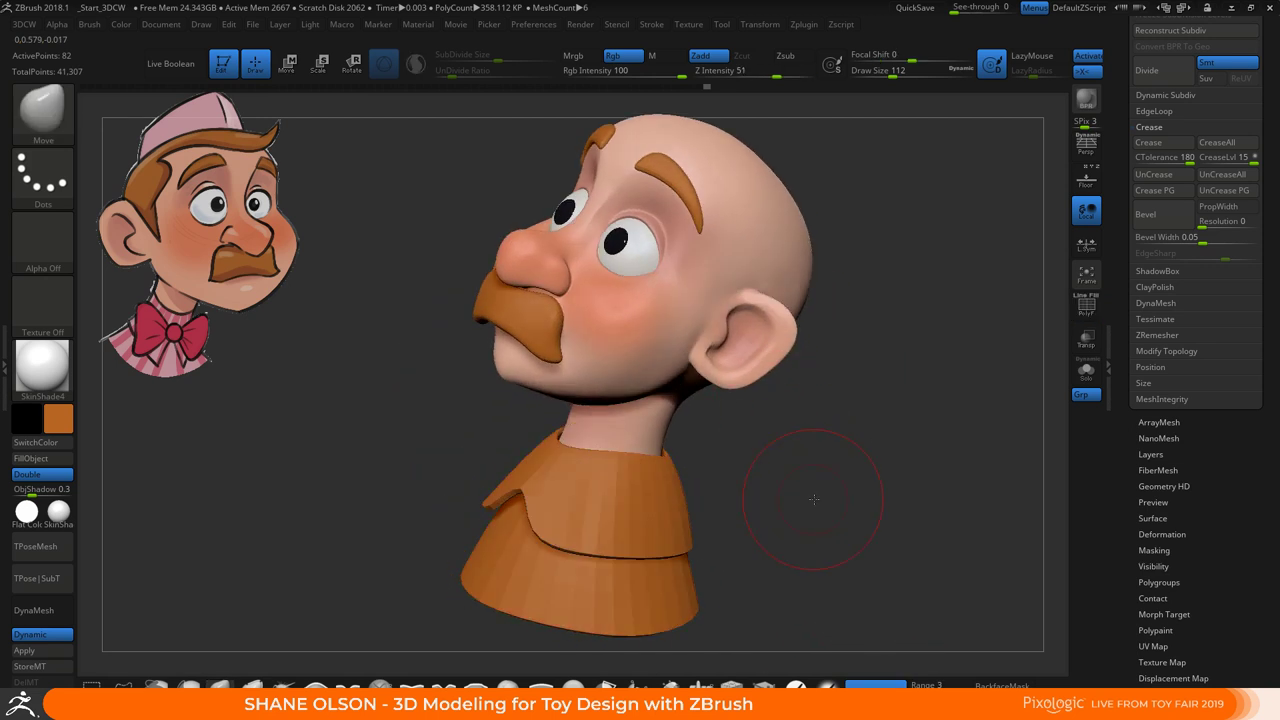
mouse_move(805, 489)
right_mouse_down()
mouse_move(835, 490)
mouse_move(683, 423)
mouse_move(689, 456)
mouse_move(706, 440)
right_mouse_up()
key("s")
left_click_drag(714, 460, 698, 464)
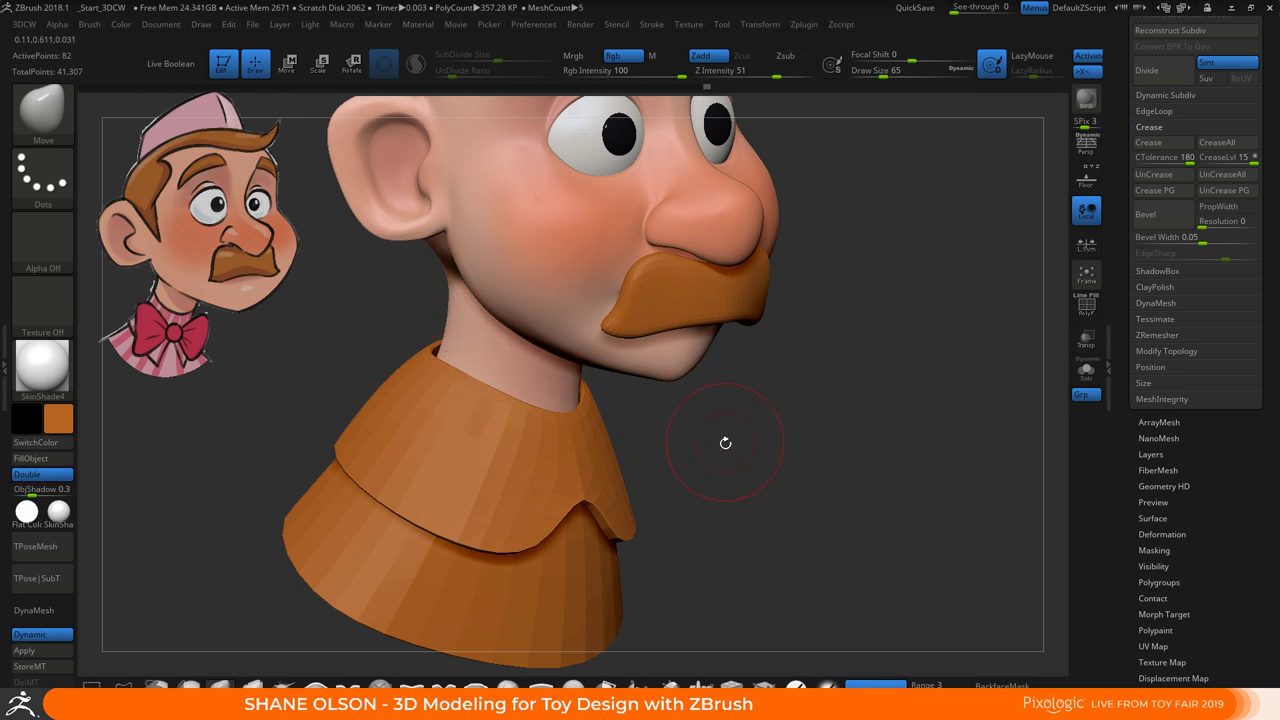
key("shift+f")
mouse_move(731, 454)
right_mouse_down("ctrl")
mouse_move(731, 473)
mouse_move(694, 477)
right_mouse_up("ctrl")
Isolate the collar with dynamic subdivision off and shape its front neck opening with the Move brush at draw size 46
key("s")
left_click_drag(756, 477, 747, 476)
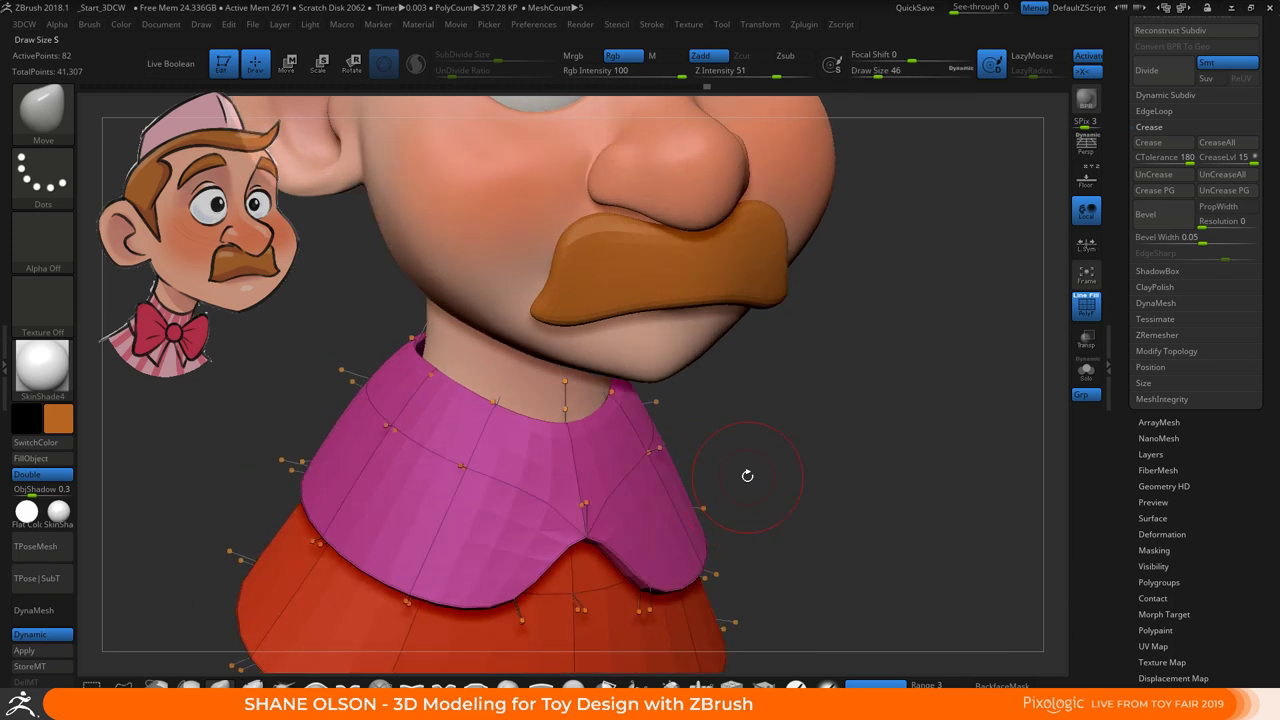
key("shift+f")
key("shift+f")
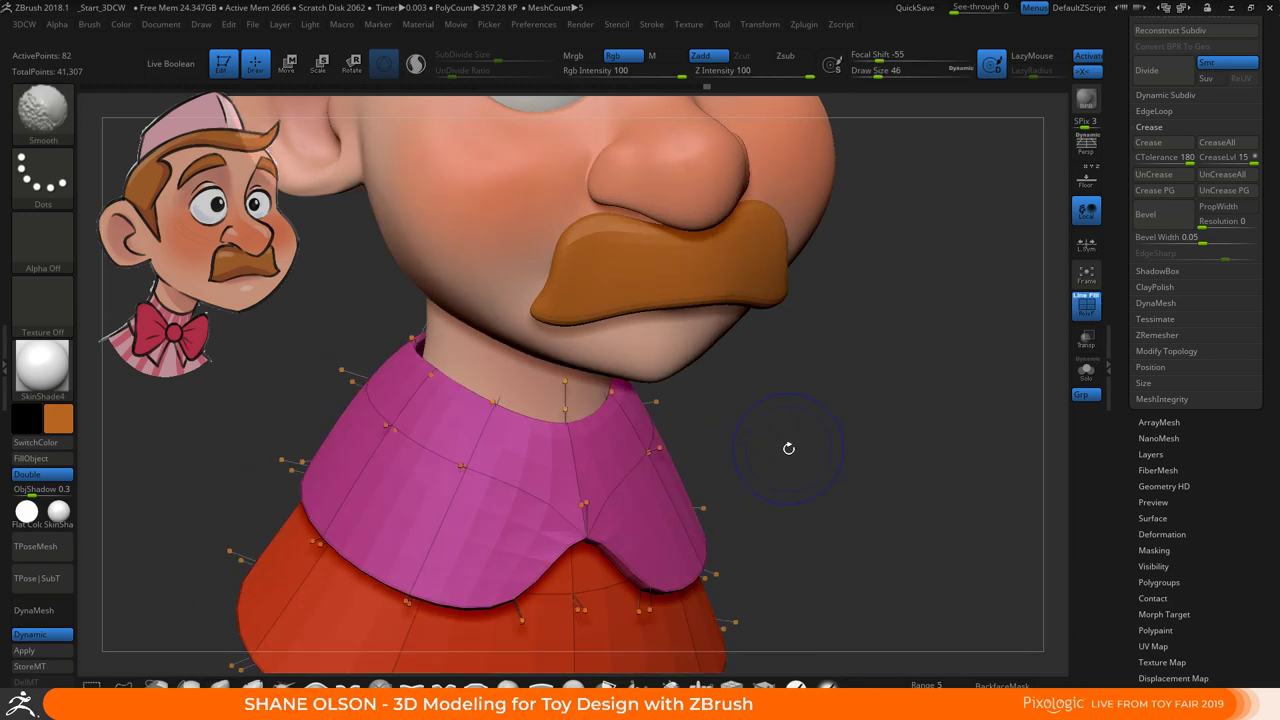
key("shift+d")
mouse_move(780, 423)
left_mouse_down()
mouse_move(777, 443)
mouse_move(767, 437)
left_mouse_up()
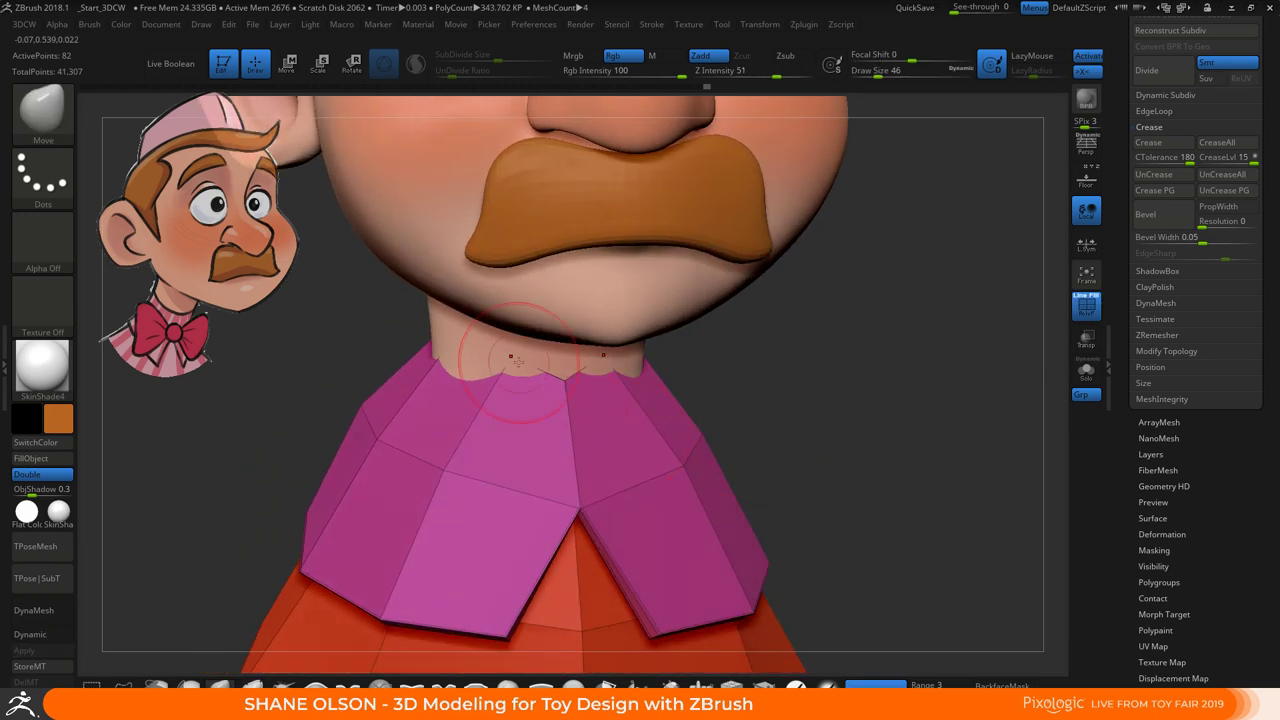
left_click(1085, 369)
left_click_drag(838, 361, 834, 424)
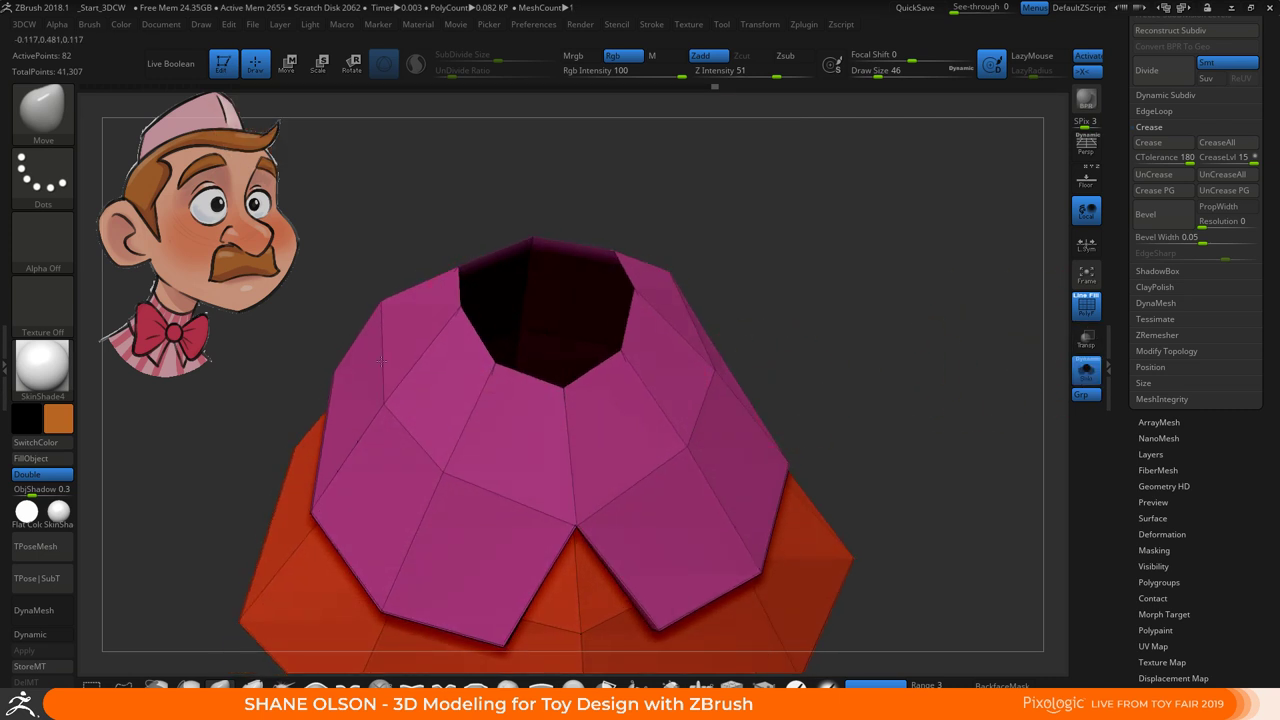
mouse_move(786, 271)
right_mouse_down()
mouse_move(740, 326)
mouse_move(793, 237)
right_mouse_up()
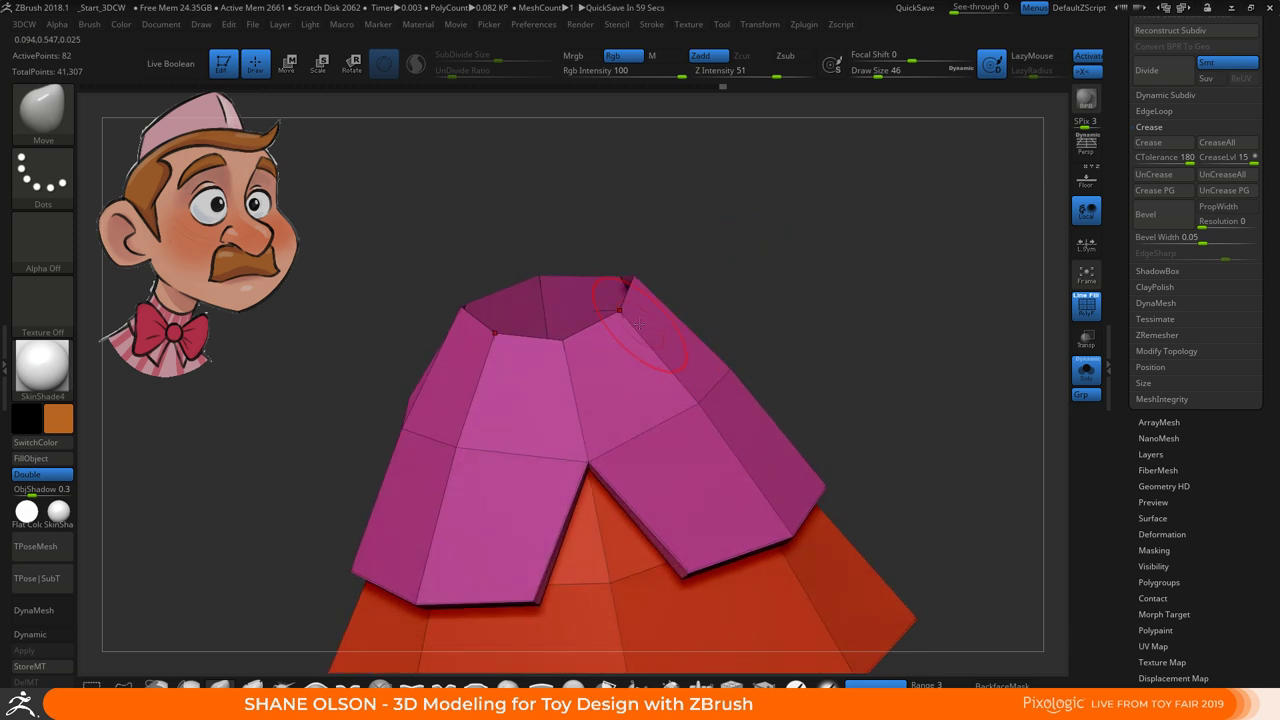
Insert a single edge loop around the collar just below the neck opening with ZModeler
left_click(763, 685)
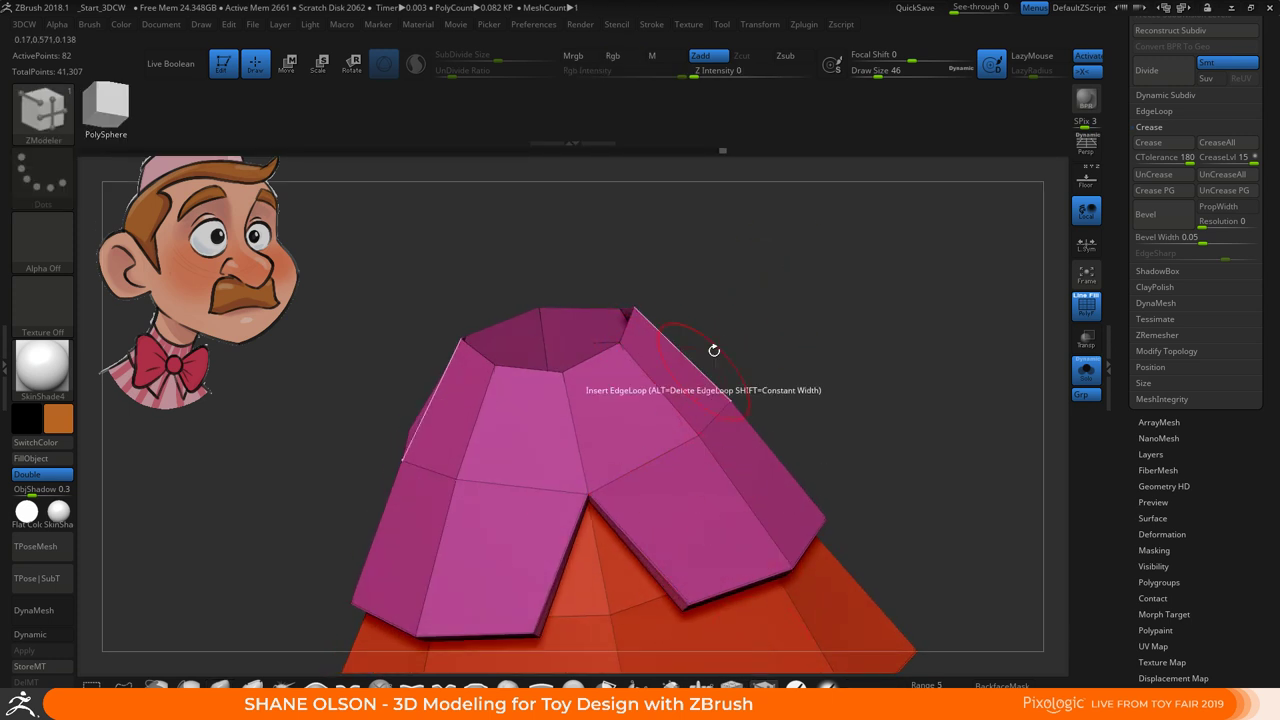
right_click_drag(714, 349, 773, 314)
left_click_drag(808, 345, 763, 366)
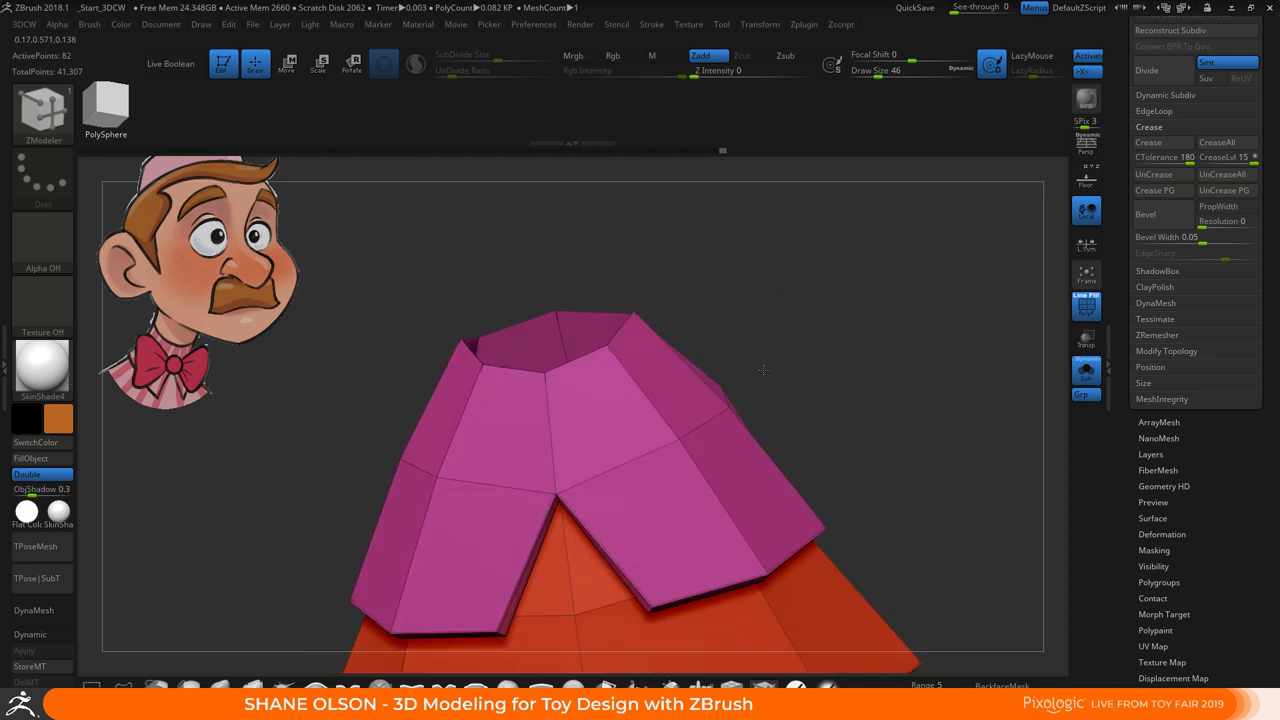
key("space")
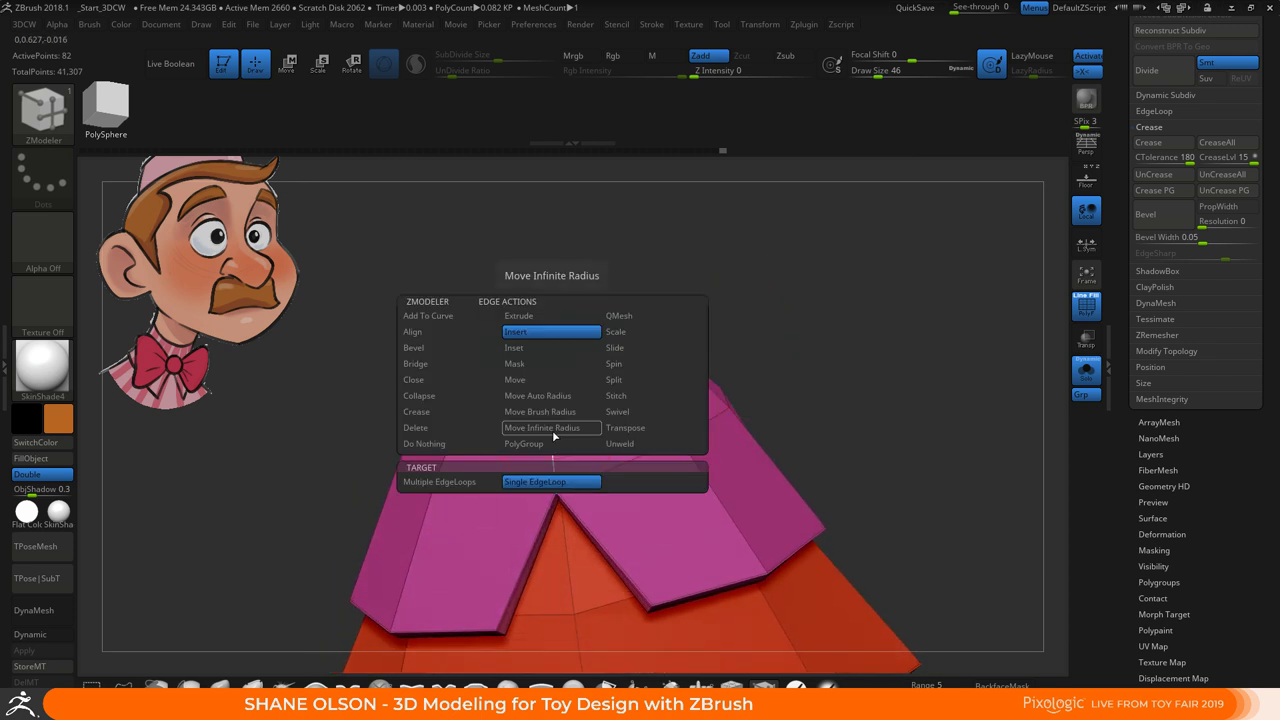
left_click(527, 333)
left_click(527, 333)
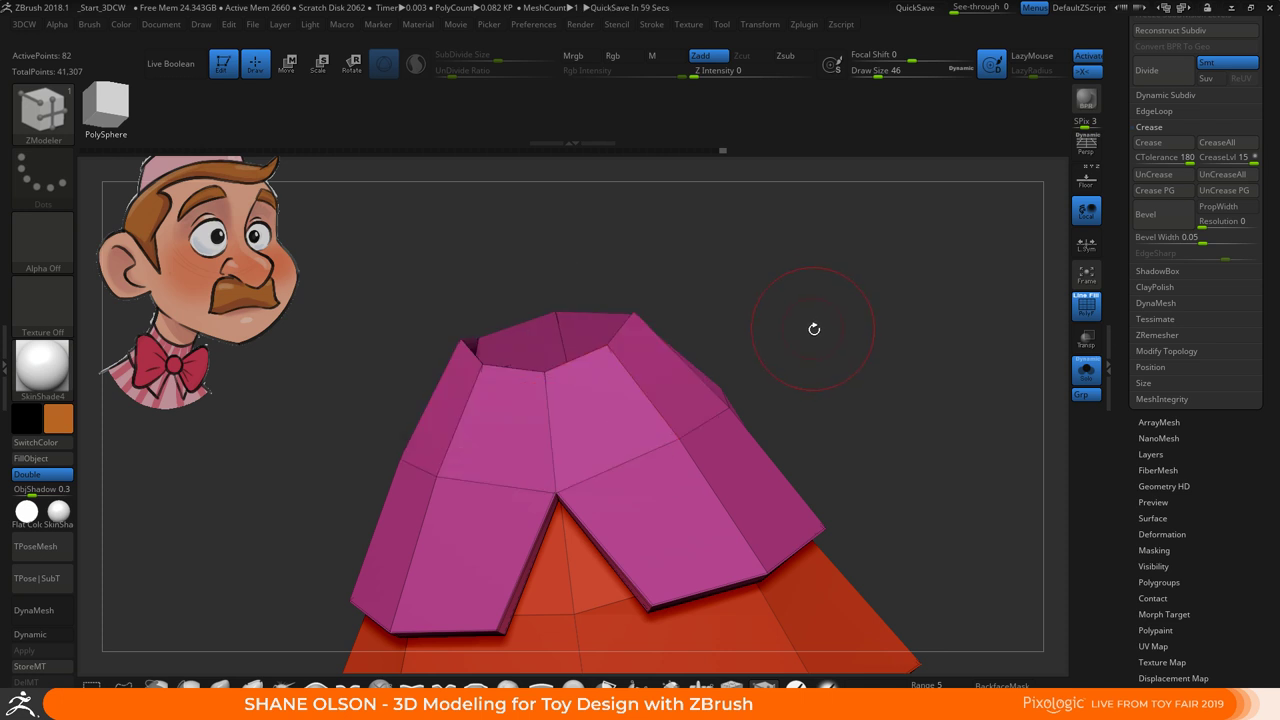
left_click_drag(814, 329, 814, 314)
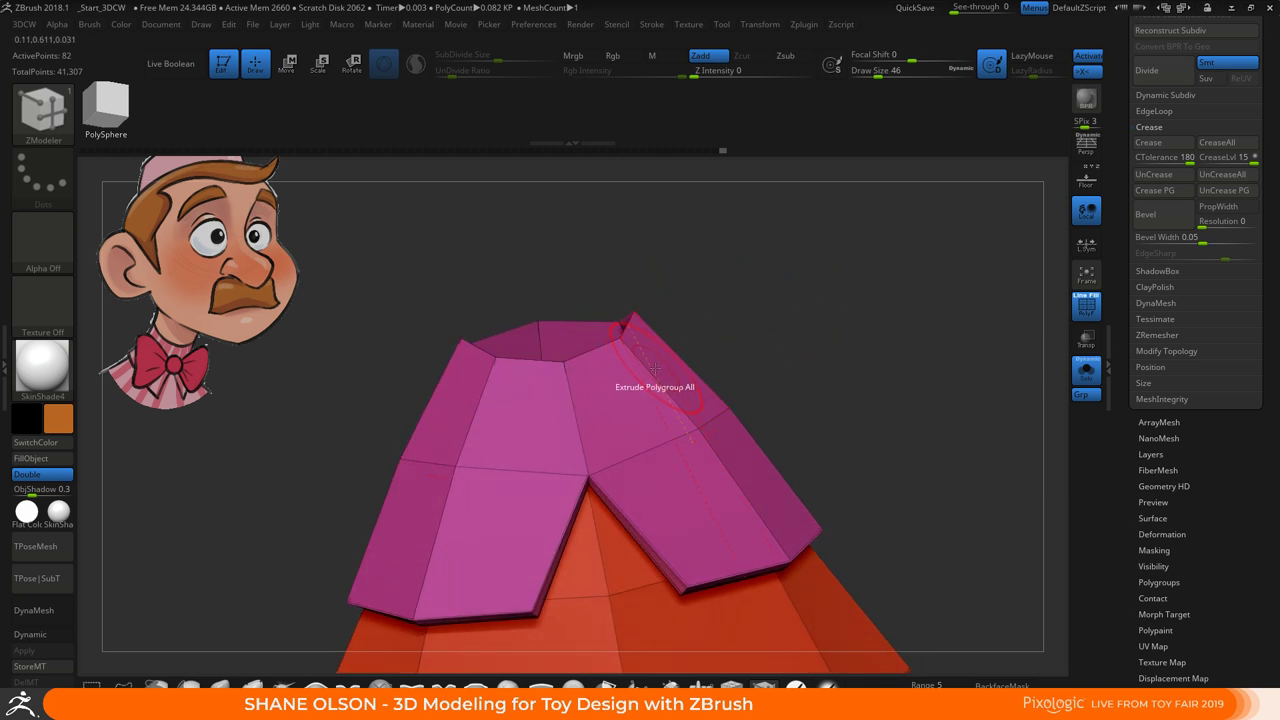
left_click(566, 382)
Select the new edge loop just below the collar's neck opening with ZModeler's Transpose action targeting EdgeLoop Complete
mouse_move(803, 327)
left_mouse_down()
mouse_move(722, 328)
mouse_move(792, 331)
left_mouse_up()
key("space")
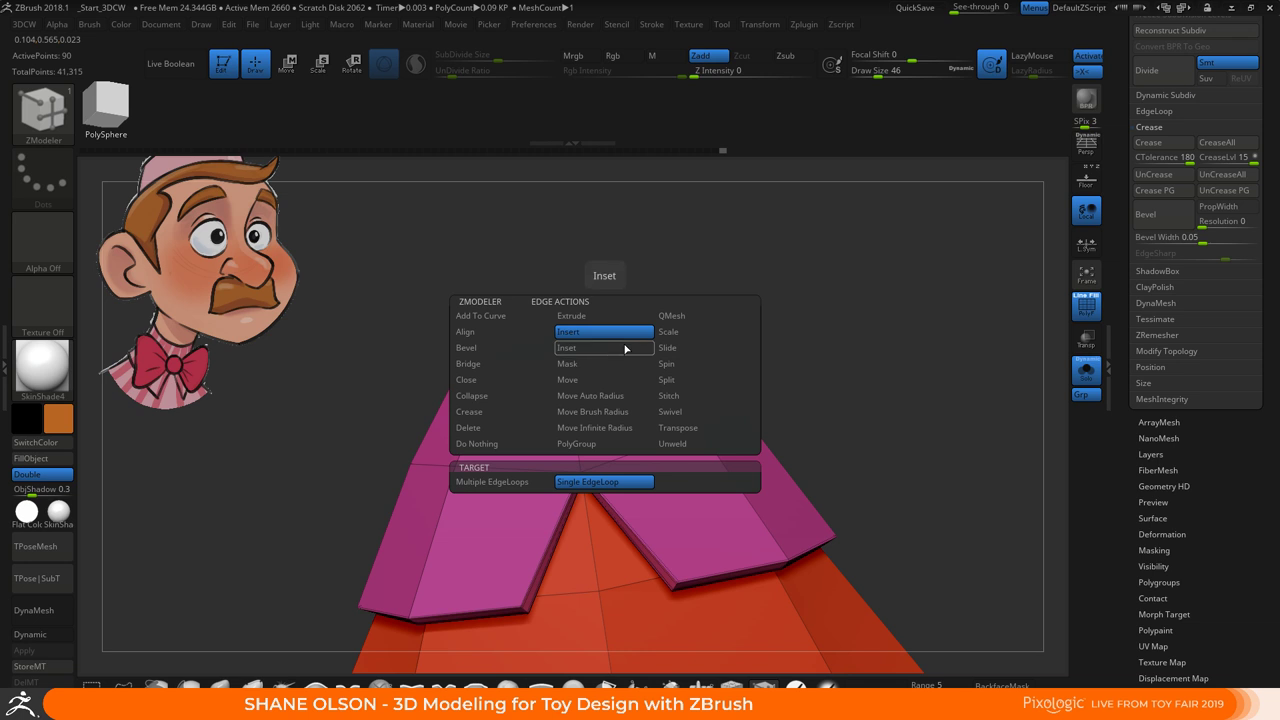
left_click(705, 430)
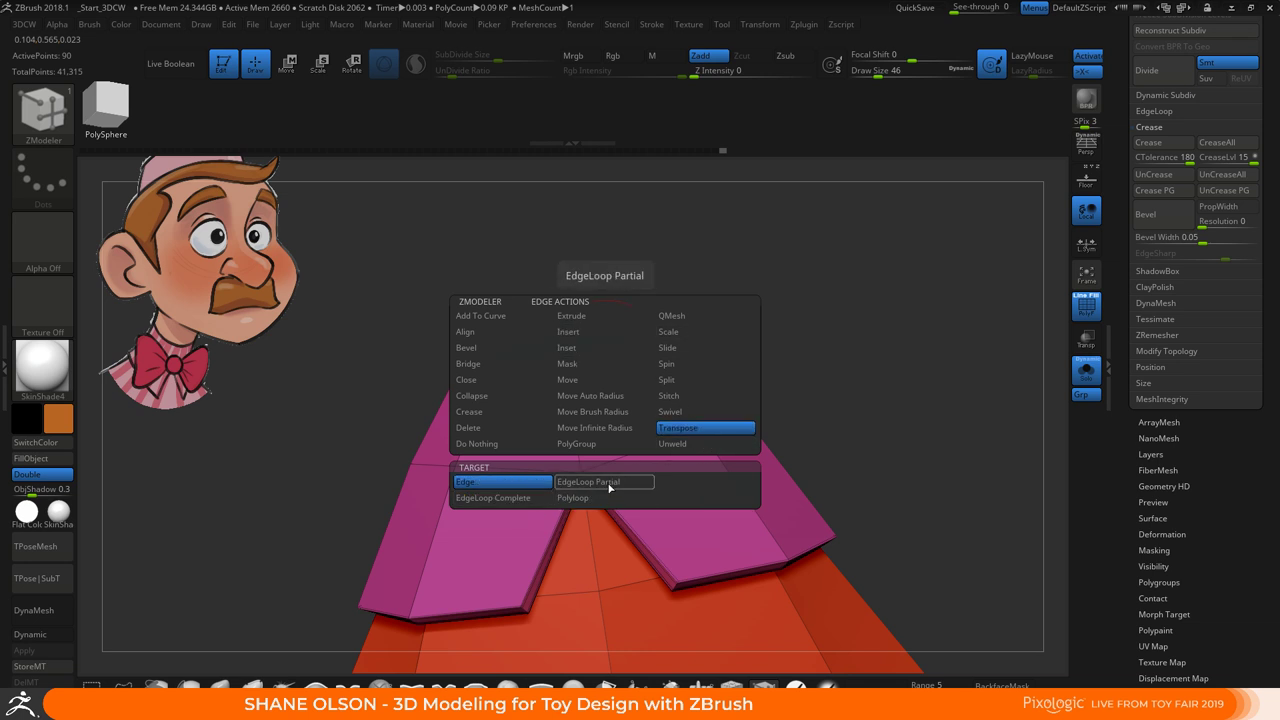
left_click(493, 497)
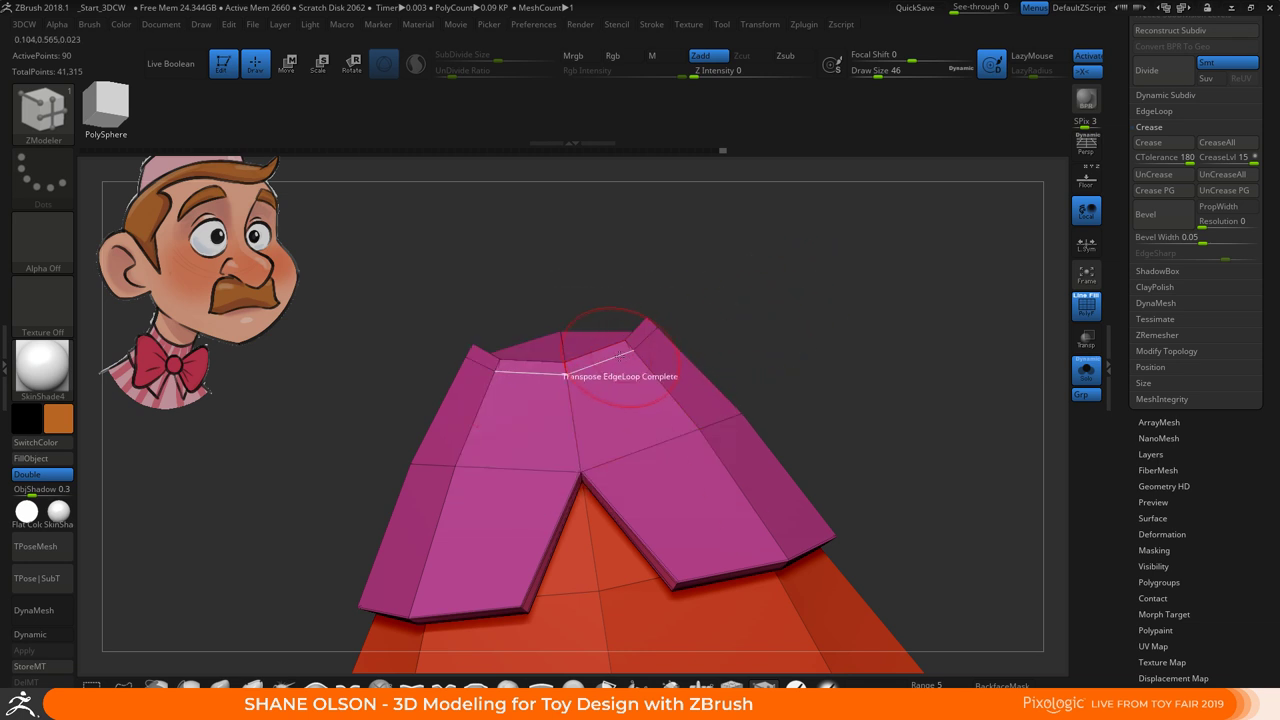
left_click(617, 354)
left_click_drag(806, 360, 818, 362)
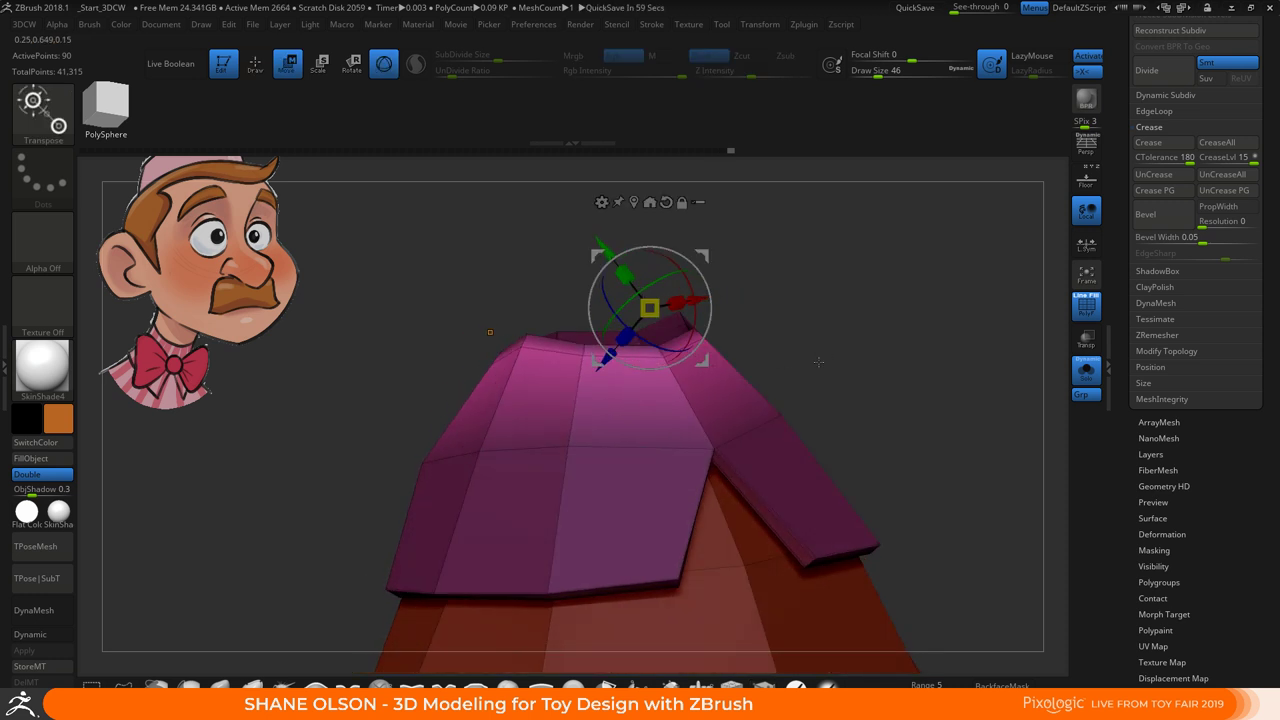
left_click_drag(778, 345, 731, 205)
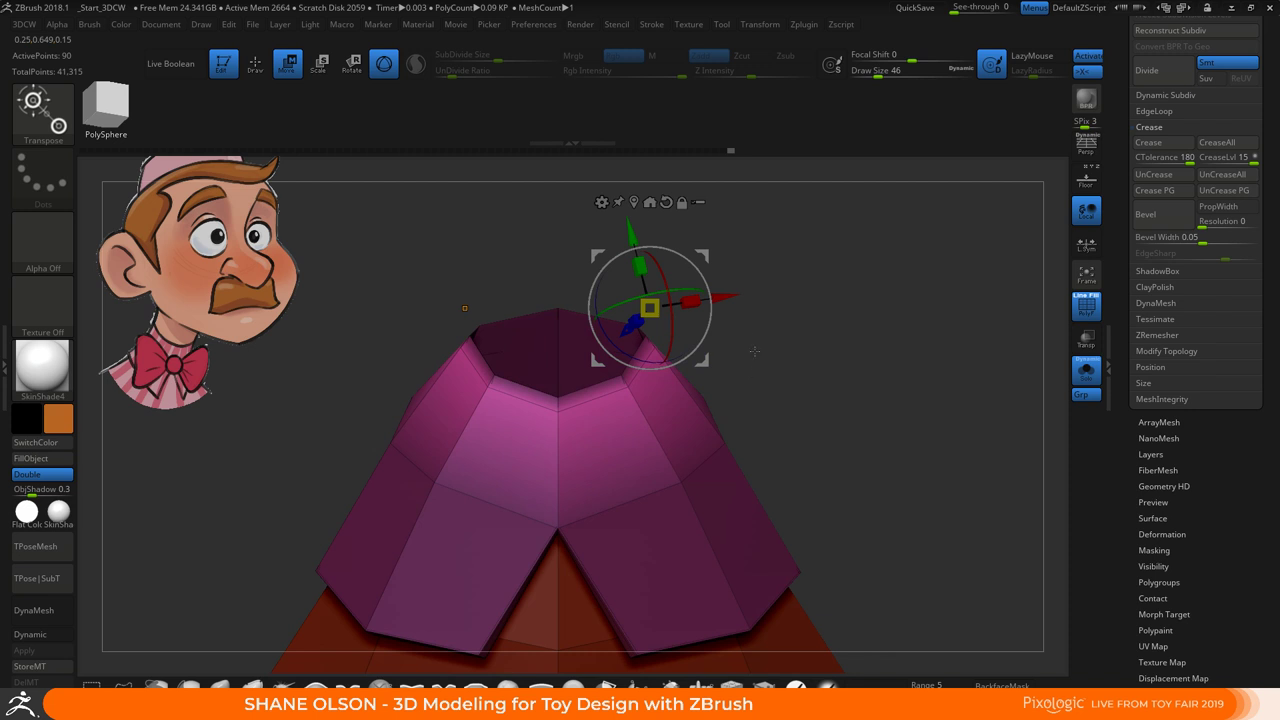
With symmetry off, scale the unmasked edge loop up by about 1.14 around its own centre and raise it slightly
key("x")
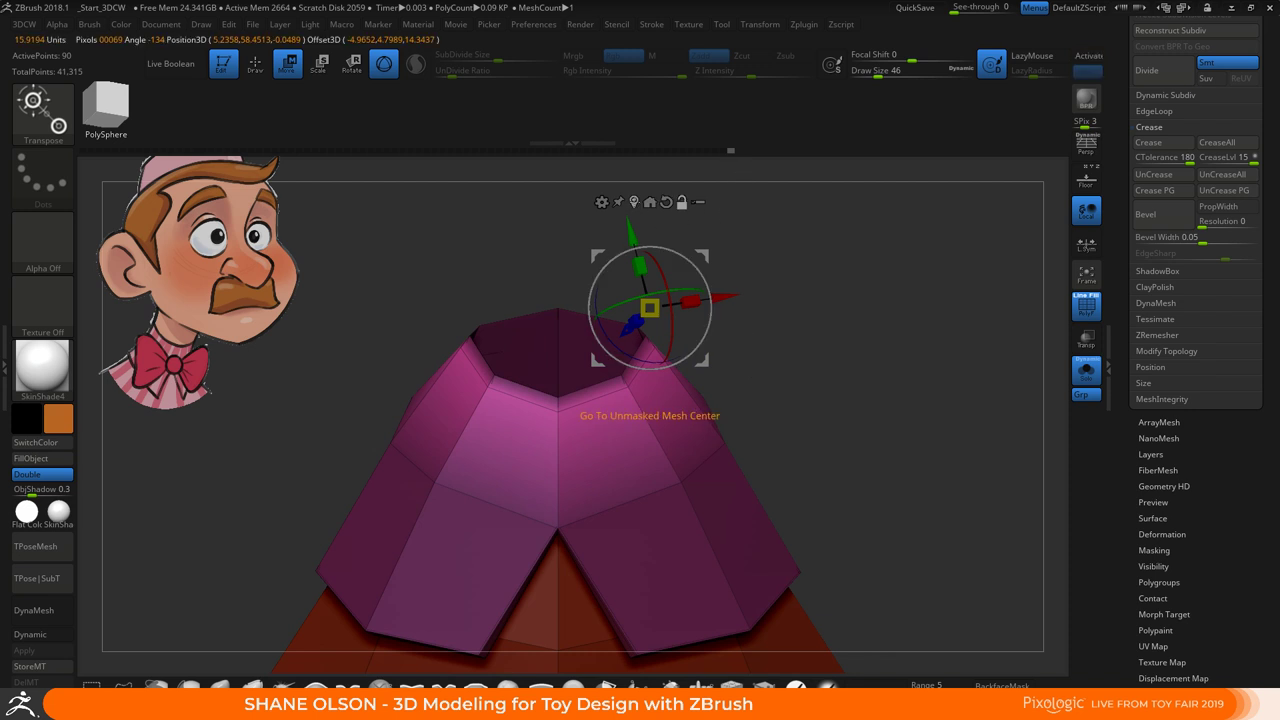
left_click(634, 203)
left_click(573, 253)
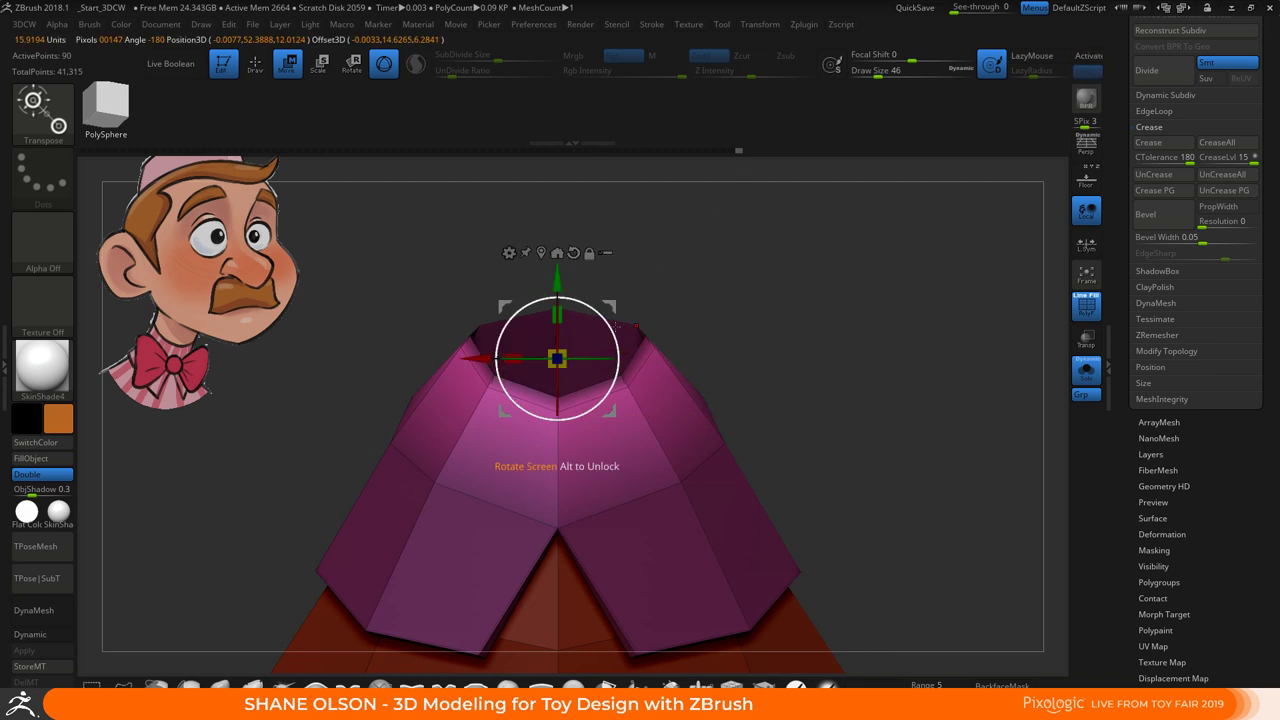
left_click_drag(562, 355, 575, 341)
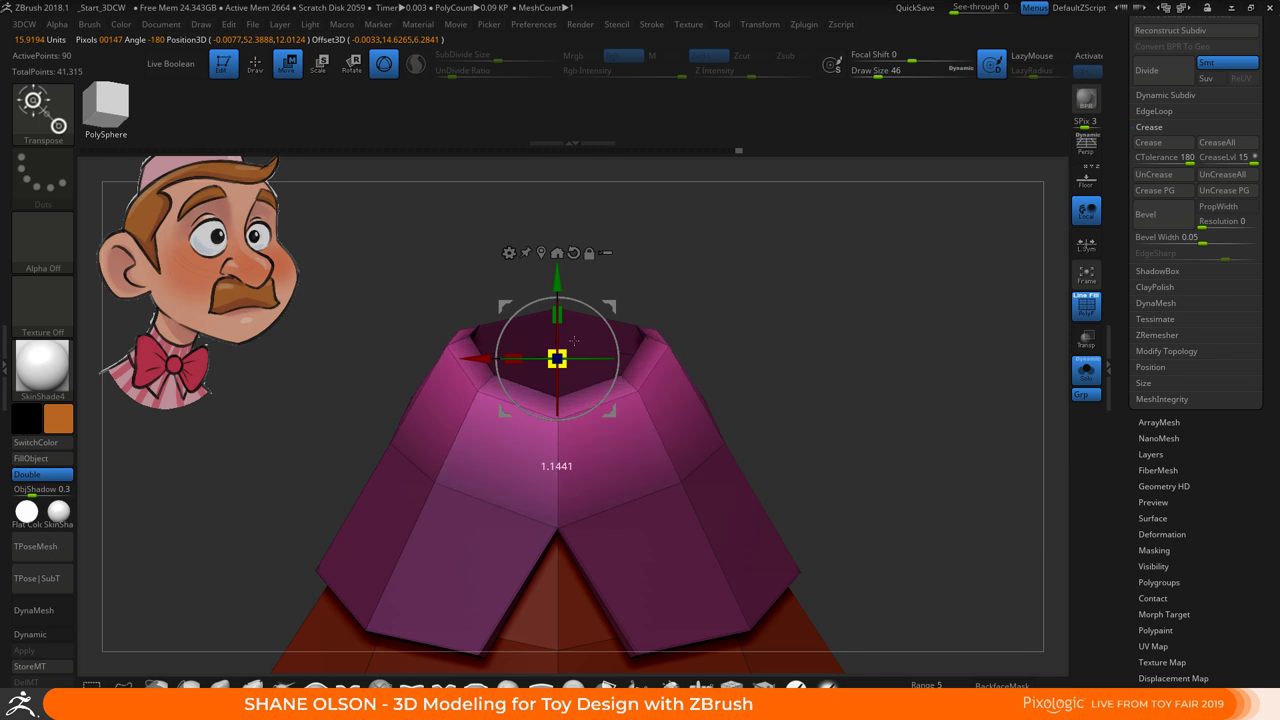
left_click_drag(761, 334, 745, 337)
left_click_drag(557, 281, 557, 268)
mouse_move(761, 345)
left_mouse_down()
mouse_move(695, 374)
mouse_move(735, 377)
mouse_move(757, 302)
mouse_move(799, 332)
mouse_move(854, 333)
mouse_move(852, 374)
left_mouse_up()
Crease the complete edge loop around the outer rim of the neck opening with ZModeler, with dynamic subdivision on for checking
key("q")
key("space")
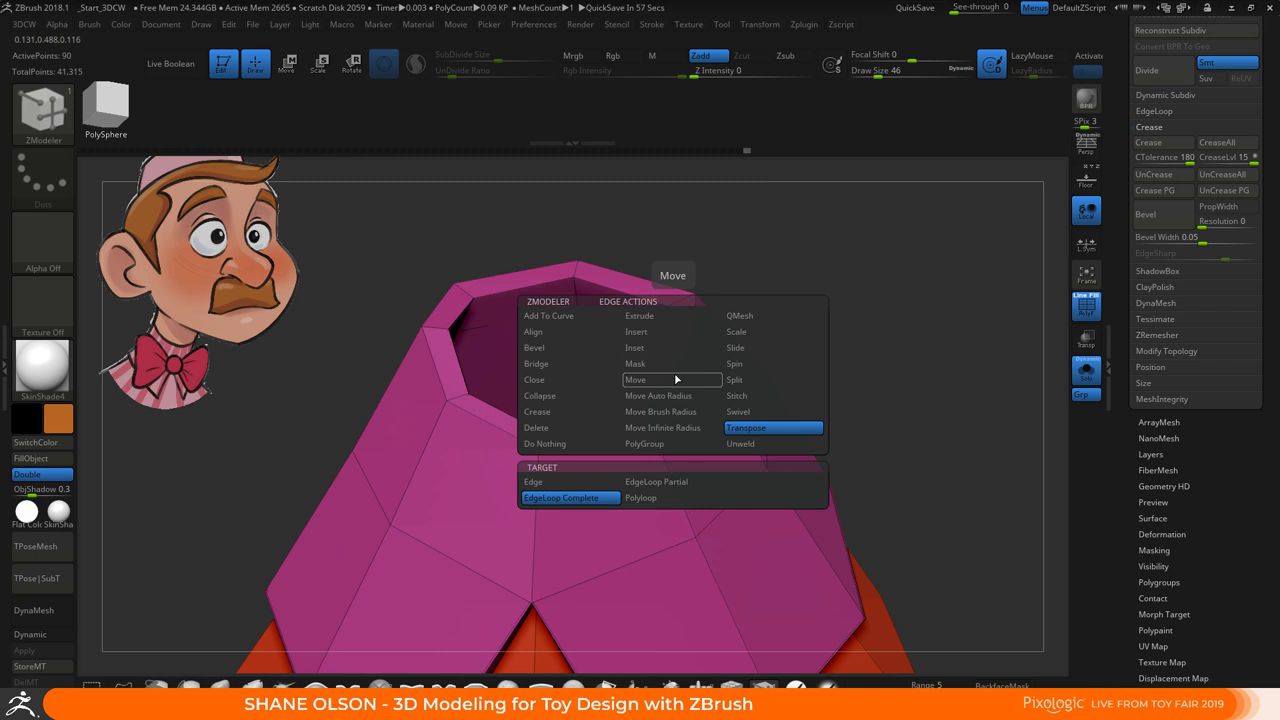
left_click(560, 412)
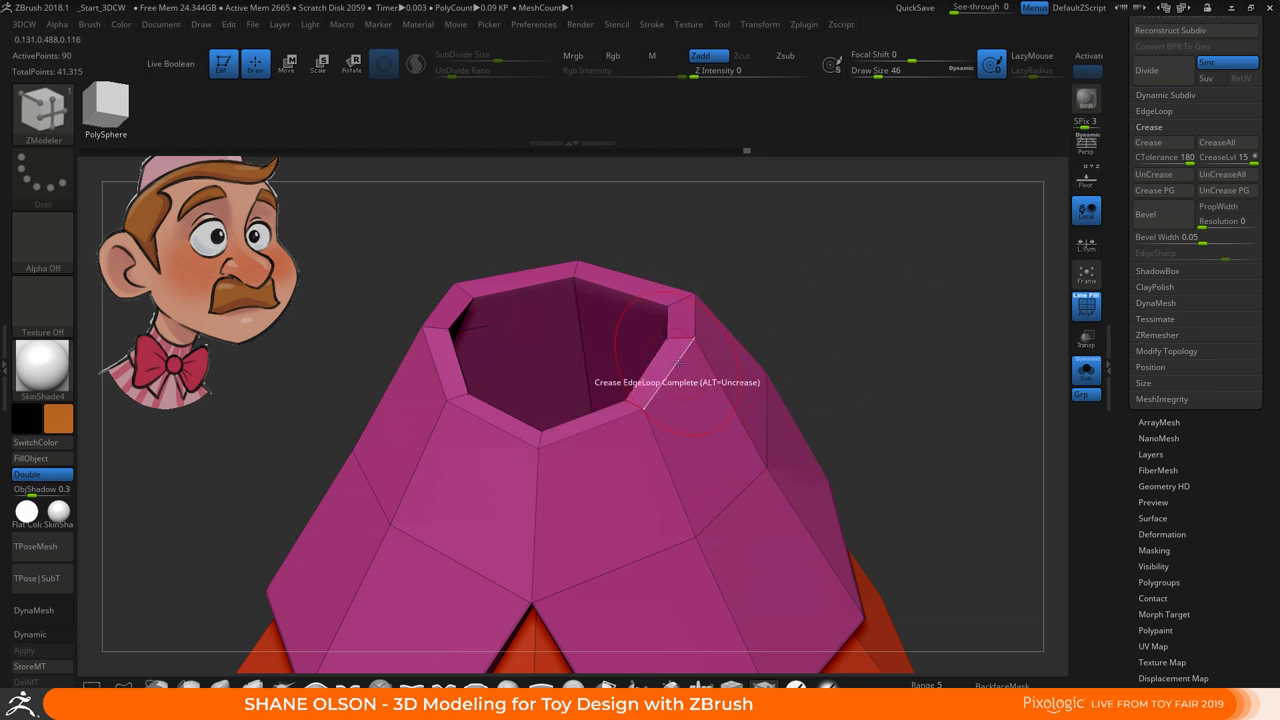
left_click_drag(844, 343, 774, 349)
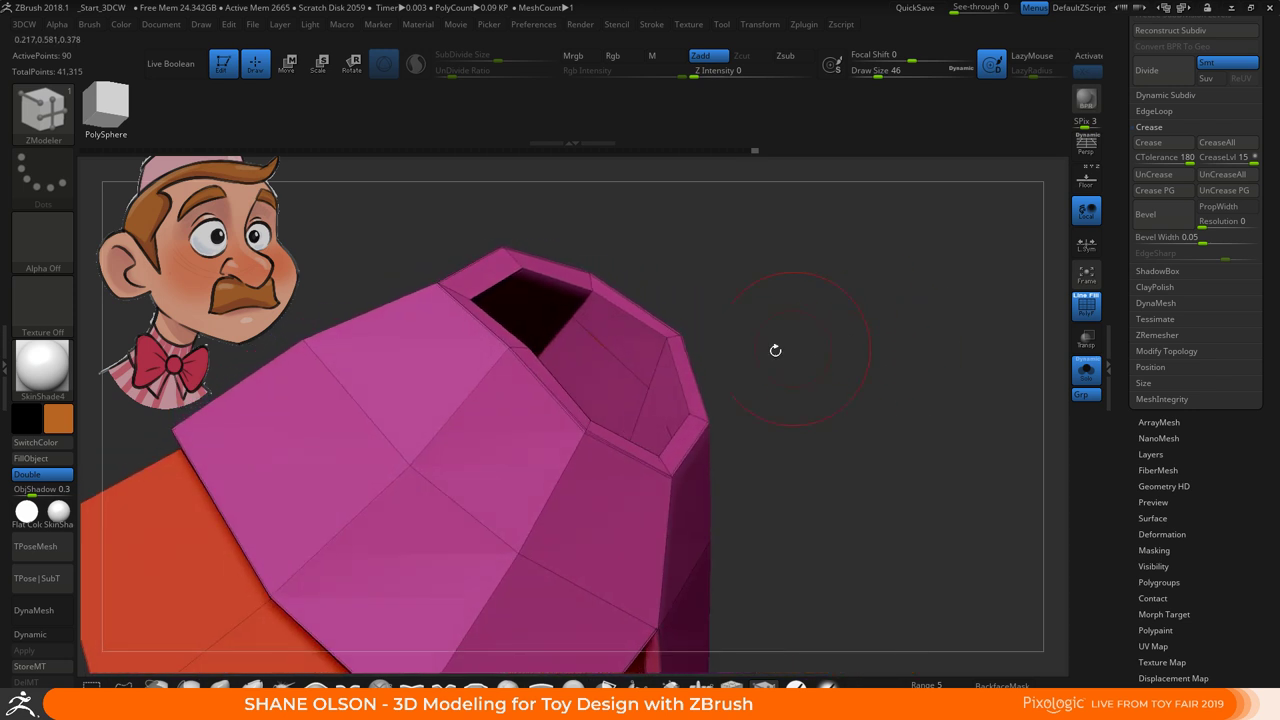
left_click_drag(822, 406, 796, 334)
key("d")
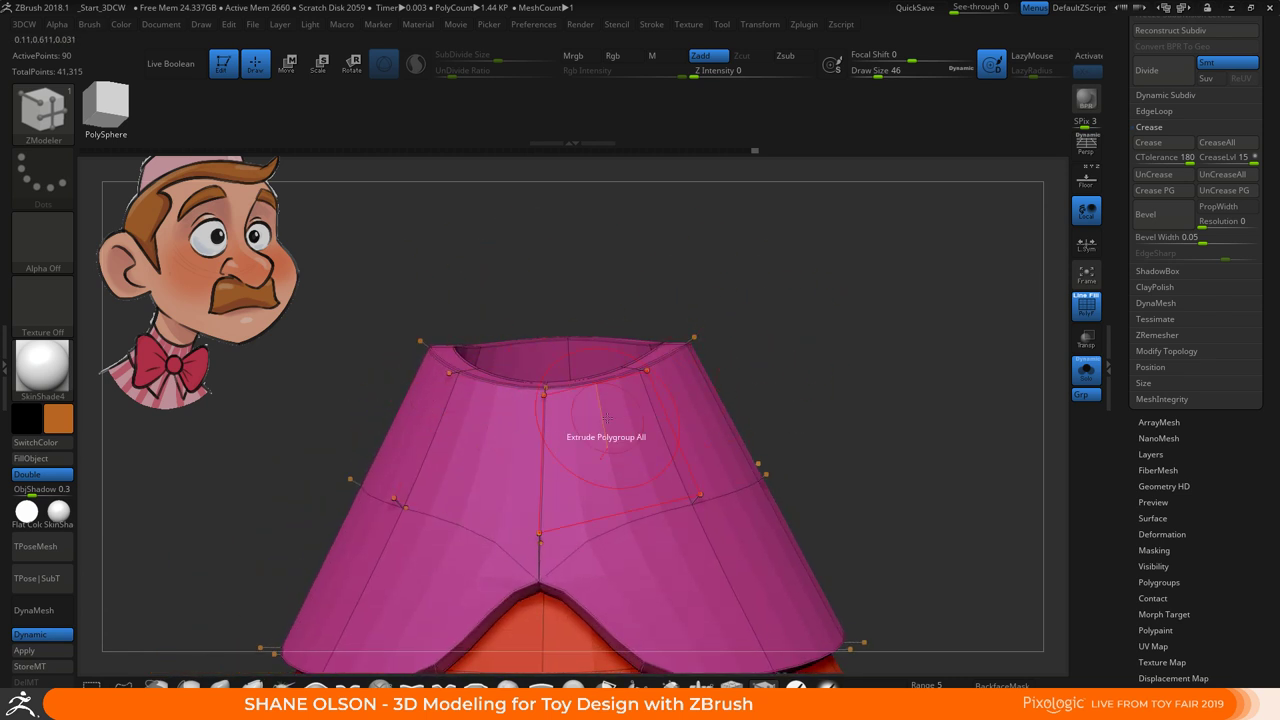
left_click_drag(808, 396, 789, 424)
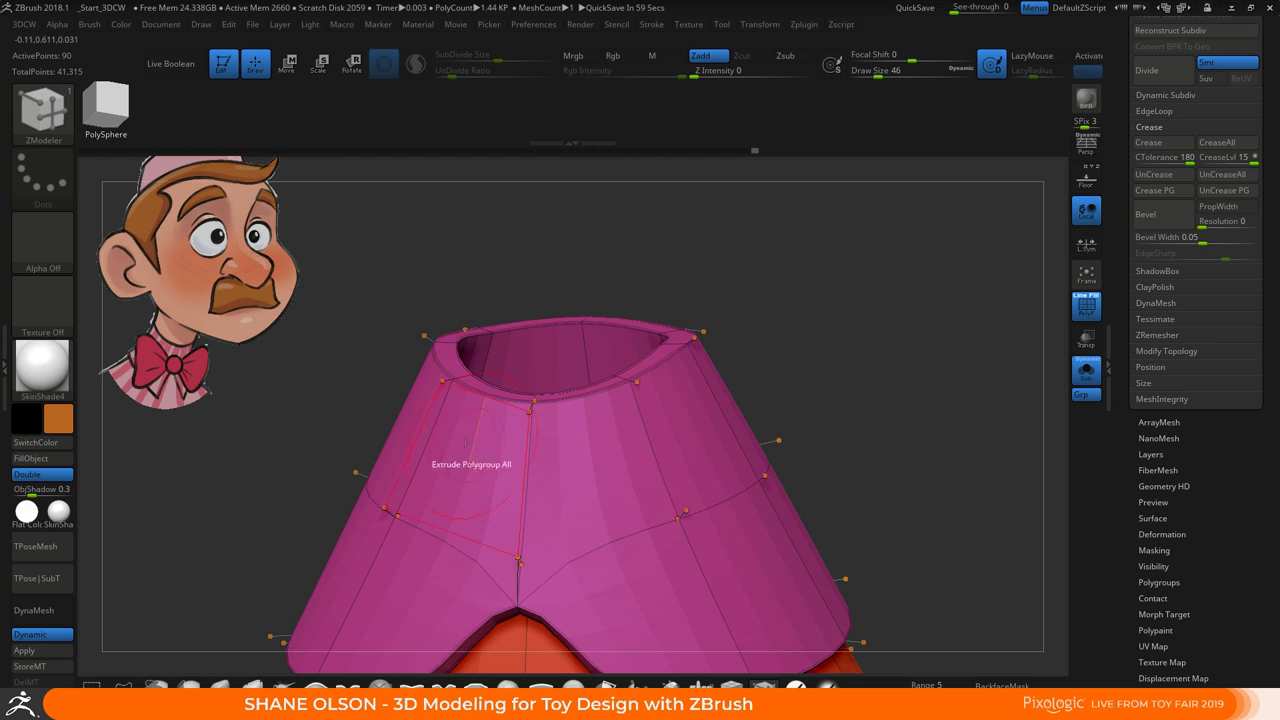
Adjust the rim of the neck opening with the Move brush at draw size 65, keeping dynamic subdivision on
left_click(190, 686)
key("s")
left_click_drag(816, 320, 821, 320)
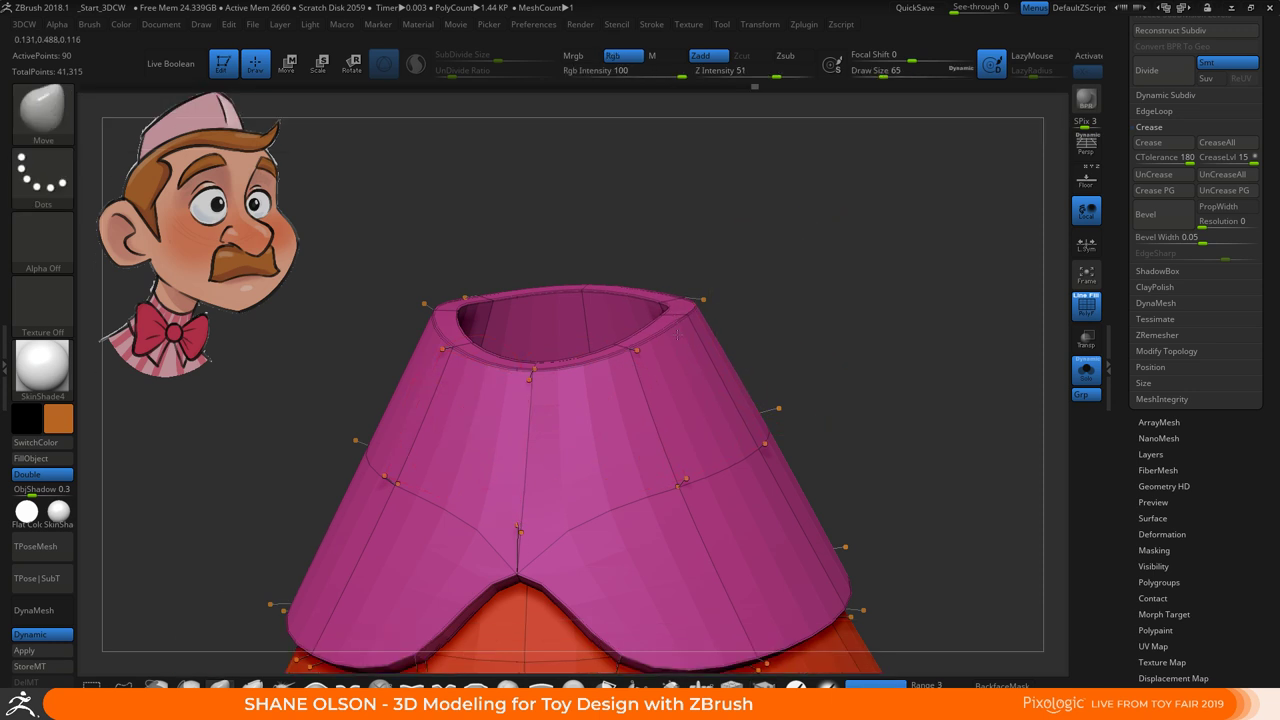
key("shift+d")
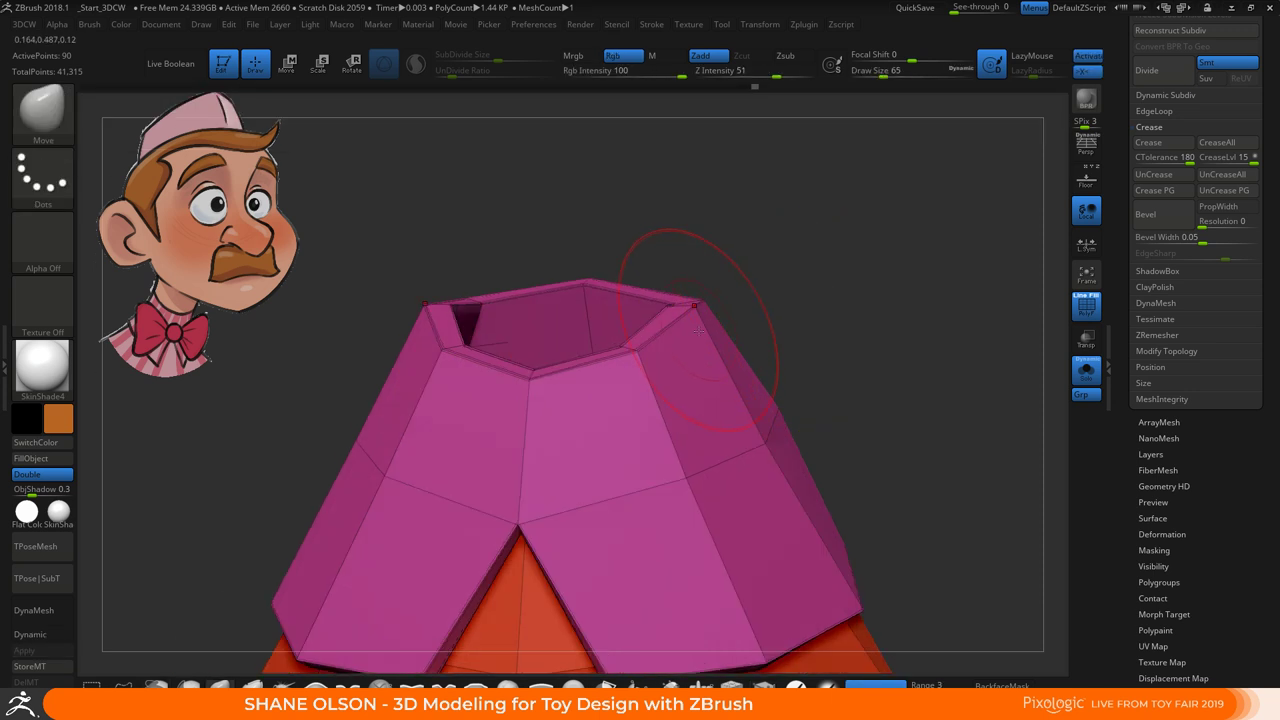
key("d")
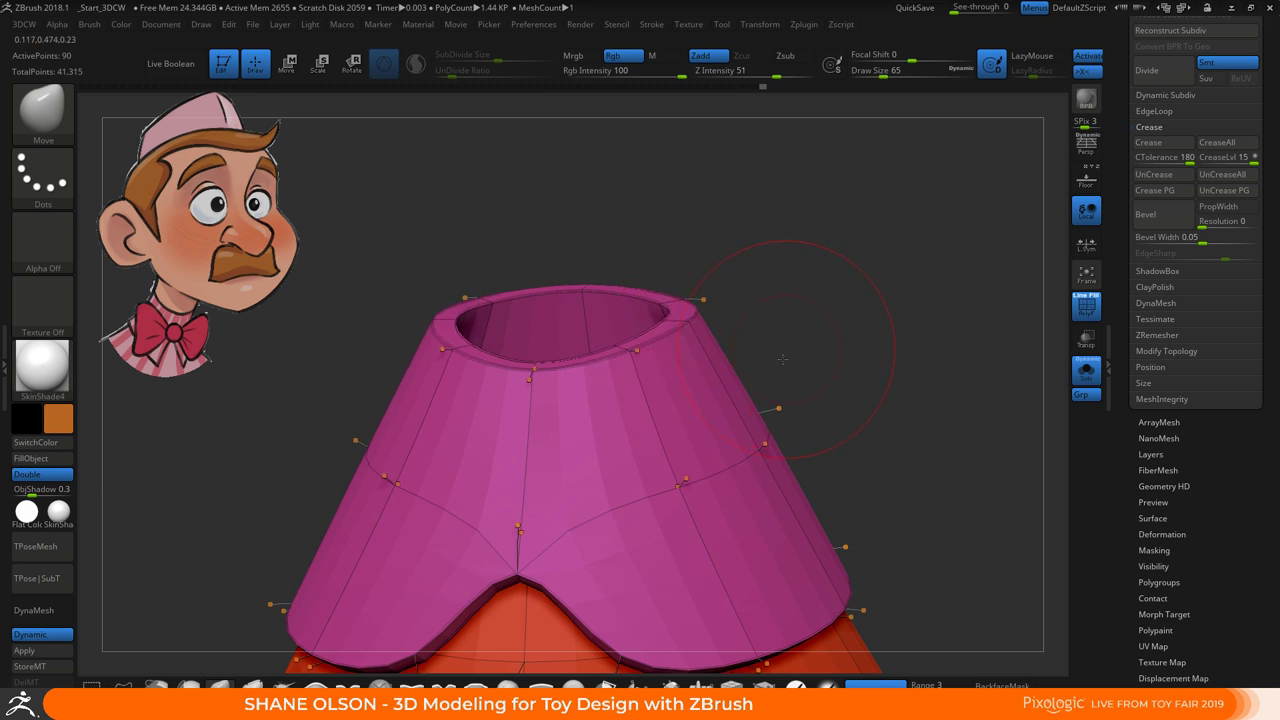
left_click_drag(828, 310, 818, 420)
mouse_move(674, 245)
left_mouse_down()
mouse_move(682, 232)
mouse_move(652, 196)
left_mouse_up()
mouse_move(786, 250)
left_mouse_down()
mouse_move(773, 218)
mouse_move(788, 345)
left_mouse_up()
Examine the smoothed collar with the wireframe hidden, from the front, above, below and the side
key("shift+f")
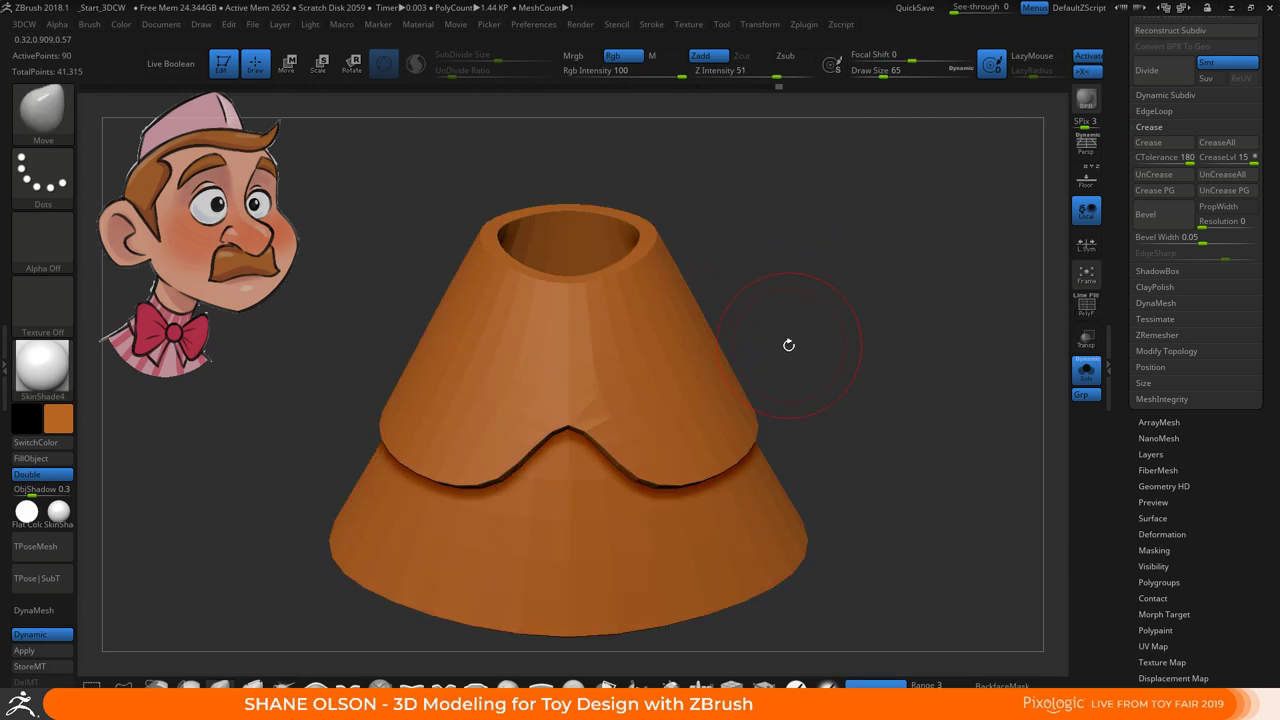
left_click_drag(845, 354, 837, 402)
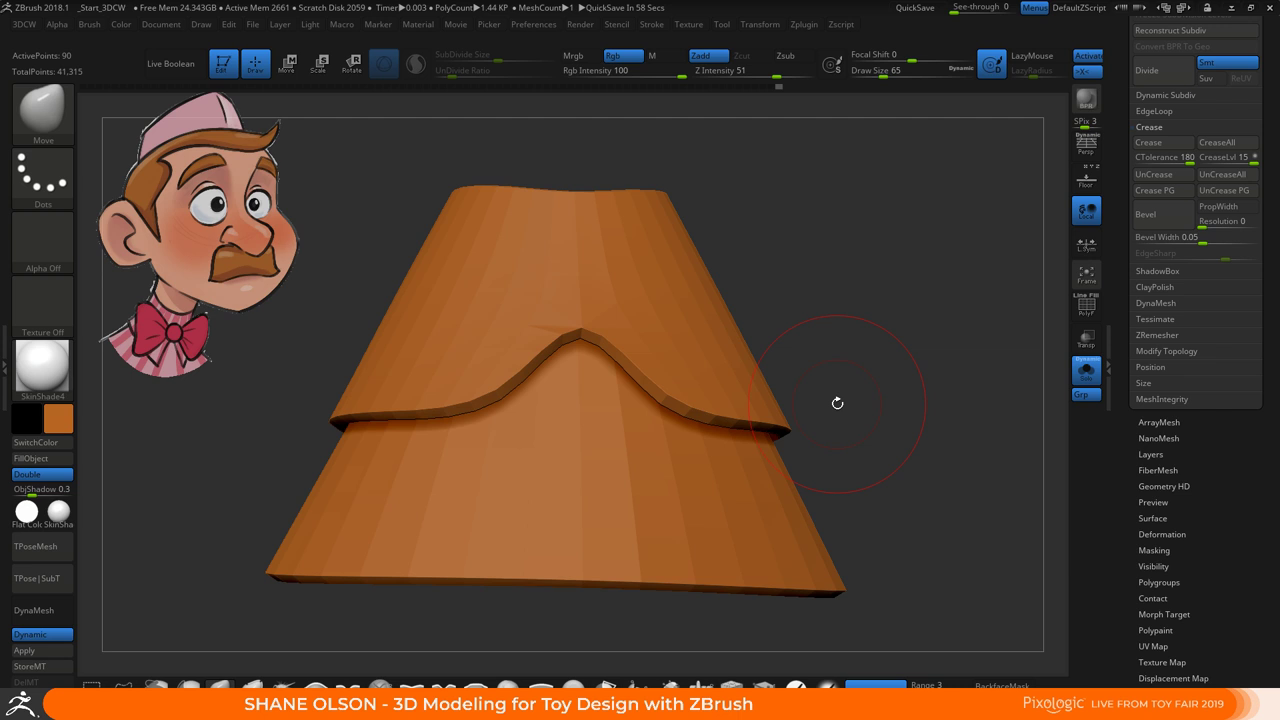
left_click_drag(837, 402, 814, 363)
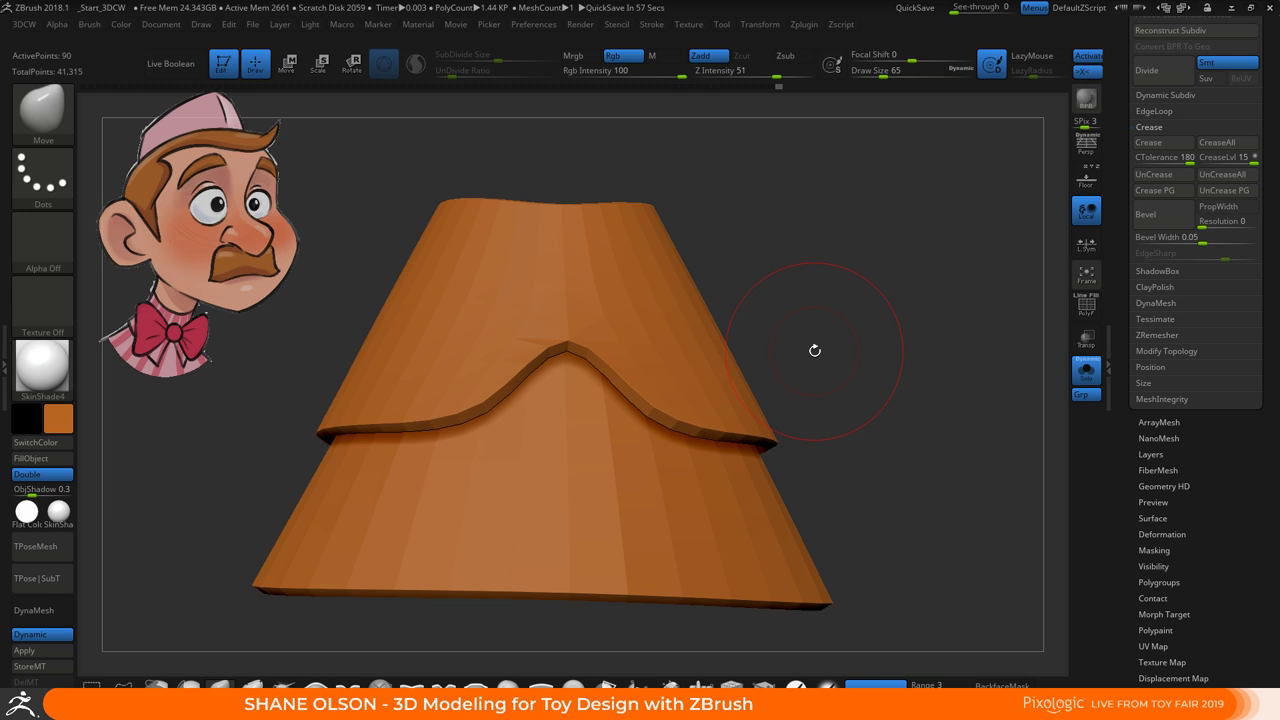
left_click_drag(815, 350, 820, 386)
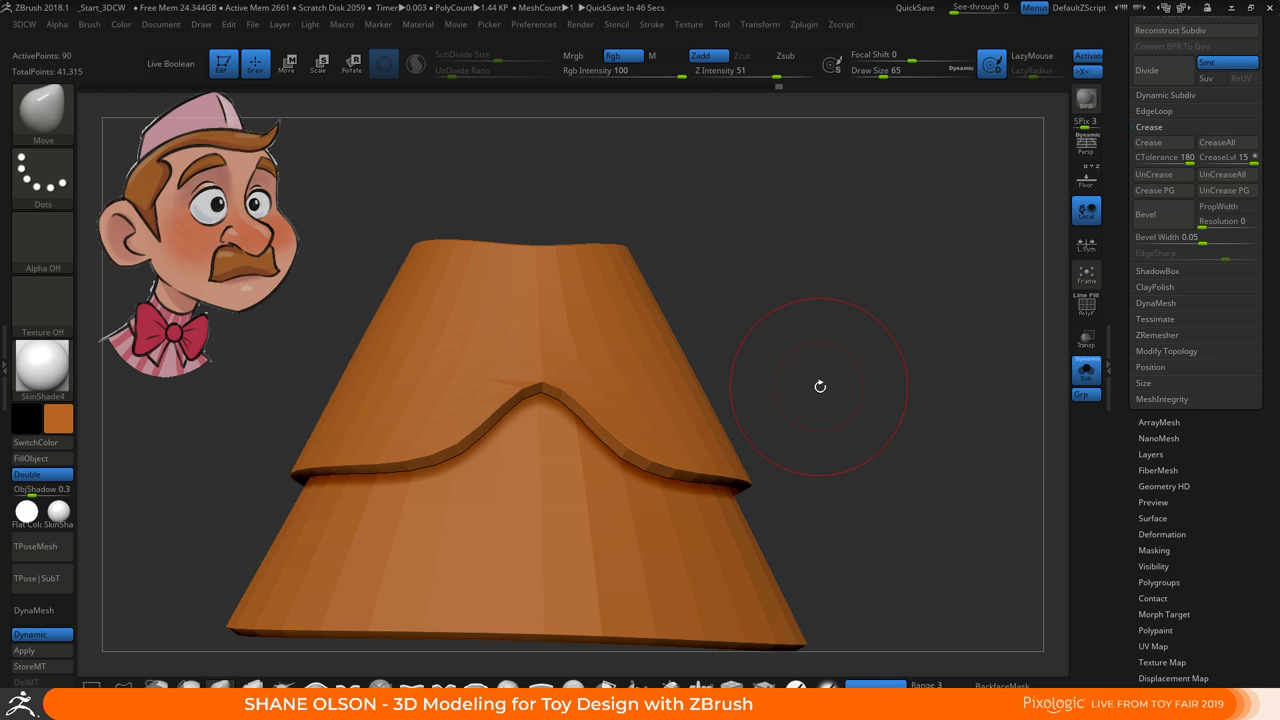
mouse_move(810, 386)
left_mouse_down()
mouse_move(804, 373)
mouse_move(771, 374)
left_mouse_up()
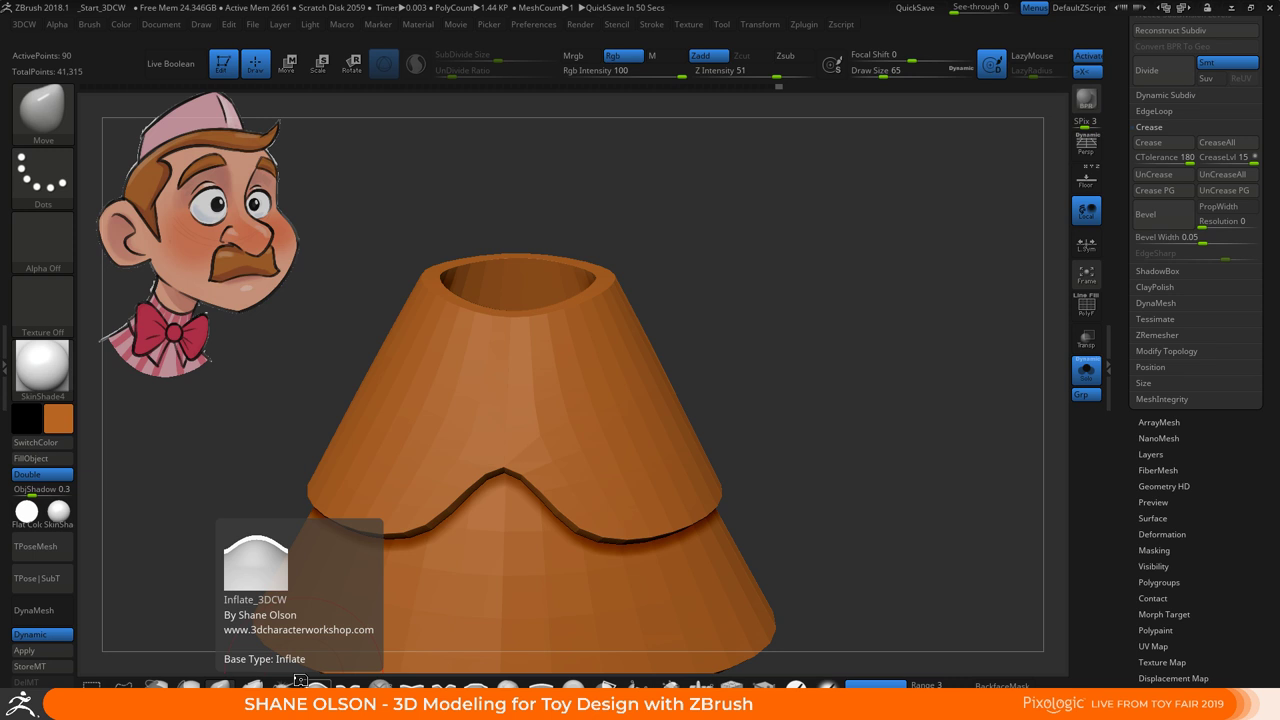
left_click_drag(777, 379, 769, 369, "alt")
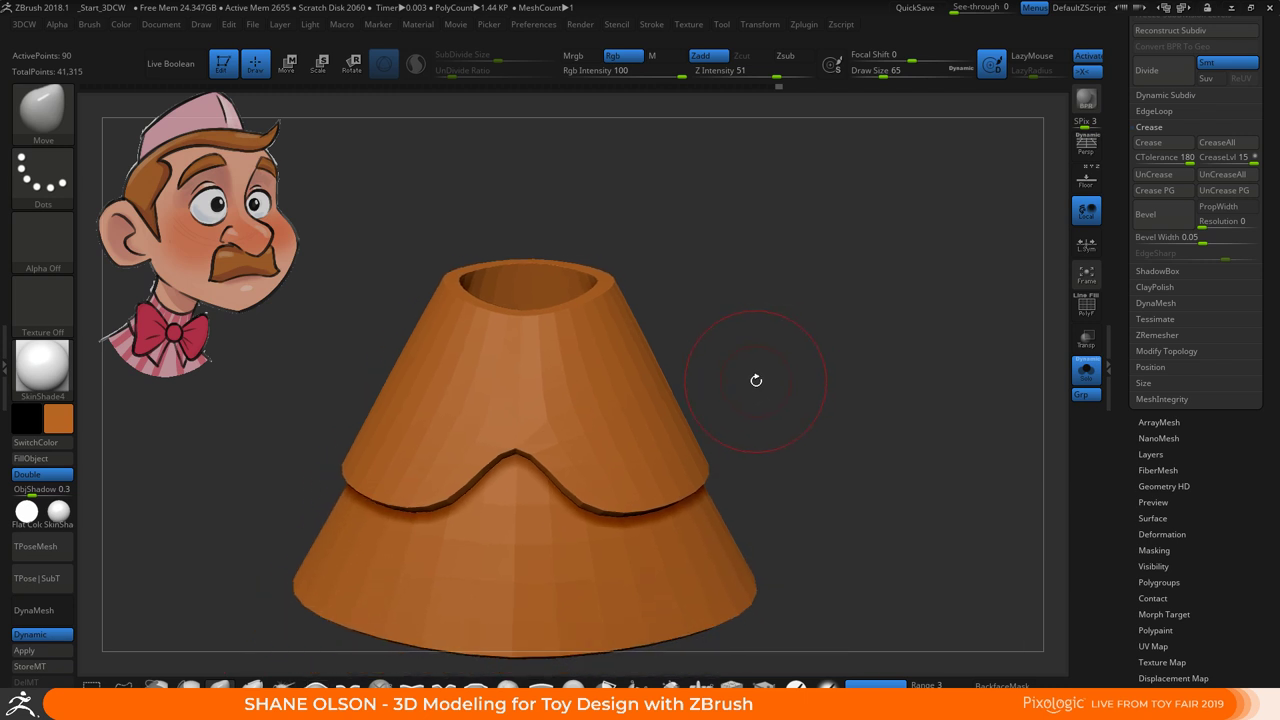
left_click_drag(756, 380, 700, 310, "alt")
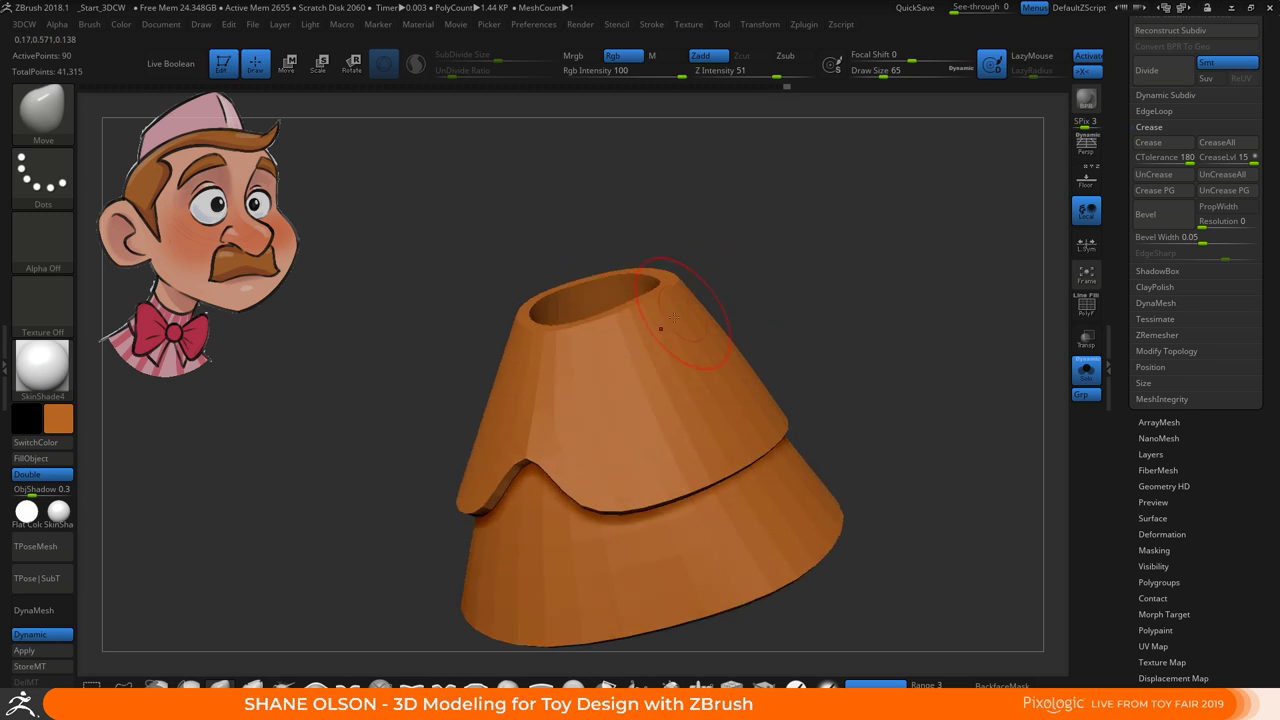
left_click_drag(734, 263, 812, 268, "shift")
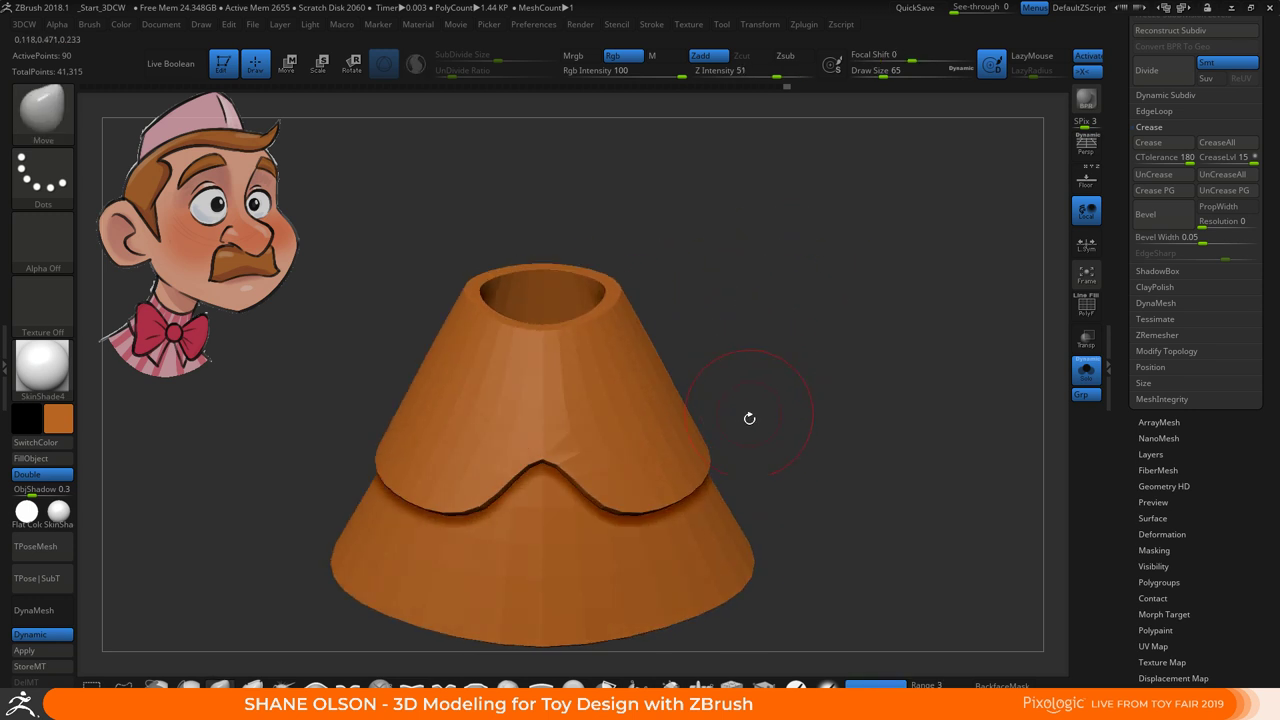
left_click_drag(749, 412, 783, 361, "shift")
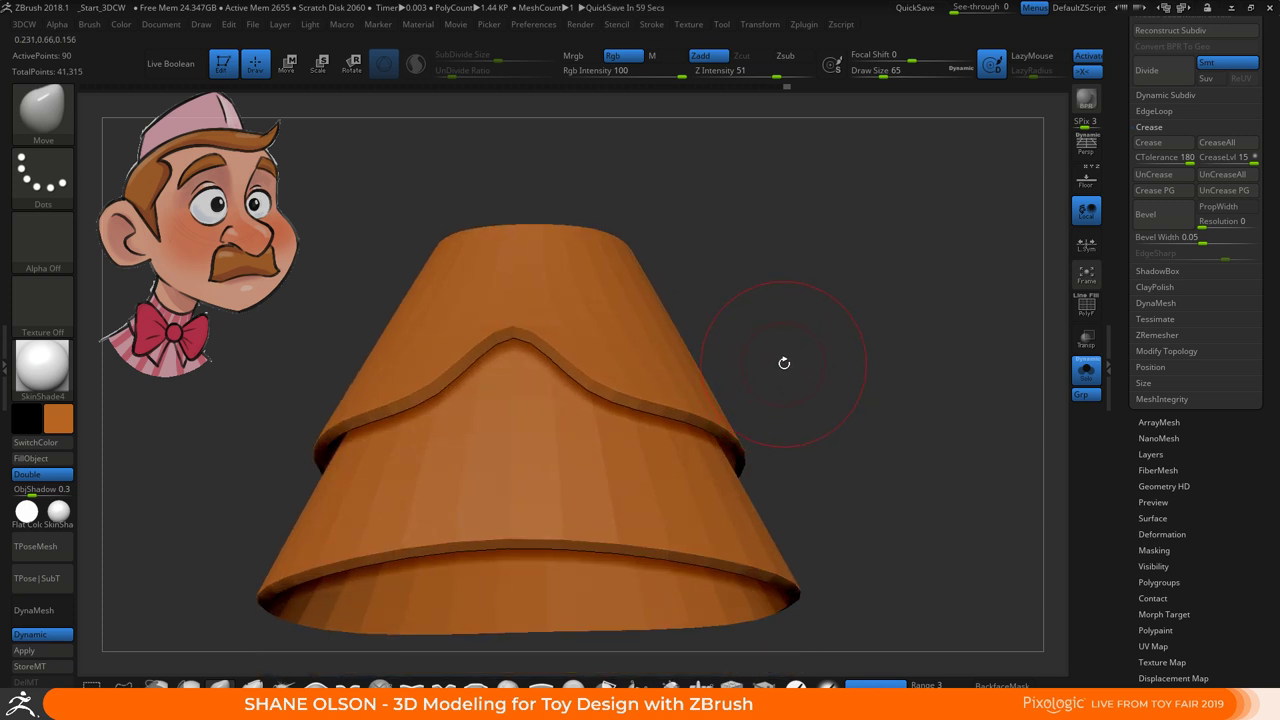
Show the wireframe with dynamic subdivision off and set ZModeler's edge action to Crease with a single Edge as target
key("shift+f")
mouse_move(826, 391)
left_mouse_down("alt")
mouse_move(820, 443)
mouse_move(848, 388)
left_mouse_up("alt")
key("shift+d")
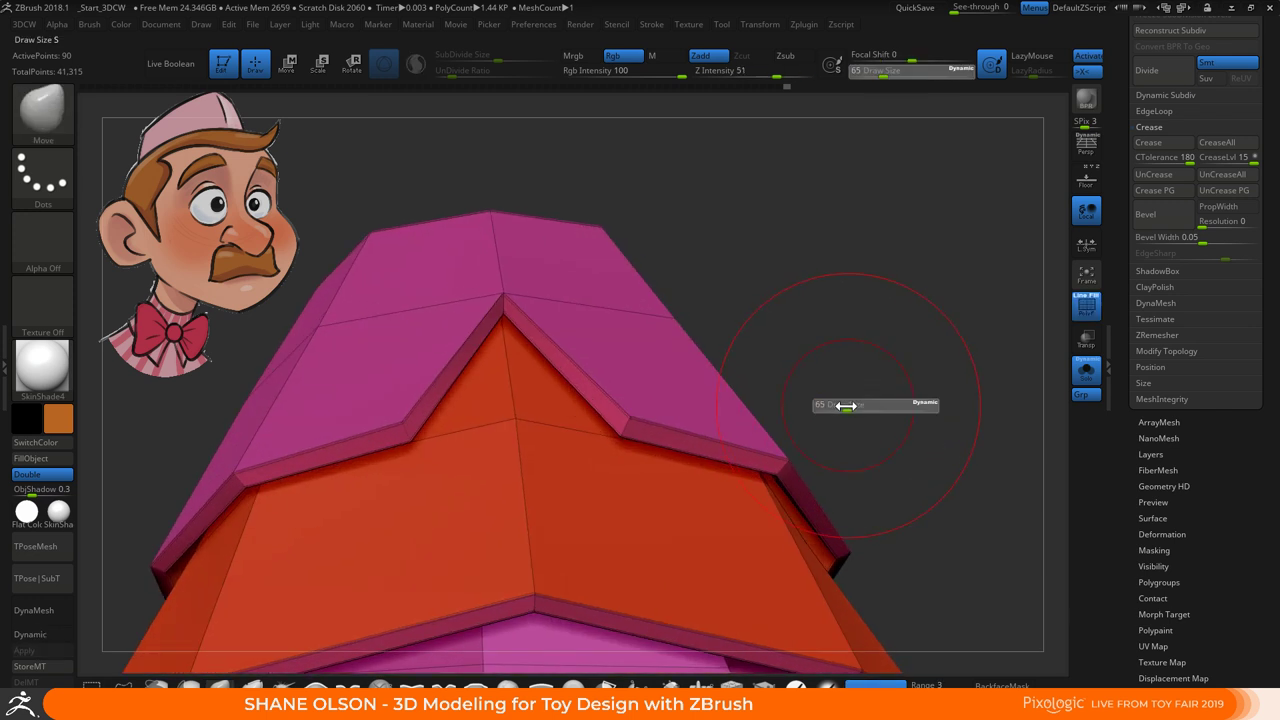
key("b")
key("z")
key("m")
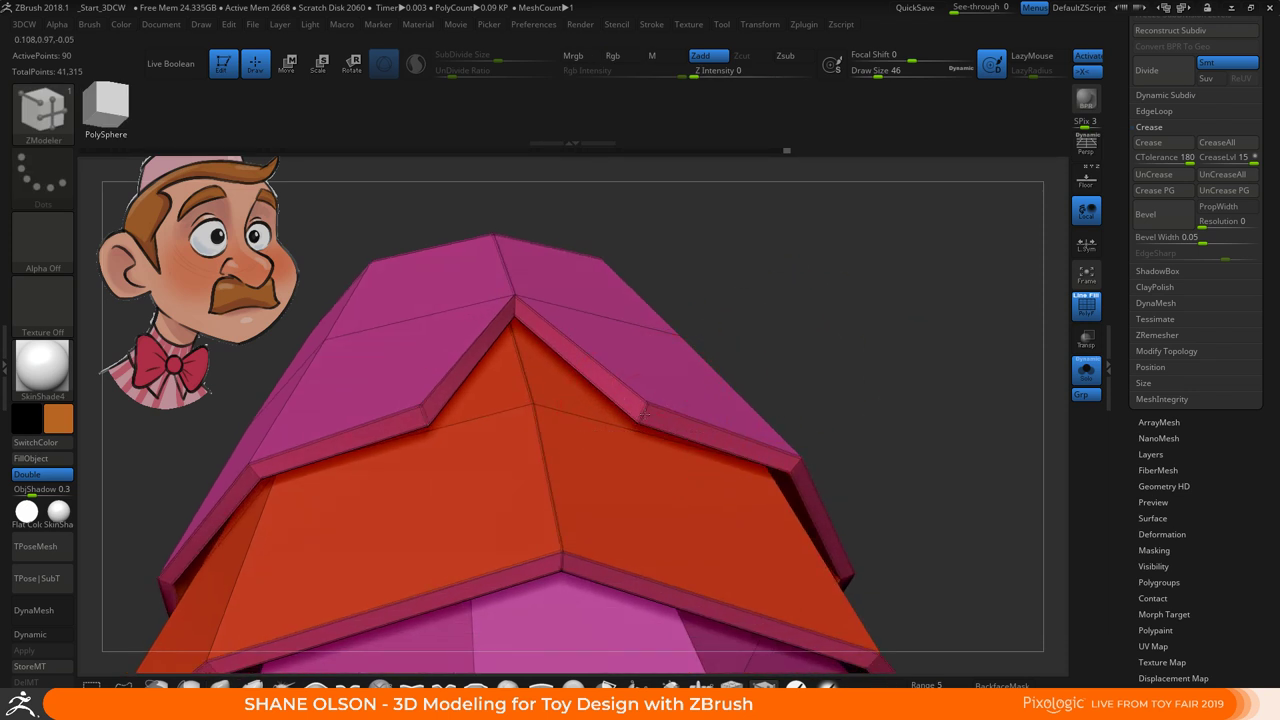
left_click_drag(840, 372, 840, 389)
left_click(660, 405)
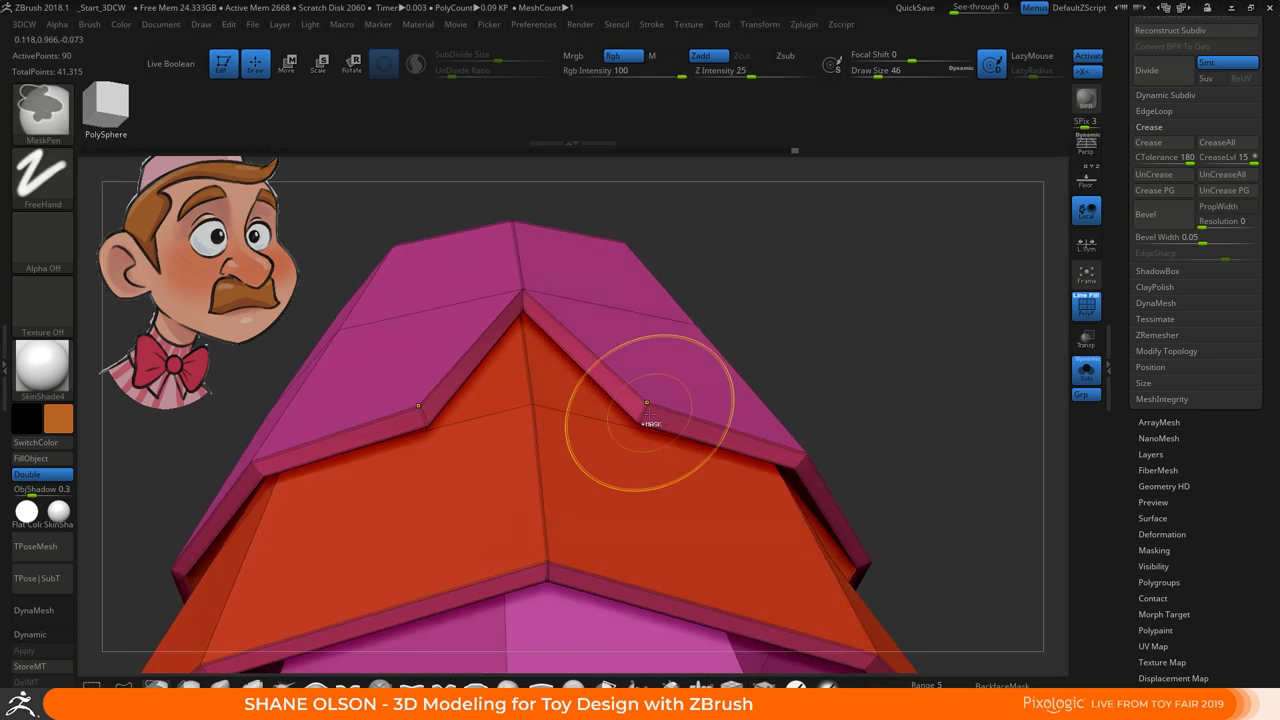
key("shift+d")
key("shift+d")
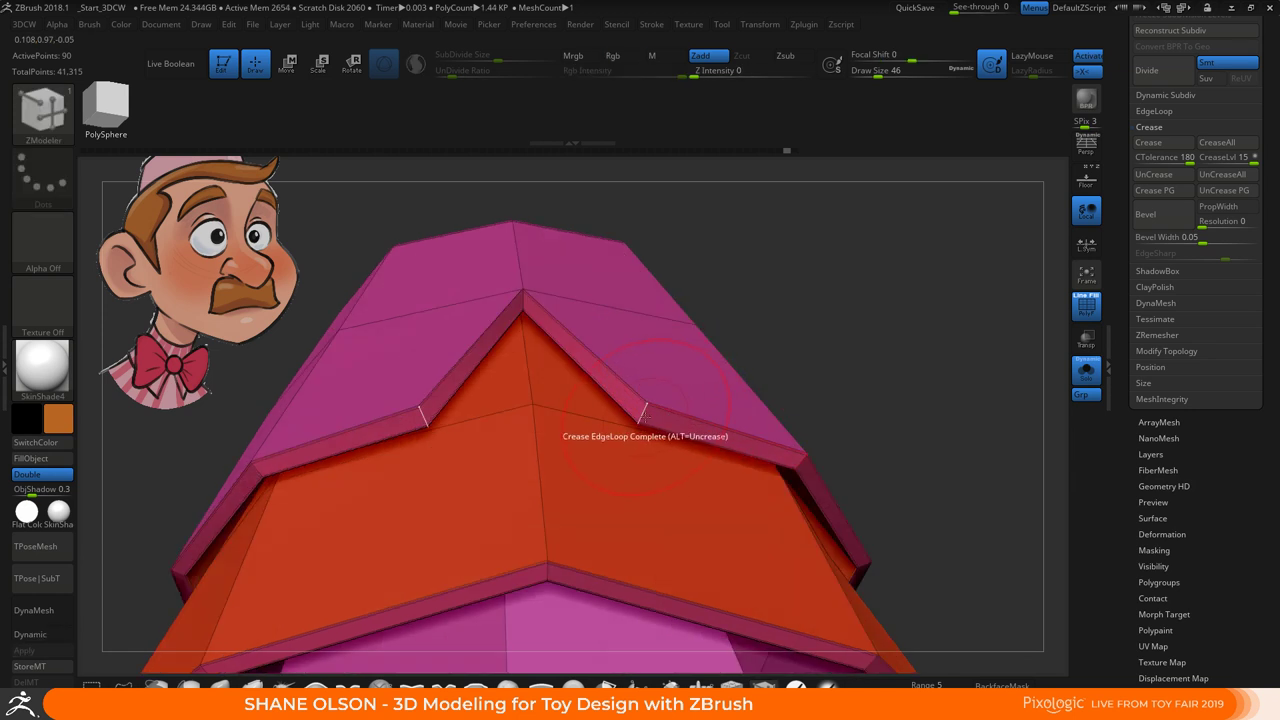
key("space")
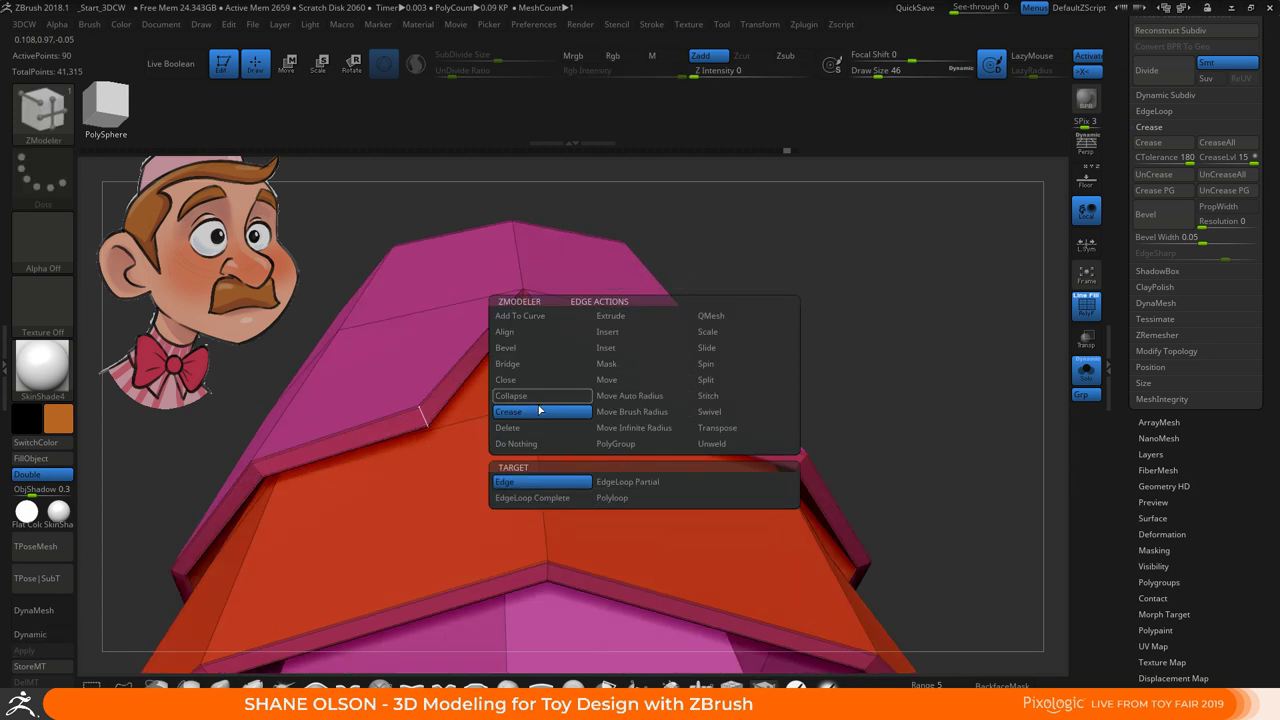
Crease the short thickness edges at the front corners of the collar flaps at draw size 22, checking with dynamic subdivision
key("shift+d")
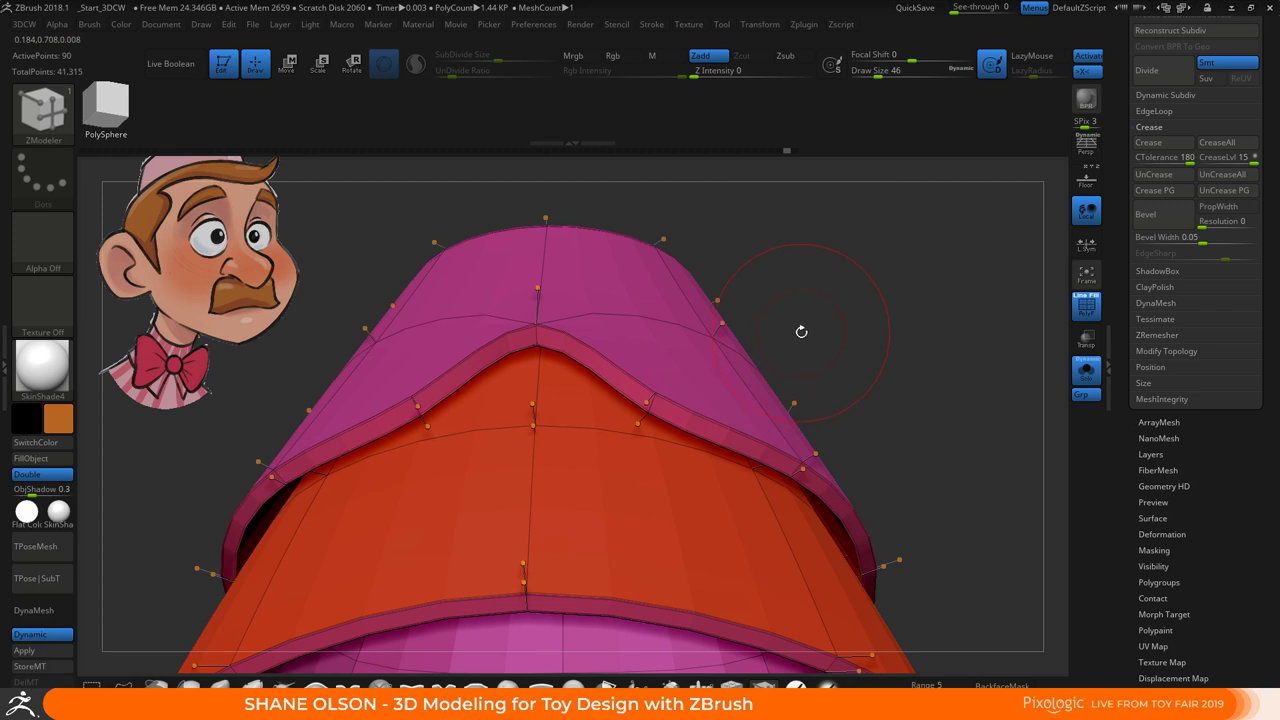
key("shift+d")
key("s")
left_click_drag(814, 341, 808, 340)
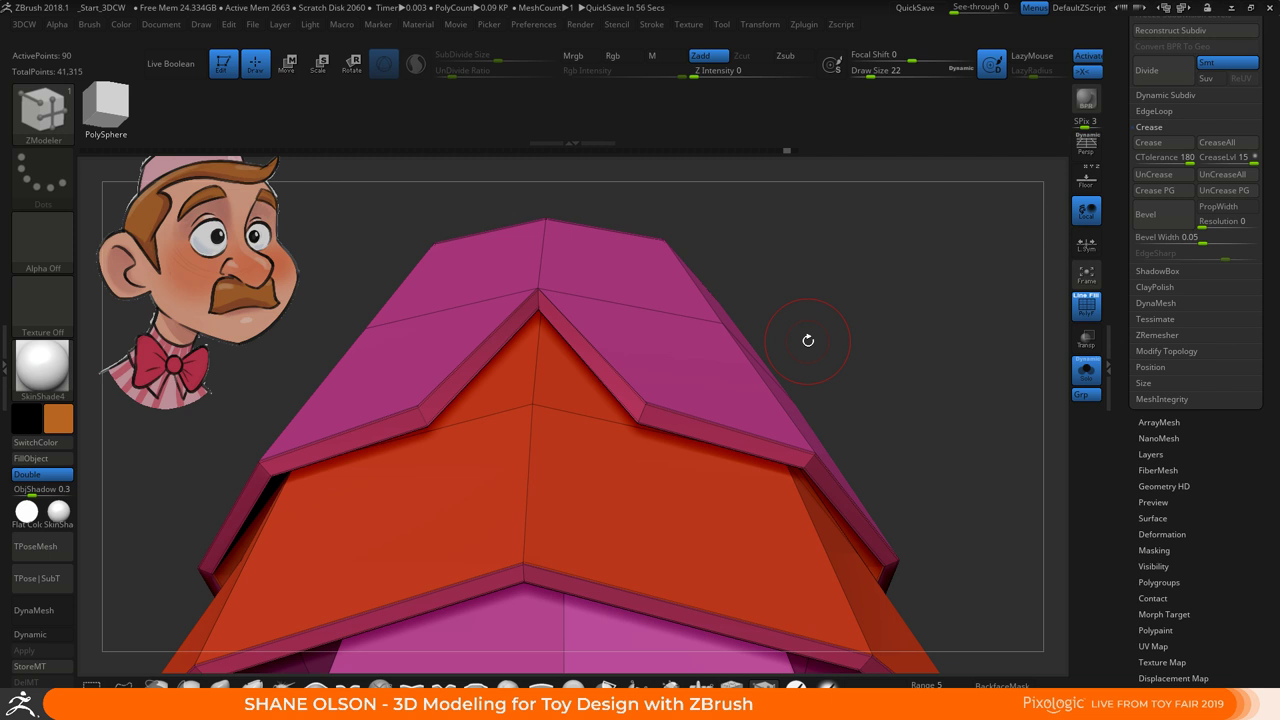
left_click_drag(802, 306, 826, 264)
left_click(646, 410)
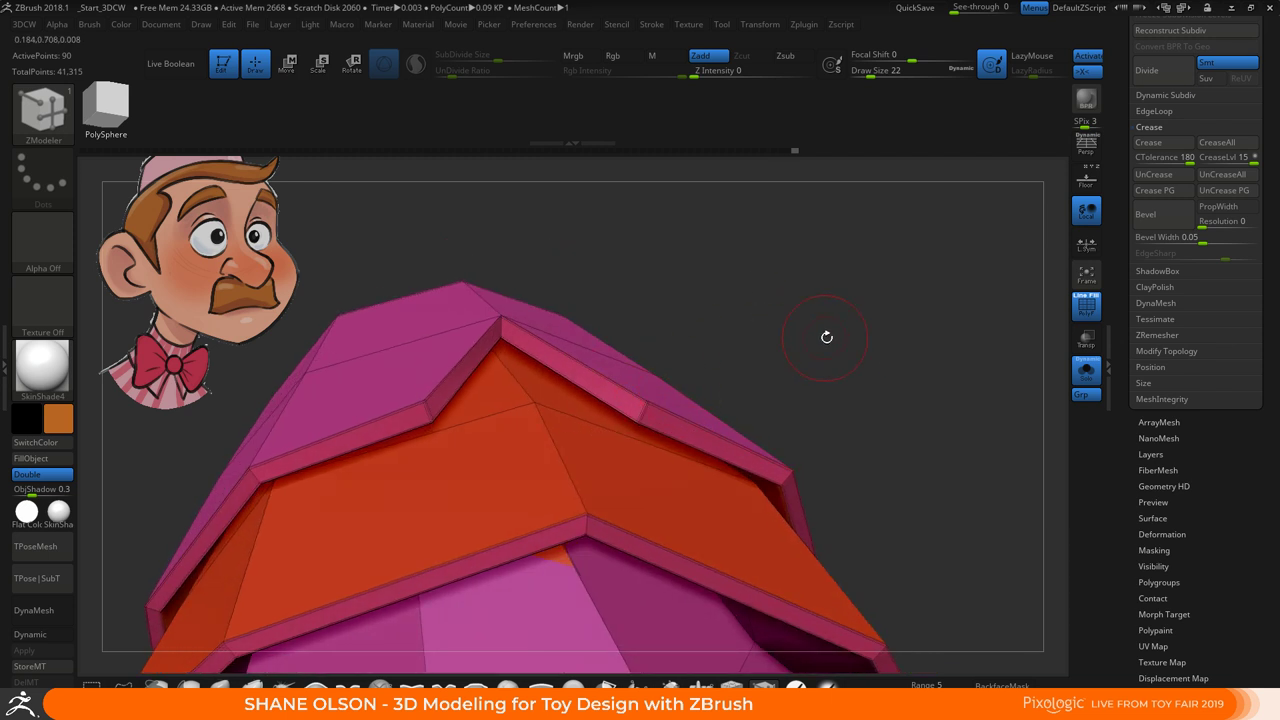
left_click_drag(827, 337, 822, 383)
key("d")
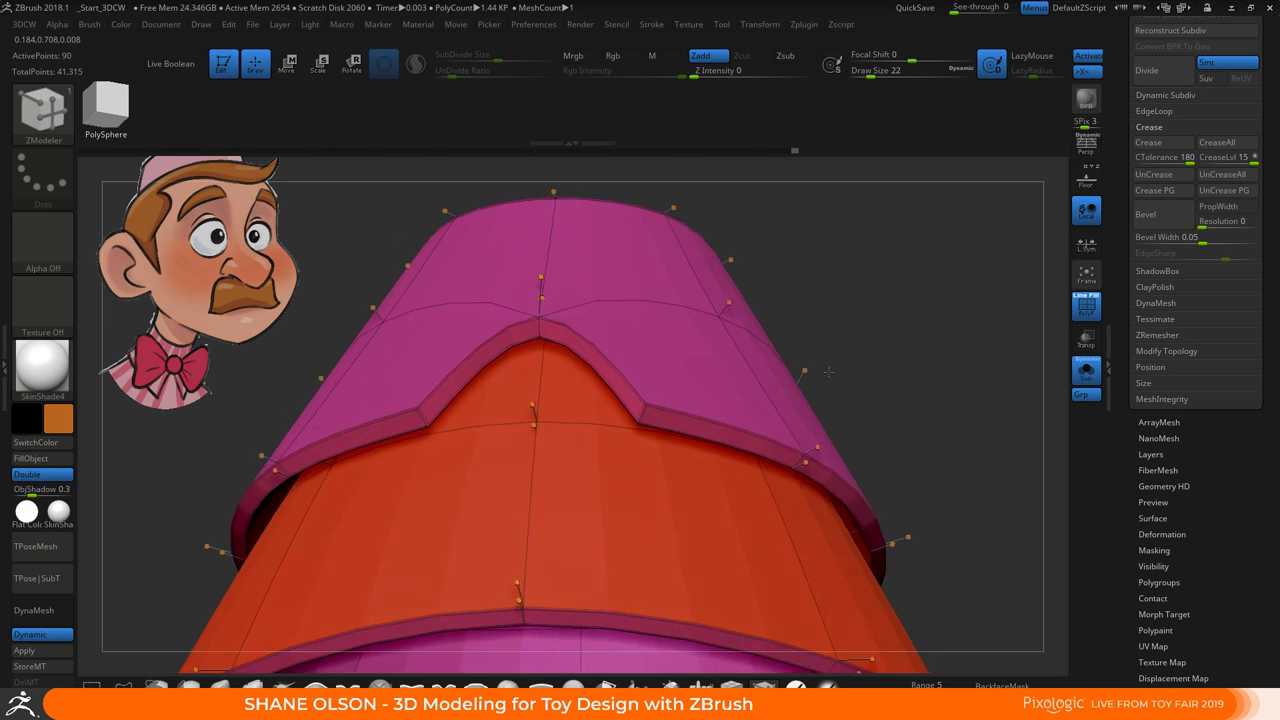
key("shift+d")
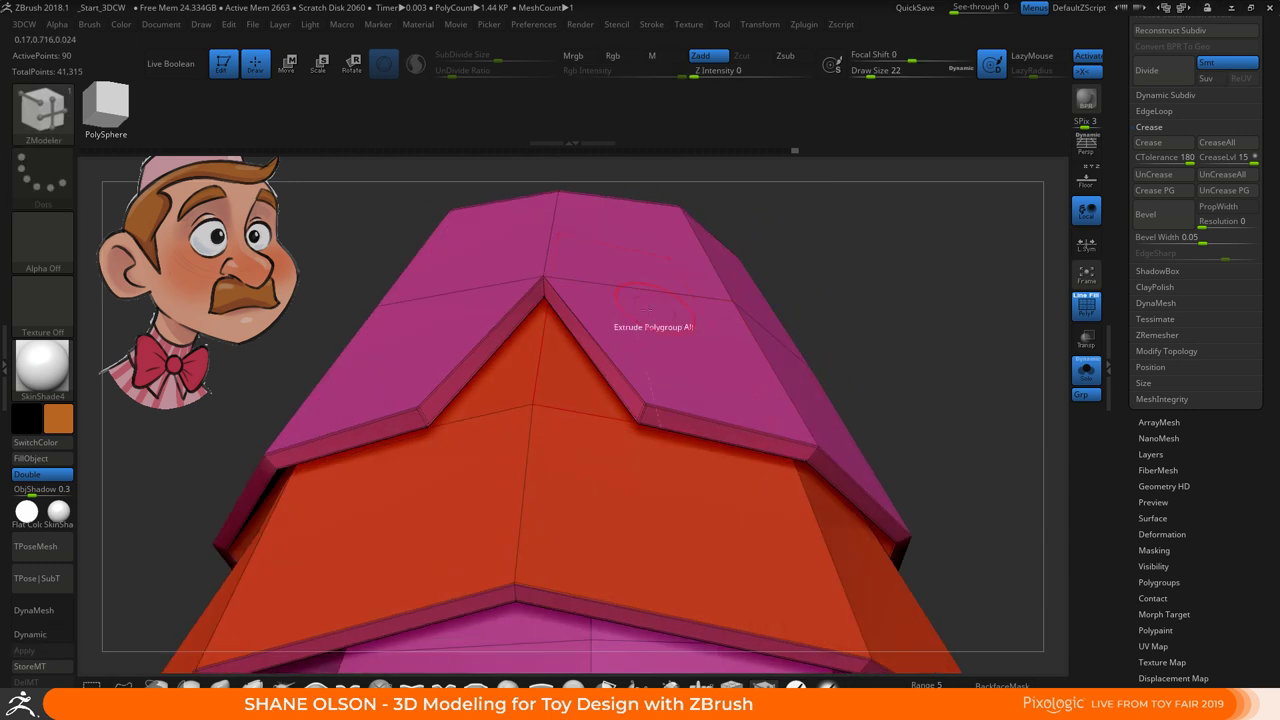
Adjust the front V opening of the upper collar layer with the Move brush at draw size 94, keeping dynamic subdivision on
key("d")
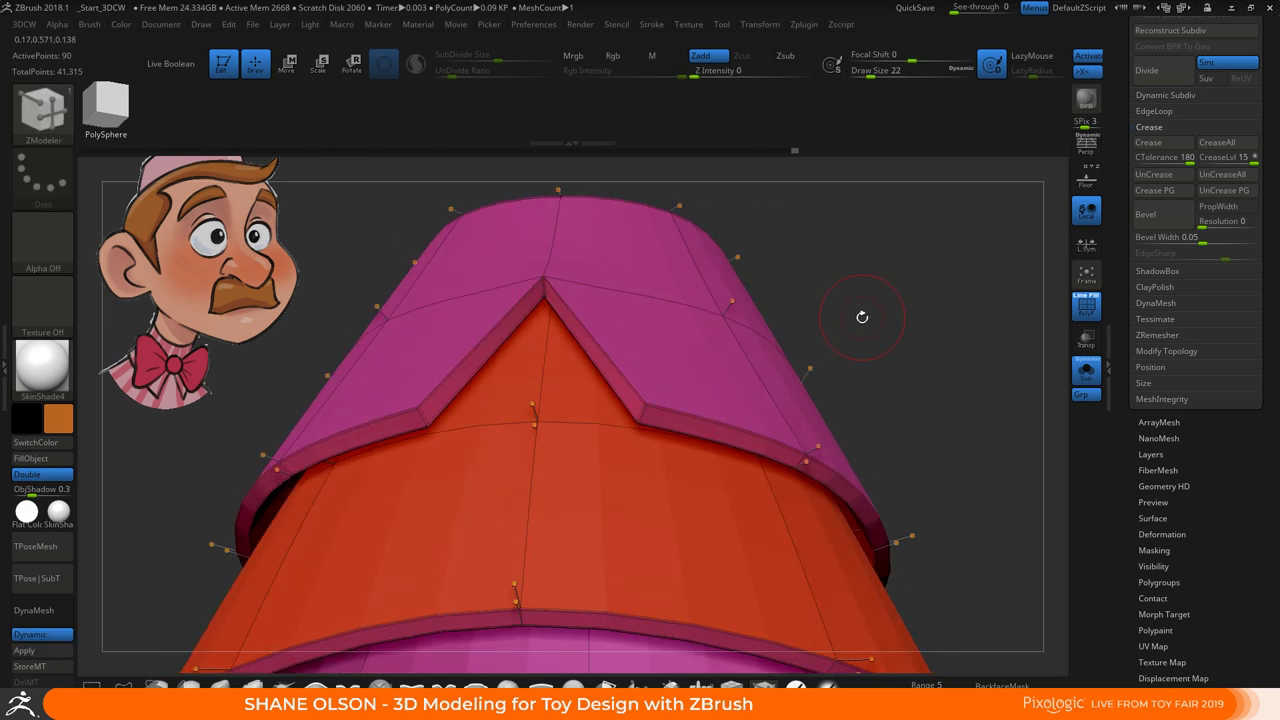
mouse_move(837, 285)
left_mouse_down()
mouse_move(858, 410)
mouse_move(808, 437)
mouse_move(800, 466)
mouse_move(837, 434)
mouse_move(797, 446)
left_mouse_up()
left_click(221, 685)
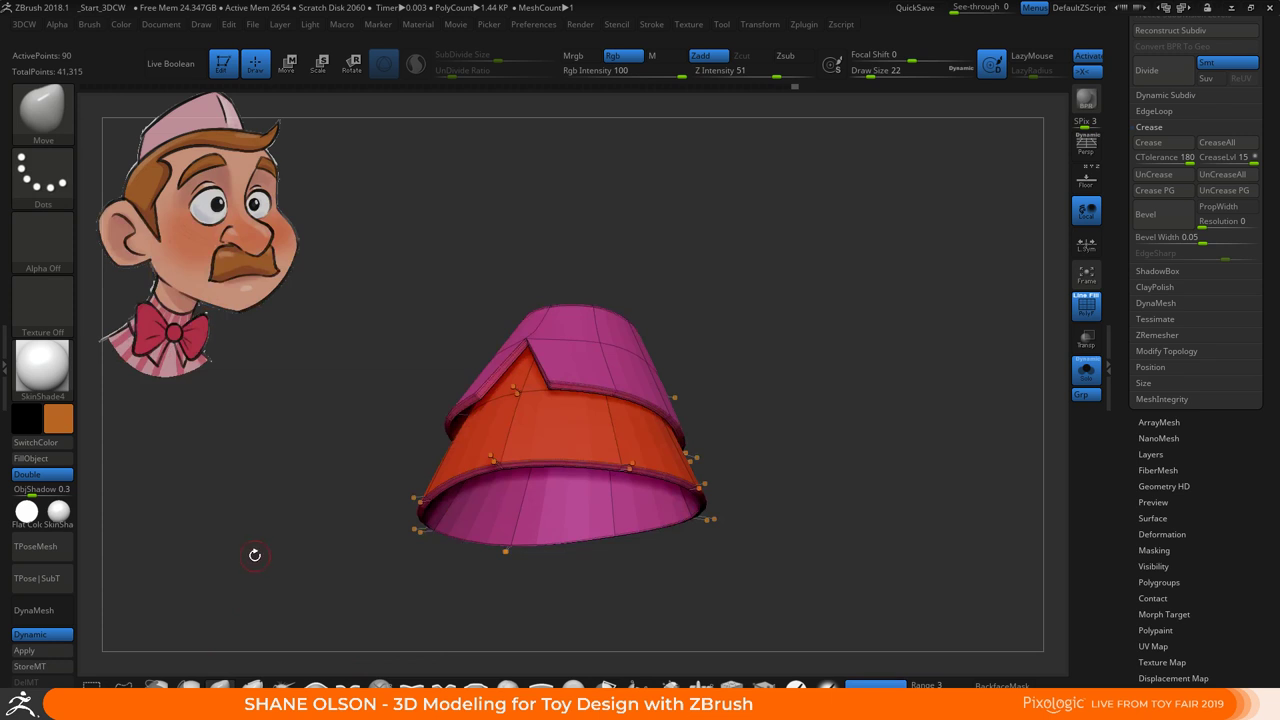
key("s")
left_click_drag(254, 559, 273, 562)
left_click_drag(535, 345, 539, 353)
mouse_move(405, 405)
left_mouse_down()
mouse_move(521, 415)
mouse_move(534, 428)
mouse_move(420, 419)
mouse_move(451, 424)
left_mouse_up()
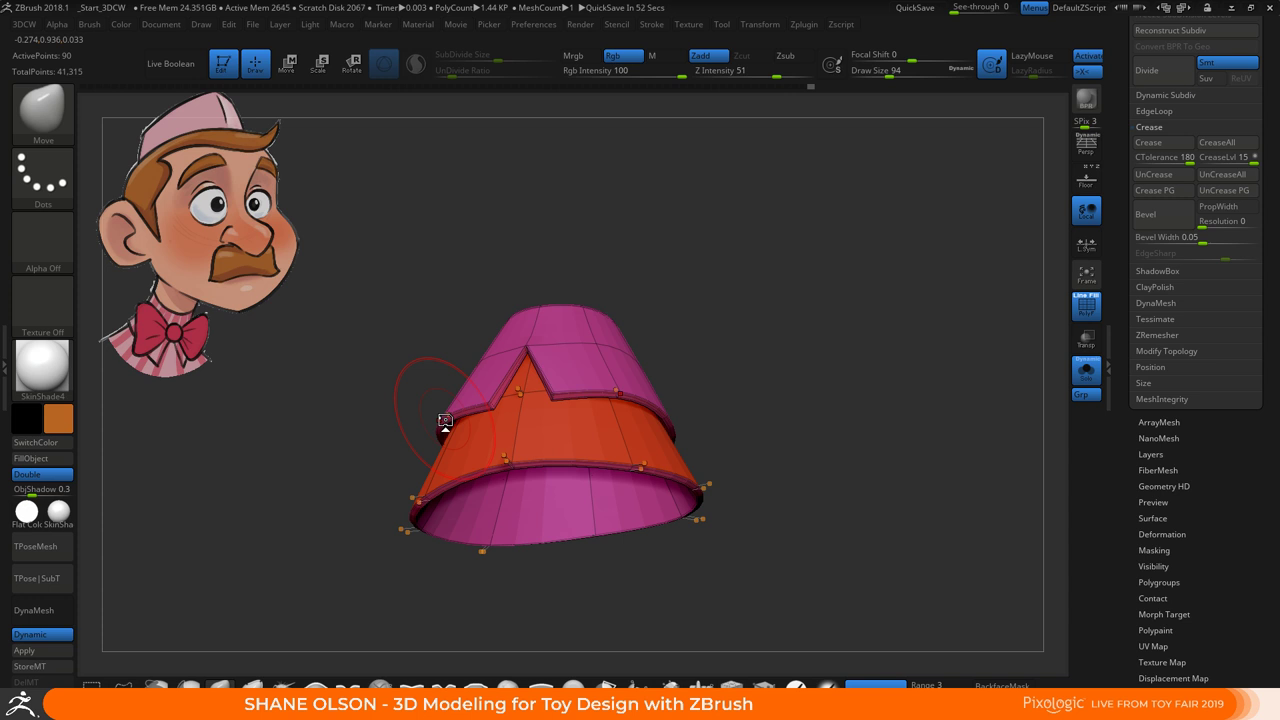
Reduce the draw size to 59 and examine the layered collar from below and the side, turning dynamic subdivision off
left_click_drag(778, 413, 792, 353)
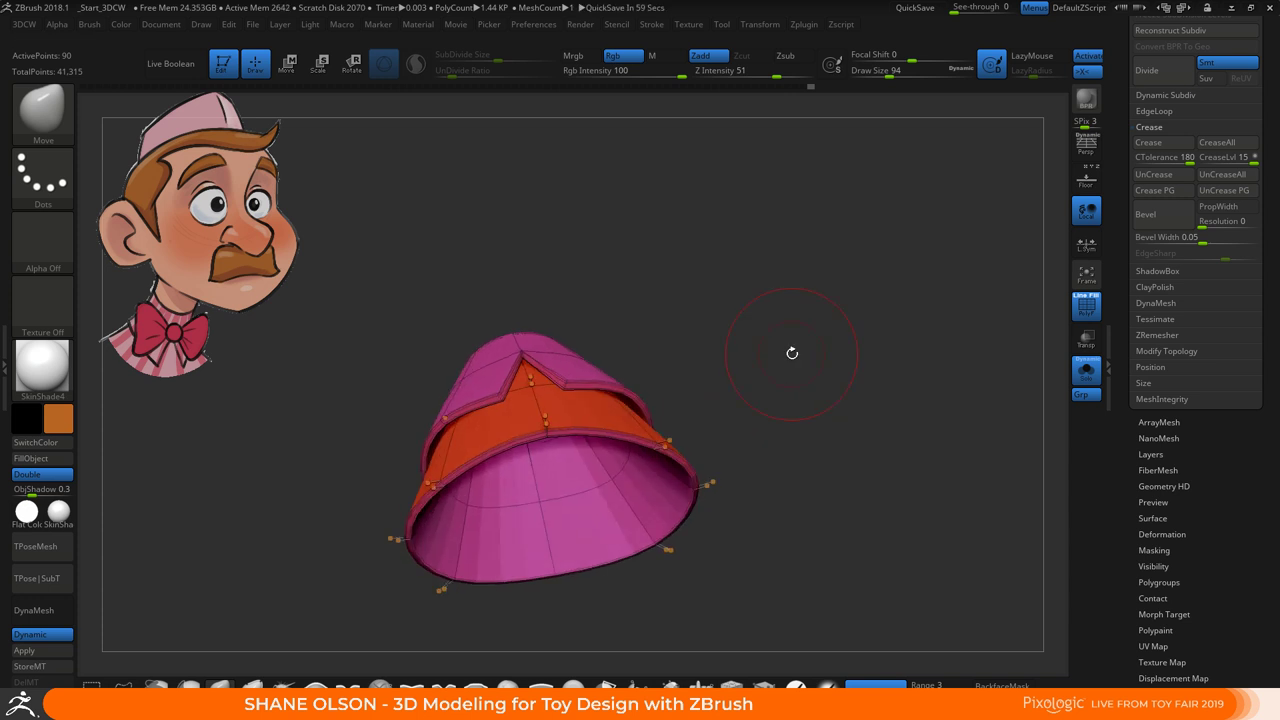
left_click_drag(730, 374, 715, 358)
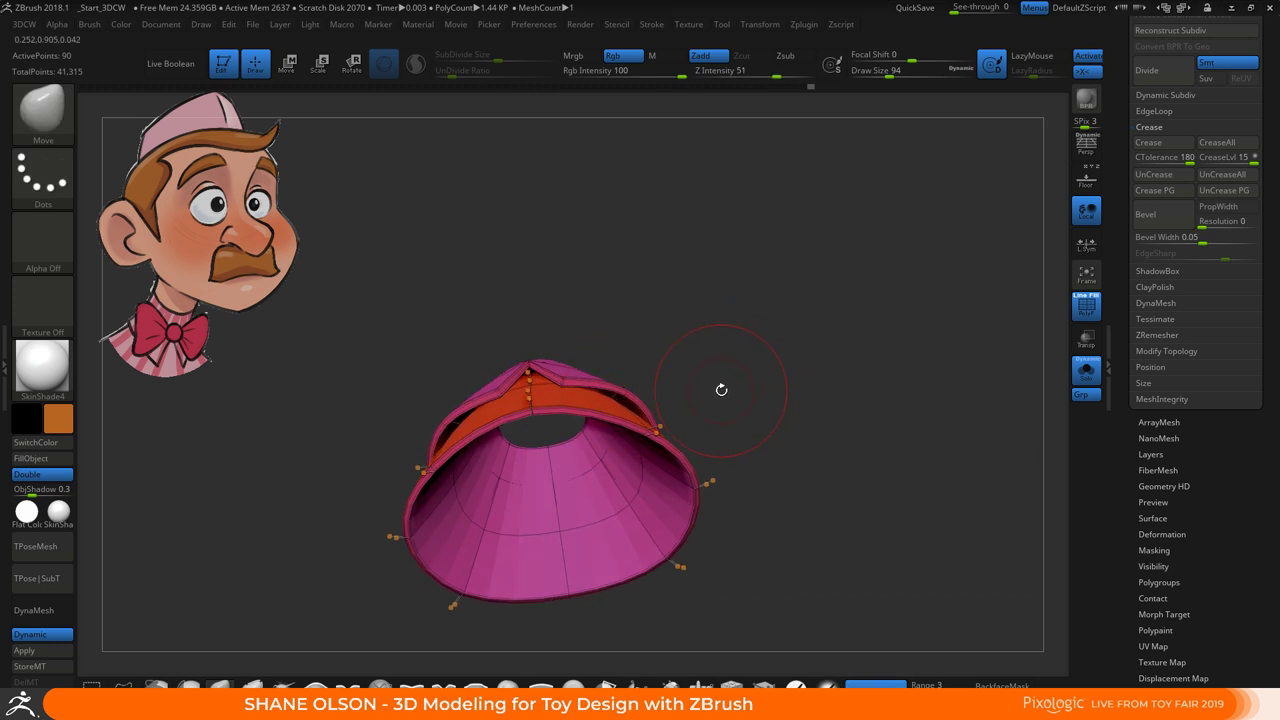
left_click_drag(722, 382, 717, 451, "alt")
key("s")
left_click_drag(722, 376, 694, 380)
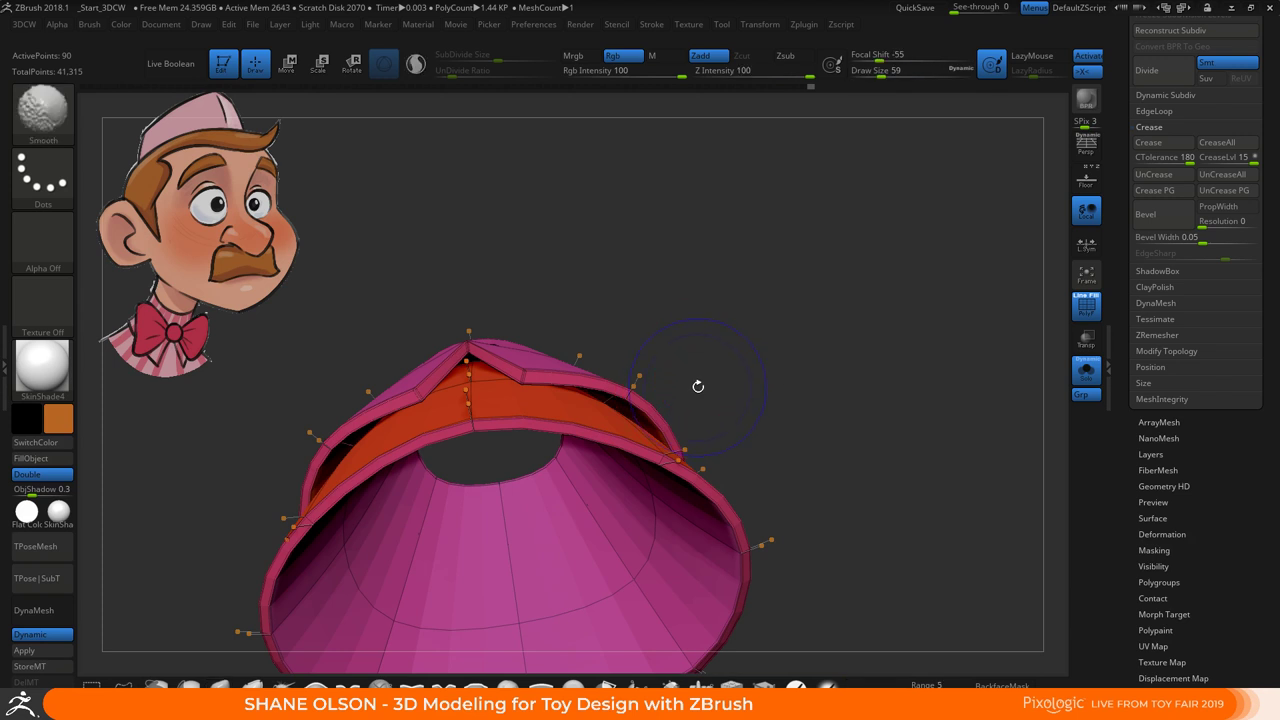
key("shift+d")
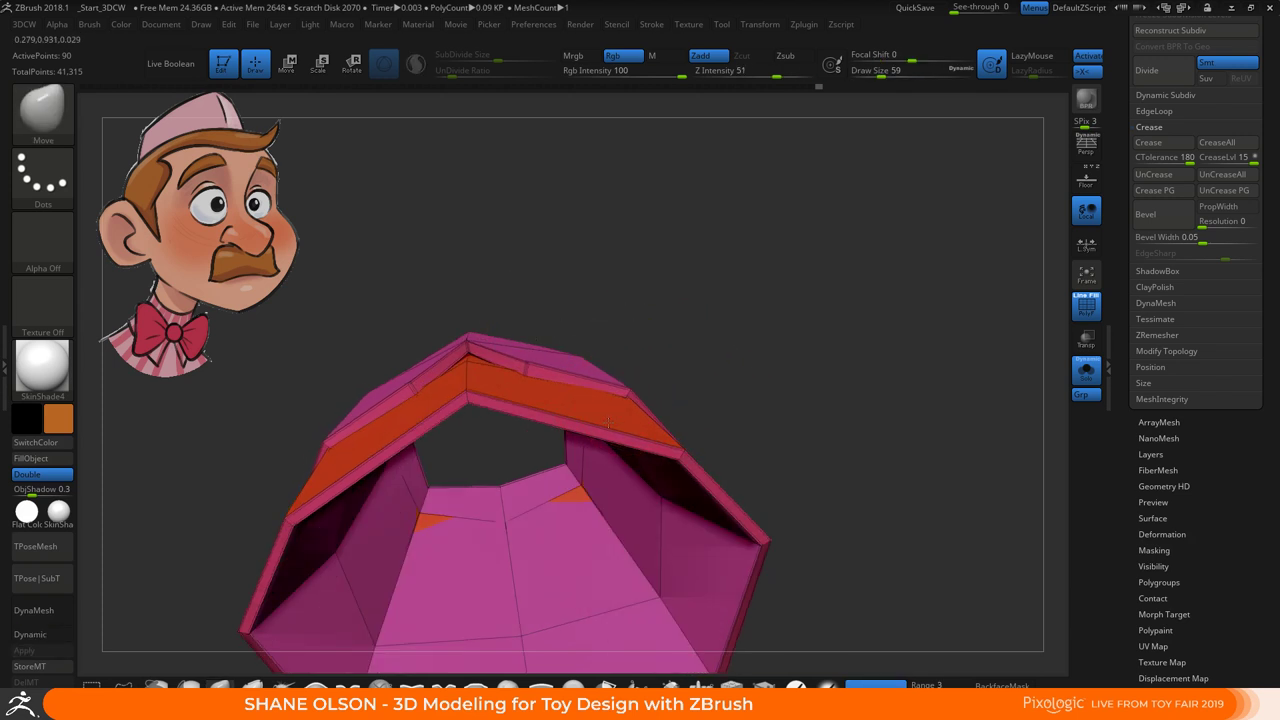
left_click_drag(751, 408, 671, 372)
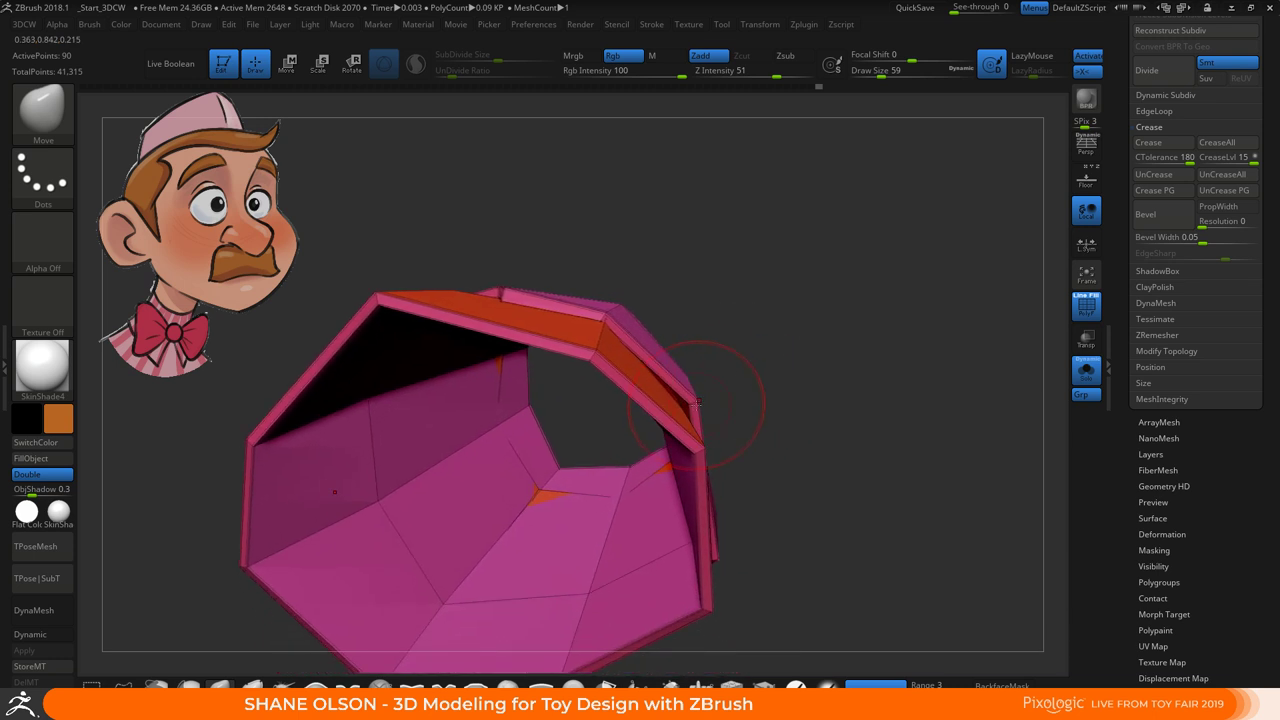
left_click_drag(774, 417, 798, 372)
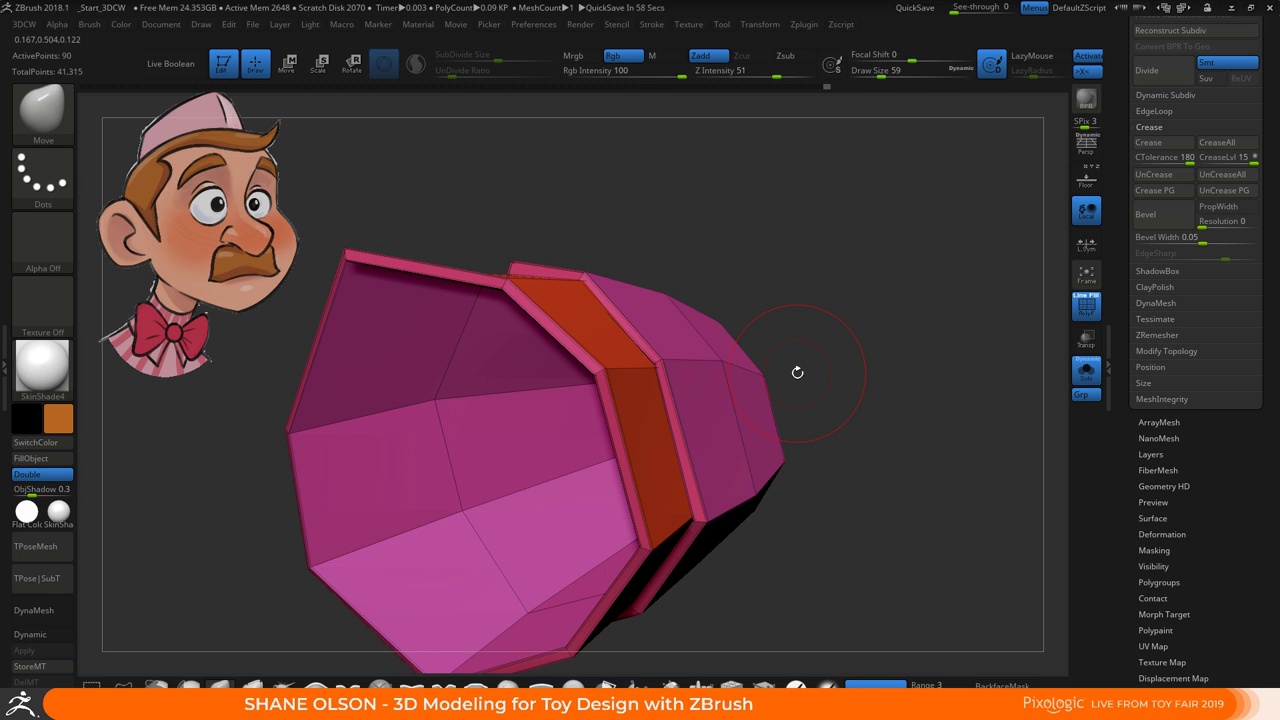
left_click_drag(762, 512, 795, 470)
left_click_drag(806, 517, 797, 379)
Move the peak of the front V opening against the lower layer with dynamic subdivision on, and check the collar without wireframe
key("d")
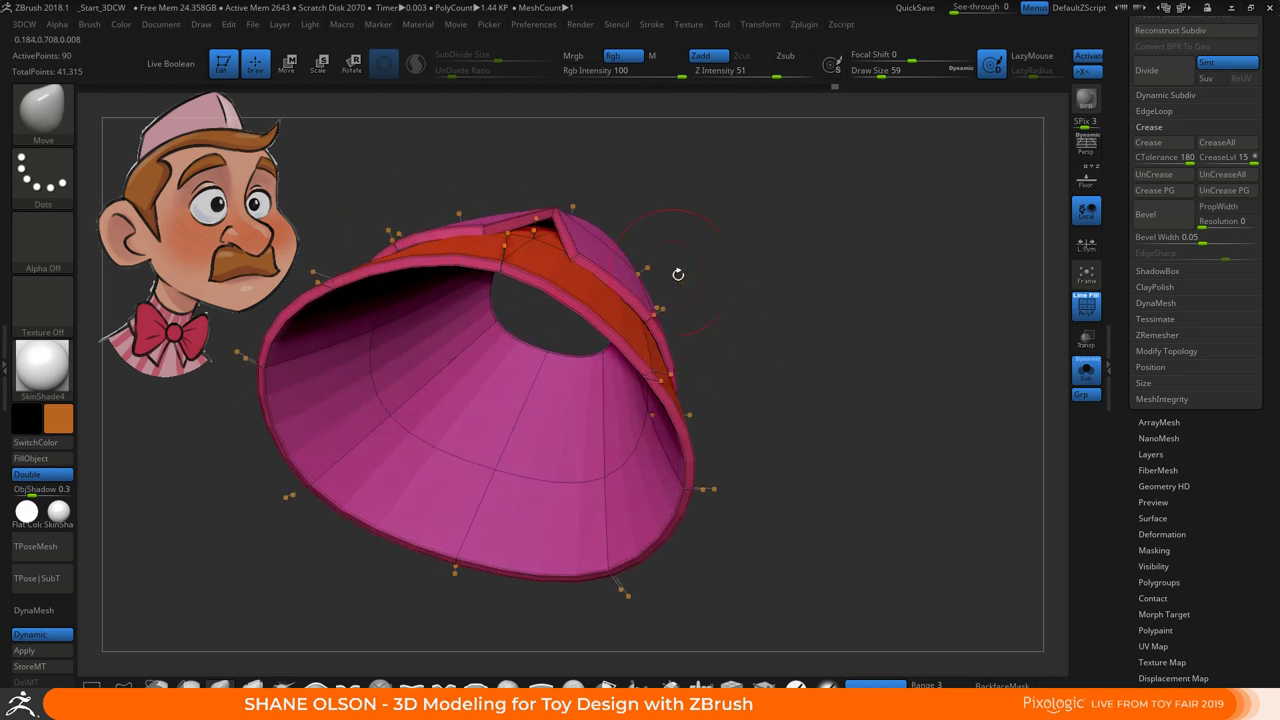
left_click_drag(552, 220, 550, 234)
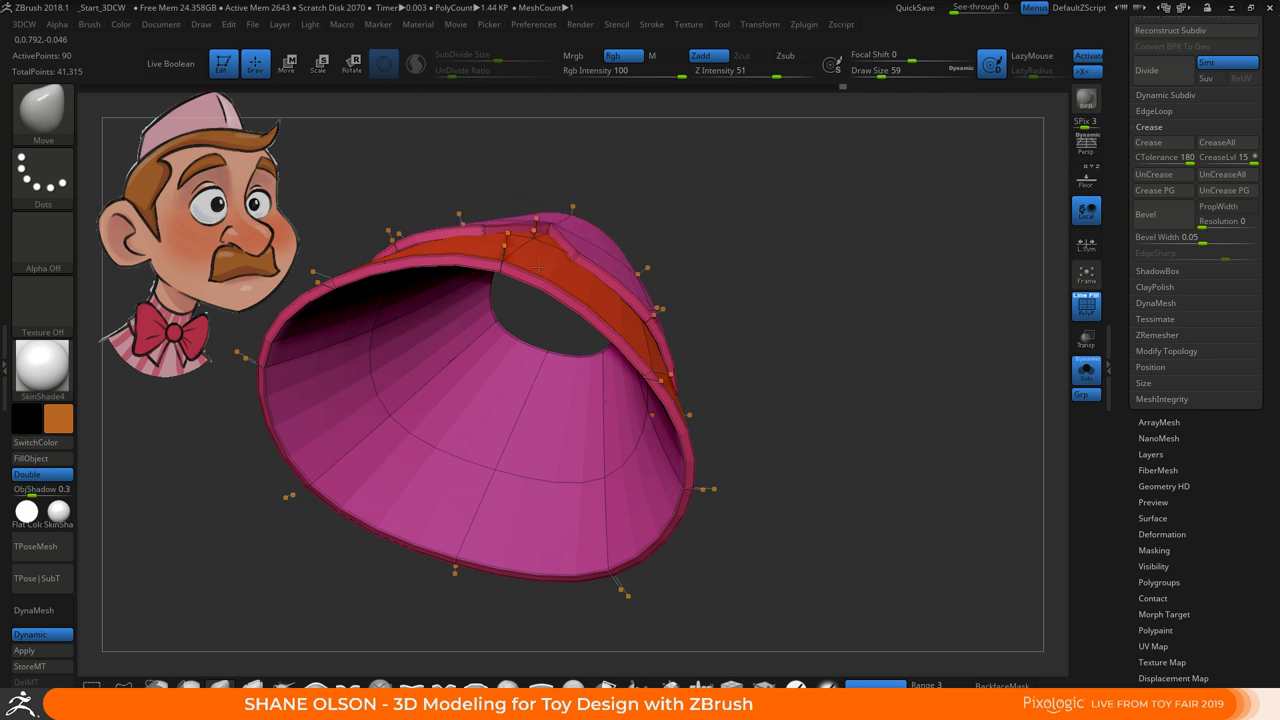
left_click_drag(717, 278, 663, 248)
mouse_move(757, 214)
left_mouse_down()
mouse_move(800, 301)
mouse_move(797, 320)
mouse_move(763, 317)
mouse_move(785, 400)
mouse_move(755, 479)
left_mouse_up()
key("shift+f")
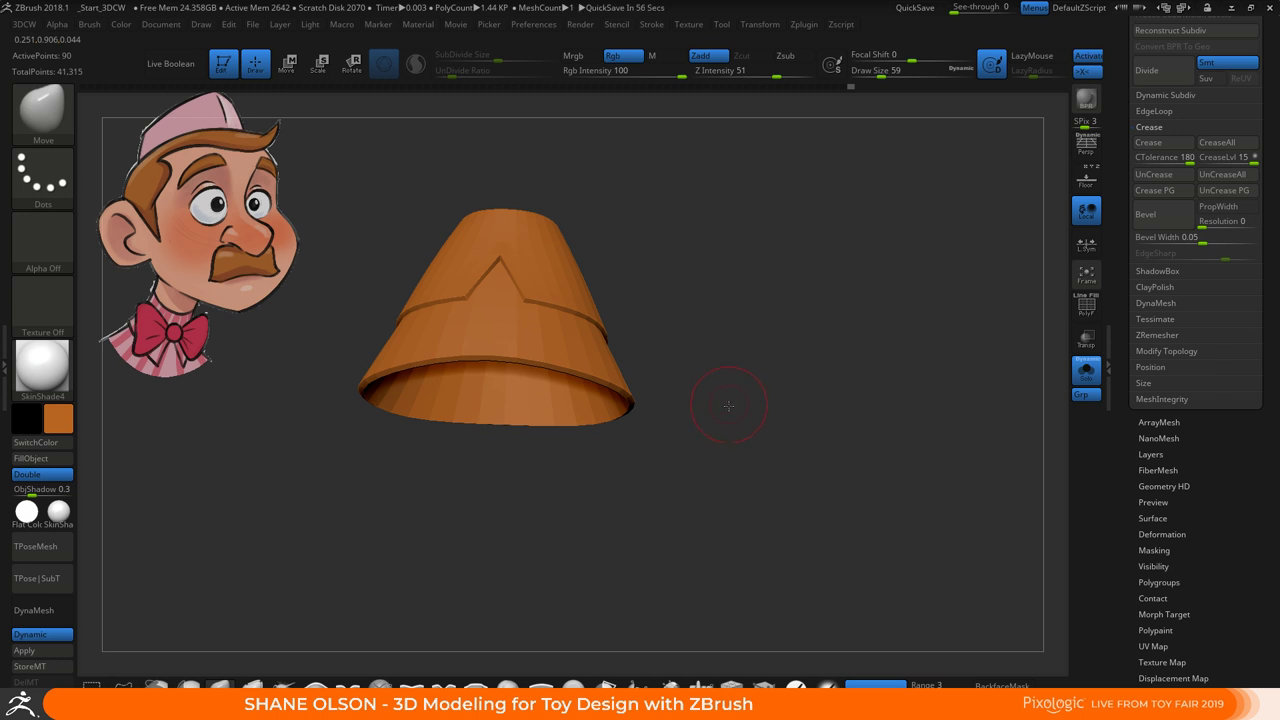
left_click_drag(728, 400, 714, 563)
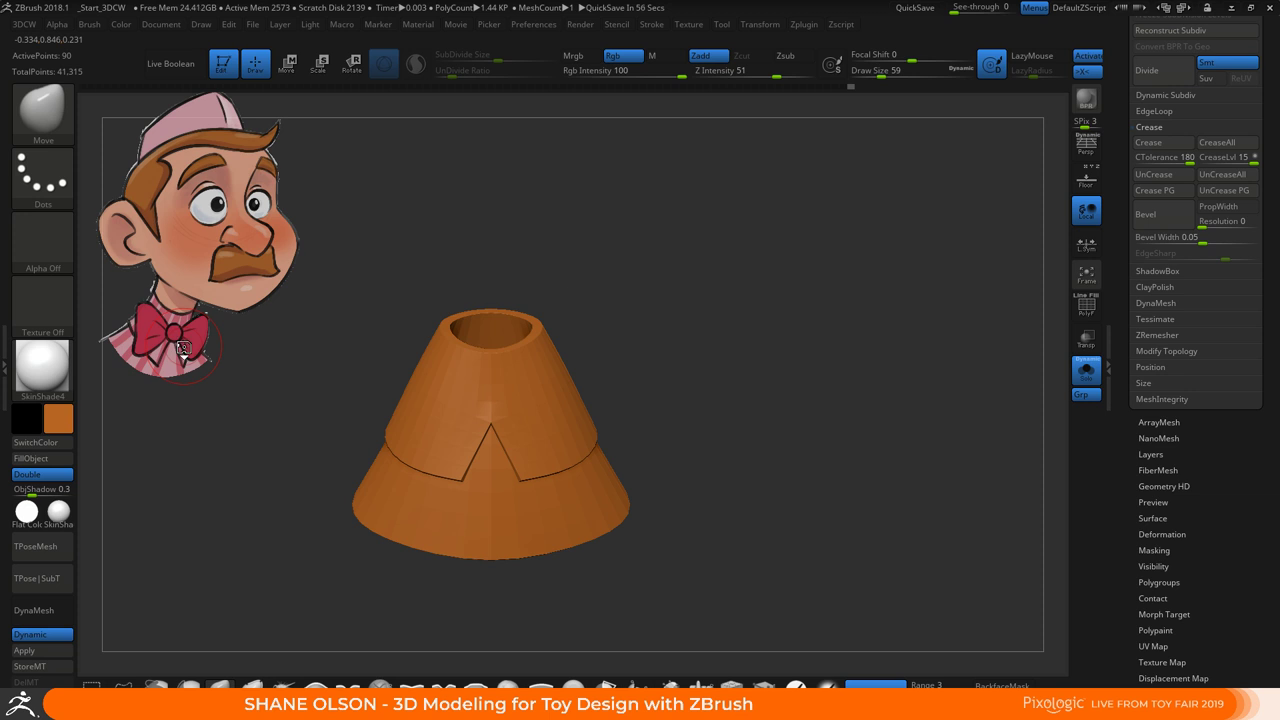
Sample the shirt's light pink from the Spotlight reference image and fill the whole collar with it
key("shift+z")
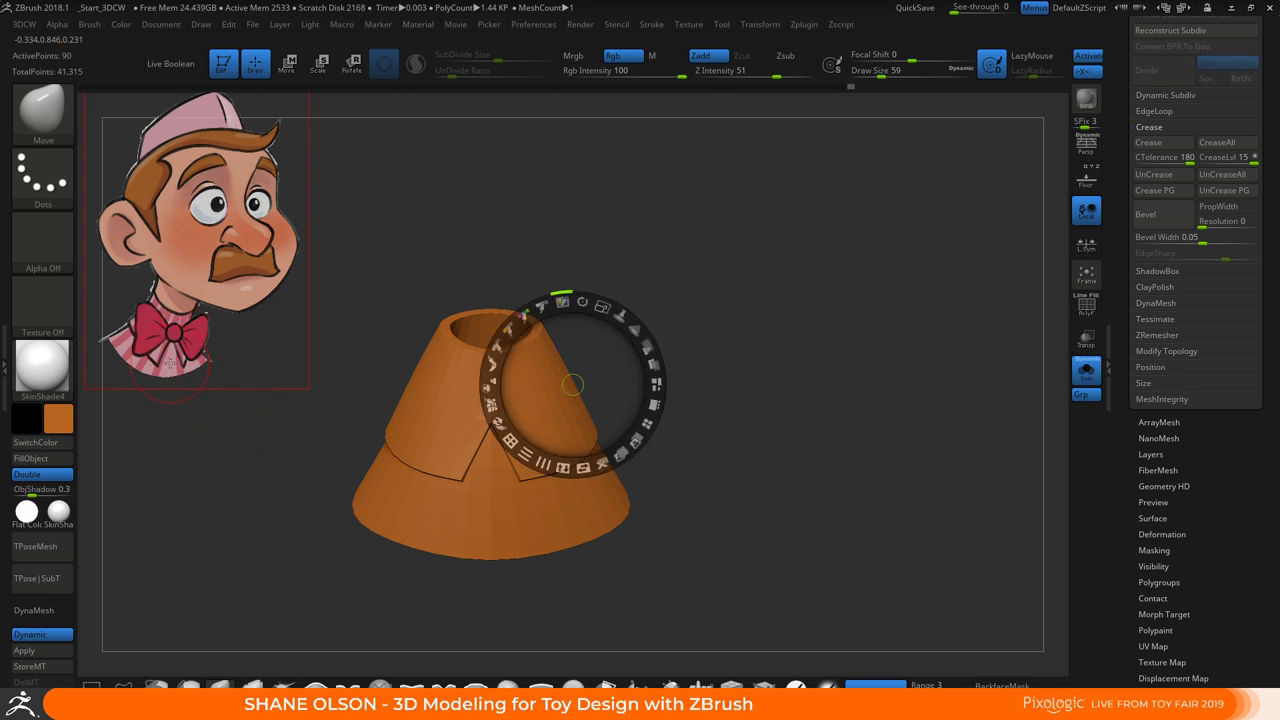
key("c")
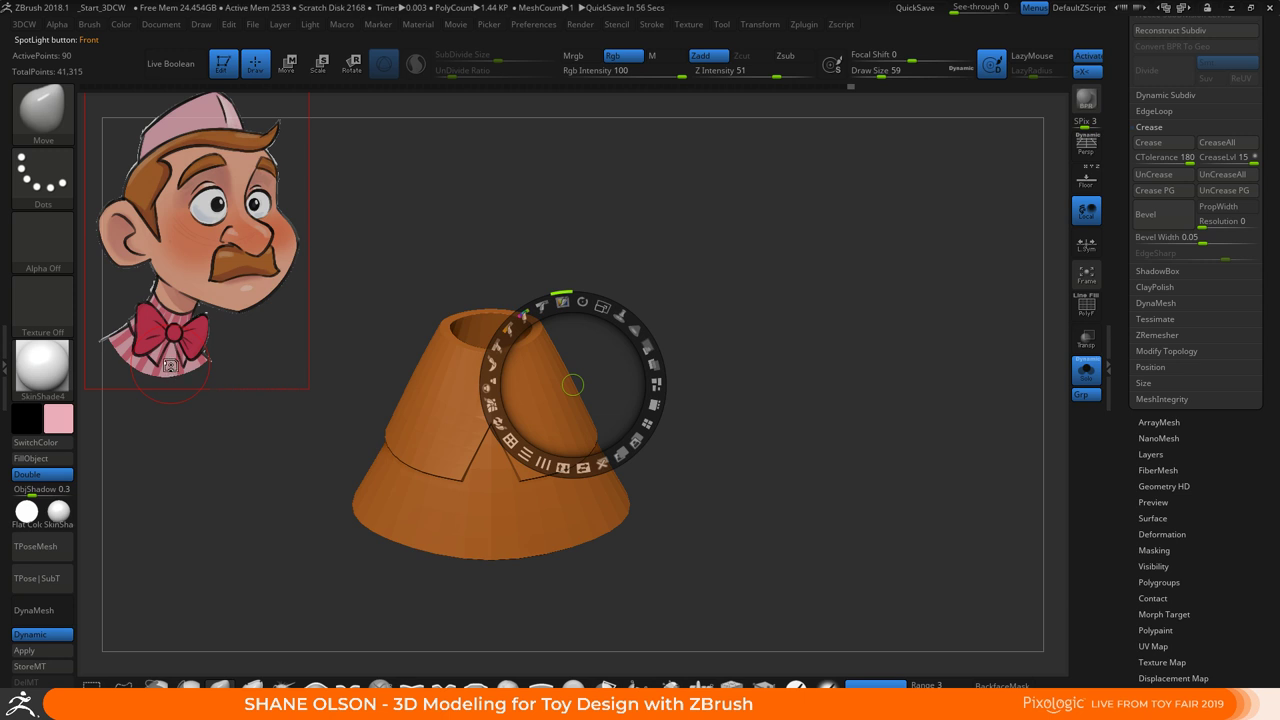
left_click_drag(572, 384, 416, 276)
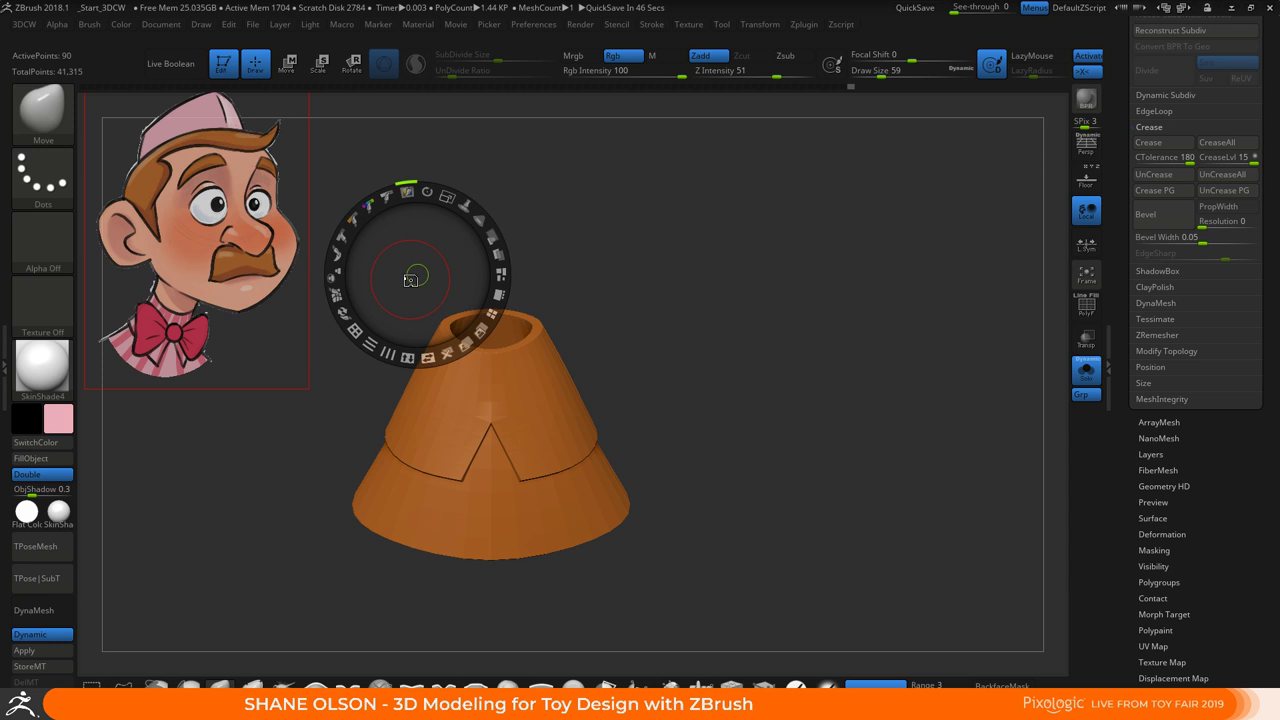
left_click_drag(410, 280, 392, 249)
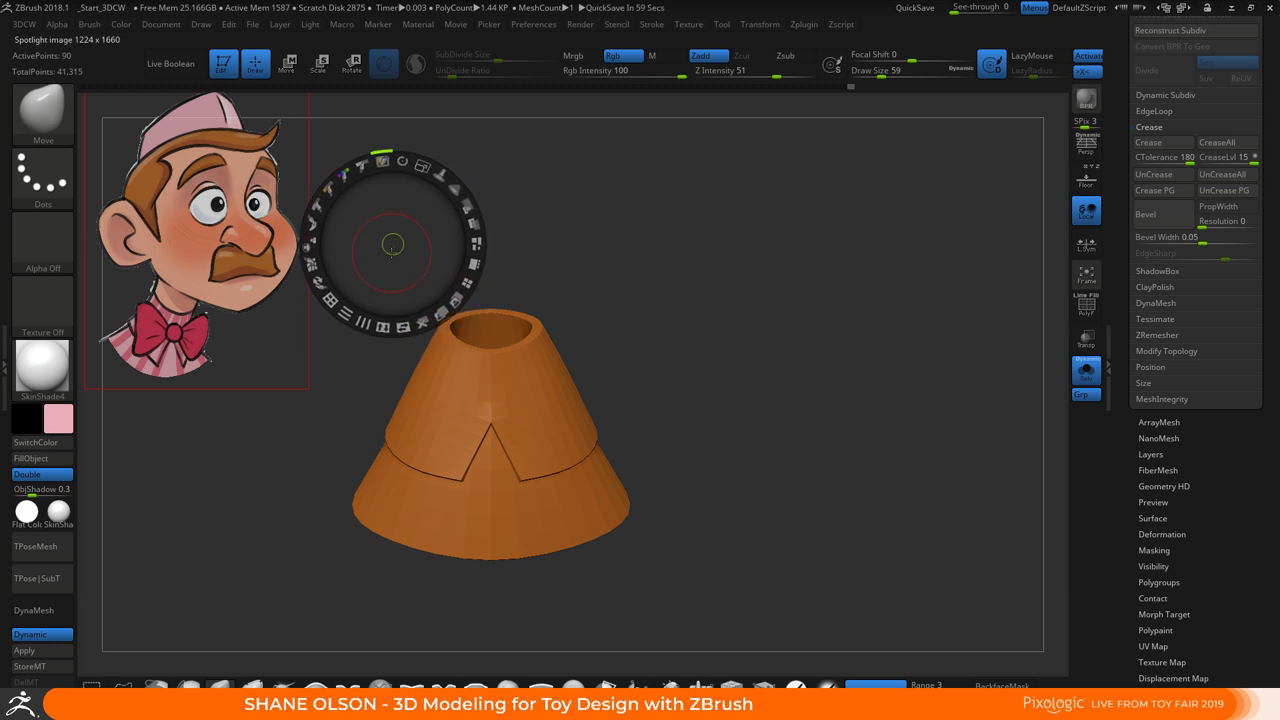
left_click_drag(393, 246, 383, 243)
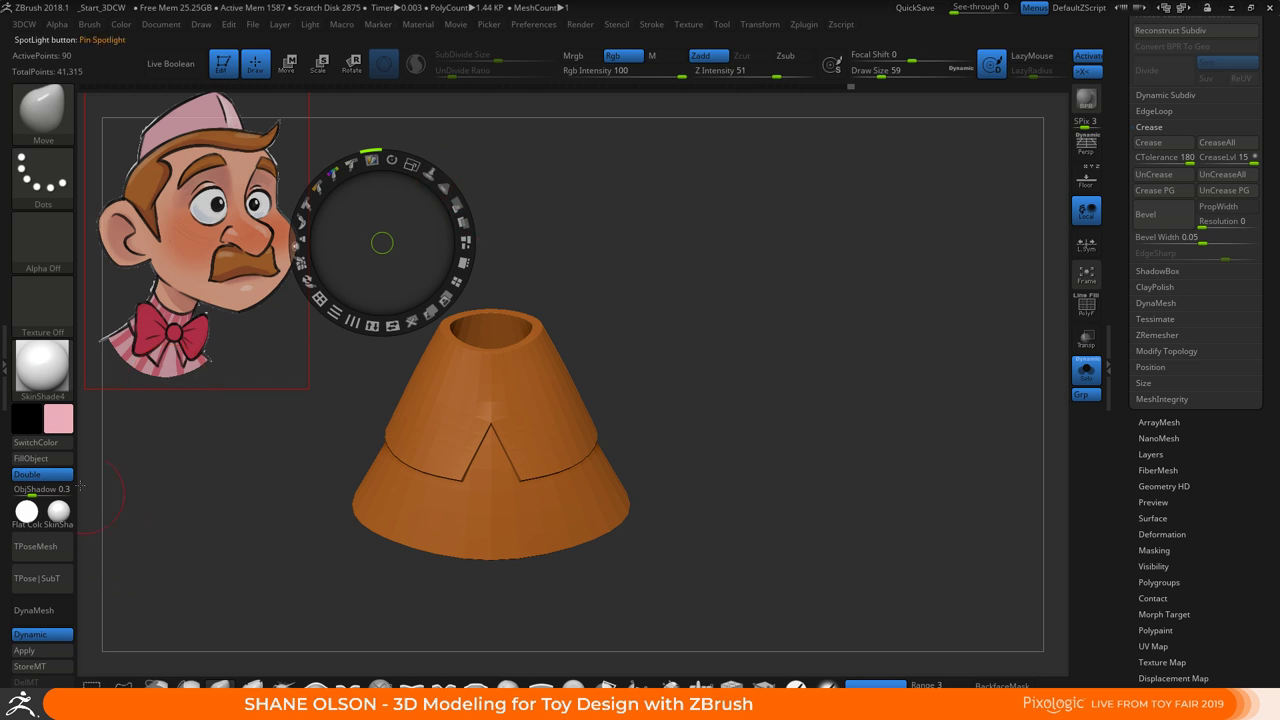
left_click(31, 458)
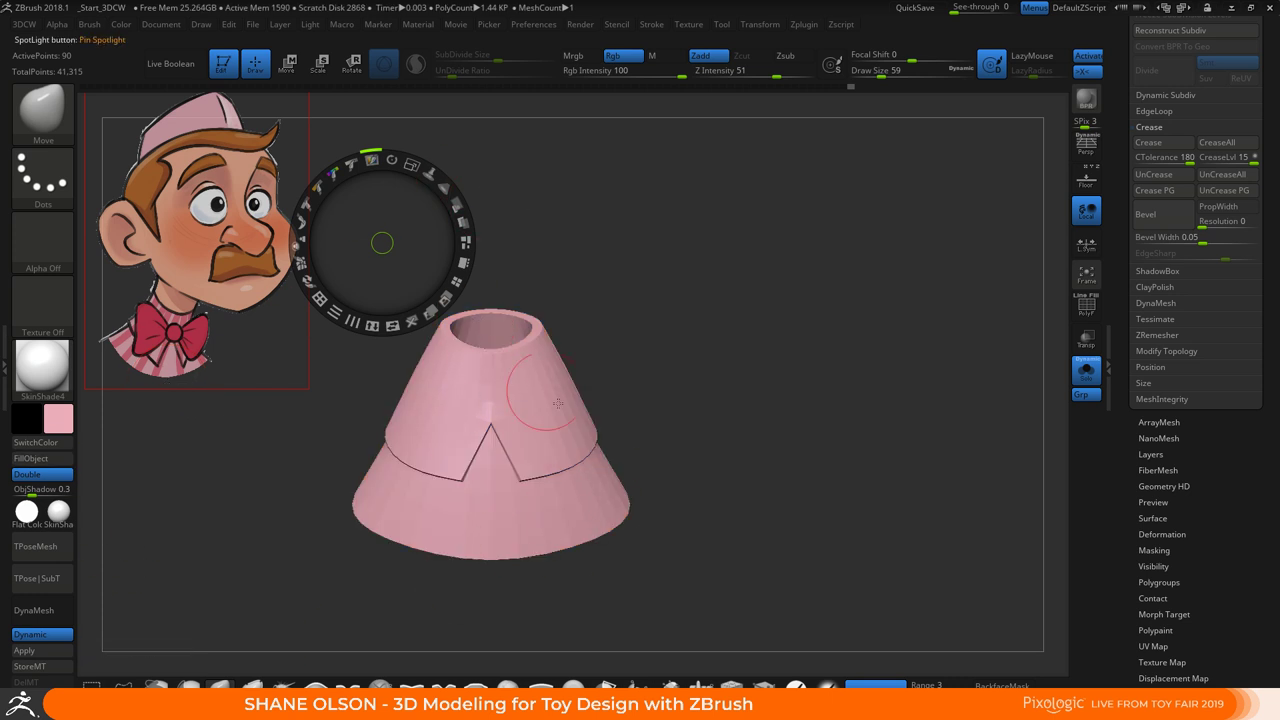
key("z")
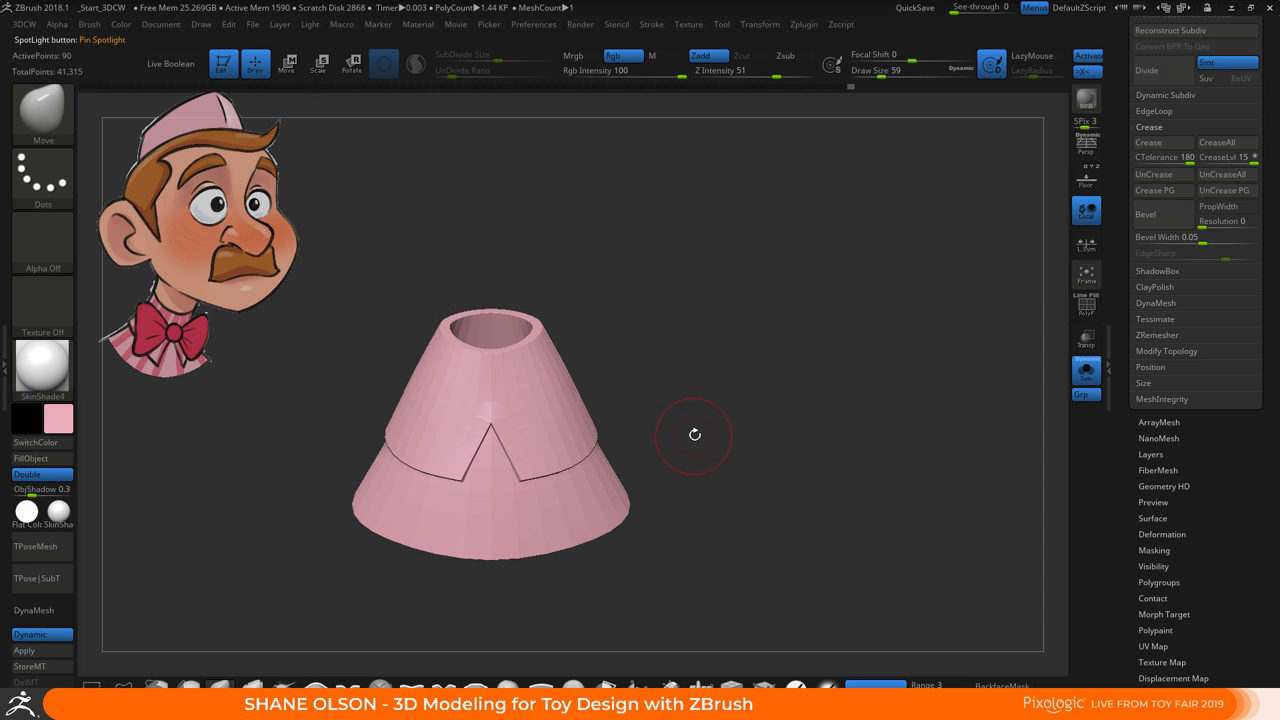
Show the collar's wireframe and apply its dynamic subdivision to the mesh, with the draw size set to 172
mouse_move(694, 434)
left_mouse_down()
mouse_move(675, 399)
mouse_move(691, 474)
mouse_move(693, 447)
left_mouse_up()
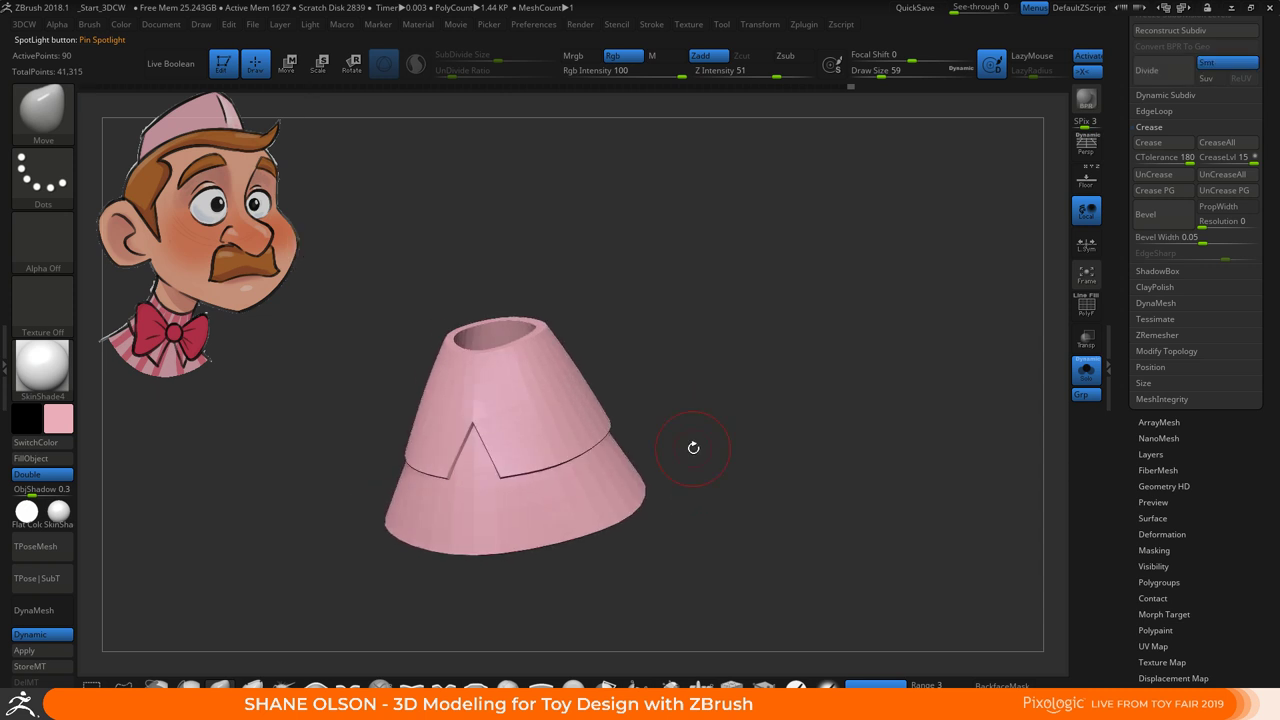
left_click_drag(730, 386, 774, 436, "alt")
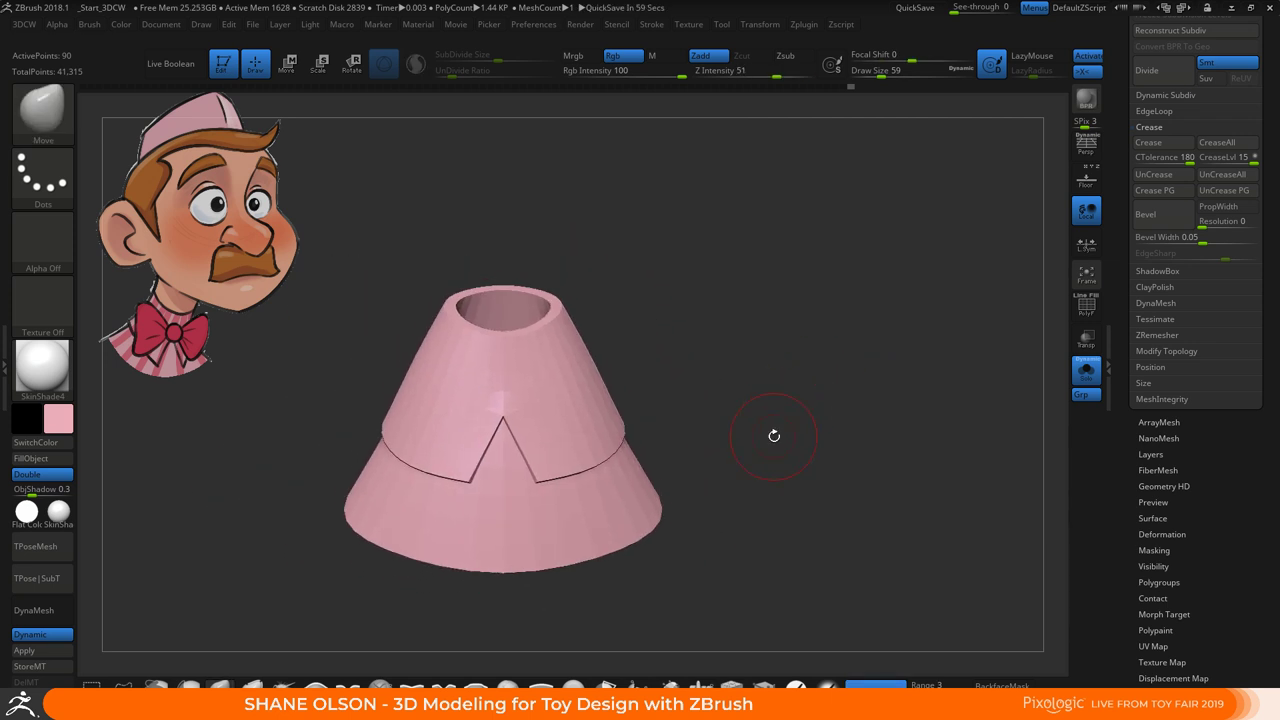
key("s")
left_click_drag(234, 531, 256, 532)
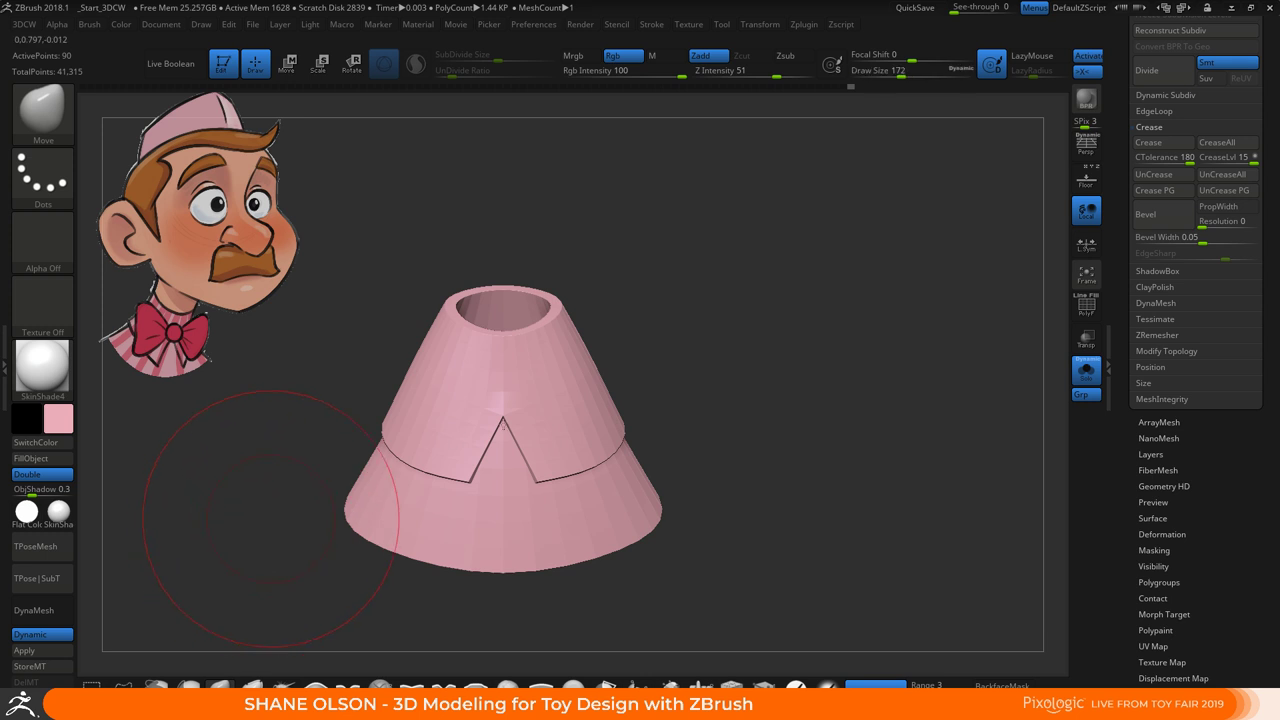
key("shift+f")
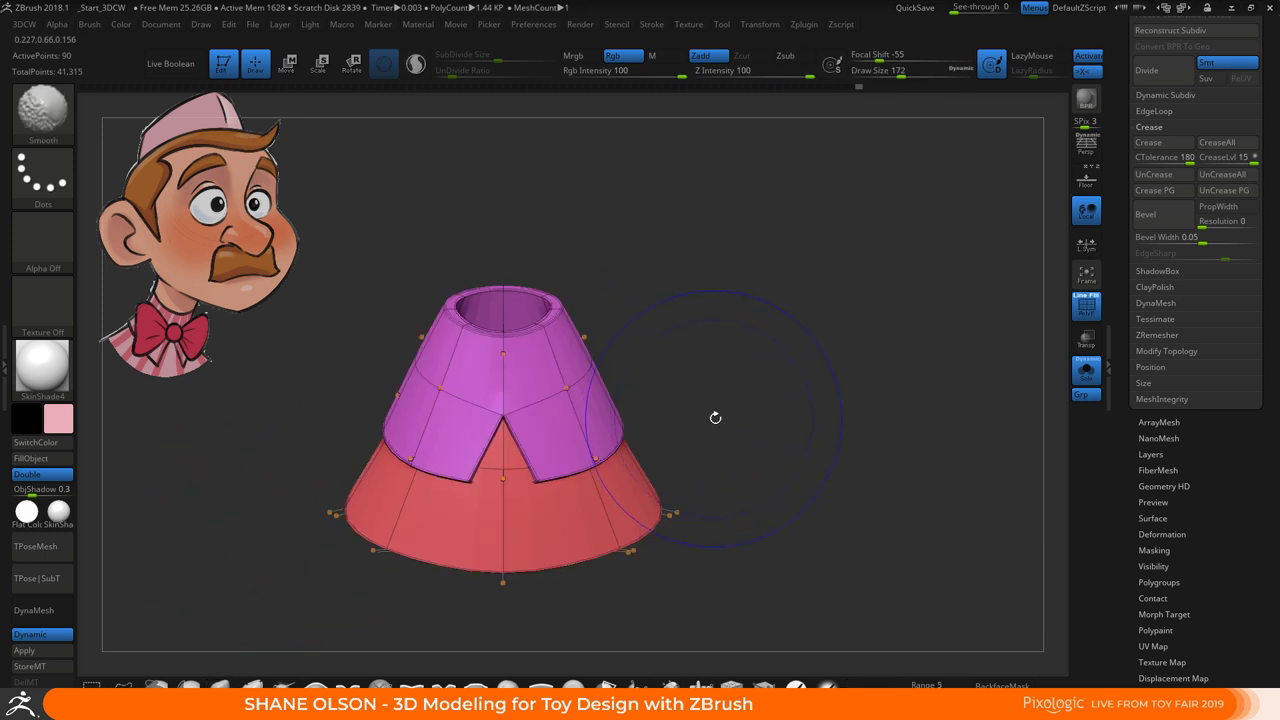
left_click_drag(713, 427, 692, 434, "alt")
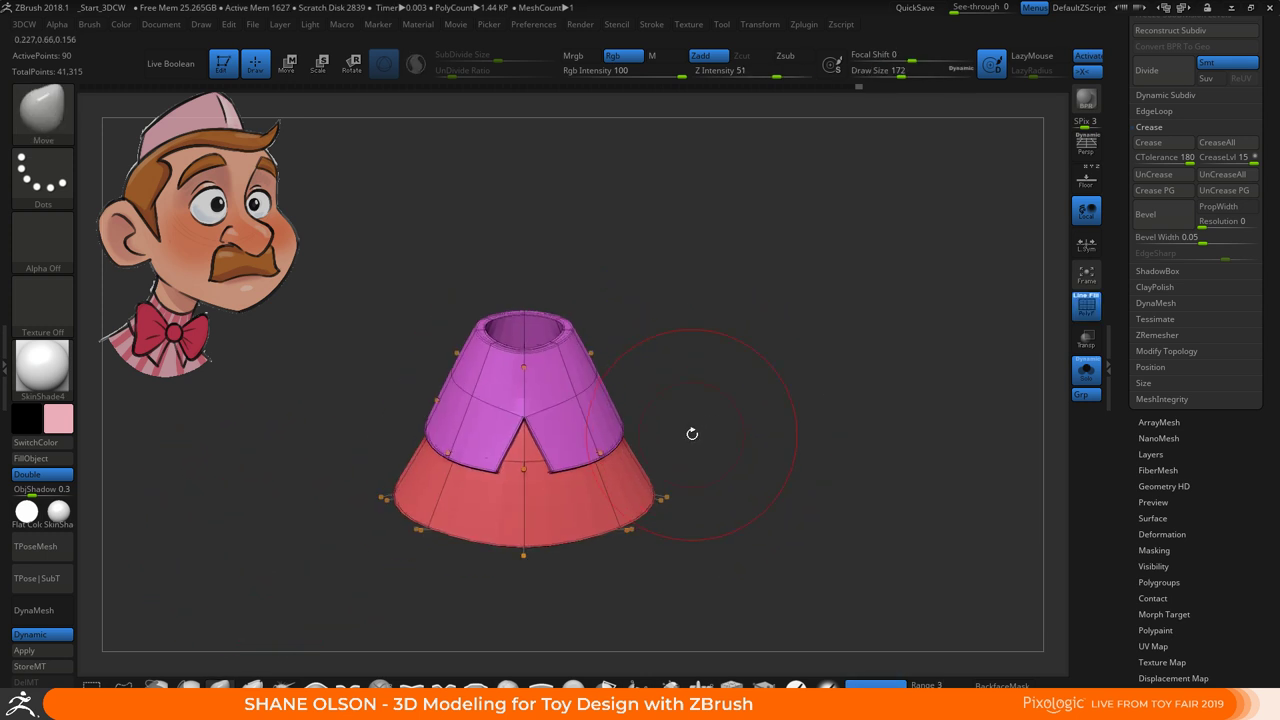
left_click(58, 650)
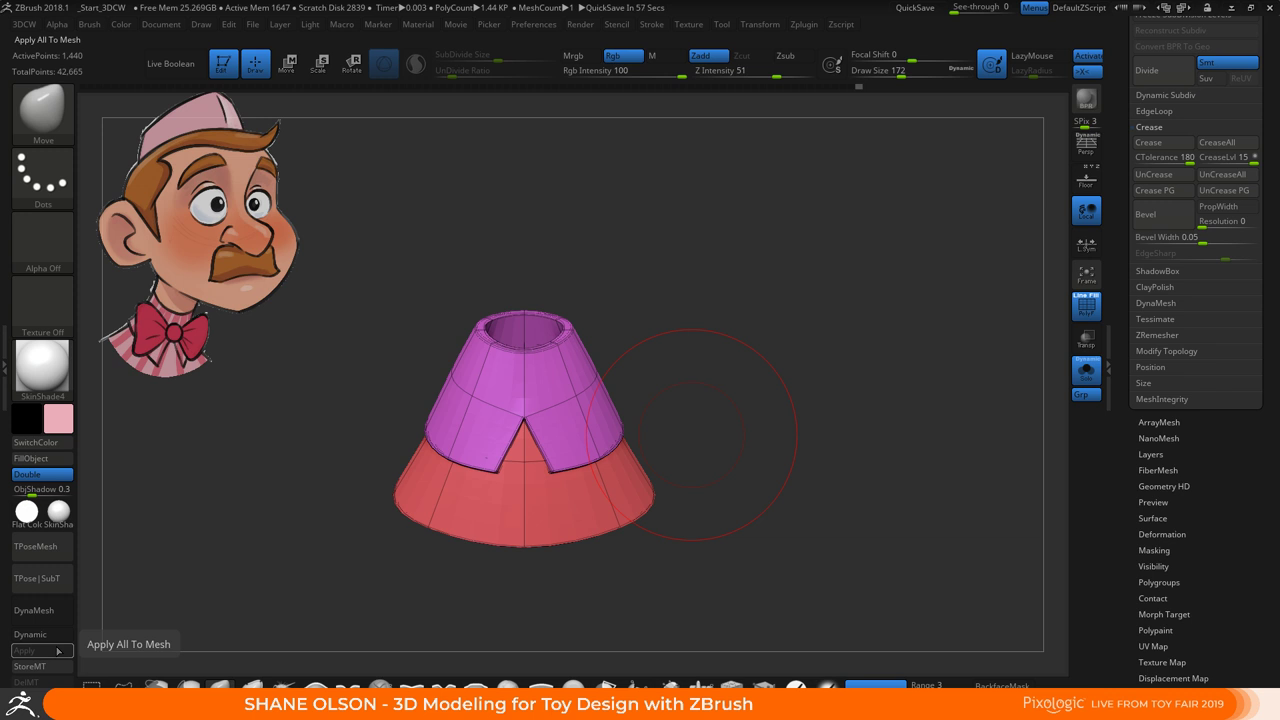
Set the Move brush's draw size to 187 and turn Solo mode off to show the collar on the character's head and neck
mouse_move(790, 408)
left_mouse_down()
mouse_move(742, 402)
mouse_move(760, 396)
left_mouse_up()
key("s")
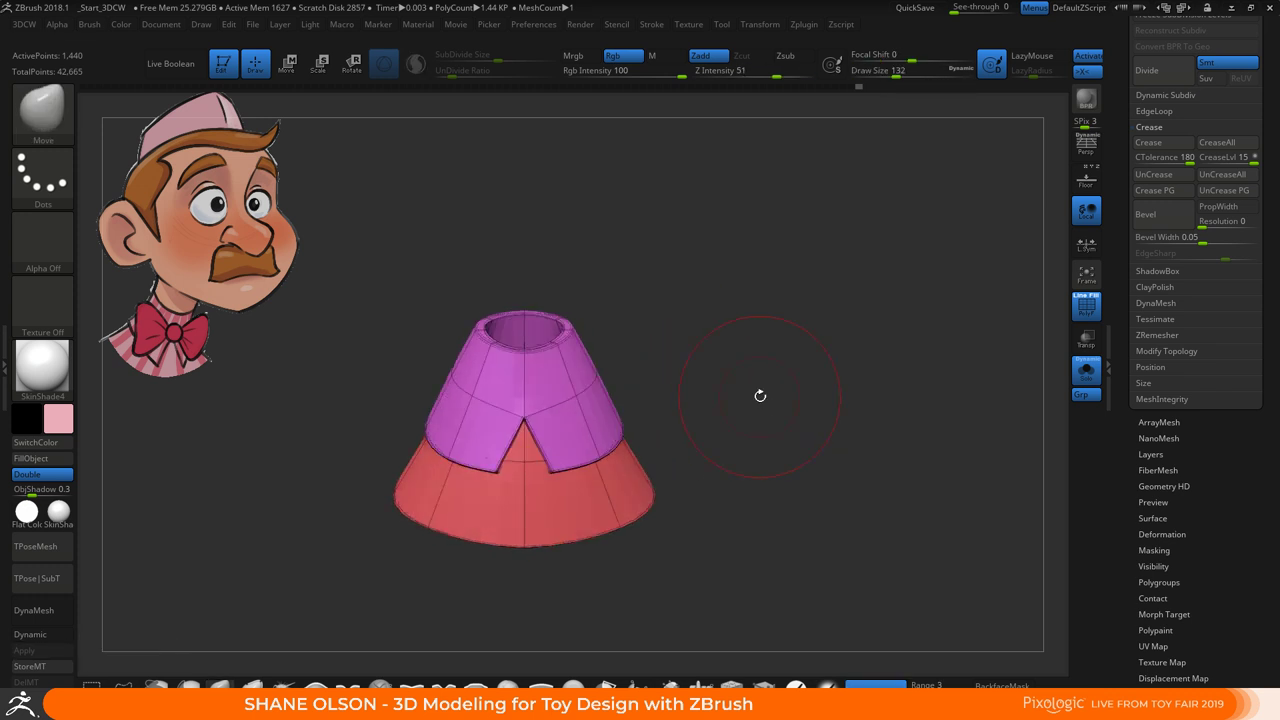
left_click(890, 684)
key("s")
left_click_drag(688, 446, 702, 450)
left_click(1086, 370)
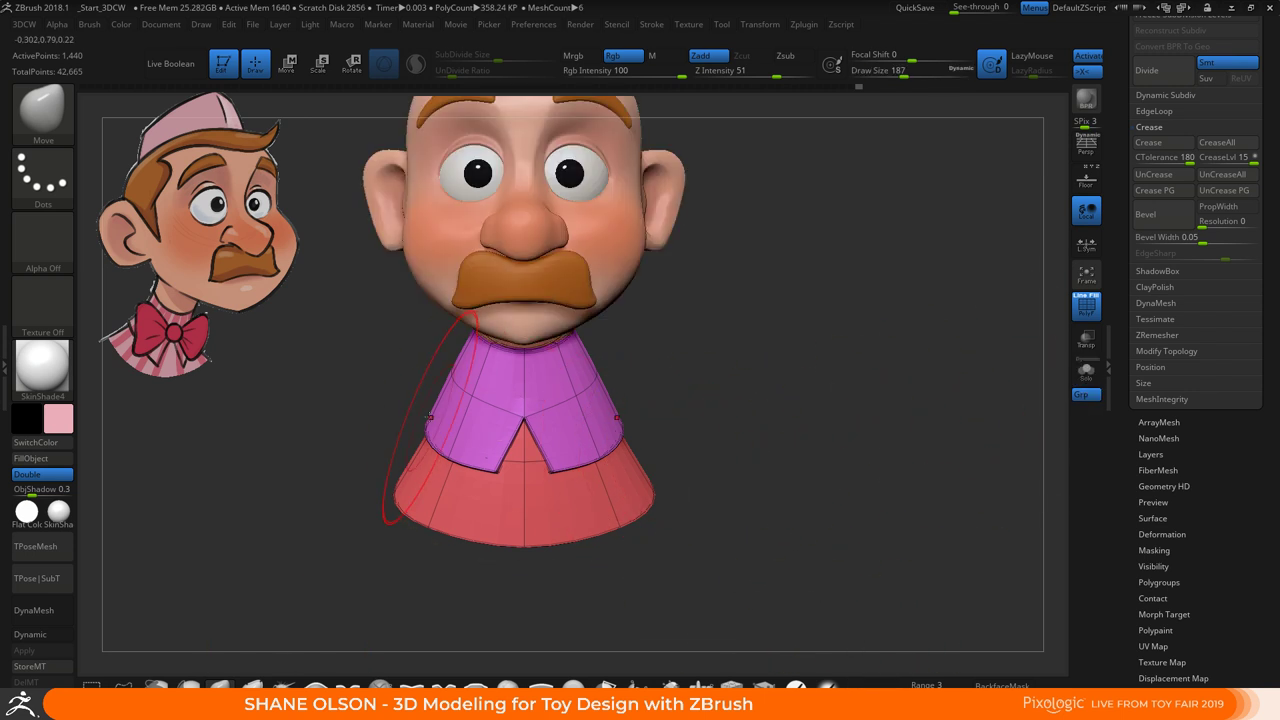
left_click_drag(712, 340, 627, 394)
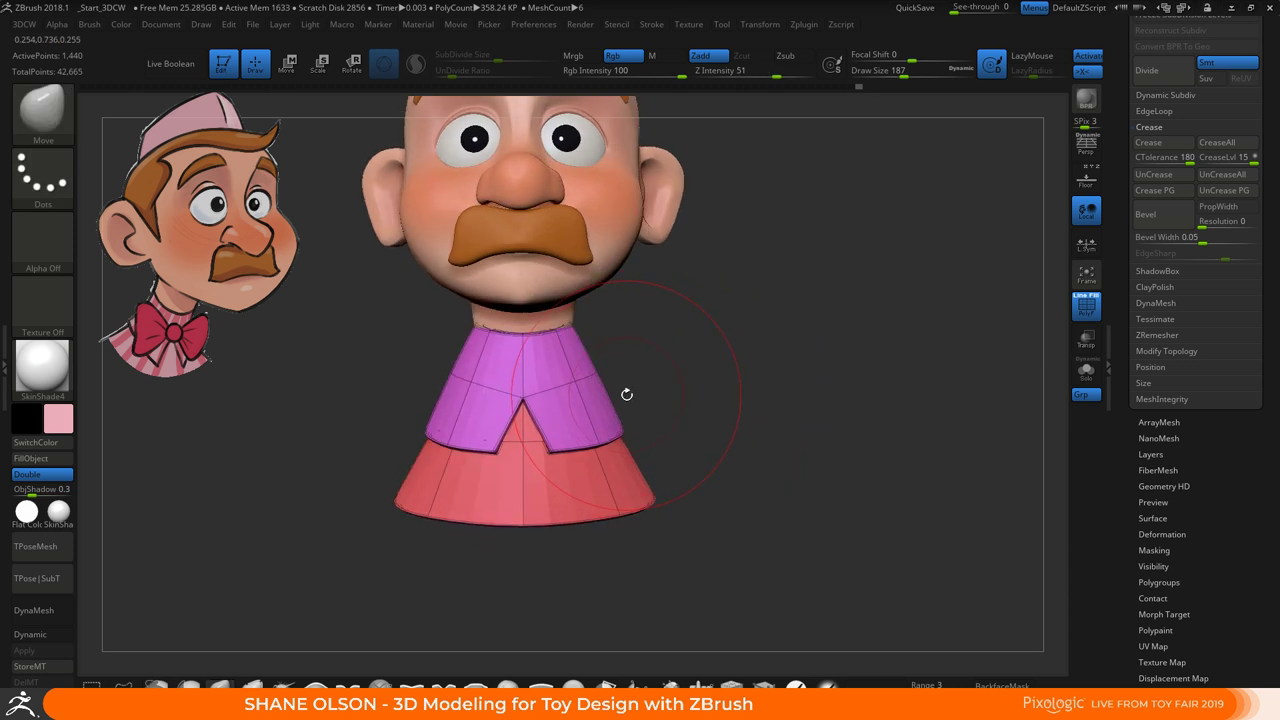
Adjust the upper collar's sides around the neck with the Move brush at draw size 136
key("s")
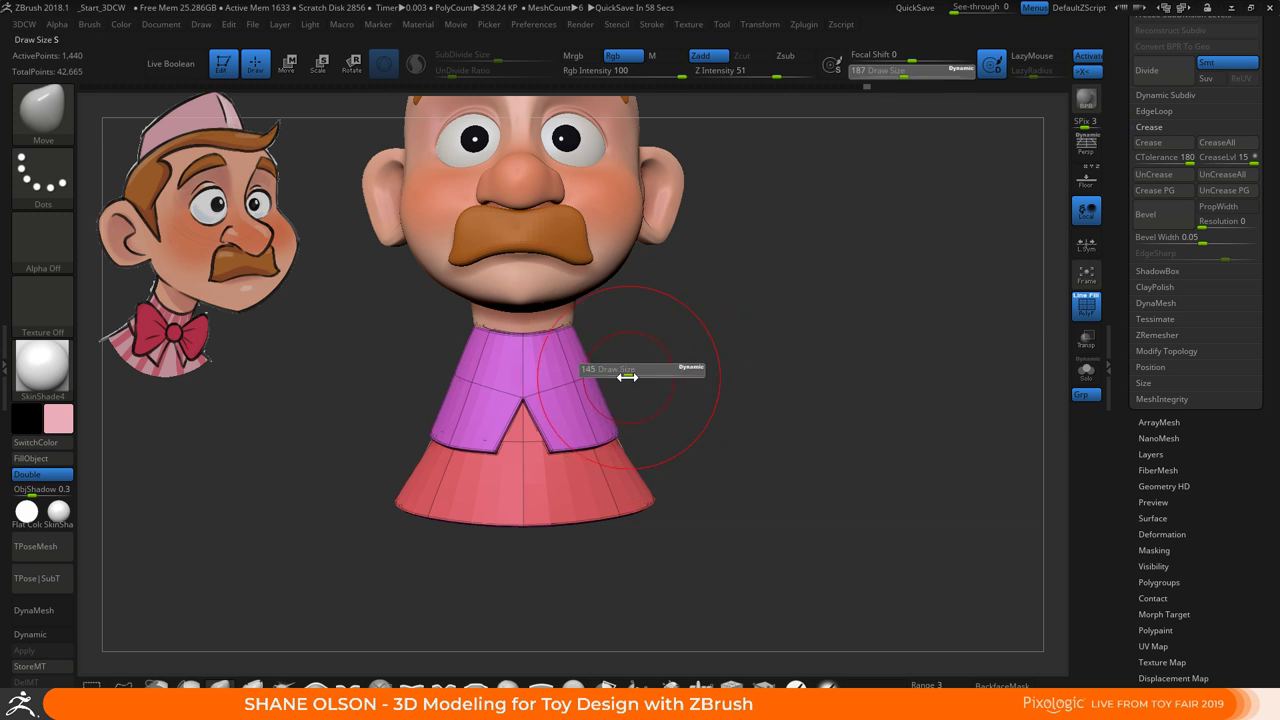
left_click_drag(639, 366, 596, 383)
left_click_drag(575, 332, 578, 323)
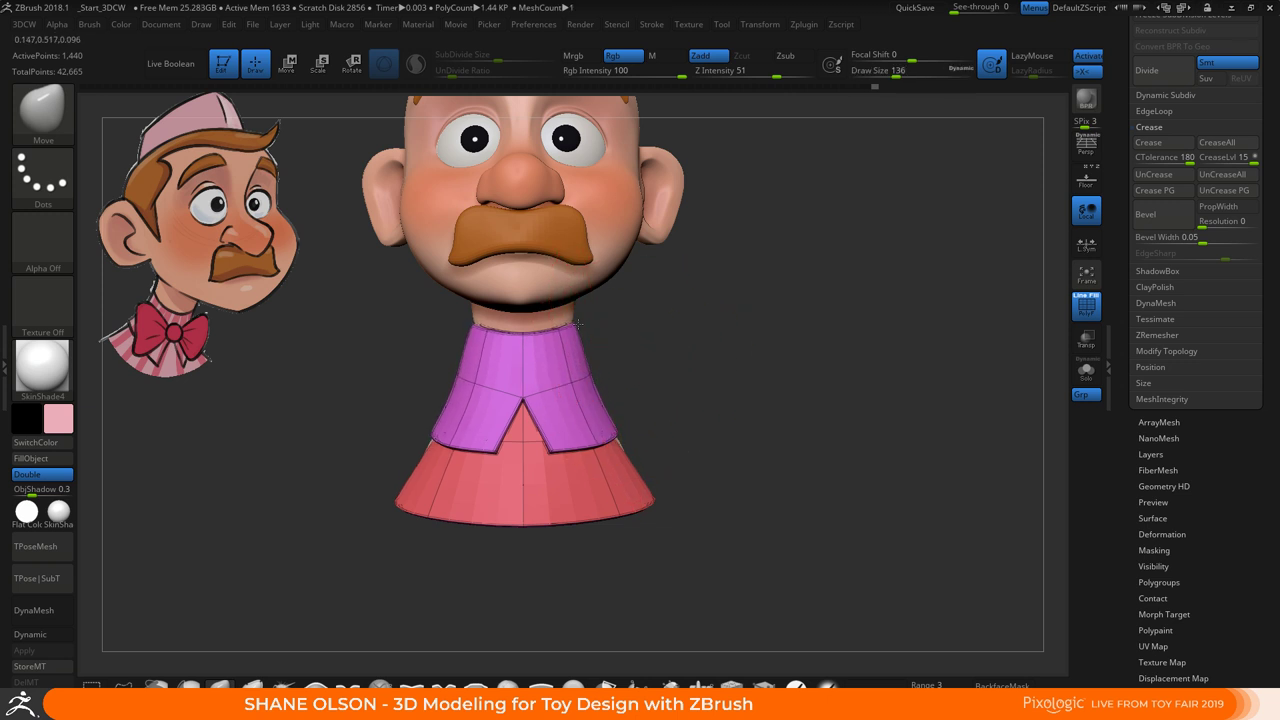
Reshape the collar in side view with the Move brush at draw size 234, and reduce the draw size to 187
mouse_move(659, 338)
left_mouse_down()
mouse_move(695, 348)
mouse_move(737, 409)
mouse_move(691, 371)
mouse_move(668, 388)
mouse_move(694, 363)
left_mouse_up()
key("s")
mouse_move(544, 544)
left_mouse_down()
mouse_move(557, 544)
mouse_move(533, 547)
left_mouse_up()
left_click_drag(533, 500, 530, 485)
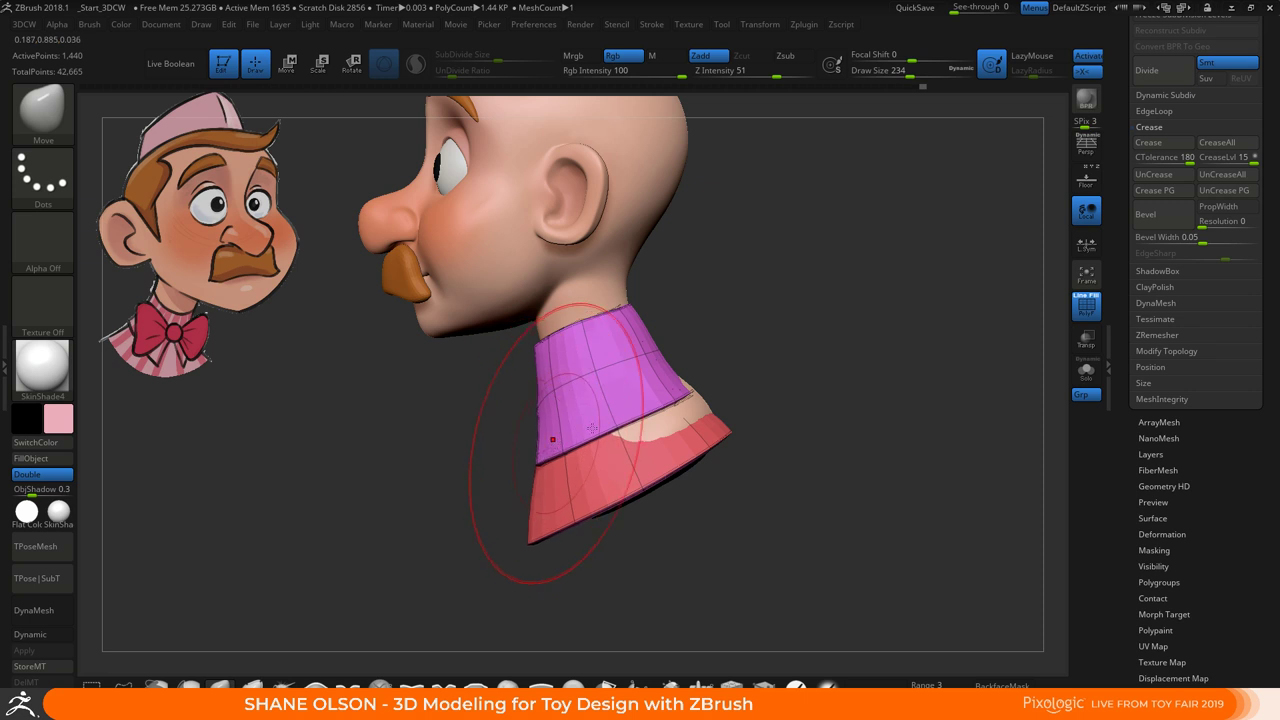
mouse_move(505, 432)
left_mouse_down()
mouse_move(660, 389)
mouse_move(638, 425)
left_mouse_up()
key("s")
left_click_drag(604, 433, 596, 431)
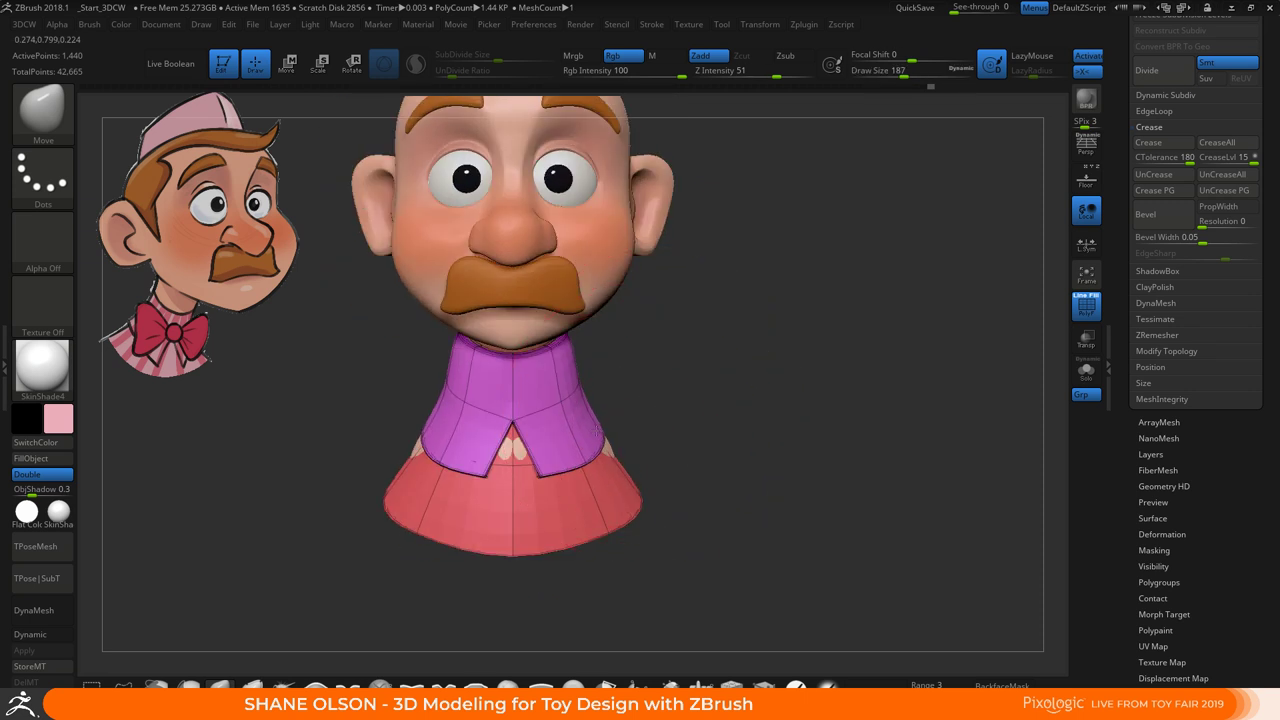
Select the head subtool and toggle the collar subtool's visibility off and on to compare it with the neck
left_click(618, 265, "alt")
left_click_drag(1133, 288, 1130, 608)
left_click(1165, 260)
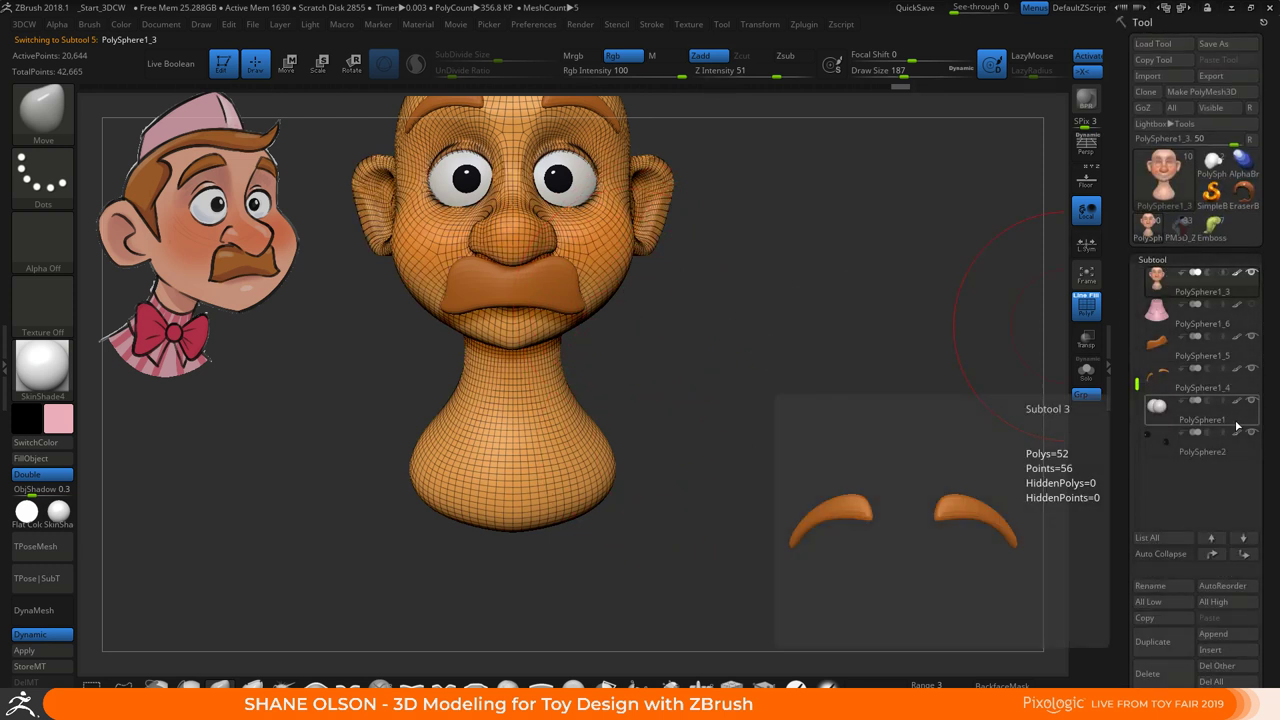
left_click(1252, 305)
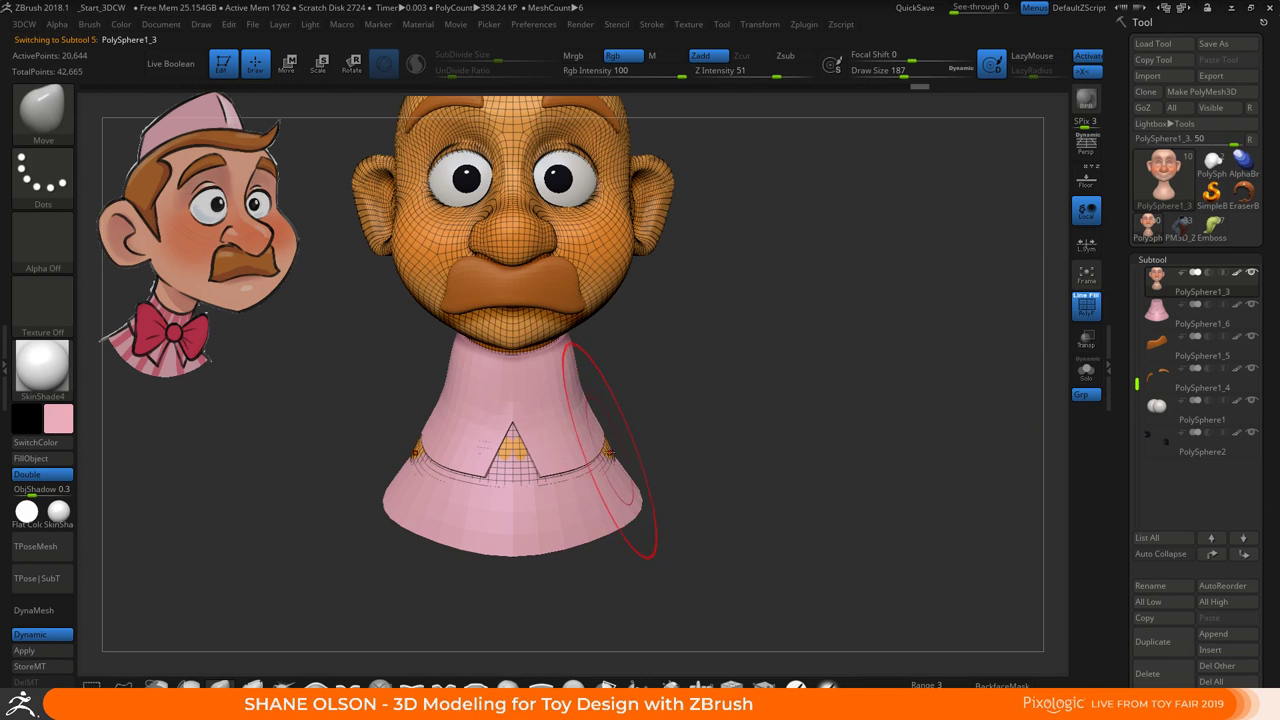
Push the back of the neck inside the collar with the Move brush and turn the PolyFrame wireframe display off
left_click_drag(660, 456, 523, 459)
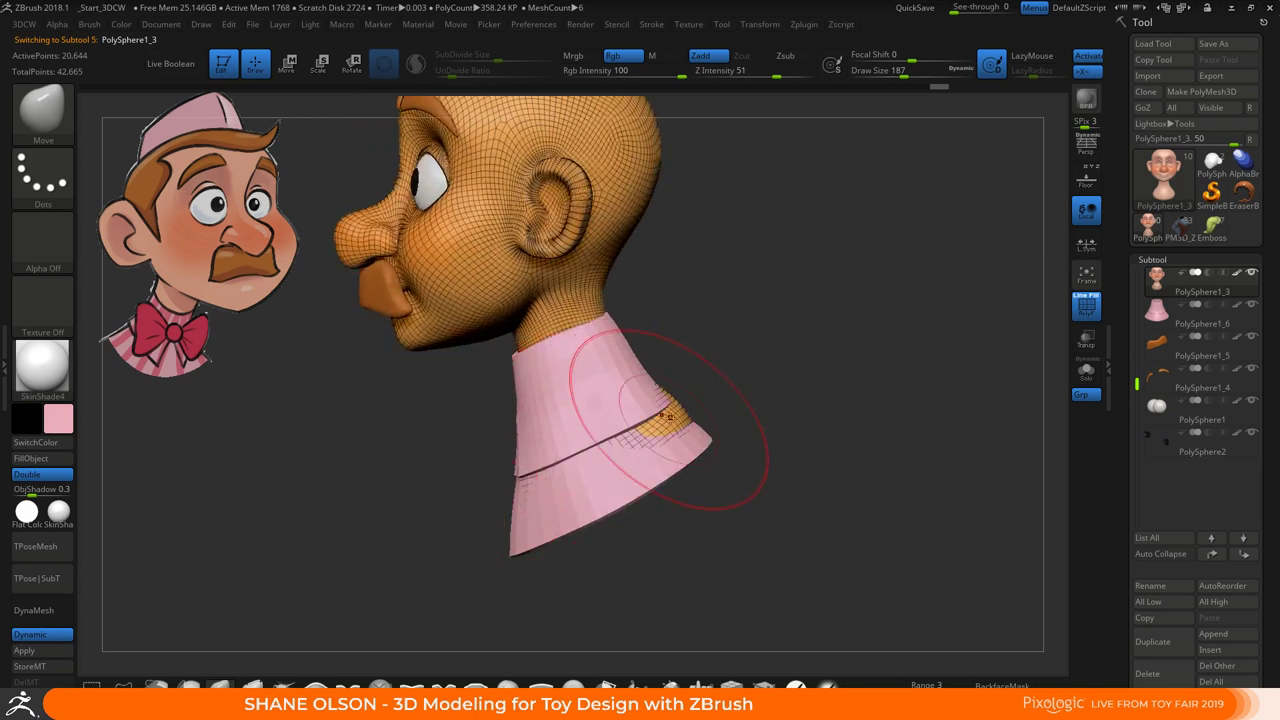
mouse_move(731, 380)
left_mouse_down()
mouse_move(713, 380)
mouse_move(758, 360)
mouse_move(731, 403)
mouse_move(692, 400)
mouse_move(745, 399)
mouse_move(720, 426)
mouse_move(695, 408)
mouse_move(659, 434)
left_mouse_up()
key("shift+f")
mouse_move(731, 396)
left_mouse_down()
mouse_move(694, 391)
mouse_move(649, 345)
mouse_move(562, 333)
mouse_move(508, 358)
mouse_move(551, 345)
left_mouse_up()
Select the collar subtool and pull out the upper layer's lower back edge with the Move brush at draw size 80
left_click(548, 400, "alt")
key("bracketright")
key("bracketright")
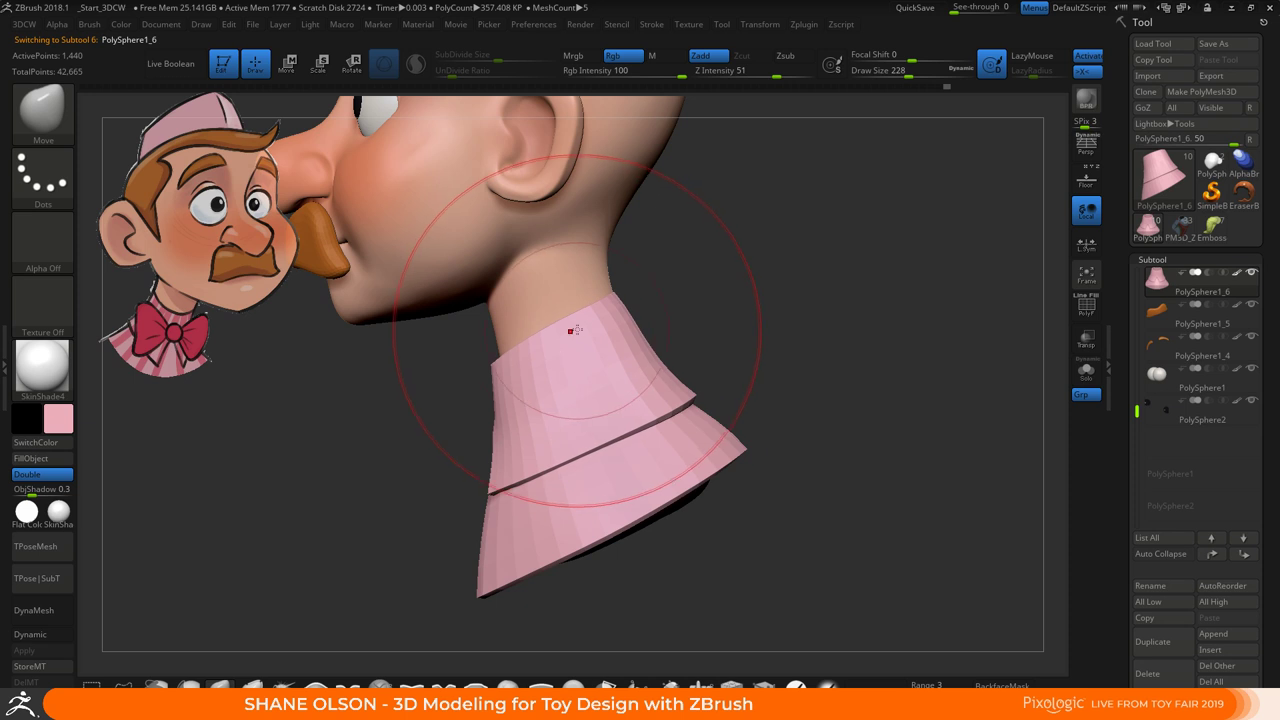
key("s")
mouse_move(680, 320)
left_mouse_down()
mouse_move(636, 316)
mouse_move(709, 297)
mouse_move(640, 322)
mouse_move(714, 306)
mouse_move(609, 343)
left_mouse_up()
key("s")
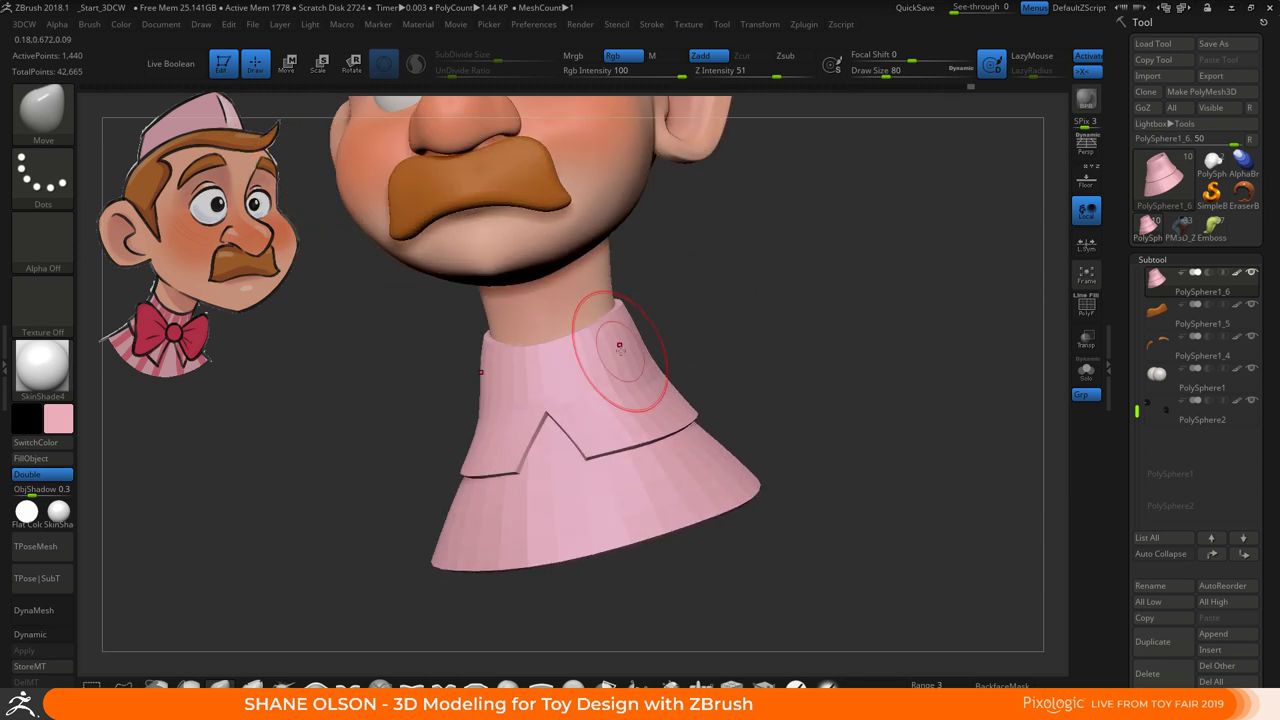
left_click_drag(734, 314, 622, 355)
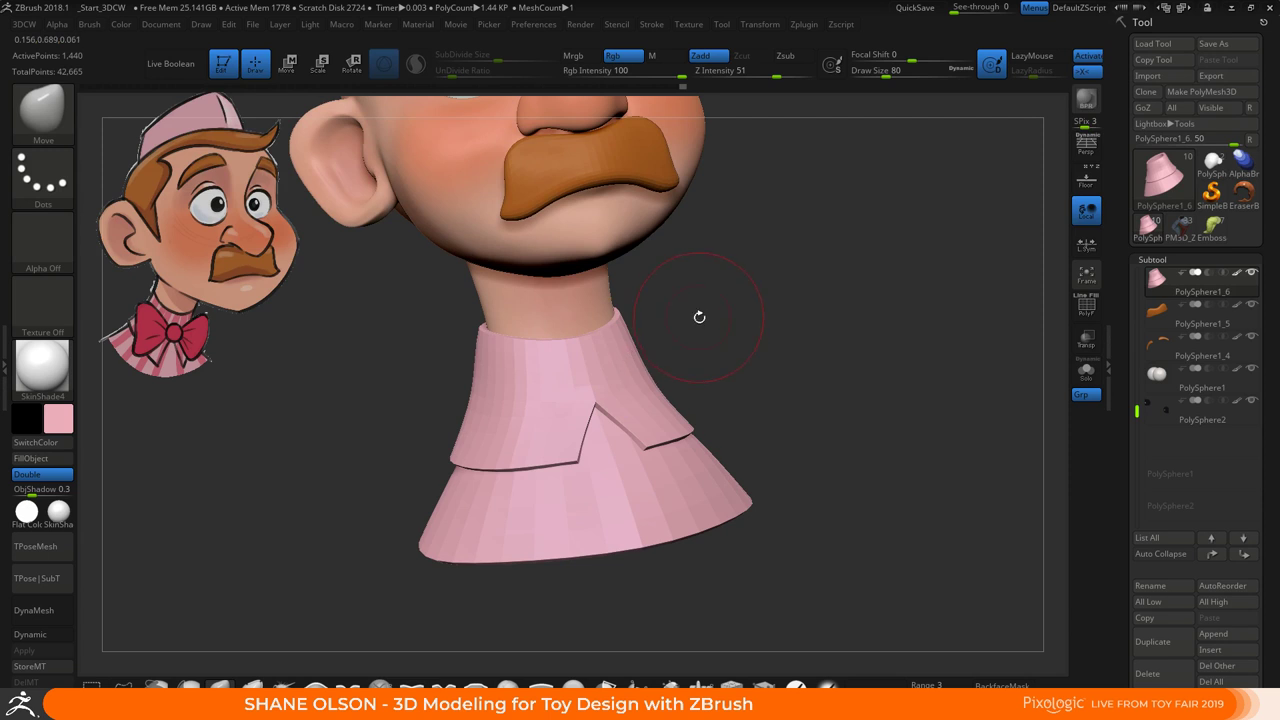
left_click_drag(699, 317, 737, 364)
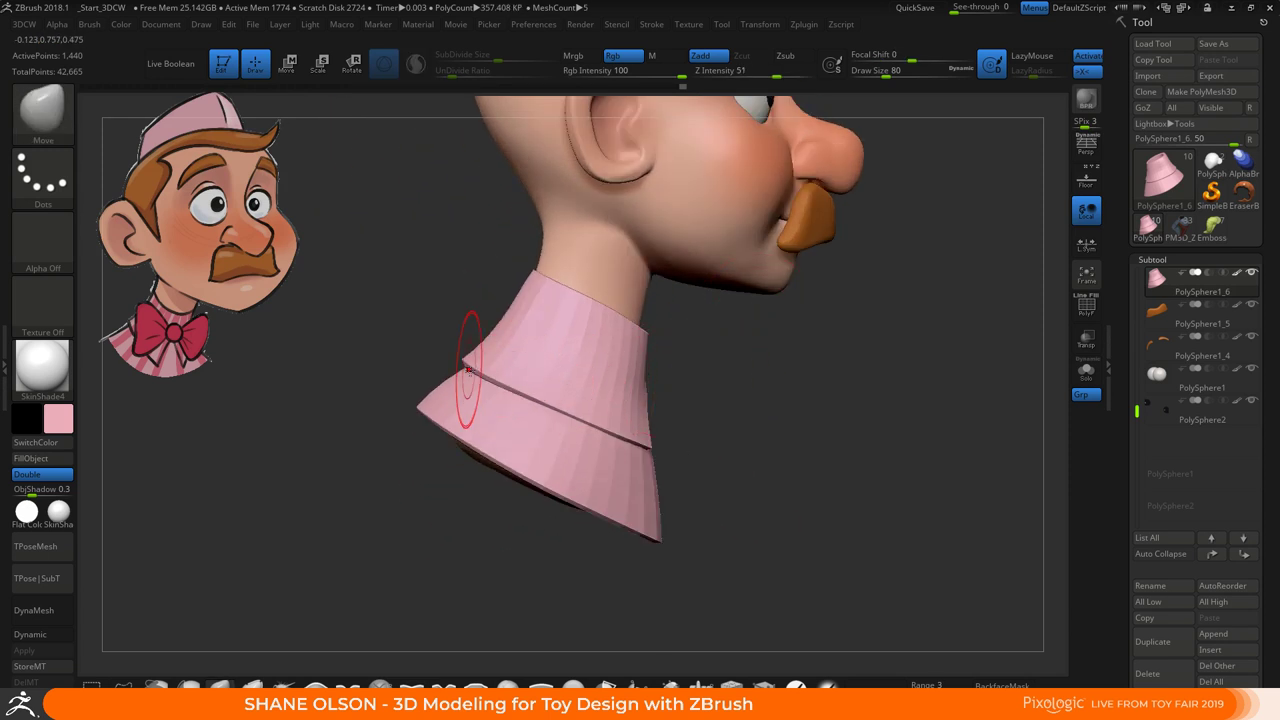
left_click_drag(464, 370, 446, 386)
left_click_drag(730, 424, 751, 396)
Set the Move brush's draw size to 116 and pull the back of the upper collar layer further outward
key("s")
left_click_drag(654, 354, 664, 354)
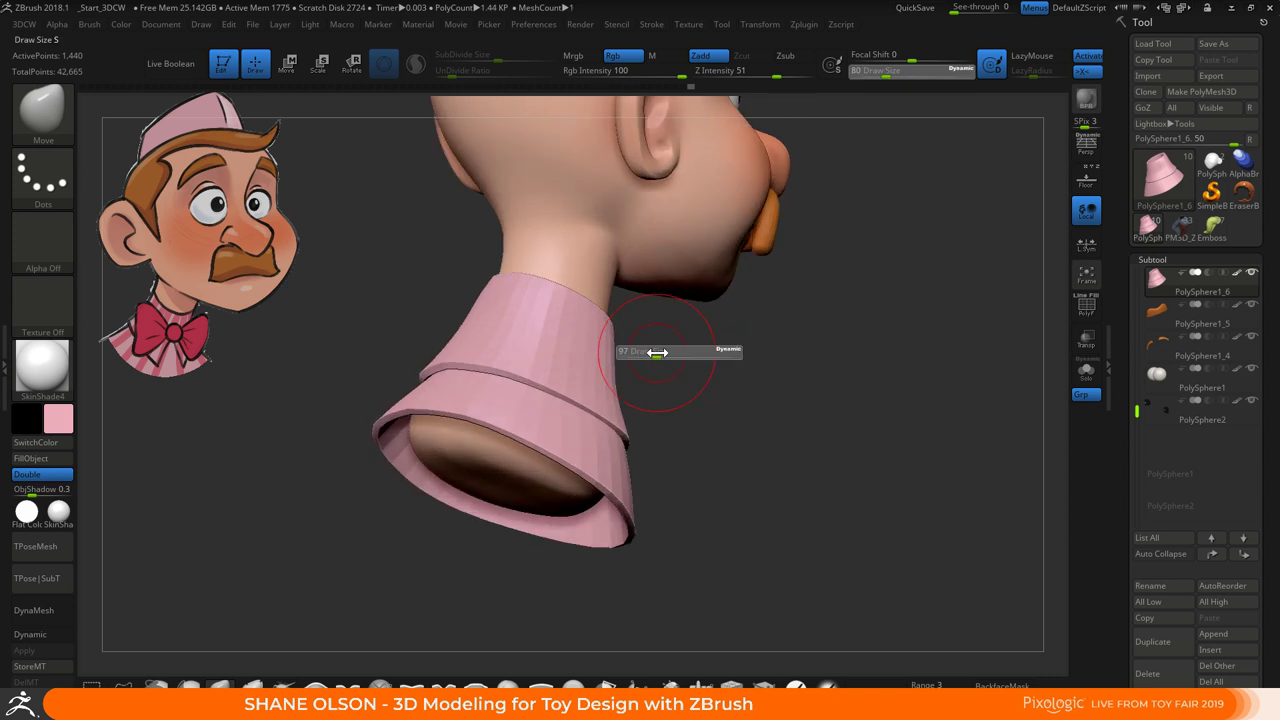
left_click_drag(469, 351, 455, 364)
mouse_move(674, 383)
left_mouse_down()
mouse_move(733, 404)
mouse_move(694, 374)
mouse_move(680, 386)
mouse_move(694, 351)
mouse_move(601, 437)
left_mouse_up()
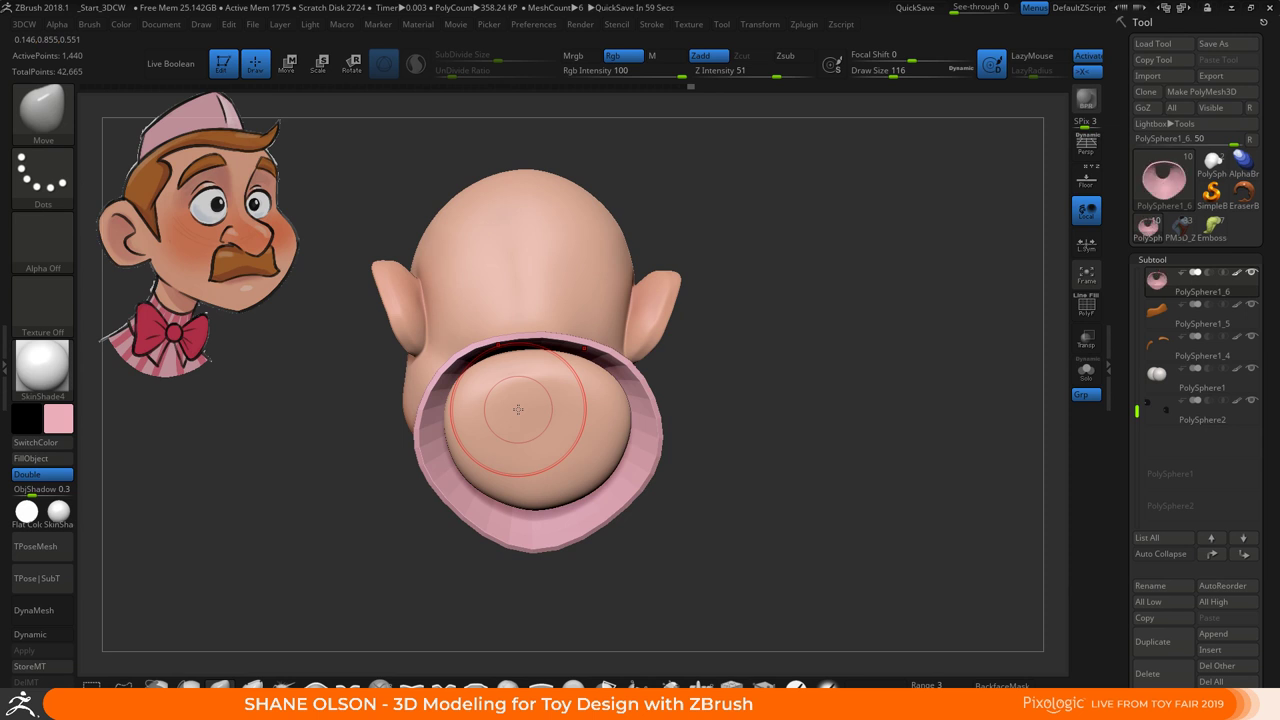
Select the head subtool and extend the neck's base towards the collar's front rim with the Move brush at draw size 149
mouse_move(518, 409)
right_mouse_down()
mouse_move(656, 408)
mouse_move(764, 441)
mouse_move(660, 383)
right_mouse_up()
left_click(600, 422, "alt")
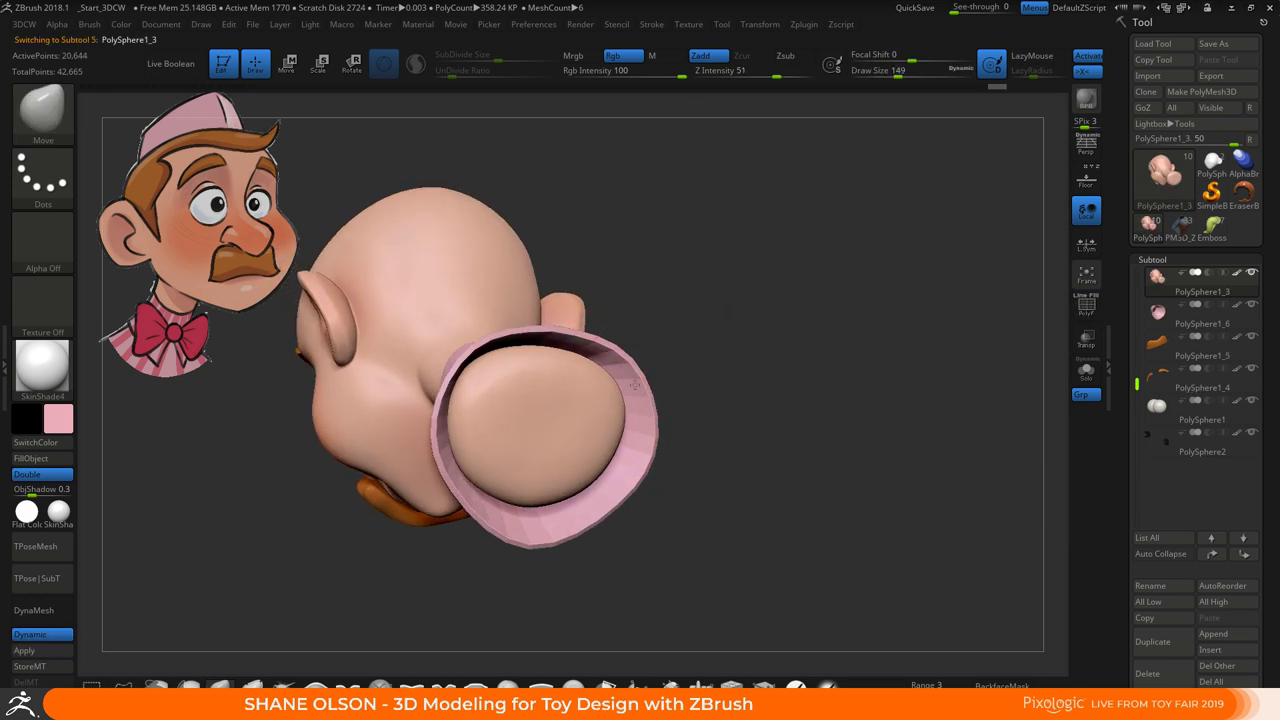
right_click_drag(580, 375, 571, 362)
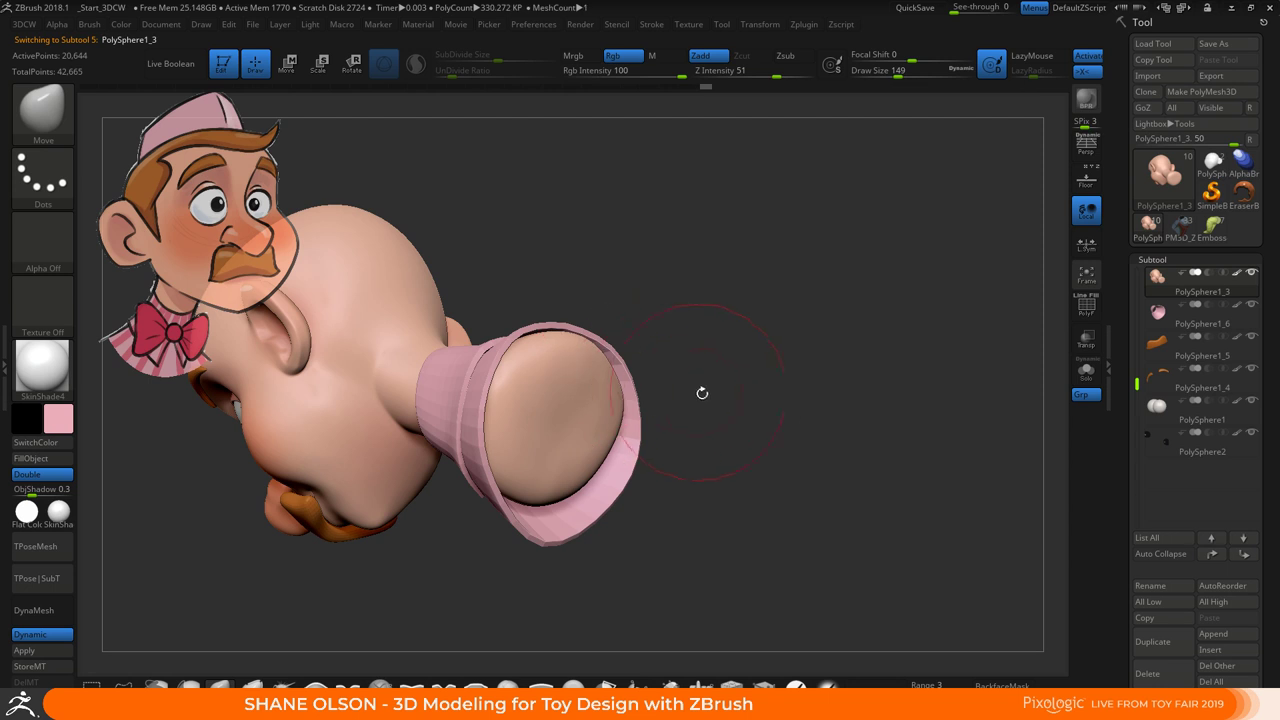
right_click_drag(700, 391, 588, 490)
left_click_drag(588, 490, 557, 511)
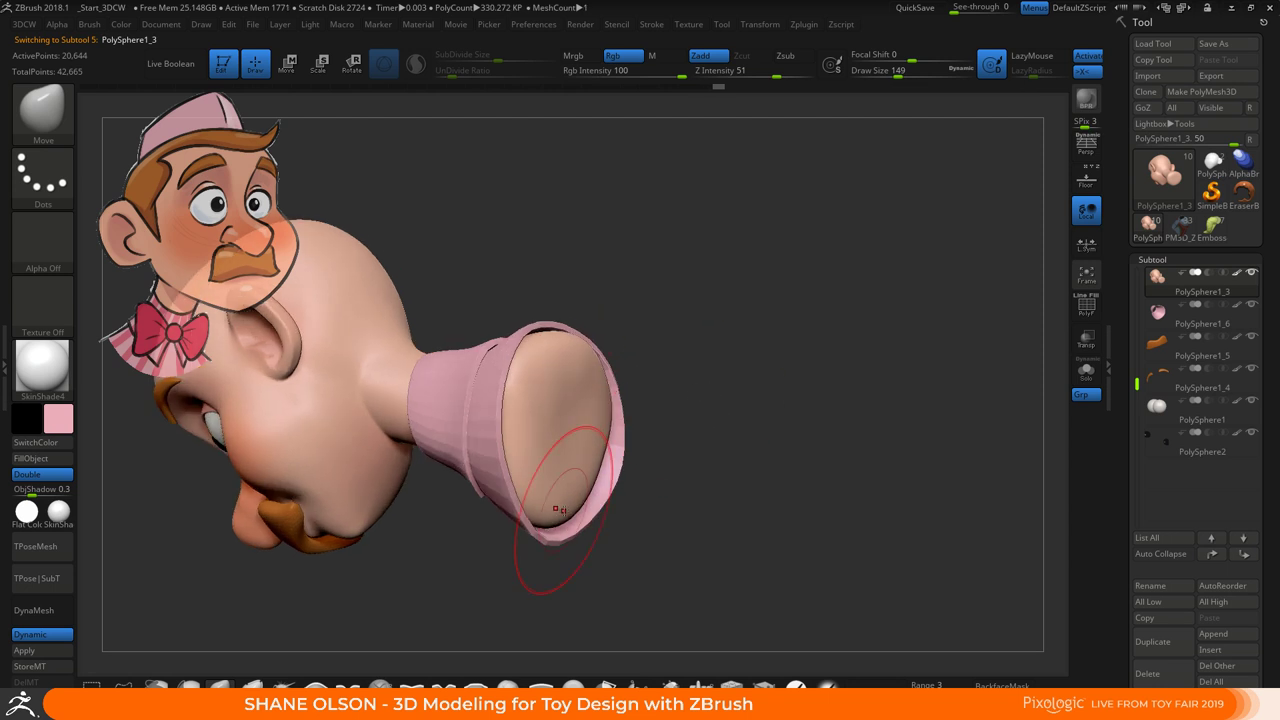
left_click_drag(584, 463, 593, 467)
right_click_drag(681, 456, 614, 445)
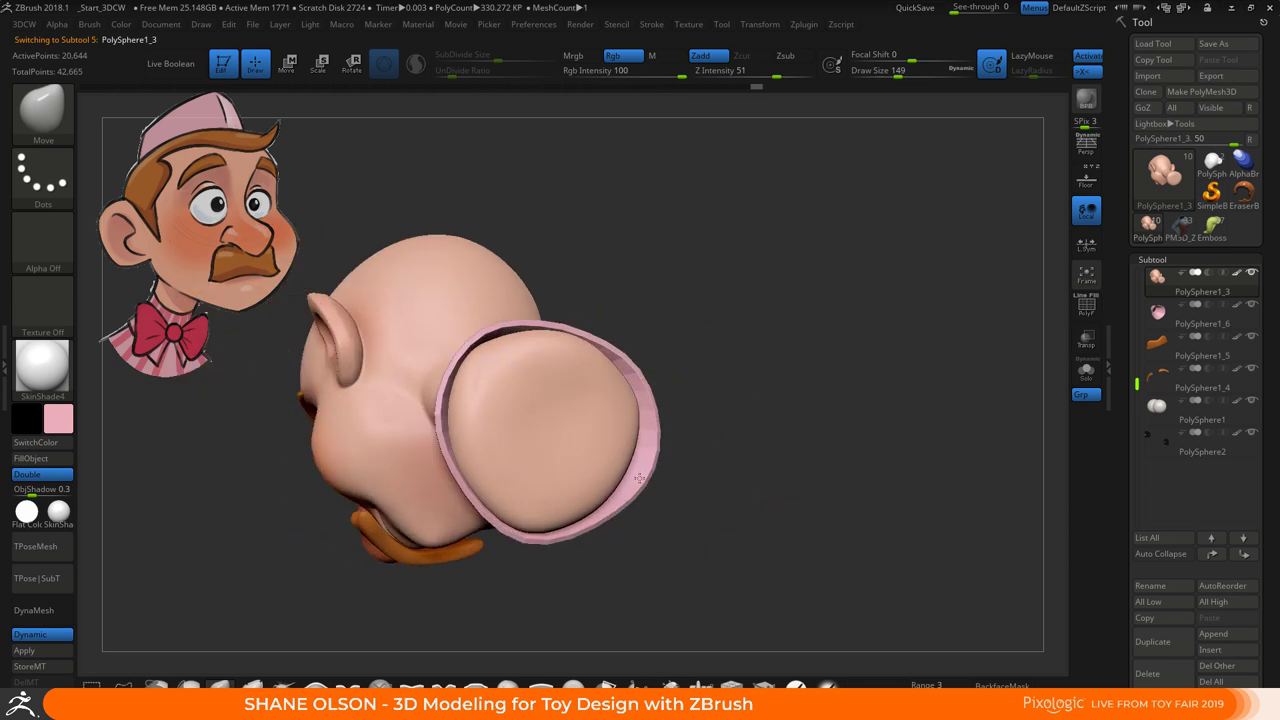
Widen the sides and back of the neck's base so it fills the collar's lower opening
right_click_drag(717, 461, 698, 444, "alt")
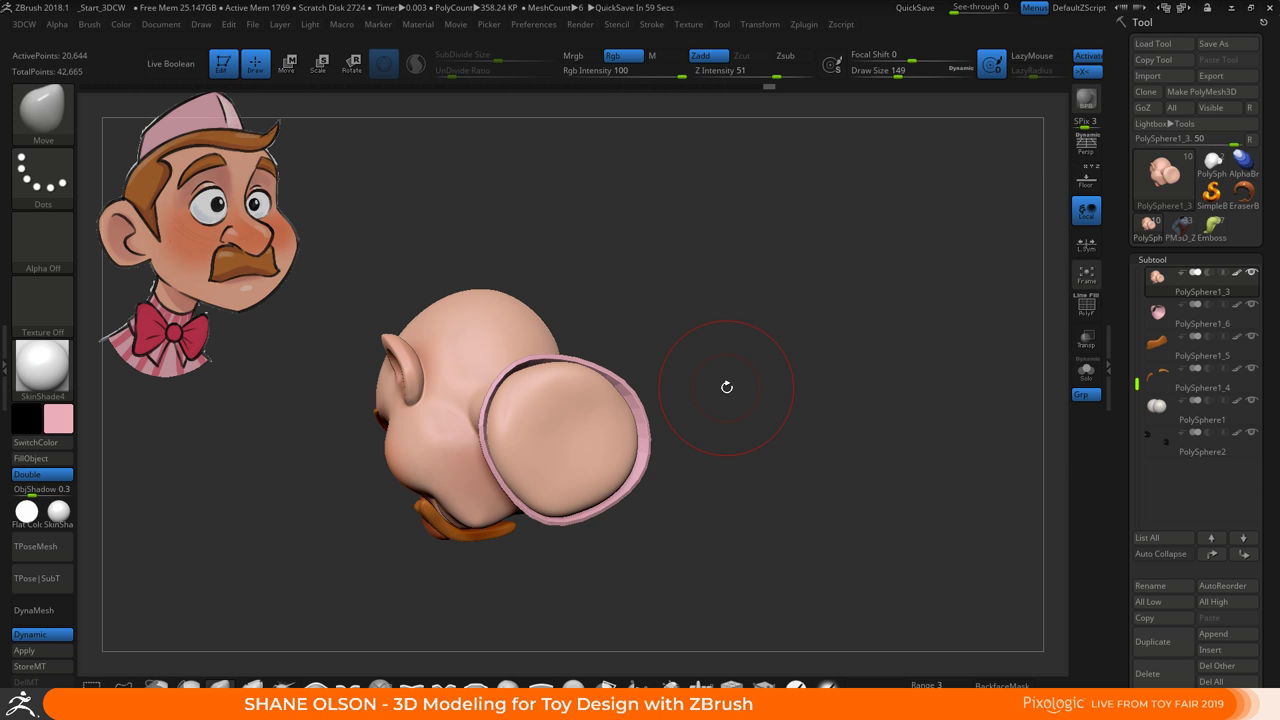
right_click_drag(730, 416, 672, 435)
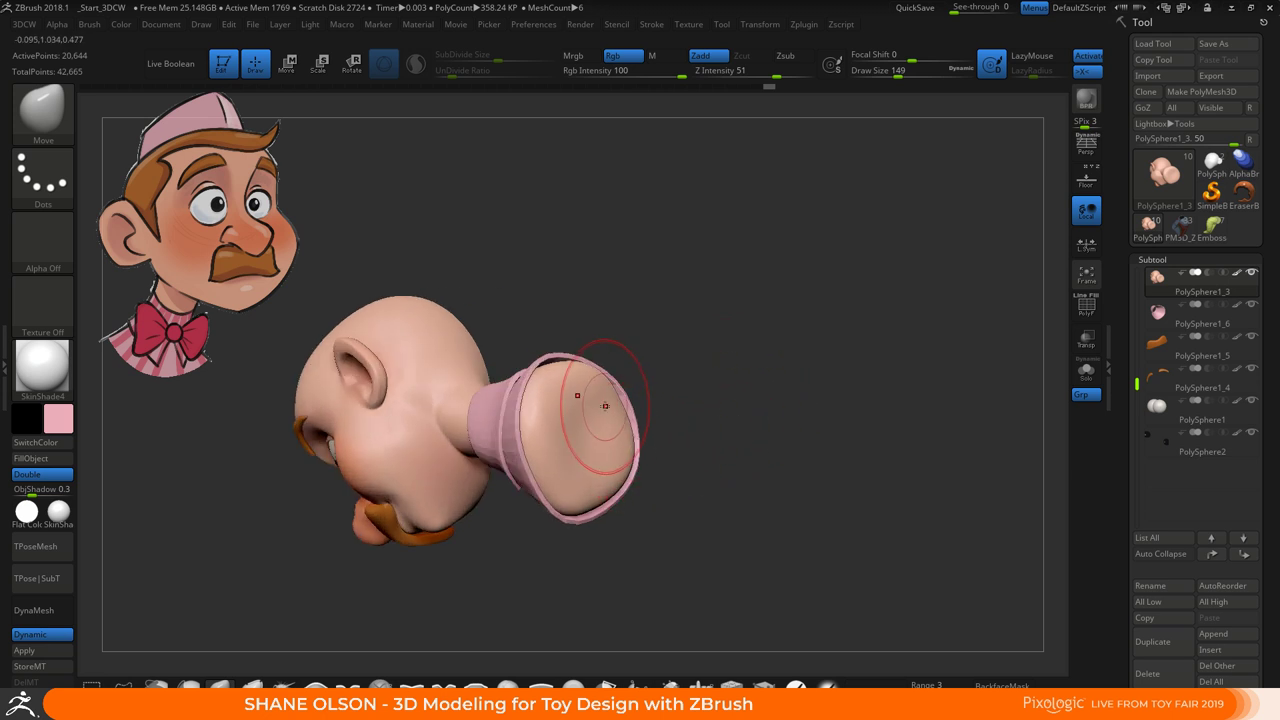
left_click_drag(588, 433, 580, 410)
right_click_drag(620, 392, 545, 385)
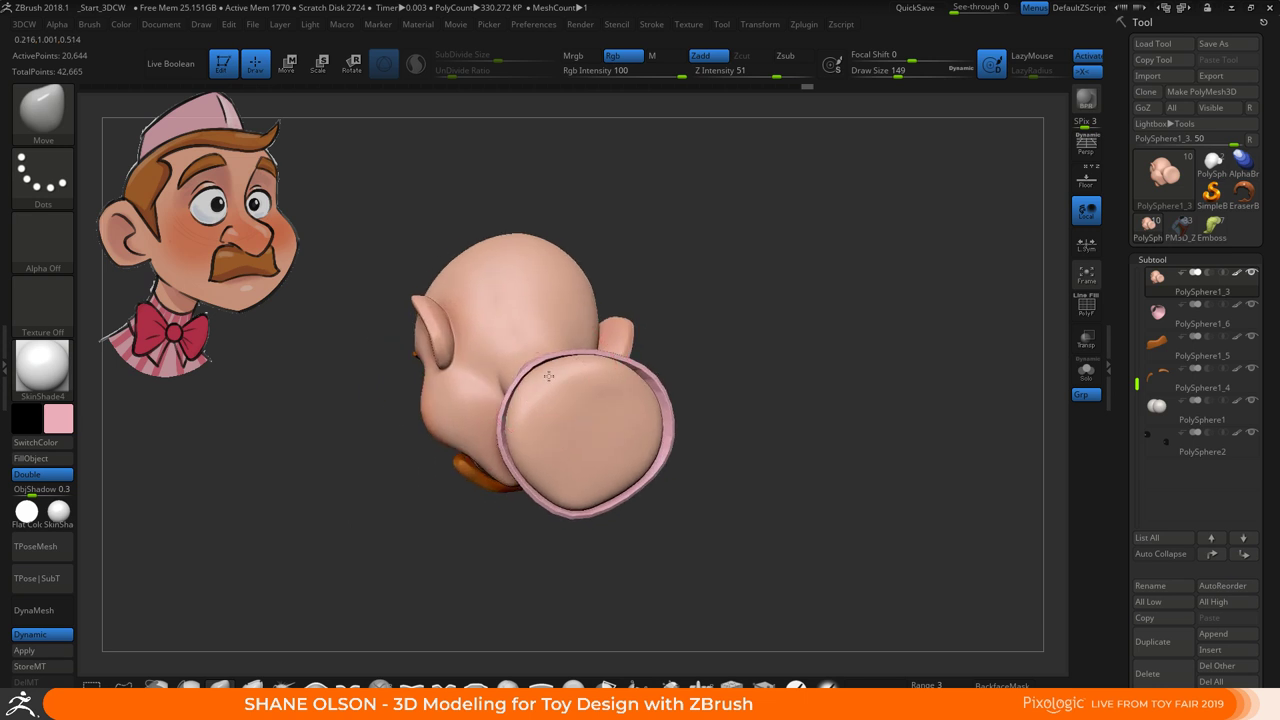
left_click_drag(551, 392, 551, 378)
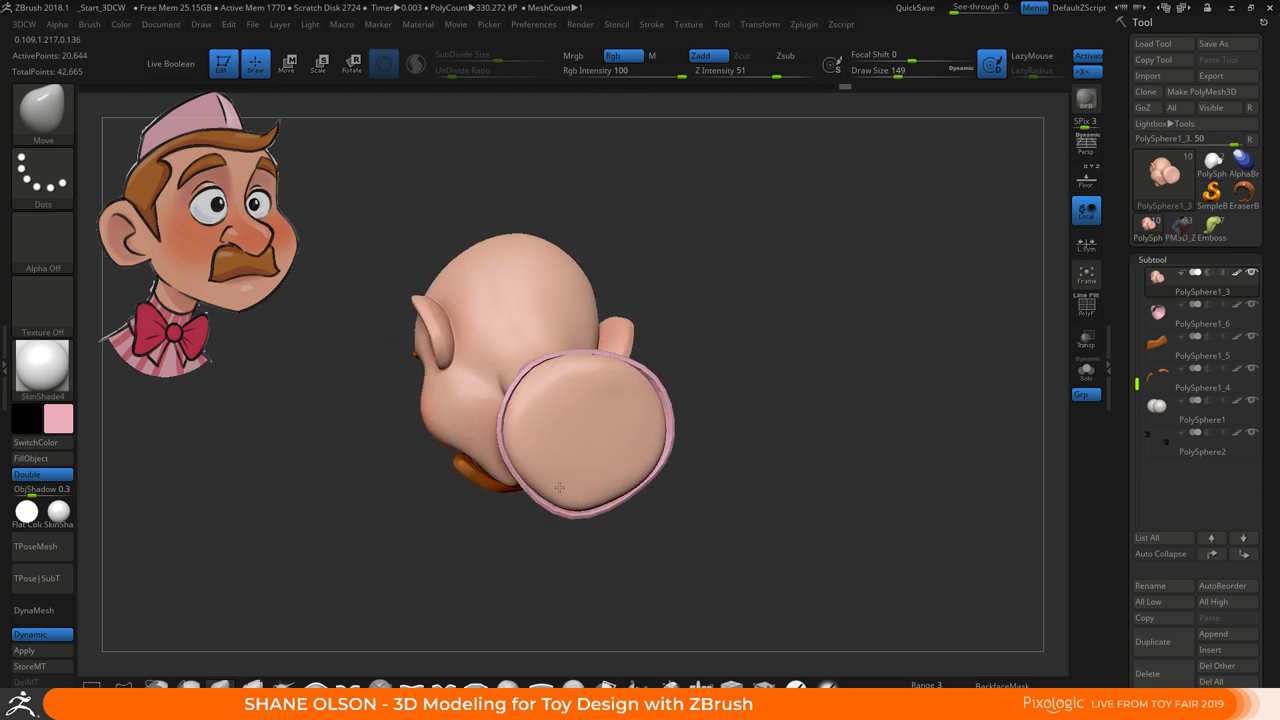
mouse_move(716, 493)
right_mouse_down()
mouse_move(762, 468)
mouse_move(766, 446)
mouse_move(706, 391)
right_mouse_up()
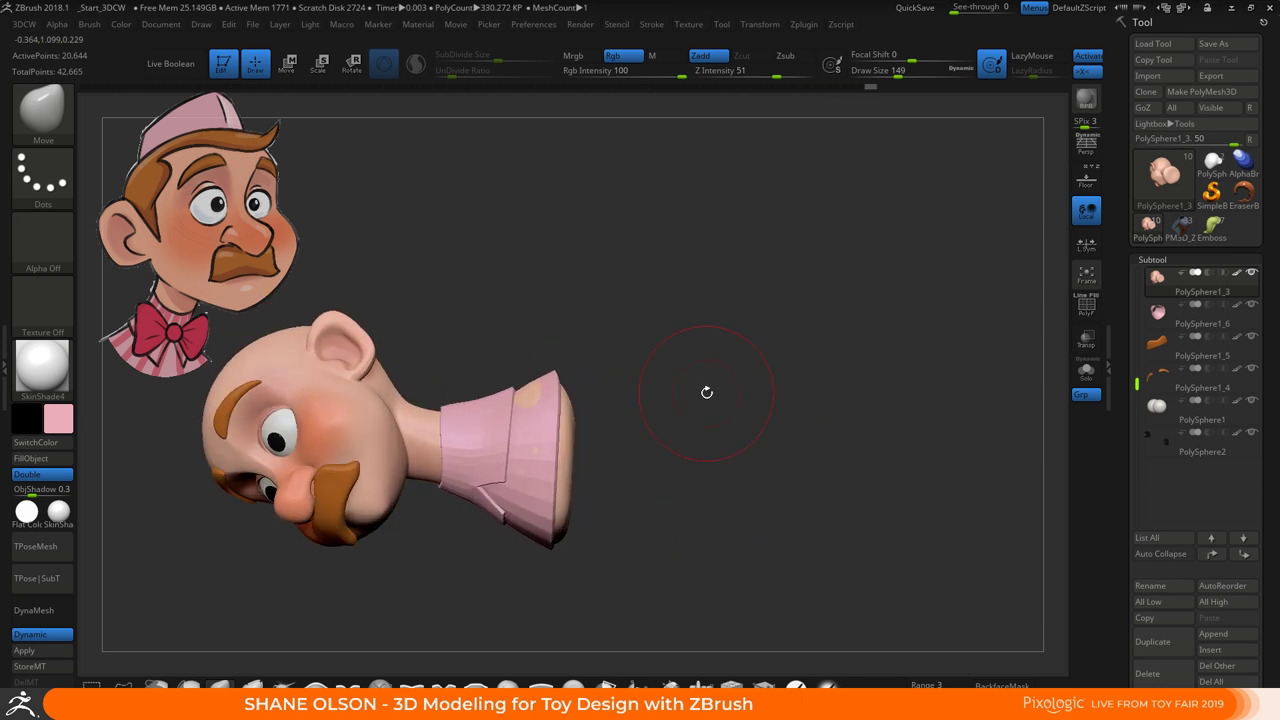
Reduce the draw size to 116 and clip the neck's protruding base flush with the collar's lower edge
key("bracketleft")
key("bracketleft")
left_click_drag(624, 443, 622, 374)
right_click_drag(677, 444, 549, 267)
mouse_move(665, 458)
right_mouse_down()
mouse_move(655, 462)
mouse_move(717, 483)
mouse_move(708, 500)
mouse_move(686, 449)
mouse_move(704, 437)
mouse_move(689, 448)
right_mouse_up()
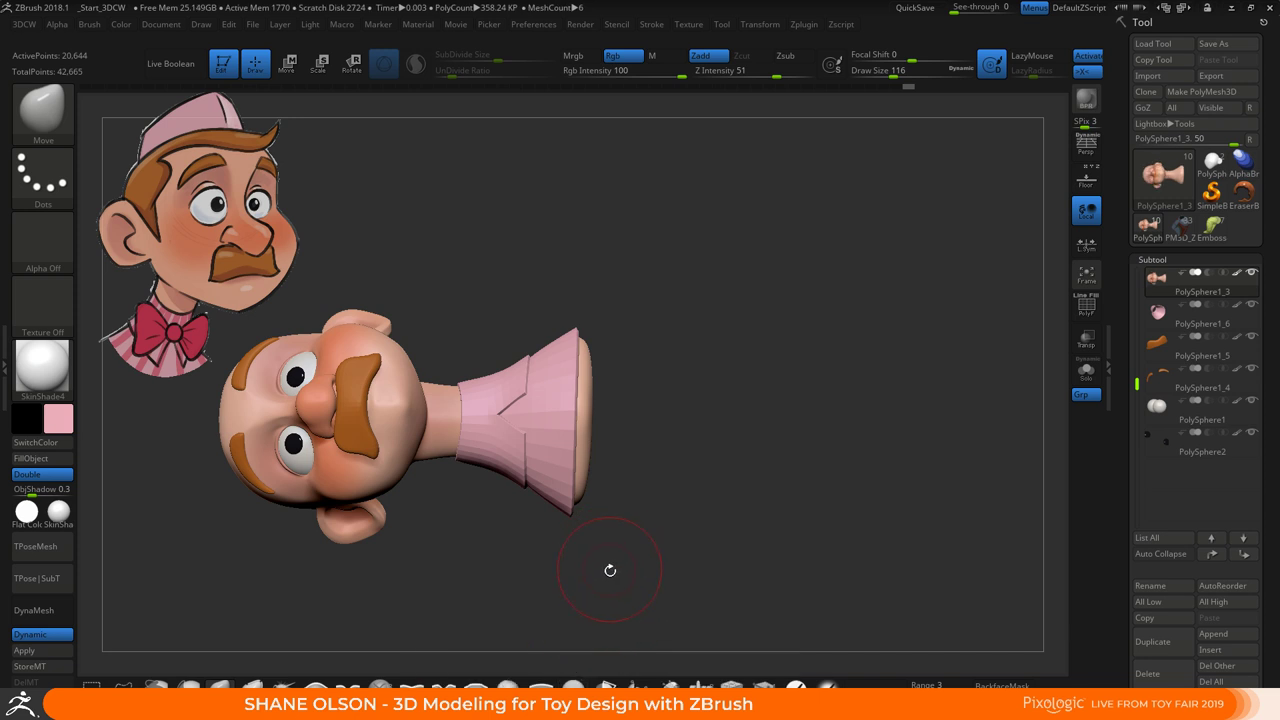
mouse_move(563, 608)
left_mouse_down("ctrl+shift")
mouse_move(597, 229)
mouse_move(689, 337)
mouse_move(637, 554)
mouse_move(643, 313)
mouse_move(545, 588)
mouse_move(594, 588)
mouse_move(572, 590)
left_mouse_up("ctrl+shift")
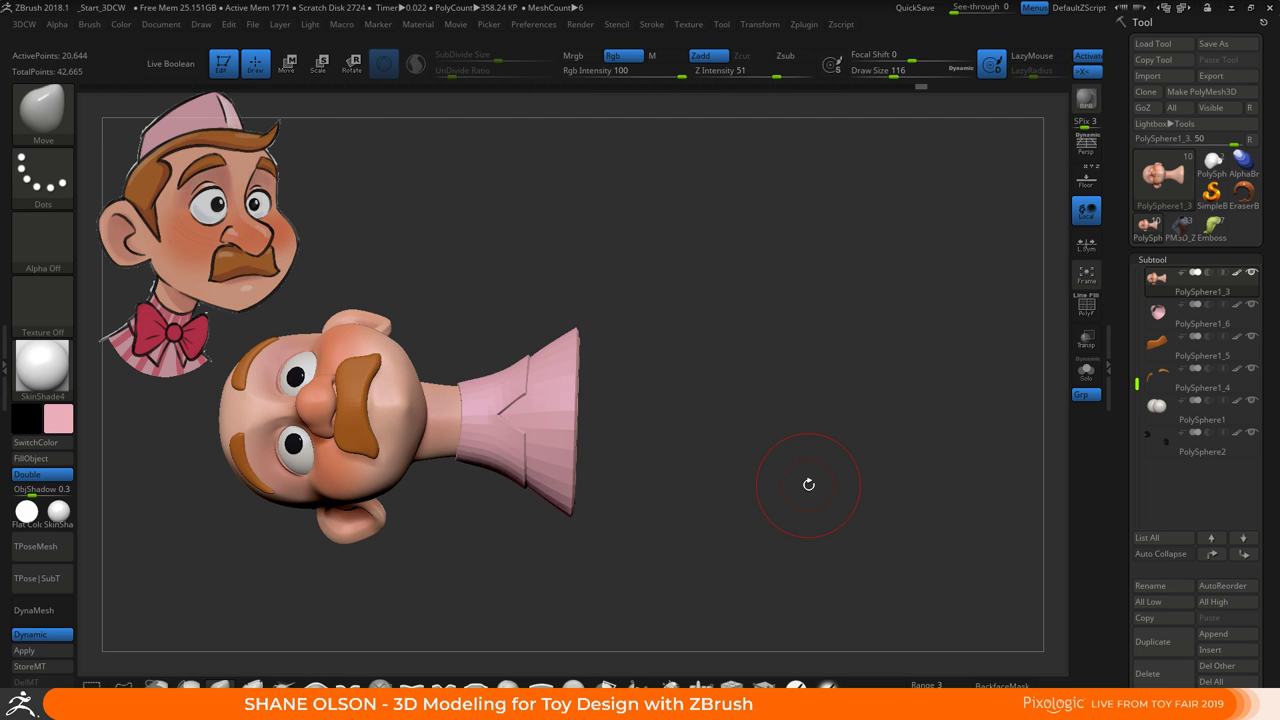
Close the gaps between the flat neck base and the collar rim with the Move brush at draw size 59
mouse_move(794, 445)
left_mouse_down()
mouse_move(830, 450)
mouse_move(800, 420)
mouse_move(712, 428)
mouse_move(763, 431)
mouse_move(735, 431)
mouse_move(766, 342)
left_mouse_up()
key("s")
left_click_drag(788, 346, 763, 350)
left_click_drag(614, 349, 643, 339)
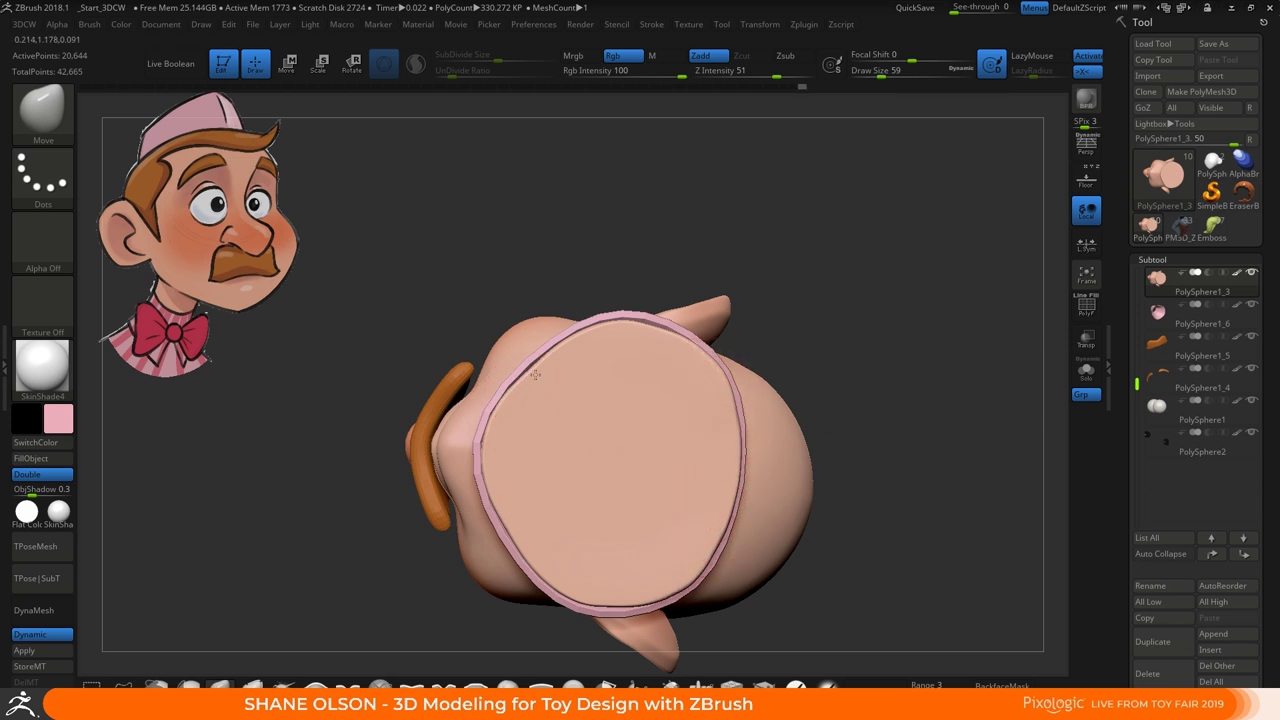
left_click_drag(818, 325, 604, 601)
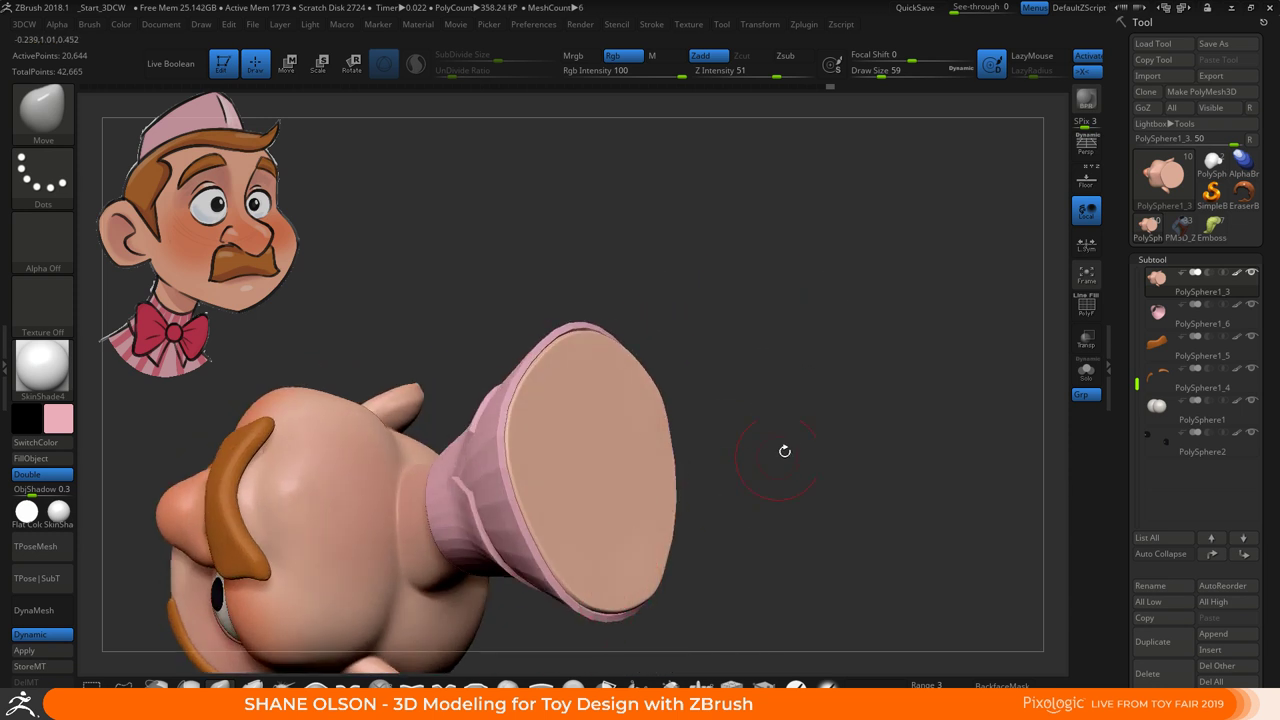
left_click_drag(784, 451, 865, 525)
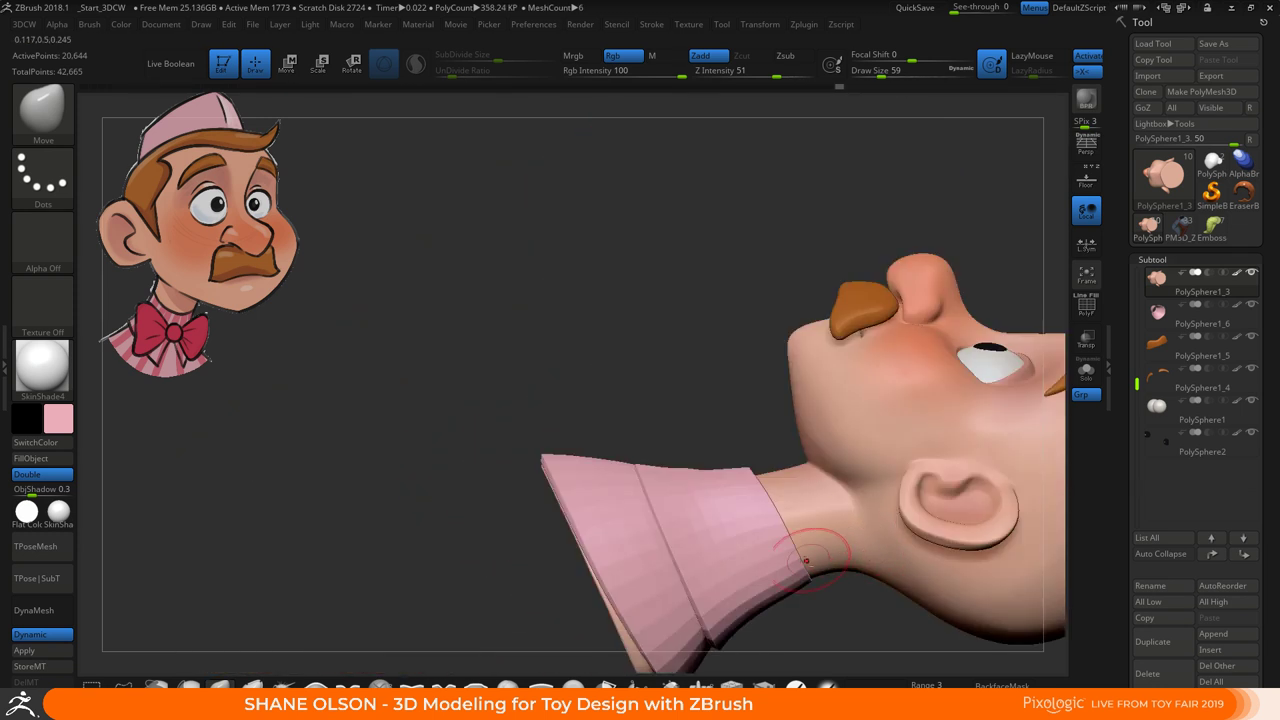
Adjust the neck's base at the back of the collar with the Move brush at draw size 128
right_click_drag(806, 561, 730, 394, "alt")
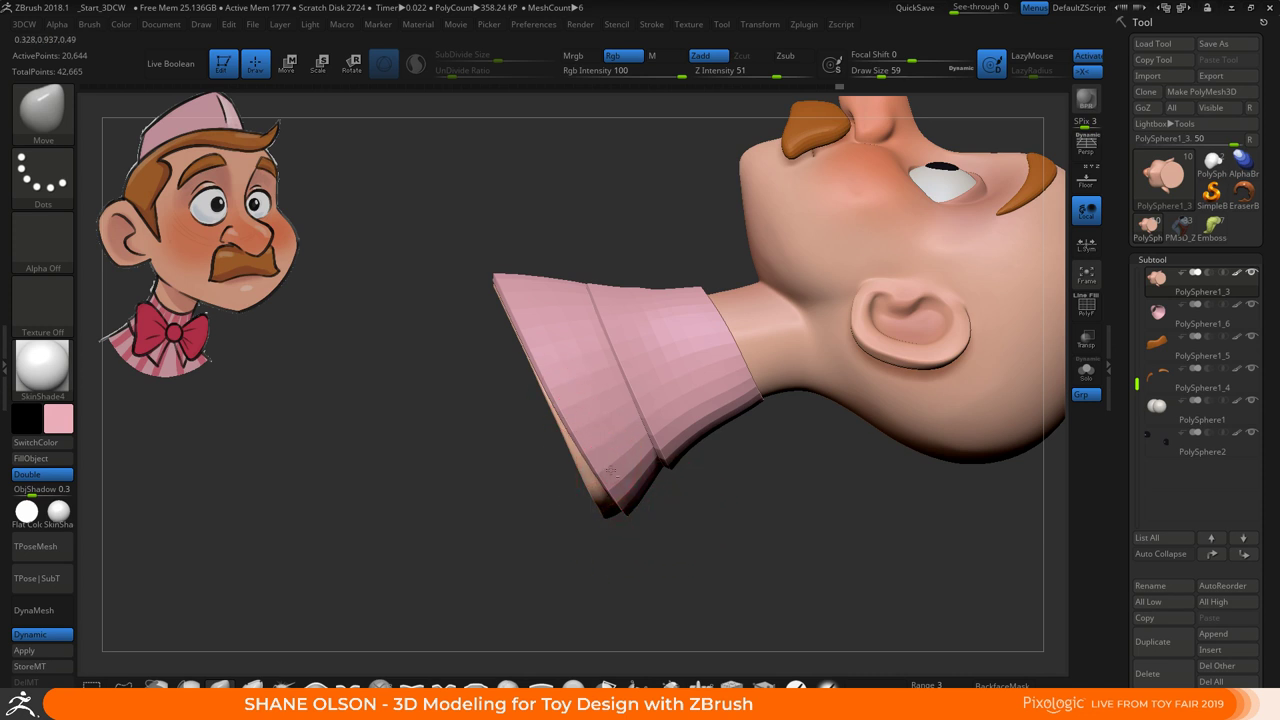
key("s")
mouse_move(677, 529)
left_mouse_down()
mouse_move(692, 529)
mouse_move(616, 502)
mouse_move(634, 454)
left_mouse_up()
left_click_drag(745, 533, 710, 494, "alt")
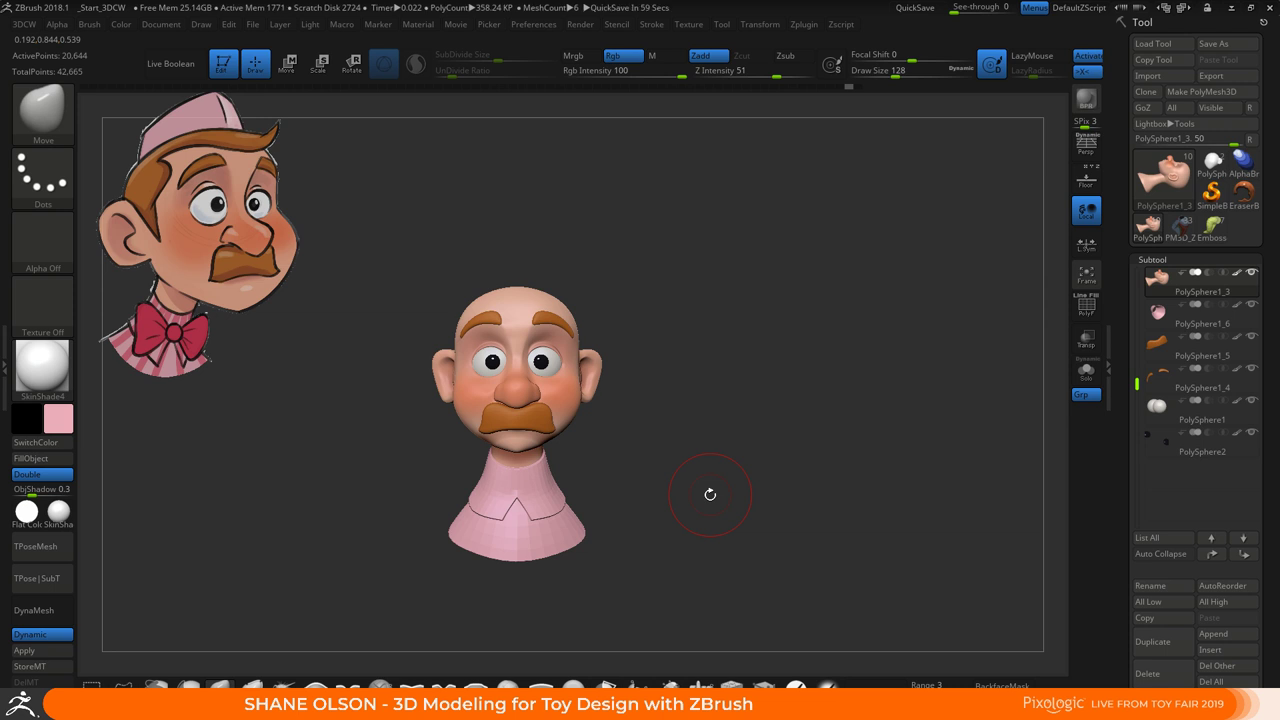
Select the collar subtool and subdivide it five times for a smooth surface
left_click_drag(676, 471, 665, 563)
left_click(539, 496, "alt")
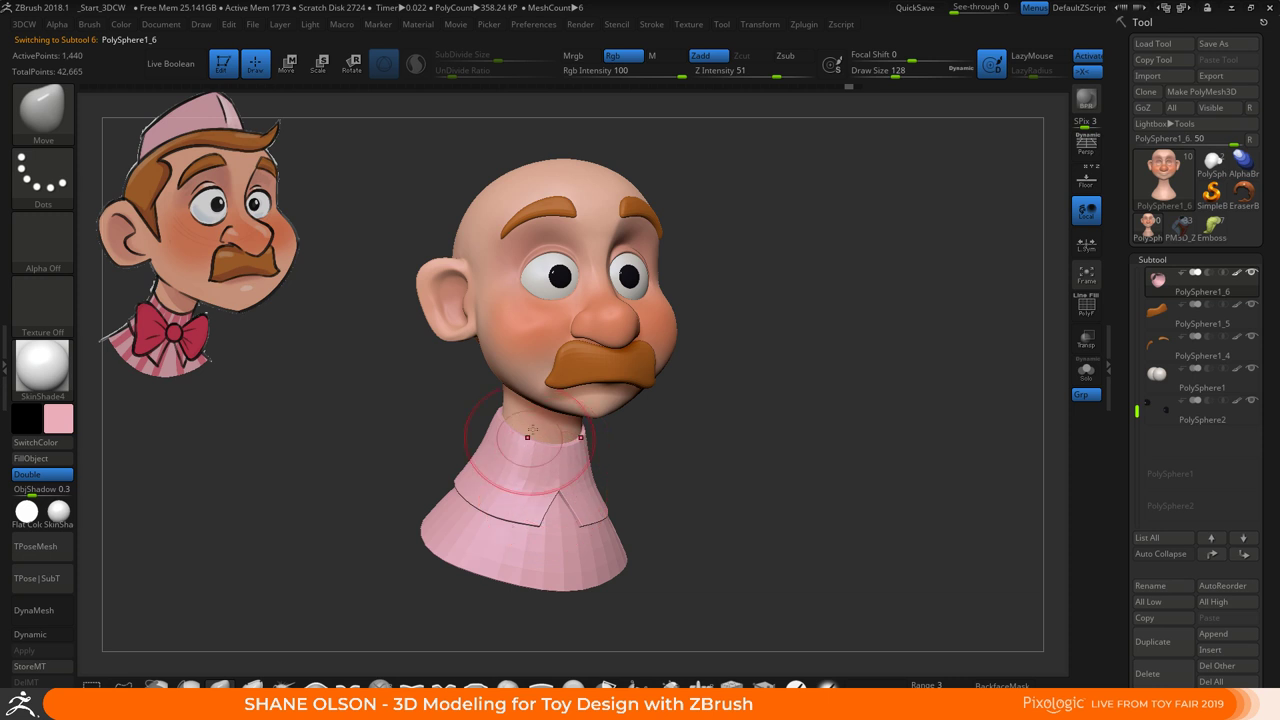
key("ctrl")
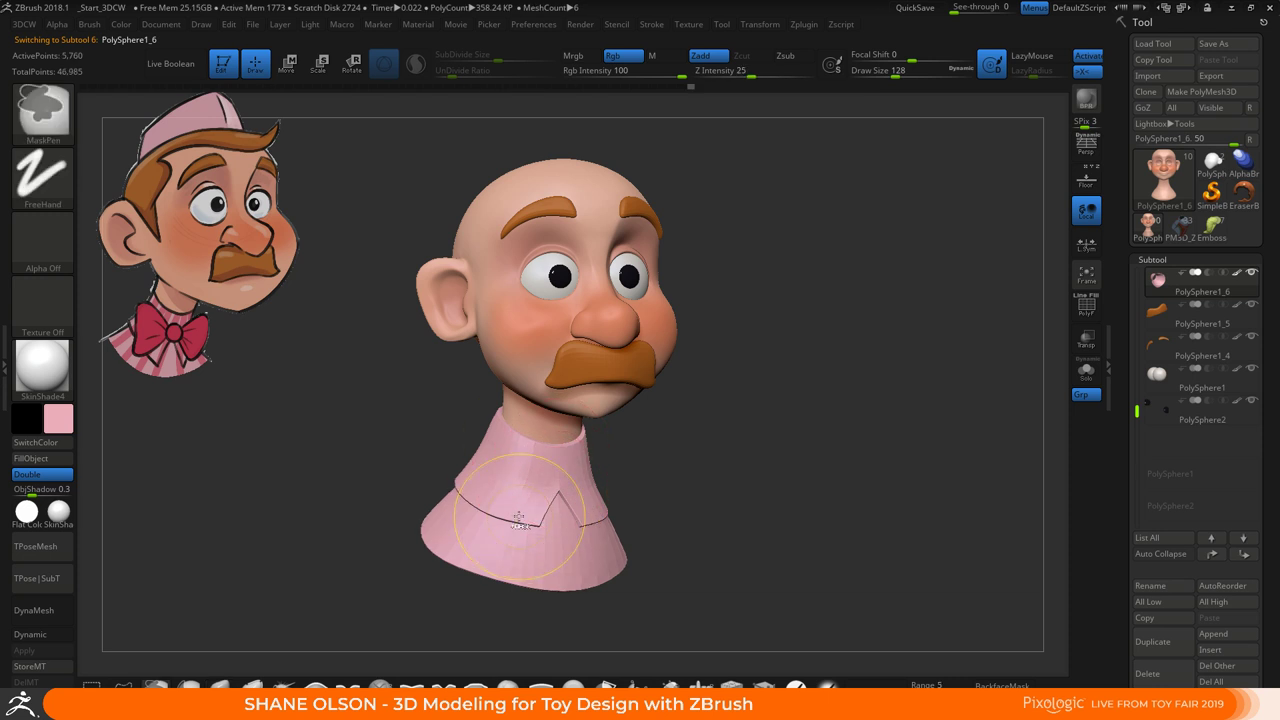
key("ctrl+d")
left_click_drag(722, 418, 748, 450, "alt")
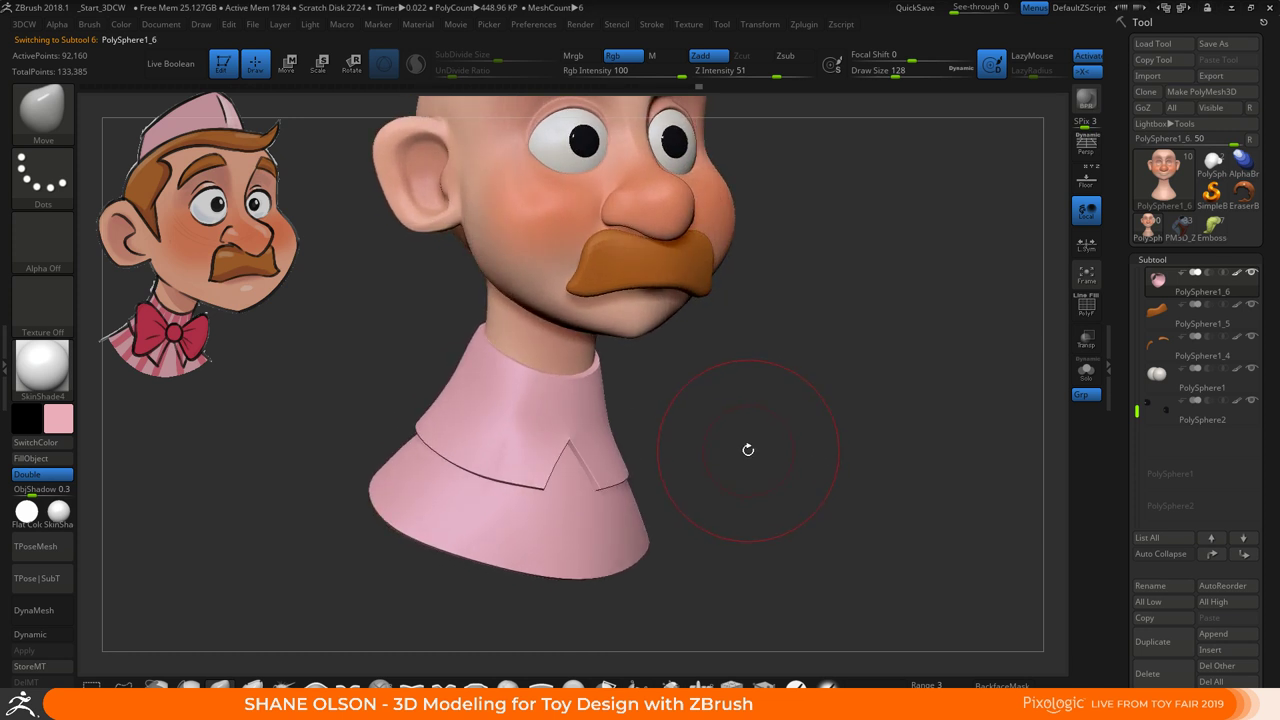
key("ctrl+d")
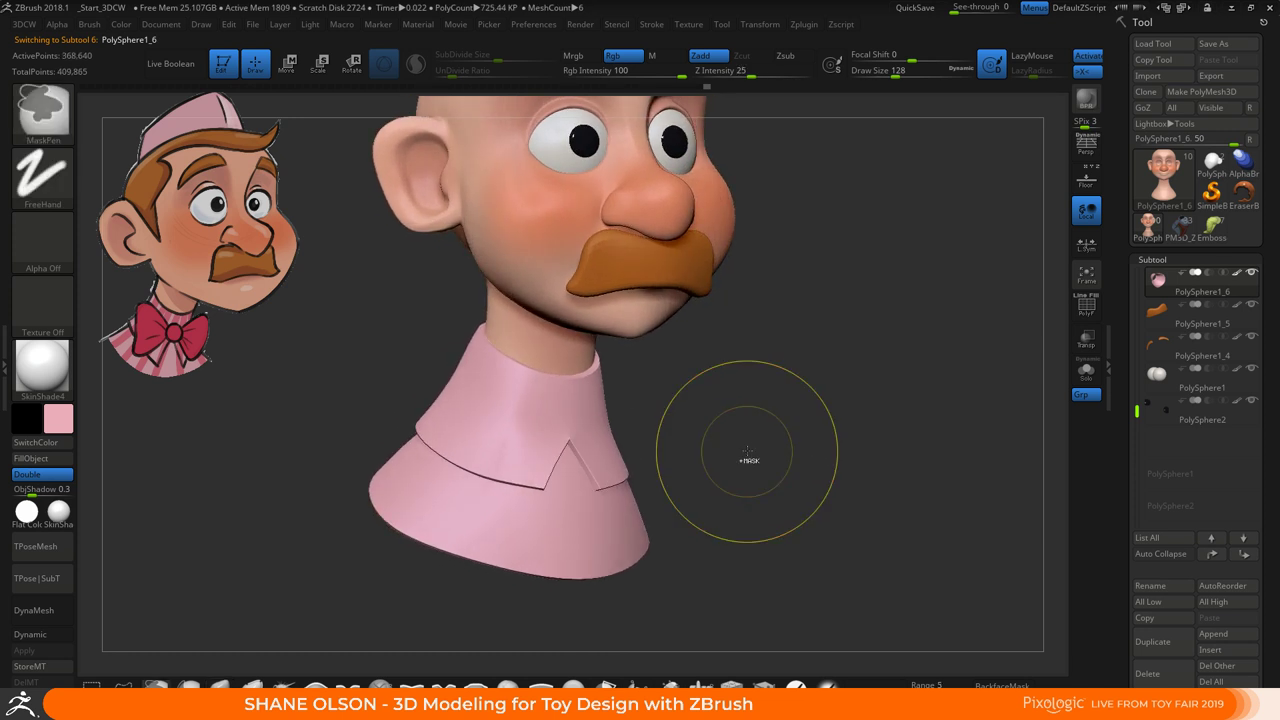
key("ctrl+d")
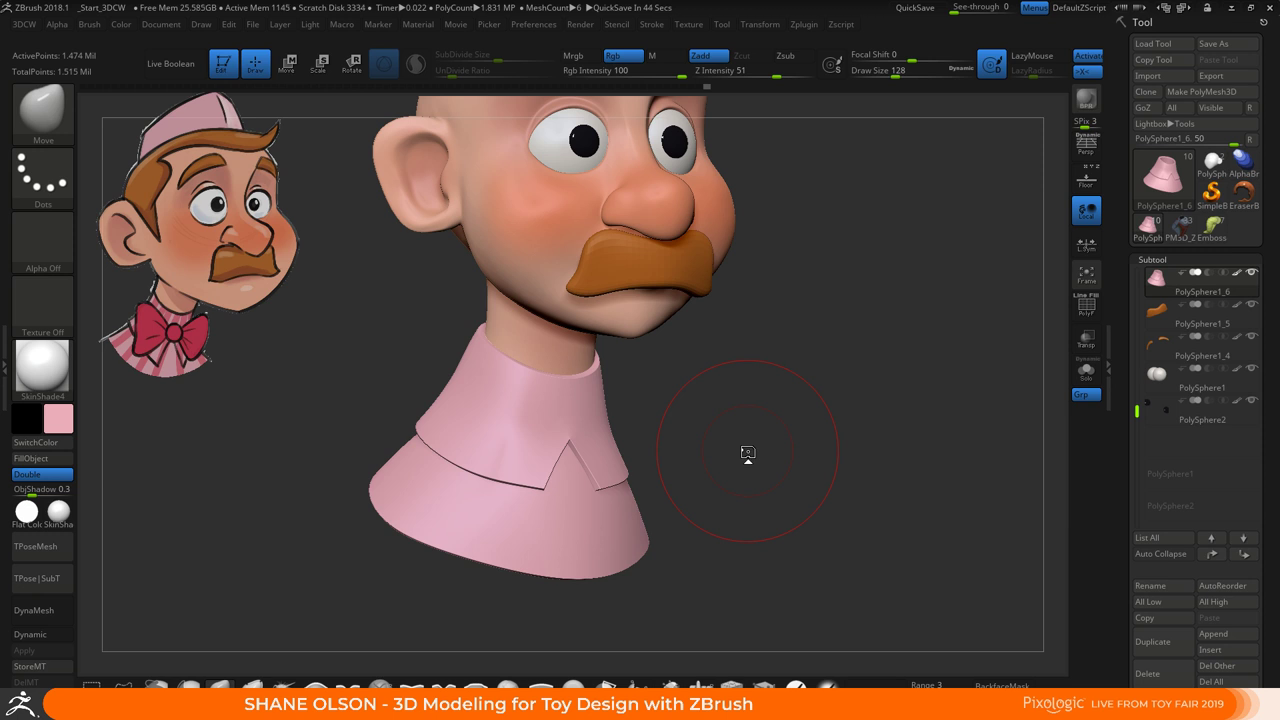
Sample a darker pink from the shirt in the Spotlight reference illustration as the paint colour
left_click_drag(748, 453, 709, 457, "shift")
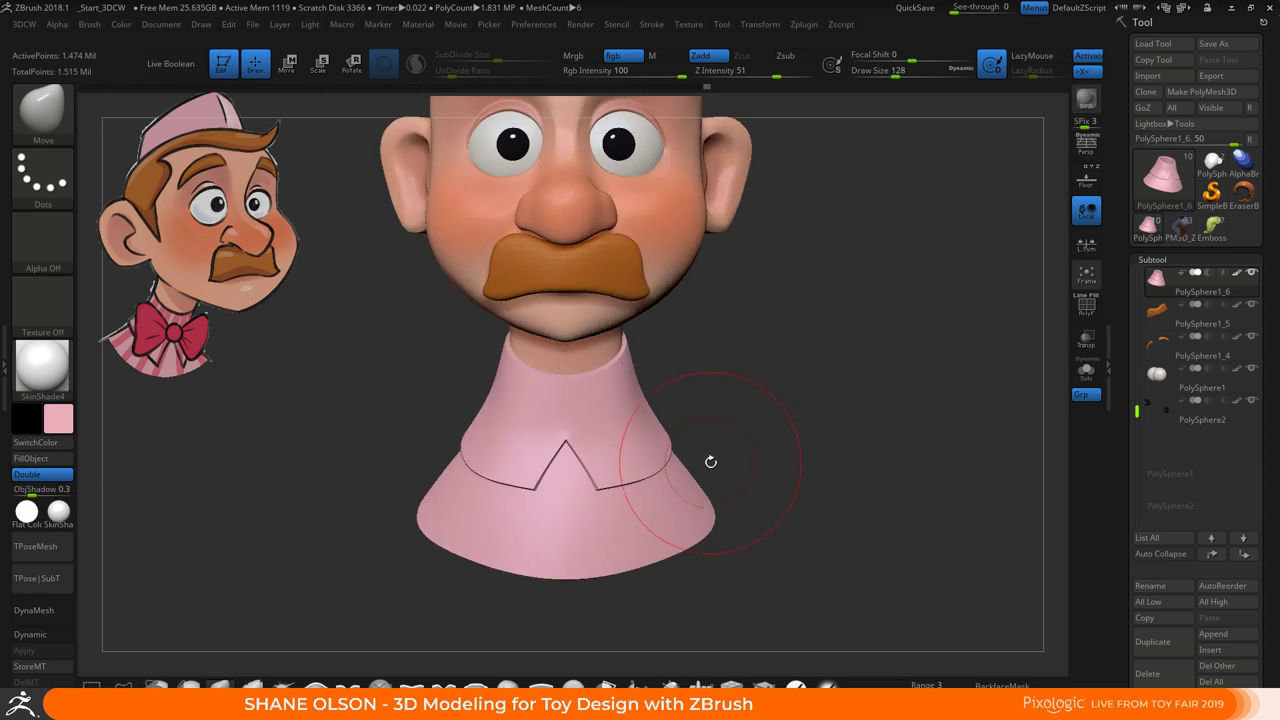
key("z")
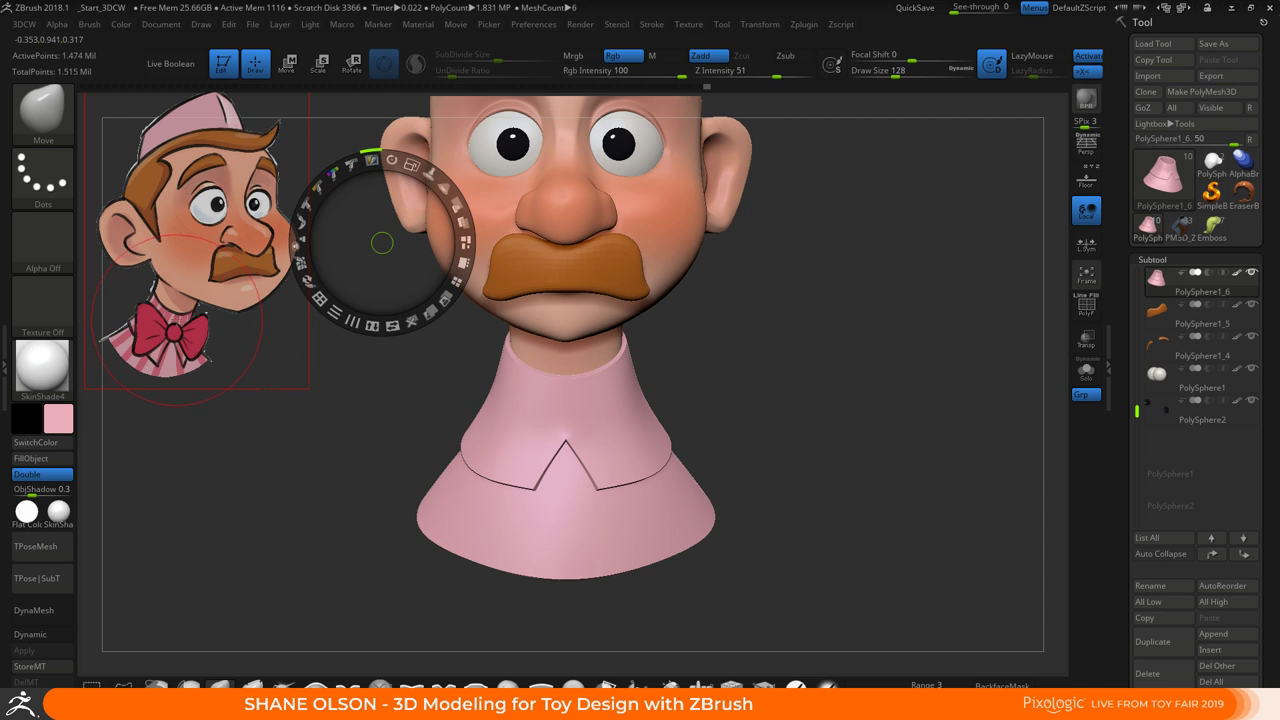
key("z")
left_click_drag(768, 443, 733, 395)
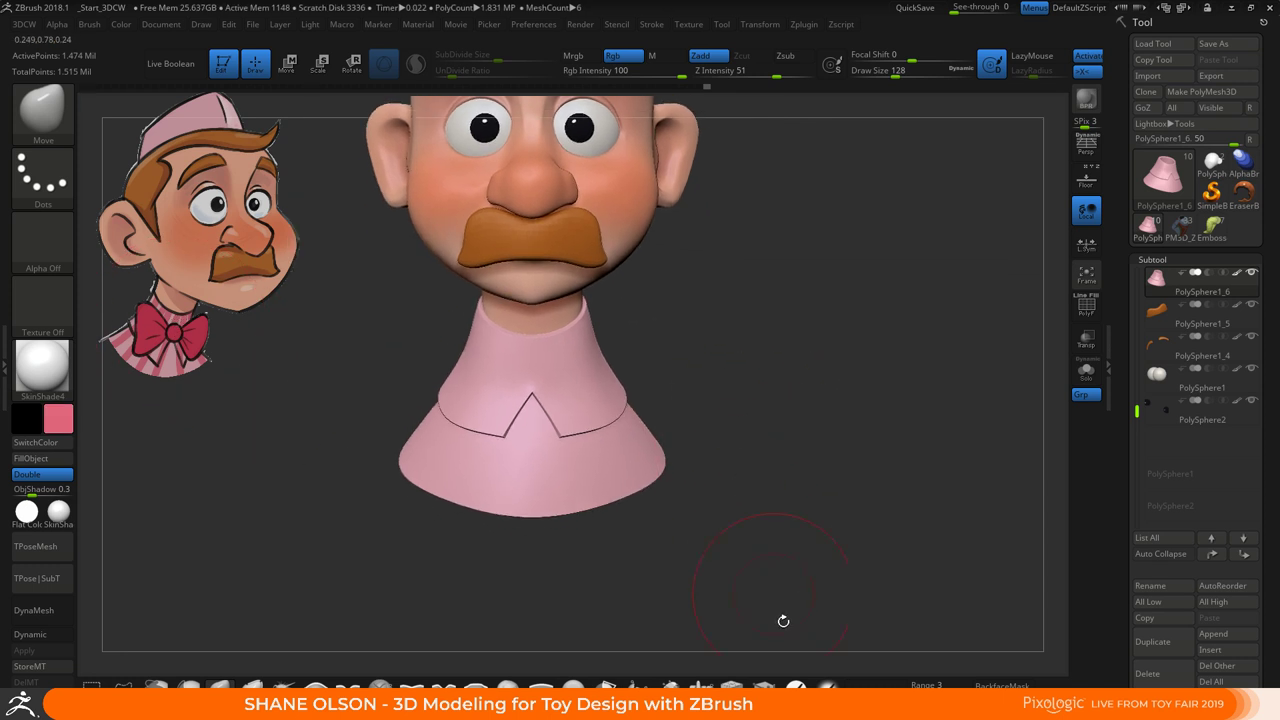
Choose the HardP_3DCW paint brush and set its draw size to 18 for painting the collar
left_click(795, 686)
key("s")
mouse_move(752, 453)
left_mouse_down()
mouse_move(731, 455)
mouse_move(737, 486)
left_mouse_up()
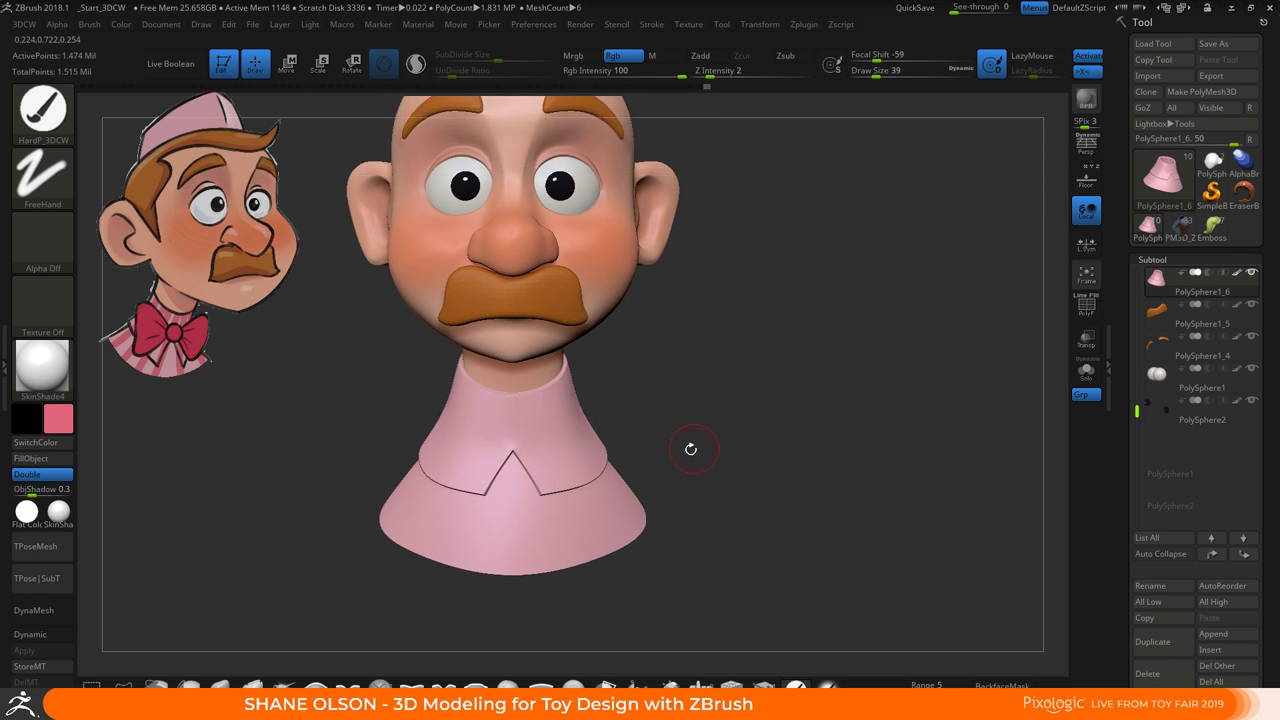
key("s")
left_click_drag(689, 449, 628, 482)
left_click_drag(661, 427, 650, 422)
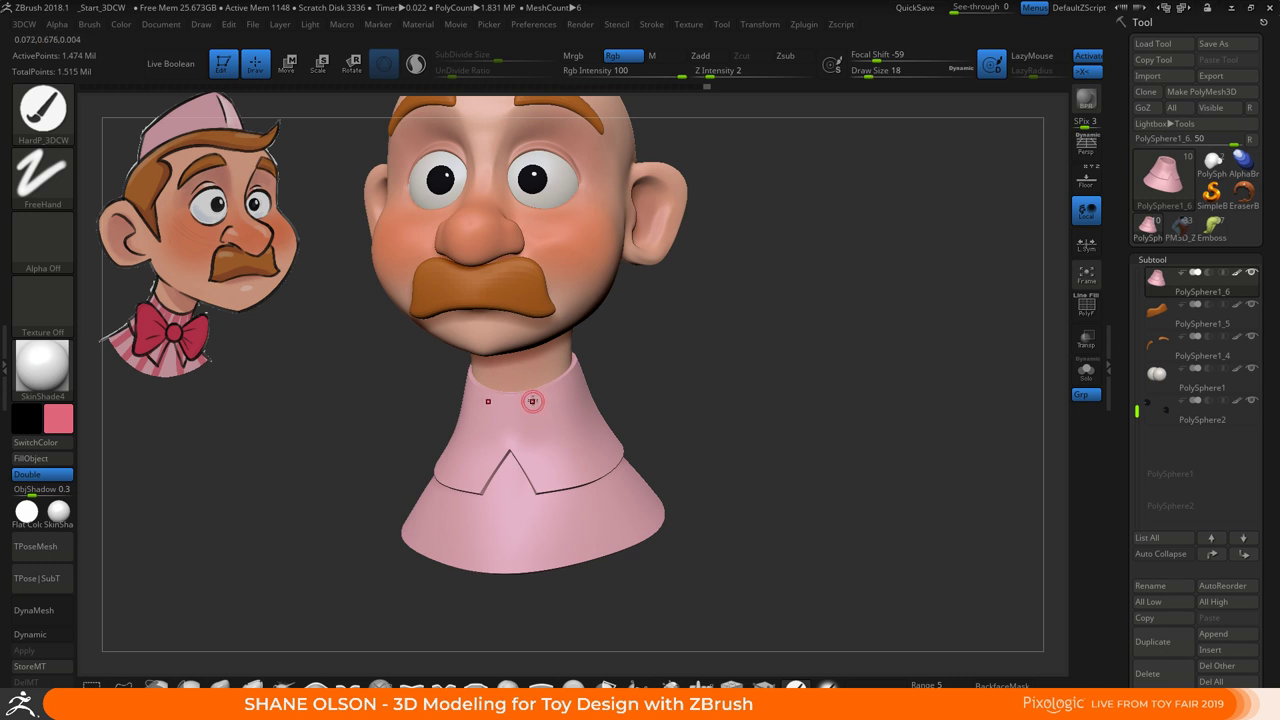
Step the collar down two subdivision levels
key("shift+d")
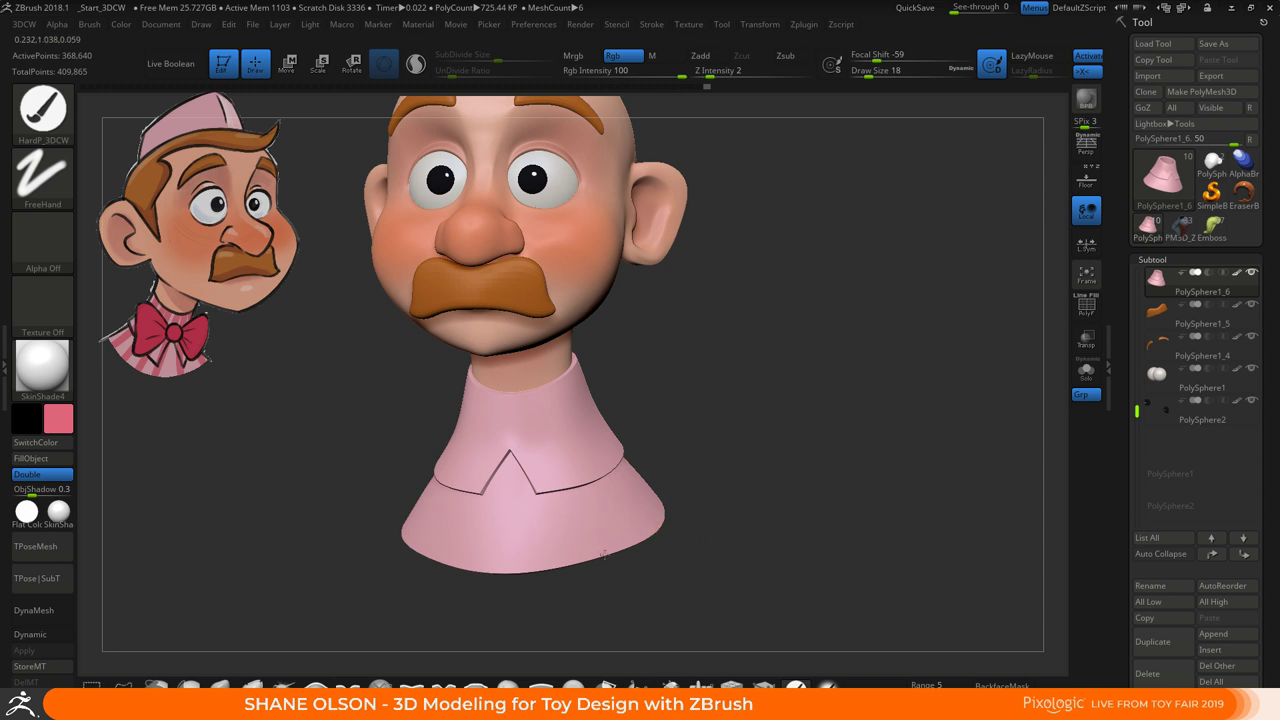
key("shift+d")
left_click_drag(698, 540, 691, 560, "alt")
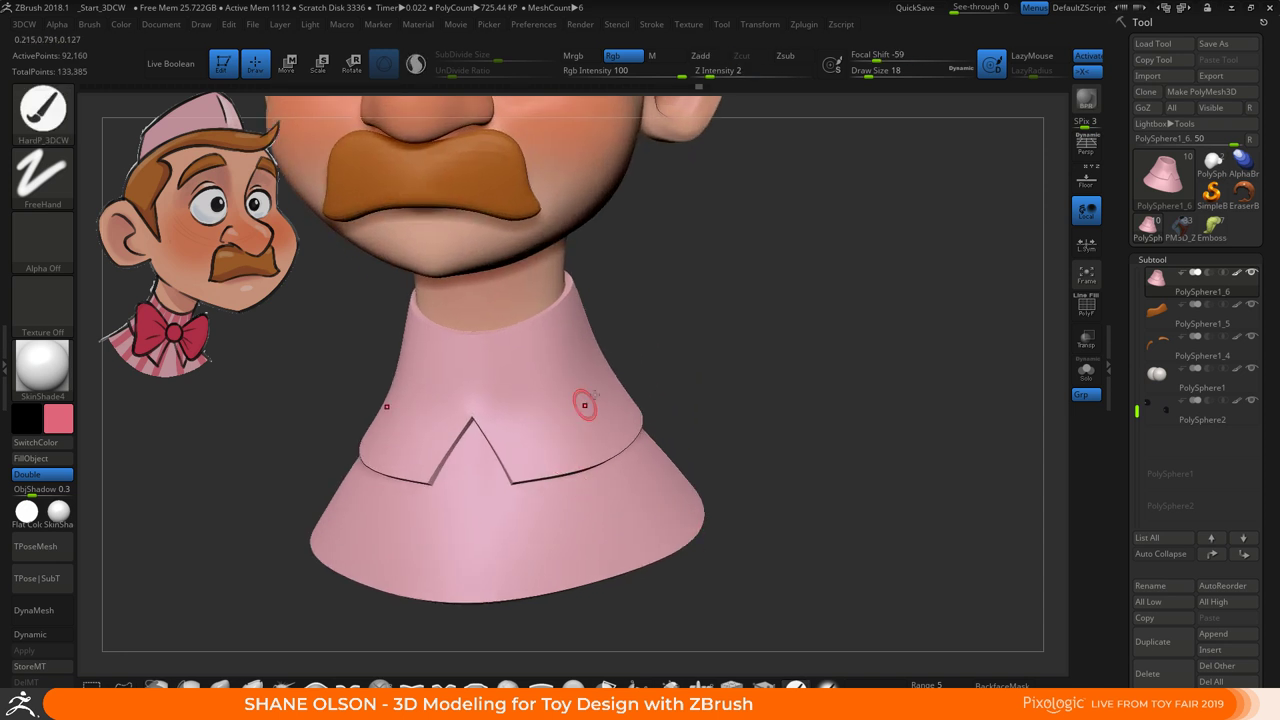
Set the brush draw size to 22 and try a vertical test stripe down the front of the collar
key("s")
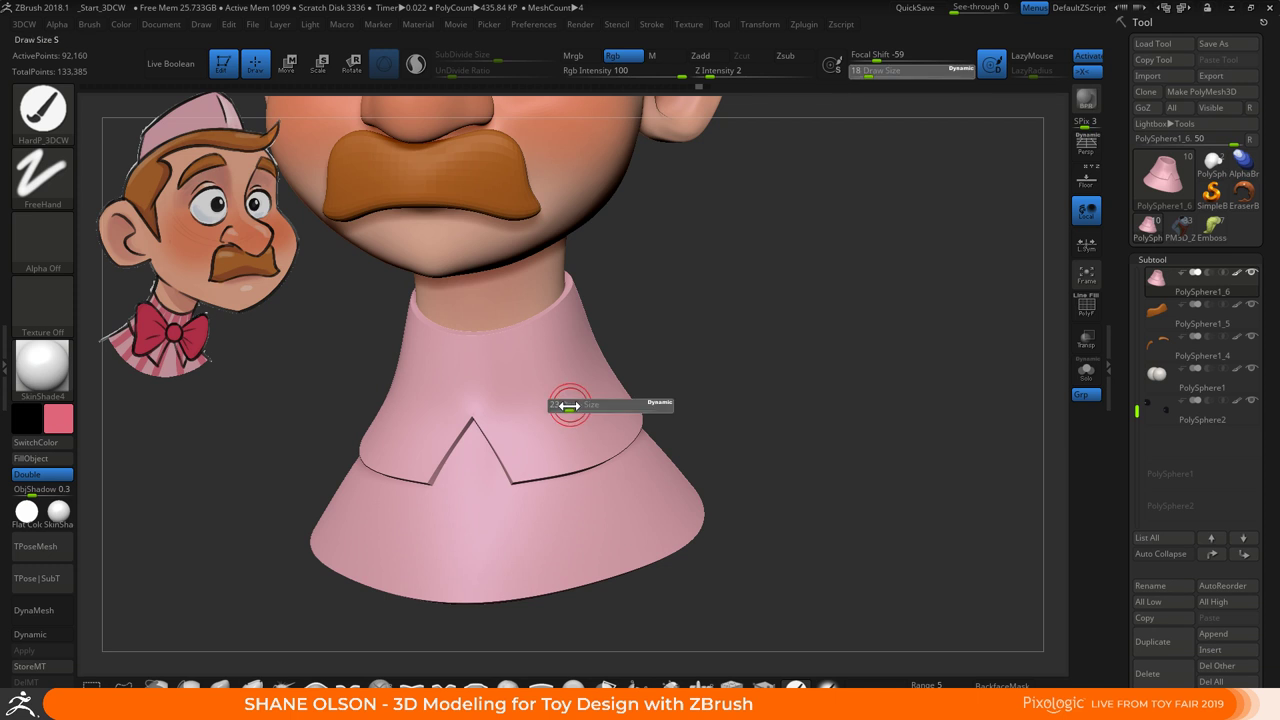
left_click_drag(567, 403, 574, 403)
key("shift+d")
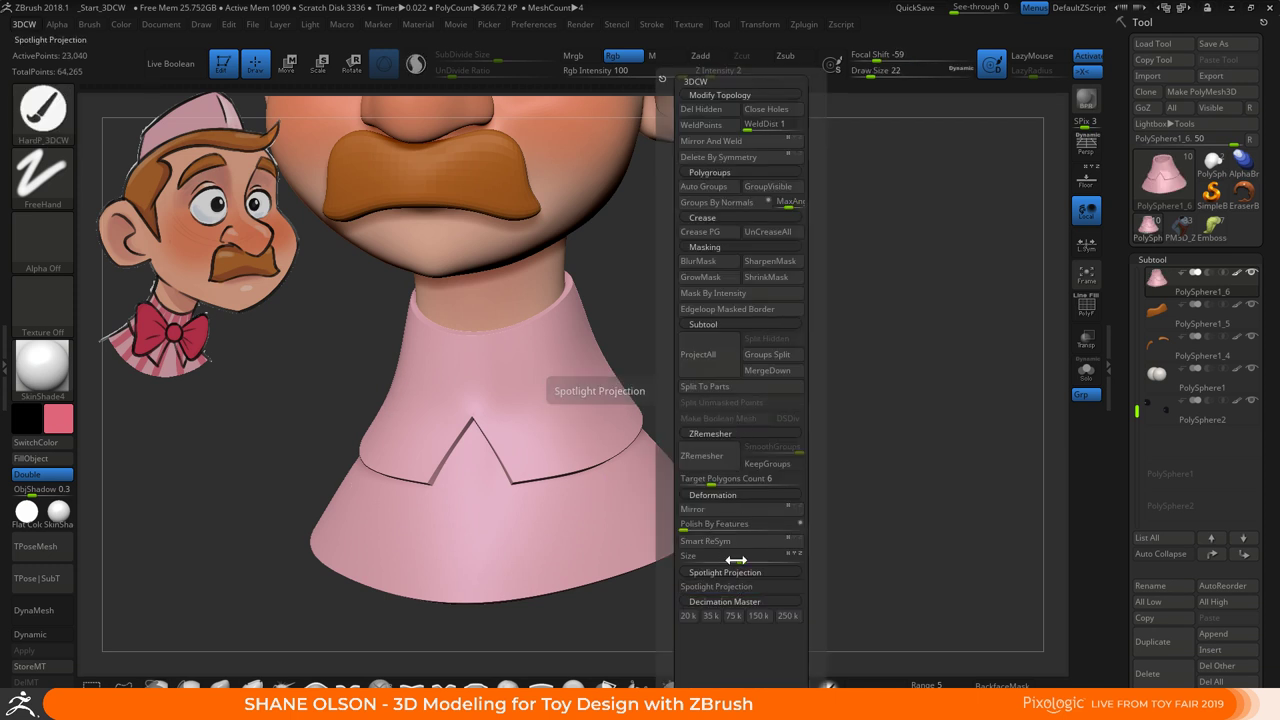
left_click_drag(527, 338, 568, 490)
key("ctrl+z")
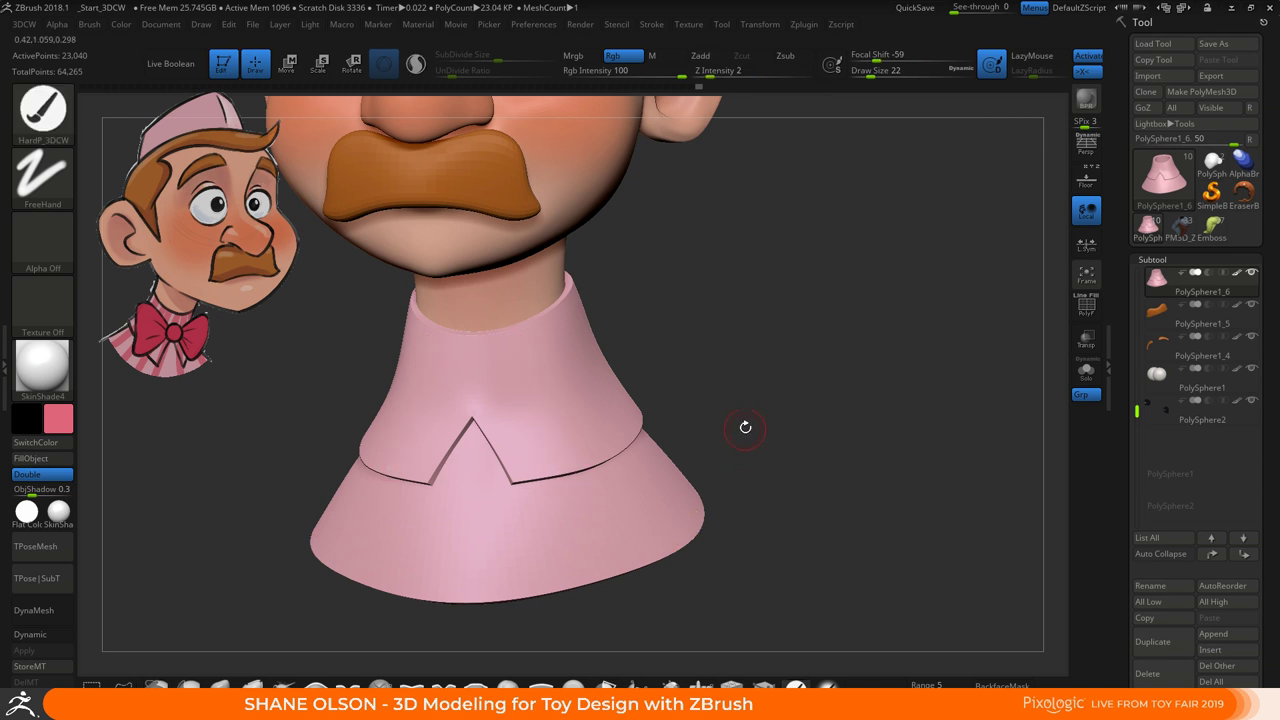
Raise the collar's subdivision by three levels to SDiv 8 so the paint strokes come out crisp
mouse_move(745, 425)
left_mouse_down()
mouse_move(730, 405)
mouse_move(738, 414)
left_mouse_up()
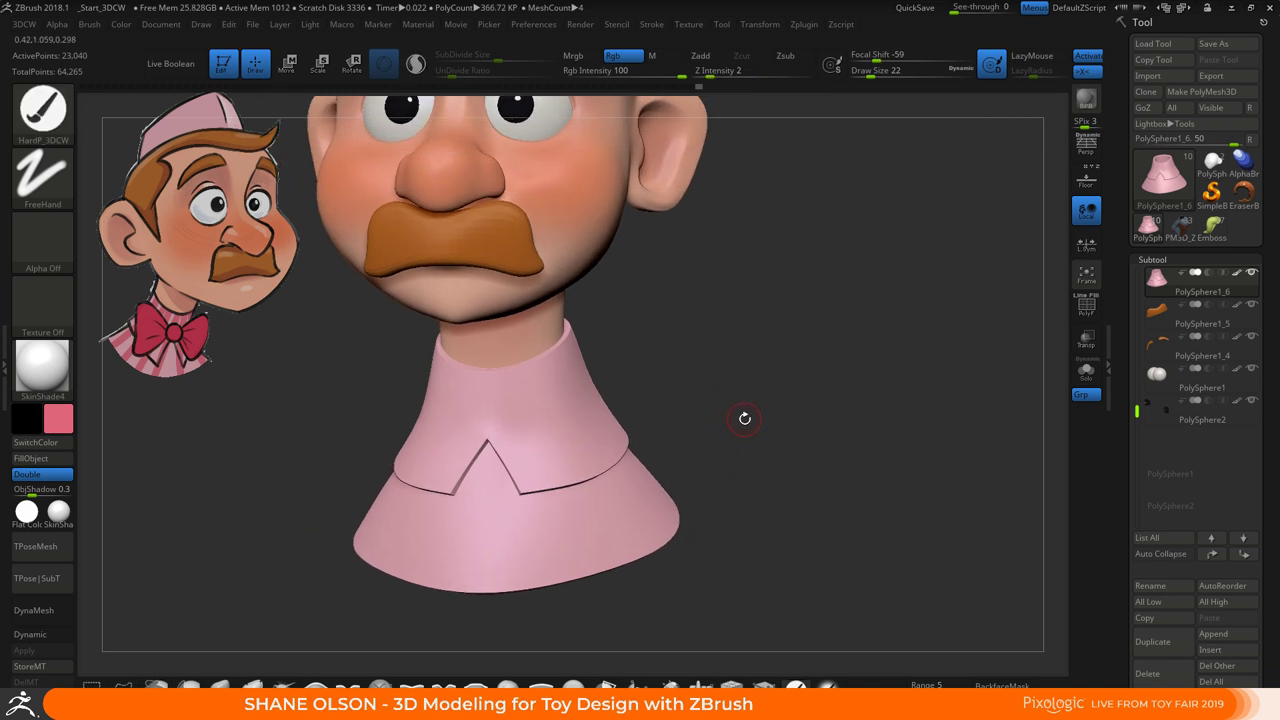
key("ctrl")
key("ctrl")
key("ctrl+d")
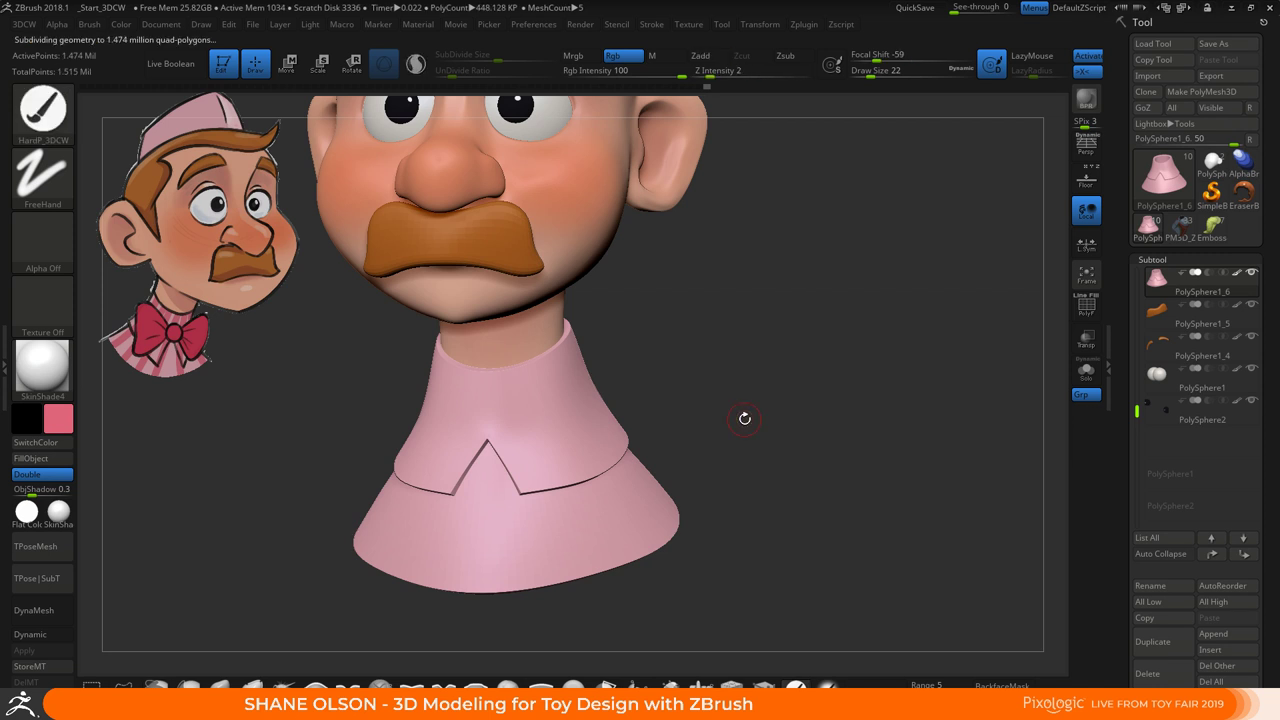
left_click_drag(525, 368, 580, 518)
key("ctrl+z")
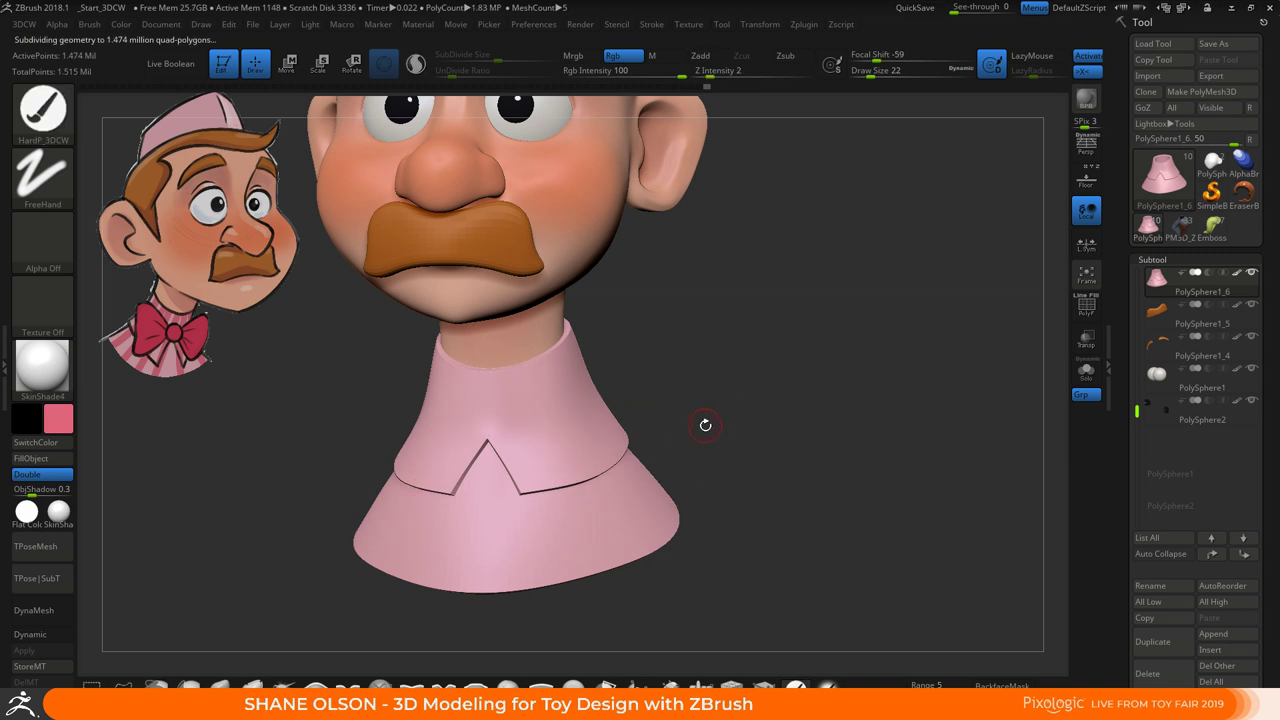
left_click_drag(703, 426, 768, 569)
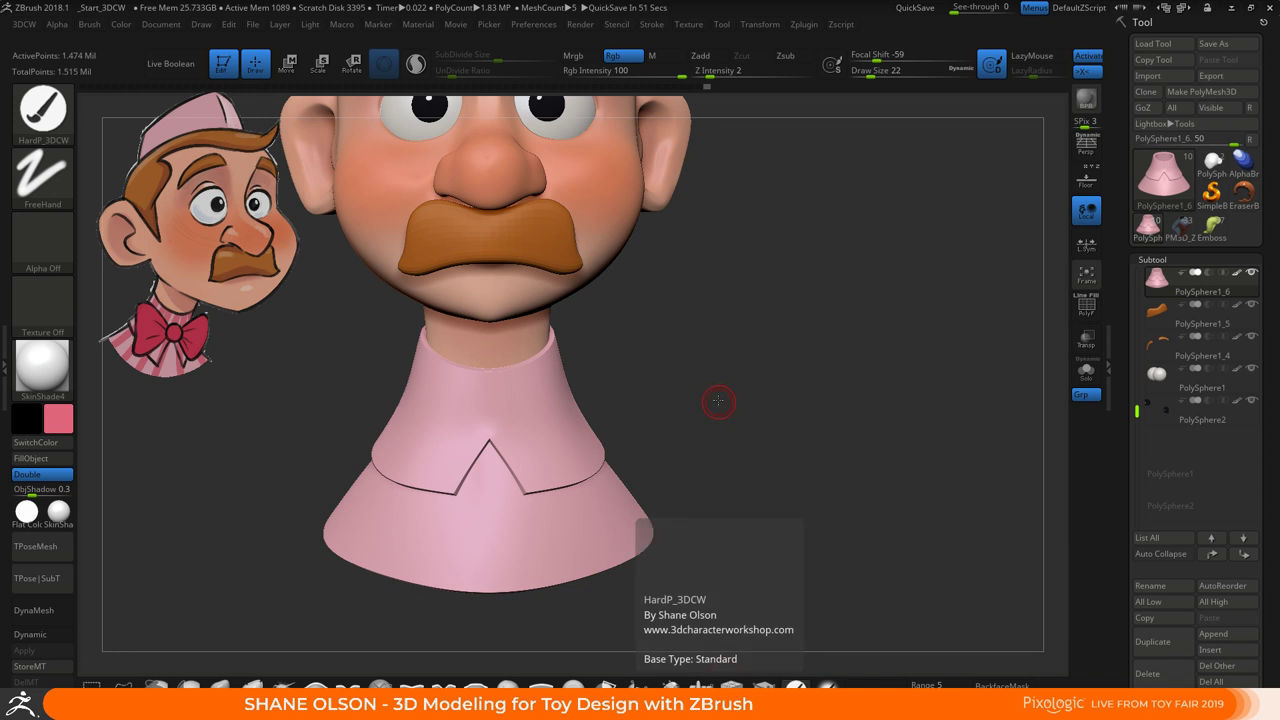
mouse_move(720, 403)
left_mouse_down("alt")
mouse_move(700, 371)
mouse_move(702, 450)
left_mouse_up("alt")
mouse_move(702, 450)
left_mouse_down()
mouse_move(735, 449)
mouse_move(728, 458)
mouse_move(739, 422)
mouse_move(729, 400)
left_mouse_up()
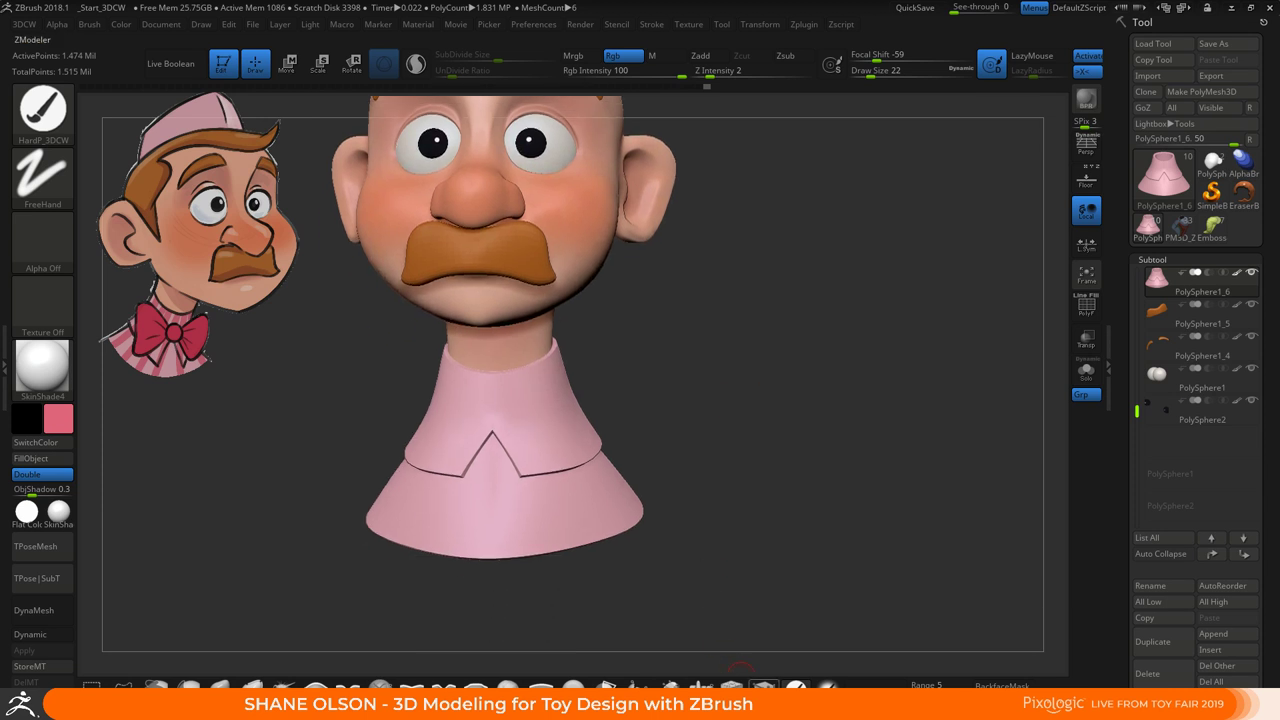
left_click_drag(696, 479, 672, 466)
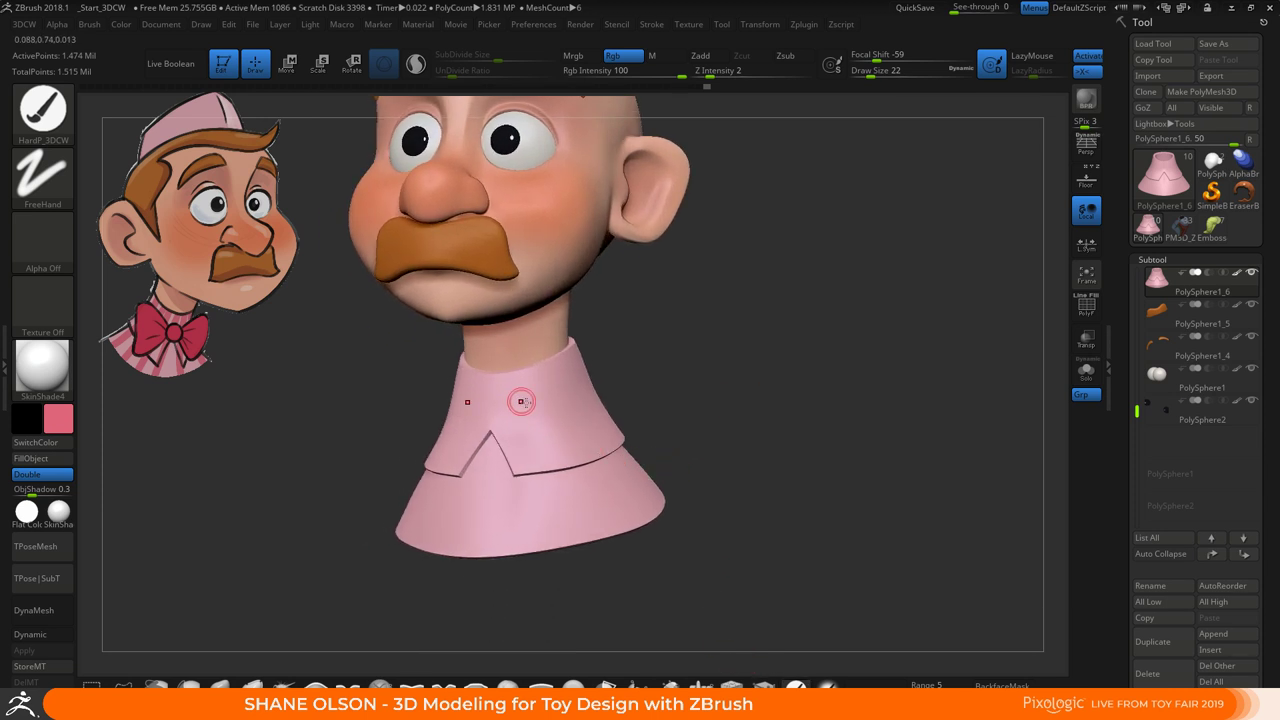
left_click_drag(643, 397, 678, 403)
left_click_drag(510, 375, 578, 624)
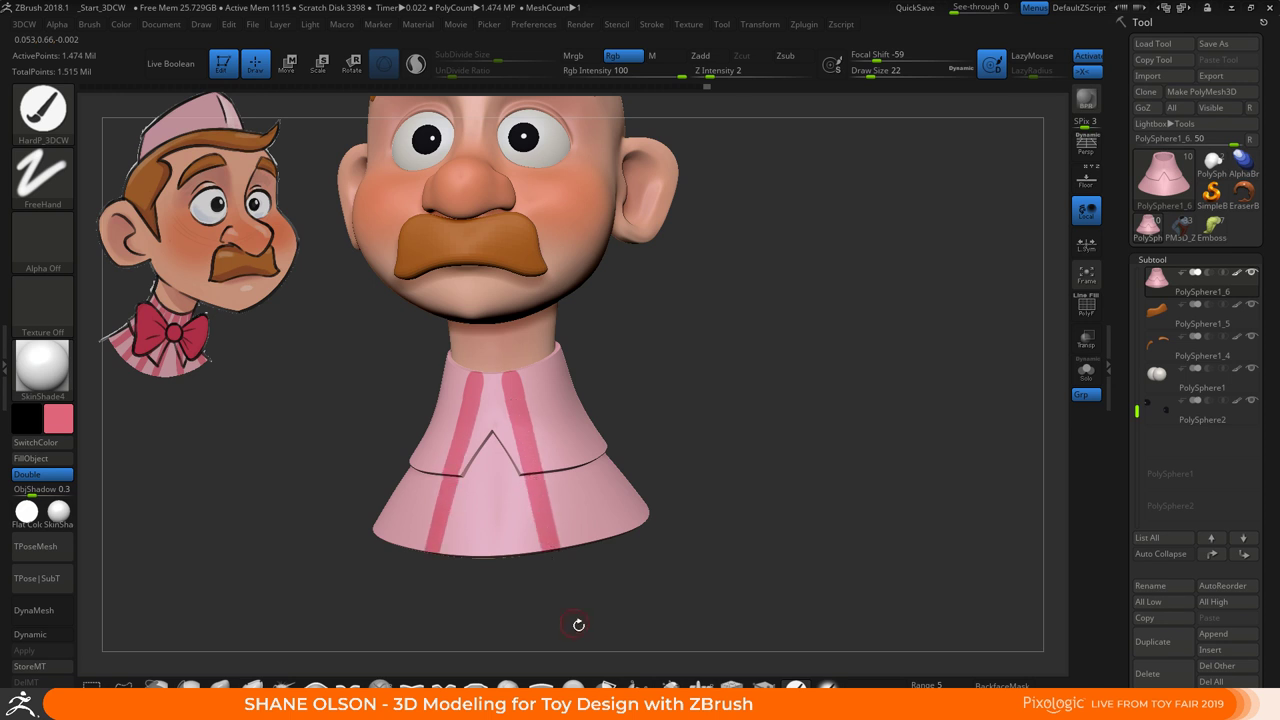
key("ctrl+z")
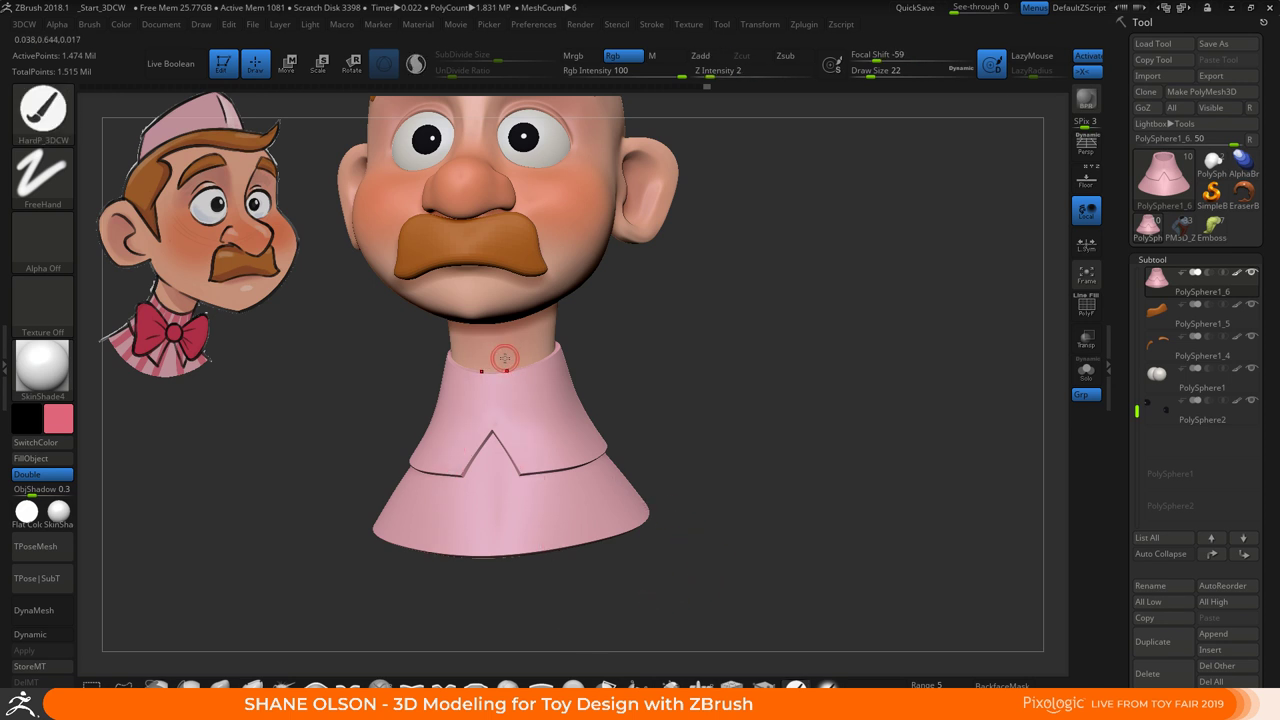
Paint mirrored dark pink vertical stripes down both collar layers, working from beside the V opening around the sides
left_click(508, 381)
left_click_drag(508, 381, 552, 558)
left_click_drag(706, 562, 650, 560)
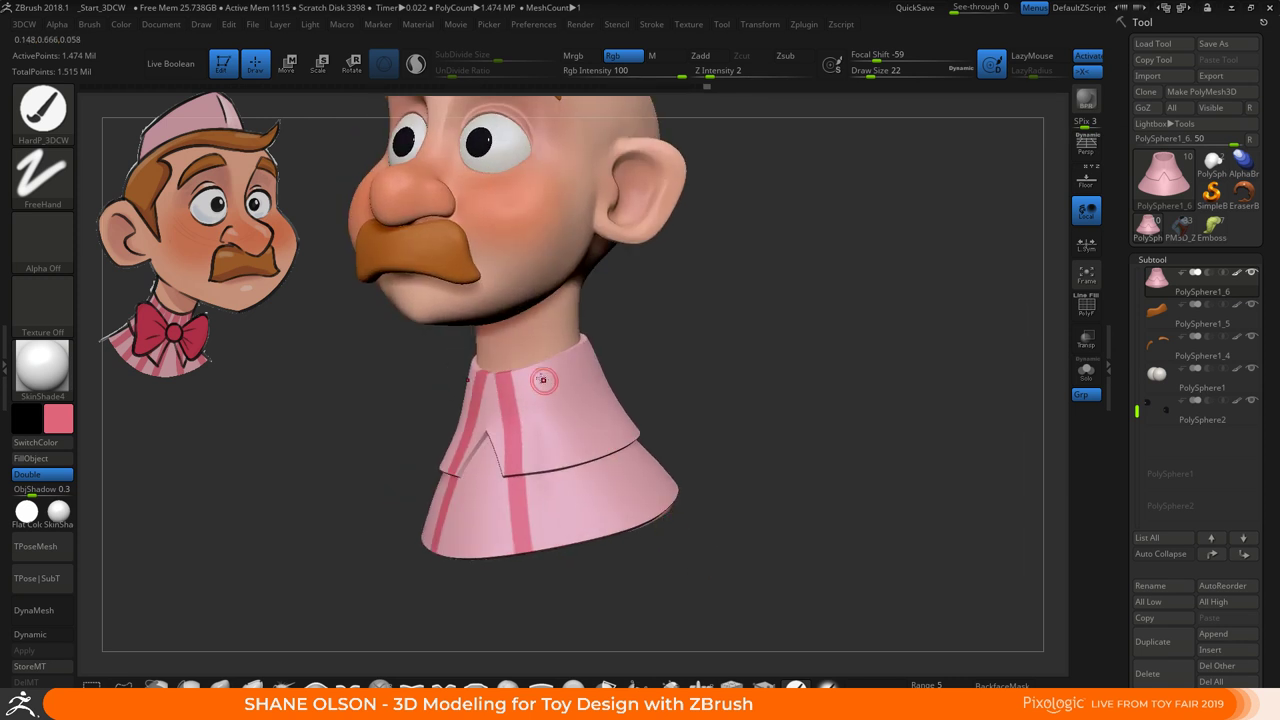
left_click_drag(723, 596, 630, 600)
left_click_drag(565, 344, 626, 537)
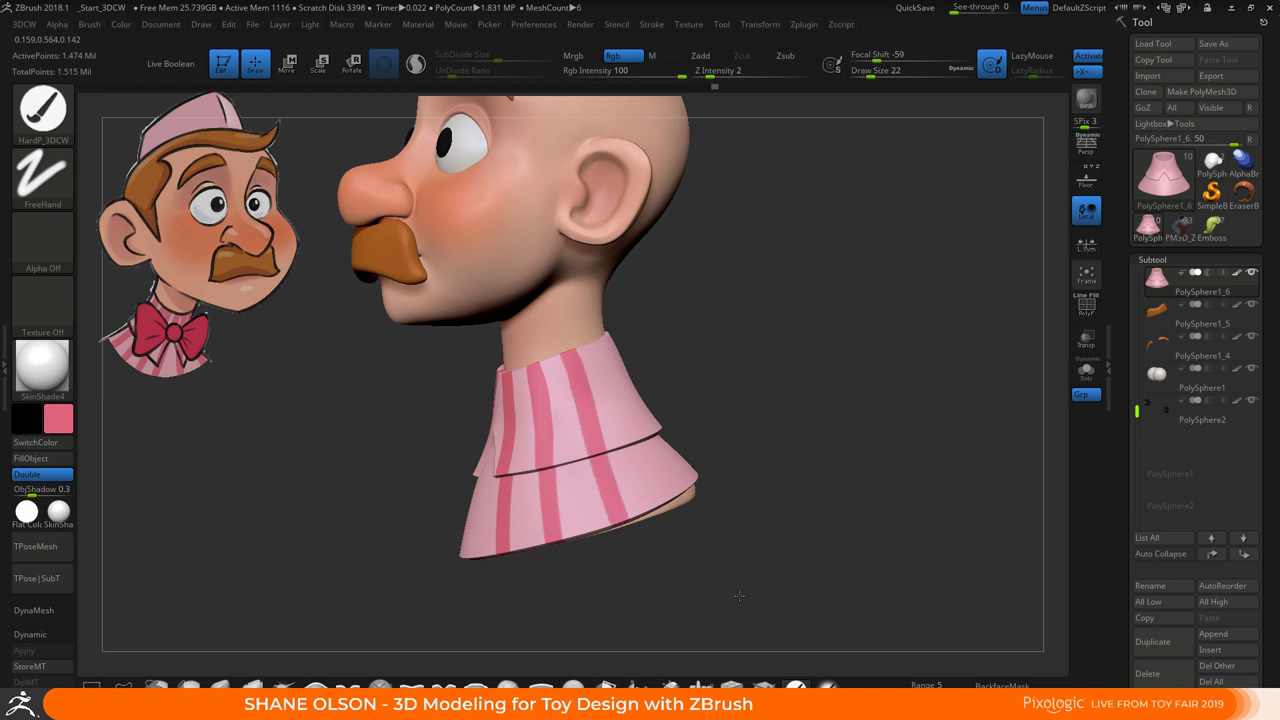
left_click_drag(739, 596, 660, 598)
left_click_drag(595, 342, 632, 512)
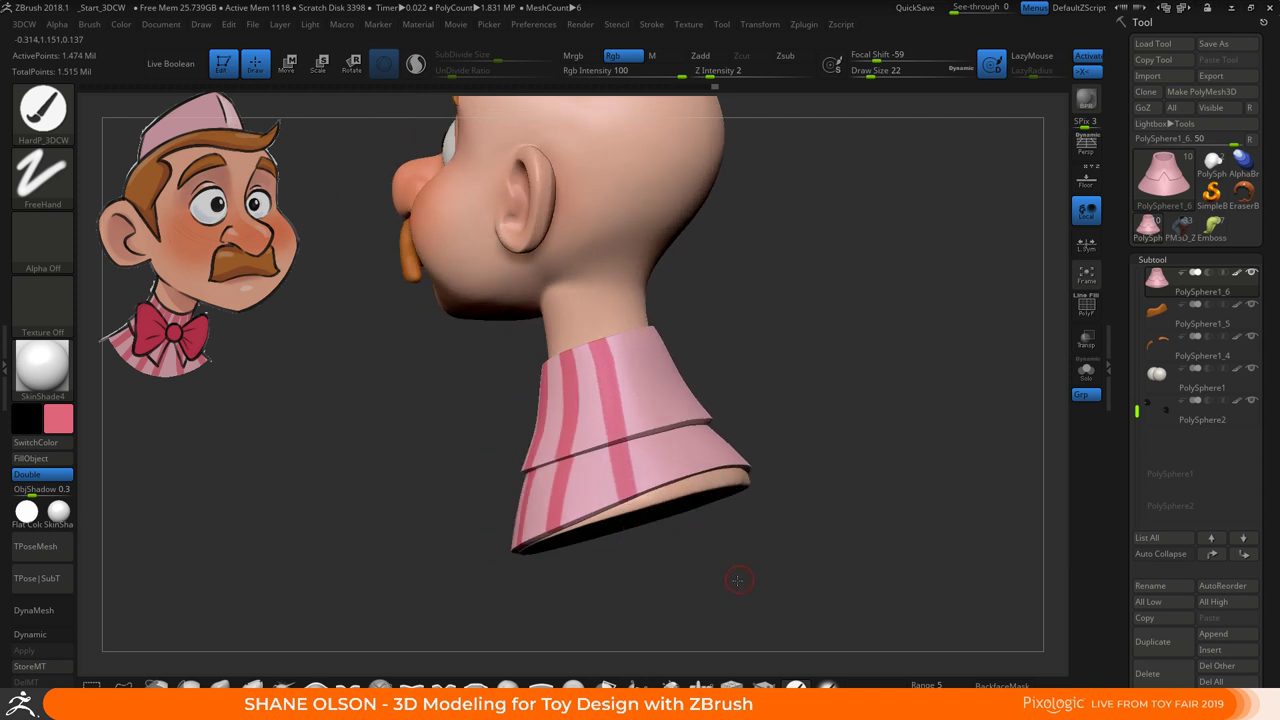
Continue the mirrored dark pink stripes around the back of the collar and check the pattern from the front
left_click_drag(738, 580, 714, 566)
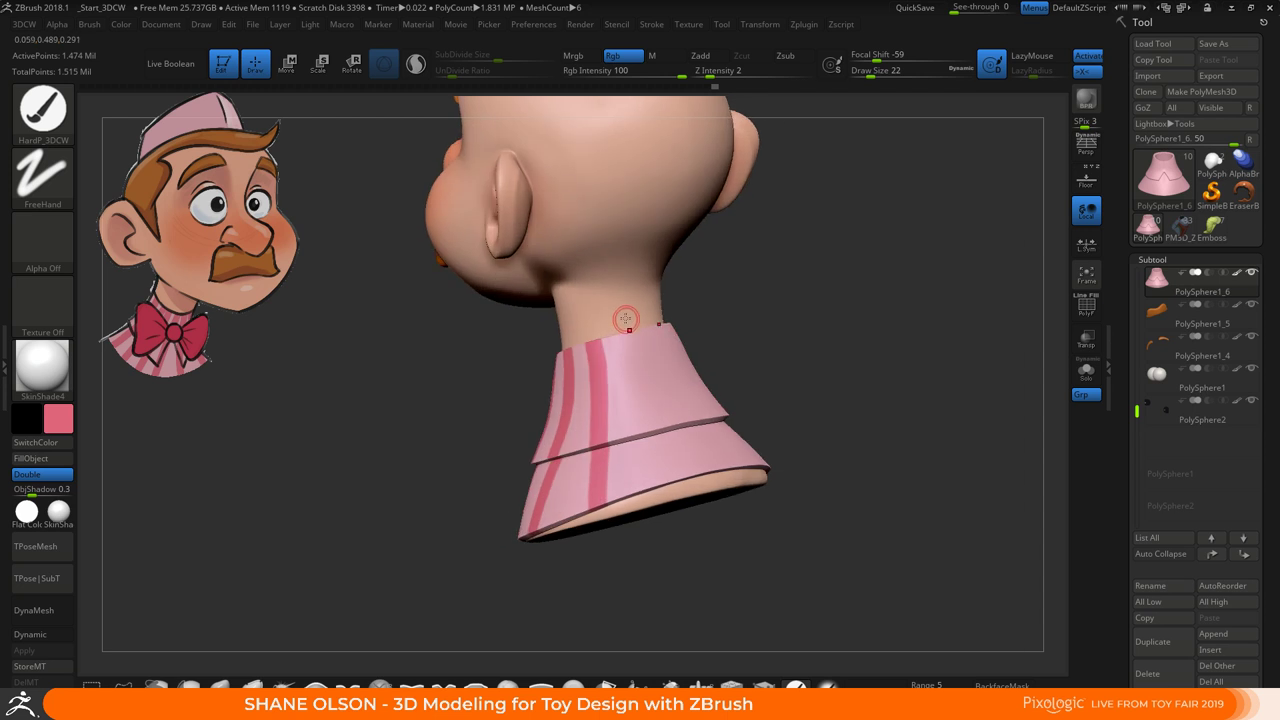
left_click_drag(623, 328, 635, 412)
key("ctrl+z")
left_click_drag(622, 328, 671, 517)
left_click_drag(782, 569, 870, 558)
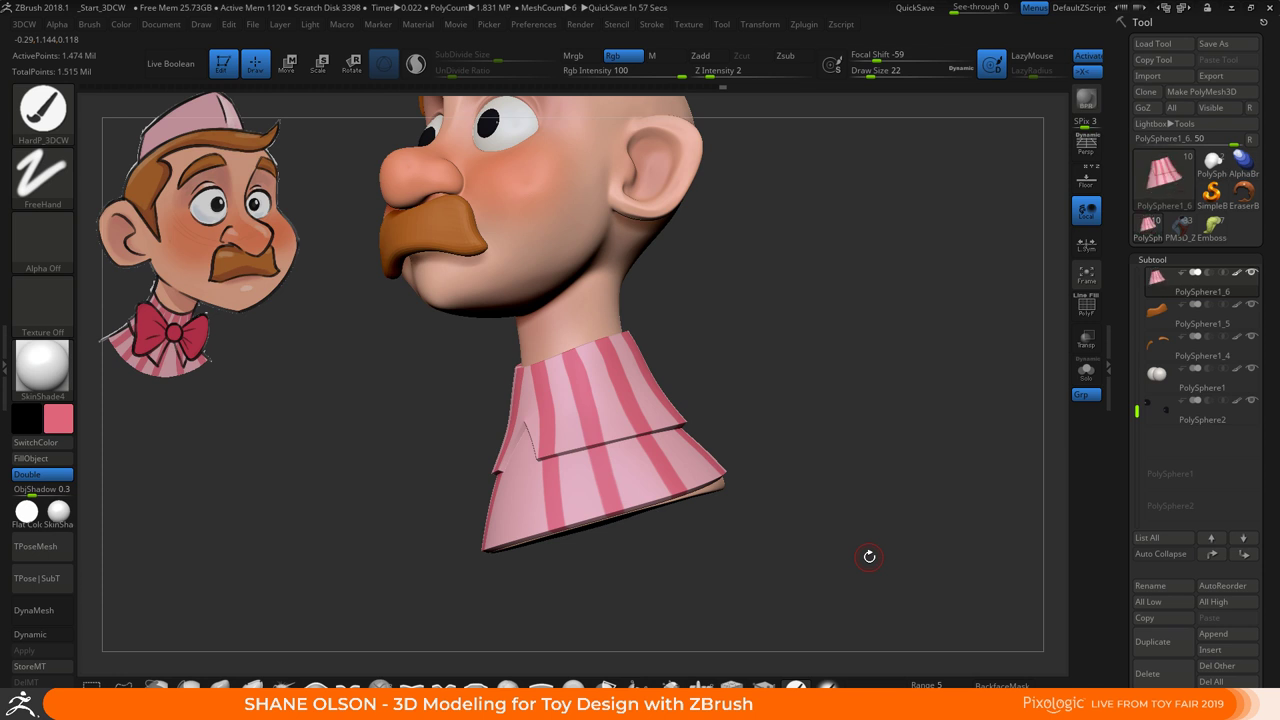
left_click_drag(822, 369, 845, 375)
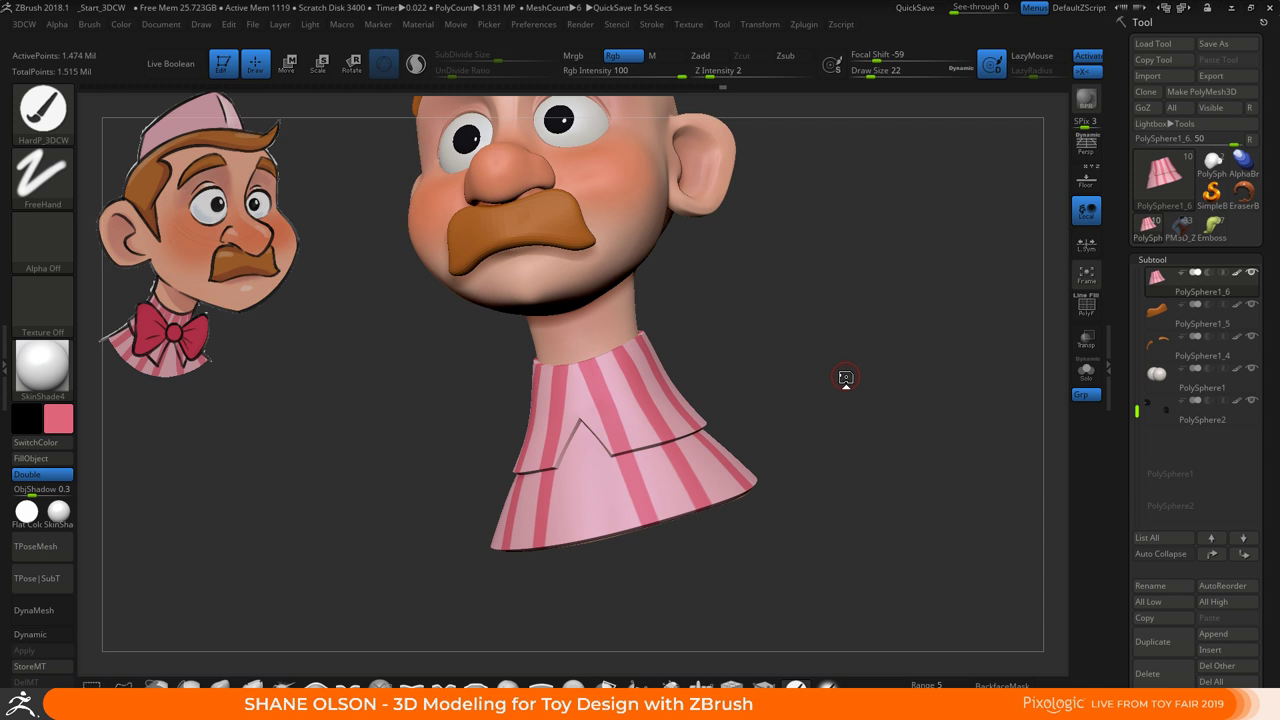
left_click_drag(827, 385, 722, 487)
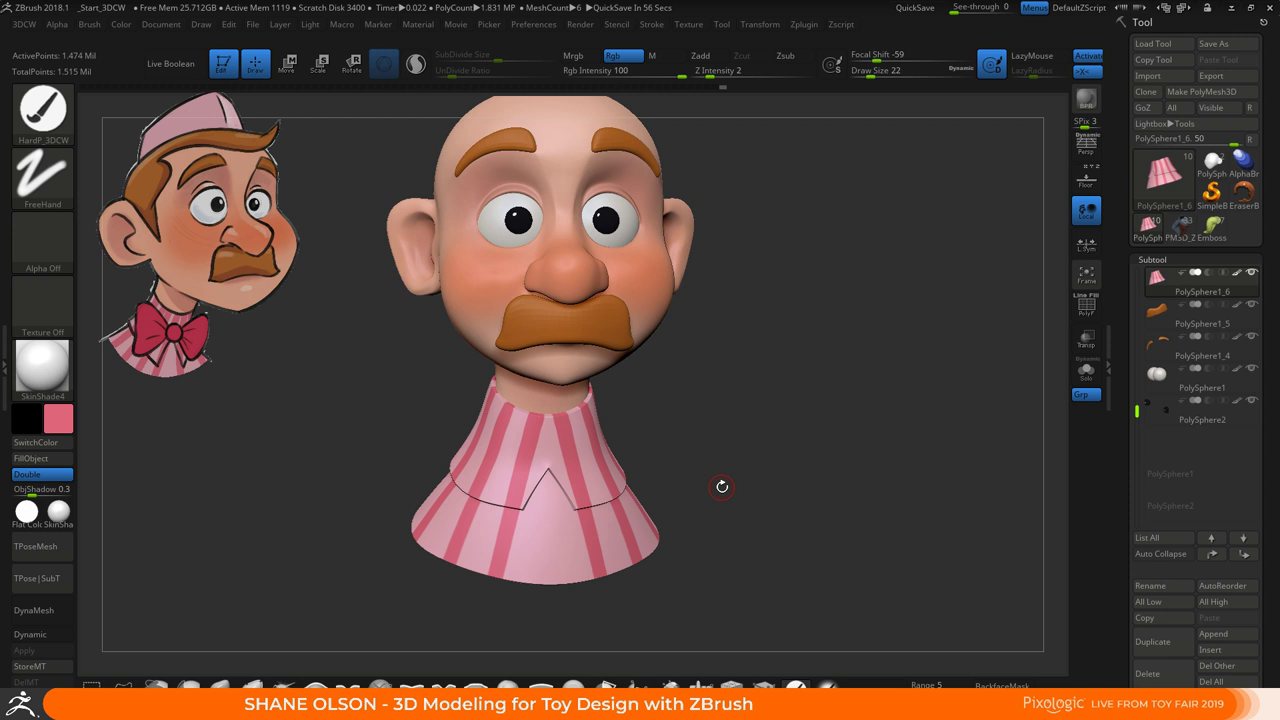
With the IMM_3DCW brush selected, duplicate the striped collar subtool and delete the copy's lower subdivision levels
mouse_move(704, 417)
left_mouse_down()
mouse_move(665, 425)
mouse_move(716, 398)
left_mouse_up()
left_click(702, 686)
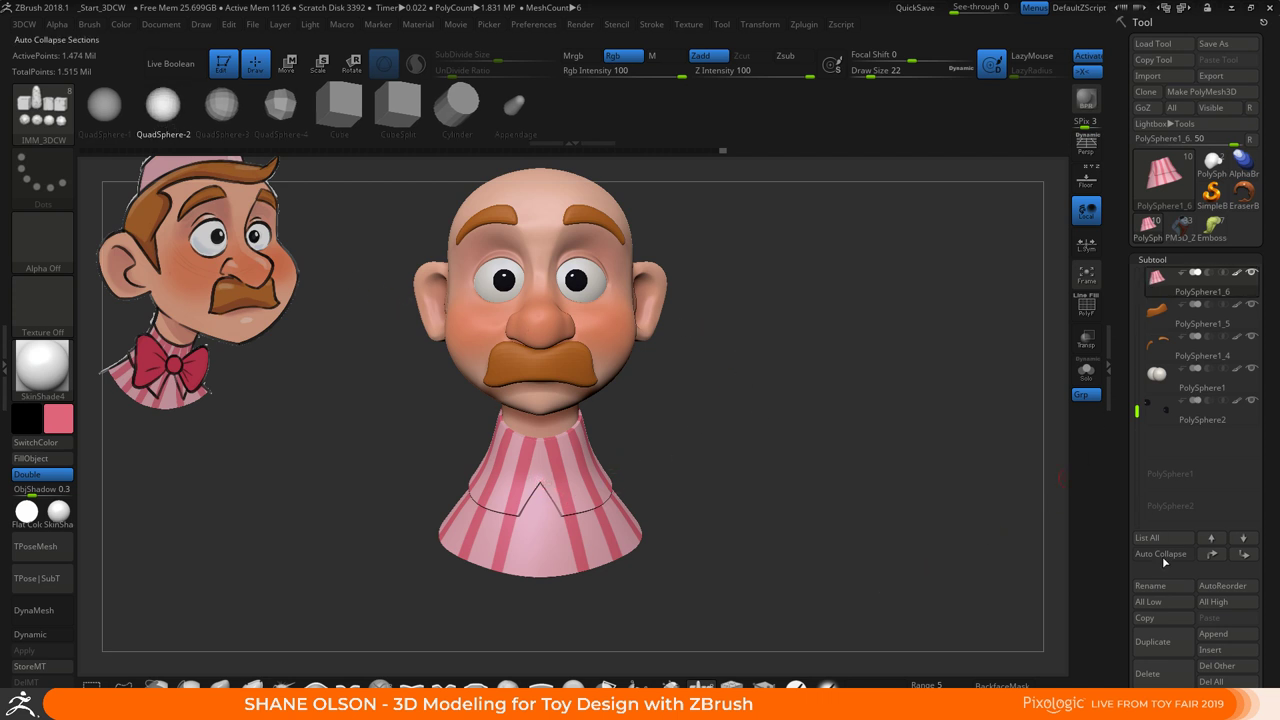
left_click(1152, 641)
mouse_move(1154, 305)
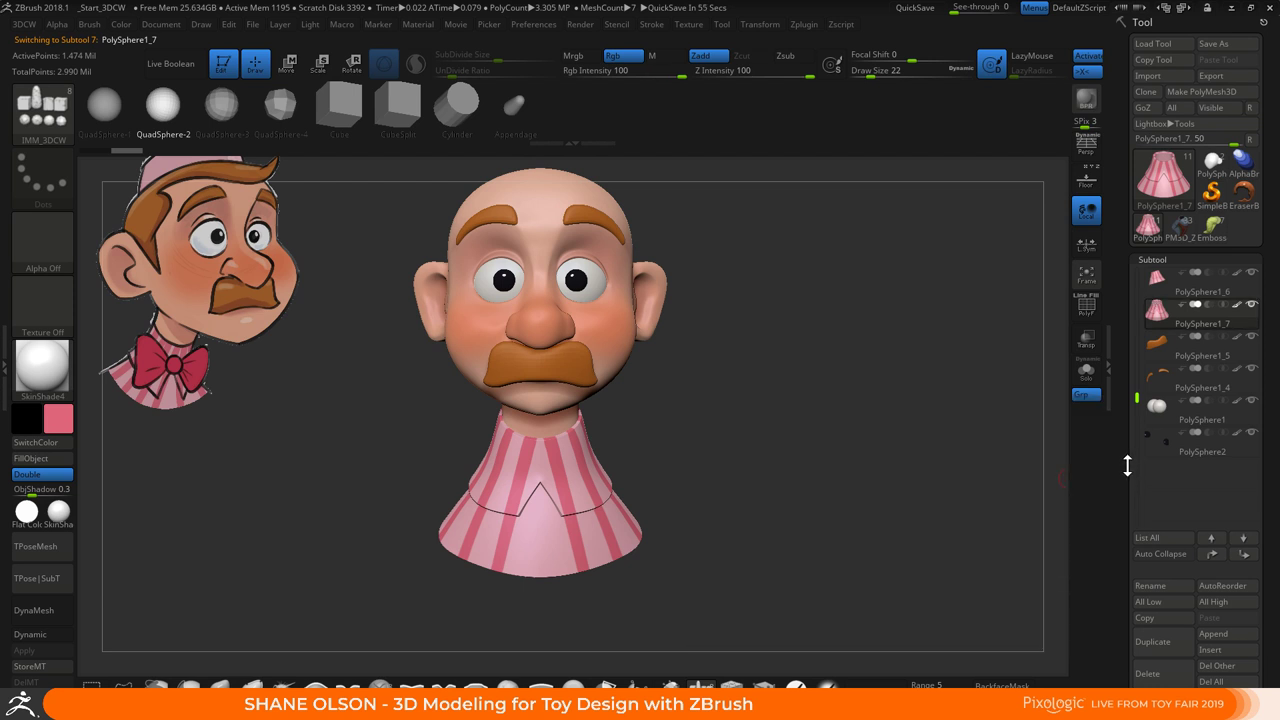
left_click_drag(1127, 464, 1128, 370)
left_click(1164, 559)
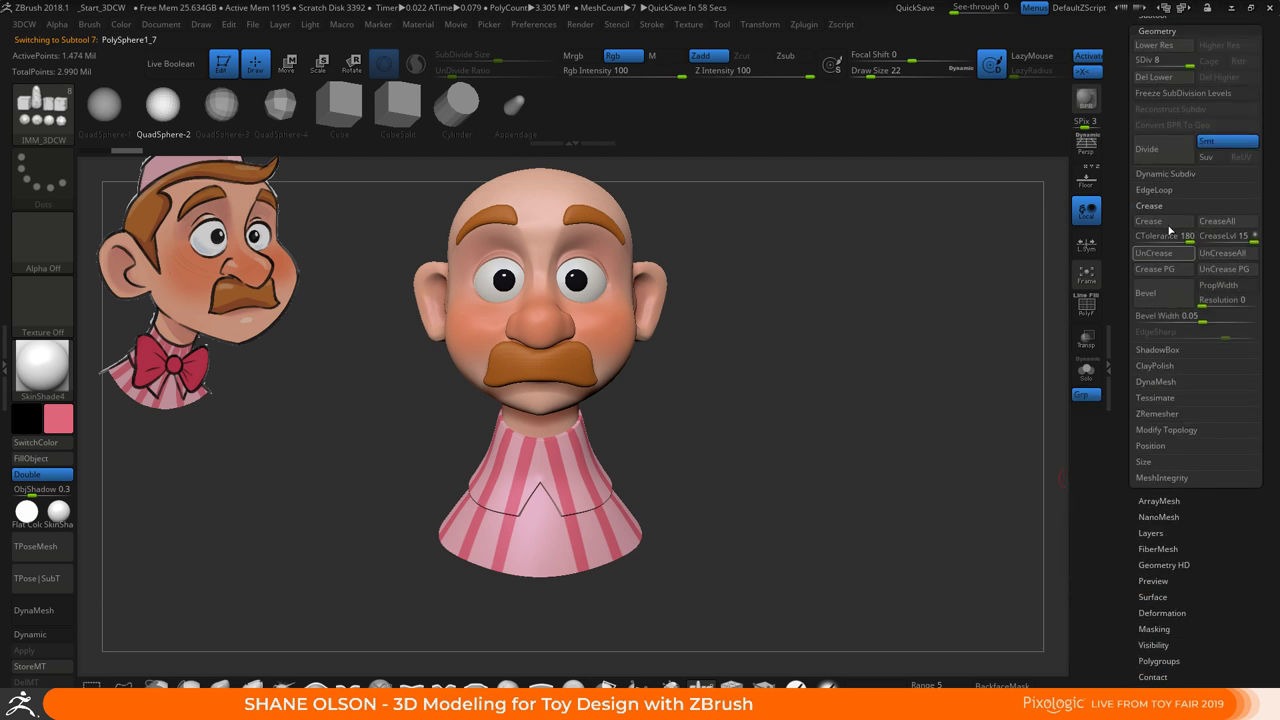
left_click(1186, 78)
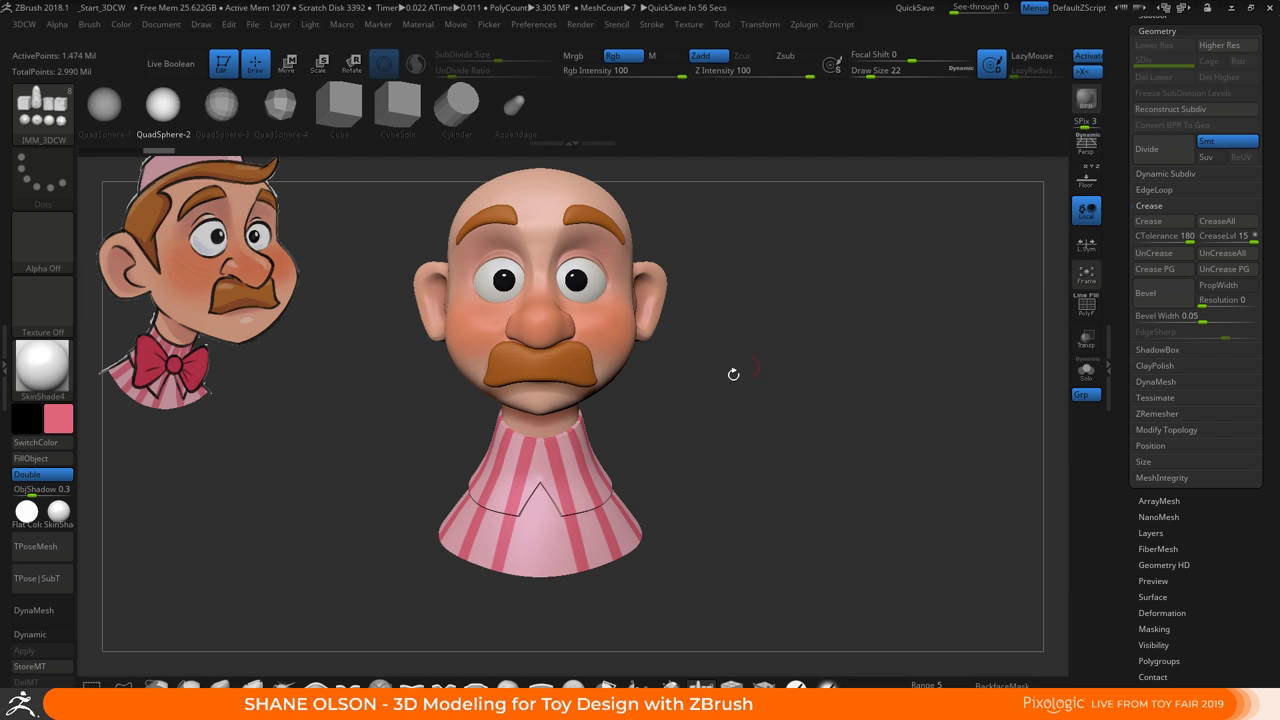
Insert a small QuadSphere-2 at the tip of the collar's V opening as the centre knot of the bow tie
left_click_drag(540, 484, 542, 500)
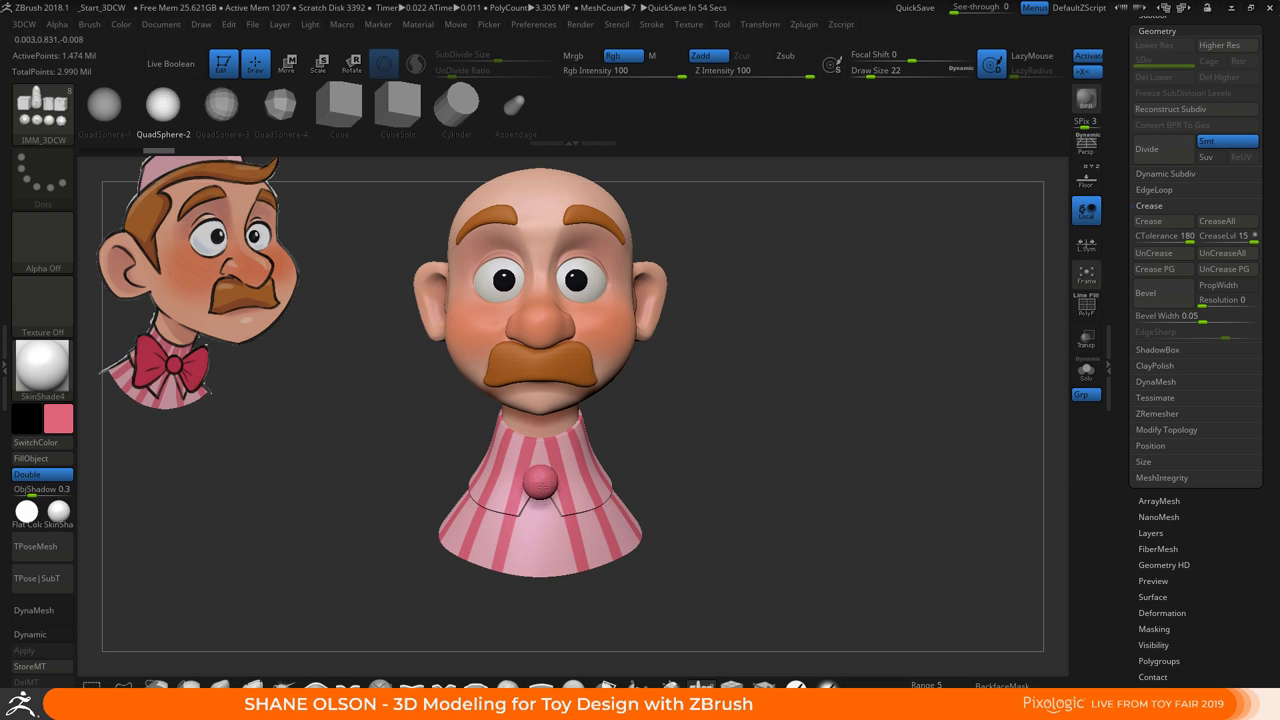
mouse_move(652, 468)
left_mouse_down()
mouse_move(734, 463)
mouse_move(690, 509)
mouse_move(683, 500)
mouse_move(737, 472)
left_mouse_up()
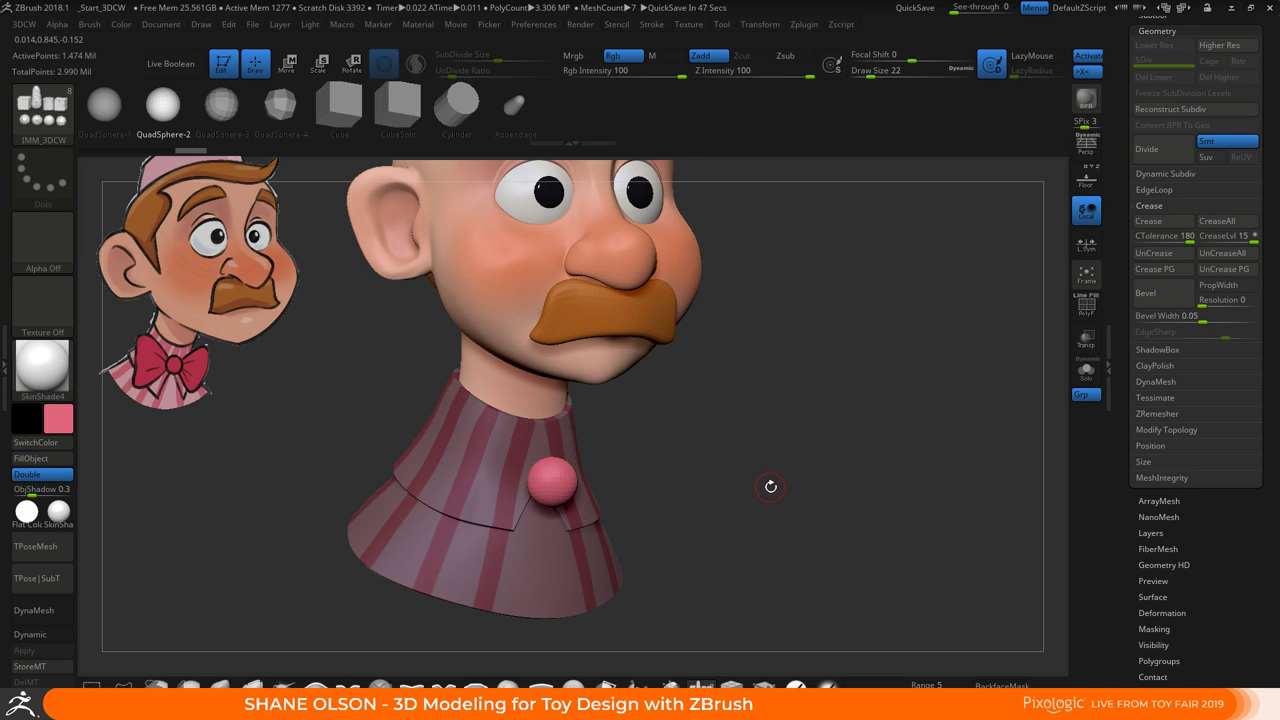
key("space")
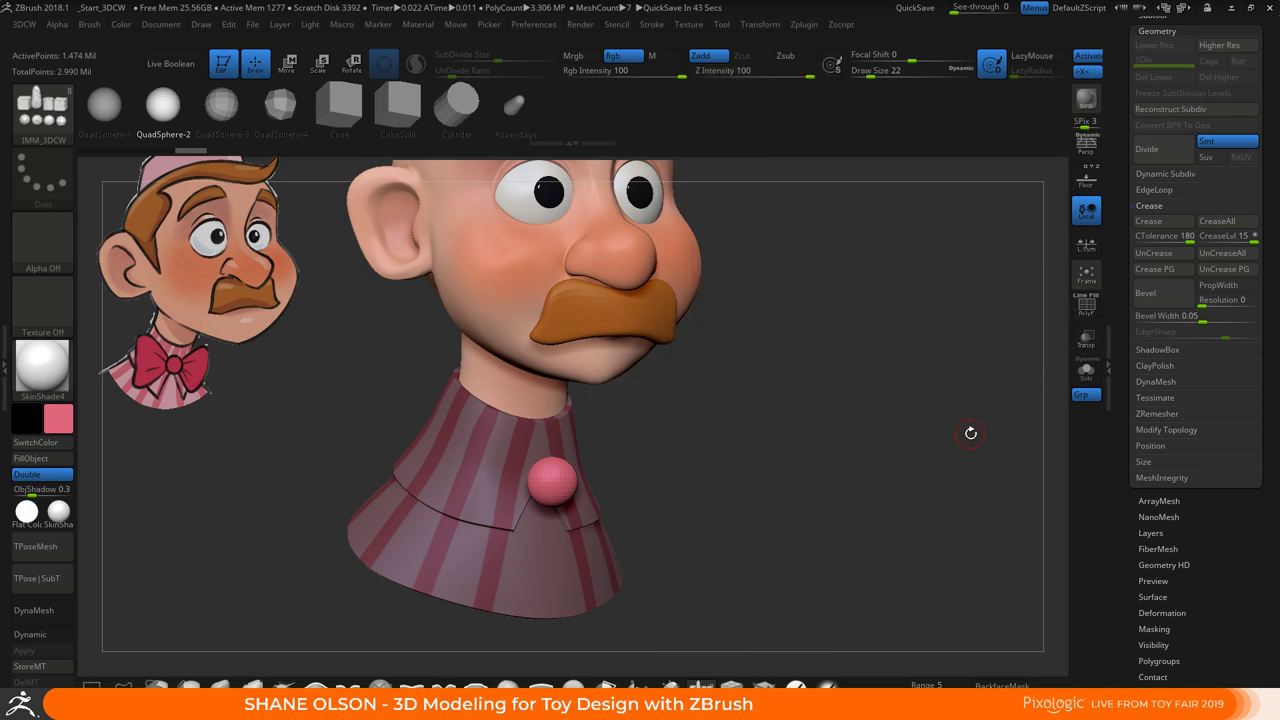
Isolate the inserted sphere, delete the hidden collar geometry of the duplicate, and show all subtools again
left_click(1086, 370)
left_click(546, 484, "ctrl+shift")
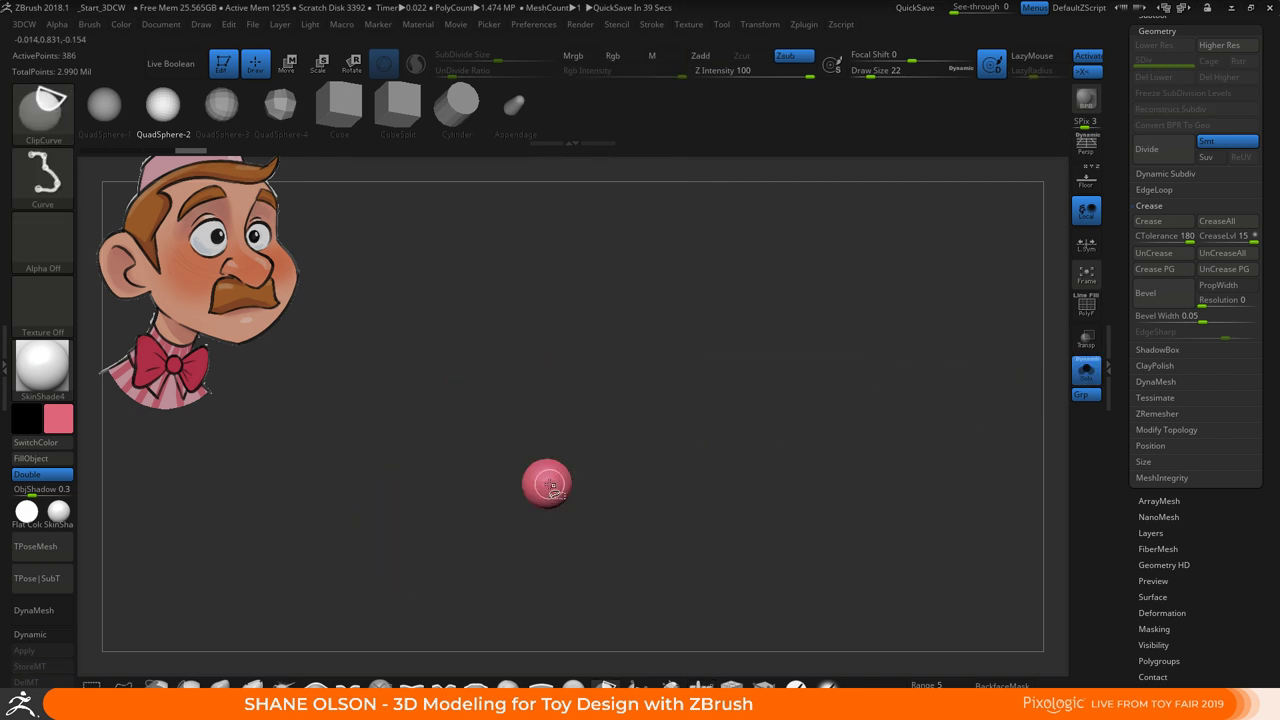
key("space")
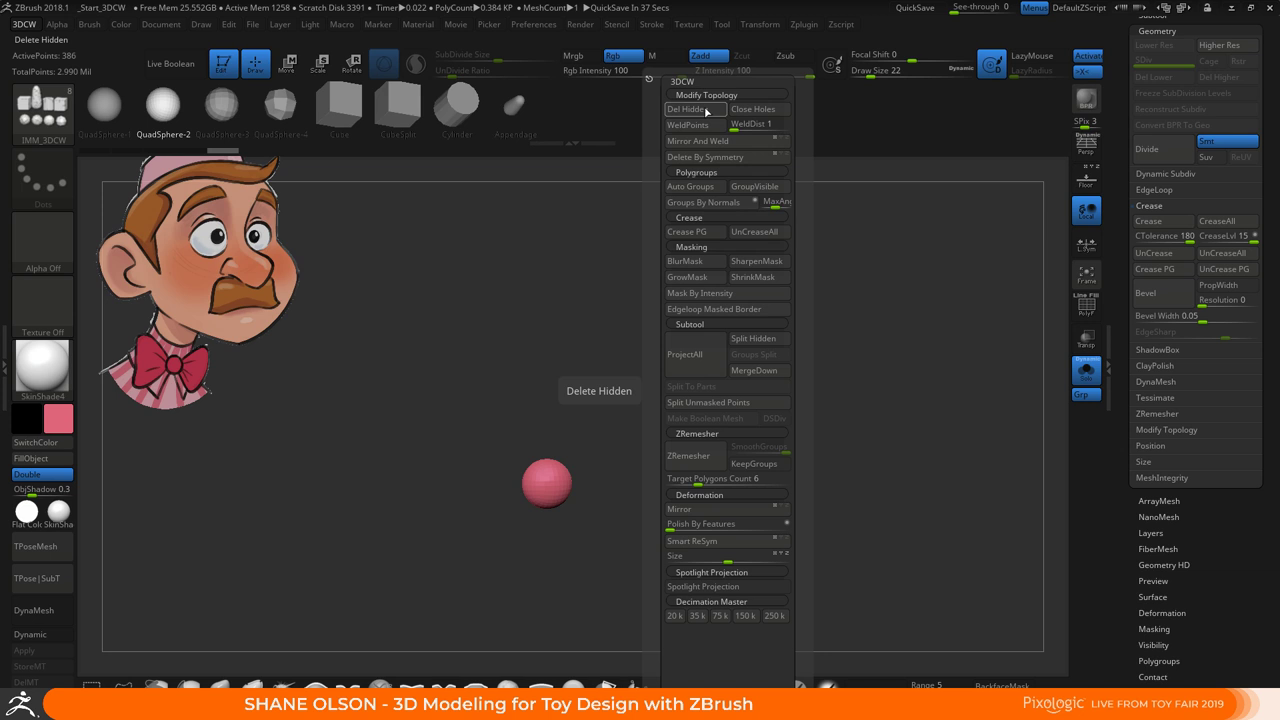
left_click(672, 386)
left_click(1086, 370)
Scale the knot sphere down front to back so that it lies flatter against the collar
mouse_move(795, 460)
left_mouse_down()
mouse_move(803, 486)
mouse_move(780, 466)
left_mouse_up()
key("e")
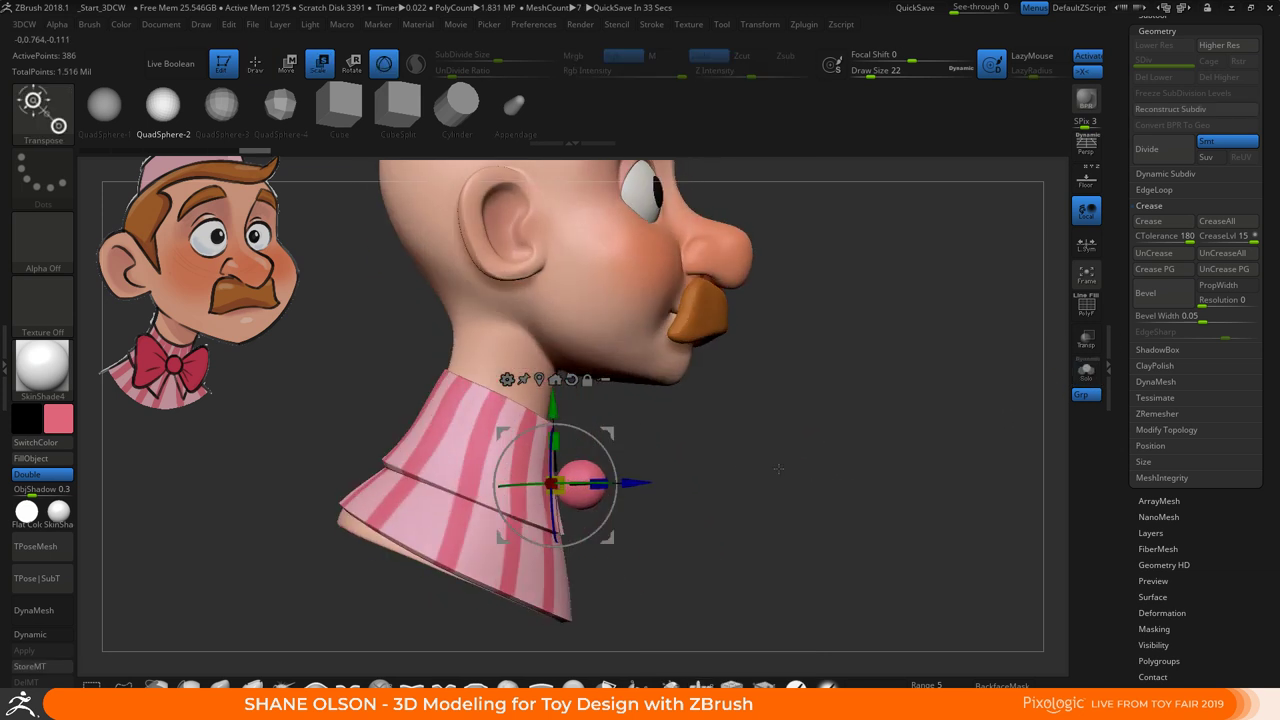
mouse_move(599, 484)
left_mouse_down()
mouse_move(582, 481)
mouse_move(631, 483)
mouse_move(607, 480)
left_mouse_up()
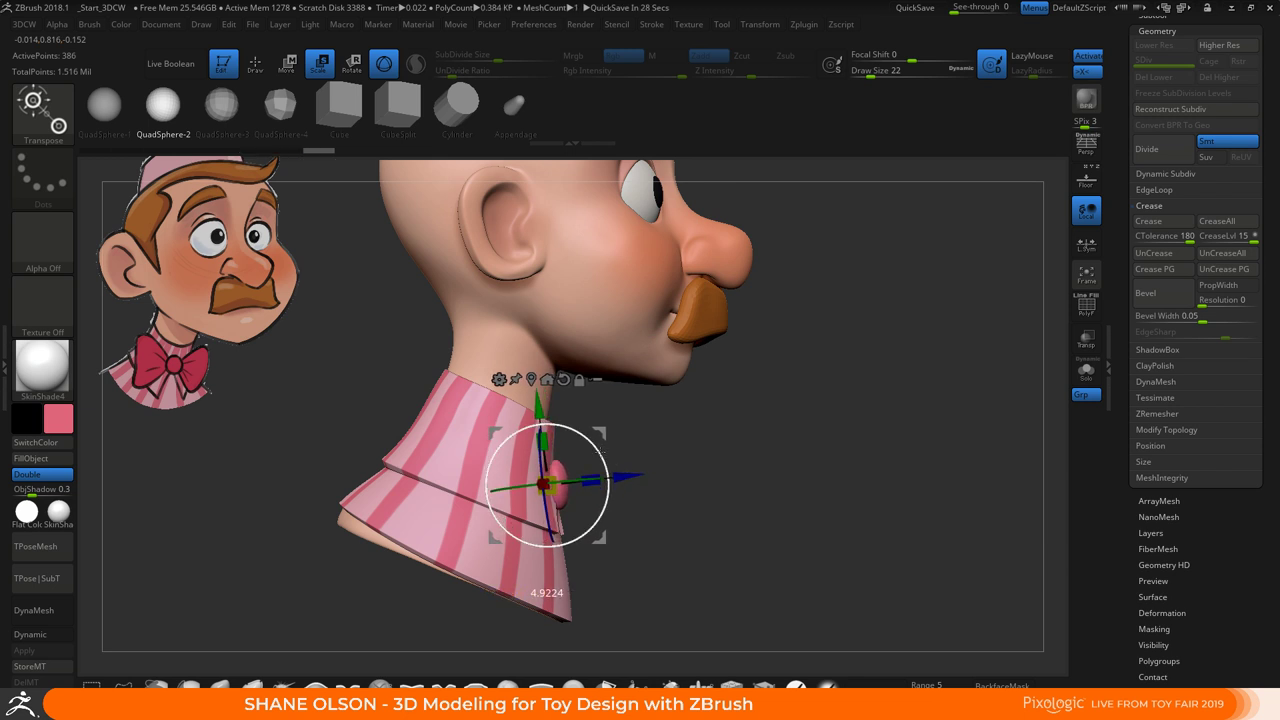
left_click_drag(715, 488, 689, 480)
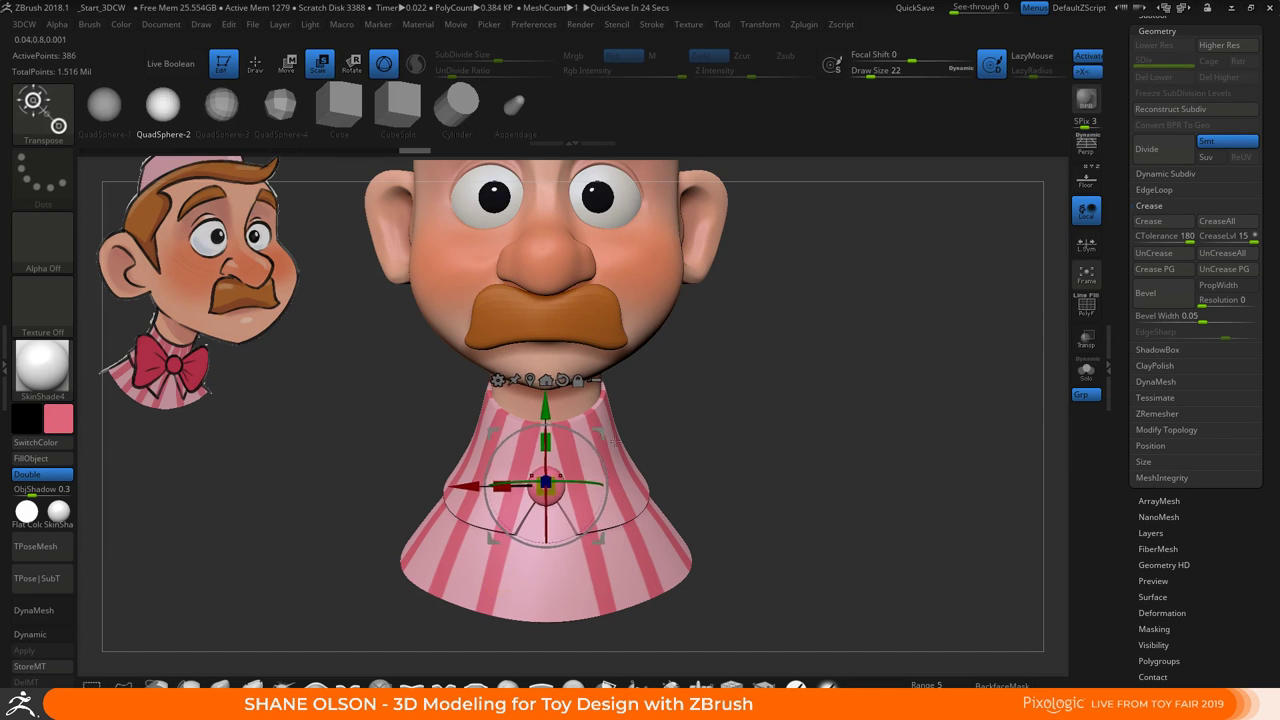
Insert a larger mirrored pair of QuadSphere-2 spheres on either side of the knot for the bow's loops
left_click_drag(678, 455, 849, 369)
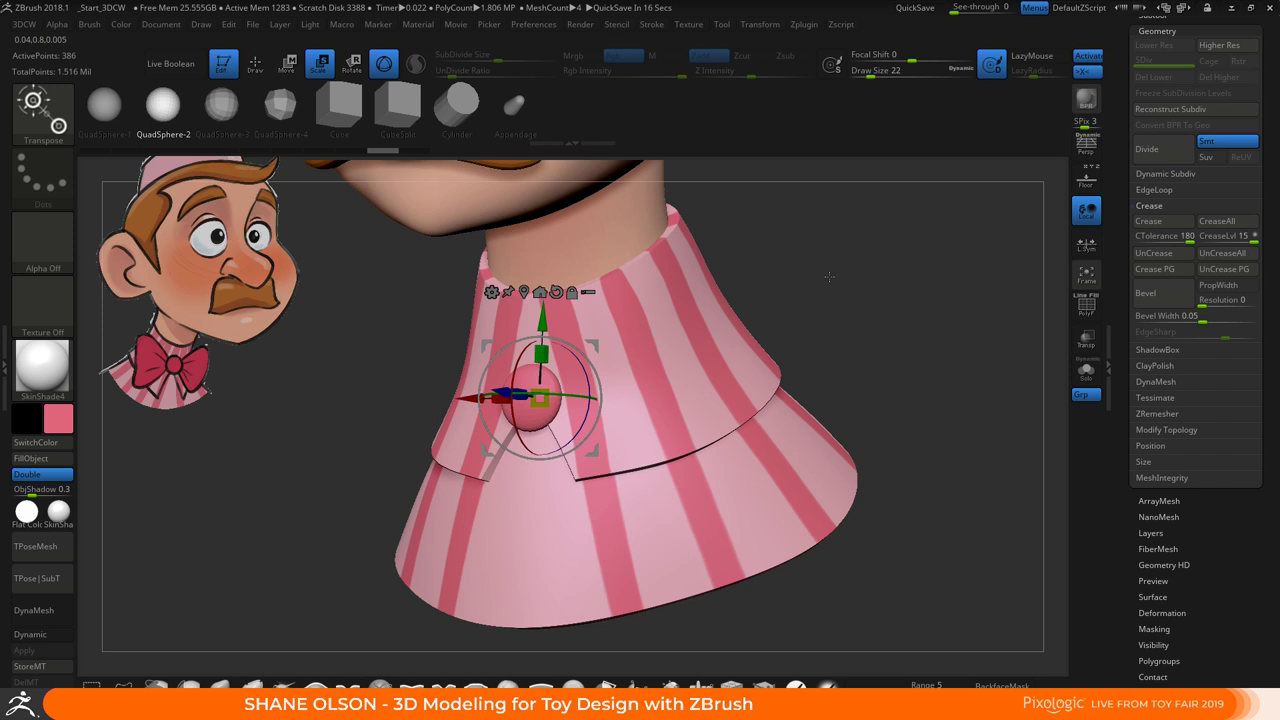
key("q")
left_click_drag(530, 395, 571, 447)
left_click_drag(805, 328, 680, 386)
Flatten the two side spheres front to back and switch to the Move brush
key("e")
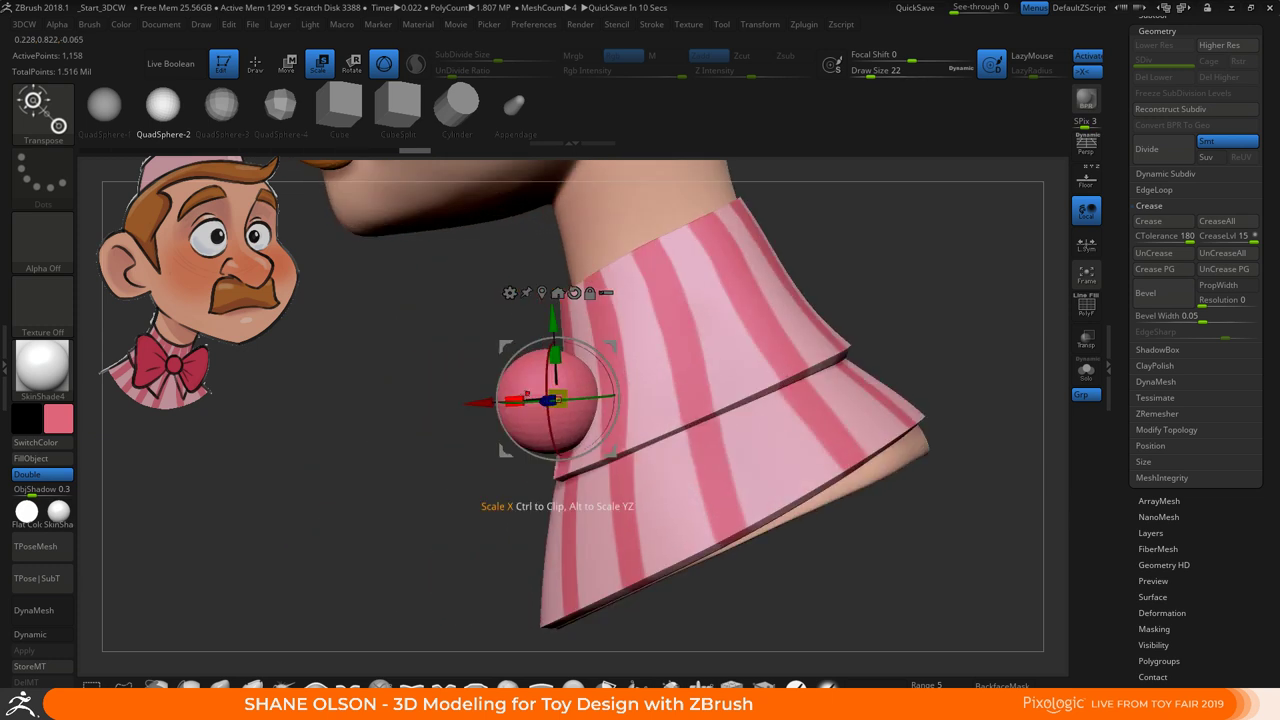
left_click_drag(514, 400, 554, 400)
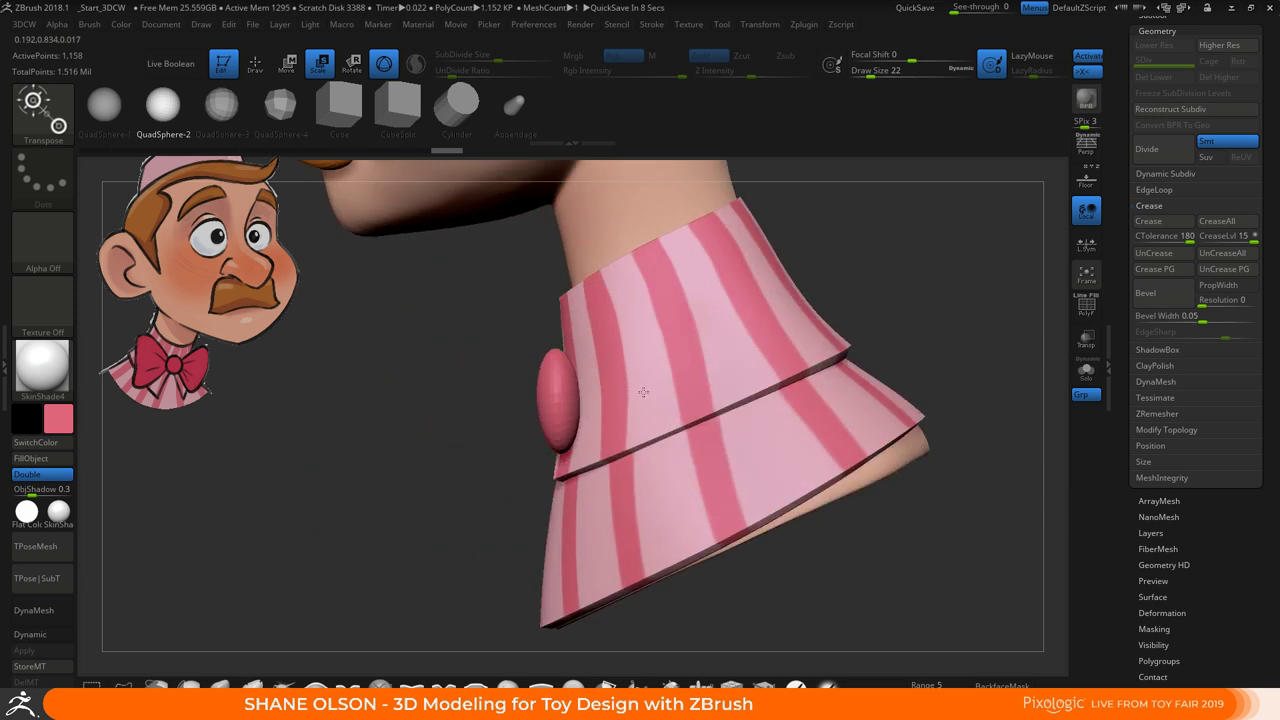
left_click_drag(643, 391, 788, 364)
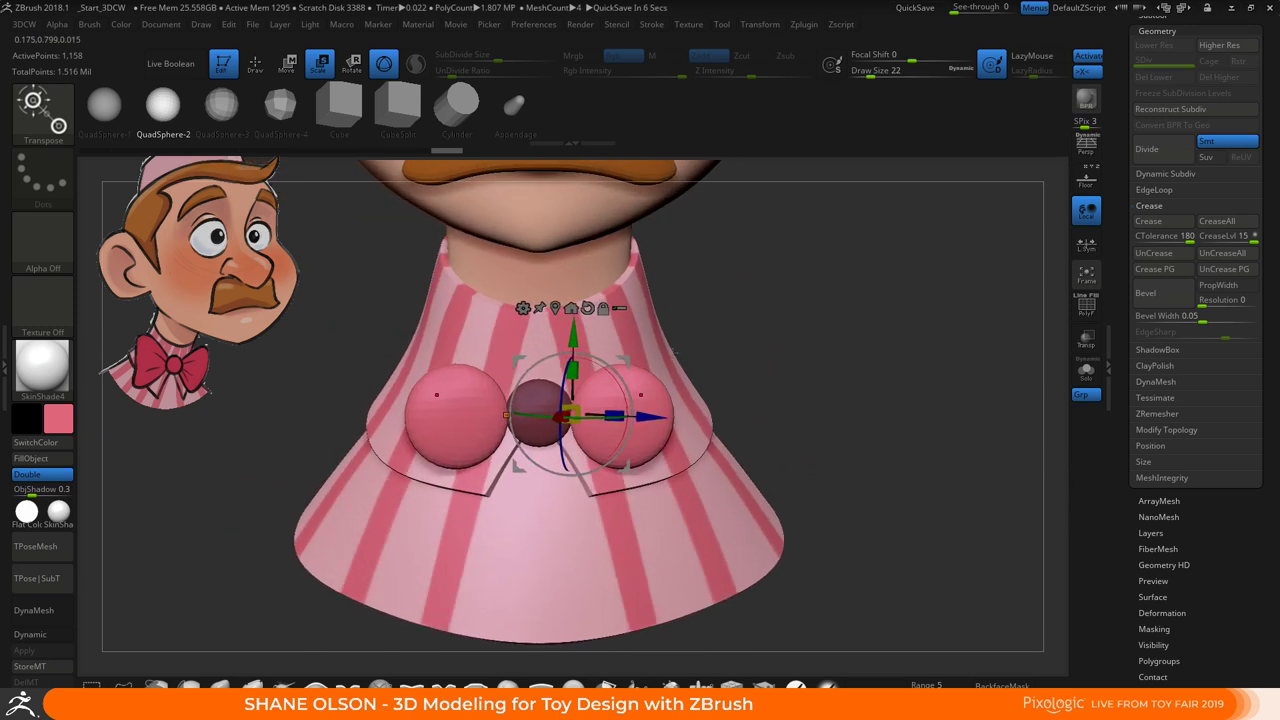
left_click(222, 684)
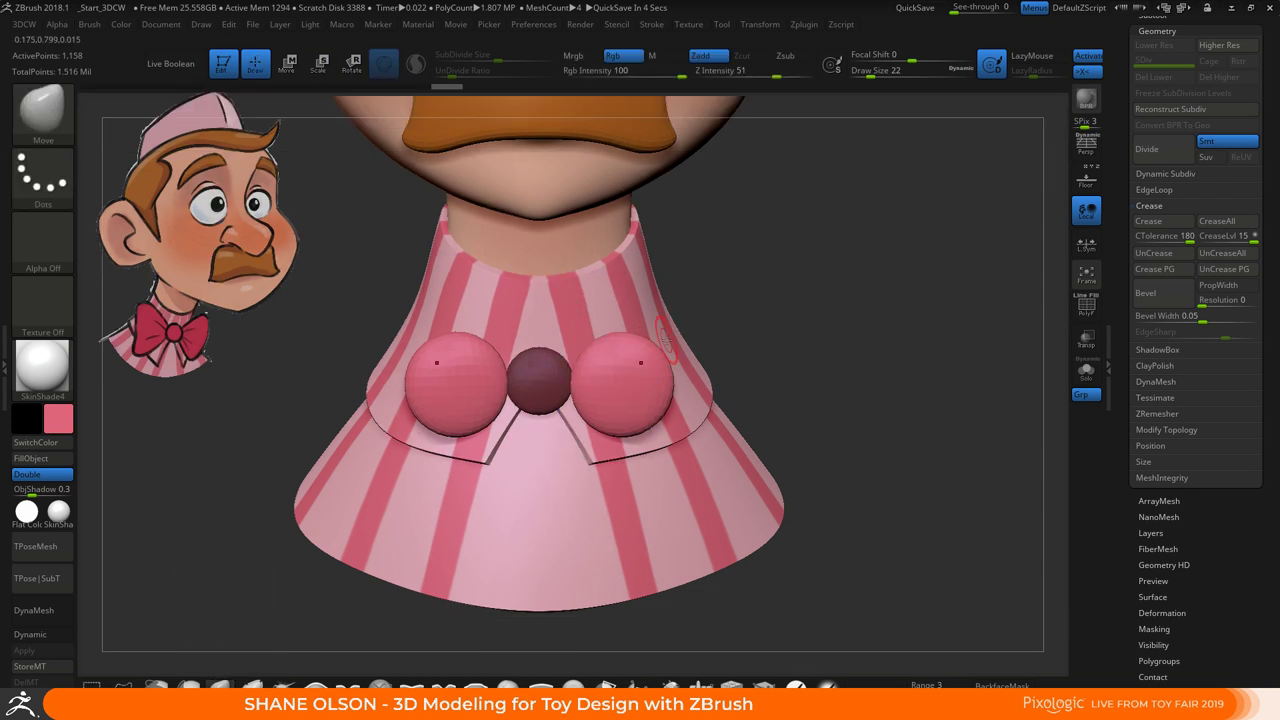
Set the brush size to 59 and adjust the two side spheres' placement against the collar with the transform gizmo
key("s")
left_click_drag(714, 290, 721, 286)
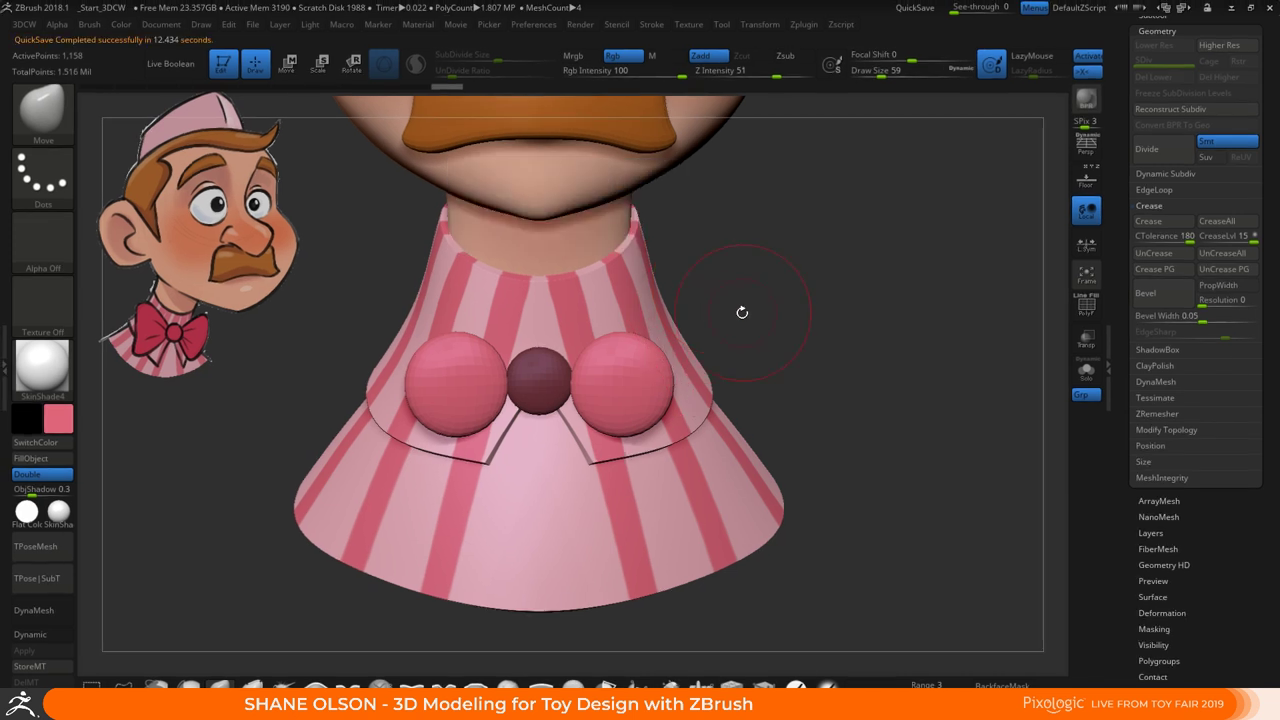
mouse_move(753, 327)
left_mouse_down()
mouse_move(814, 300)
mouse_move(852, 366)
left_mouse_up()
key("w")
left_click_drag(608, 410, 632, 393)
mouse_move(834, 351)
left_mouse_down()
mouse_move(667, 359)
mouse_move(827, 362)
left_mouse_up()
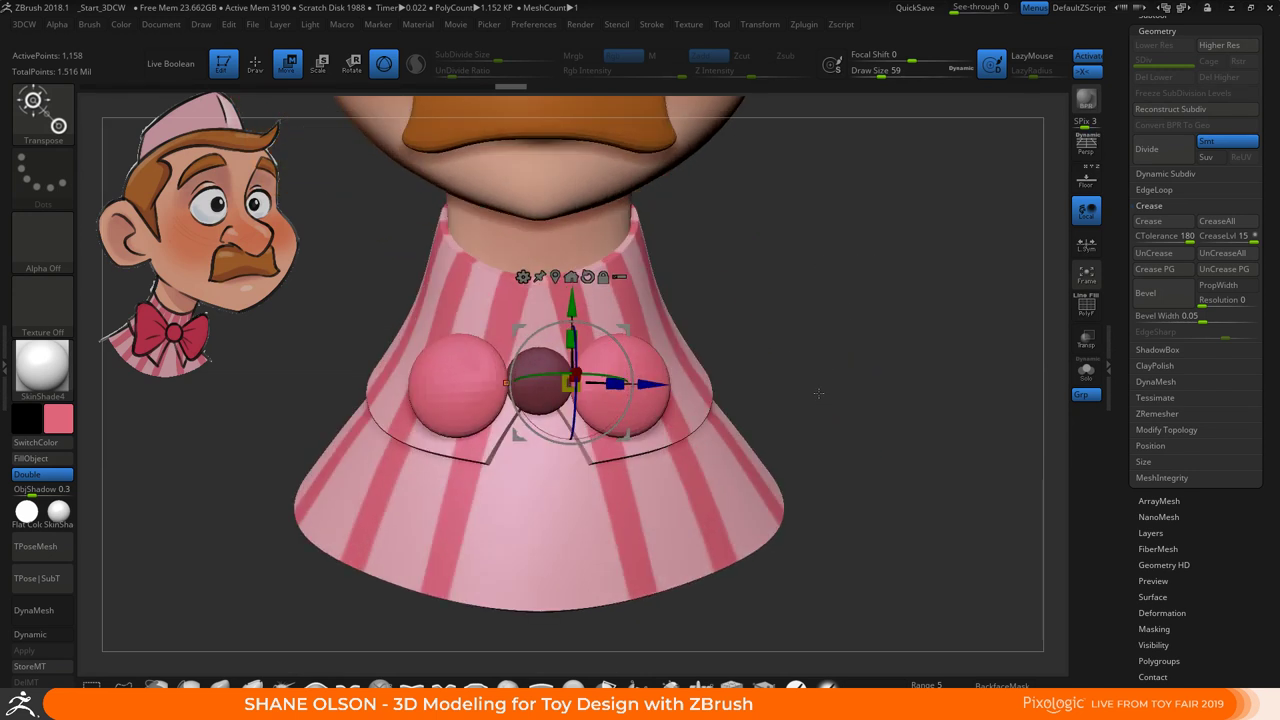
Reshape the two side spheres with the Move brush into bow loops that flare outward and taper toward the knot
key("q")
left_click_drag(708, 317, 674, 333)
mouse_move(635, 407)
left_mouse_down()
mouse_move(661, 437)
mouse_move(569, 393)
left_mouse_up()
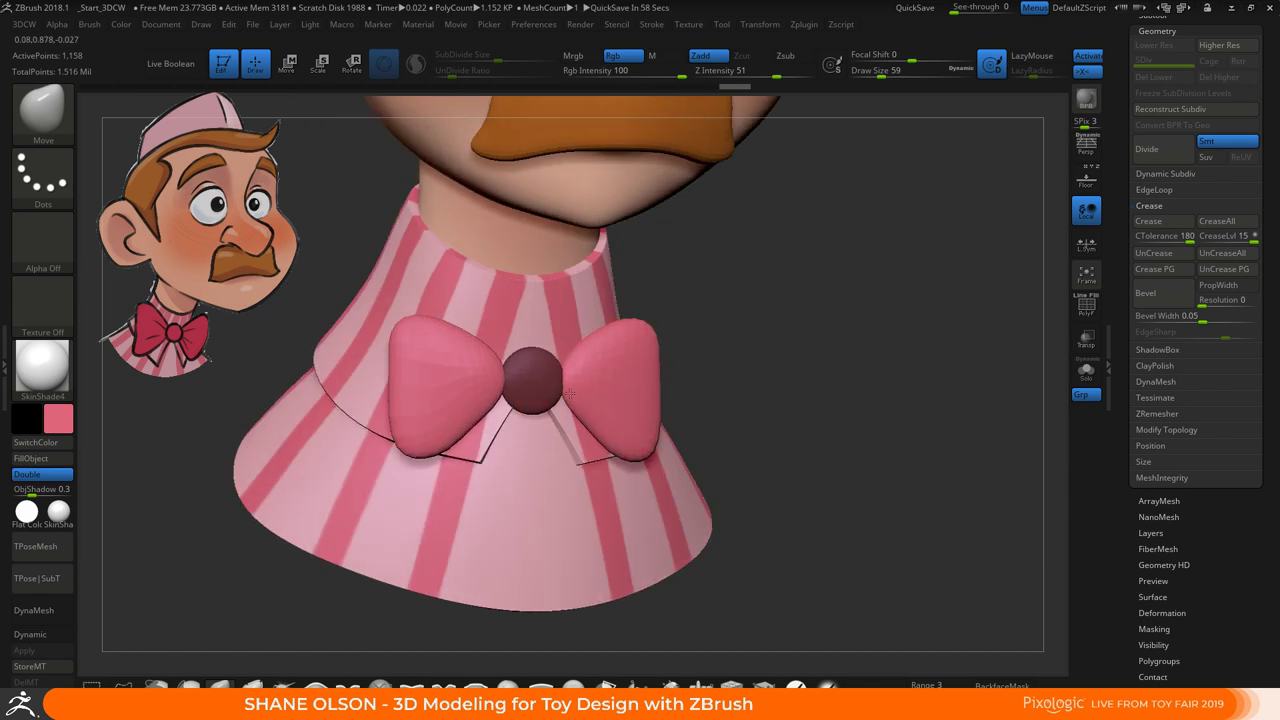
right_click_drag(576, 366, 636, 368)
left_click_drag(596, 345, 600, 359)
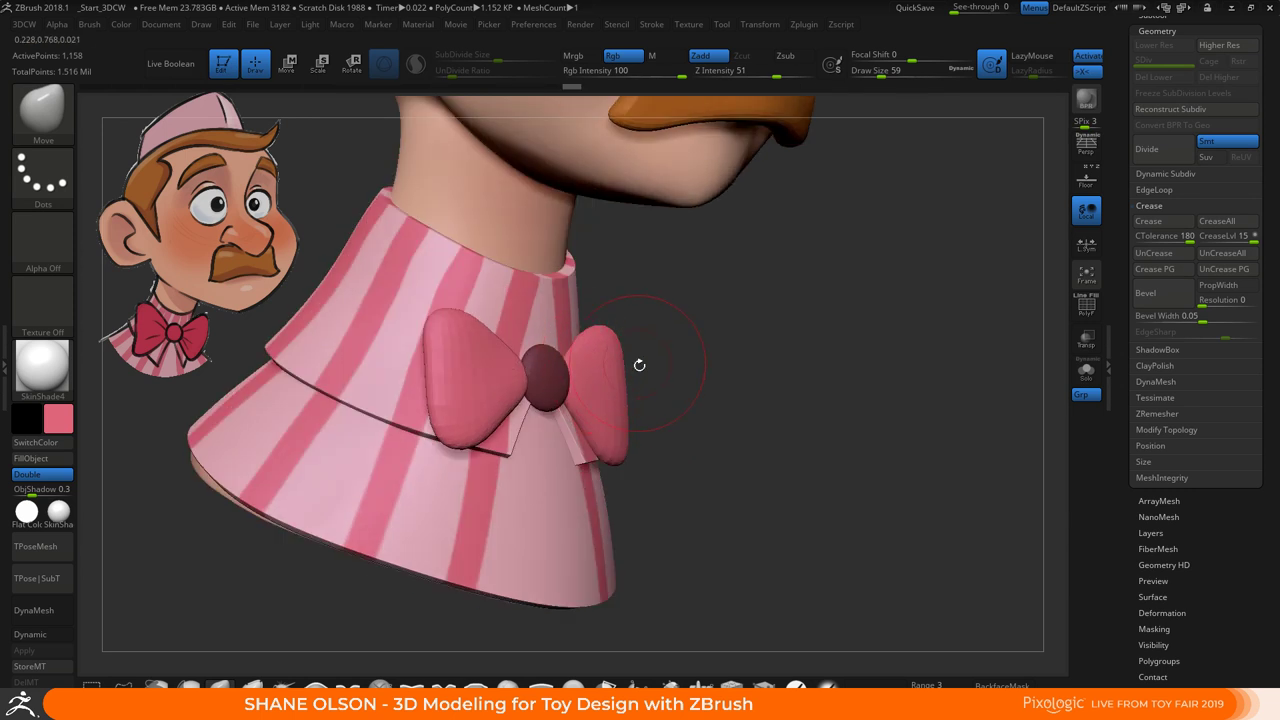
mouse_move(637, 364)
right_mouse_down()
mouse_move(582, 380)
mouse_move(620, 412)
mouse_move(690, 420)
right_mouse_up()
left_click_drag(657, 437, 657, 430)
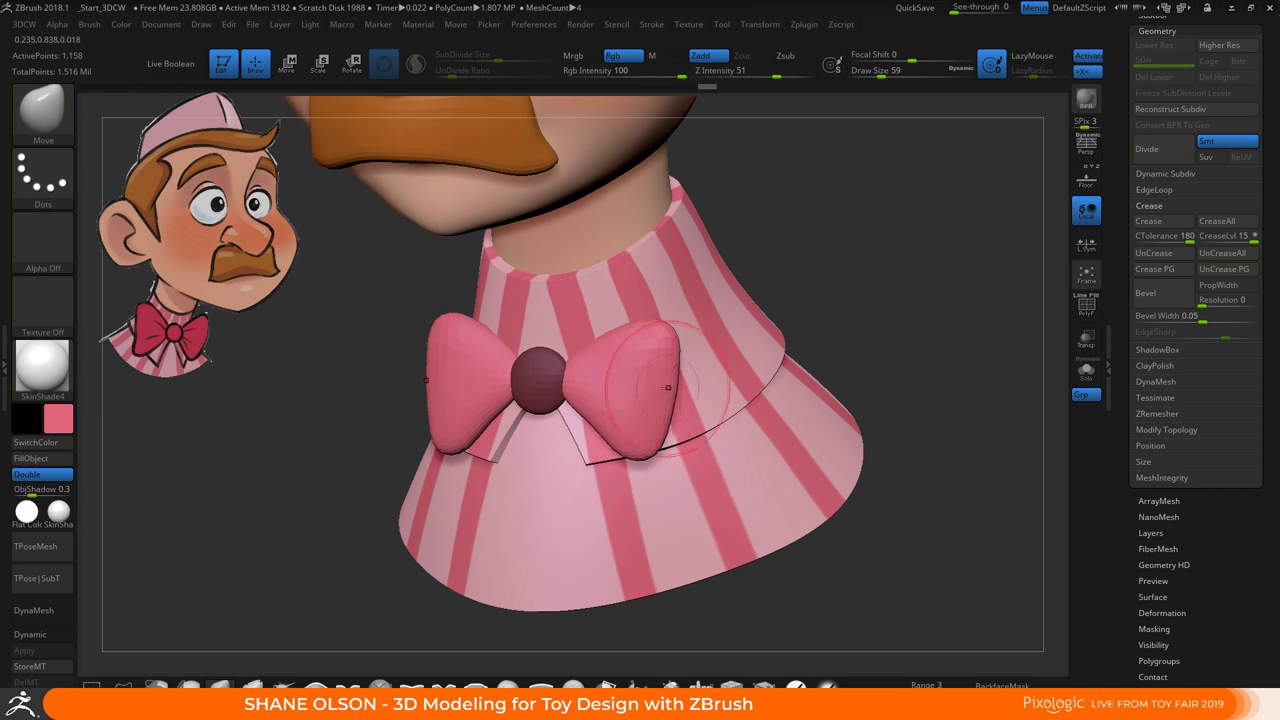
left_click_drag(673, 382, 679, 382)
left_click_drag(820, 277, 850, 274, "shift")
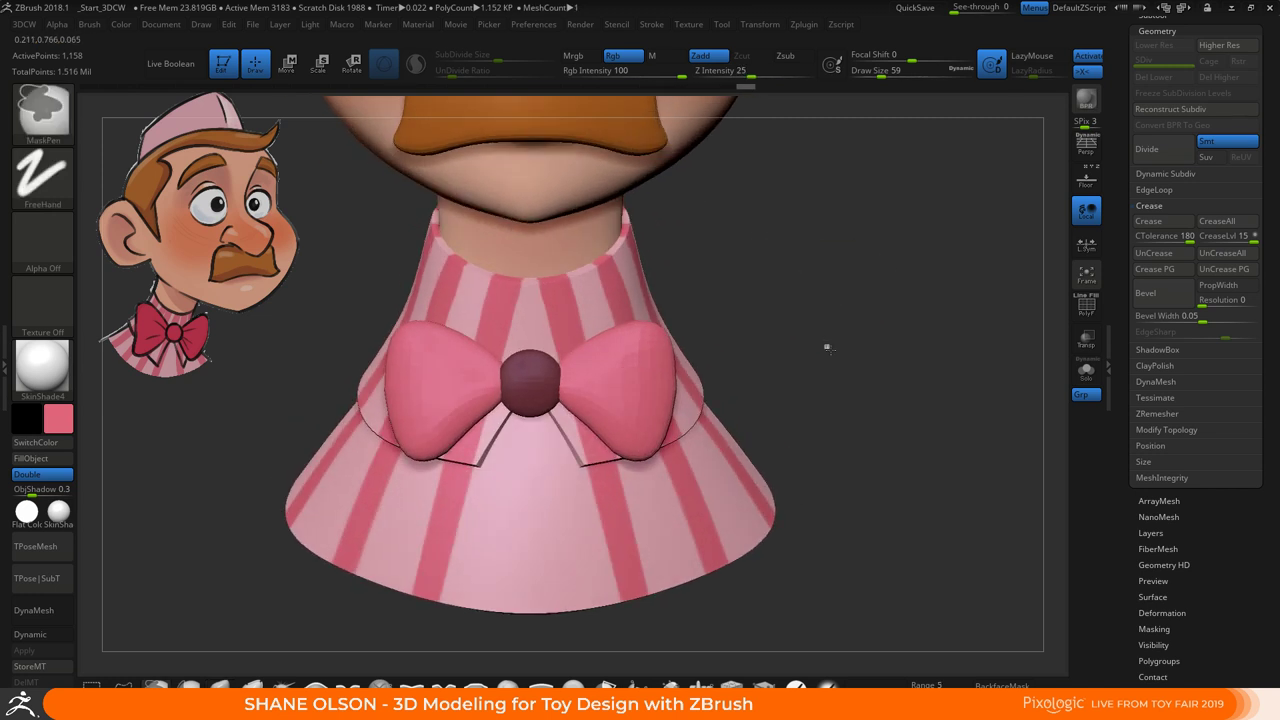
Clear the mask and fill the whole bow tie with the deep red sampled from the reference image's bow
left_click_drag(826, 346, 832, 362, "ctrl")
right_click_drag(826, 358, 792, 288, "ctrl")
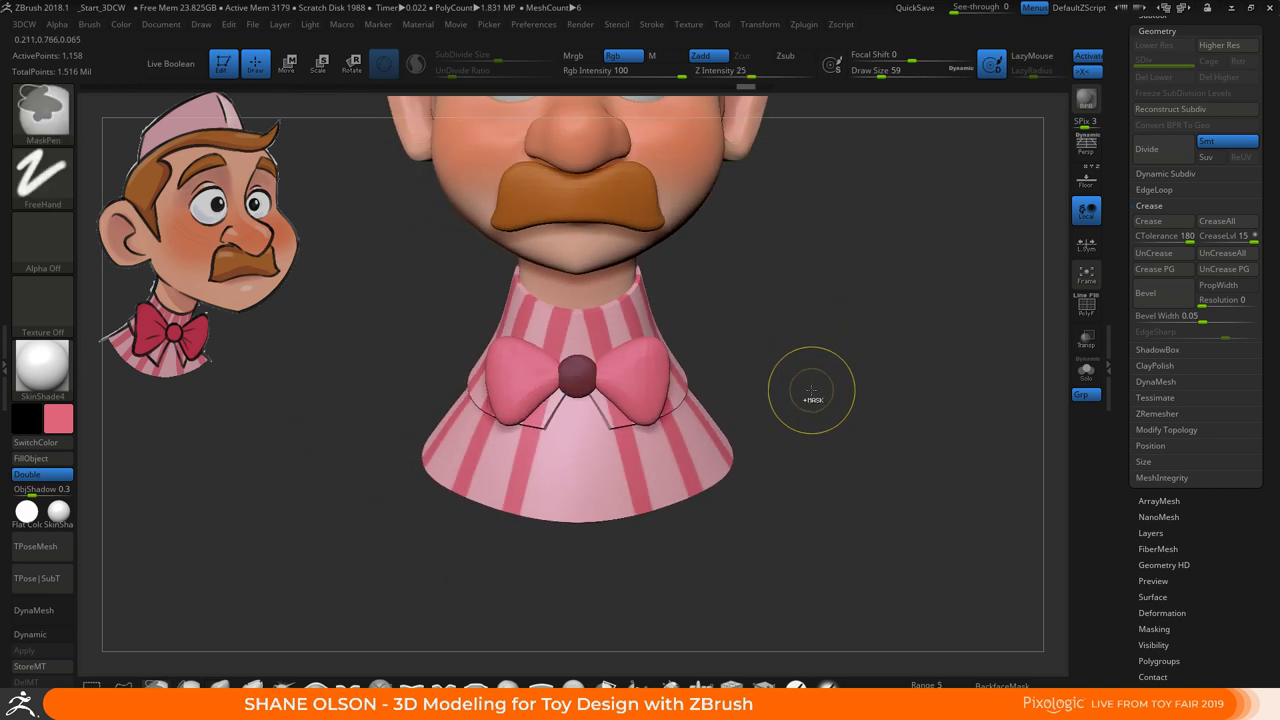
left_click_drag(811, 385, 815, 392, "ctrl")
key("shift+z")
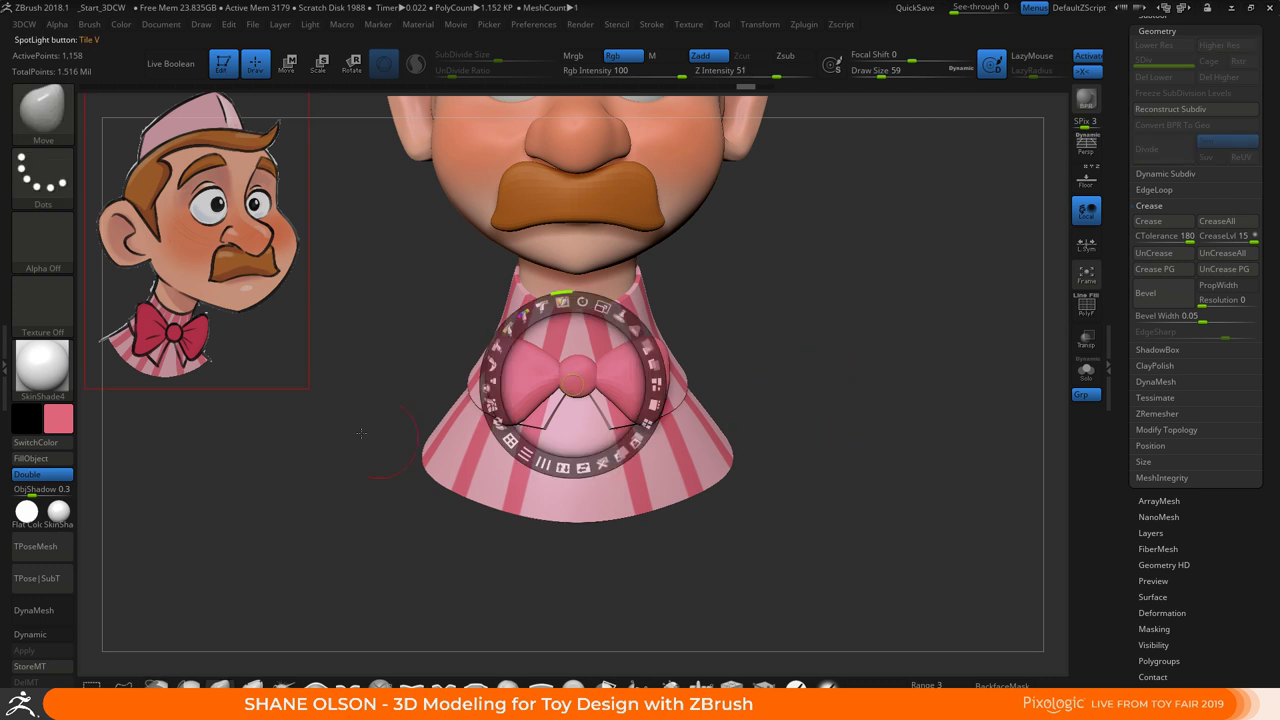
key("c")
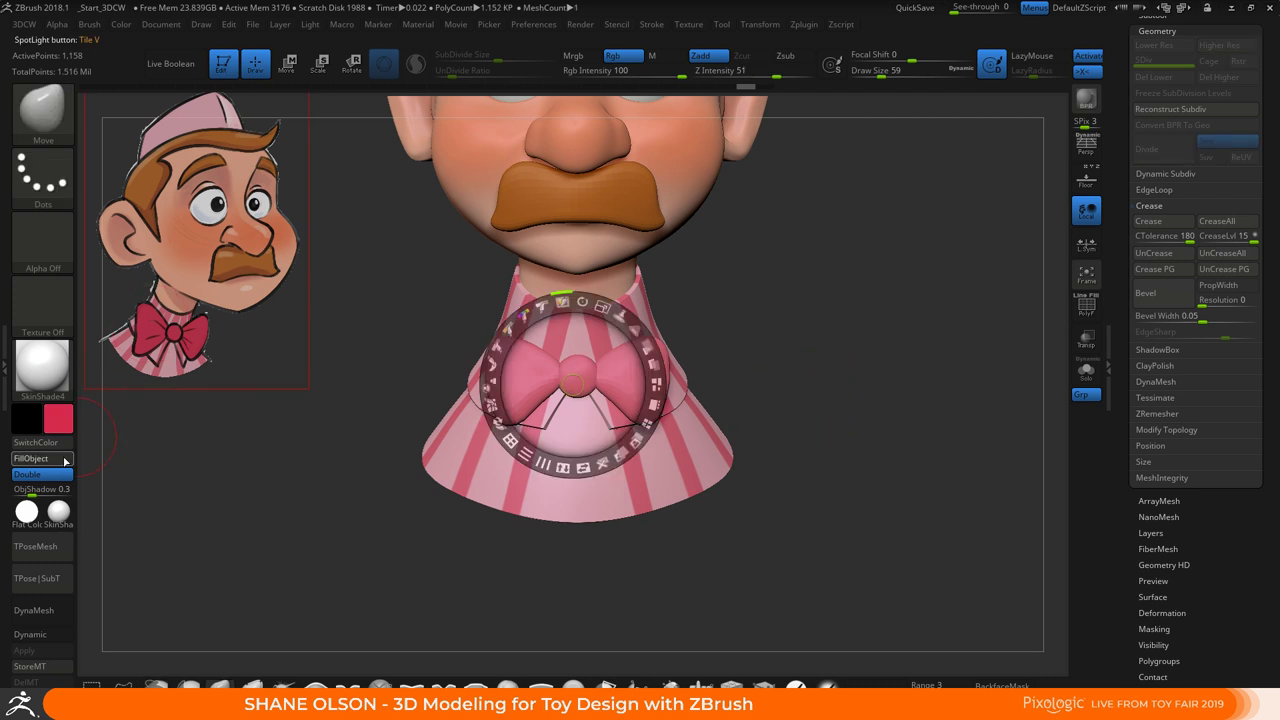
left_click(30, 458)
key("shift+z")
Divide the bow tie mesh three times to reach subdivision level 4
left_click_drag(795, 395, 777, 456, "alt")
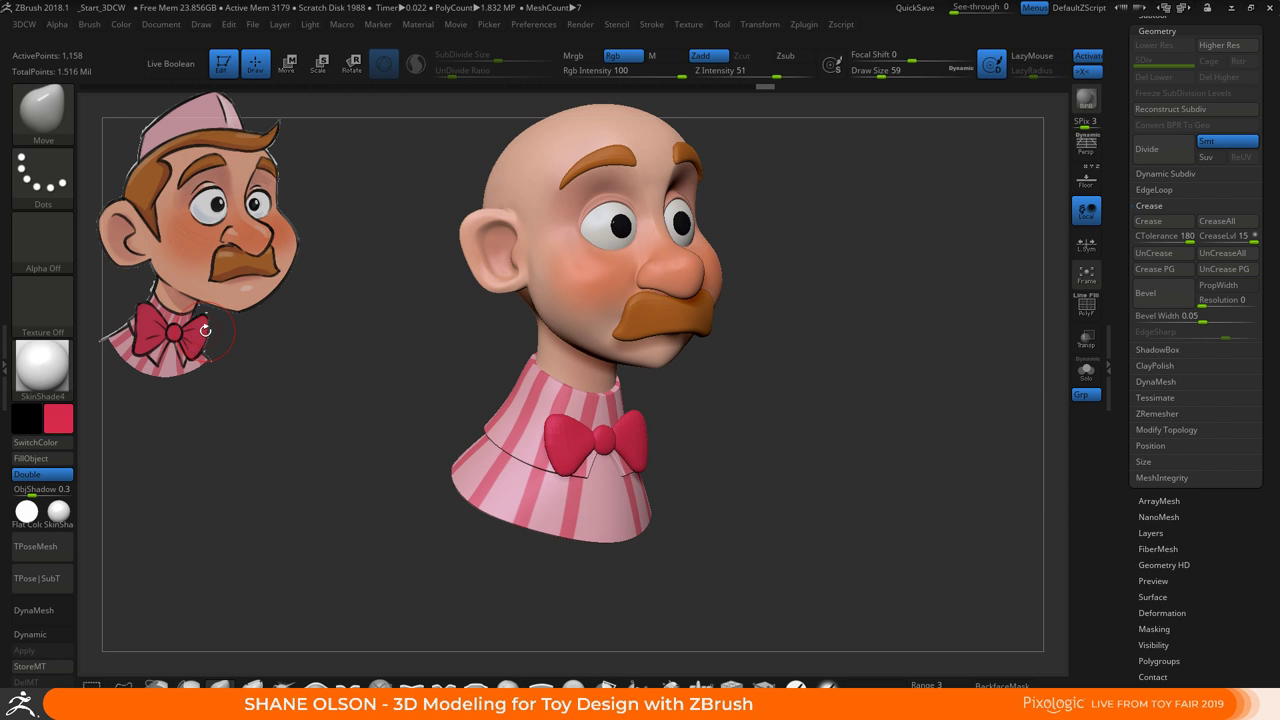
left_click_drag(722, 432, 769, 463, "alt")
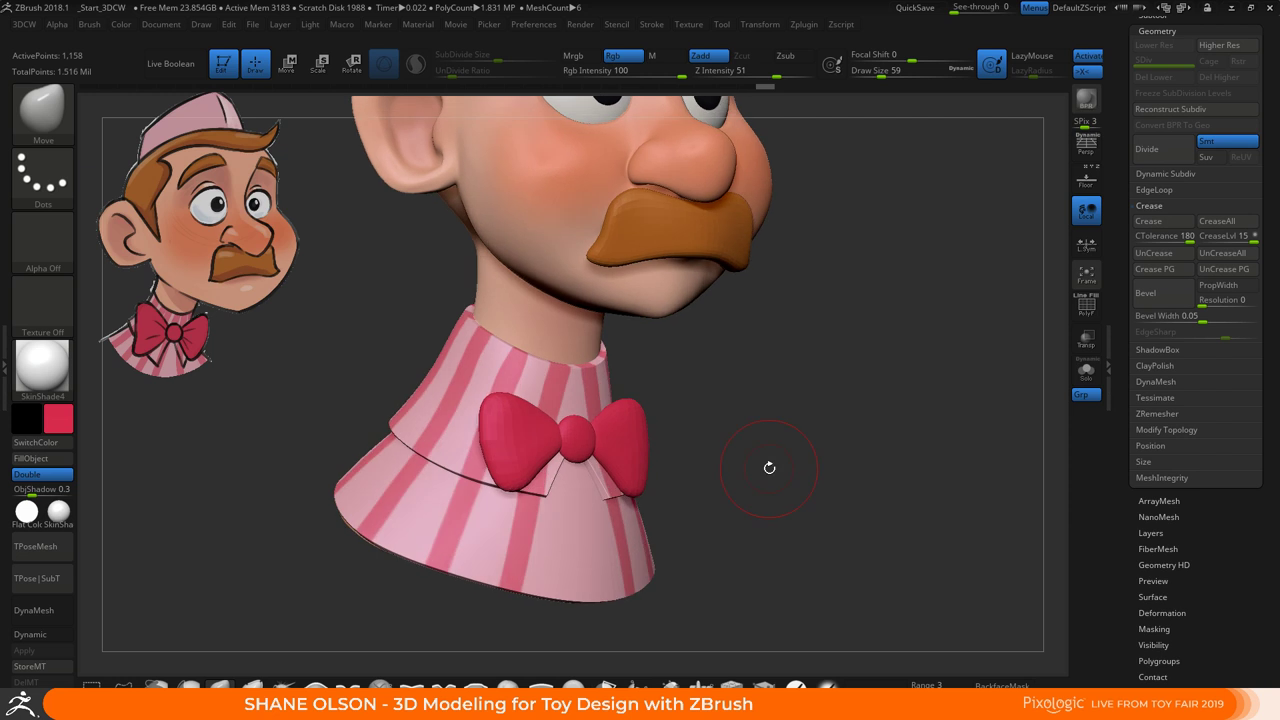
key("ctrl")
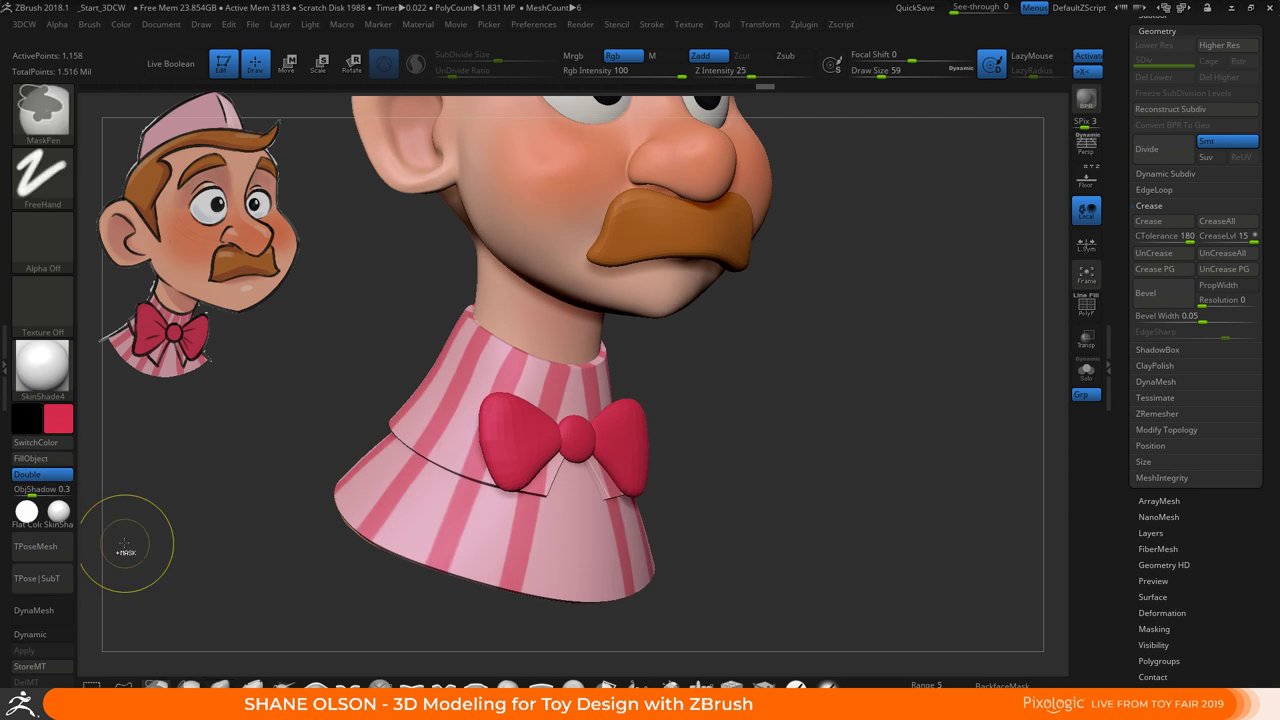
key("ctrl+d")
key("ctrl+d")
key("ctrl+d")
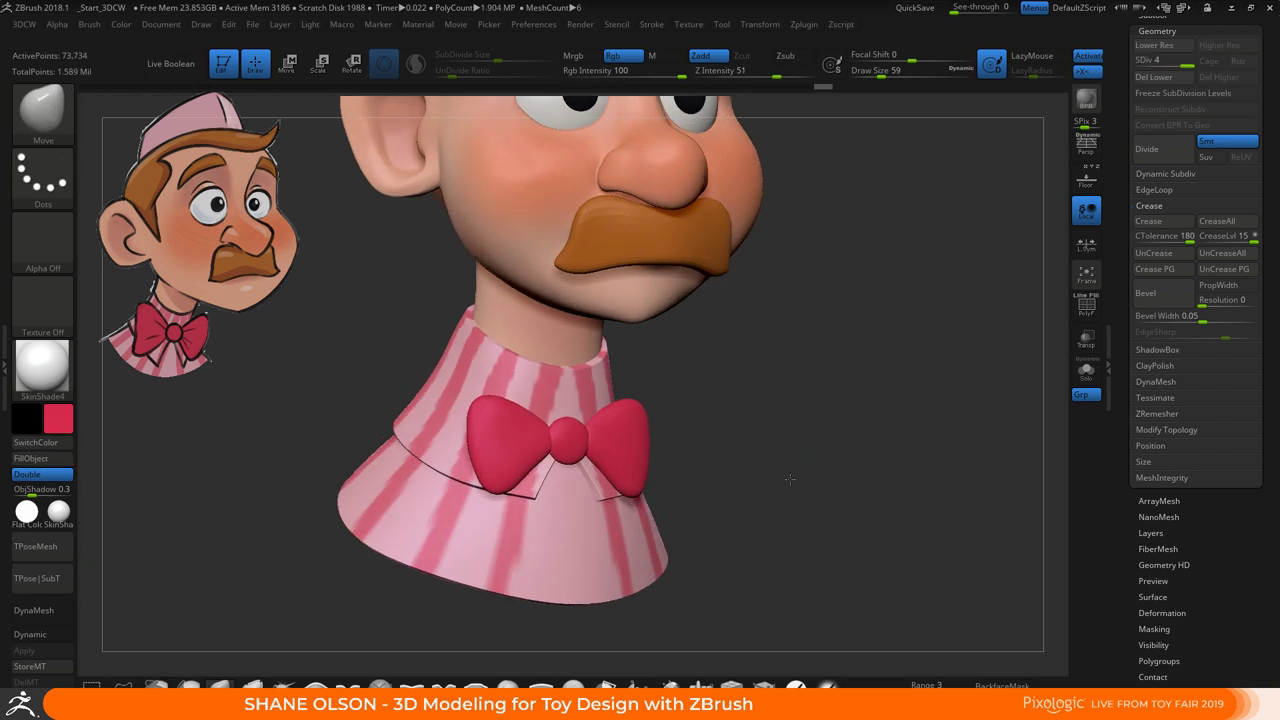
Mask the bow tie's centre knot so that only the two loops stay editable
key("ctrl")
left_click_drag(777, 491, 783, 466)
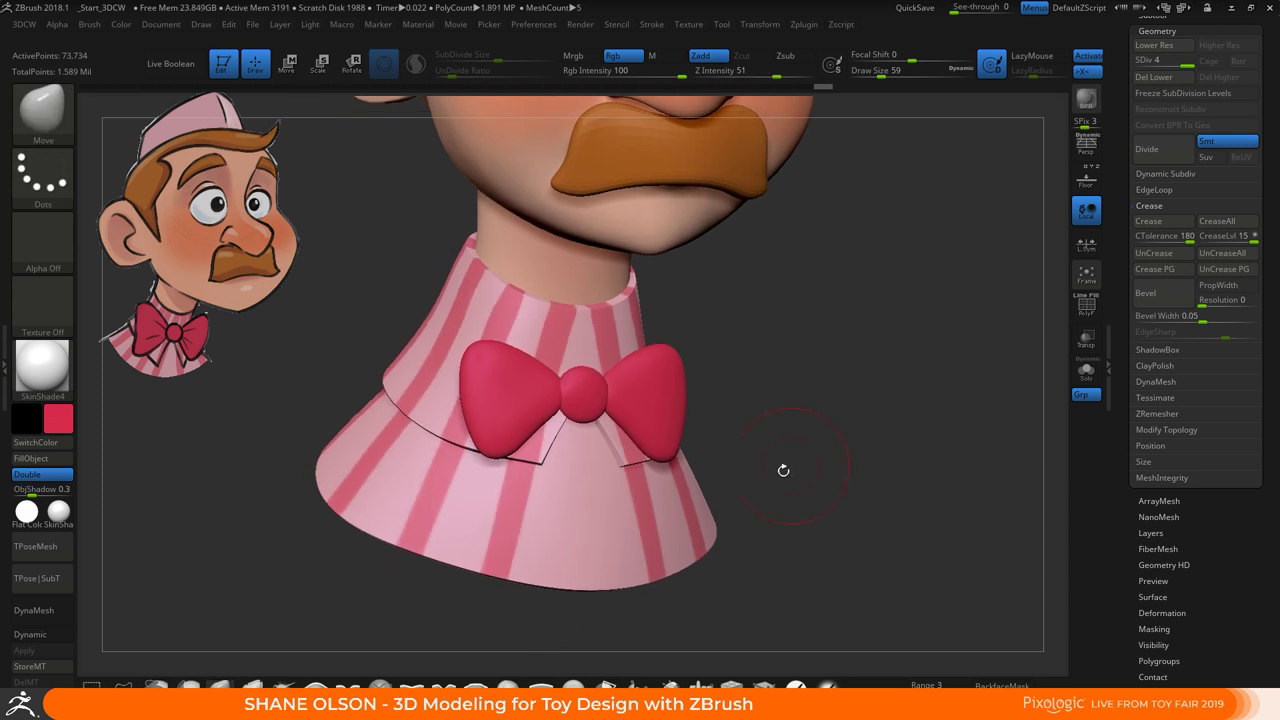
key("w")
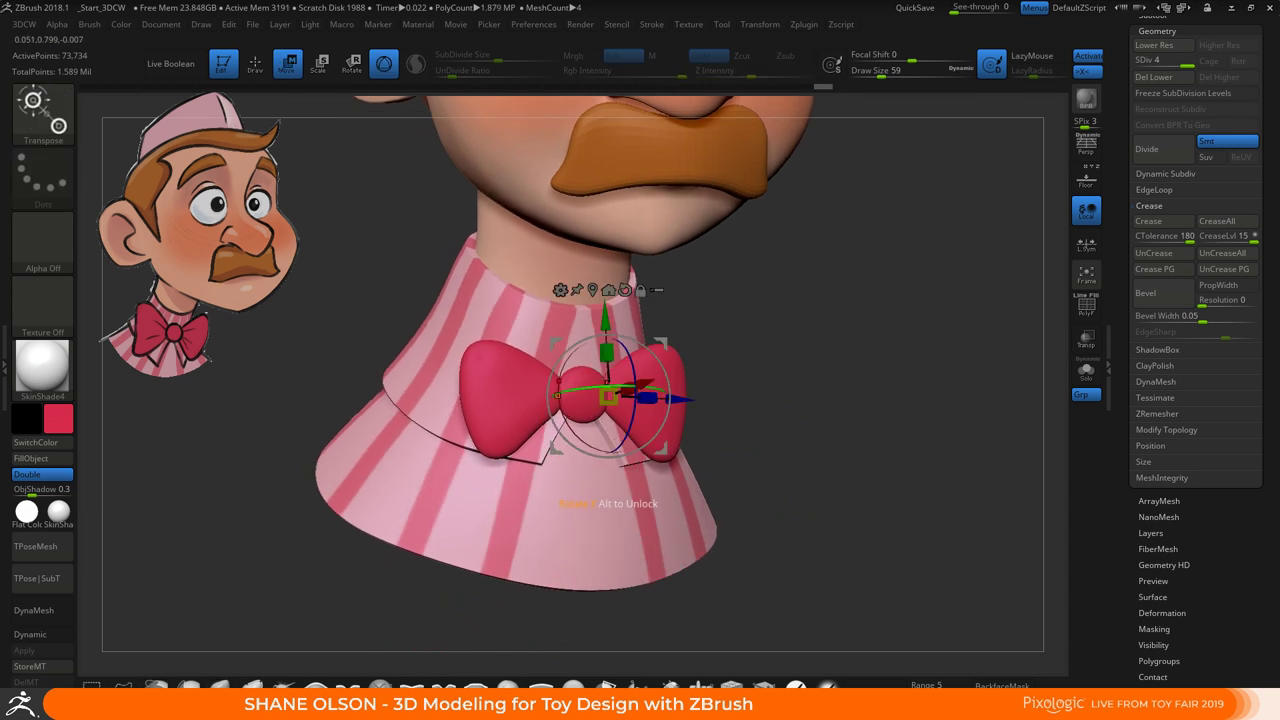
left_click_drag(607, 397, 720, 329, "alt")
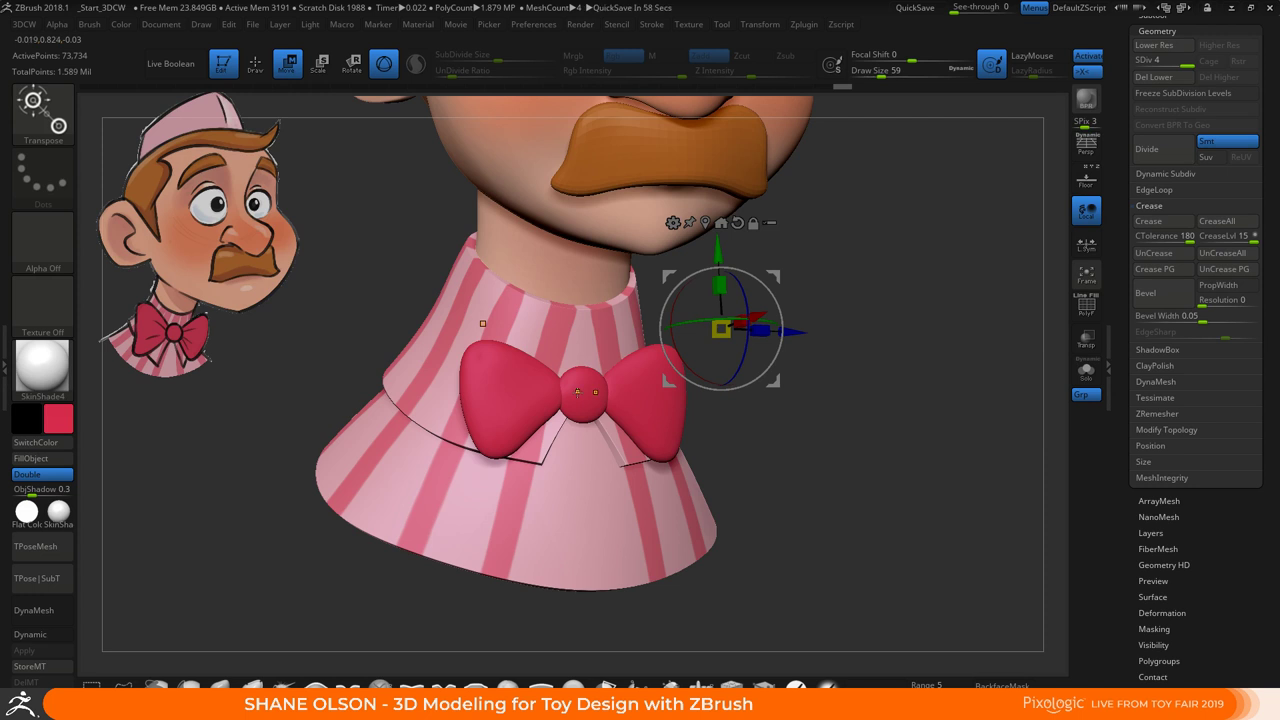
left_click(578, 392, "ctrl")
left_click(800, 441, "ctrl")
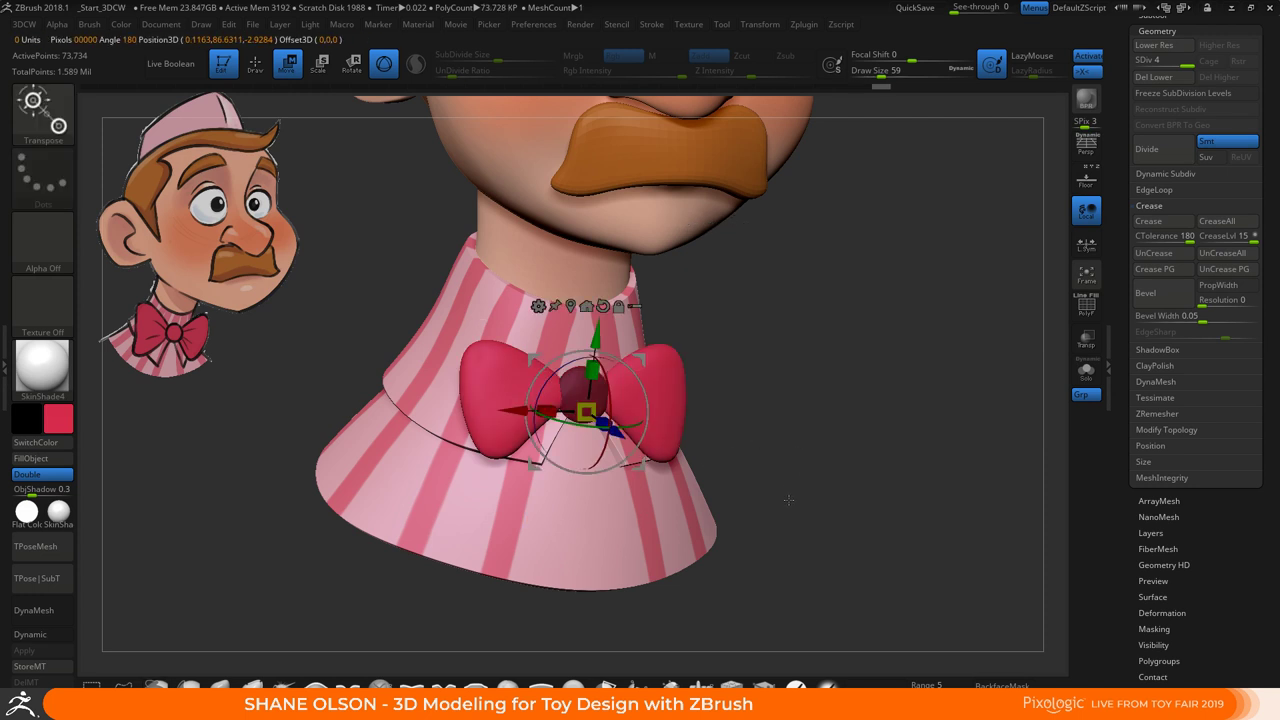
key("q")
left_click_drag(778, 419, 720, 428)
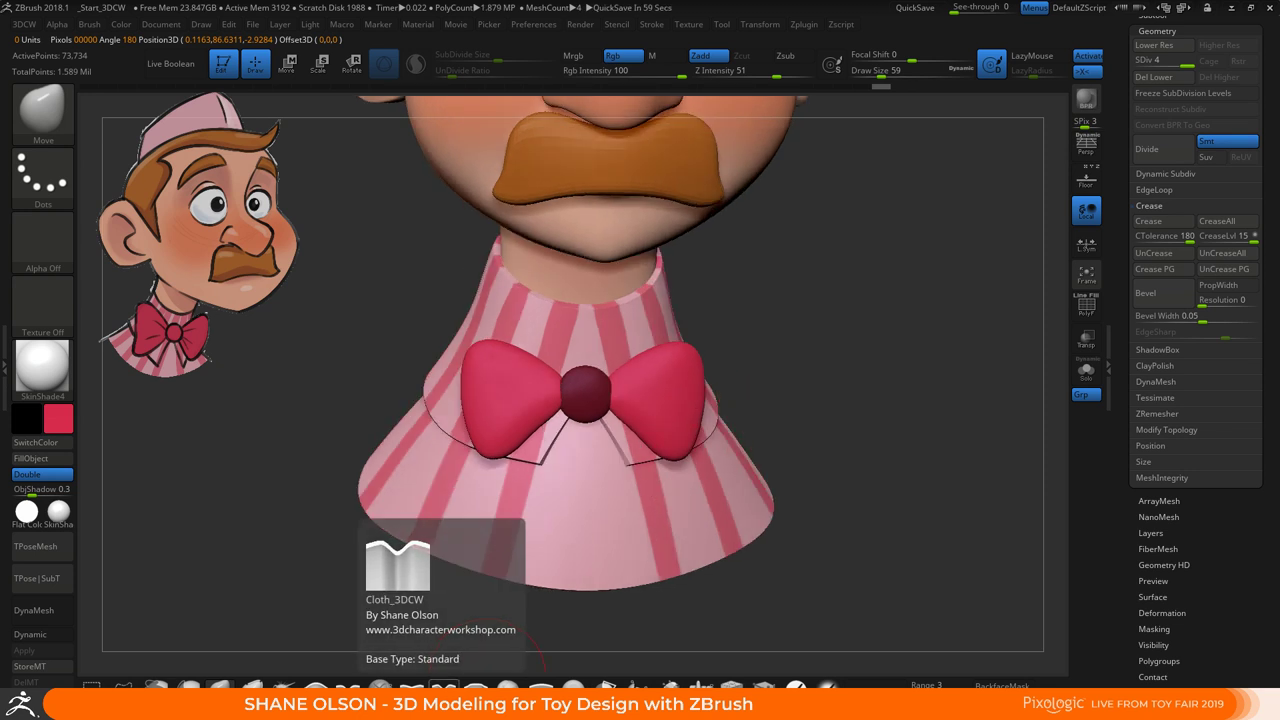
Reduce the draw size to 16 and switch to the Cloth_3DCW brush
key("s")
mouse_move(788, 359)
left_mouse_down()
mouse_move(793, 386)
mouse_move(766, 346)
left_mouse_up()
key("s")
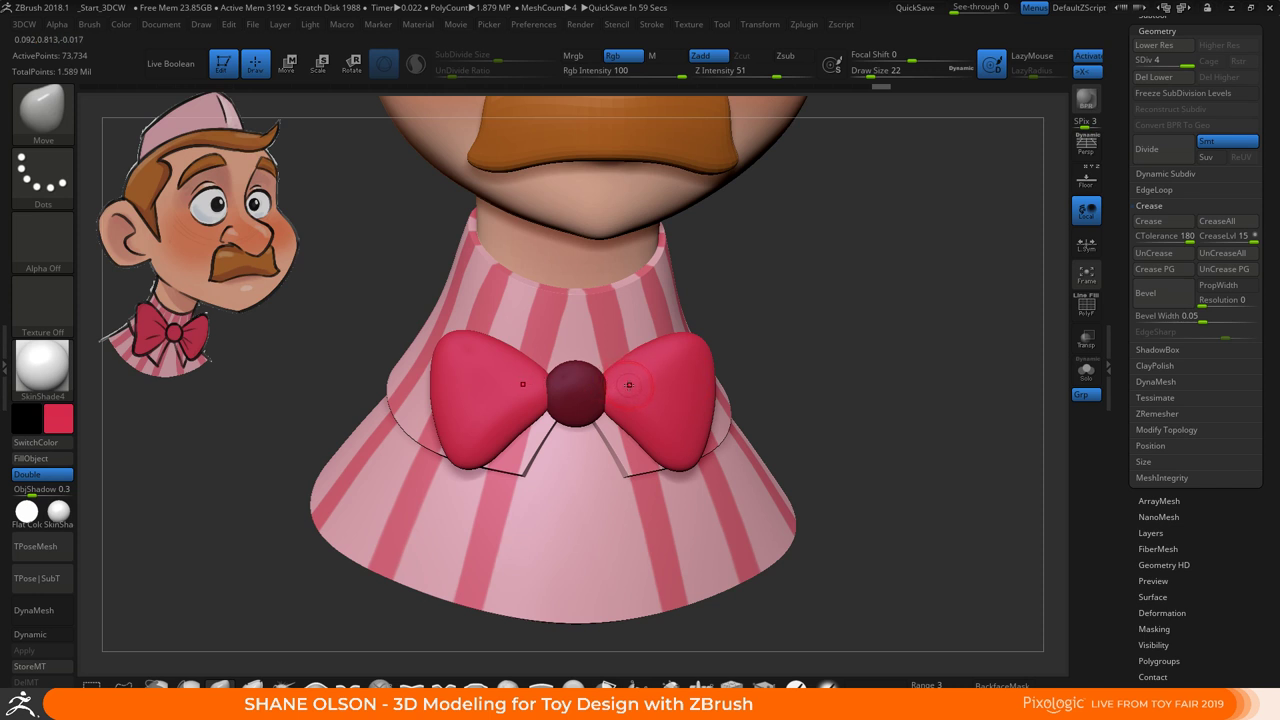
key("s")
left_click_drag(629, 384, 612, 385)
left_click(412, 686)
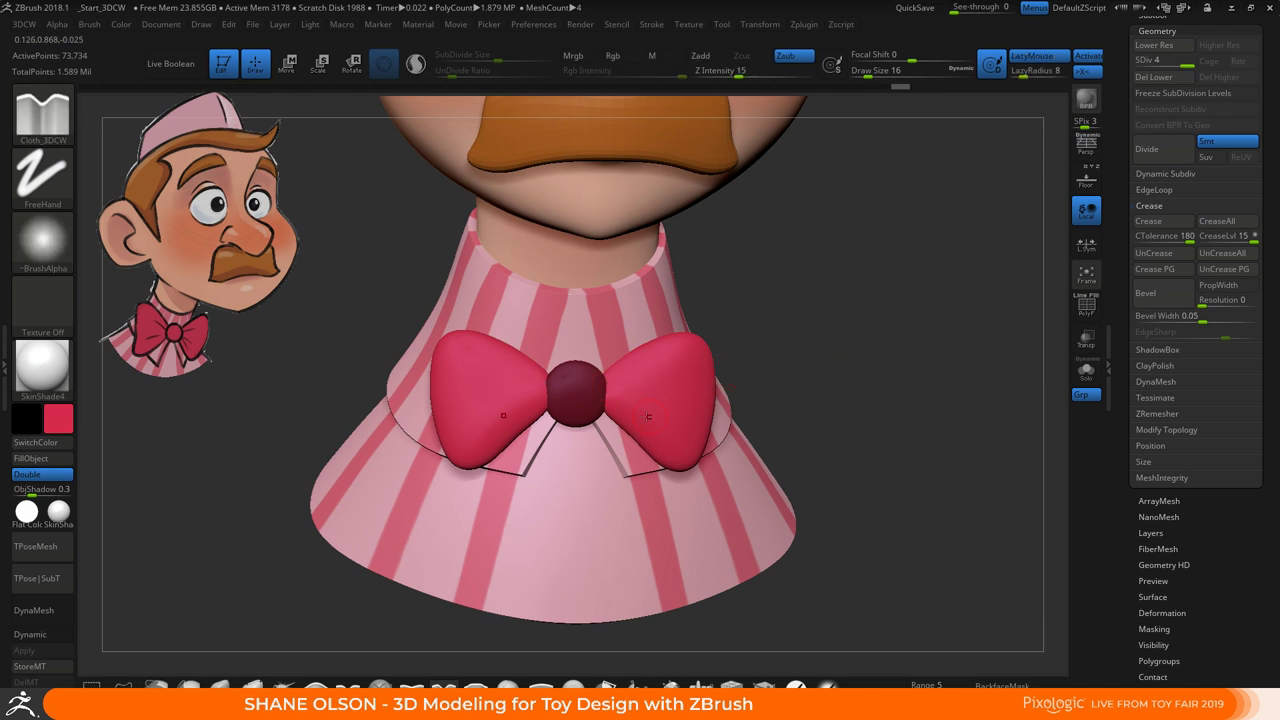
Try mirrored Cloth brush folds on the bow loops, undo them, and turn off symmetry
key("ctrl+z")
left_click_drag(611, 380, 670, 356)
left_click_drag(603, 397, 657, 419)
key("ctrl+z")
key("ctrl+z")
key("ctrl+z")
key("x")
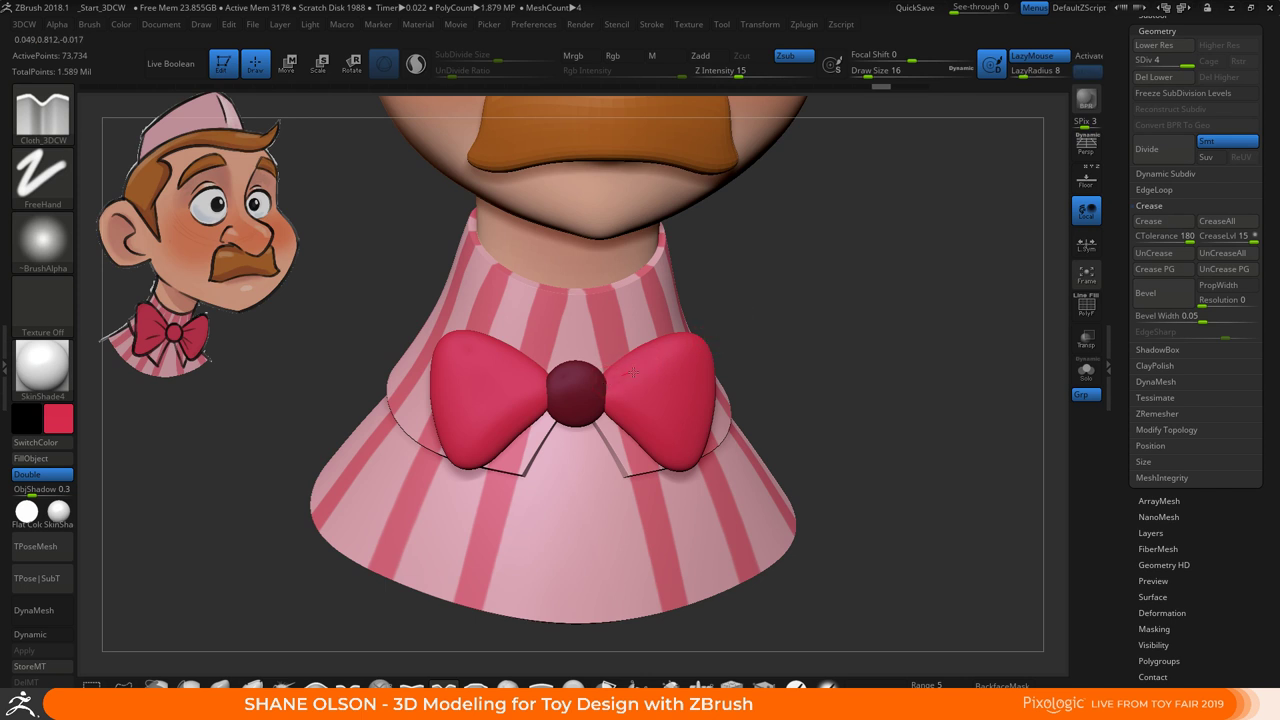
Try carving separate, unmirrored folds from the knot into each bow loop with the Cloth_3DCW brush
left_click_drag(633, 373, 655, 400)
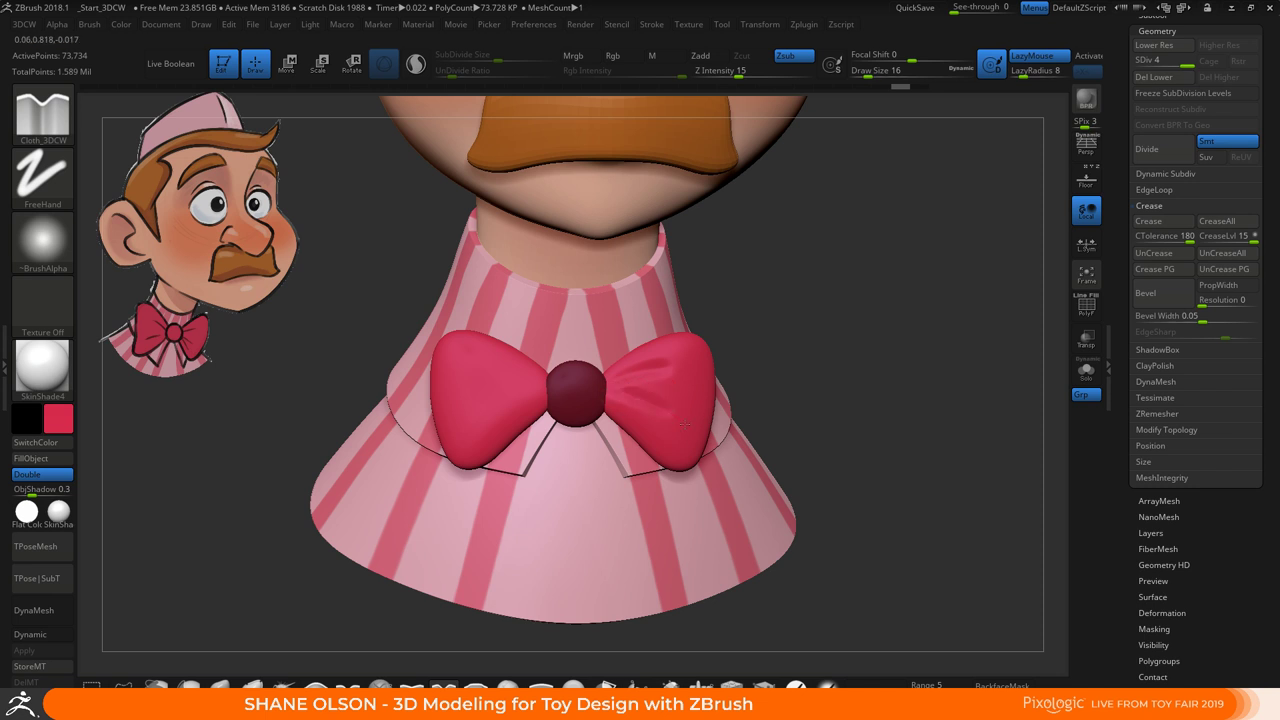
left_click_drag(543, 398, 506, 390)
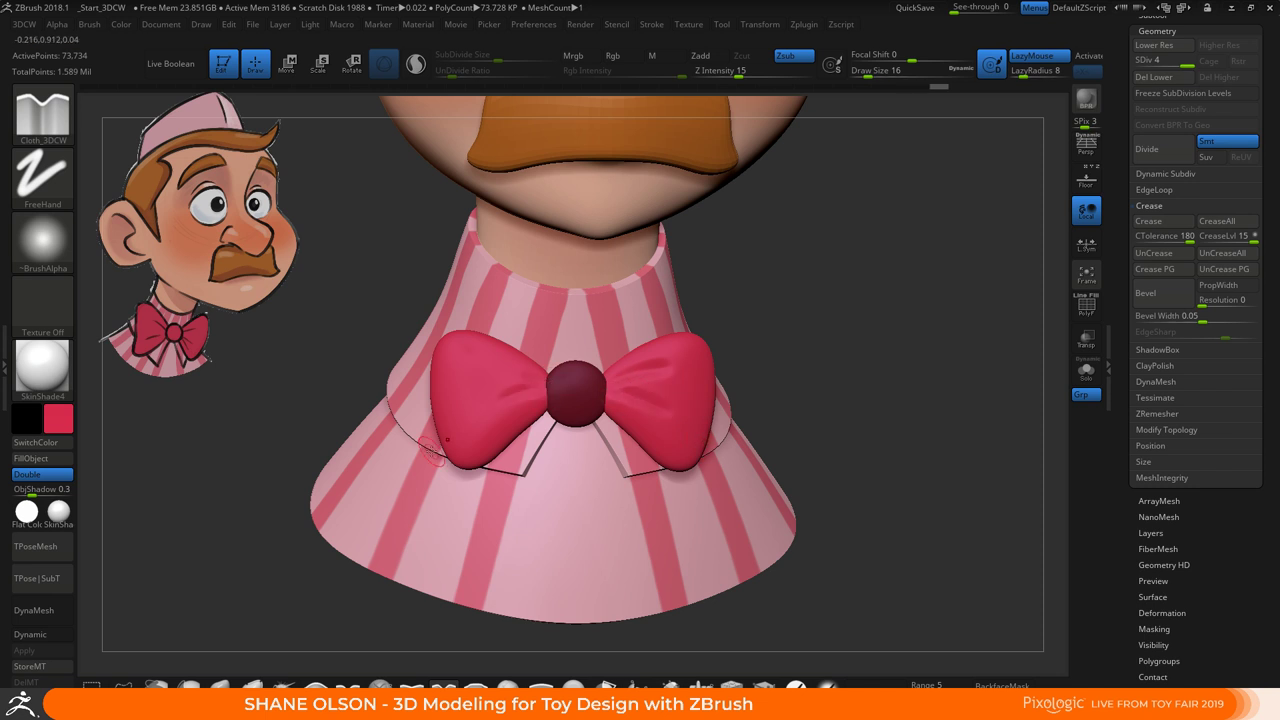
mouse_move(821, 426)
left_mouse_down("alt")
mouse_move(808, 403)
mouse_move(814, 420)
mouse_move(758, 452)
mouse_move(743, 426)
left_mouse_up("alt")
key("ctrl+z")
key("ctrl+z")
key("ctrl+z")
key("ctrl+z")
Try carving creases into the bow loop on the character's left with the Detail_3DCW brush
left_click(348, 692)
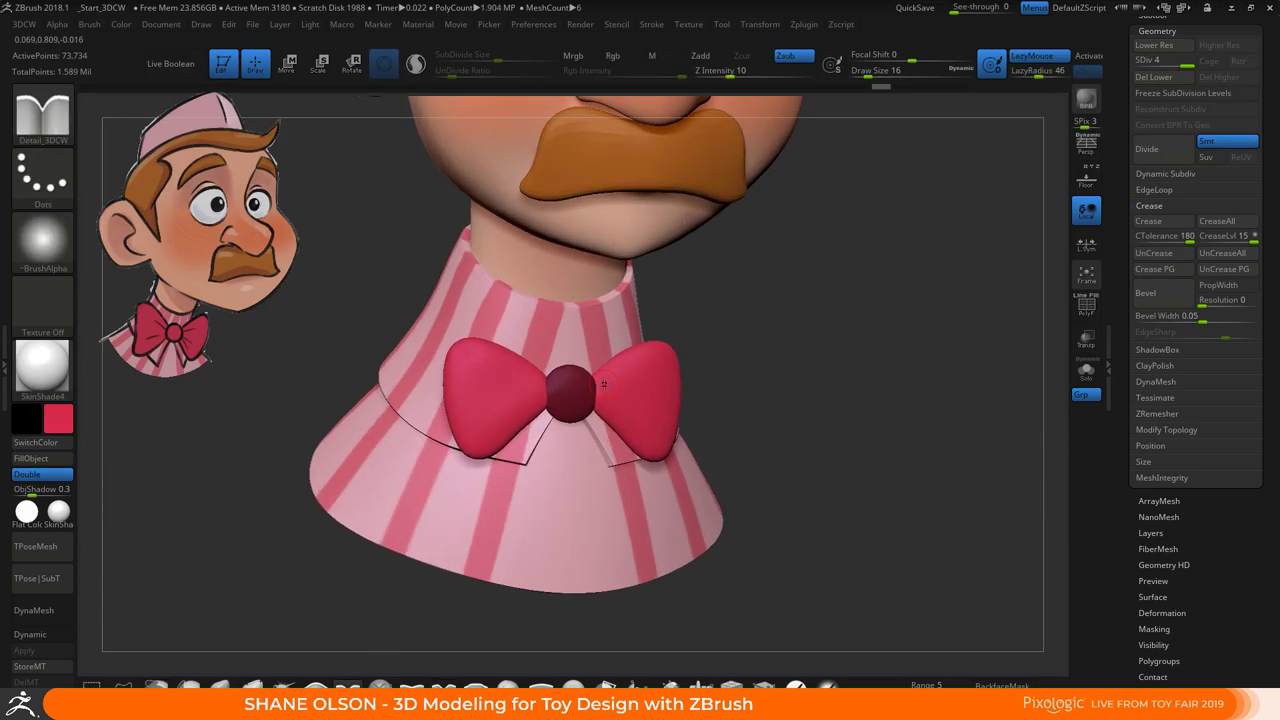
left_click_drag(668, 360, 692, 348)
mouse_move(771, 363)
left_mouse_down()
mouse_move(608, 381)
mouse_move(682, 359)
mouse_move(742, 384)
mouse_move(680, 400)
left_mouse_up()
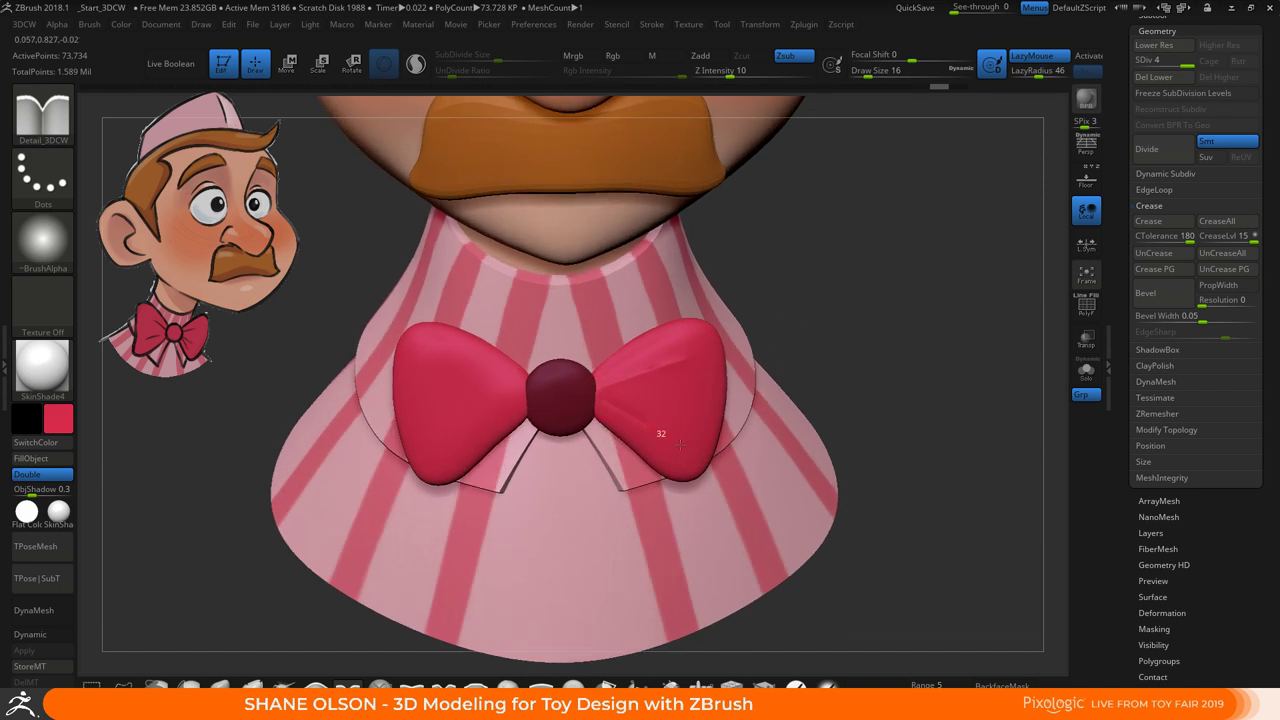
left_click_drag(679, 444, 606, 398)
left_click_drag(689, 450, 692, 452)
mouse_move(810, 411)
left_mouse_down("alt")
mouse_move(814, 375)
mouse_move(847, 354)
mouse_move(897, 351)
left_mouse_up("alt")
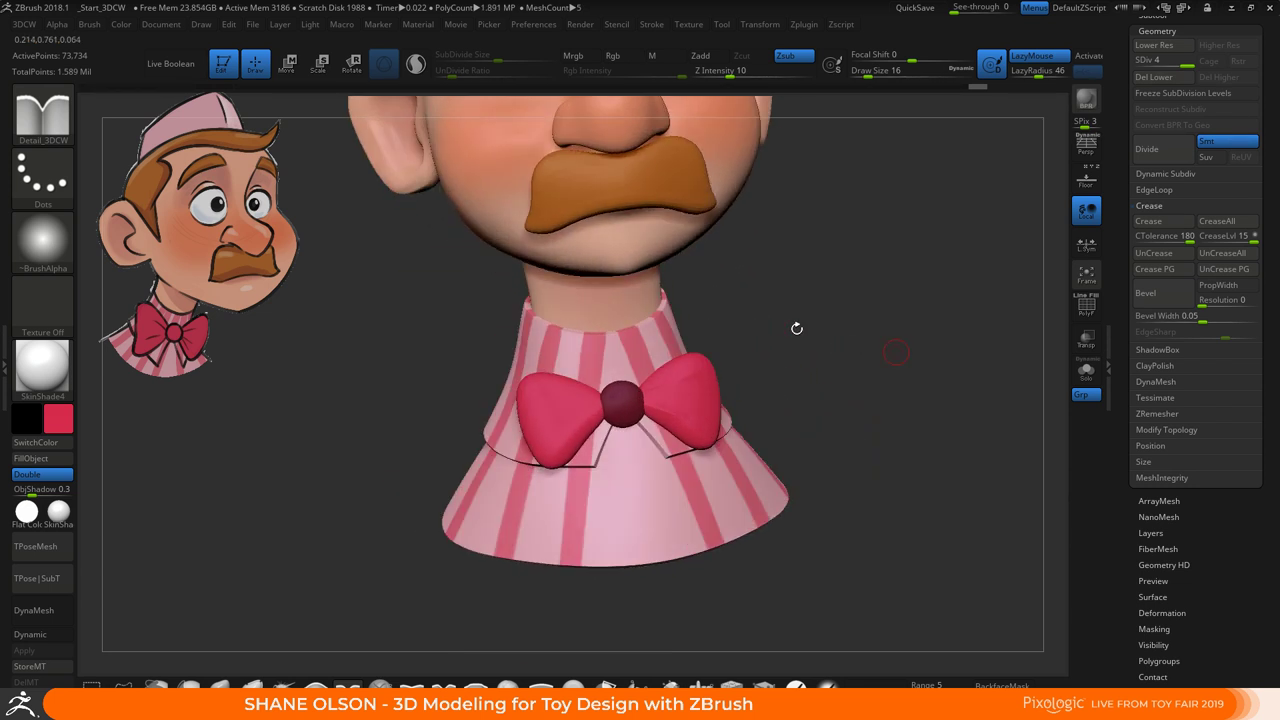
key("ctrl+z")
key("ctrl+z")
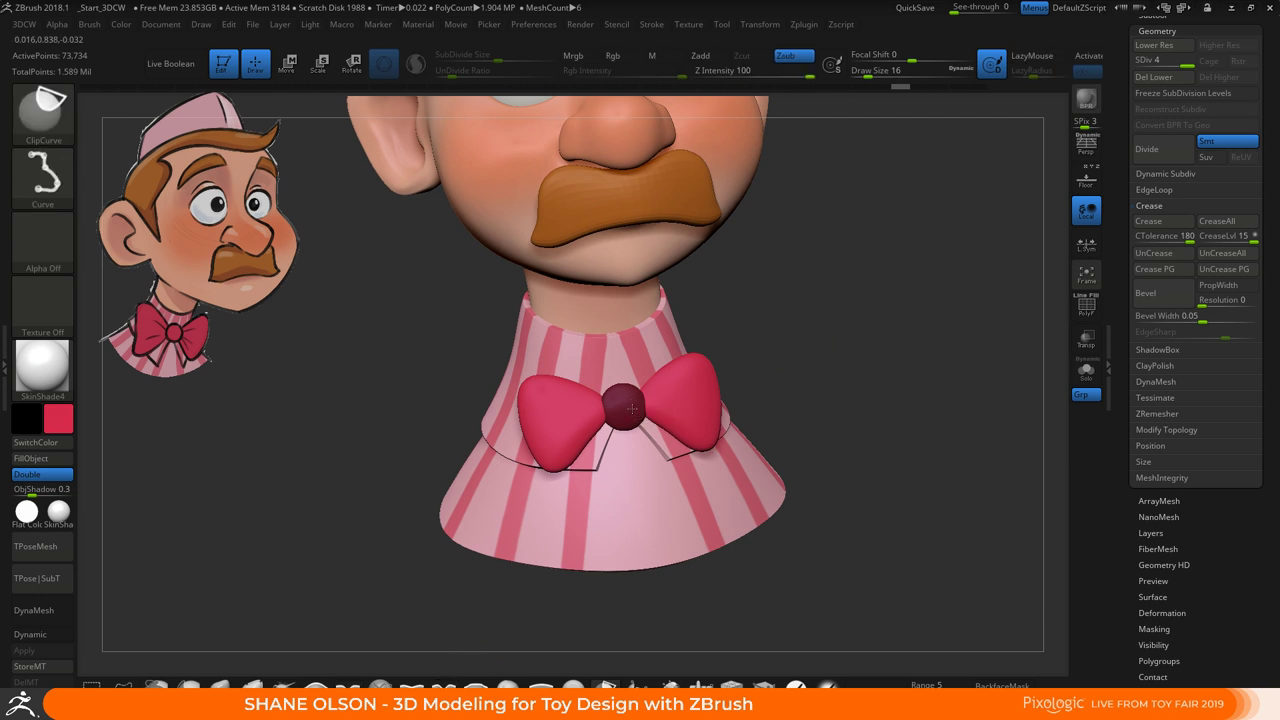
Hide the centre knot to expose the inner ends of both bow loops
left_click(626, 406, "ctrl+shift")
left_click(626, 406, "ctrl+shift")
left_click_drag(797, 364, 782, 462, "alt")
Sculpt several fabric folds fanning out from the inner end of the character's left bow loop with the Cloth_3DCW brush
key("ctrl+shift+z")
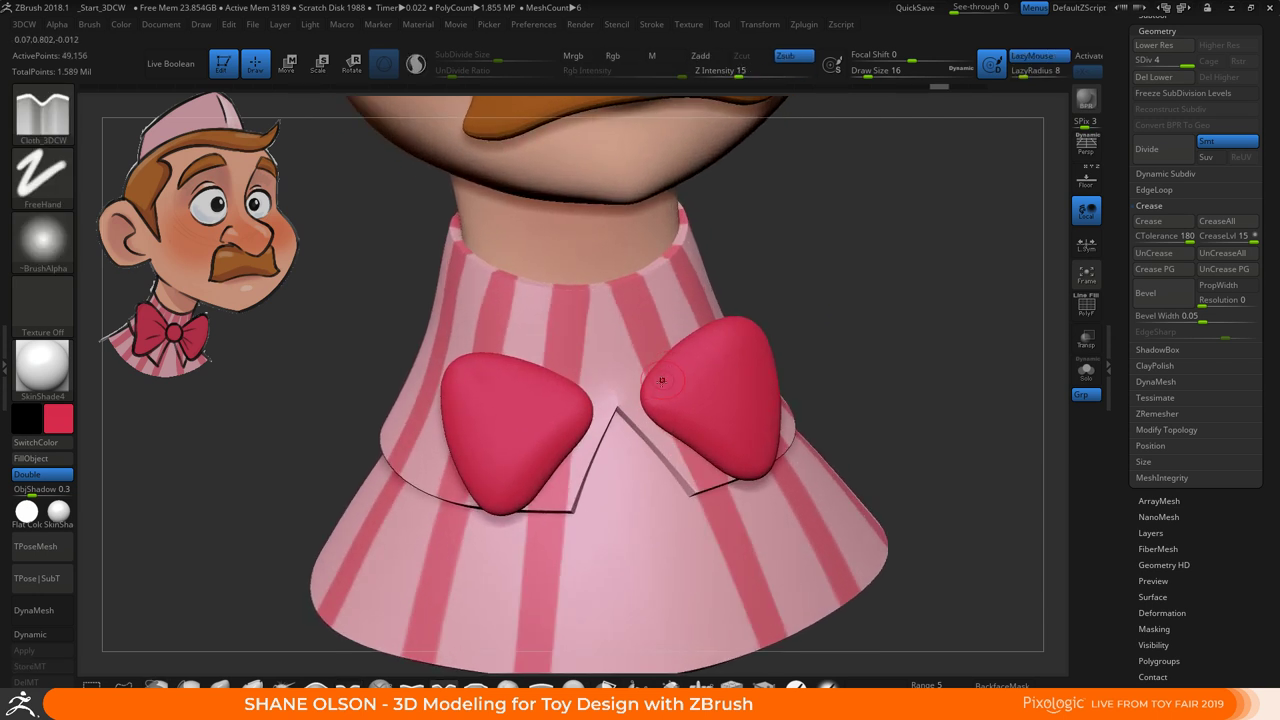
key("ctrl+shift+z")
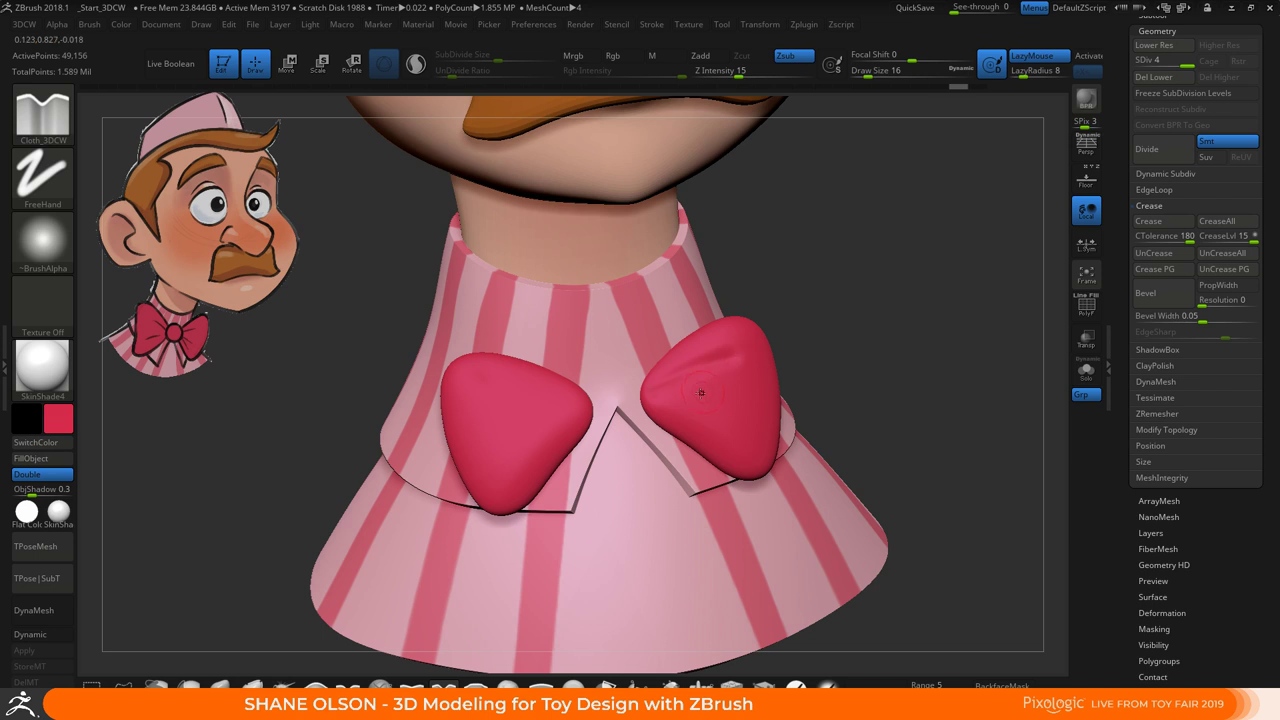
key("ctrl+shift+z")
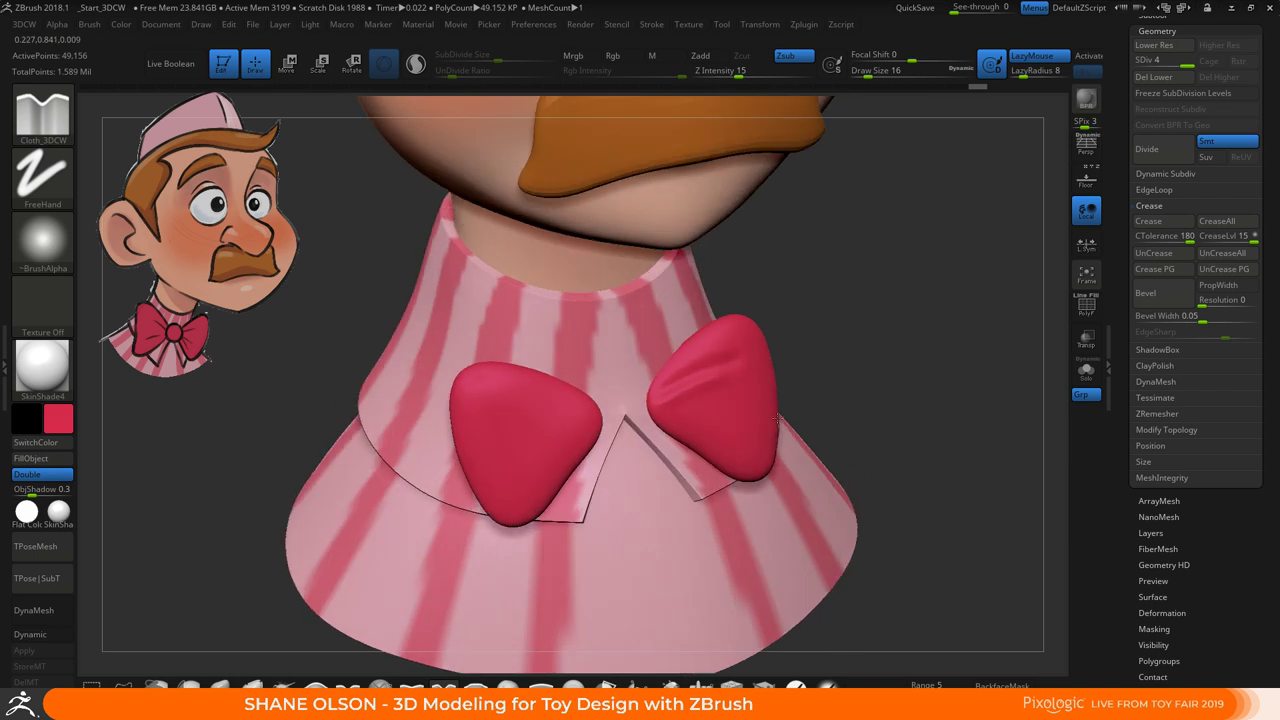
key("ctrl+shift+z")
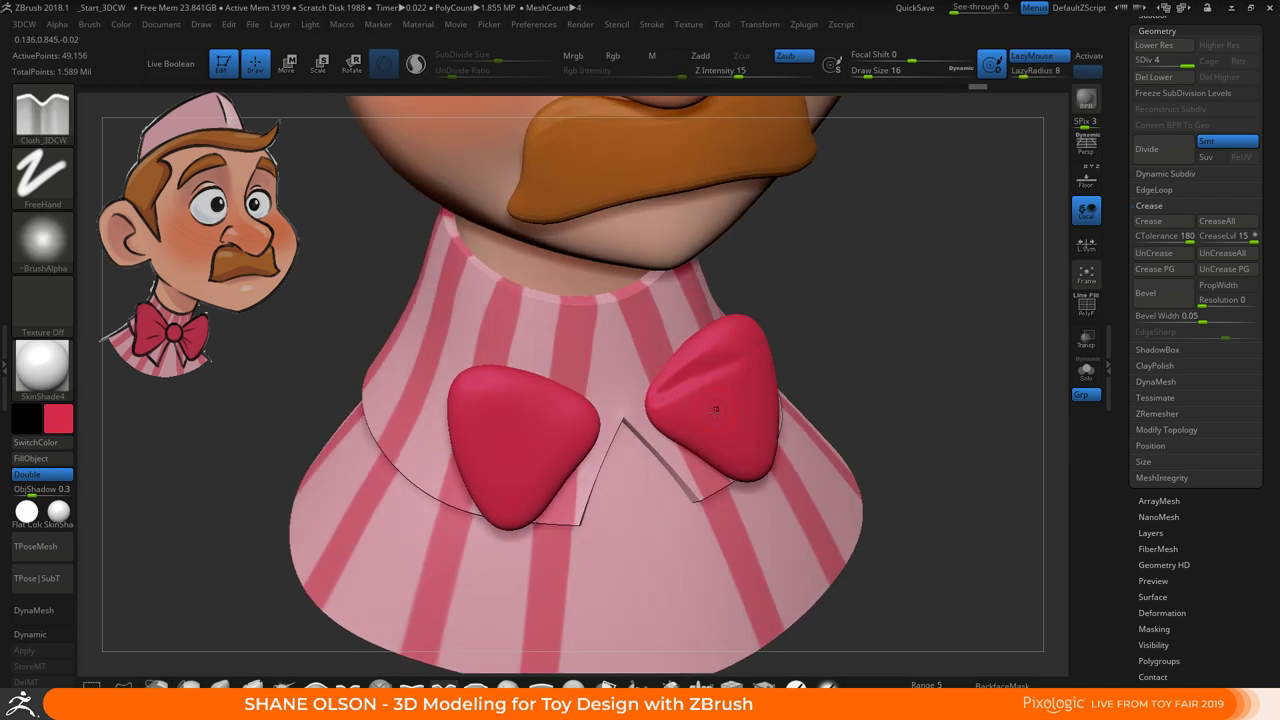
key("ctrl+shift+z")
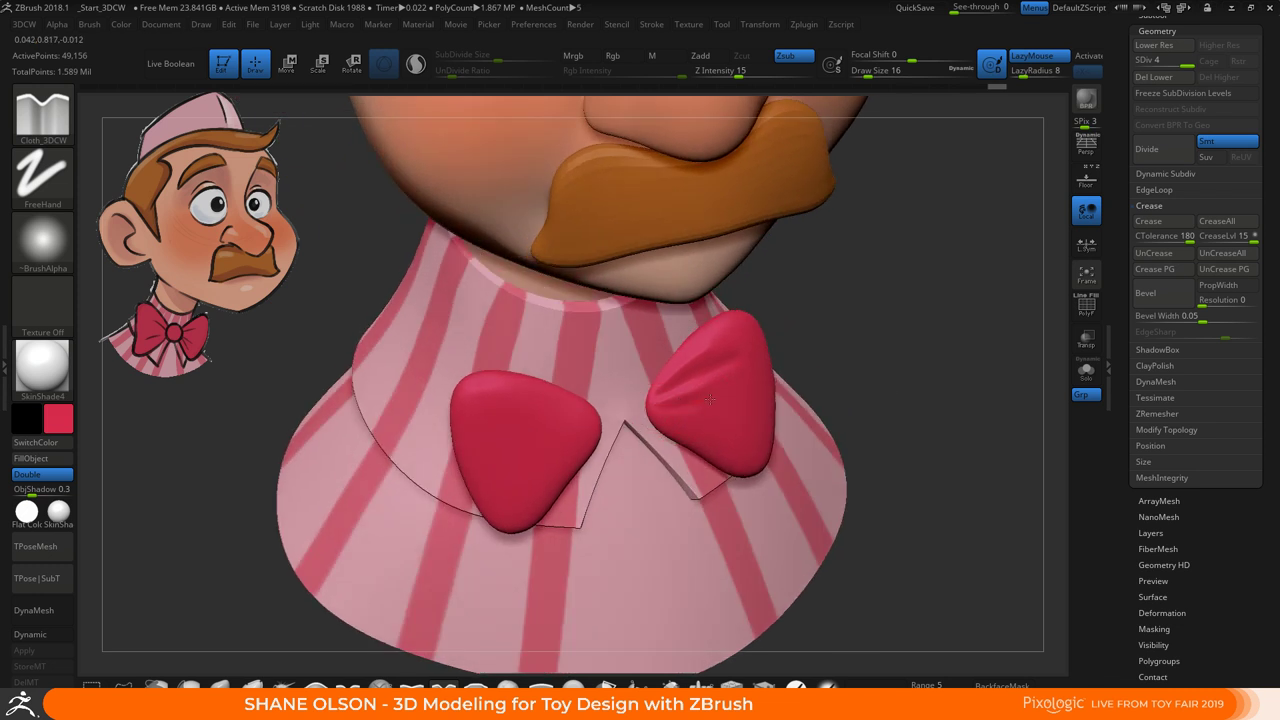
key("ctrl+shift+z")
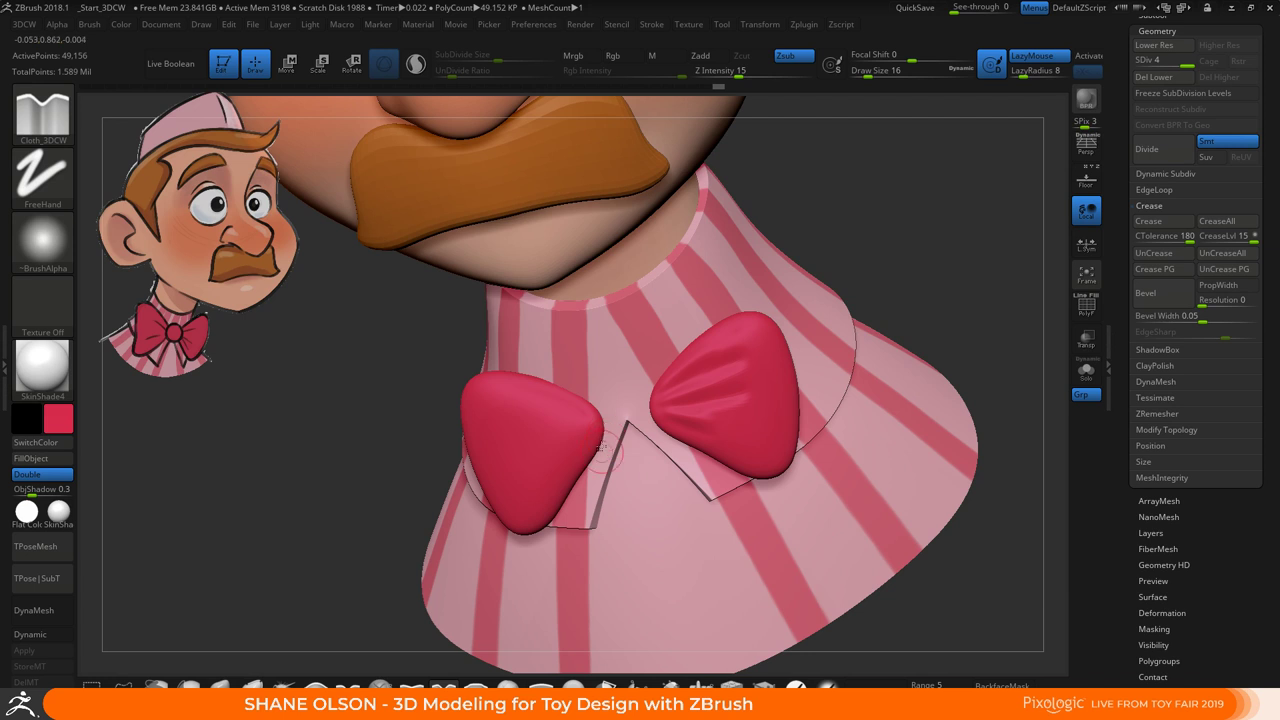
Sculpt a fold into the inner end of the character's right bow loop and unhide the centre knot
mouse_move(593, 419)
left_mouse_down()
mouse_move(548, 448)
mouse_move(532, 437)
mouse_move(584, 414)
left_mouse_up()
key("ctrl+shift+z")
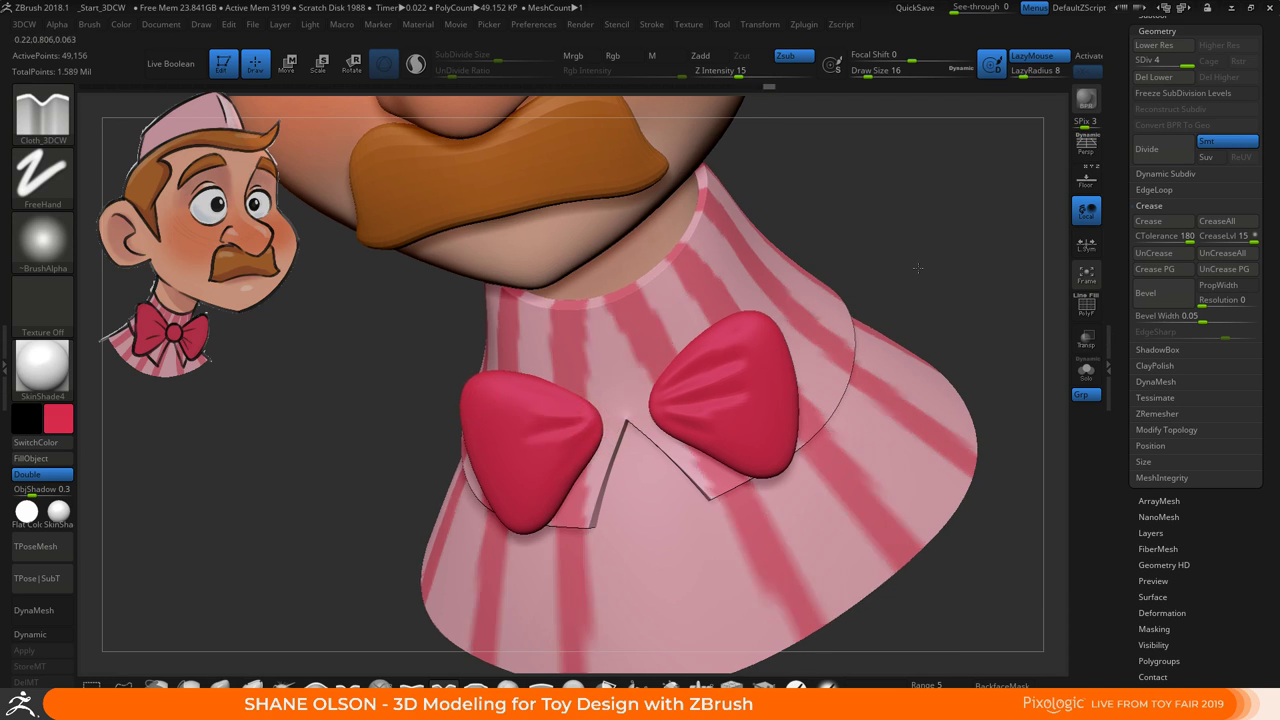
key("ctrl+shift+z")
key("ctrl+shift+z")
key("ctrl+shift+z")
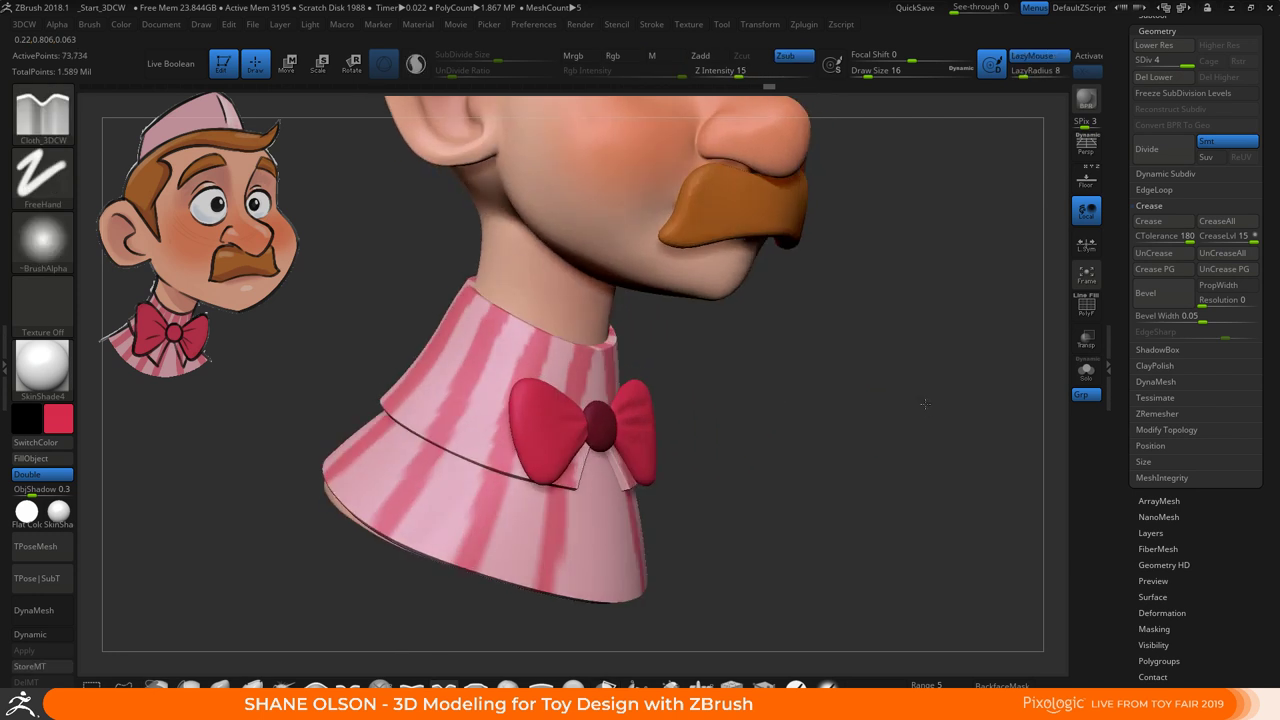
Make the striped collar's mesh active and choose the Move brush with a draw size of 182
key("ctrl+shift+z")
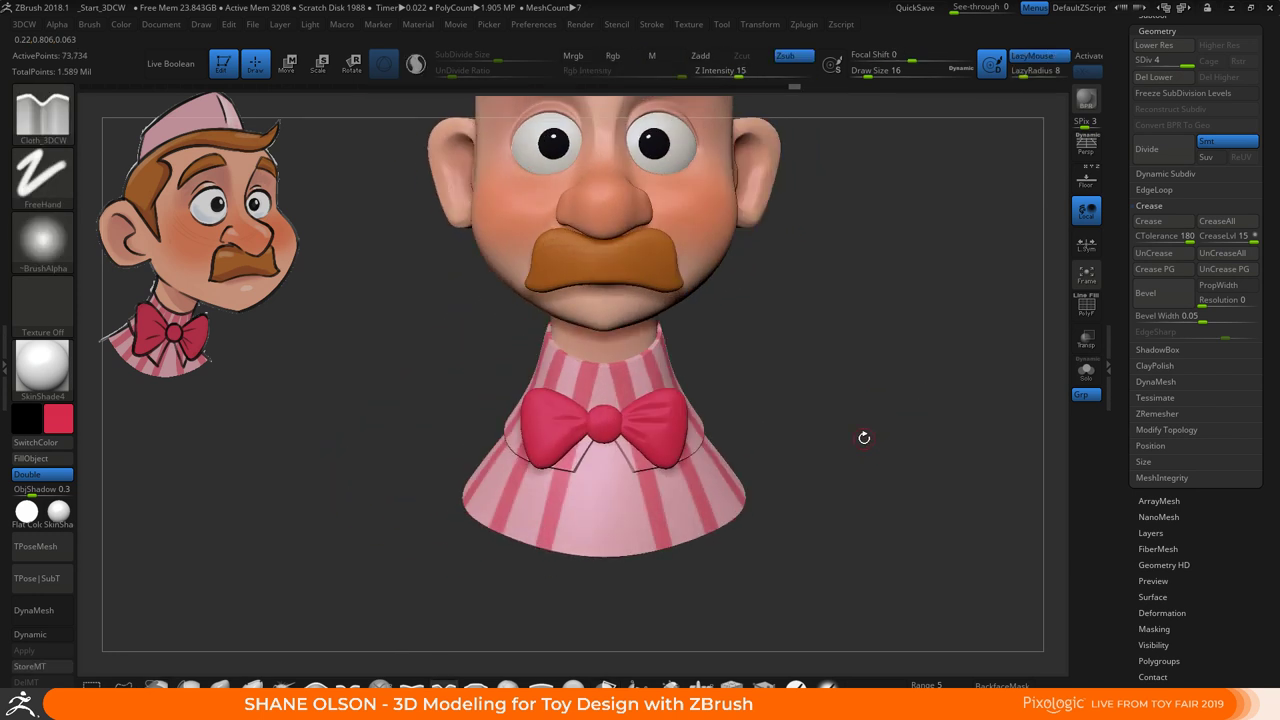
left_click_drag(864, 438, 805, 477, "alt")
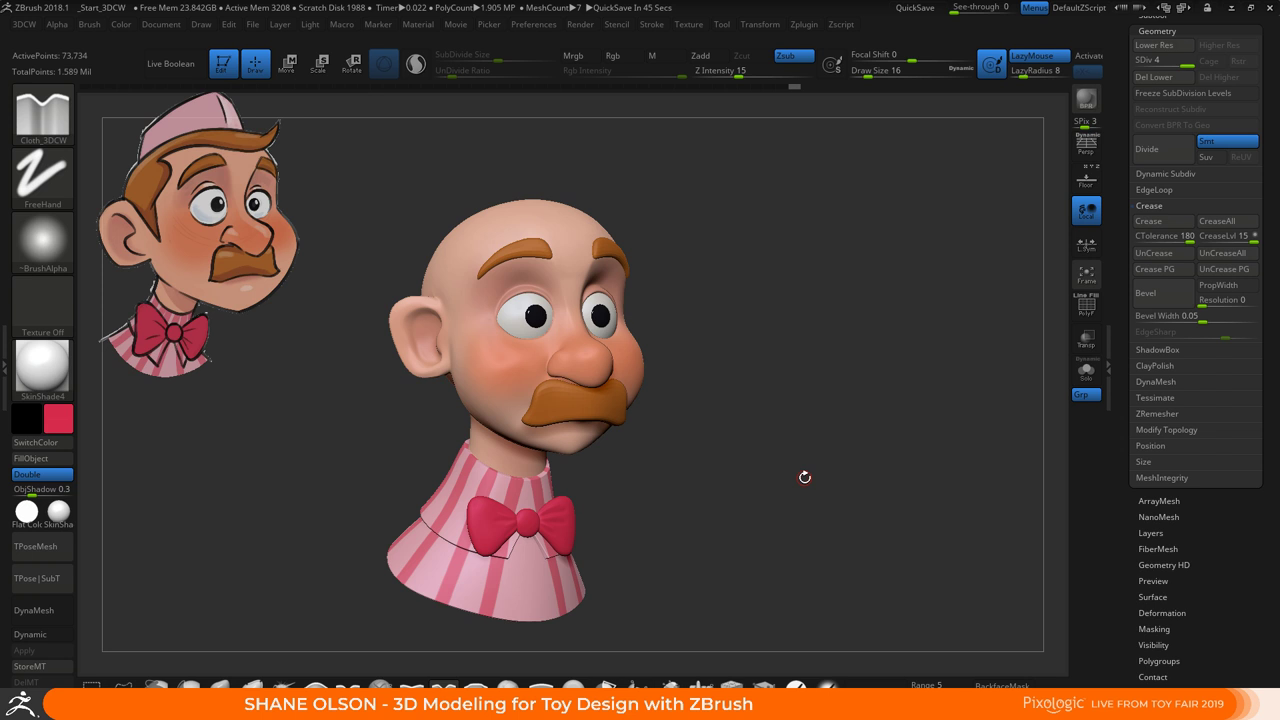
left_click_drag(677, 476, 646, 477, "shift")
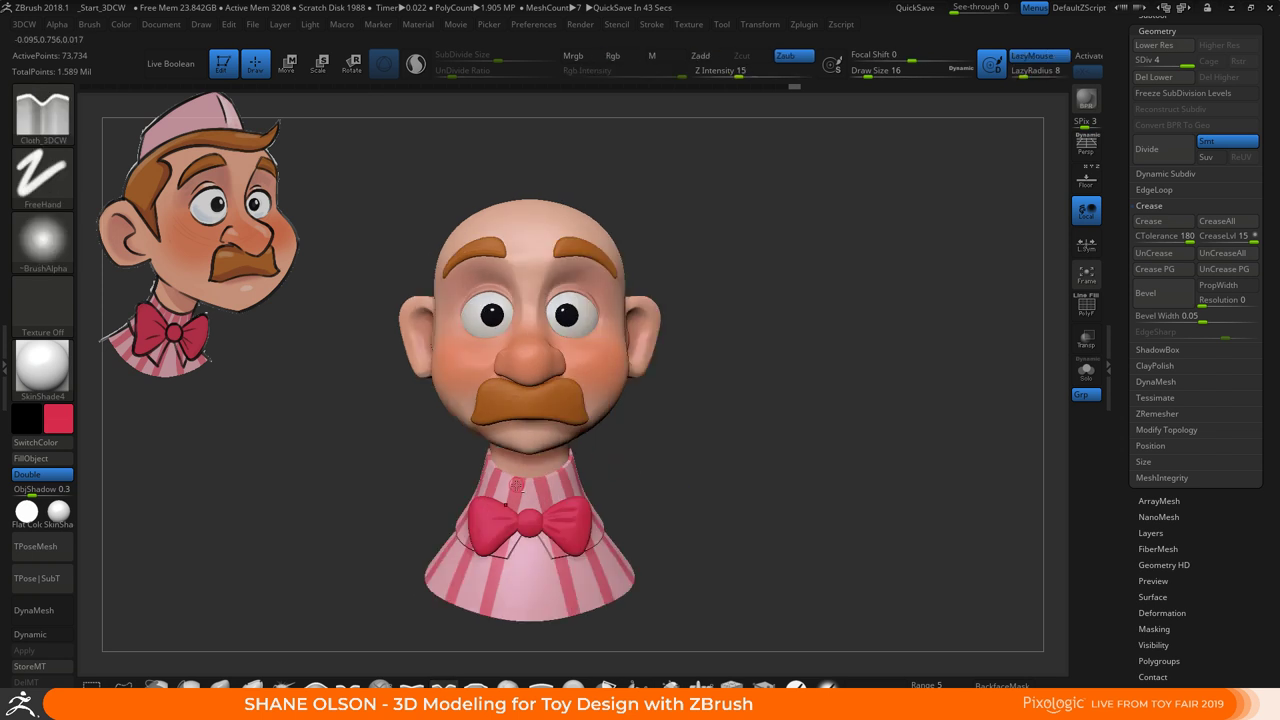
left_click(515, 484, "alt")
left_click(221, 685)
key("s")
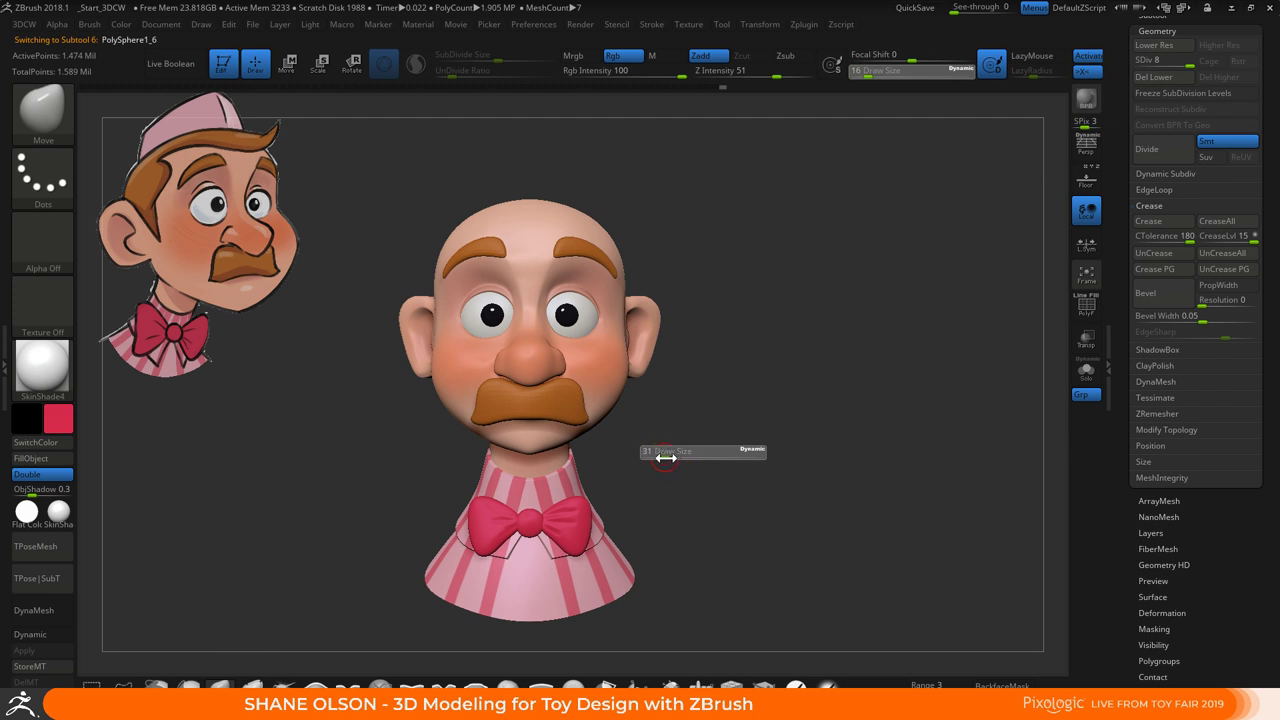
mouse_move(664, 458)
left_mouse_down()
mouse_move(682, 460)
mouse_move(627, 455)
mouse_move(671, 442)
left_mouse_up()
key("s")
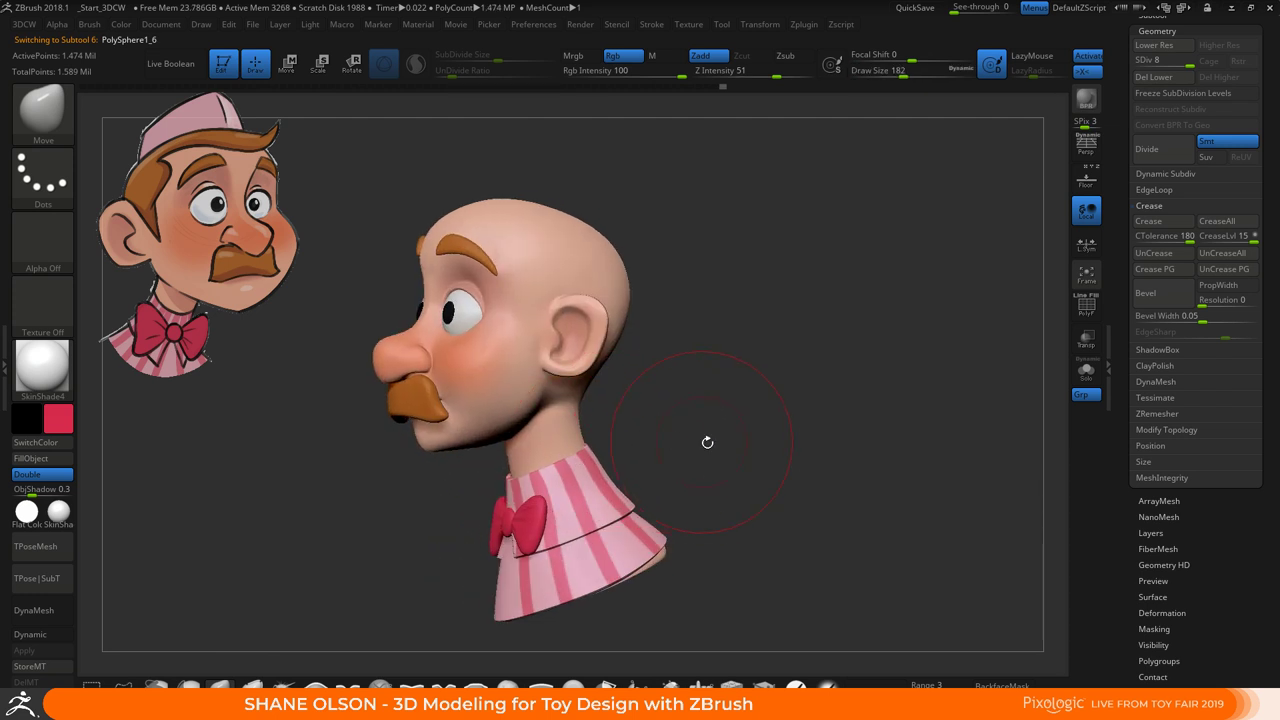
left_click_drag(700, 433, 746, 472)
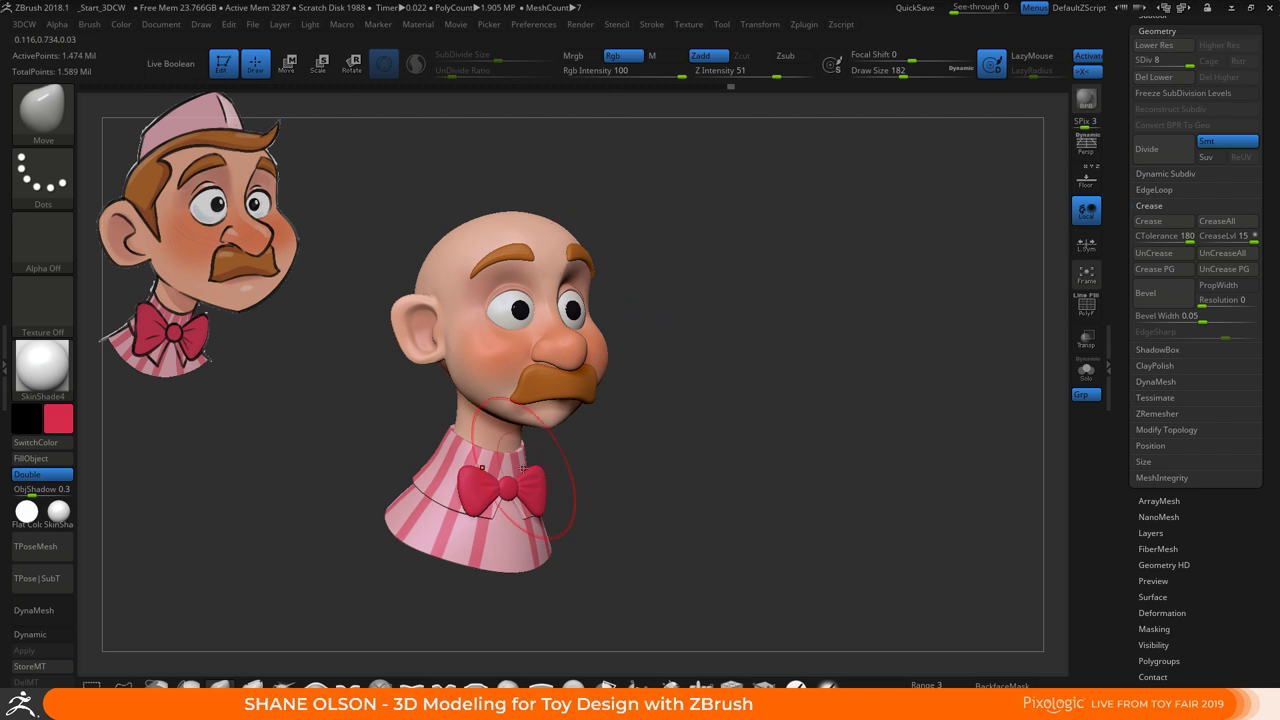
Minimize ZBrush, open Google Chrome in a maximized window and decline the offer to sign in
key("alt+Tab")
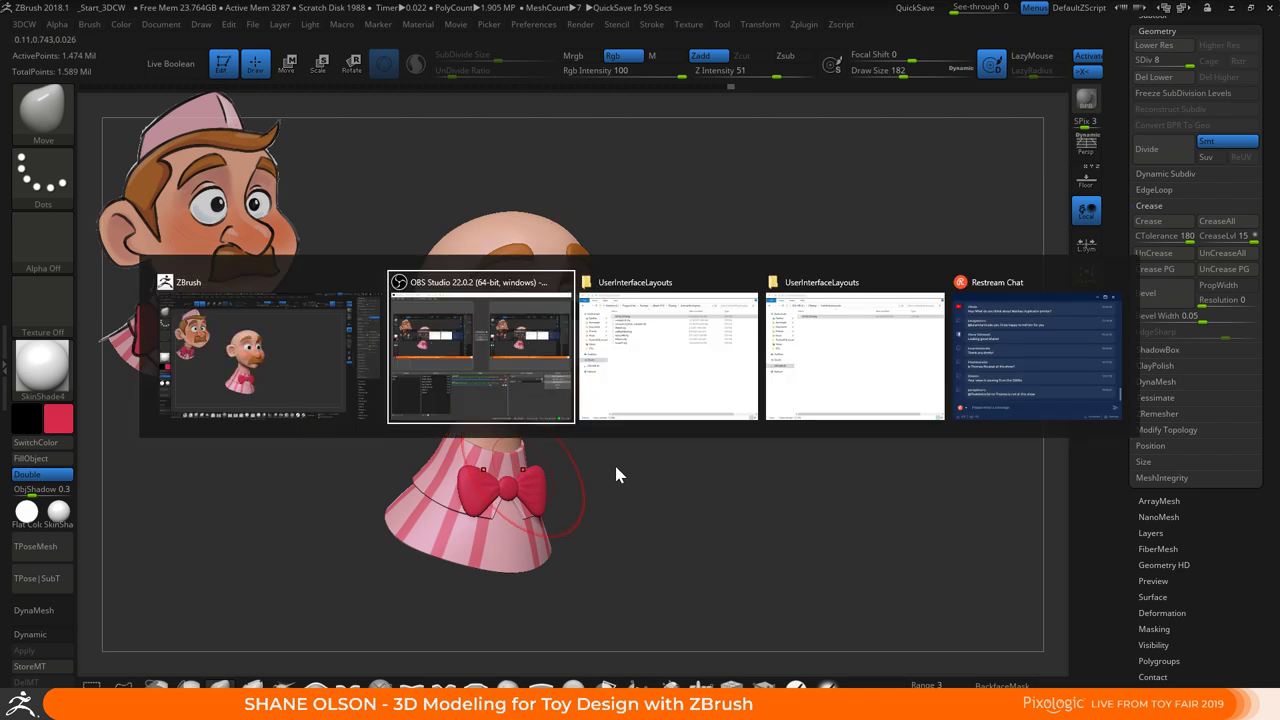
key("alt+Tab")
key("Tab")
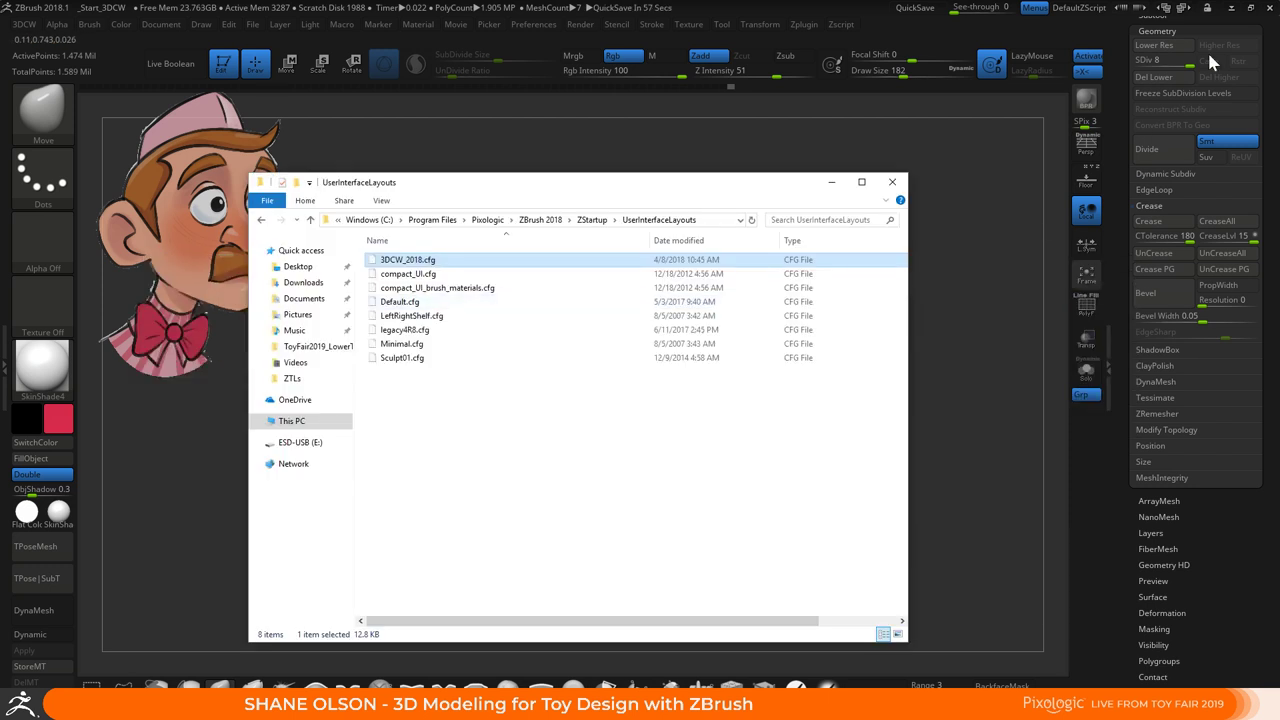
left_click(1241, 9)
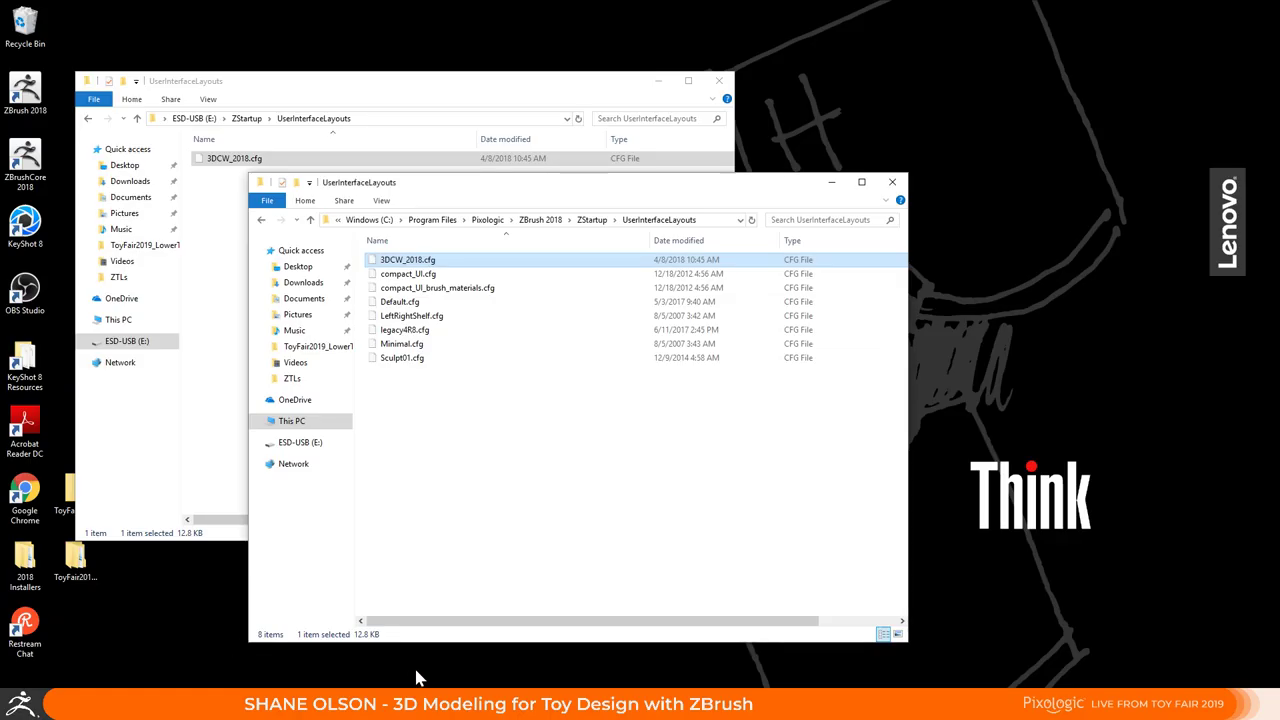
double_click(25, 490)
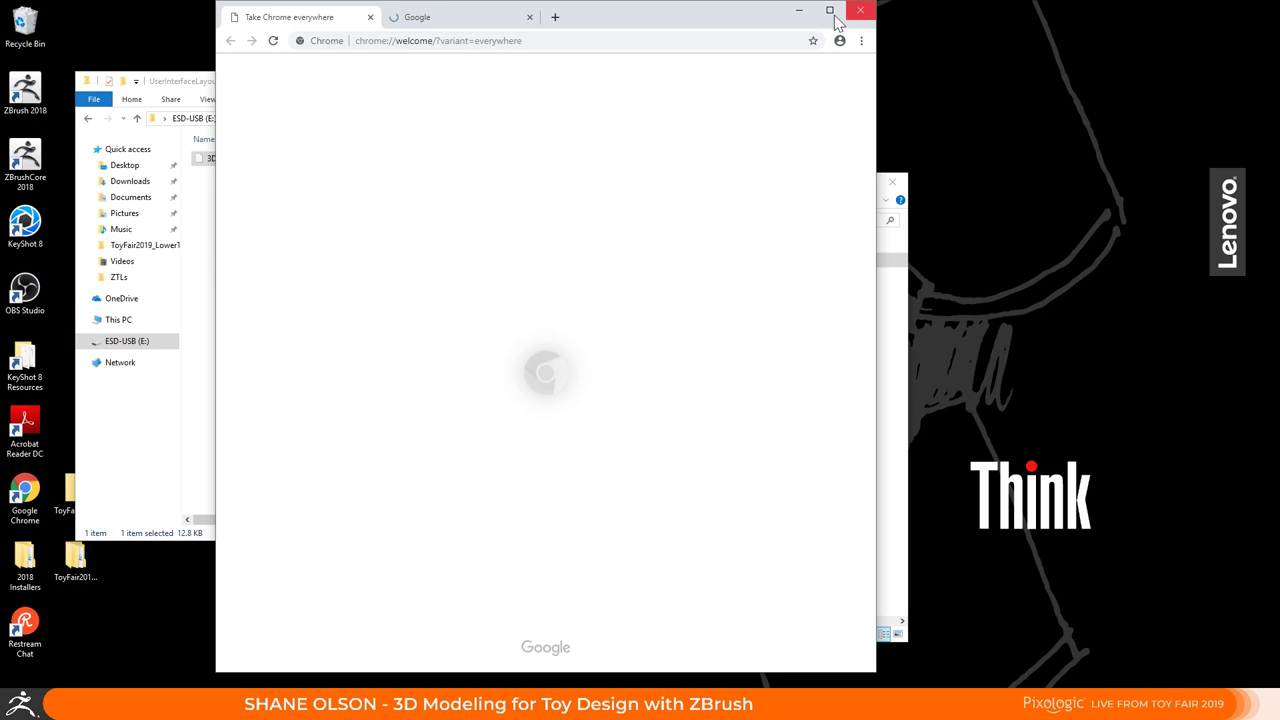
left_click(829, 10)
left_click(222, 35)
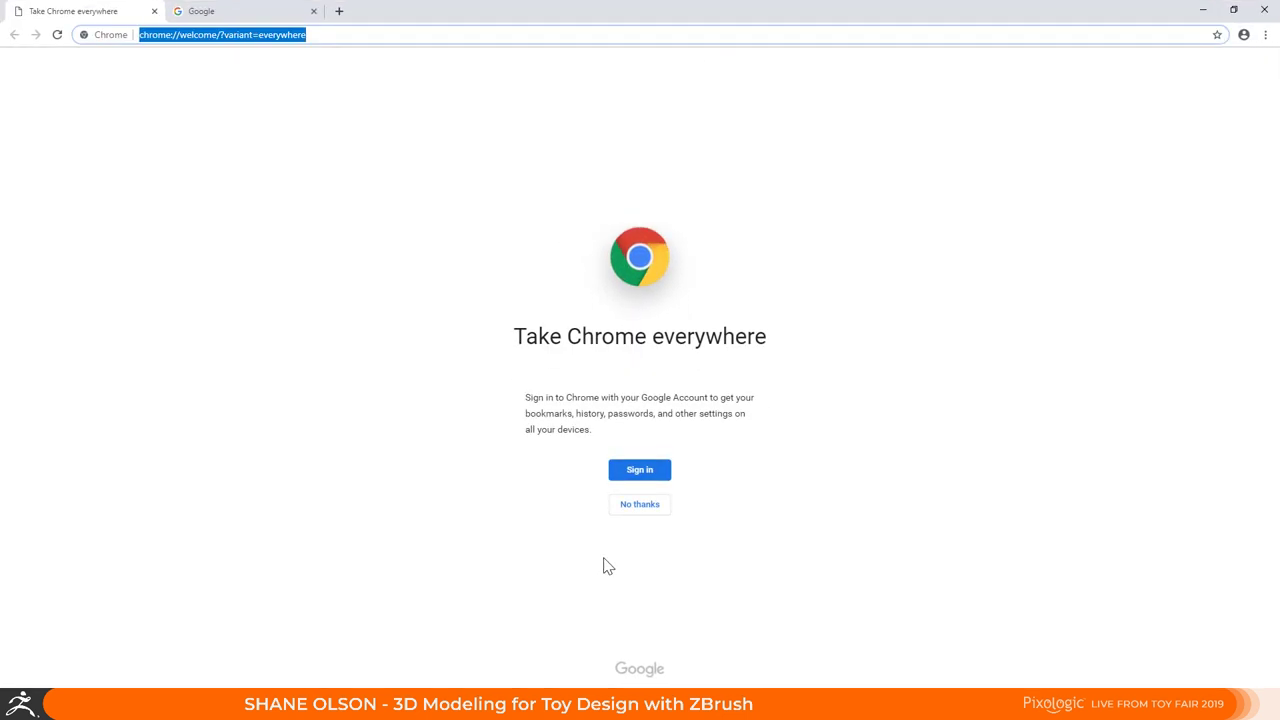
left_click(629, 505)
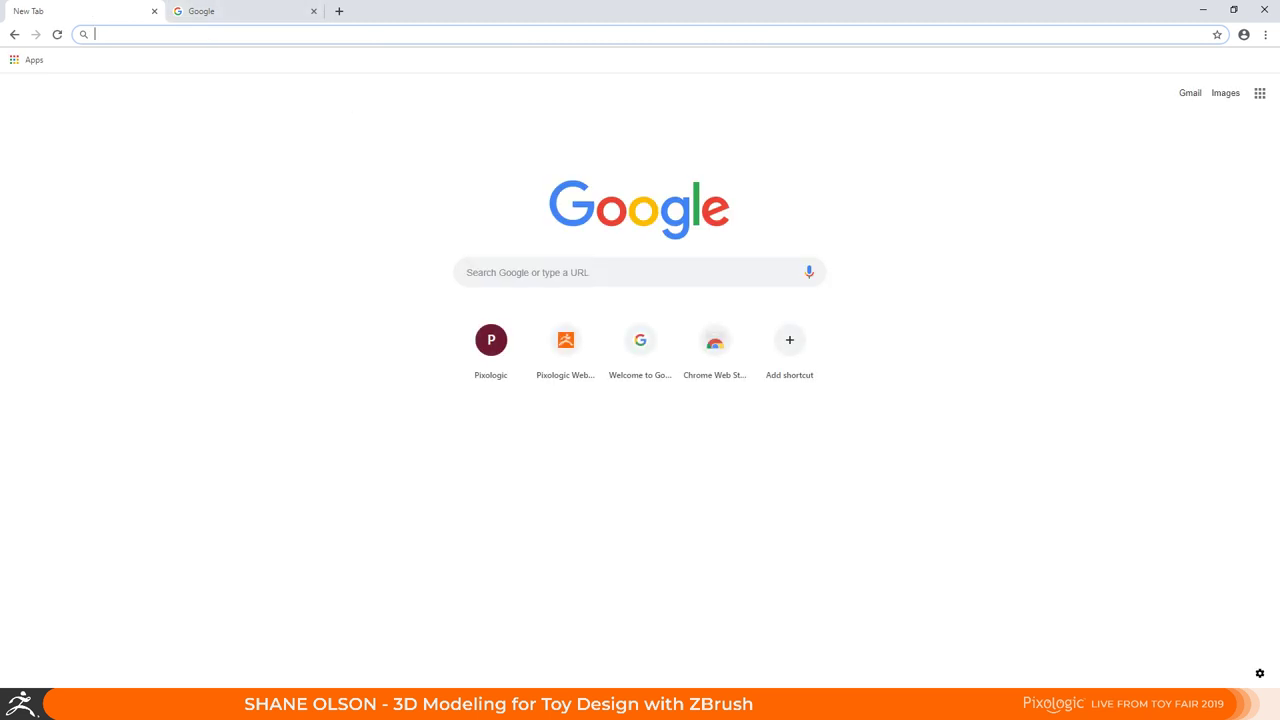
Search the web for the artist's ArtStation profile by name and open that profile page
type("artst")
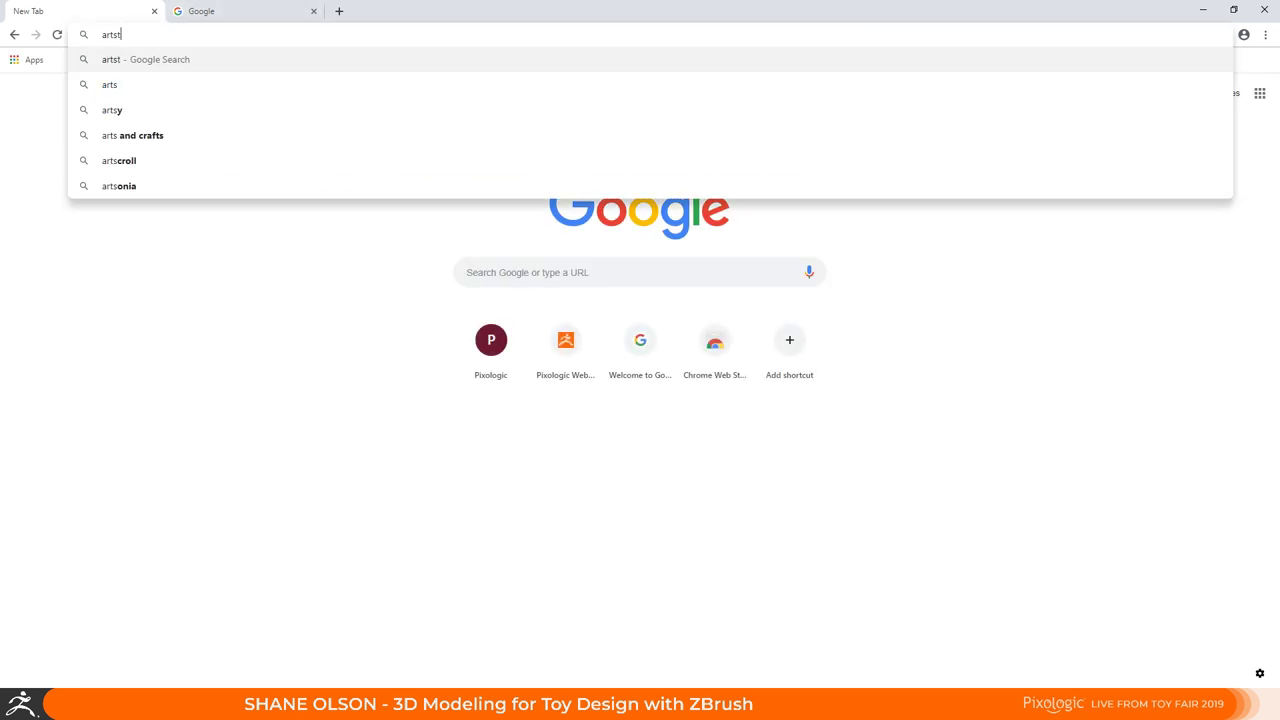
type("ation shane olson")
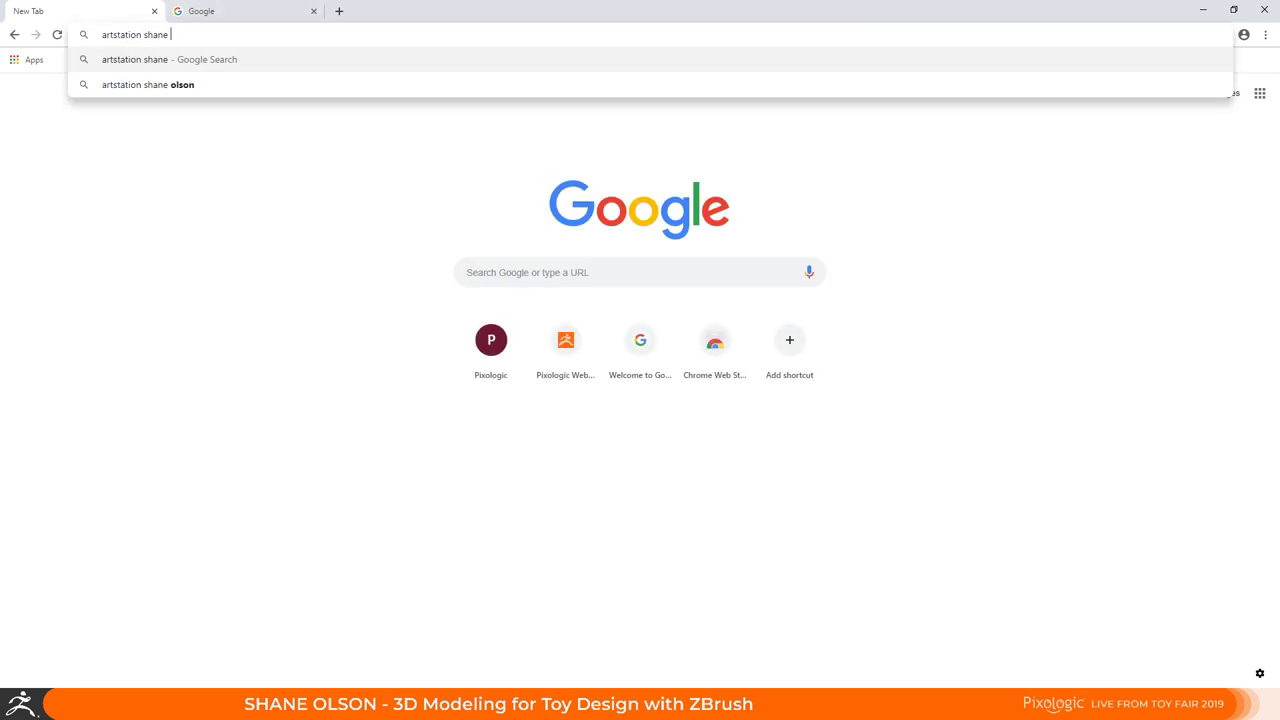
key("Return")
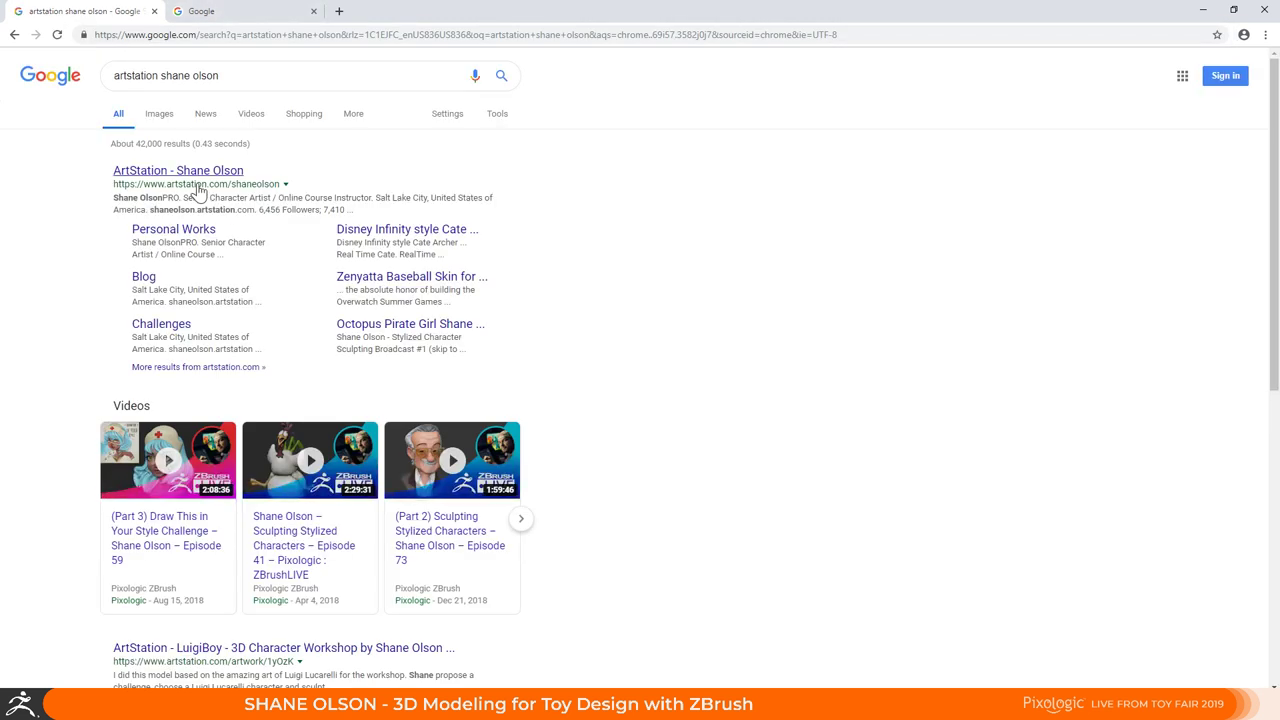
left_click(196, 177)
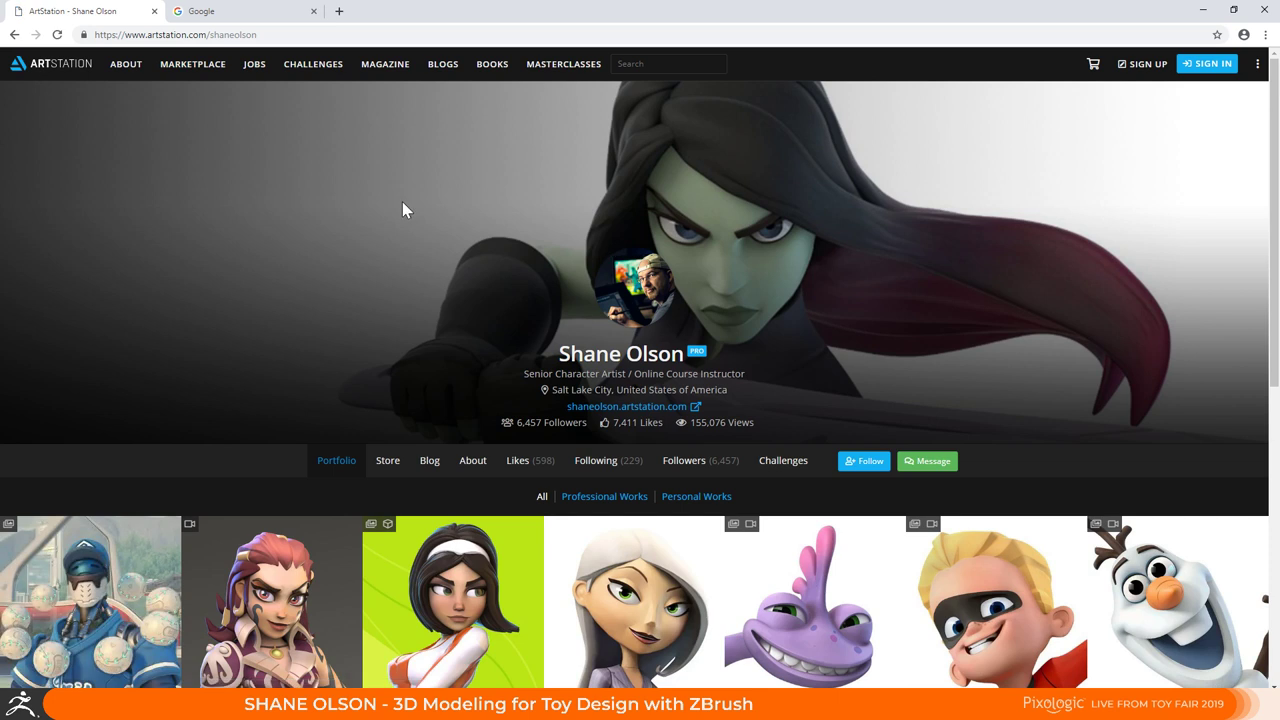
Browse the portfolio and view the images of the Zenyatta Baseball Skin for Overwatch artwork
scroll(402, 210, "down", 2)
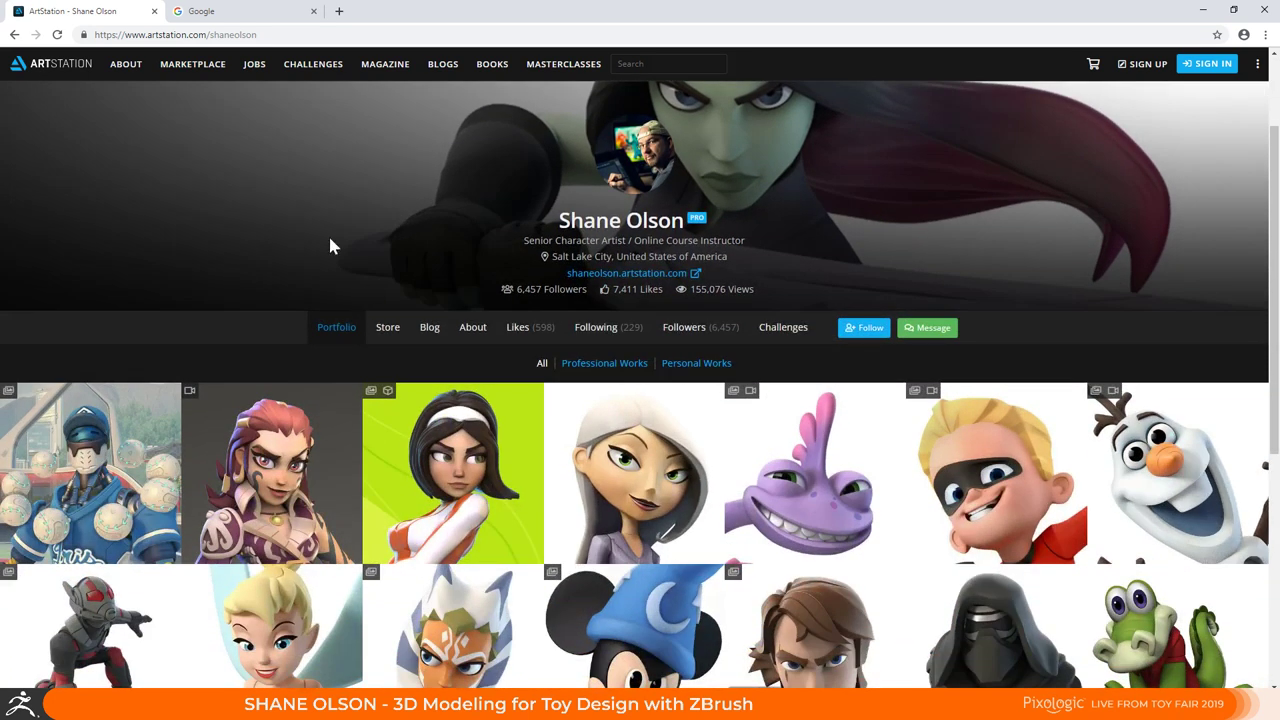
scroll(317, 223, "down", 2)
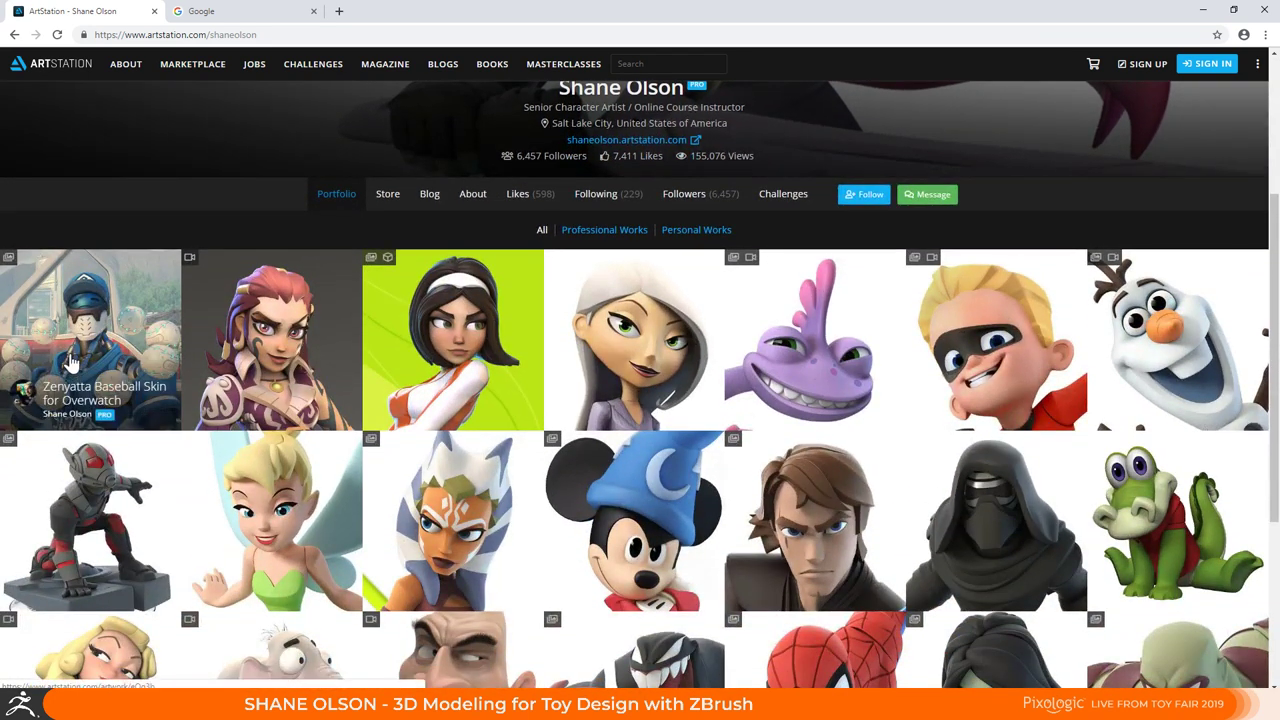
left_click(88, 340)
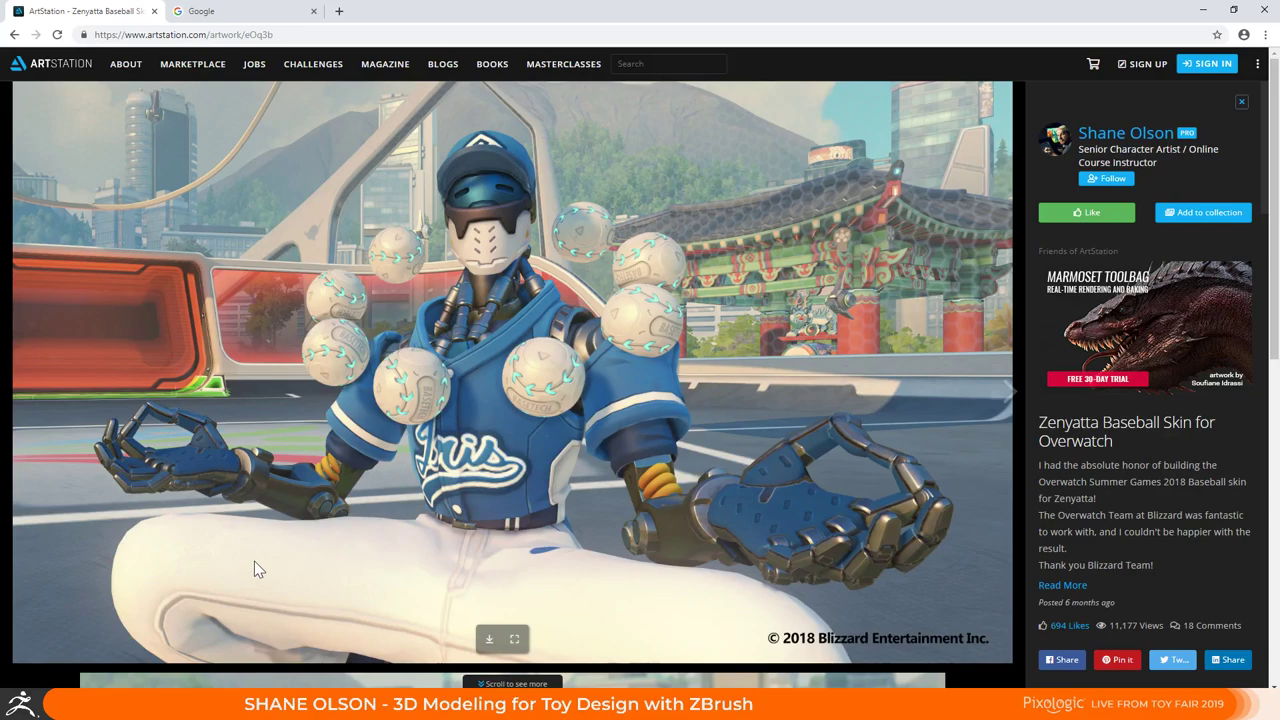
scroll(254, 561, "down", 4)
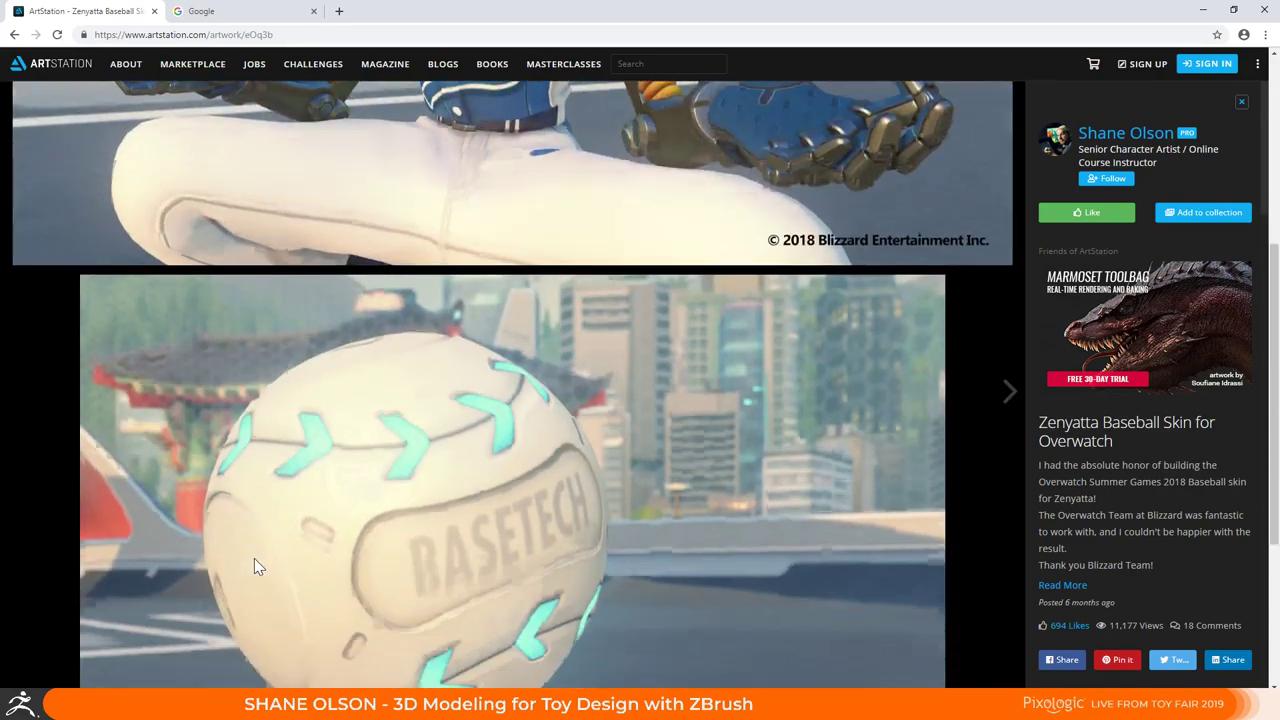
scroll(254, 567, "up", 4)
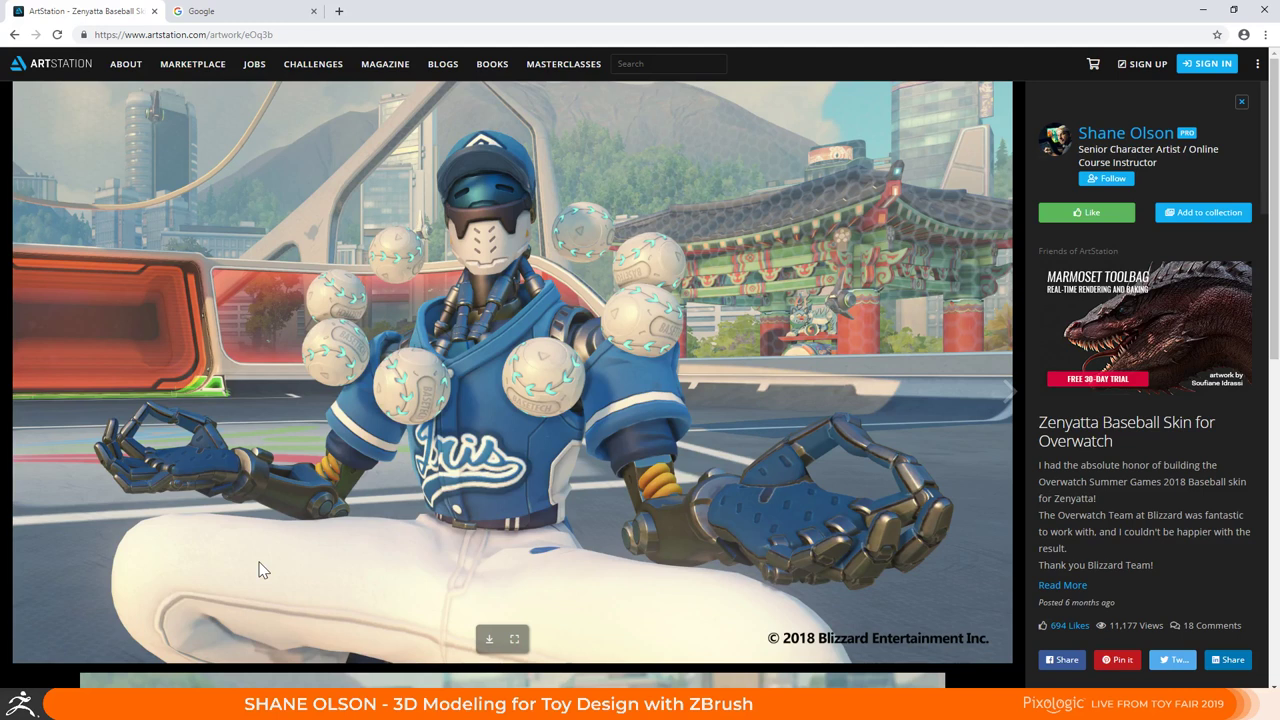
Return to the portfolio and look through the Octopus Pirate Girl artwork page
left_click(14, 34)
left_click(275, 335)
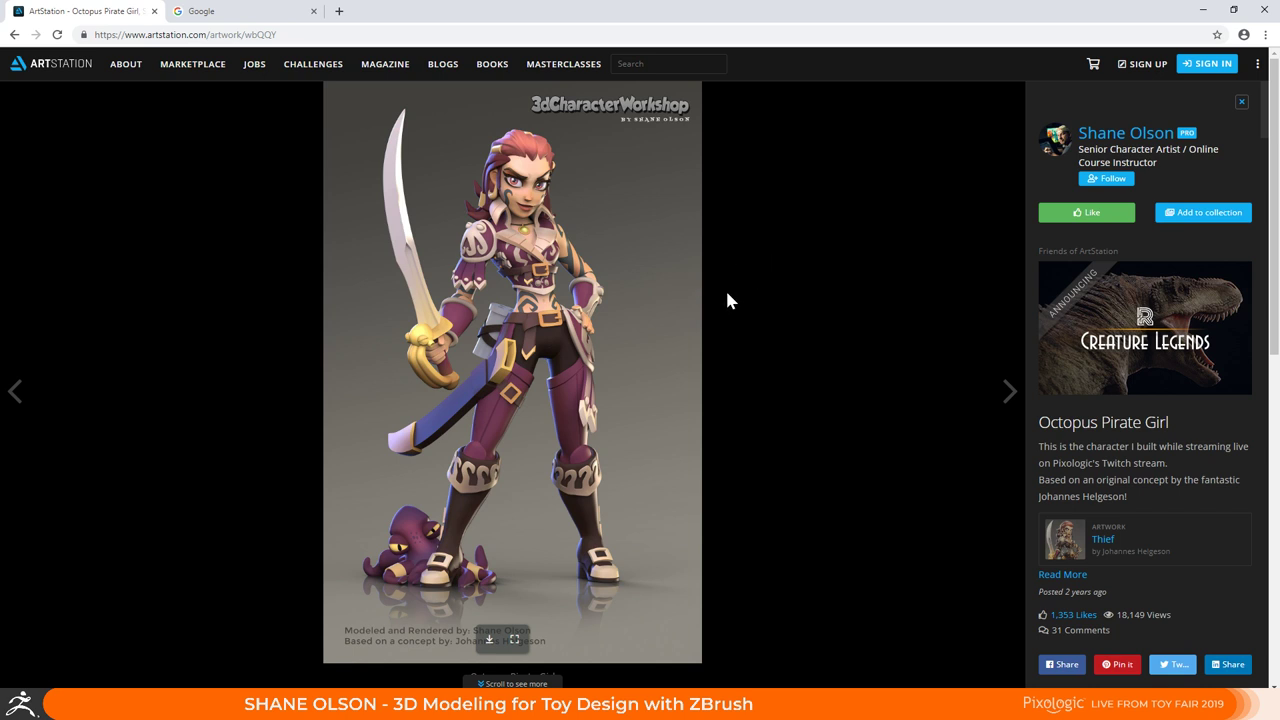
scroll(725, 290, "down", 7)
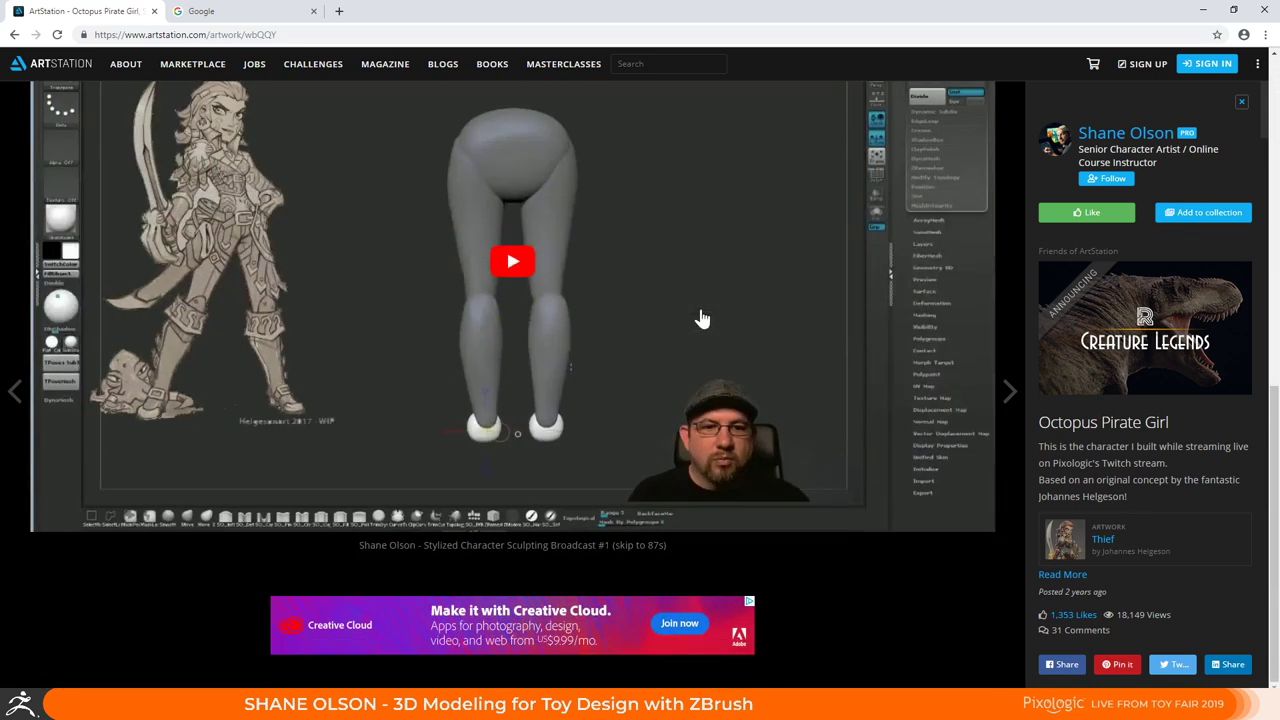
scroll(702, 316, "up", 7)
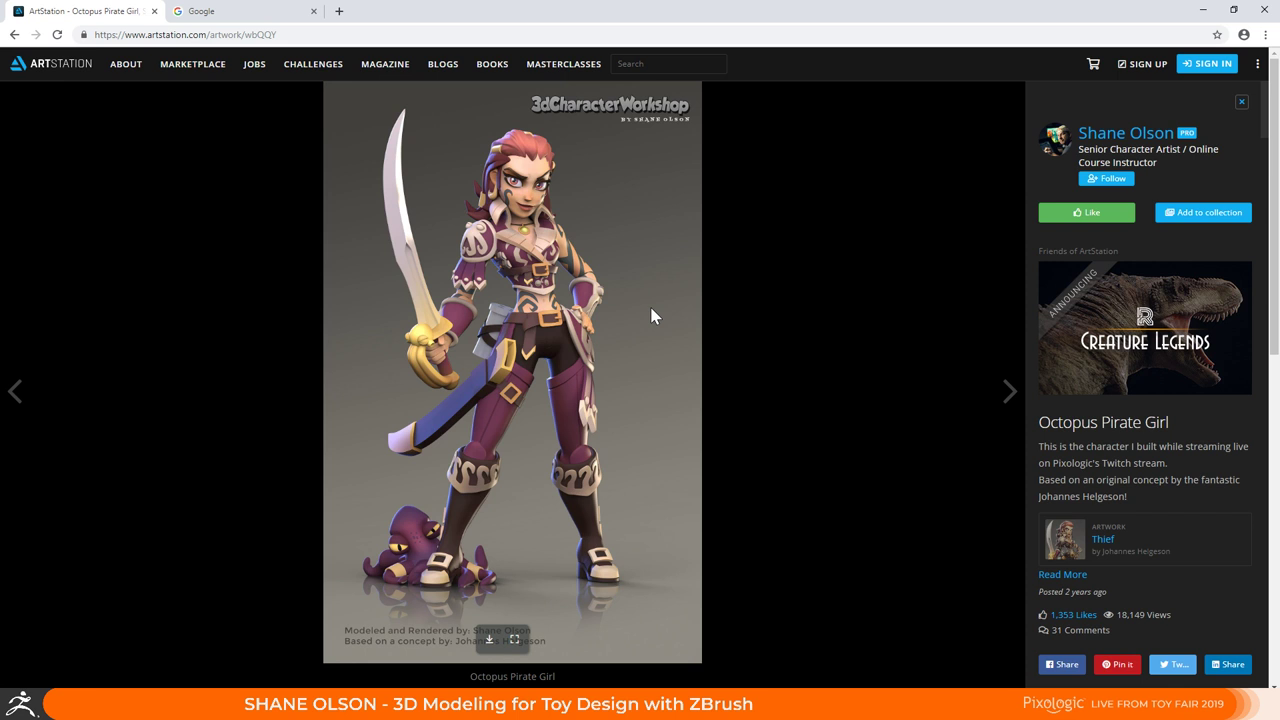
Return to the portfolio and open the Disney Infinity style Cate Archer artwork at its 3D viewer
left_click(15, 35)
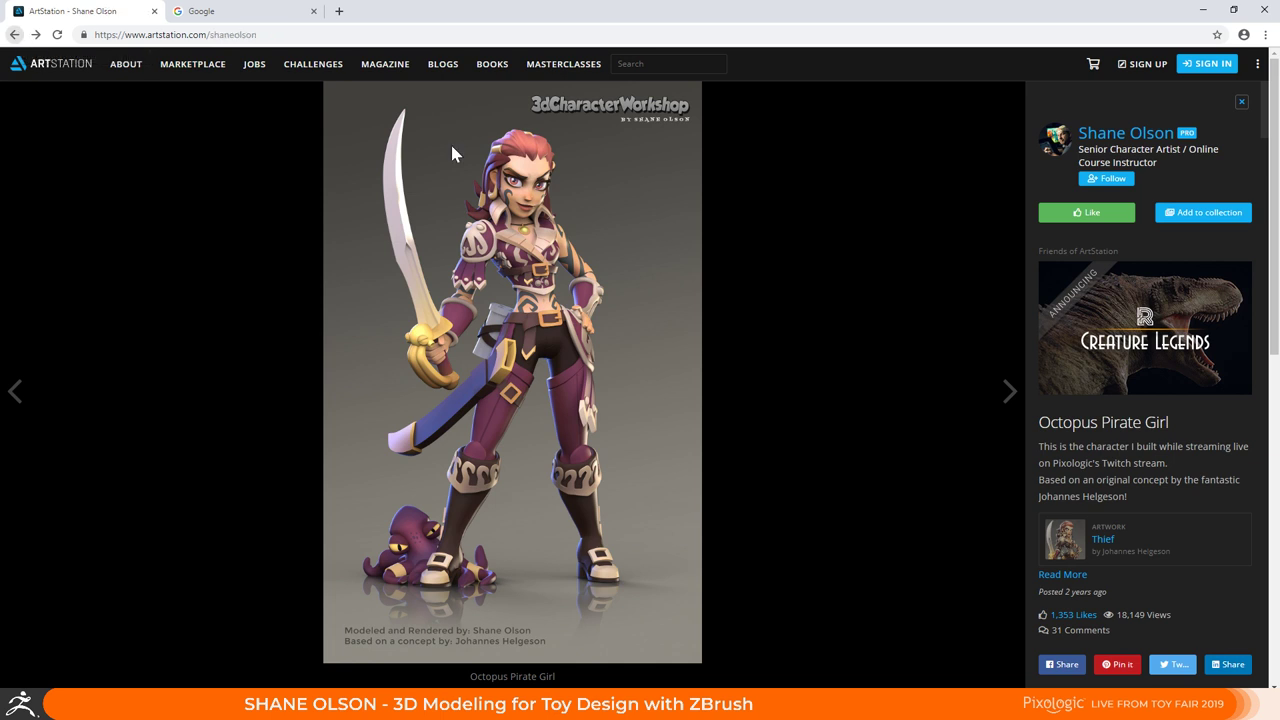
left_click(477, 316)
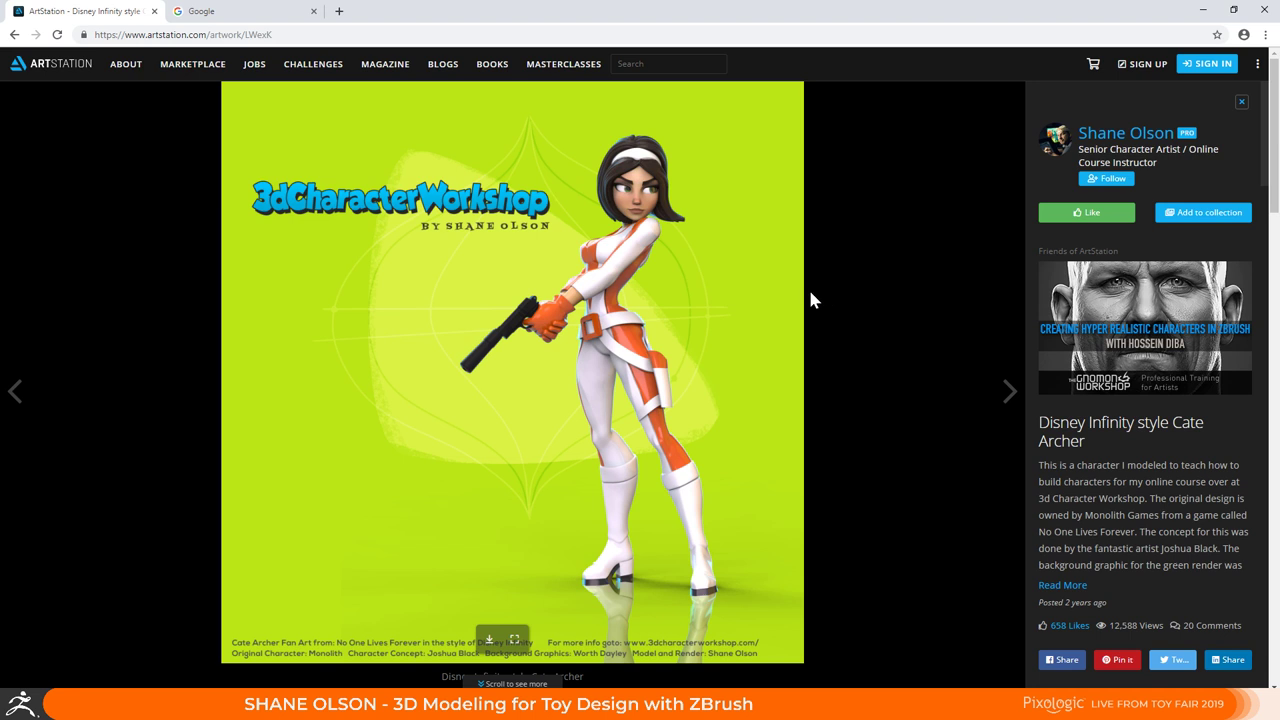
scroll(789, 297, "down", 5)
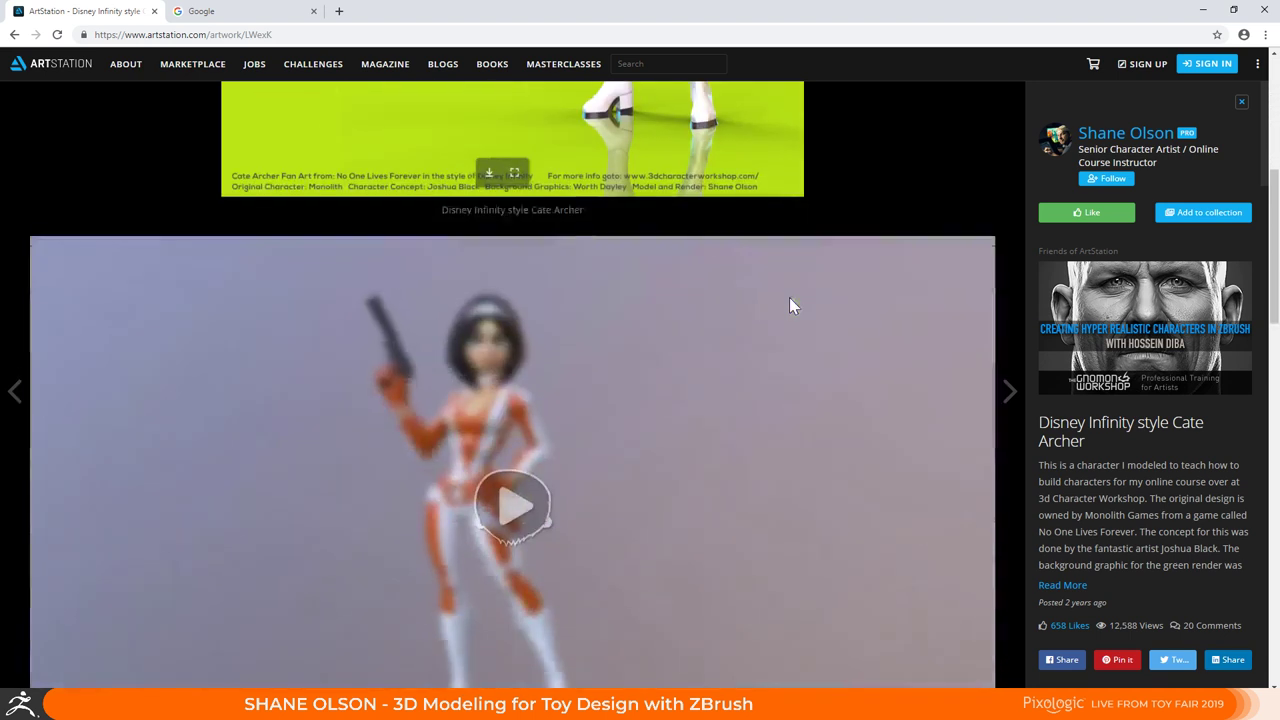
scroll(614, 357, "down", 2)
scroll(543, 393, "up", 1)
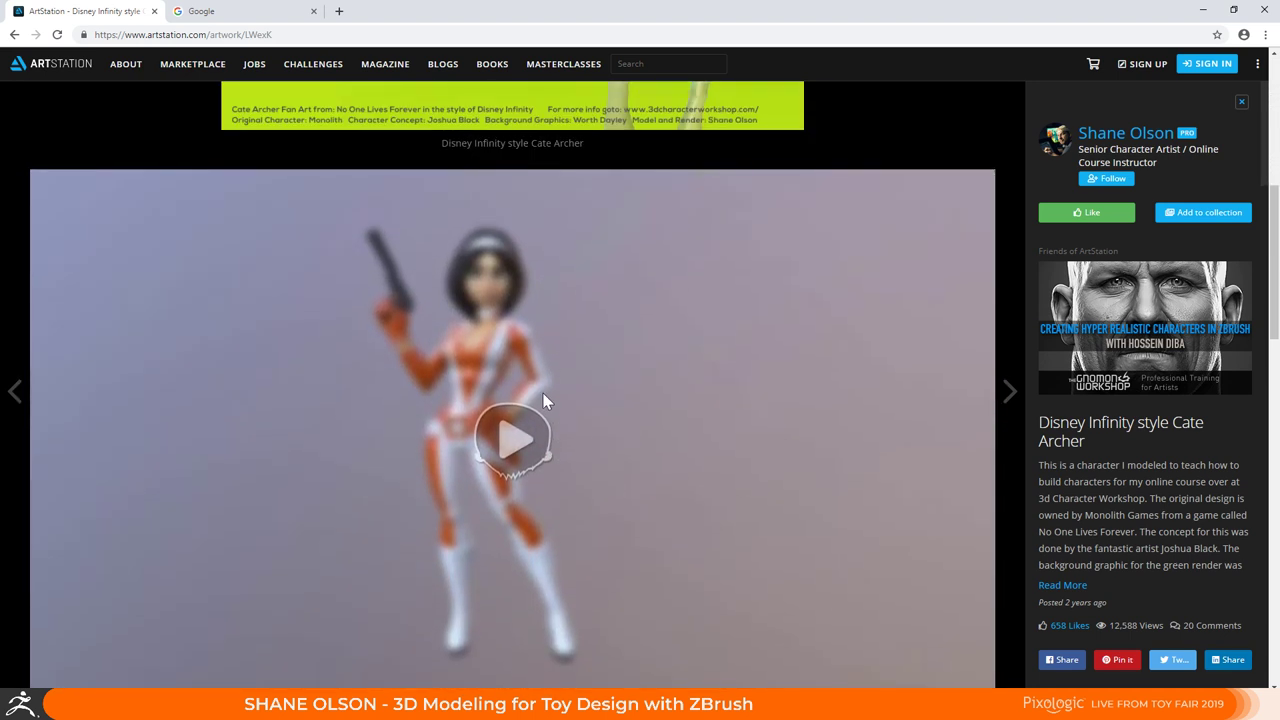
Load the interactive Cate Archer model and view it from several angles
left_click(516, 442)
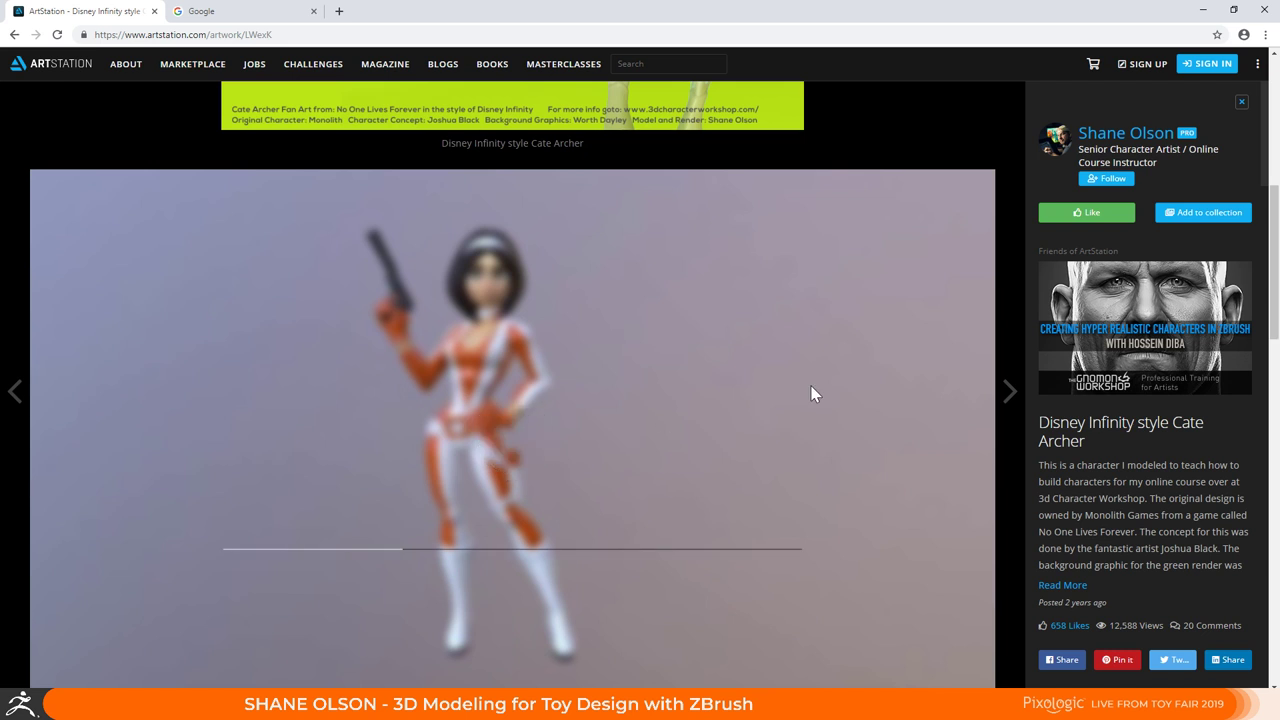
scroll(1033, 265, "down", 1)
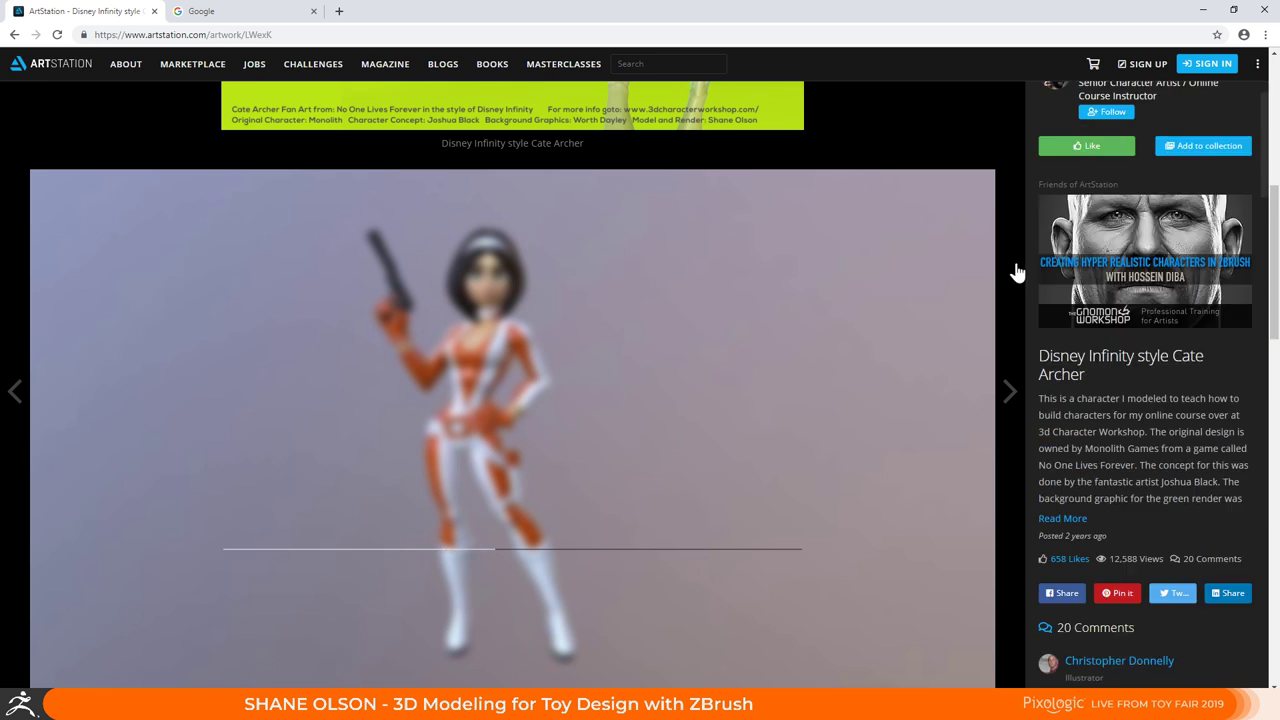
scroll(1016, 272, "down", 1)
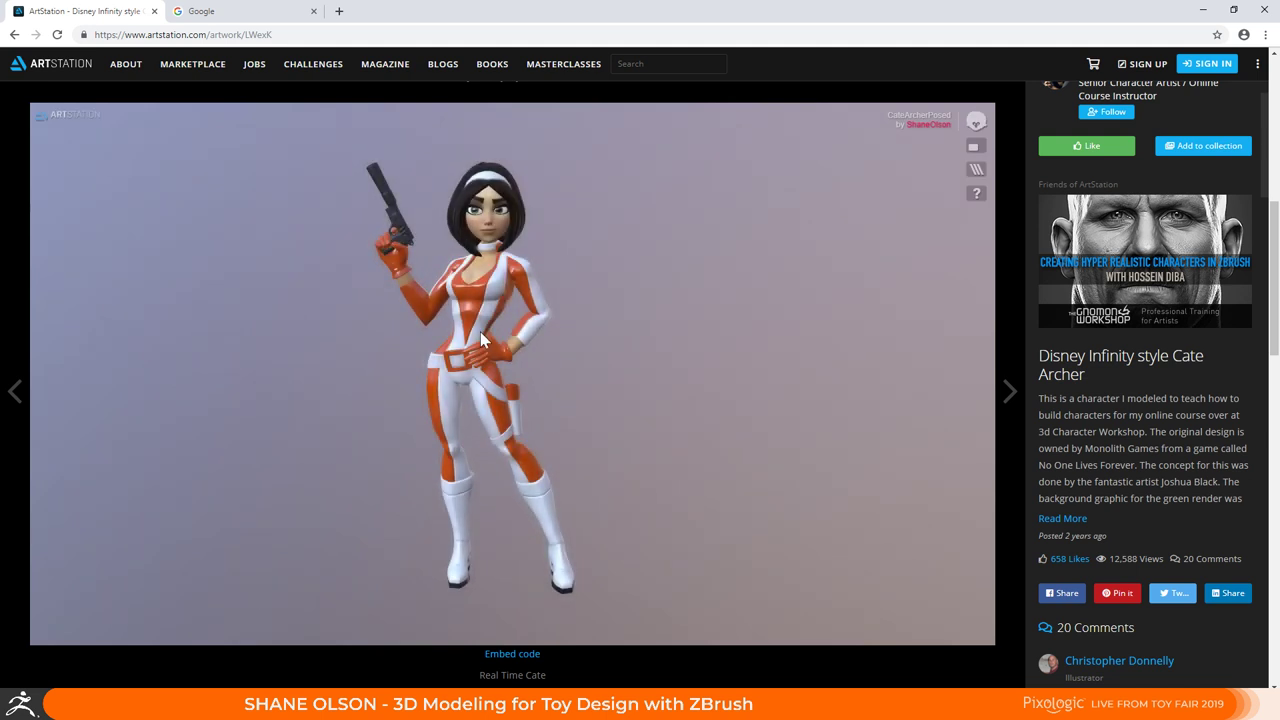
left_click_drag(480, 331, 1203, 222)
left_click_drag(711, 375, 1231, 110)
Switch the Cate Archer model to the Topology view and examine its wireframe up close
left_click(976, 169)
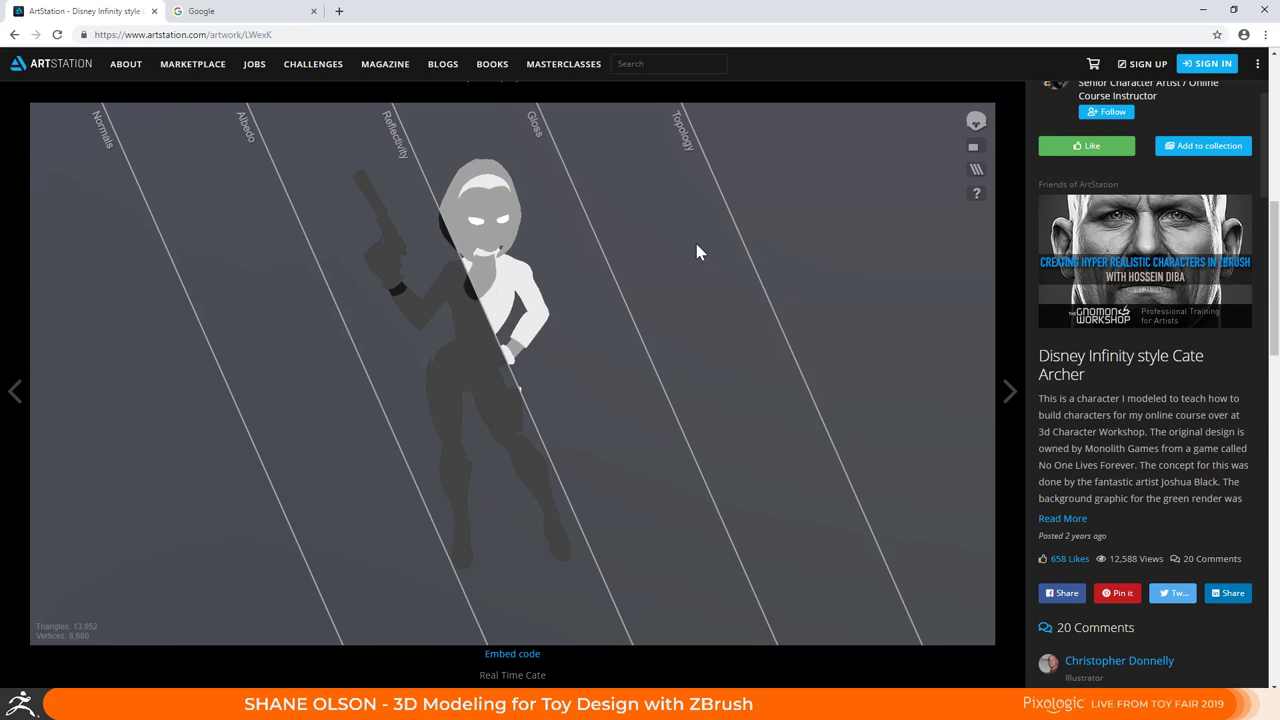
left_click(773, 284)
scroll(590, 366, "up", 3)
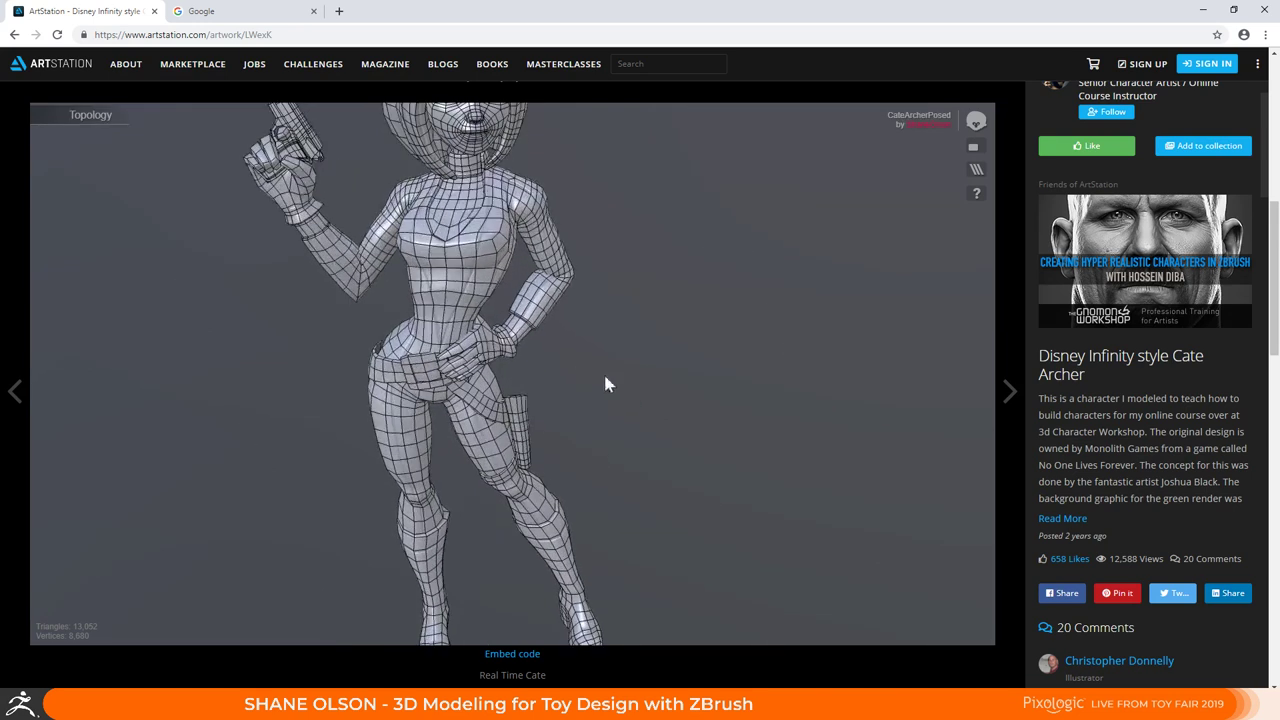
left_click_drag(656, 380, 738, 368)
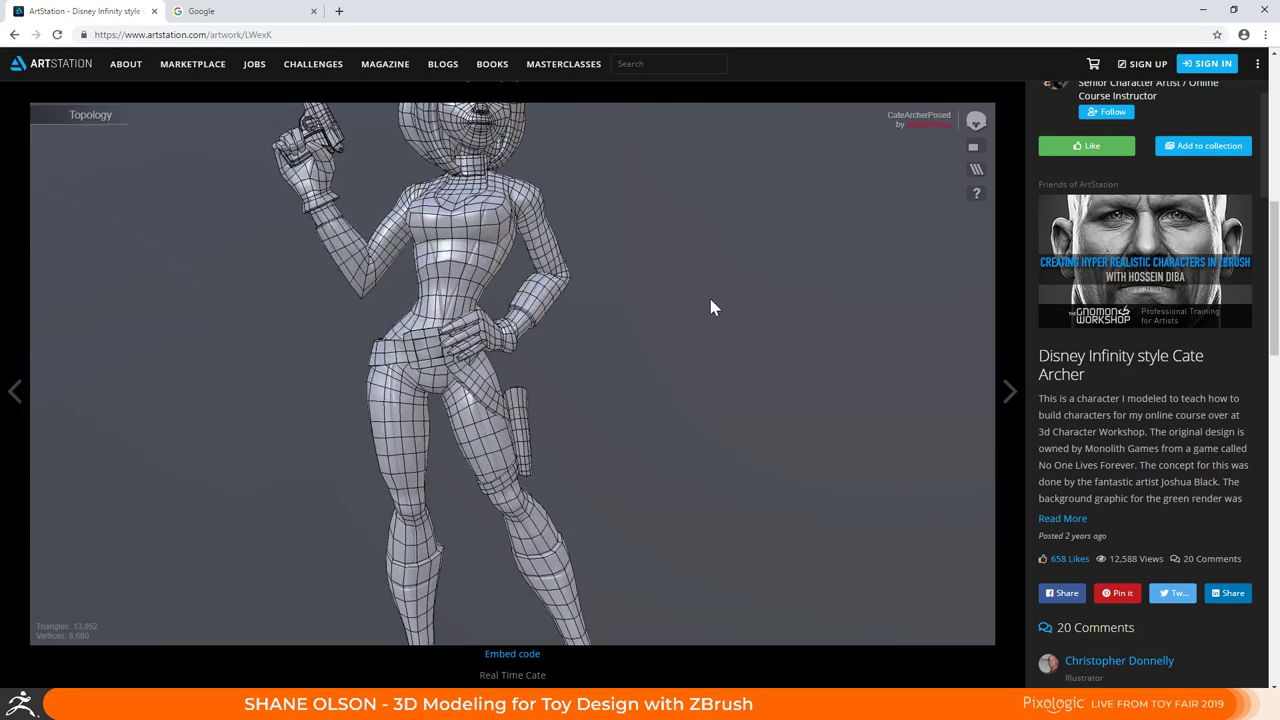
middle_click_drag(711, 299, 744, 408)
left_click_drag(762, 388, 708, 378)
mouse_move(815, 408)
left_mouse_down()
mouse_move(512, 416)
mouse_move(823, 443)
mouse_move(799, 392)
left_mouse_up()
middle_click_drag(735, 437, 709, 314)
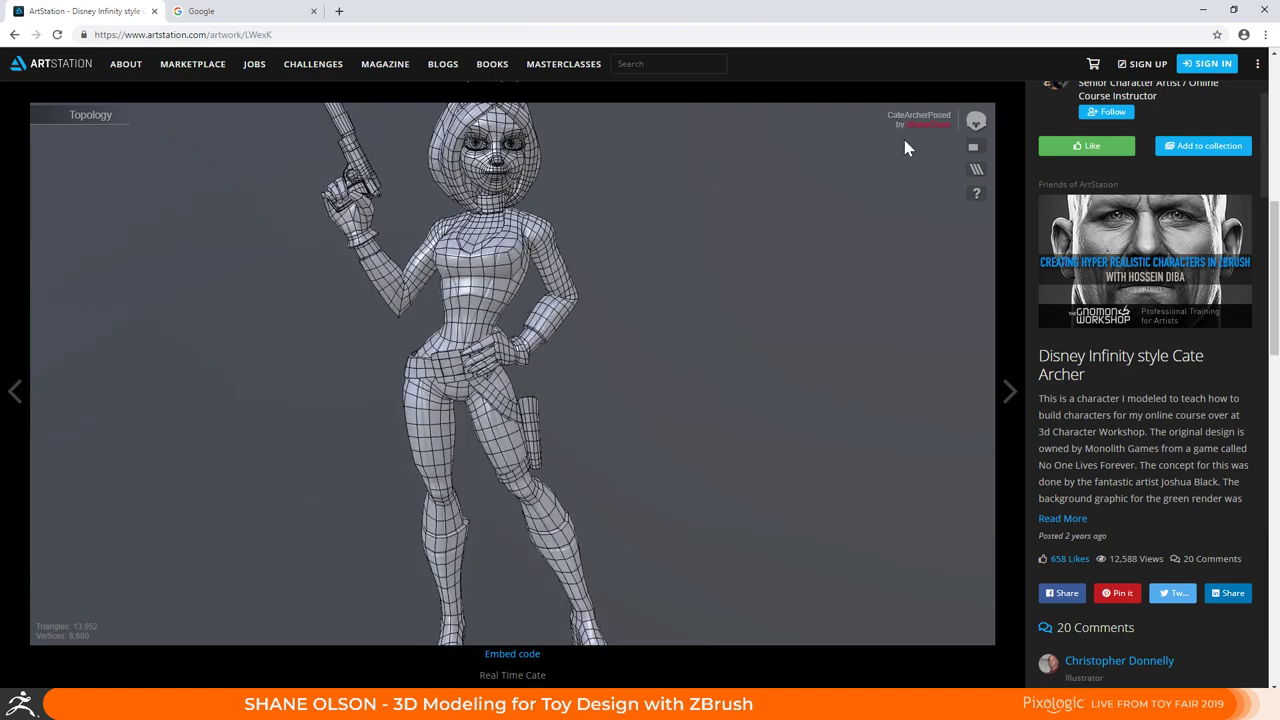
Return the Cate Archer model to its textured view and examine the character at a wider framing
left_click(976, 170)
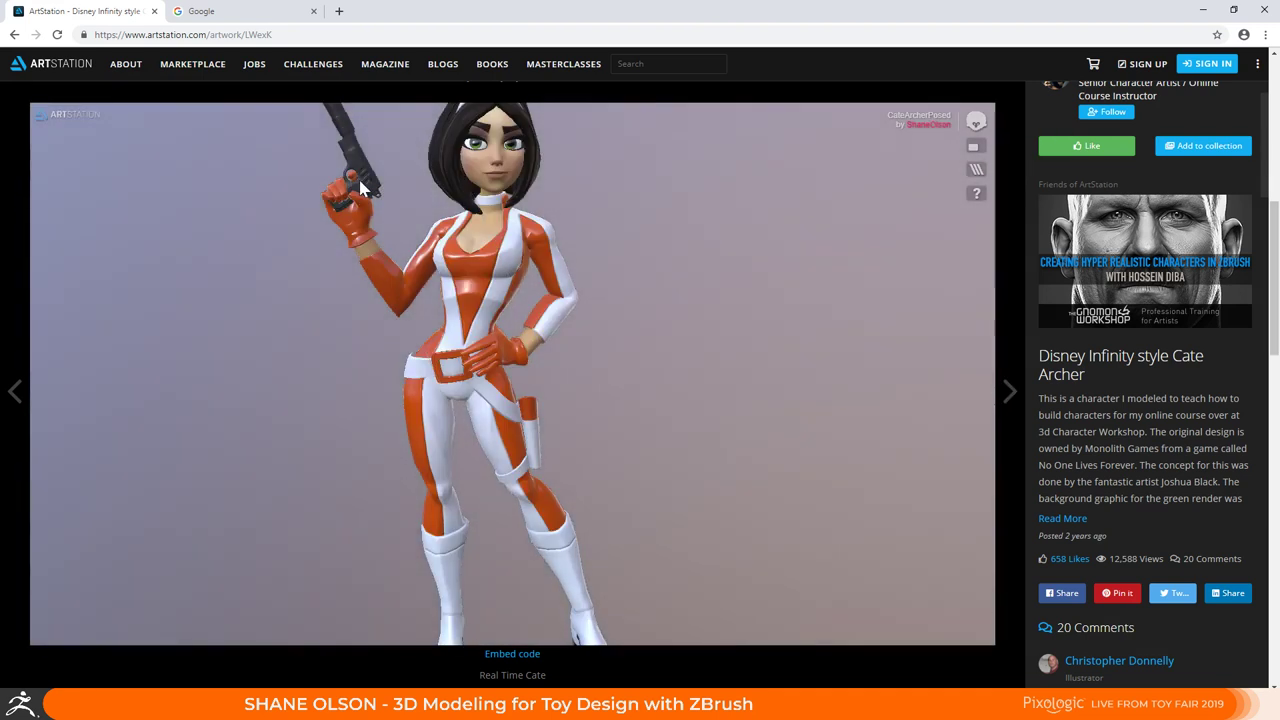
middle_click_drag(357, 179, 404, 350)
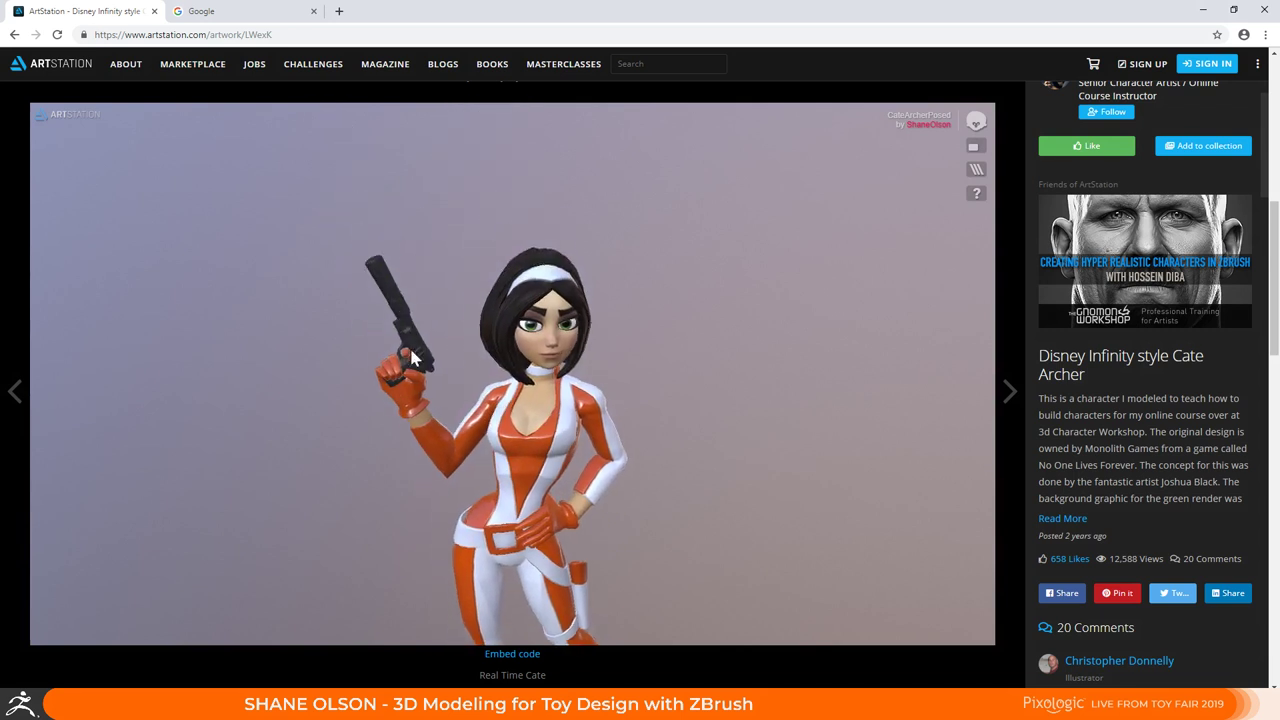
scroll(320, 317, "up", 4)
left_click_drag(320, 325, 990, 442)
Return to the portfolio and look through the images on the Sorcerer Mickey toy sculpt page
left_click(14, 34)
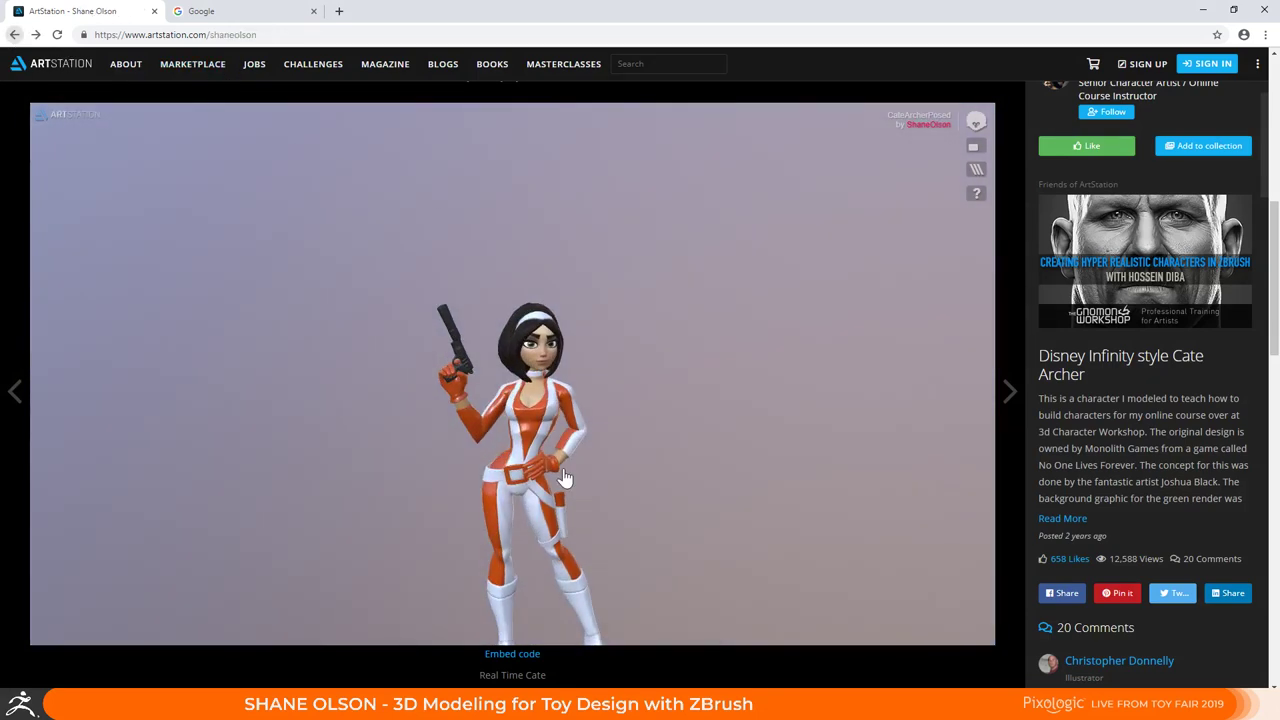
scroll(704, 492, "down", 2)
scroll(940, 380, "up", 2)
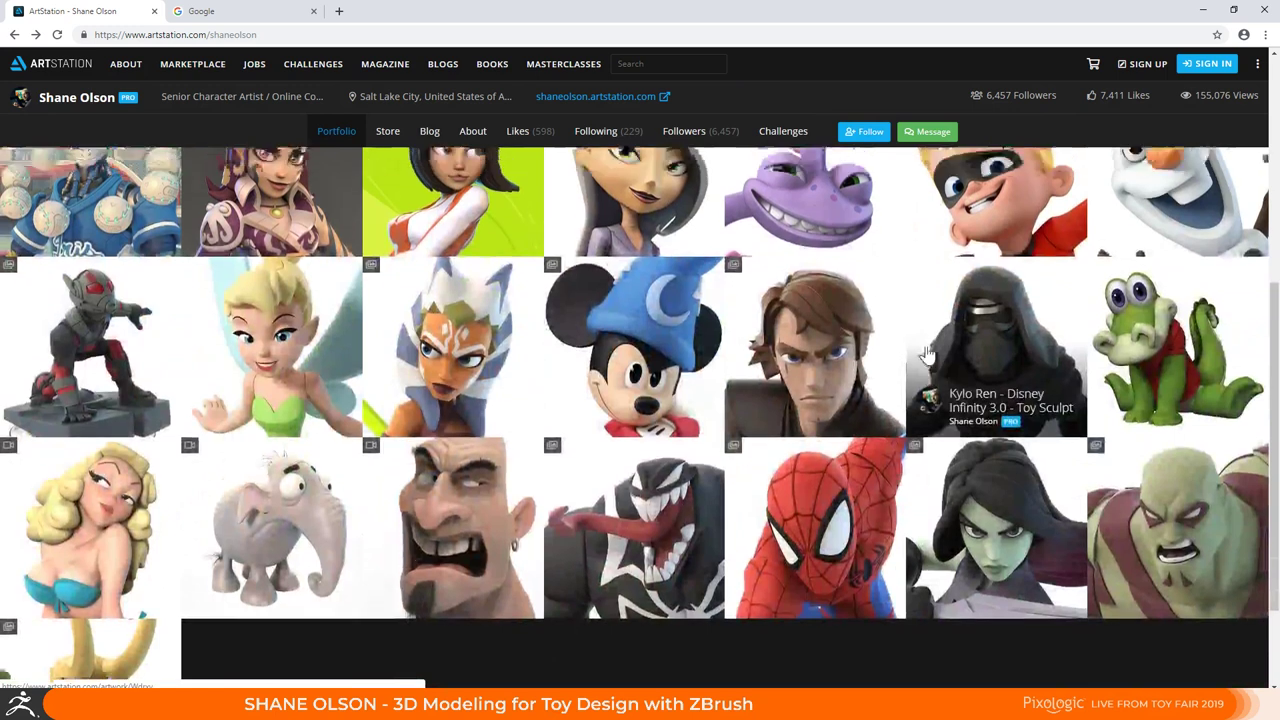
left_click(640, 420)
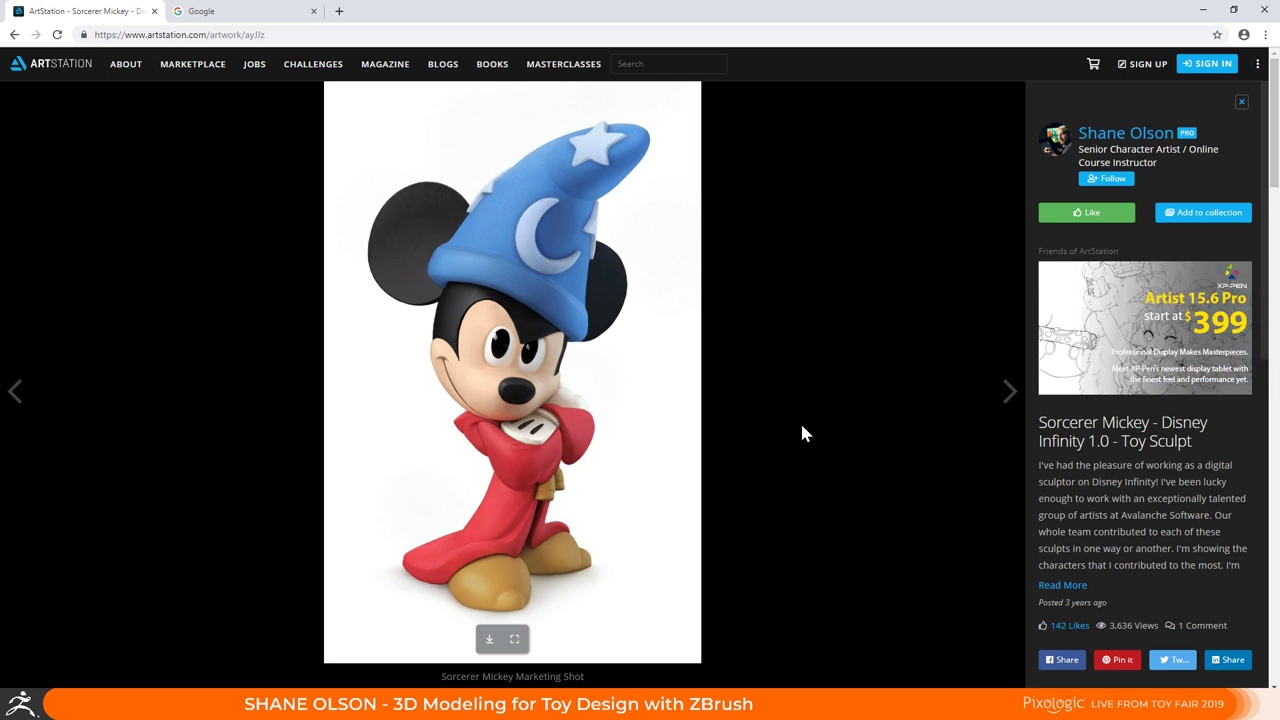
scroll(788, 393, "down", 5)
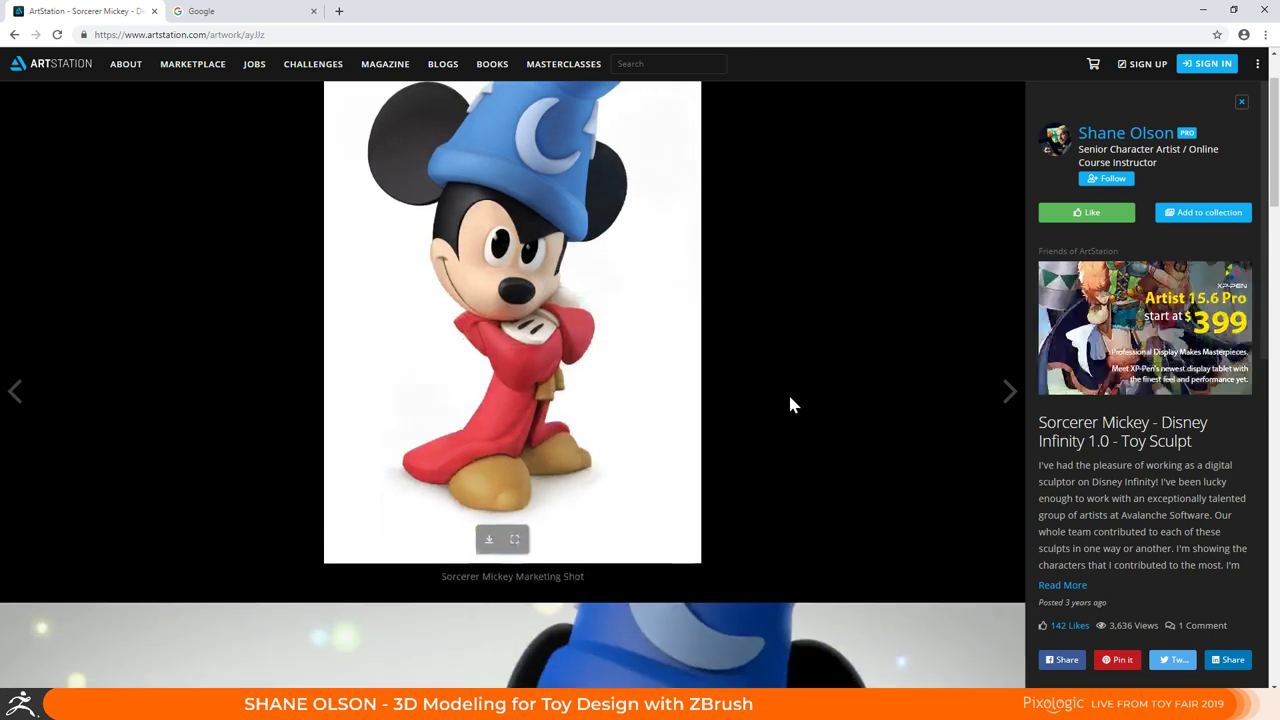
scroll(790, 405, "down", 9)
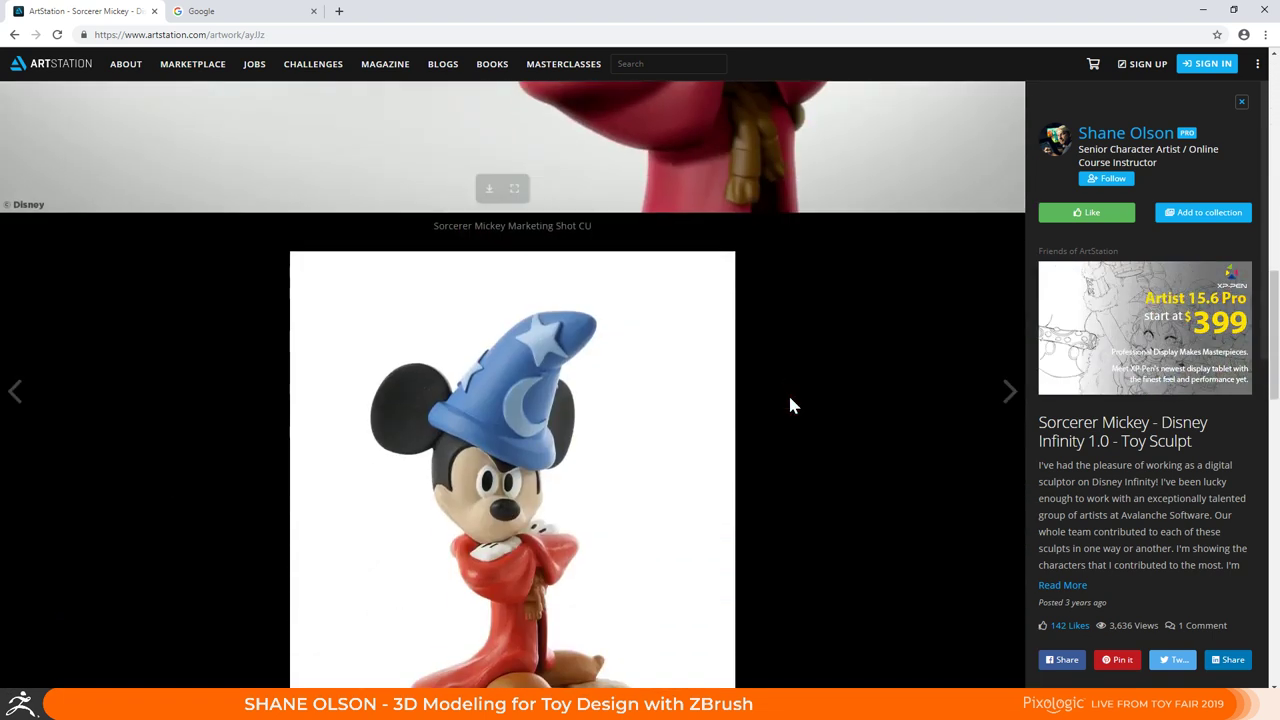
scroll(678, 396, "down", 6)
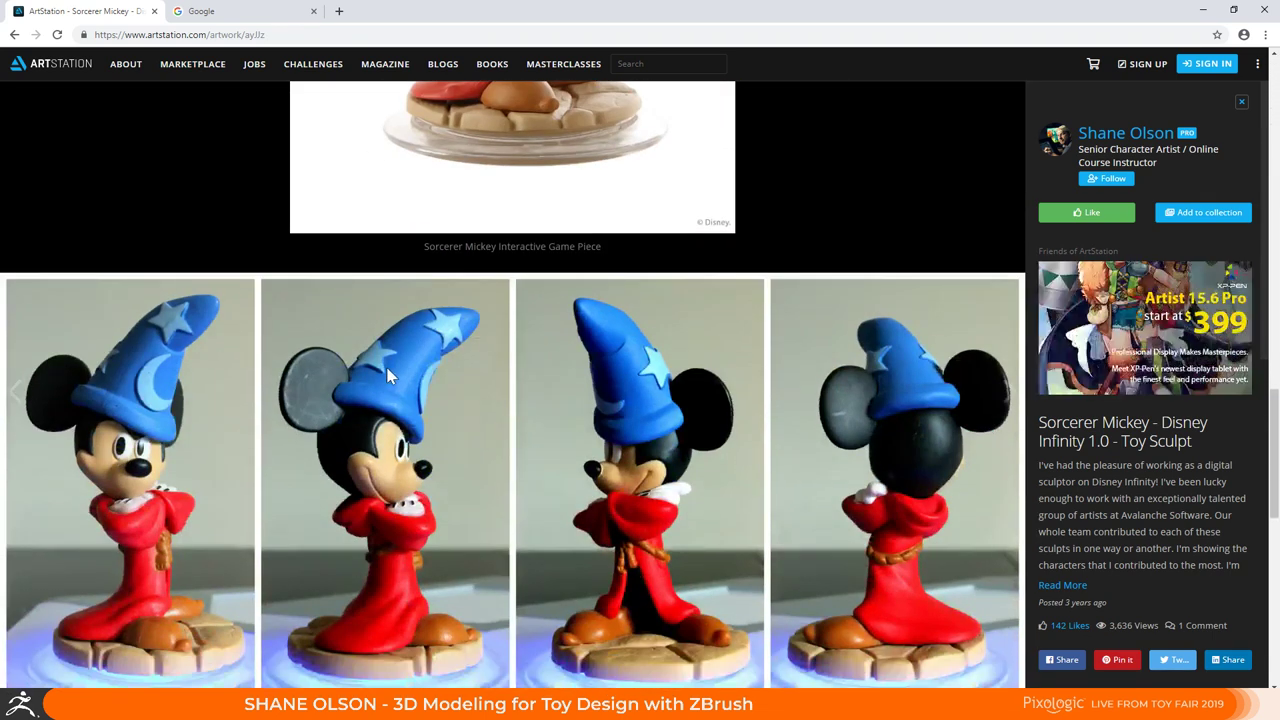
scroll(180, 270, "down", 5)
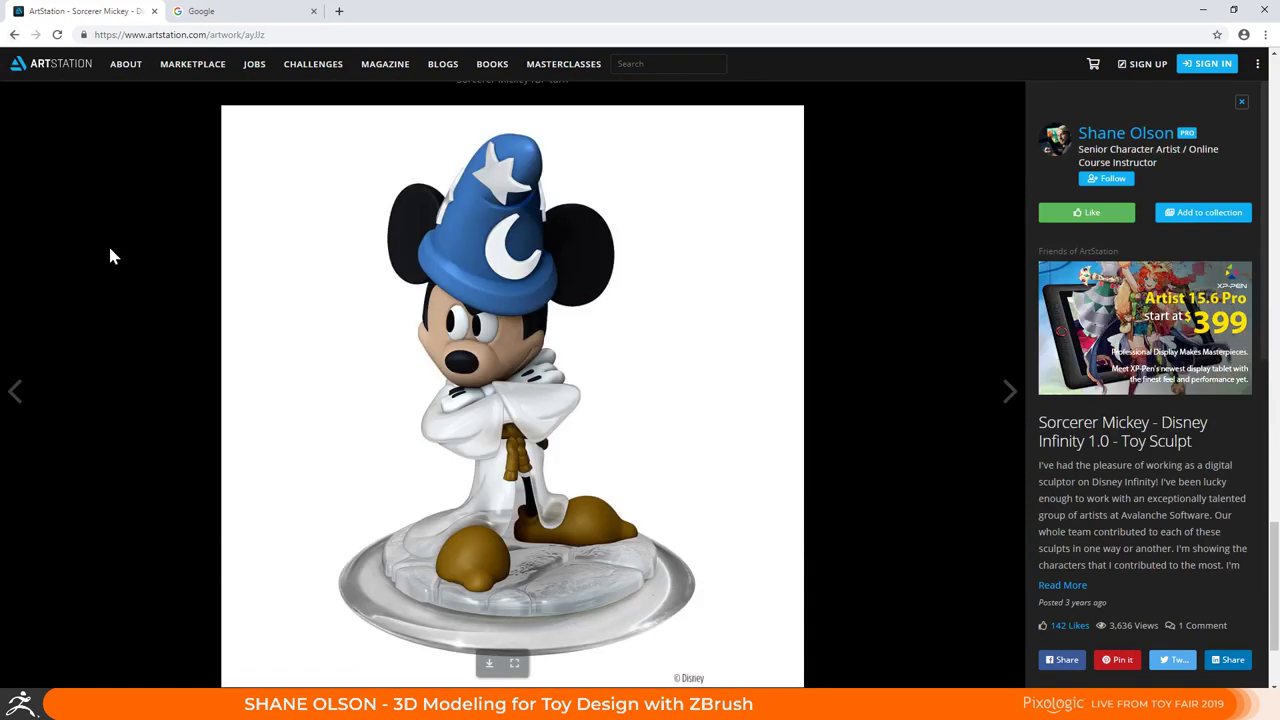
scroll(110, 257, "down", 2)
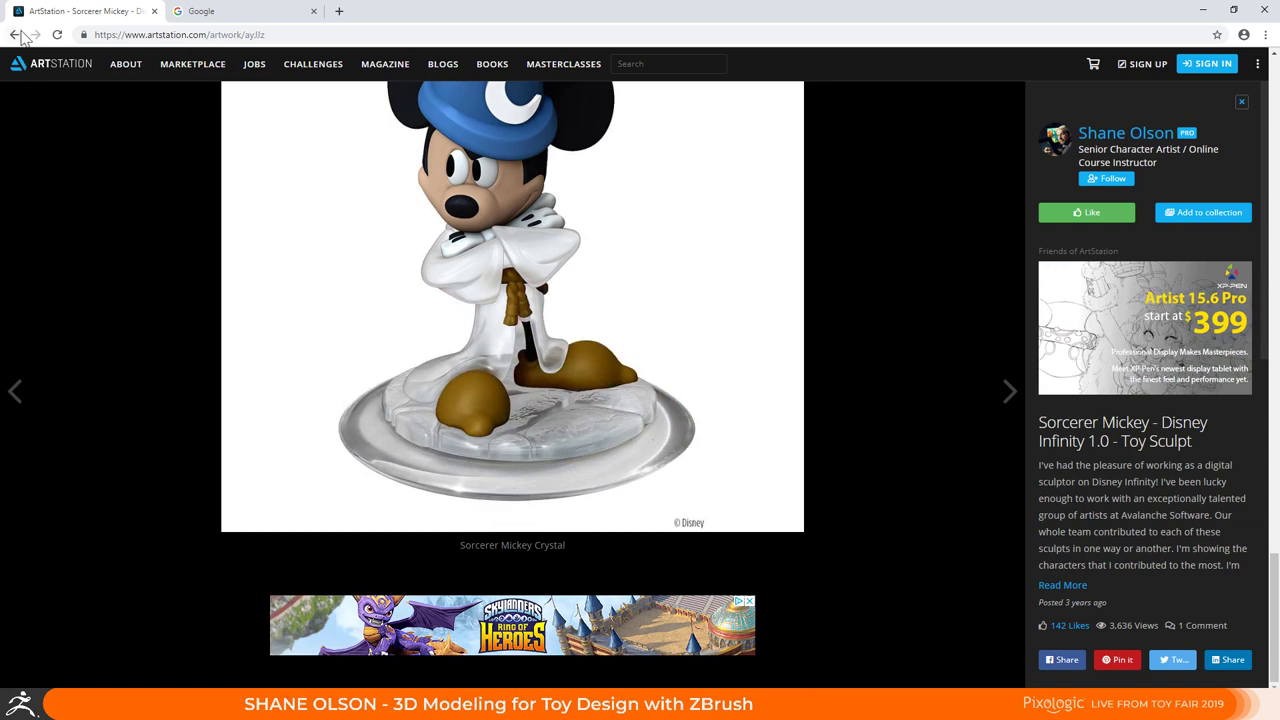
Return to the portfolio and open the Spider-Man Disney Infinity 2.0 toy sculpt artwork
left_click(20, 35)
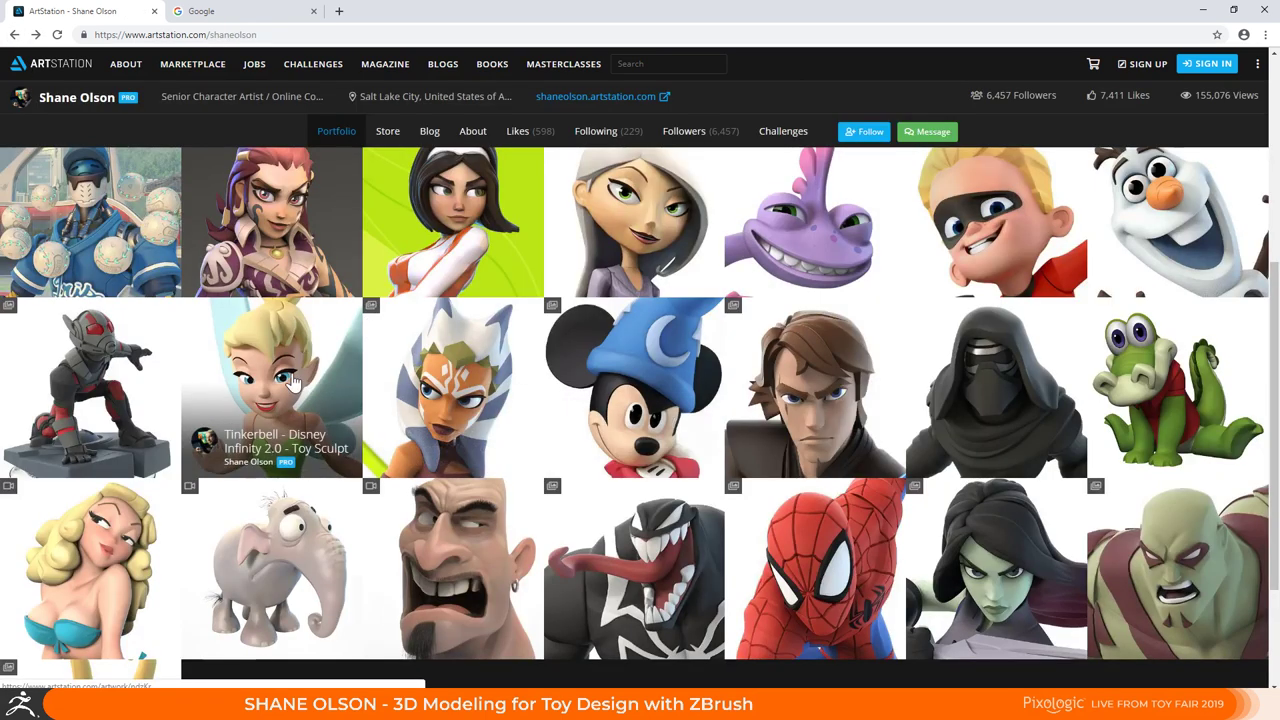
scroll(600, 420, "down", 2)
left_click(905, 430)
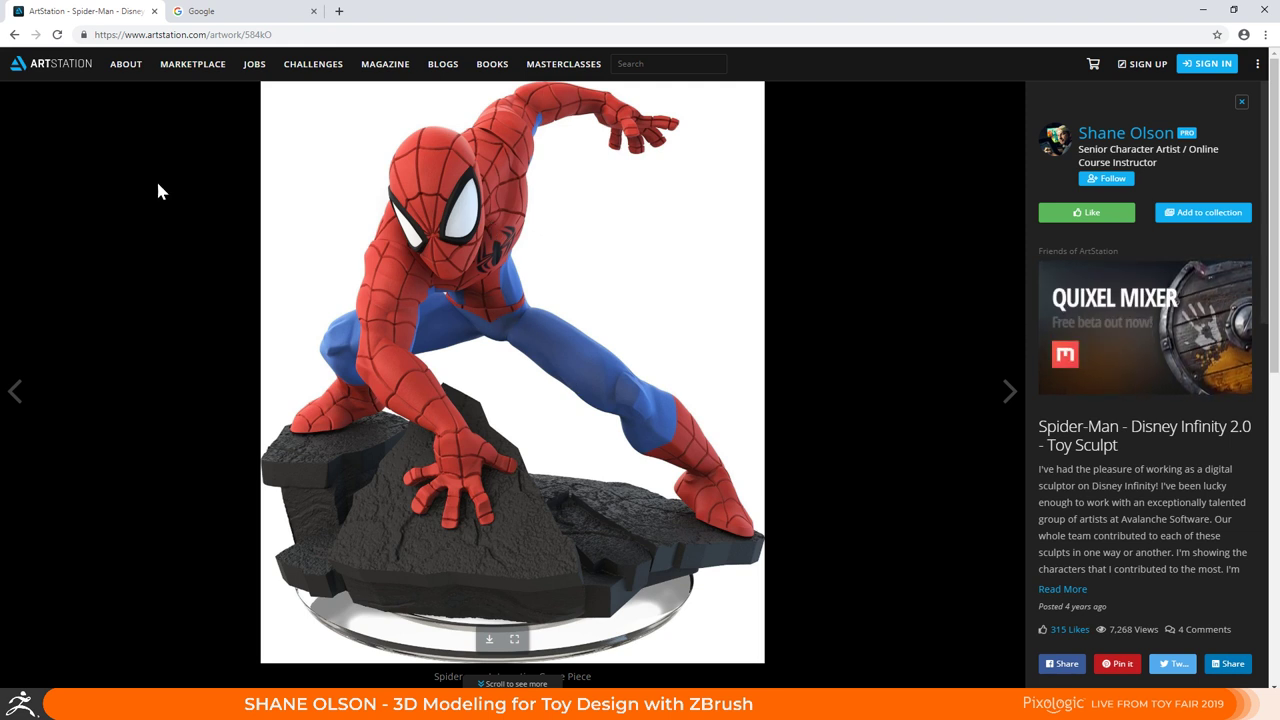
Return to the portfolio and look through the Angry Guy artwork page
left_click(14, 36)
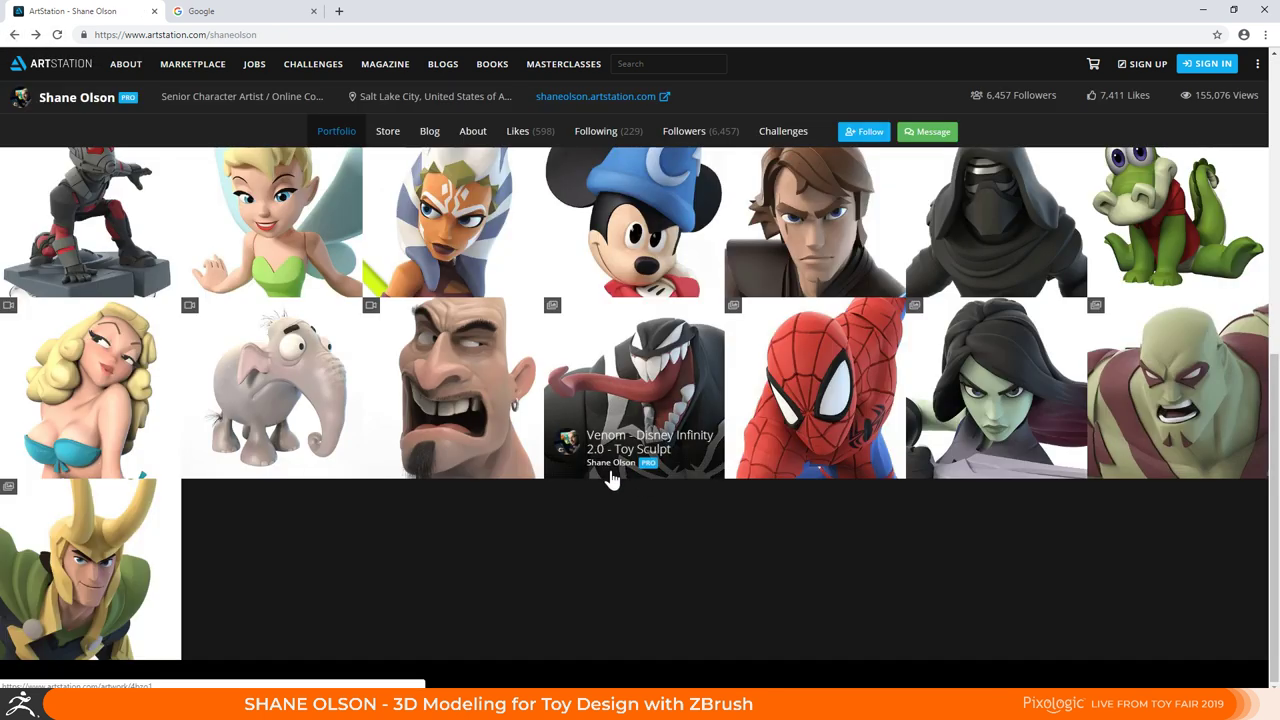
left_click(480, 362)
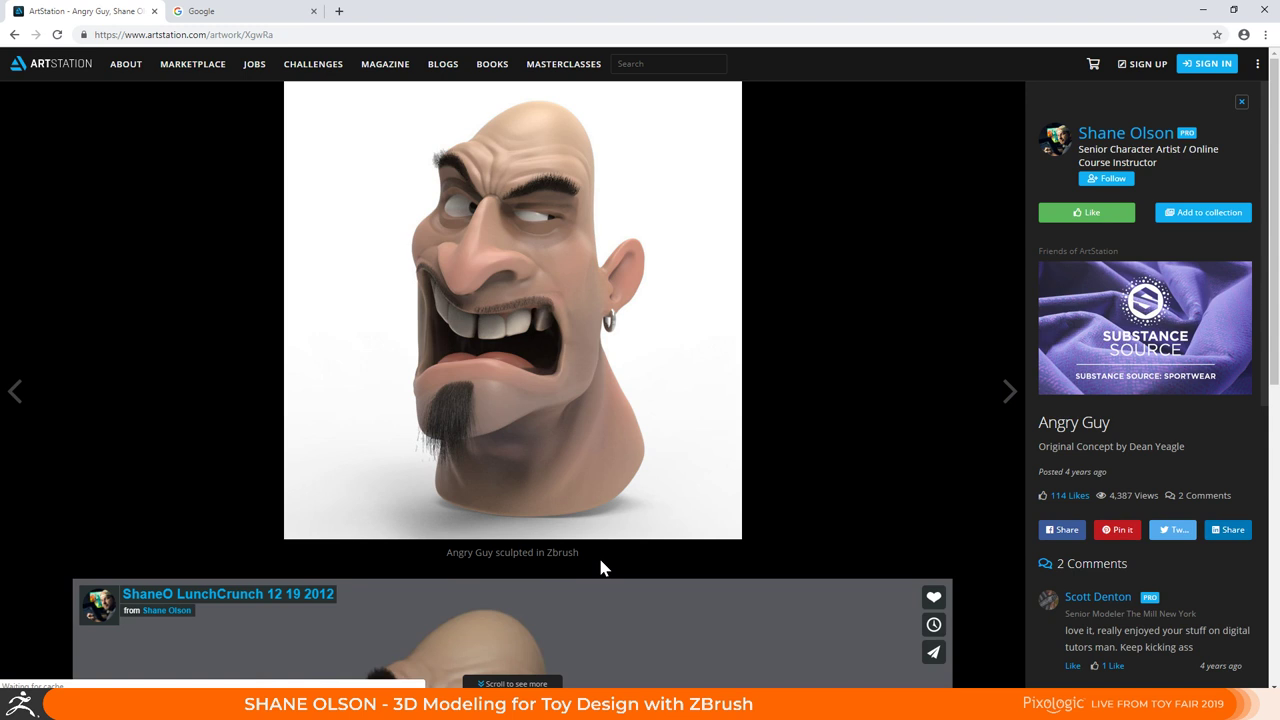
scroll(478, 488, "down", 2)
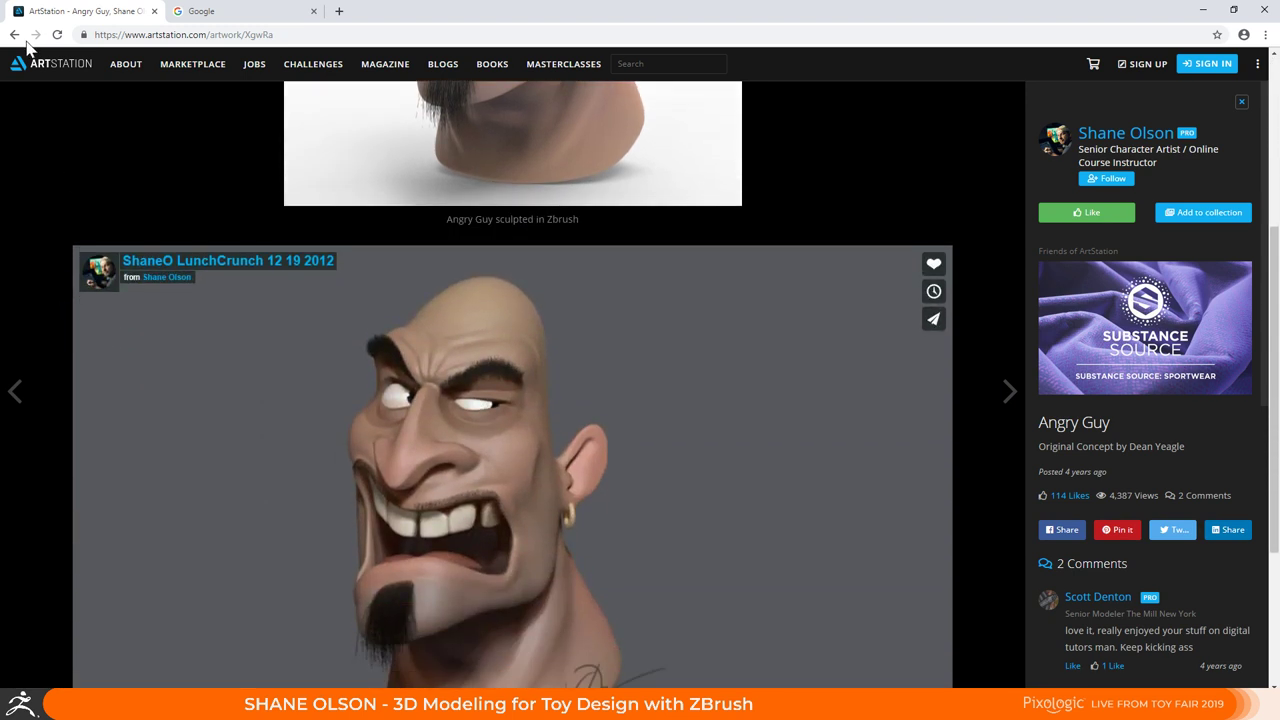
Return to the portfolio and look through the Olaf Disney Infinity 3.0 page down to its Boxed unboxing video
left_click(14, 34)
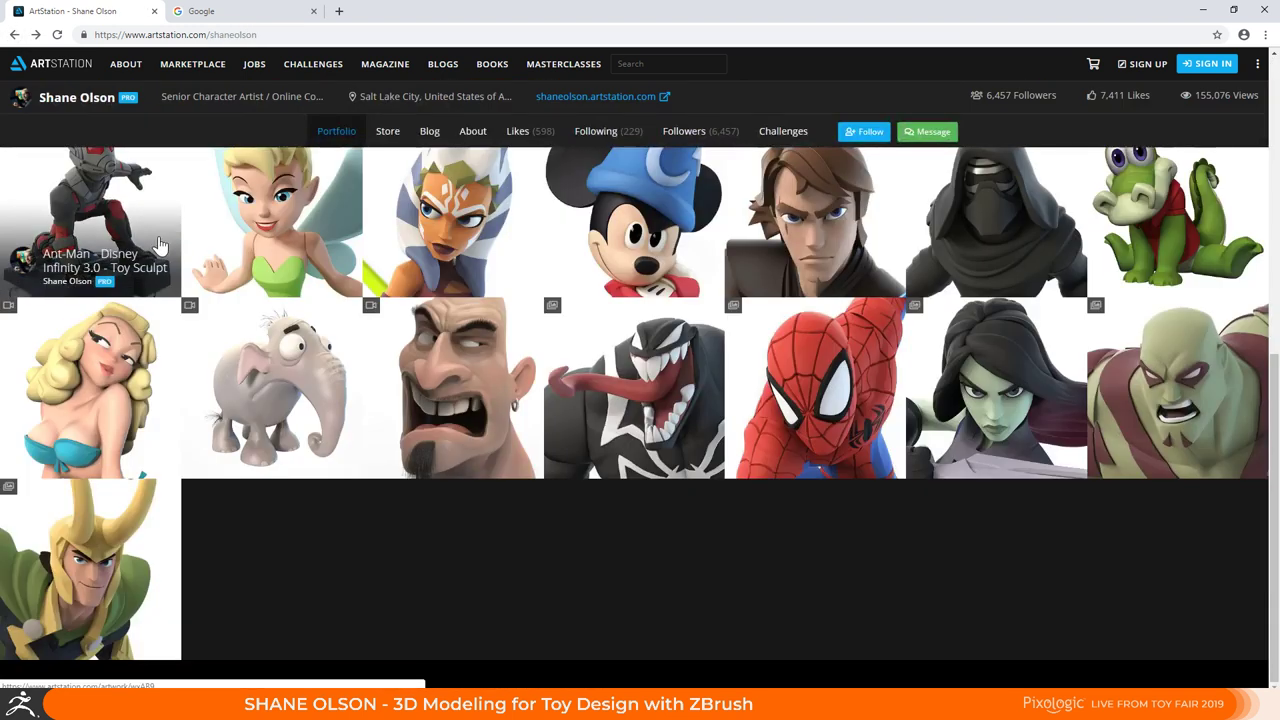
scroll(300, 440, "up", 3)
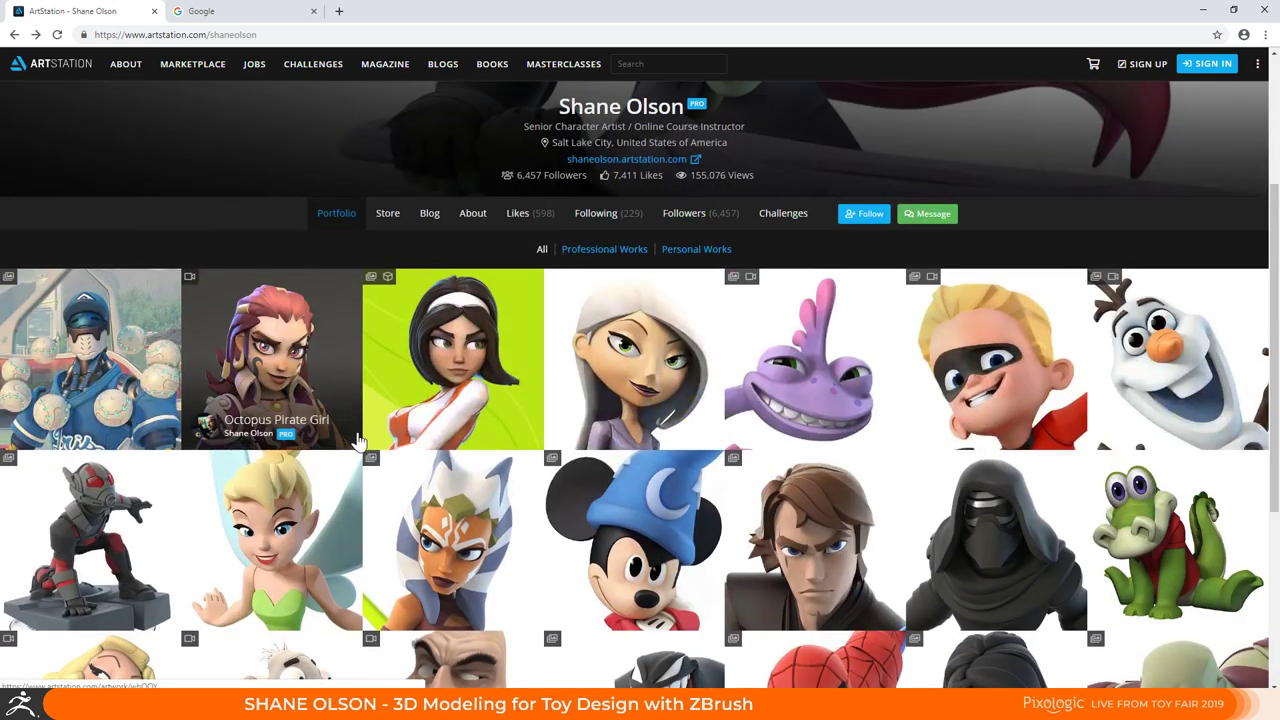
scroll(358, 441, "down", 2)
left_click(1175, 260)
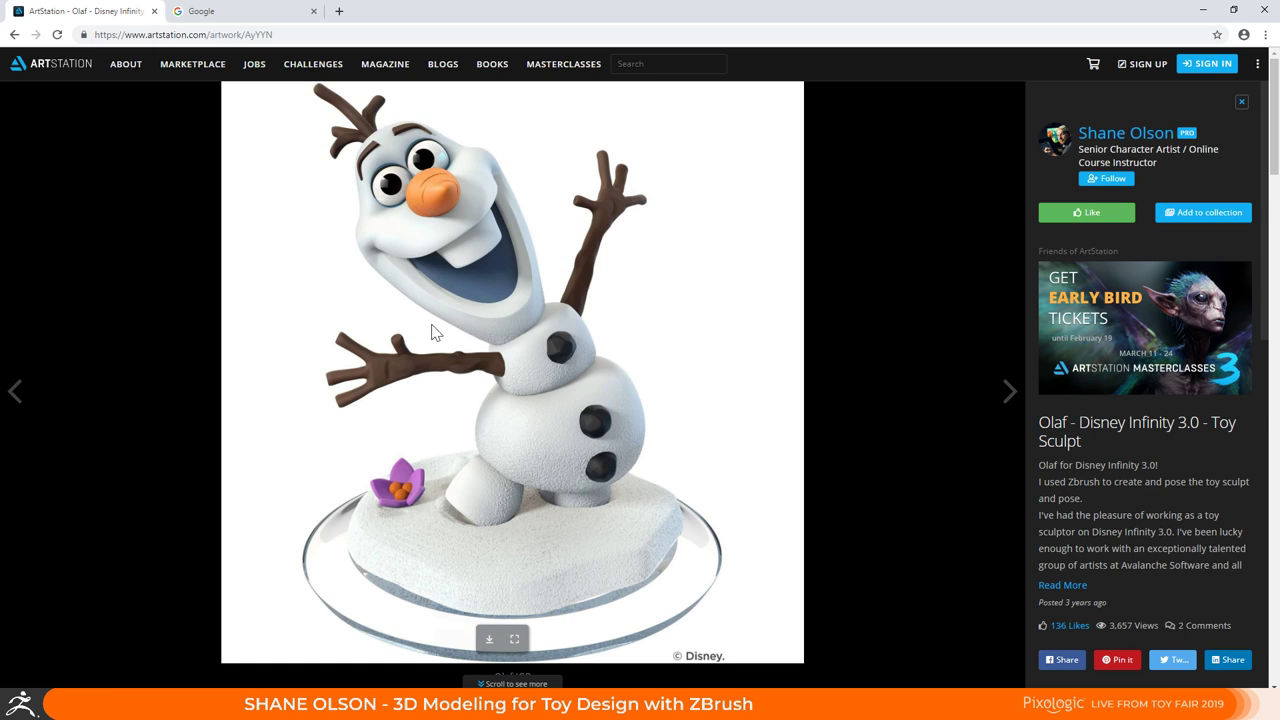
scroll(432, 333, "down", 3)
scroll(431, 333, "down", 10)
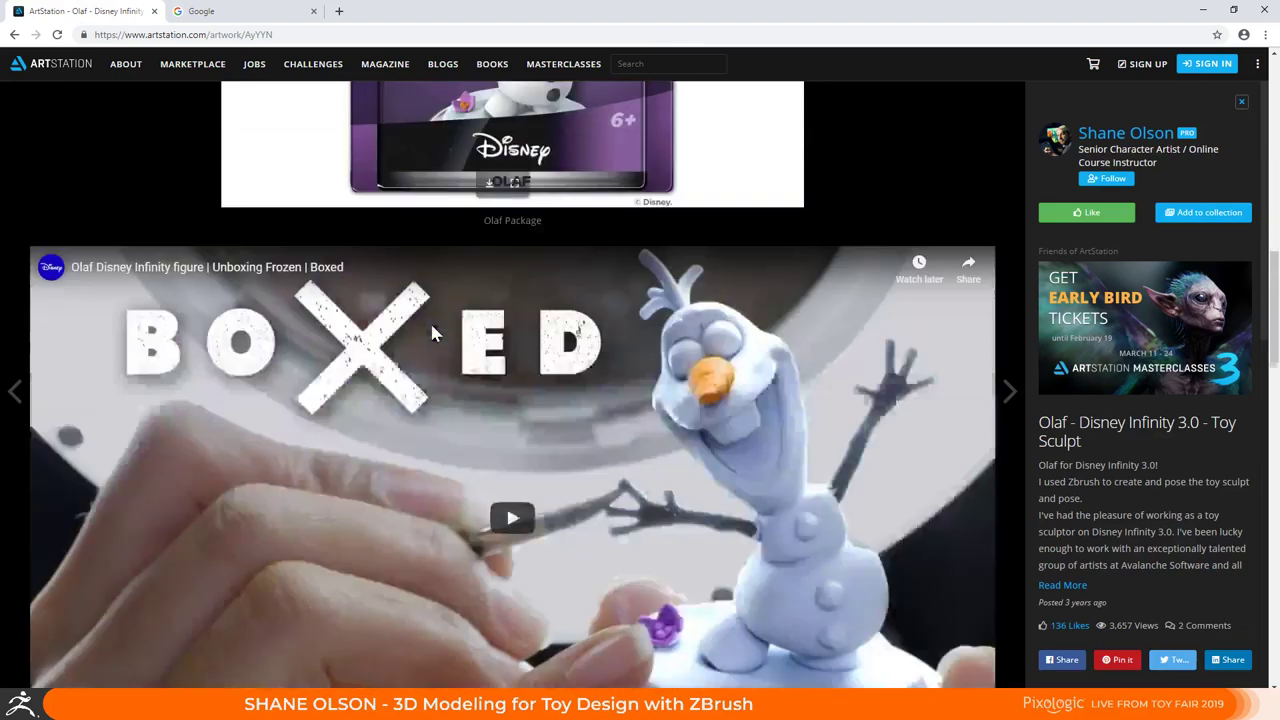
scroll(431, 333, "up", 1)
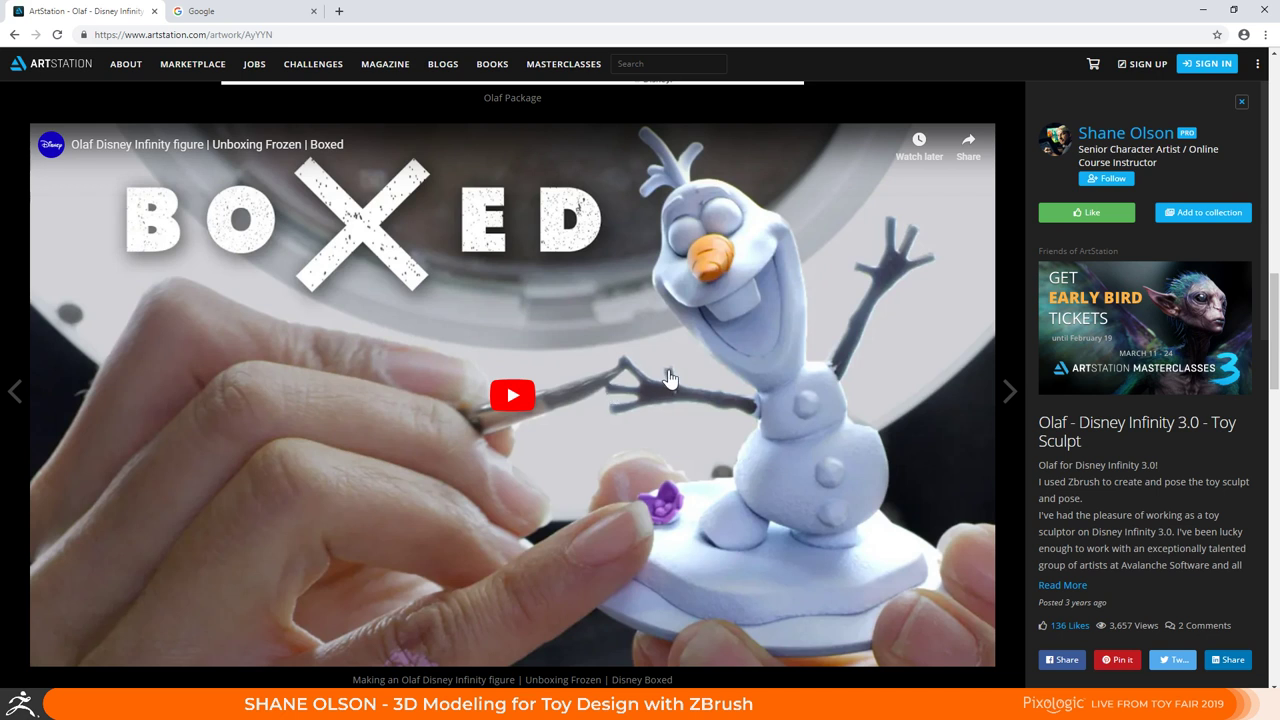
scroll(668, 376, "down", 1)
scroll(668, 376, "up", 1)
Return to the portfolio and browse the gallery of toy sculpt thumbnails
left_click(14, 34)
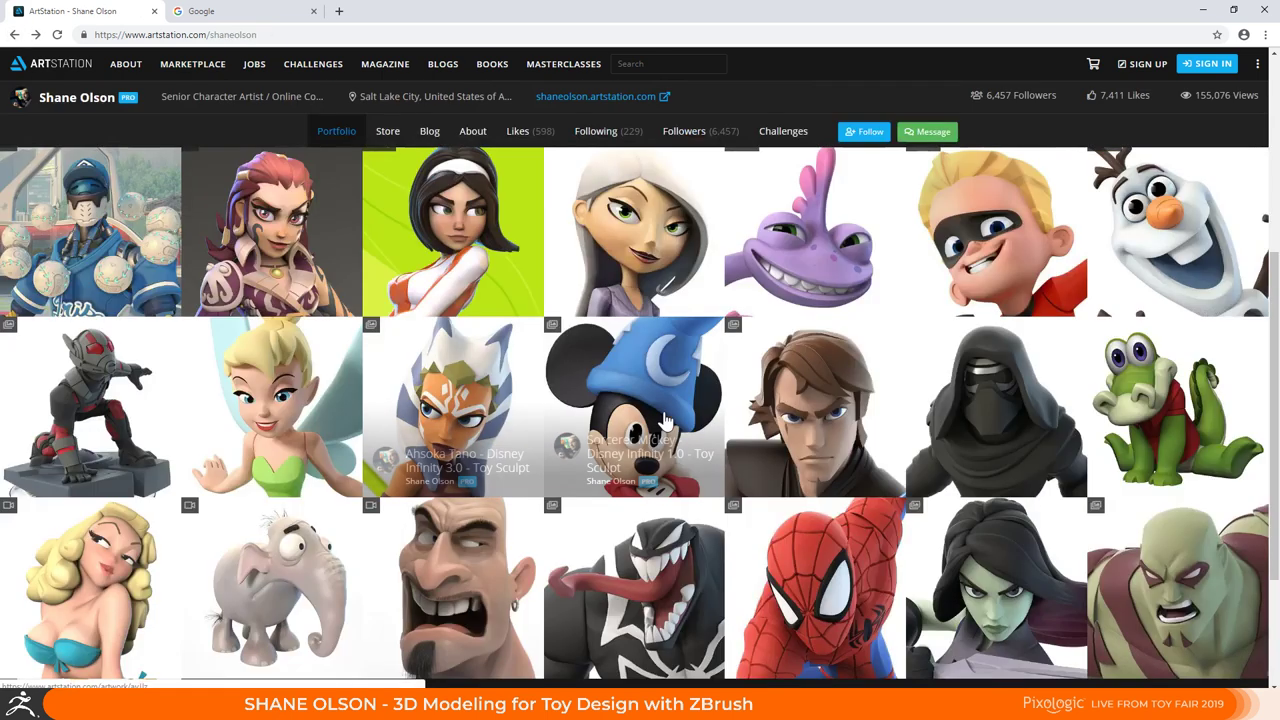
scroll(668, 420, "down", 1)
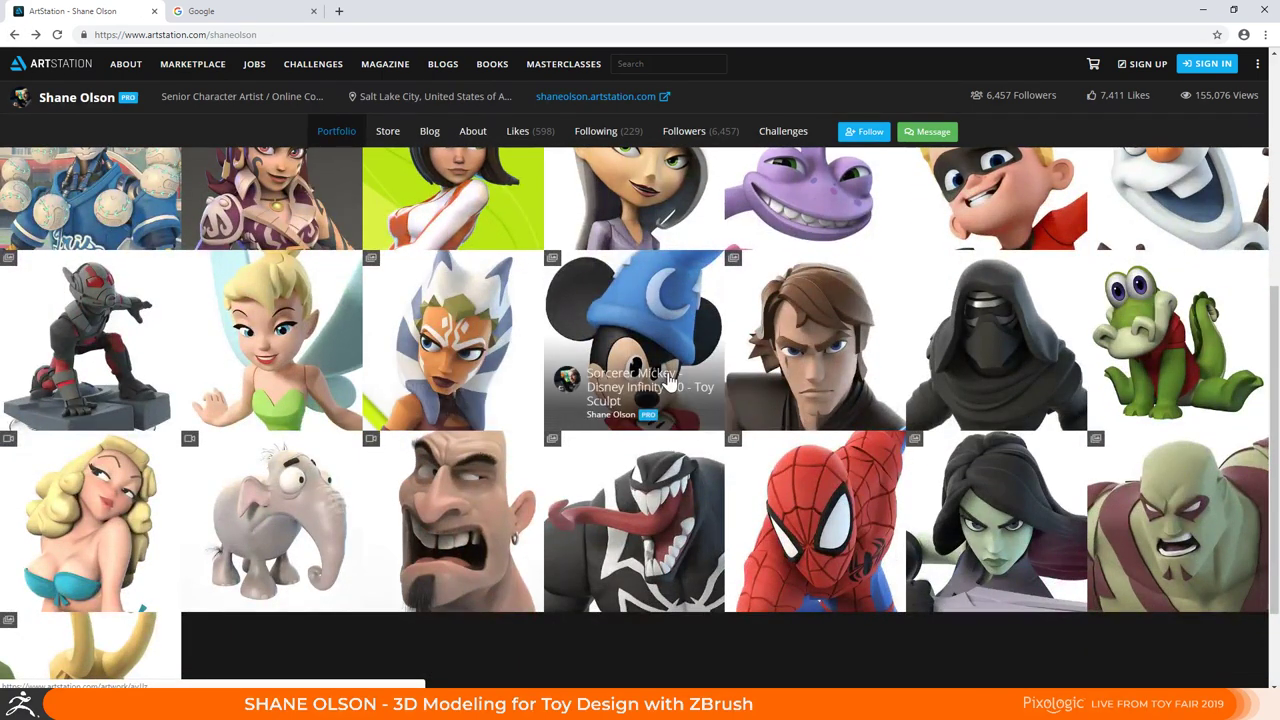
scroll(668, 382, "up", 2)
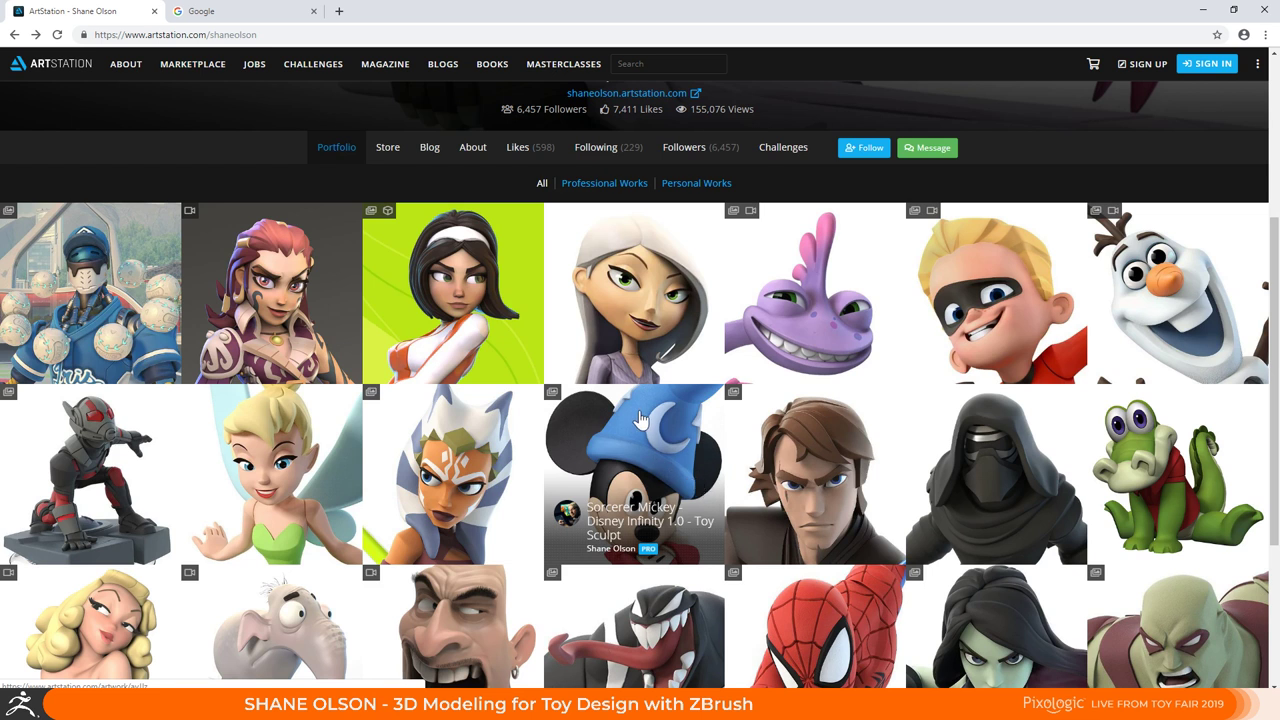
scroll(640, 418, "down", 1)
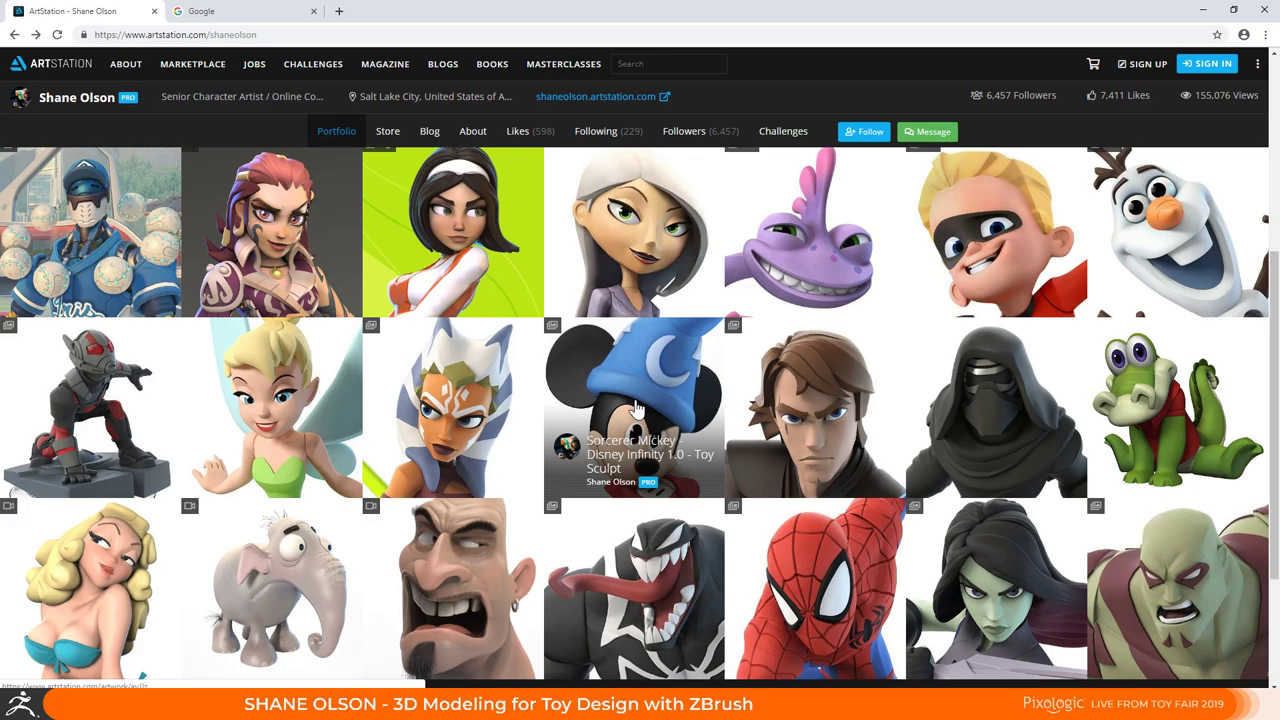
scroll(628, 385, "down", 2)
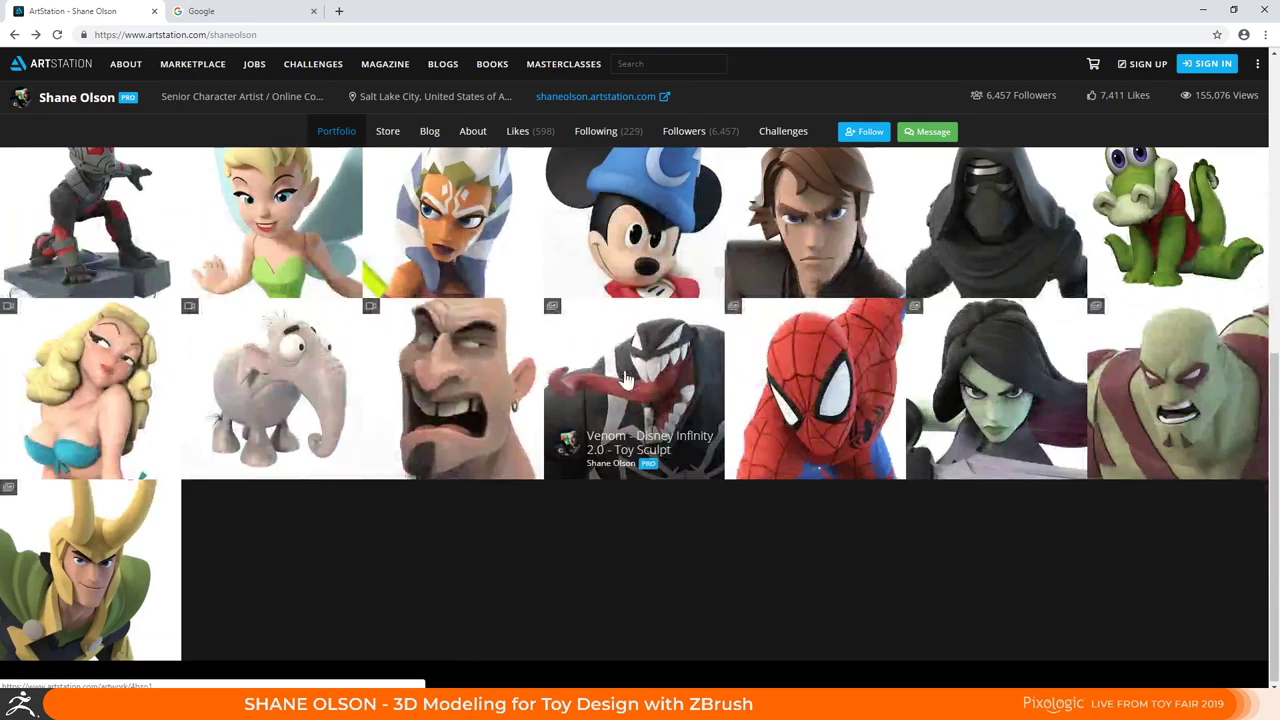
scroll(380, 380, "up", 1)
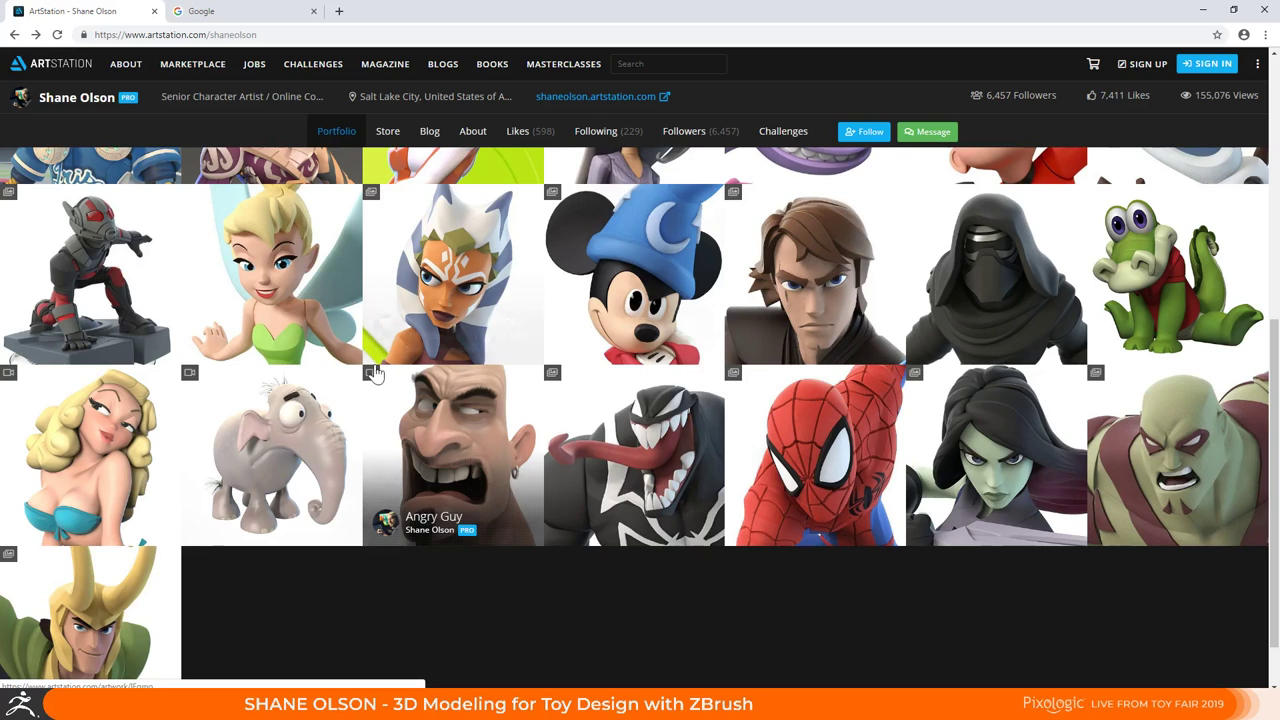
Open the Zenyatta Baseball Skin for Overwatch artwork from the portfolio and view its images
scroll(374, 370, "up", 3)
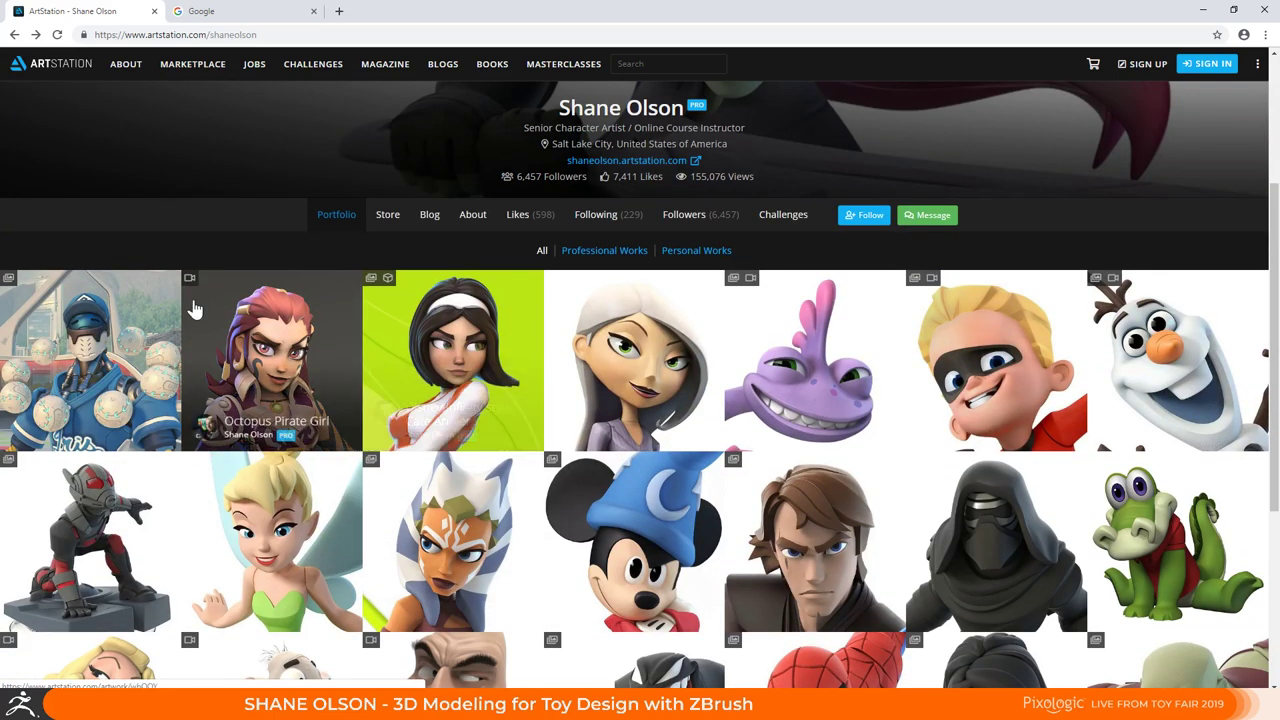
scroll(308, 350, "down", 1)
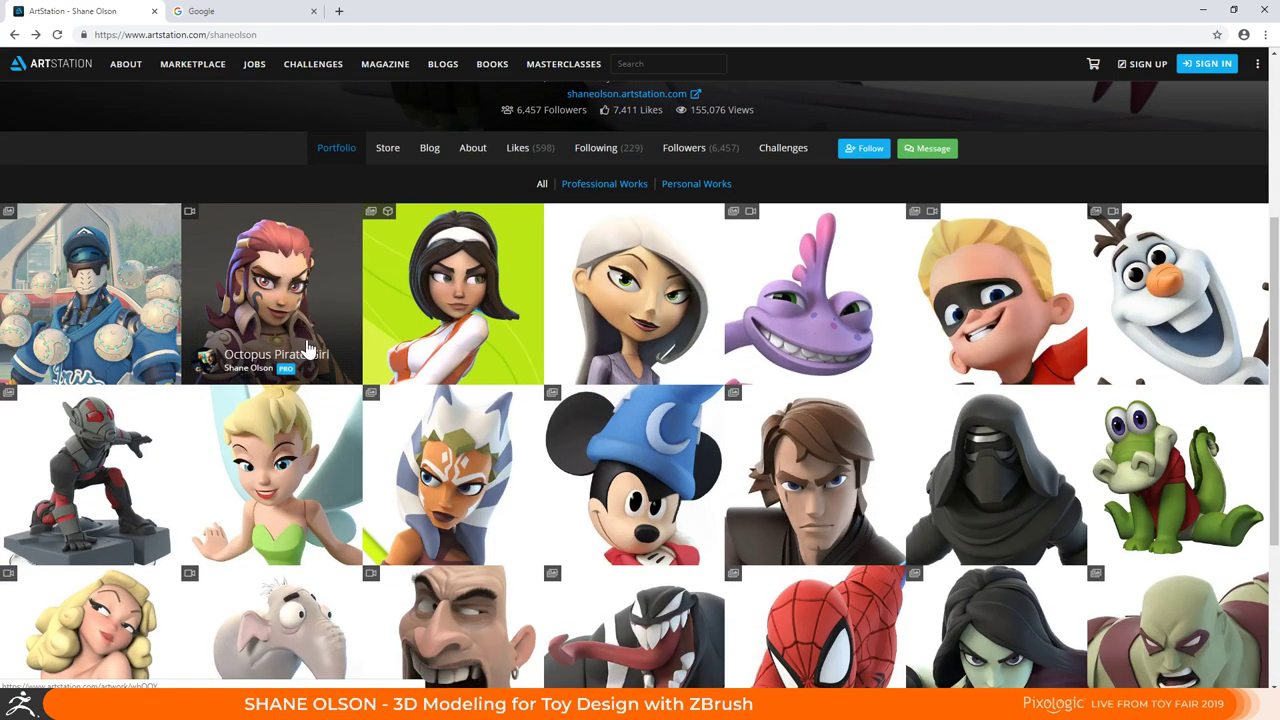
scroll(300, 355, "down", 1)
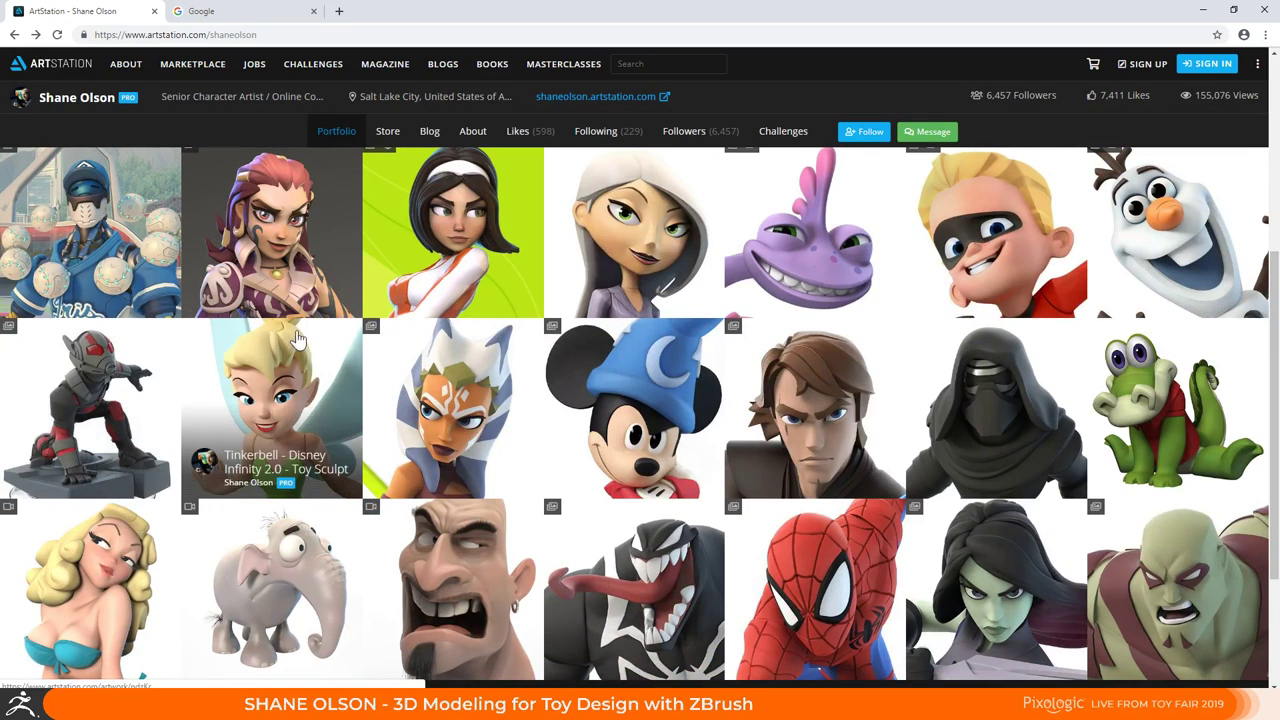
left_click(90, 250)
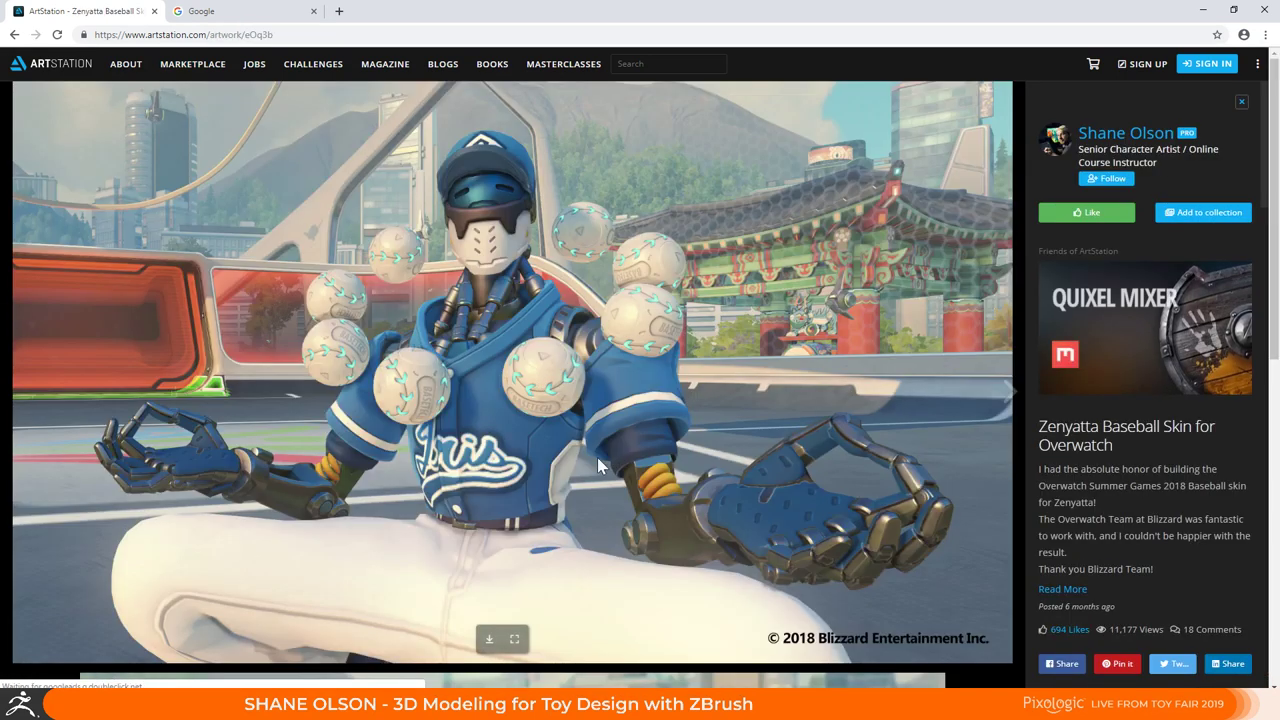
scroll(479, 443, "down", 1)
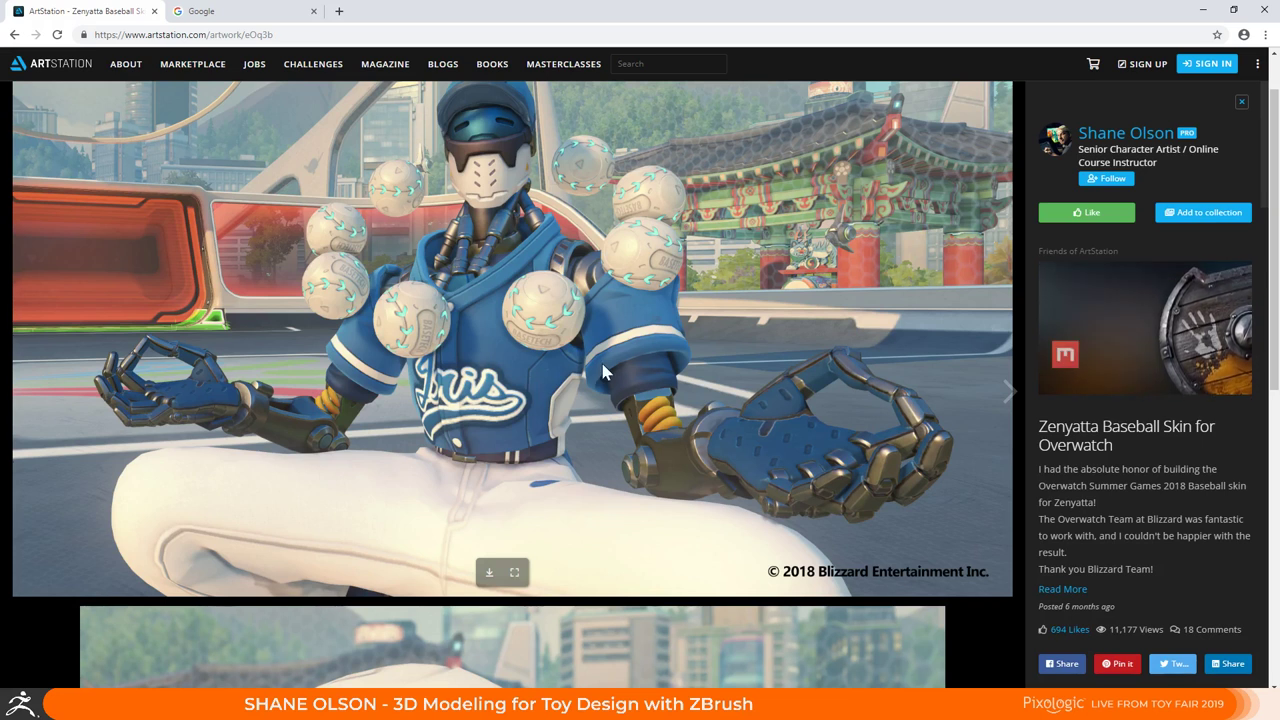
Switch to ZBrush and make the PolySphere tool with the basic head and ears the active model
left_click(486, 706)
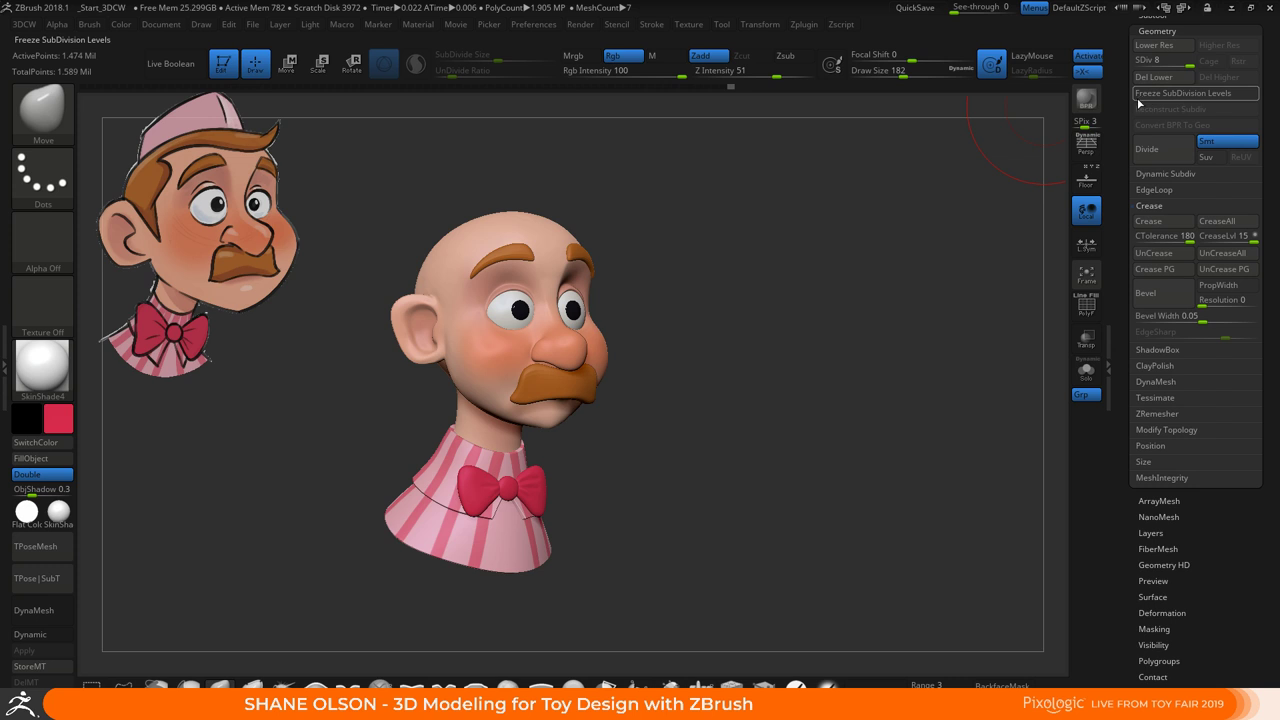
left_click_drag(1125, 97, 1127, 205)
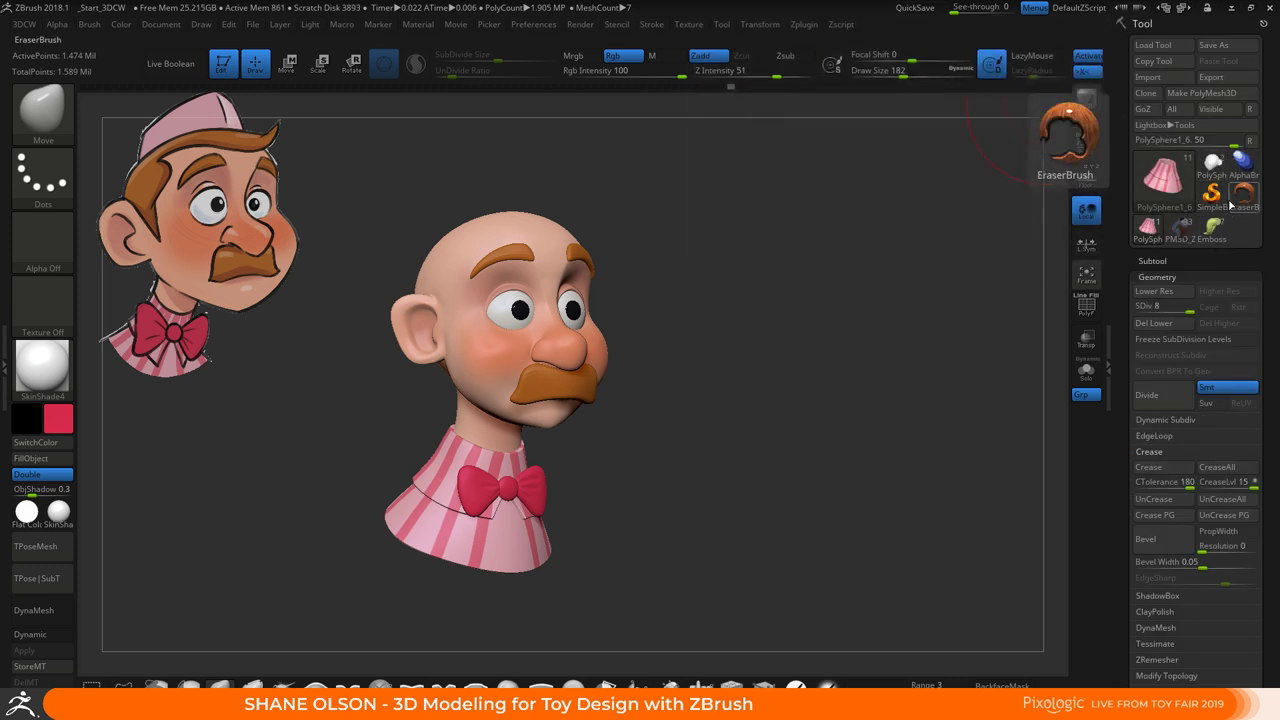
left_click(1210, 162)
left_click_drag(945, 273, 754, 224)
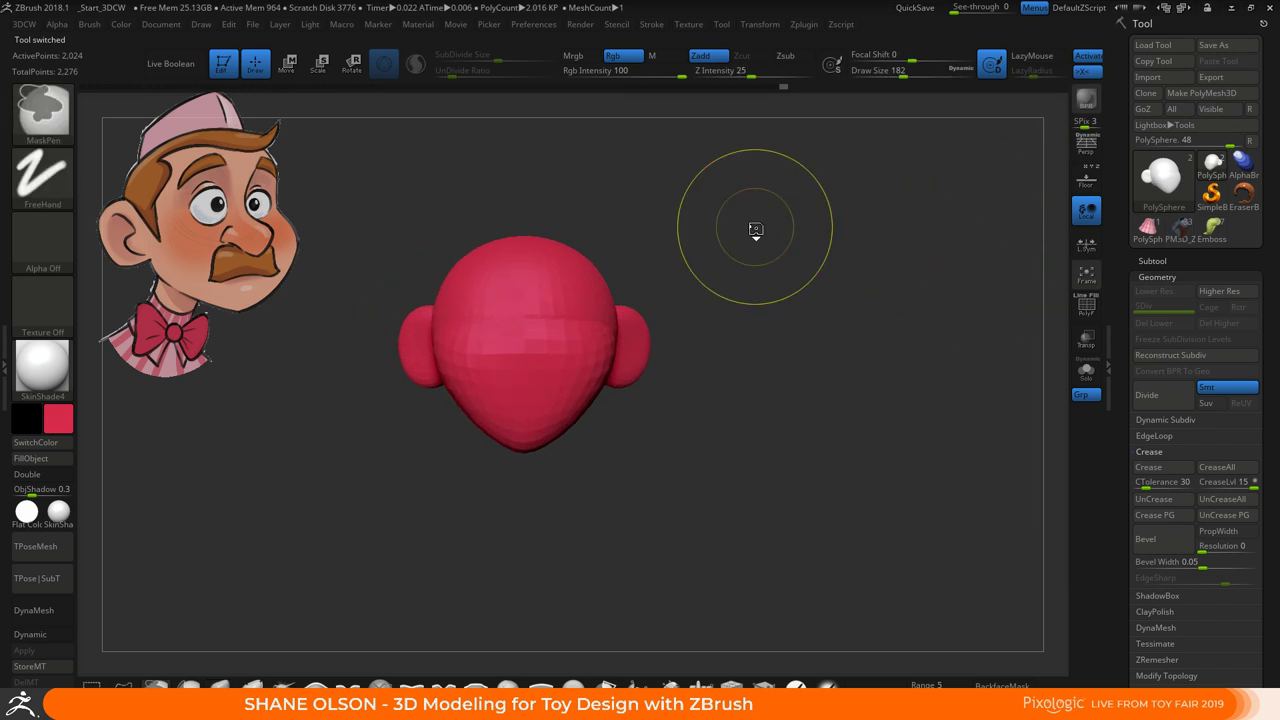
Subdivide the basic head mesh four times to reach subdivision level 5
key("ctrl+d")
key("ctrl+d")
key("ctrl+d")
key("ctrl+d")
left_click_drag(757, 227, 766, 257, "alt")
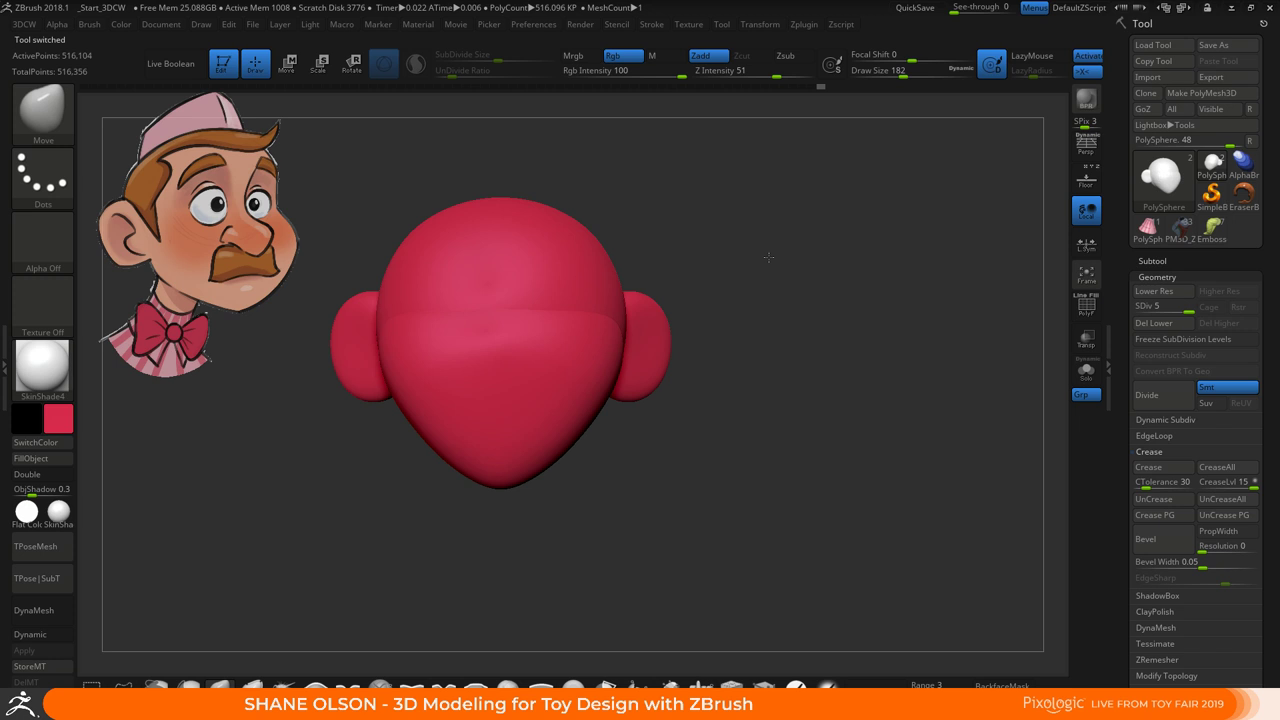
Store a morph target for the head mesh at subdivision level 5
left_click_drag(332, 401, 370, 437, "alt")
left_click_drag(371, 430, 460, 428)
mouse_move(908, 186)
left_mouse_down("alt")
mouse_move(927, 239)
mouse_move(901, 301)
mouse_move(883, 297)
left_mouse_up("alt")
key("s")
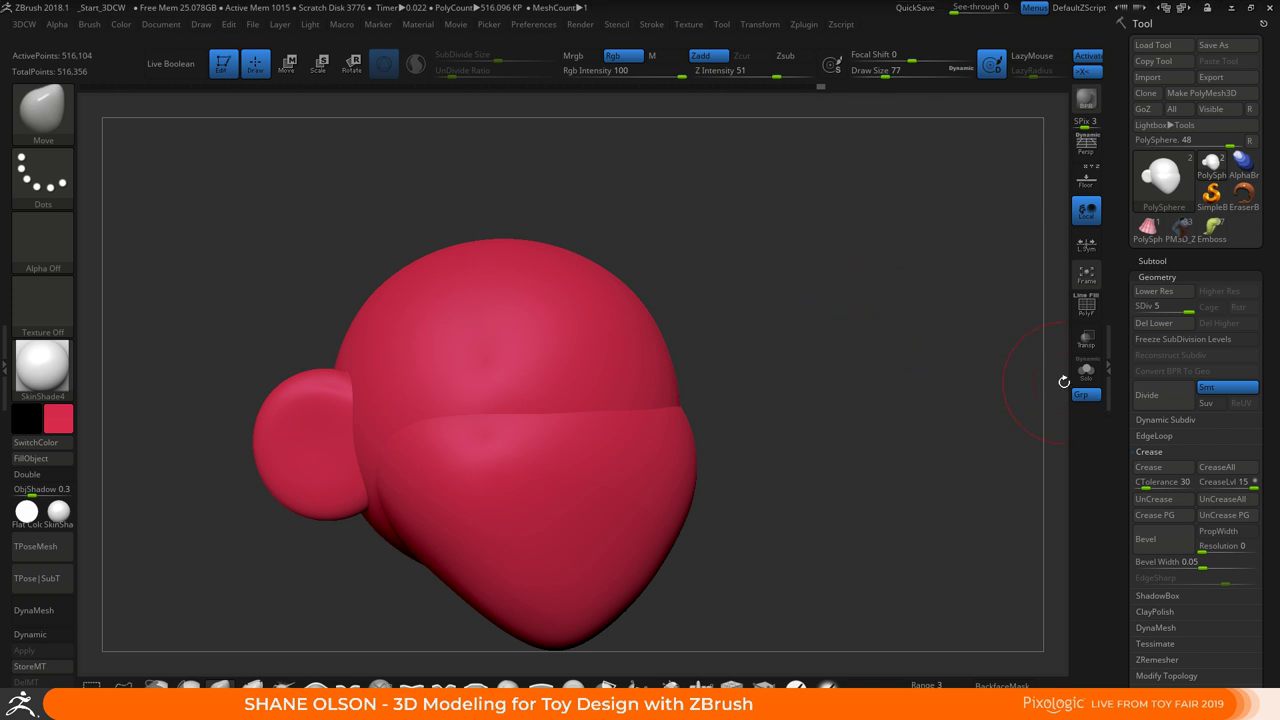
scroll(1120, 519, "down", 3)
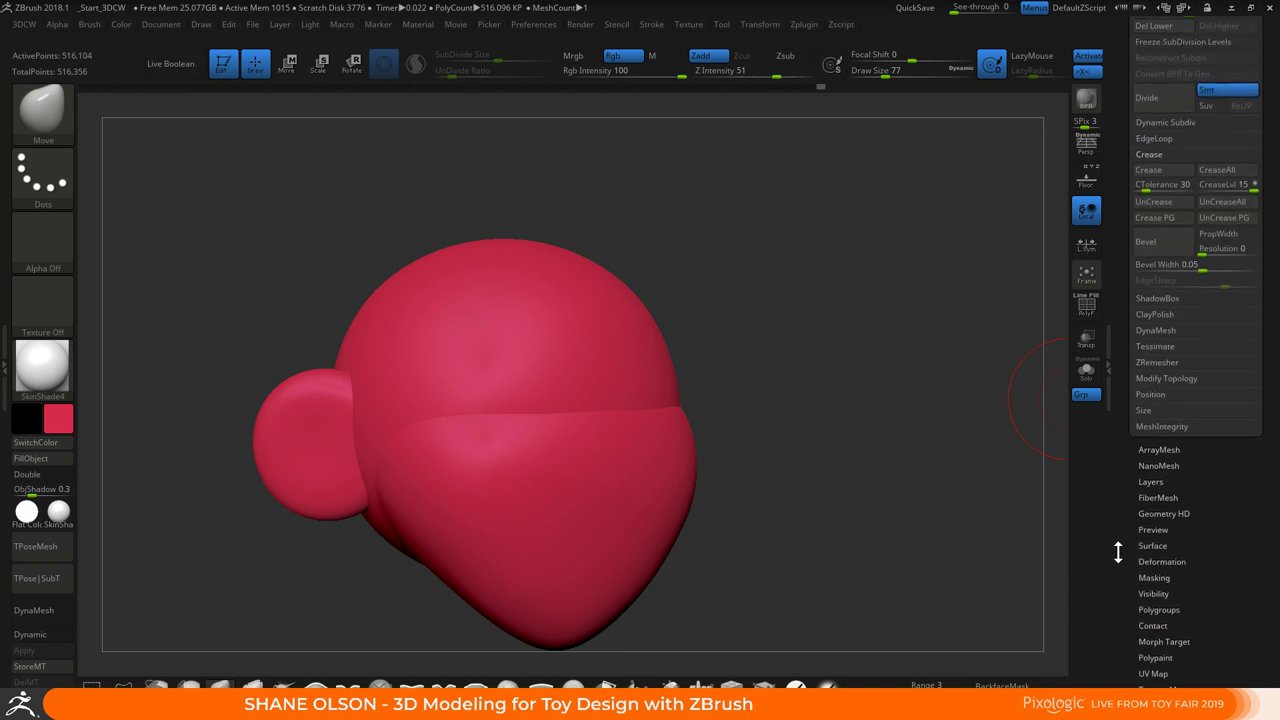
scroll(1119, 520, "down", 2)
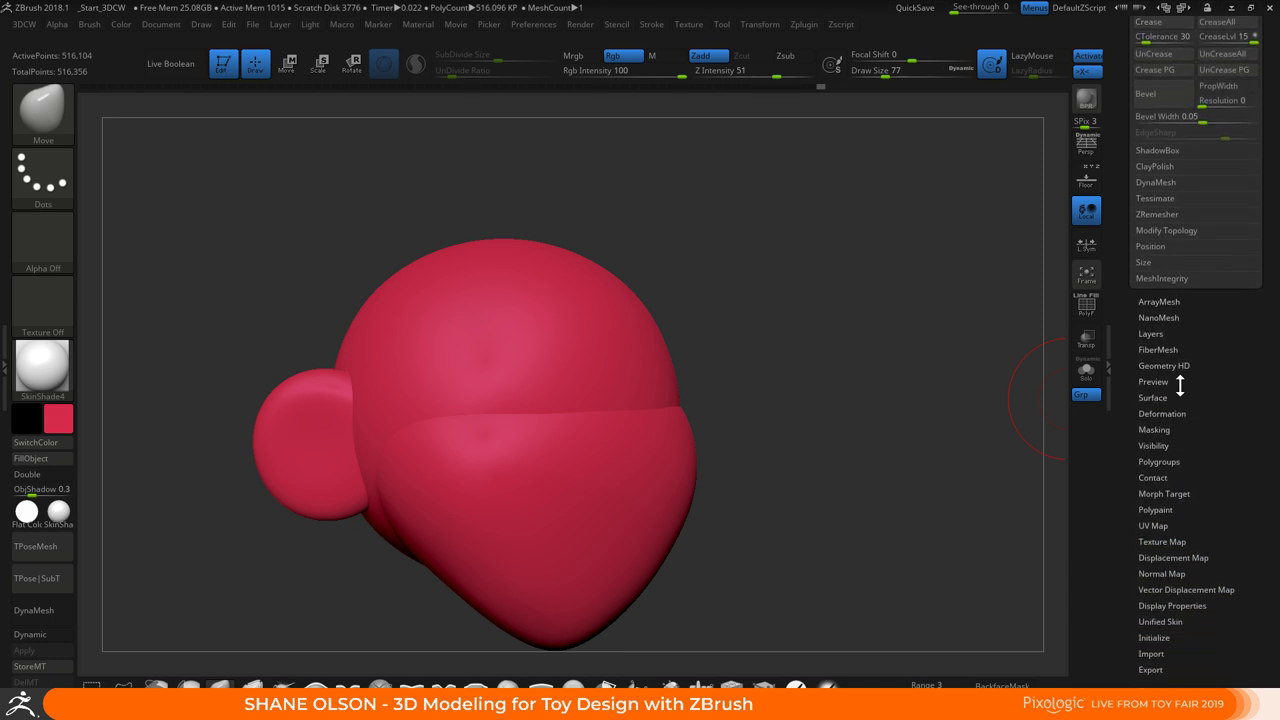
left_click(1164, 493)
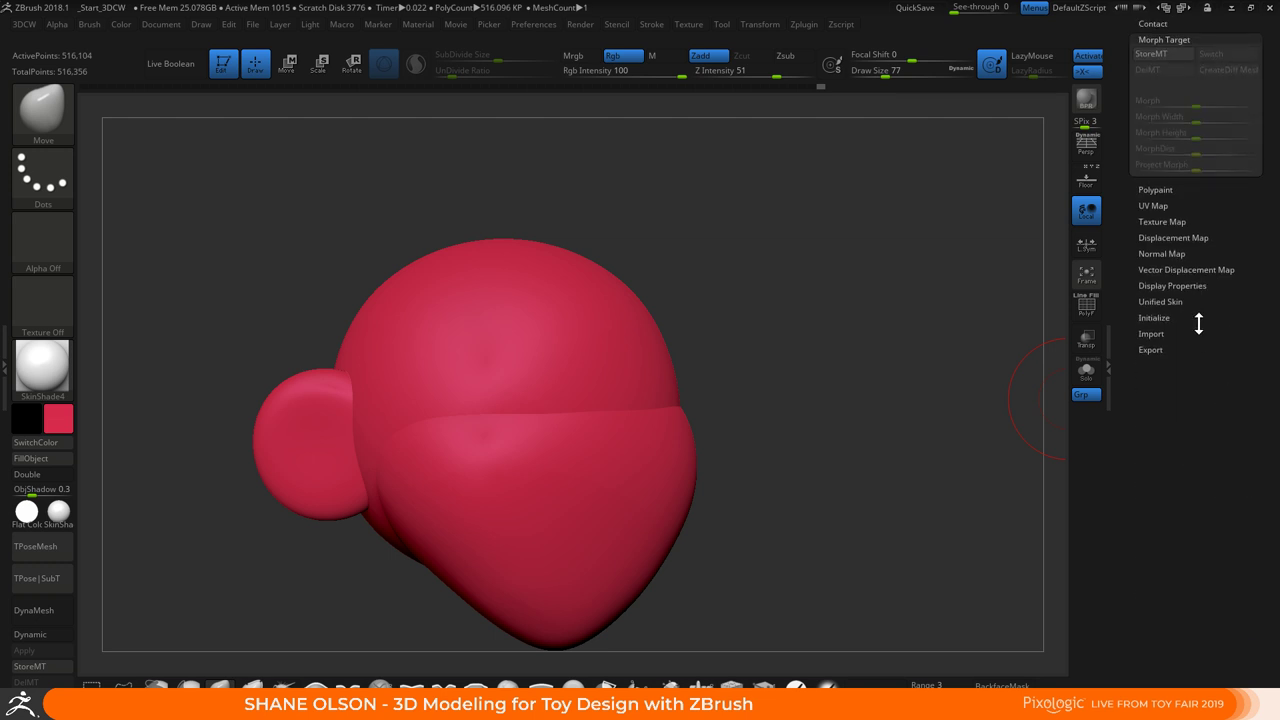
scroll(1207, 390, "up", 4)
scroll(1215, 446, "down", 1)
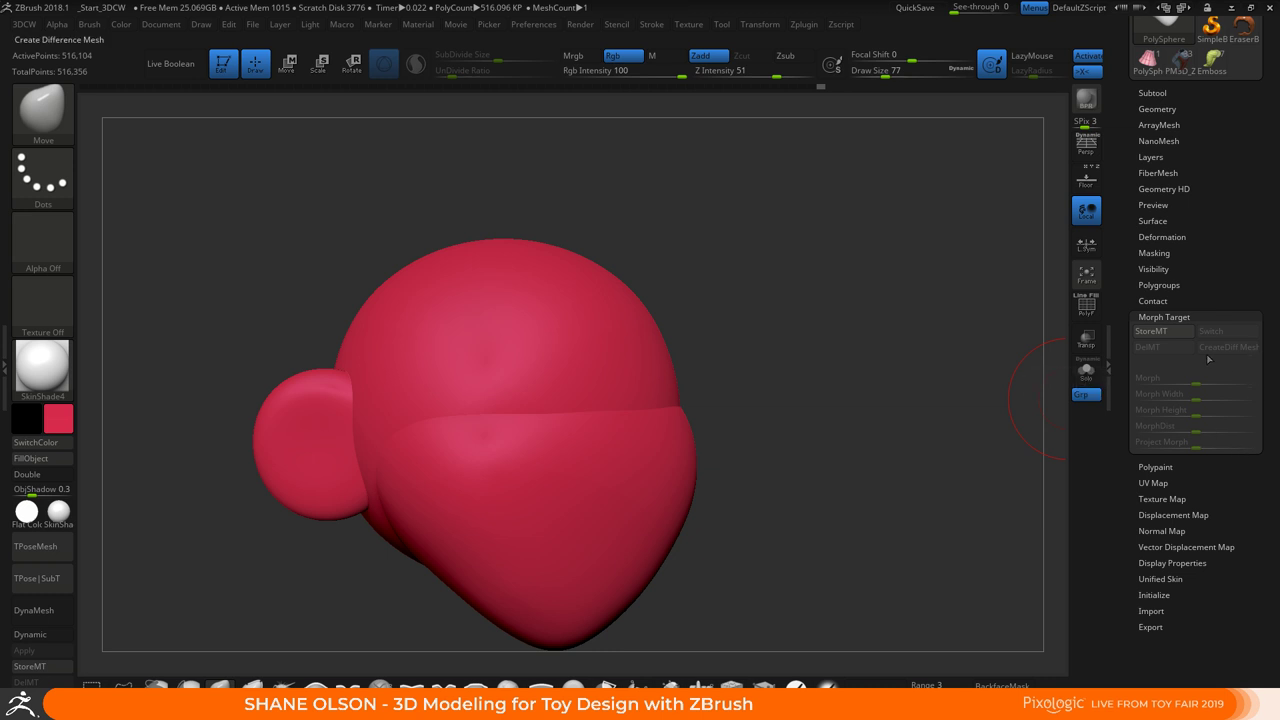
left_click(1170, 341)
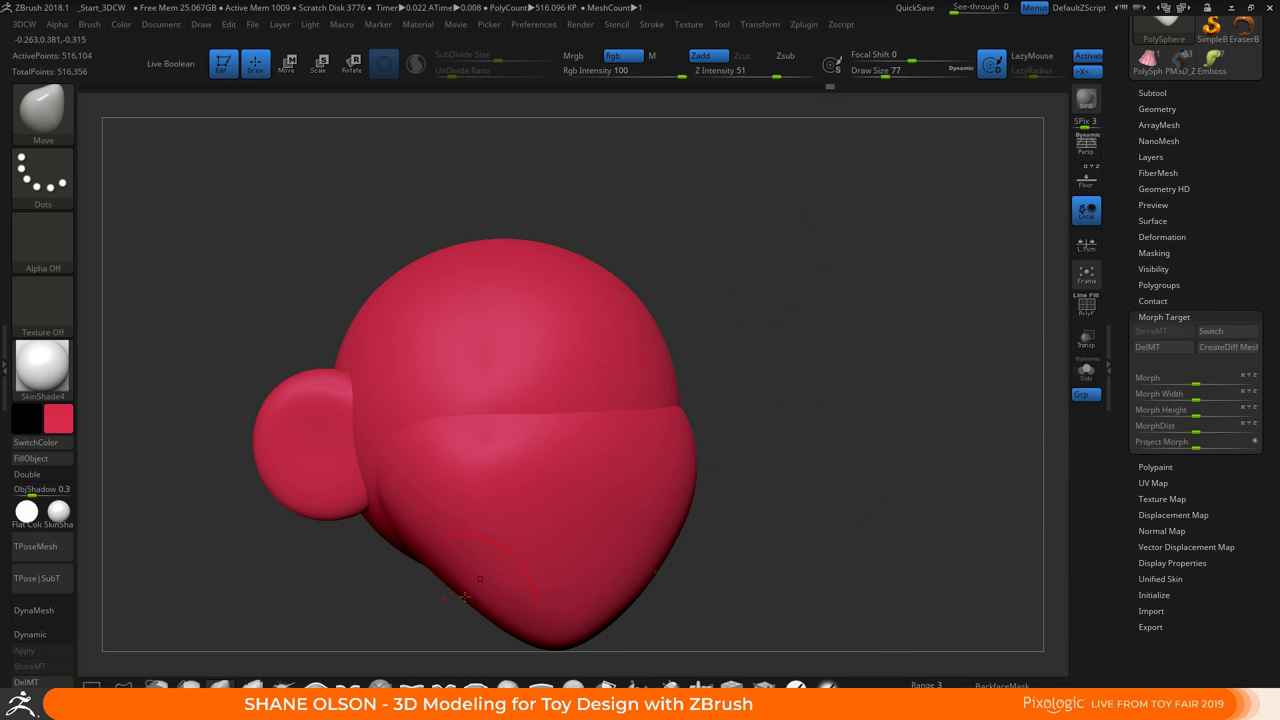
Choose the Chisel brush and set its draw size to 29
left_click(405, 680)
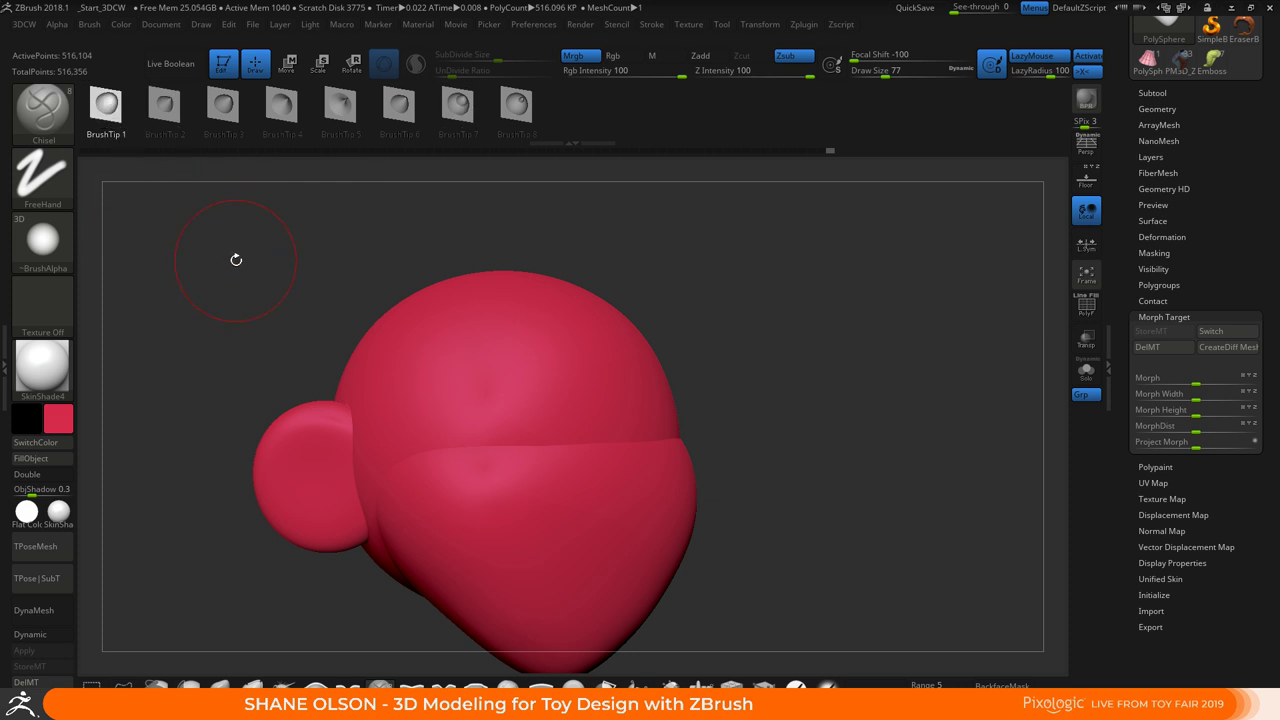
key("s")
left_click_drag(247, 266, 229, 263)
key("s")
left_click_drag(405, 229, 409, 227)
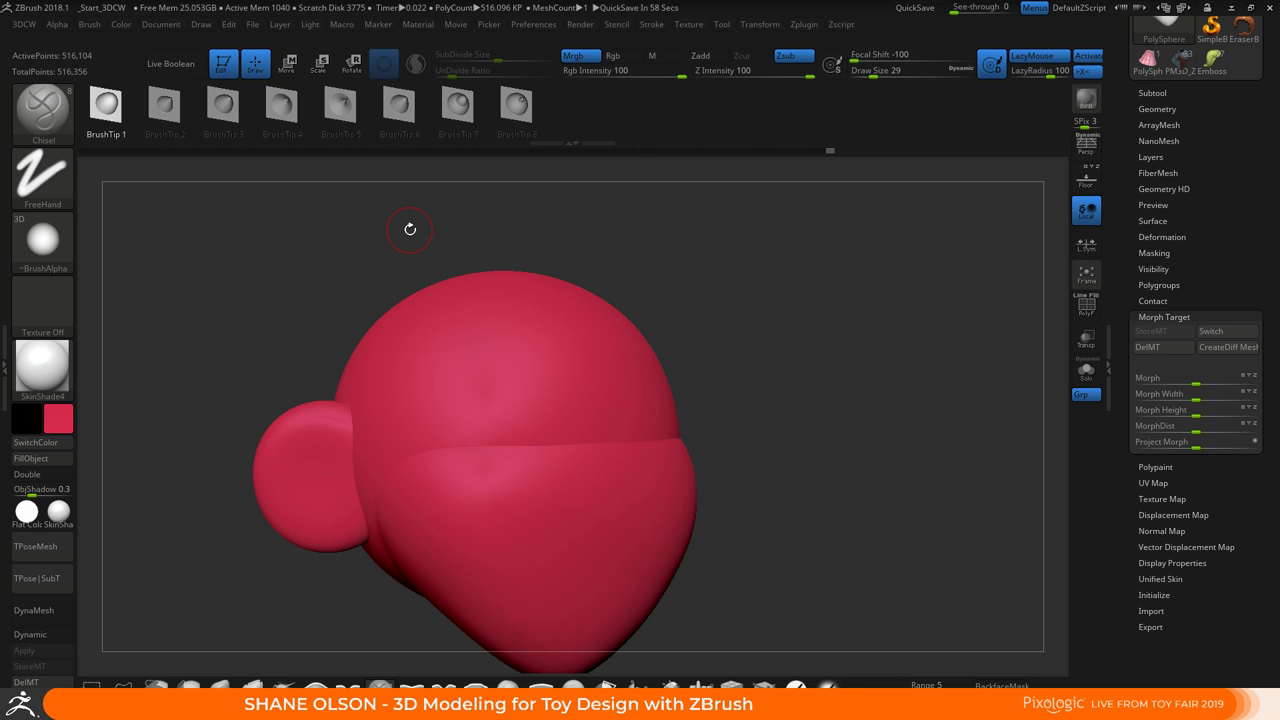
Reduce the draw size to 20, try a Chisel groove across the head, and undo the stroke
left_click_drag(706, 315, 725, 272, "shift")
left_click_drag(727, 290, 724, 343)
key("s")
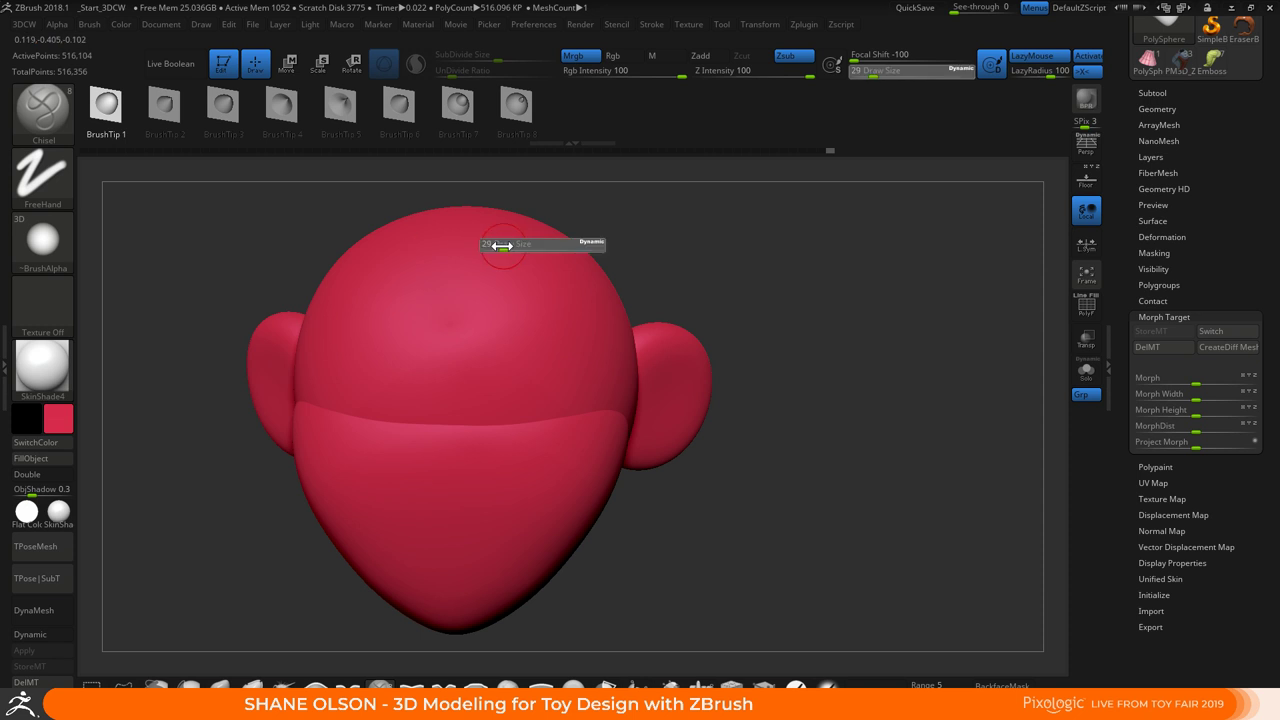
mouse_move(503, 246)
left_mouse_down()
mouse_move(530, 383)
mouse_move(457, 491)
mouse_move(471, 557)
mouse_move(557, 438)
mouse_move(586, 306)
mouse_move(610, 298)
left_mouse_up()
key("ctrl+z")
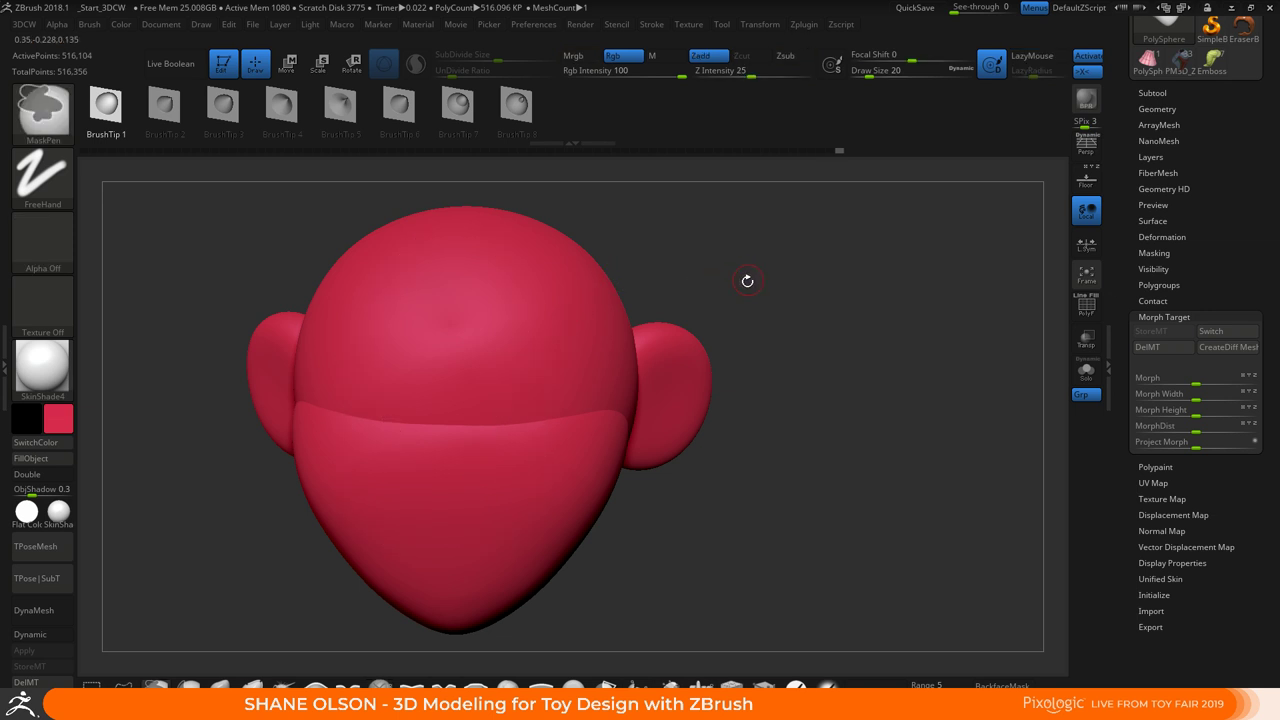
Delete the stored morph target, subdivide the head once more, and store a new morph target
left_click(1178, 348)
key("ctrl+d")
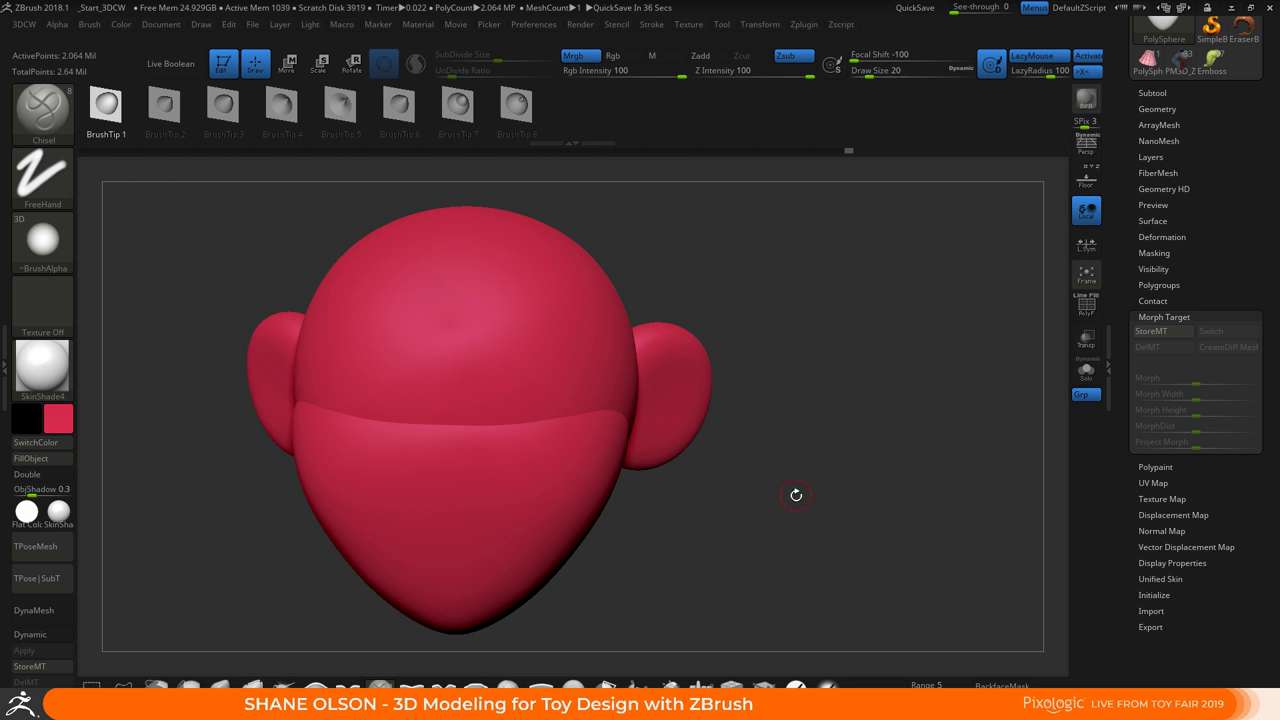
left_click_drag(797, 494, 787, 495)
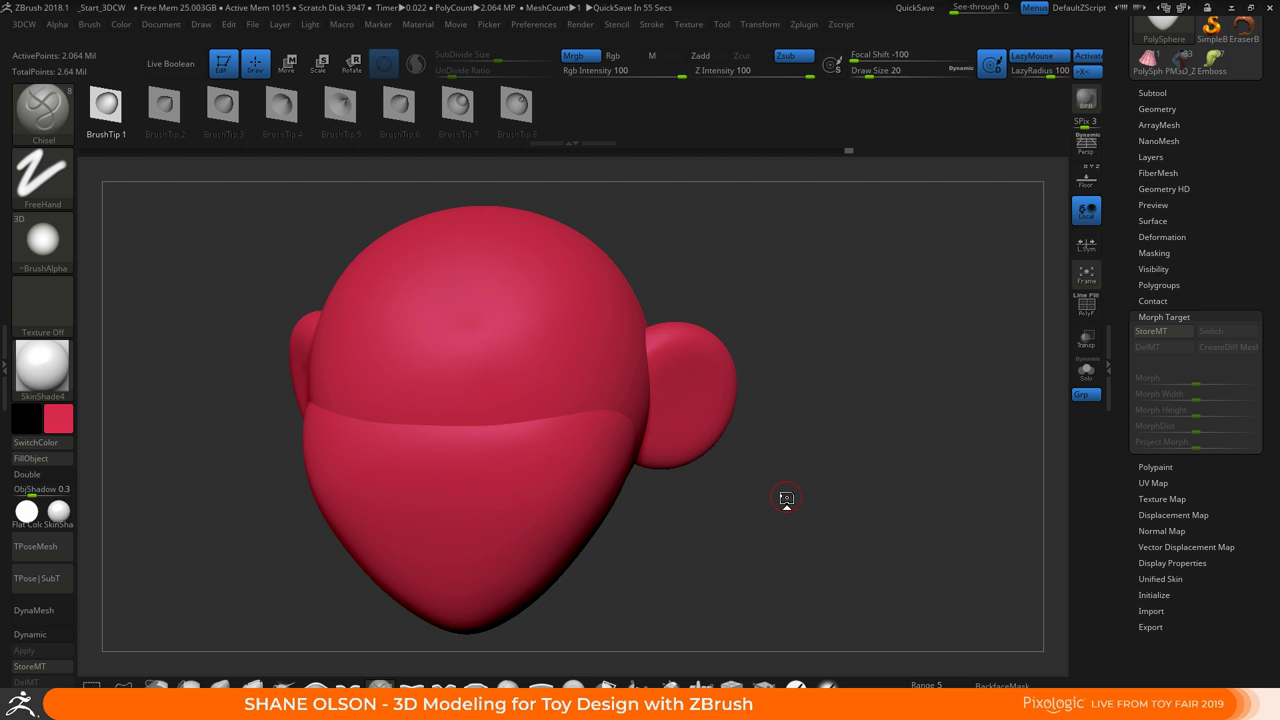
left_click(1168, 334)
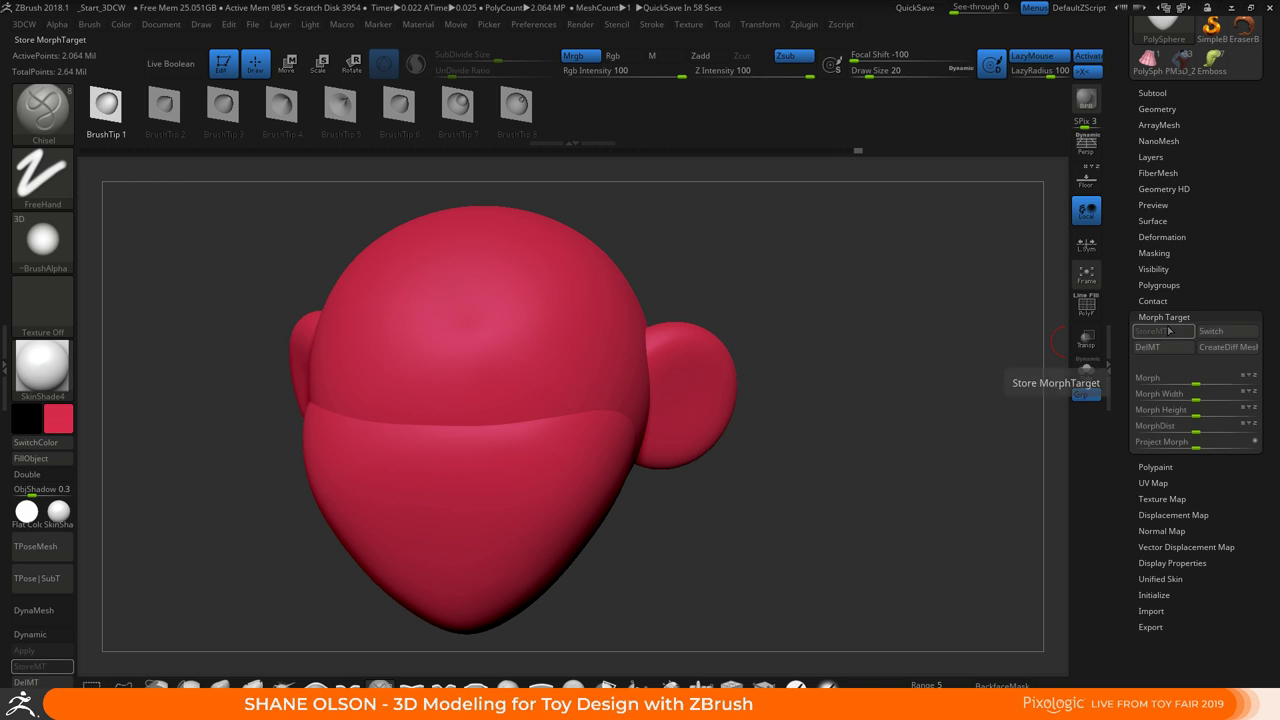
Carve a mirrored U-shaped groove from the forehead down over the face with the Chisel brush at draw size 20
mouse_move(504, 243)
left_mouse_down()
mouse_move(451, 449)
mouse_move(506, 534)
mouse_move(555, 400)
mouse_move(557, 256)
mouse_move(636, 260)
left_mouse_up()
left_click_drag(714, 266, 704, 425, "alt")
mouse_move(693, 433)
right_mouse_down()
mouse_move(438, 380)
mouse_move(482, 338)
right_mouse_up()
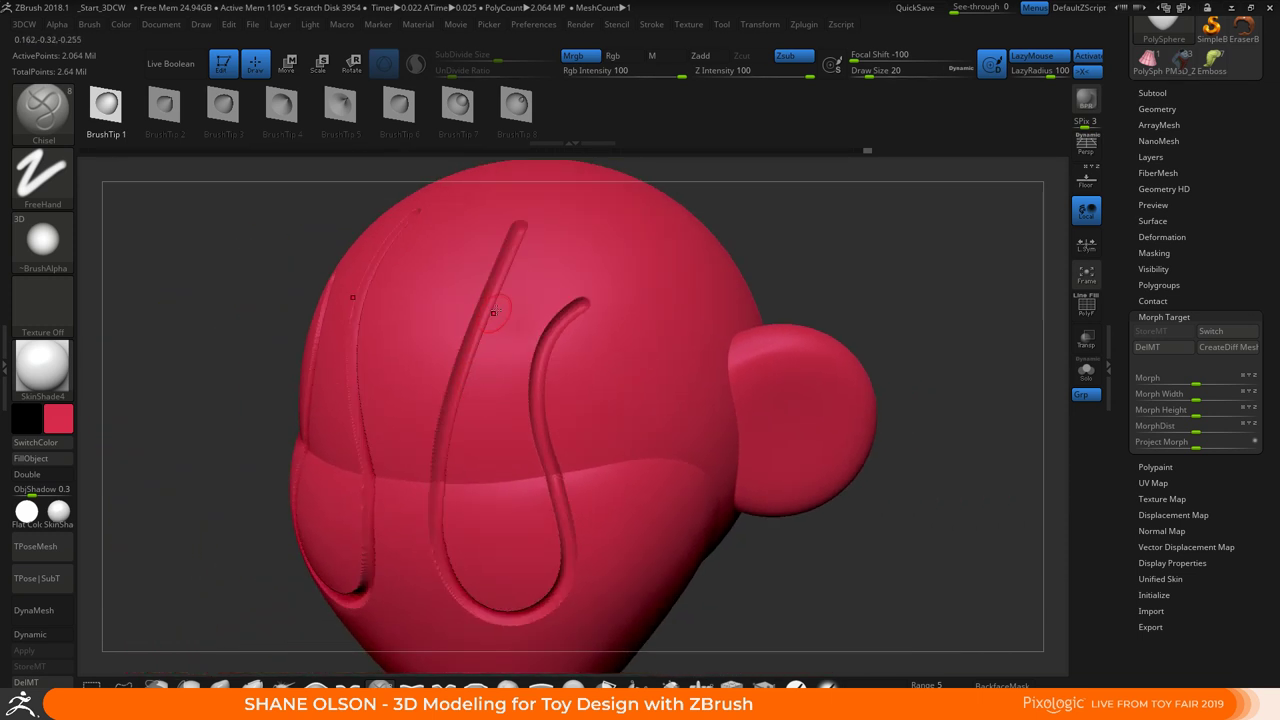
Set the draw size to 29, try smoothing the lower part of the U-shaped groove, and undo the groove
key("s")
left_click_drag(504, 299, 510, 299)
key("shift")
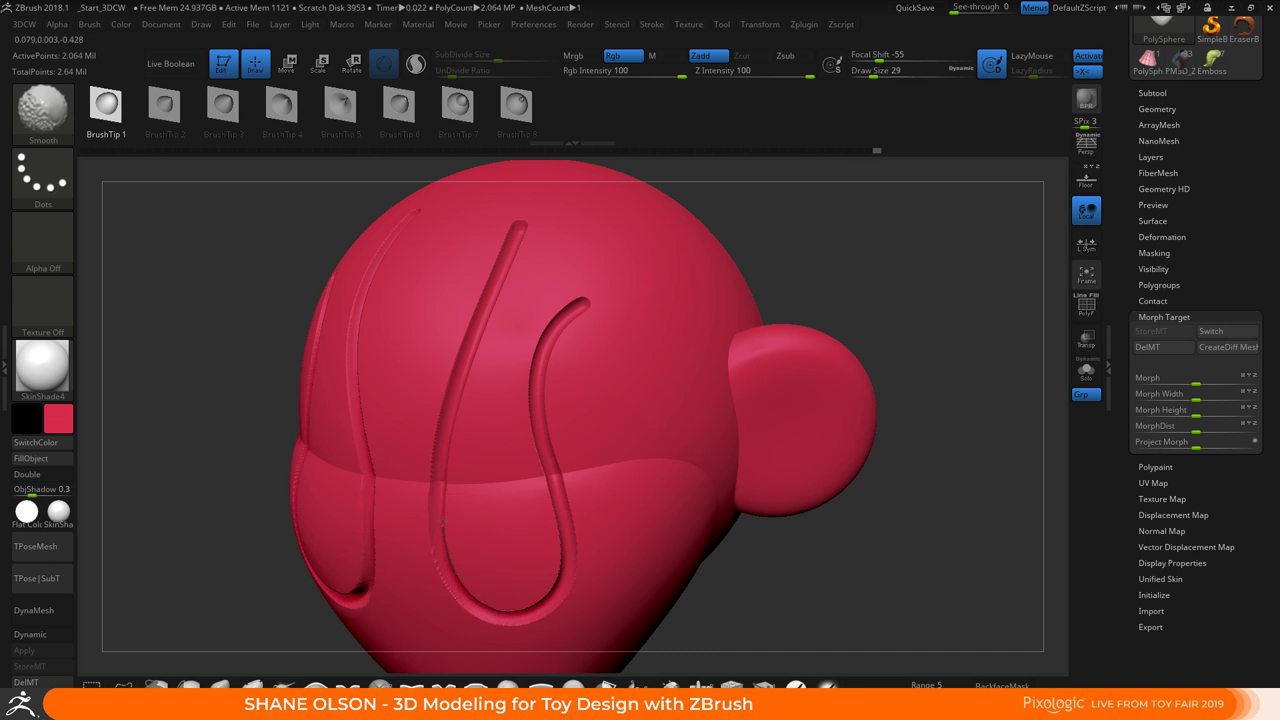
left_click_drag(535, 549, 468, 560, "shift")
left_click_drag(638, 285, 645, 308, "shift")
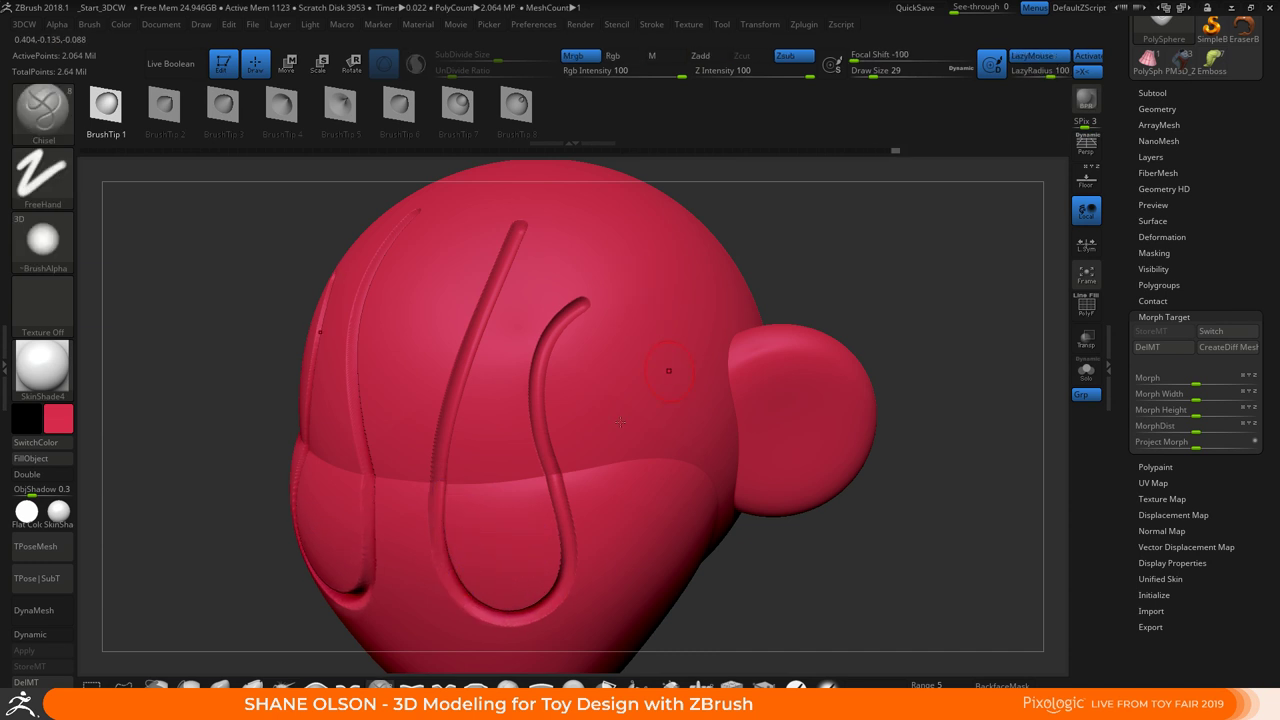
mouse_move(623, 425)
right_mouse_down("ctrl")
mouse_move(594, 385)
mouse_move(826, 367)
mouse_move(811, 386)
right_mouse_up("ctrl")
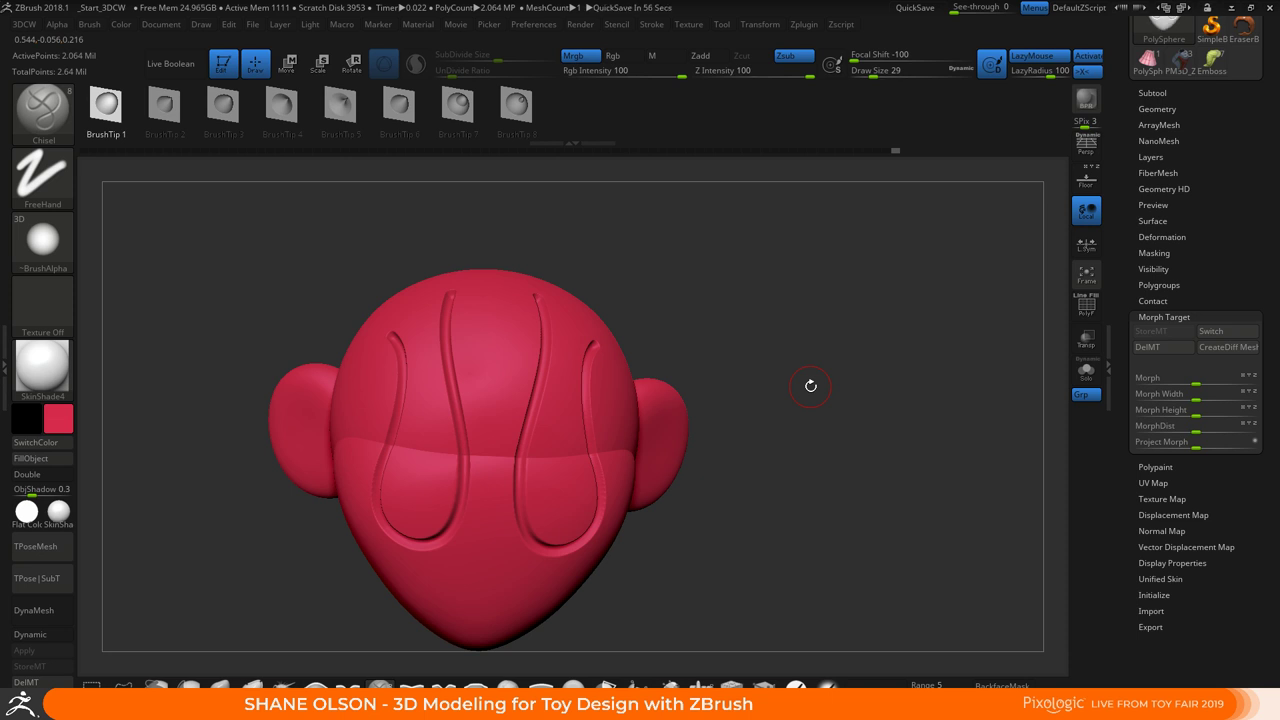
key("ctrl")
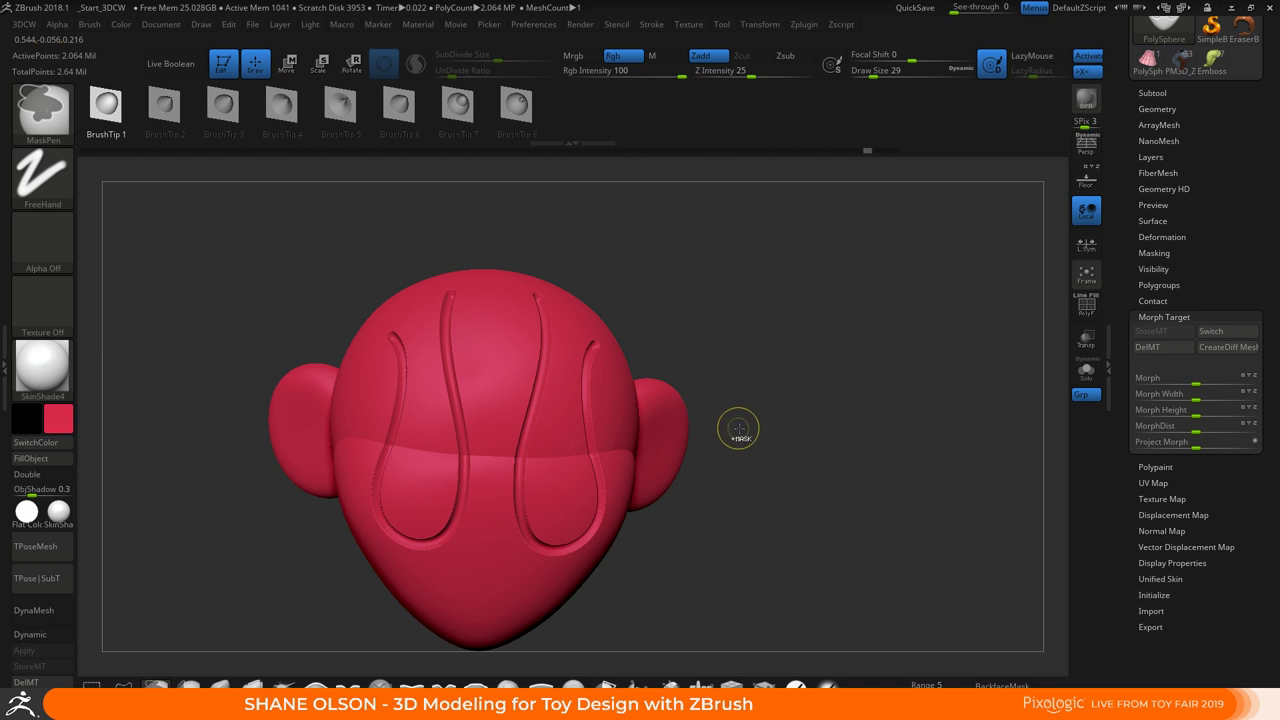
key("ctrl+z")
Carve a self-crossing looped groove on the forehead with the Chisel brush at draw size 17, and undo it
mouse_move(751, 423)
right_mouse_down()
mouse_move(782, 413)
mouse_move(752, 429)
mouse_move(791, 363)
right_mouse_up()
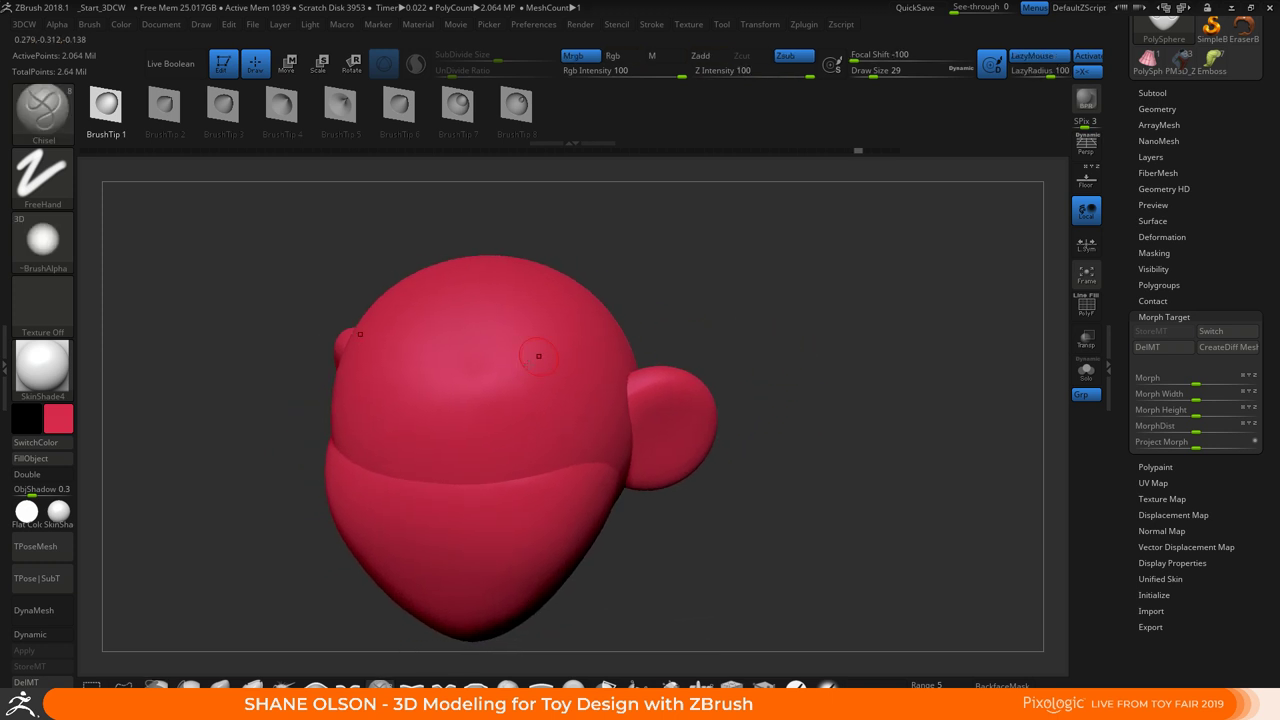
key("s")
left_click_drag(523, 364, 517, 366)
mouse_move(488, 304)
left_mouse_down()
mouse_move(437, 409)
mouse_move(500, 429)
mouse_move(543, 380)
mouse_move(520, 343)
mouse_move(425, 286)
mouse_move(489, 268)
mouse_move(538, 297)
mouse_move(475, 409)
mouse_move(476, 515)
mouse_move(592, 312)
left_mouse_up()
right_click_drag(606, 374, 605, 538, "ctrl")
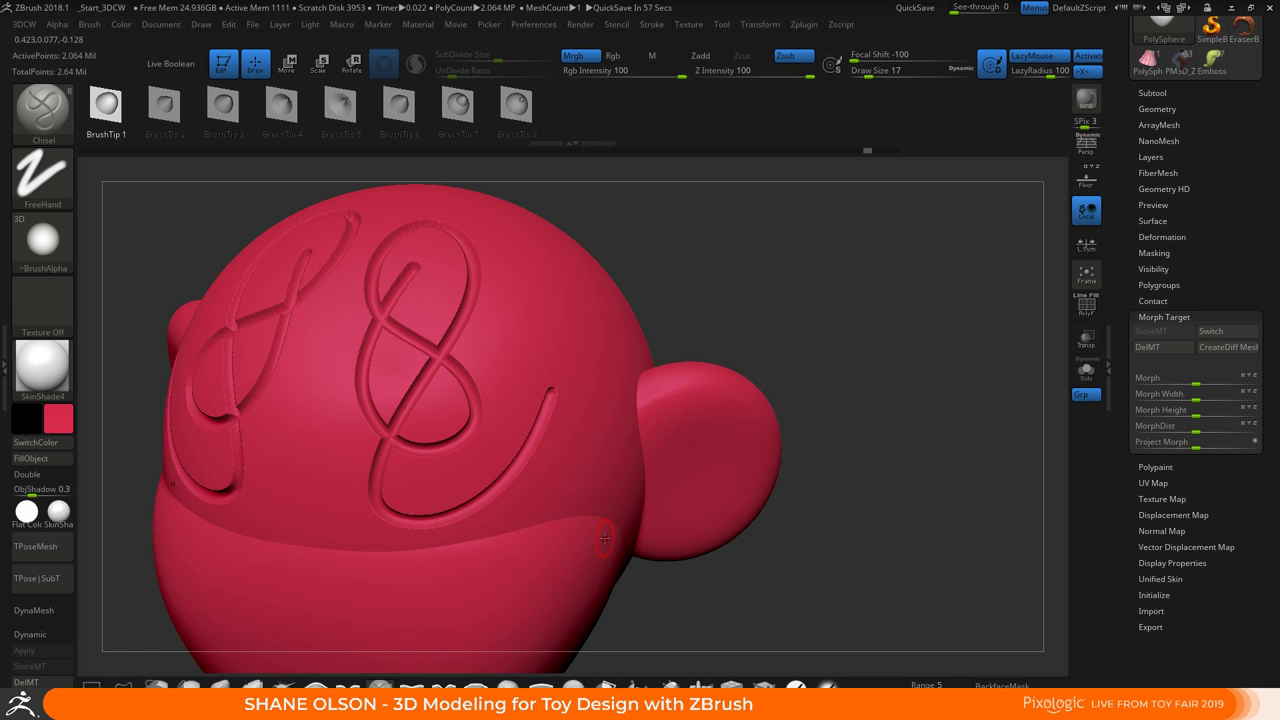
right_click_drag(772, 332, 769, 345, "ctrl")
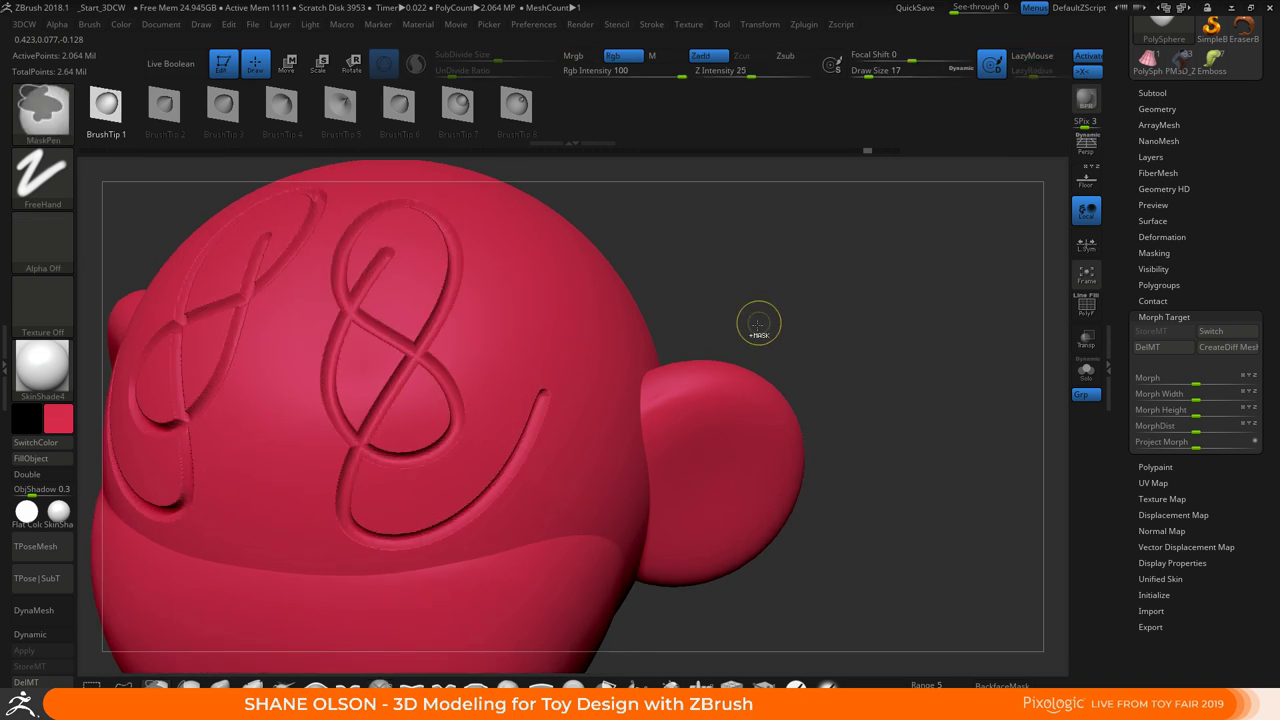
key("ctrl+z")
Carve a winding groove from the forehead towards the ear in three connected Chisel strokes at draw size 17
mouse_move(455, 232)
left_mouse_down()
mouse_move(372, 395)
mouse_move(466, 371)
left_mouse_up()
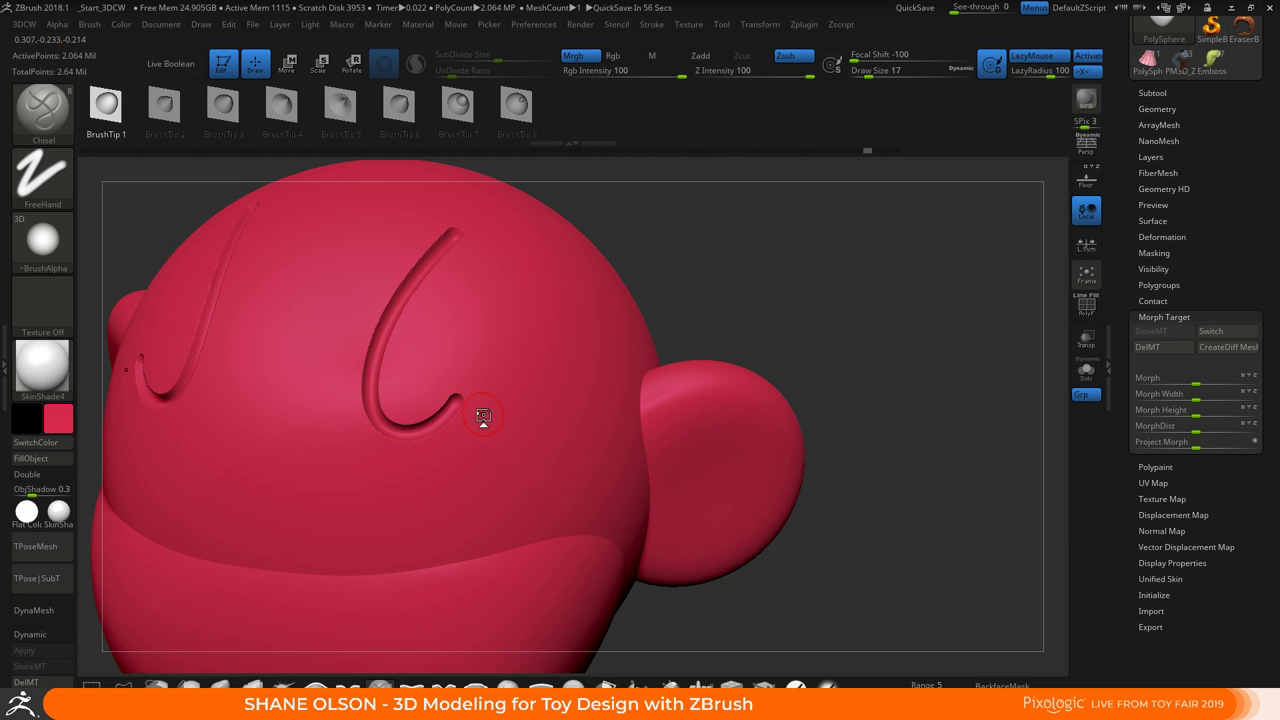
left_click_drag(717, 287, 688, 303)
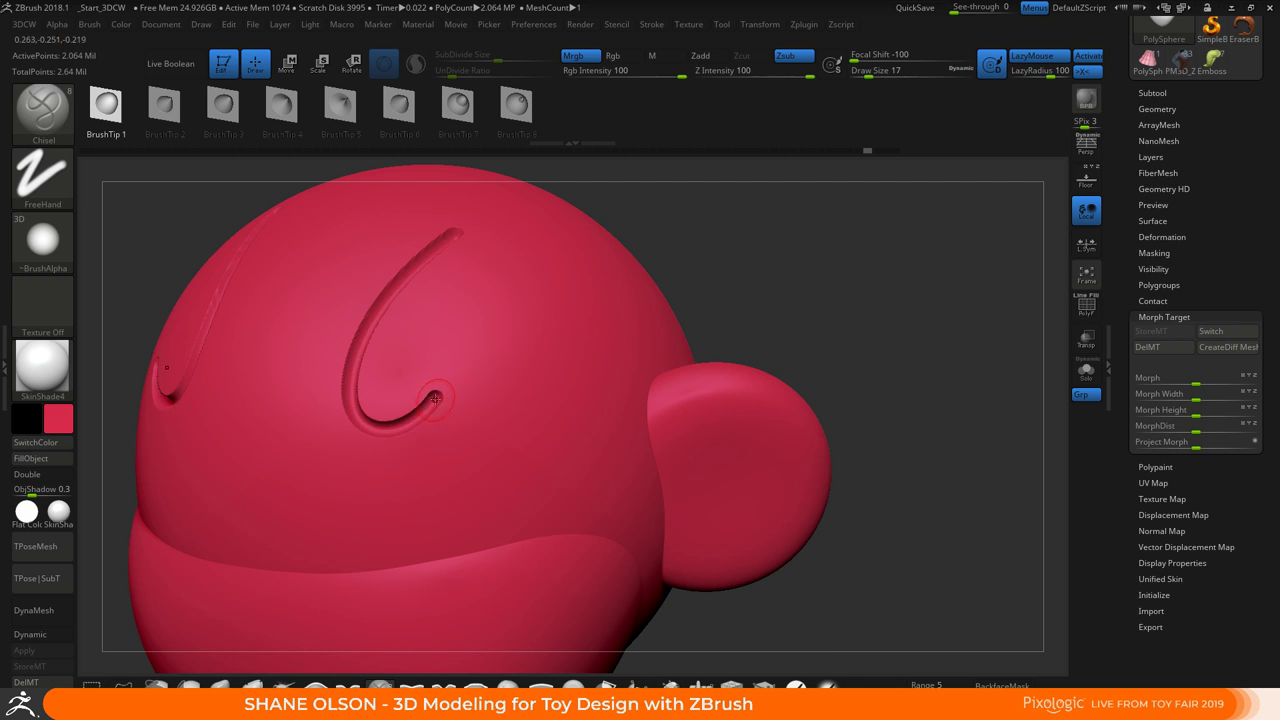
mouse_move(434, 400)
left_mouse_down()
mouse_move(479, 339)
mouse_move(556, 316)
mouse_move(578, 372)
mouse_move(566, 527)
left_mouse_up()
left_click_drag(880, 337, 820, 360)
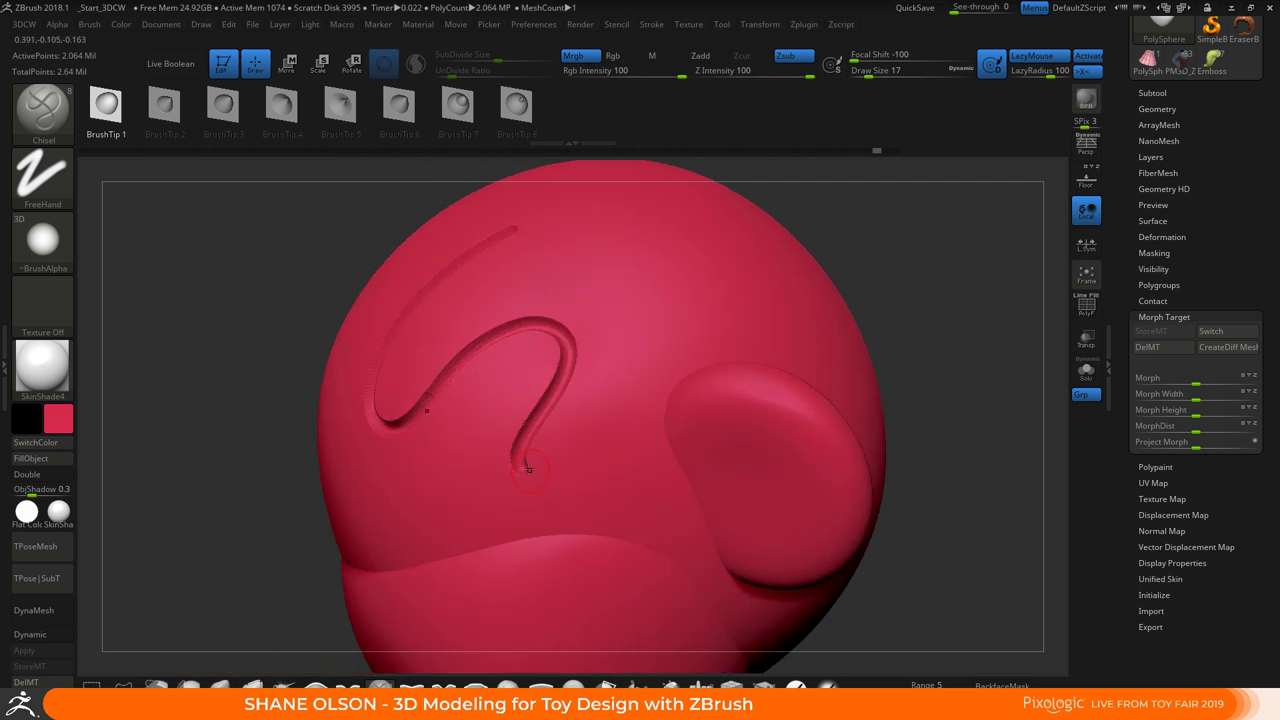
mouse_move(521, 463)
left_mouse_down()
mouse_move(543, 491)
mouse_move(605, 513)
mouse_move(665, 355)
mouse_move(712, 312)
left_mouse_up()
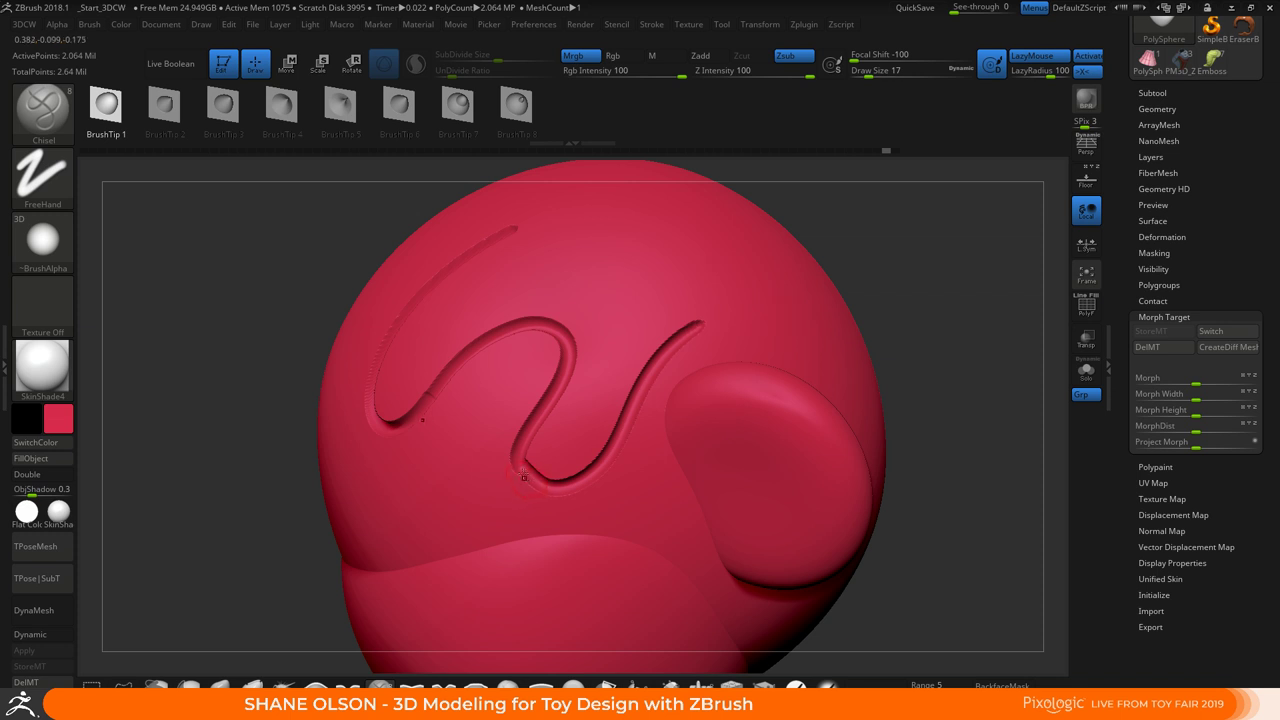
left_click_drag(892, 336, 980, 336)
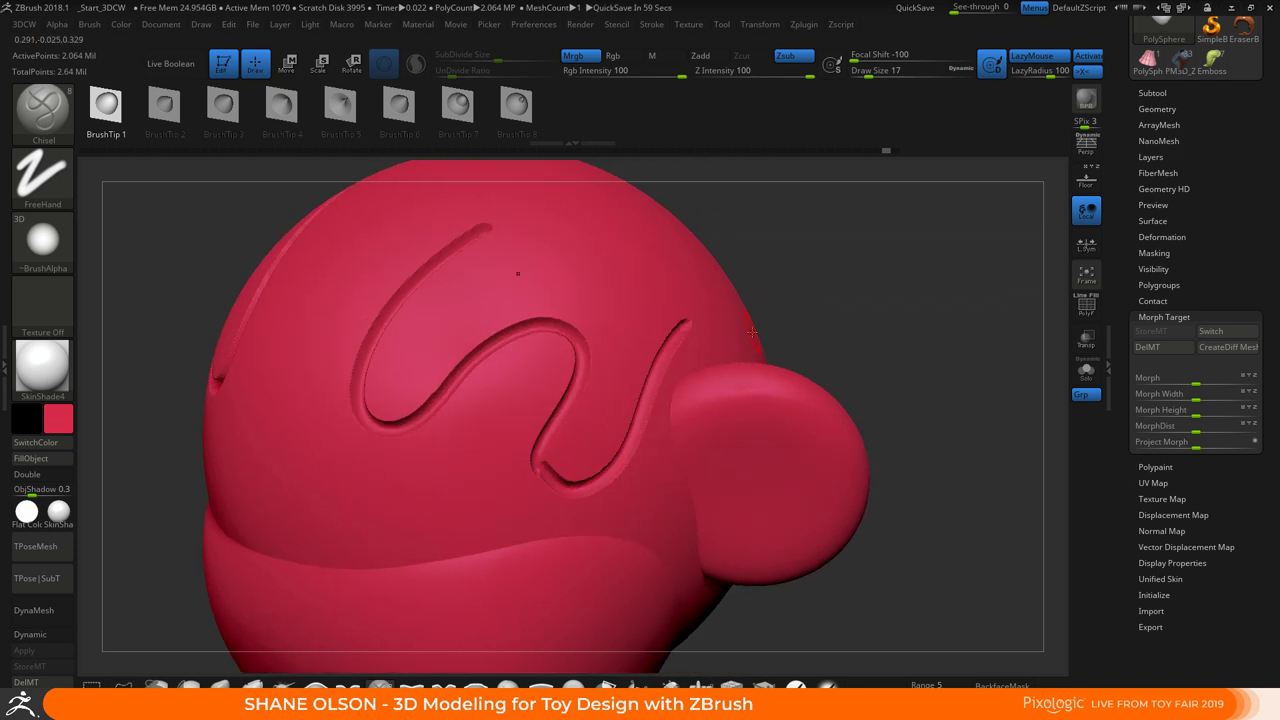
Undo the three connected groove strokes on the side of the head
key("ctrl+z")
key("ctrl+z")
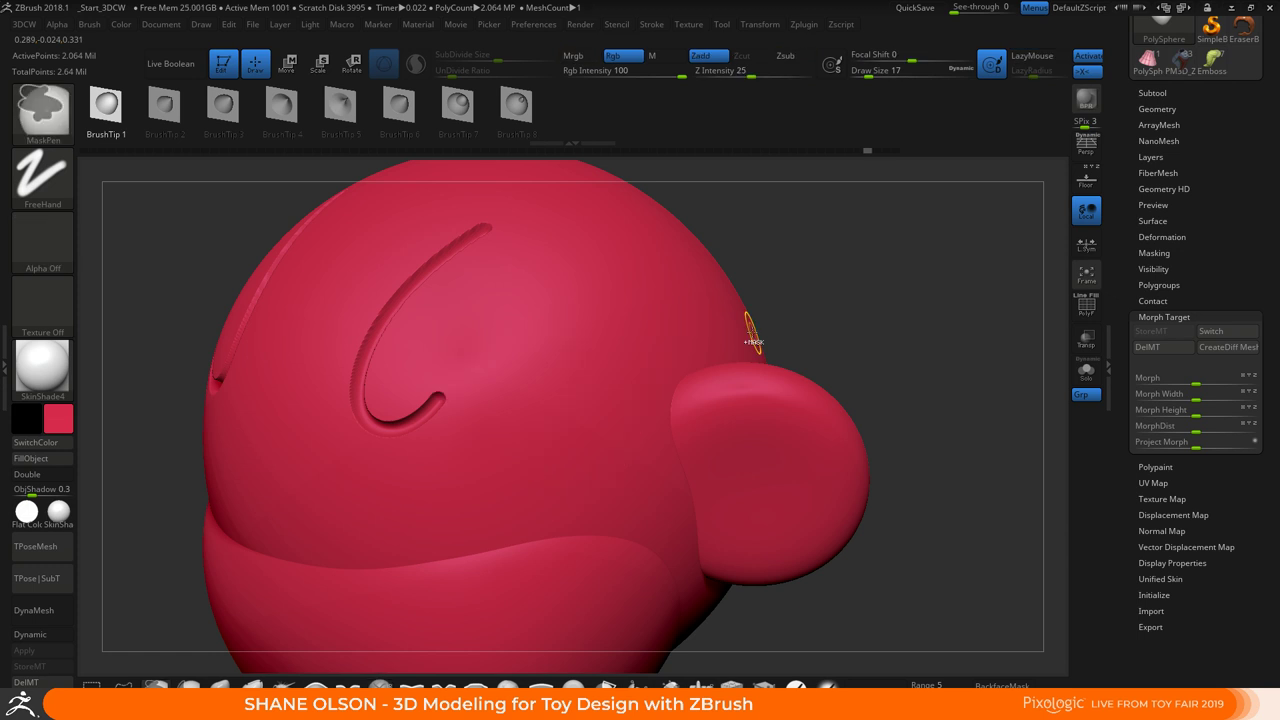
key("ctrl+z")
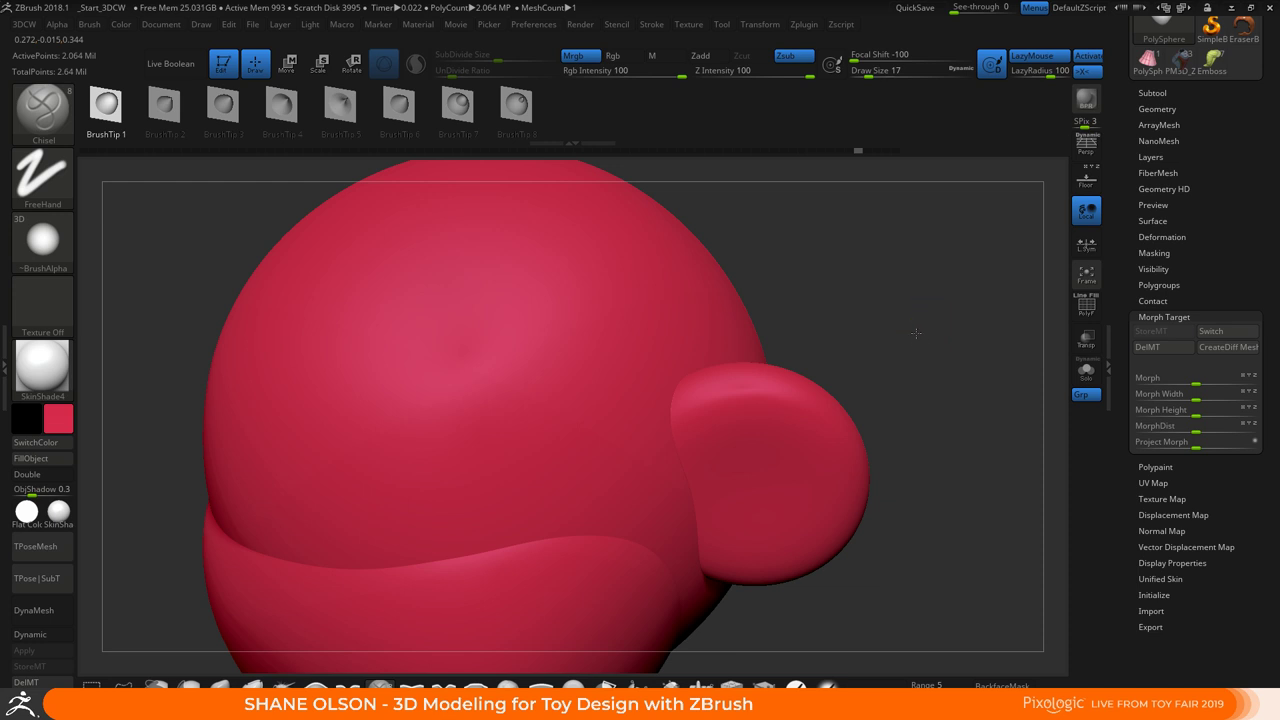
left_click_drag(918, 337, 795, 405)
Switch to Chrome, view the baseball close-up in the Zenyatta artwork, and close the ArtStation page
key("alt+Tab")
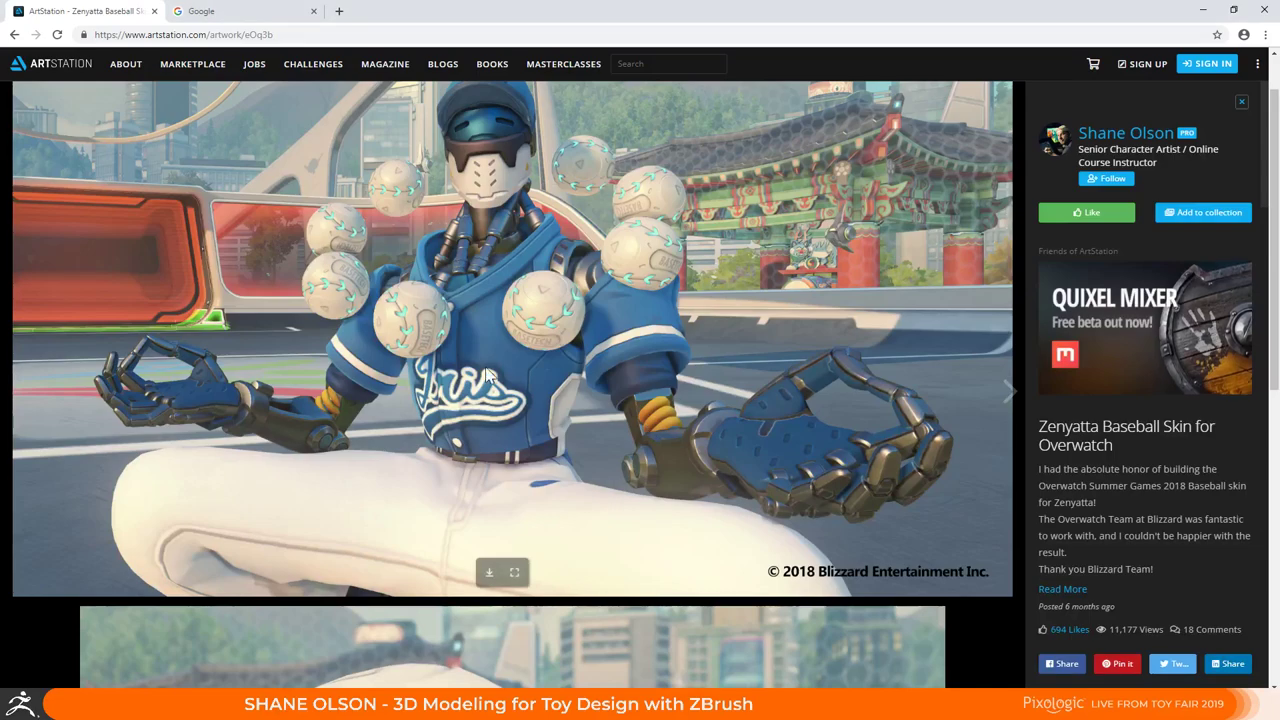
scroll(591, 382, "down", 4)
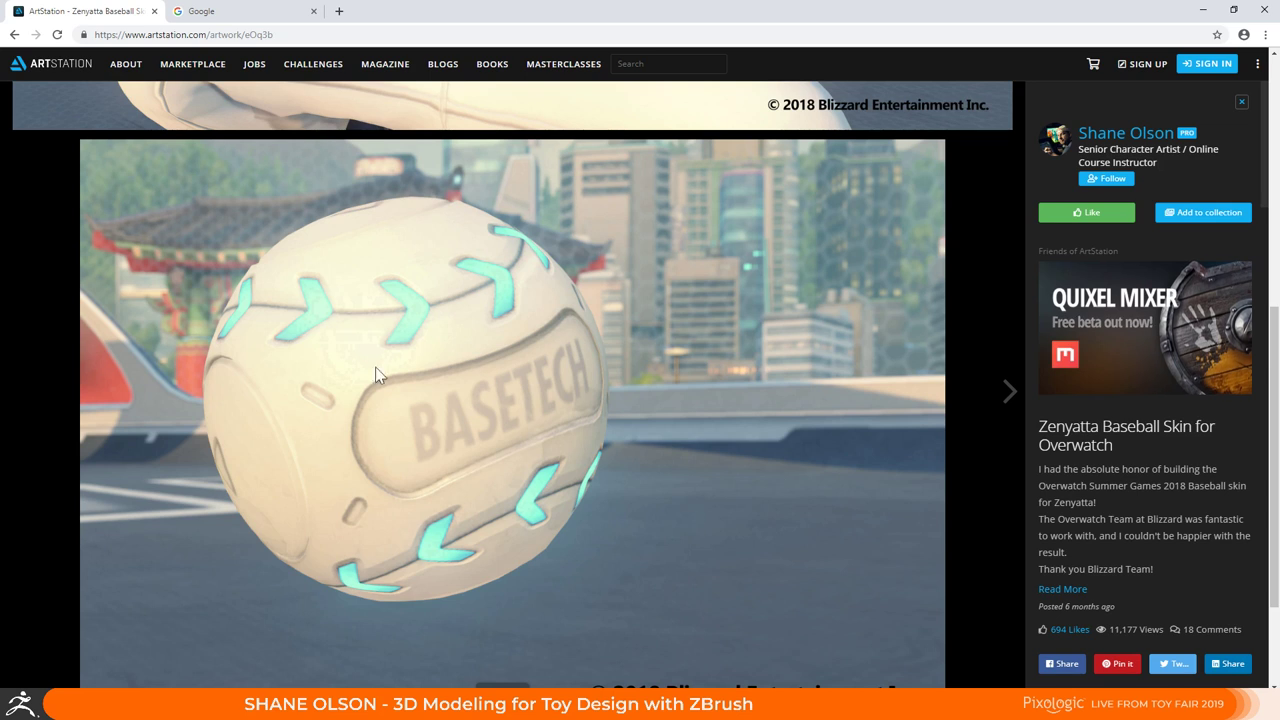
left_click(154, 12)
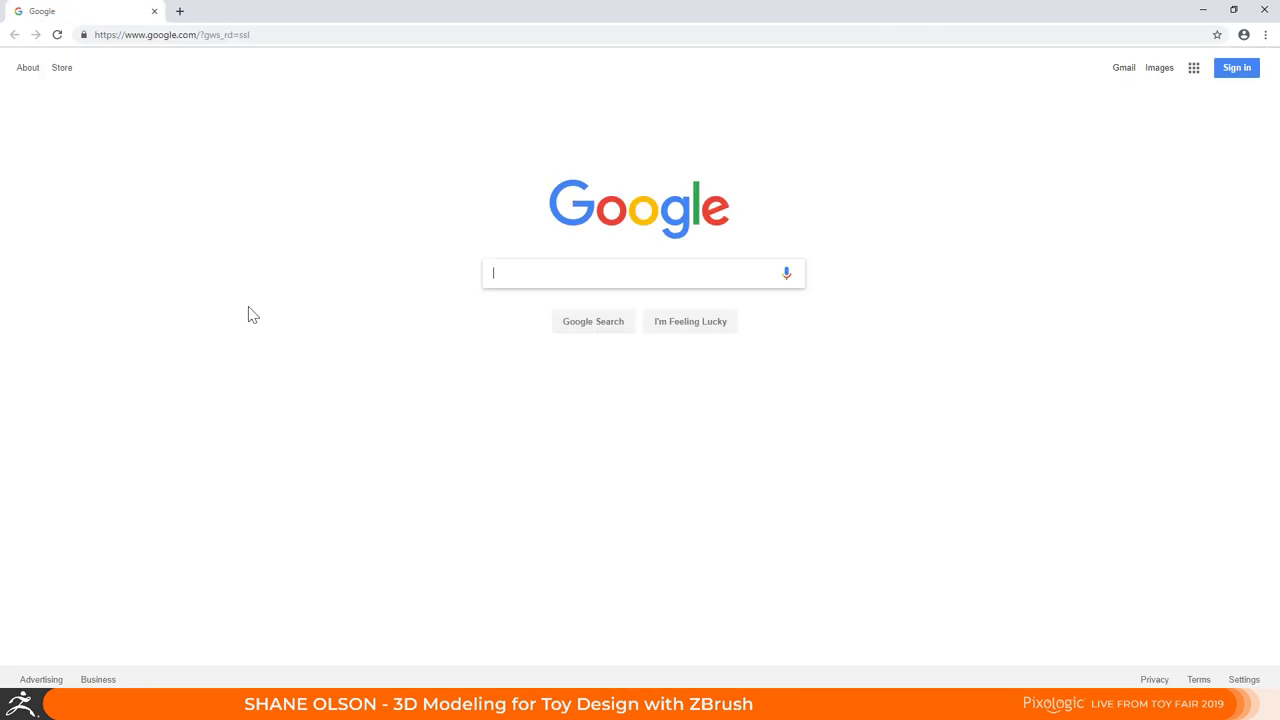